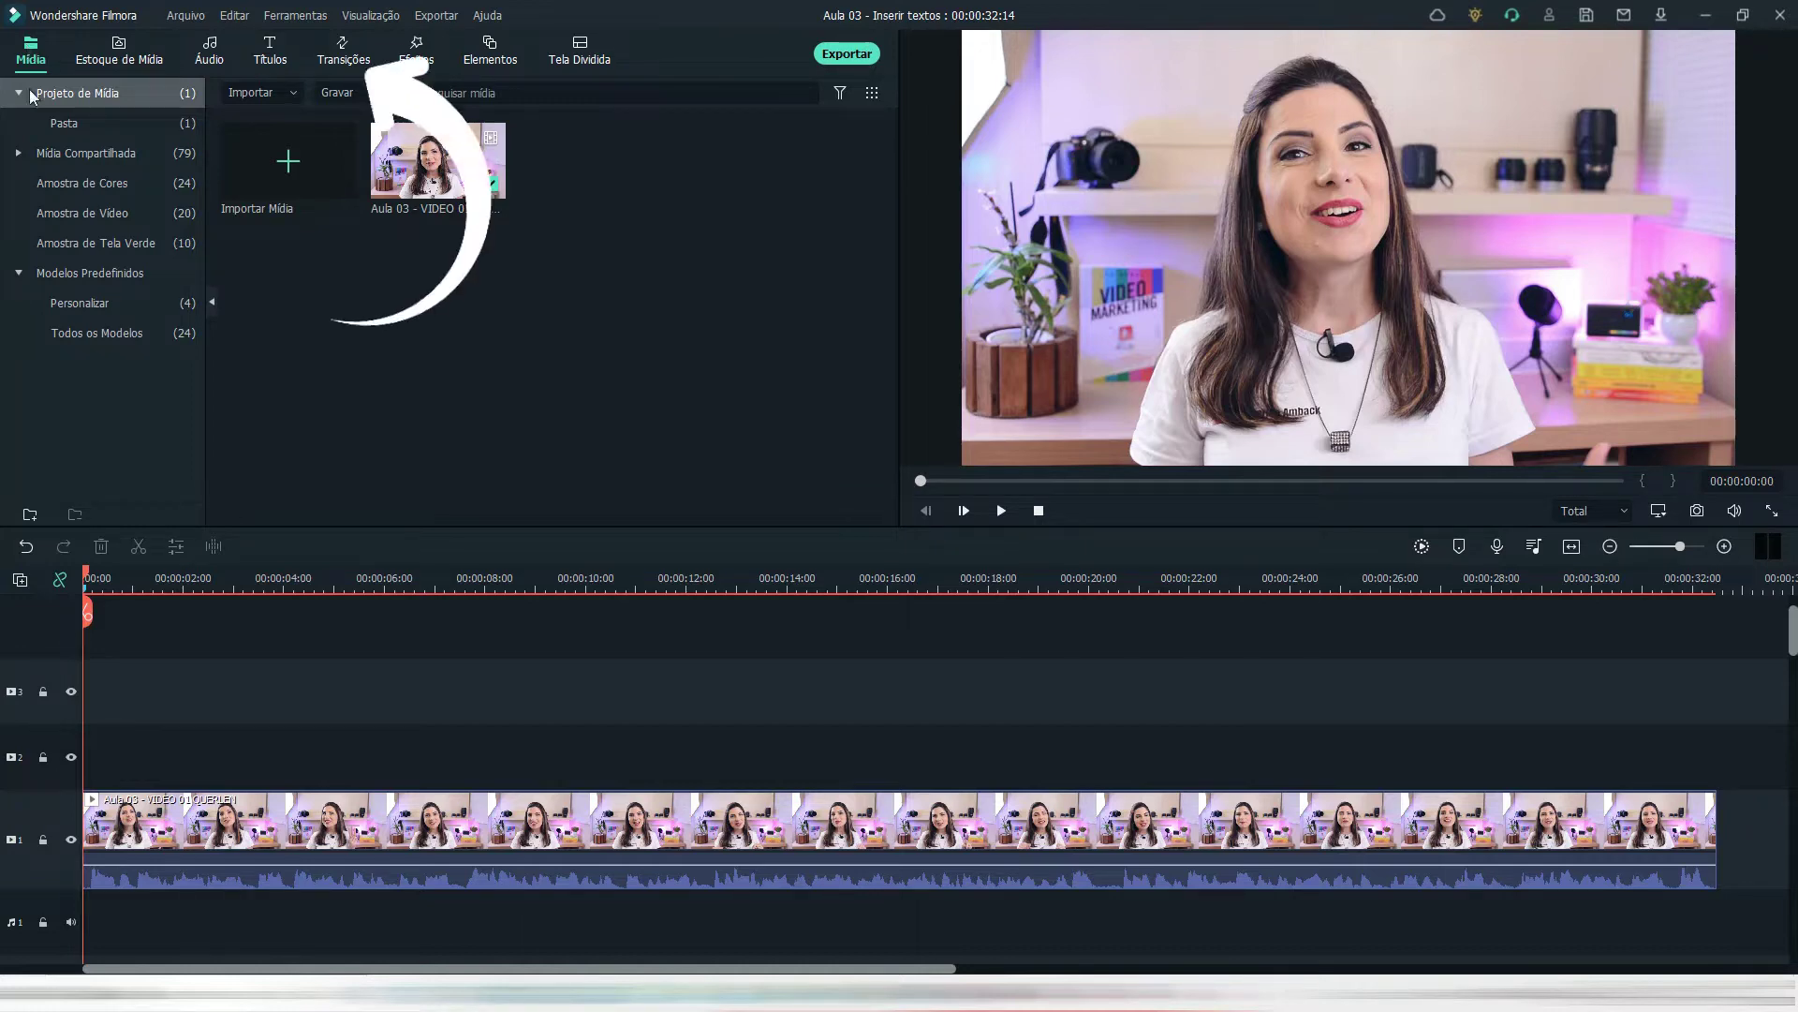
- Show the Títulos template library on its Aberturas opener designs
left_click(276, 59)
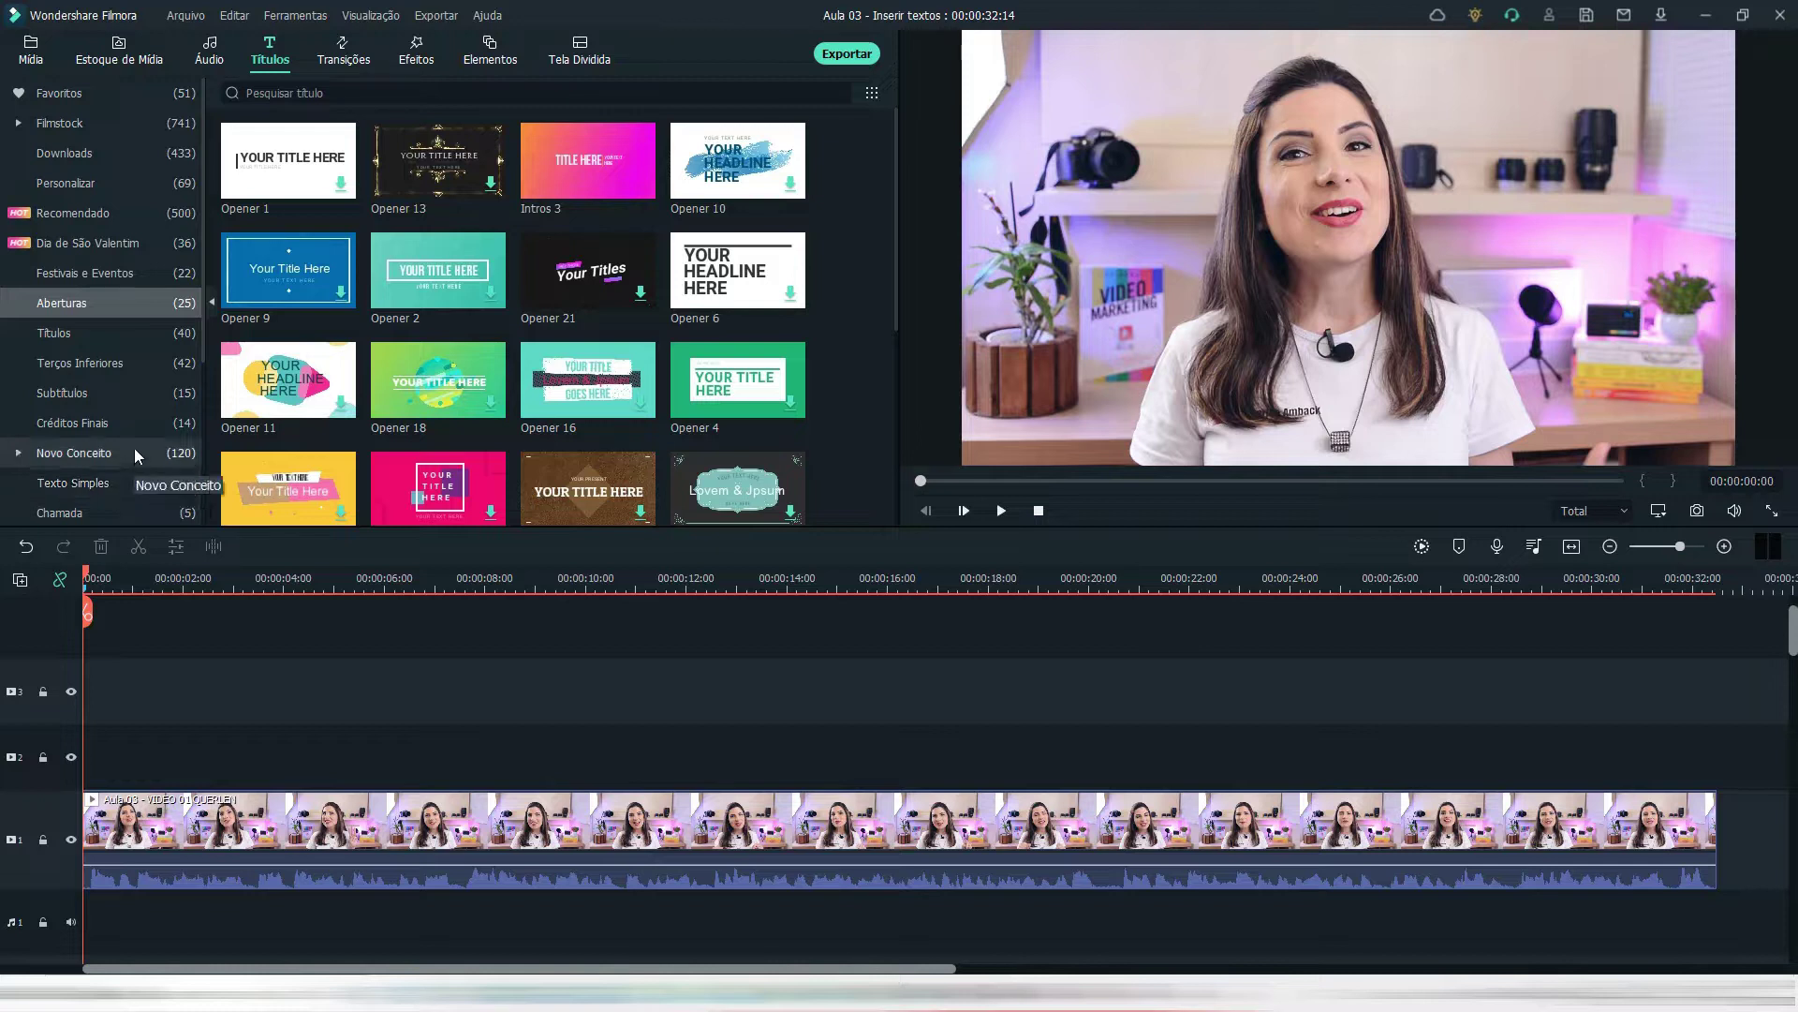
scroll(133, 448, "down", 4)
scroll(133, 447, "up", 4)
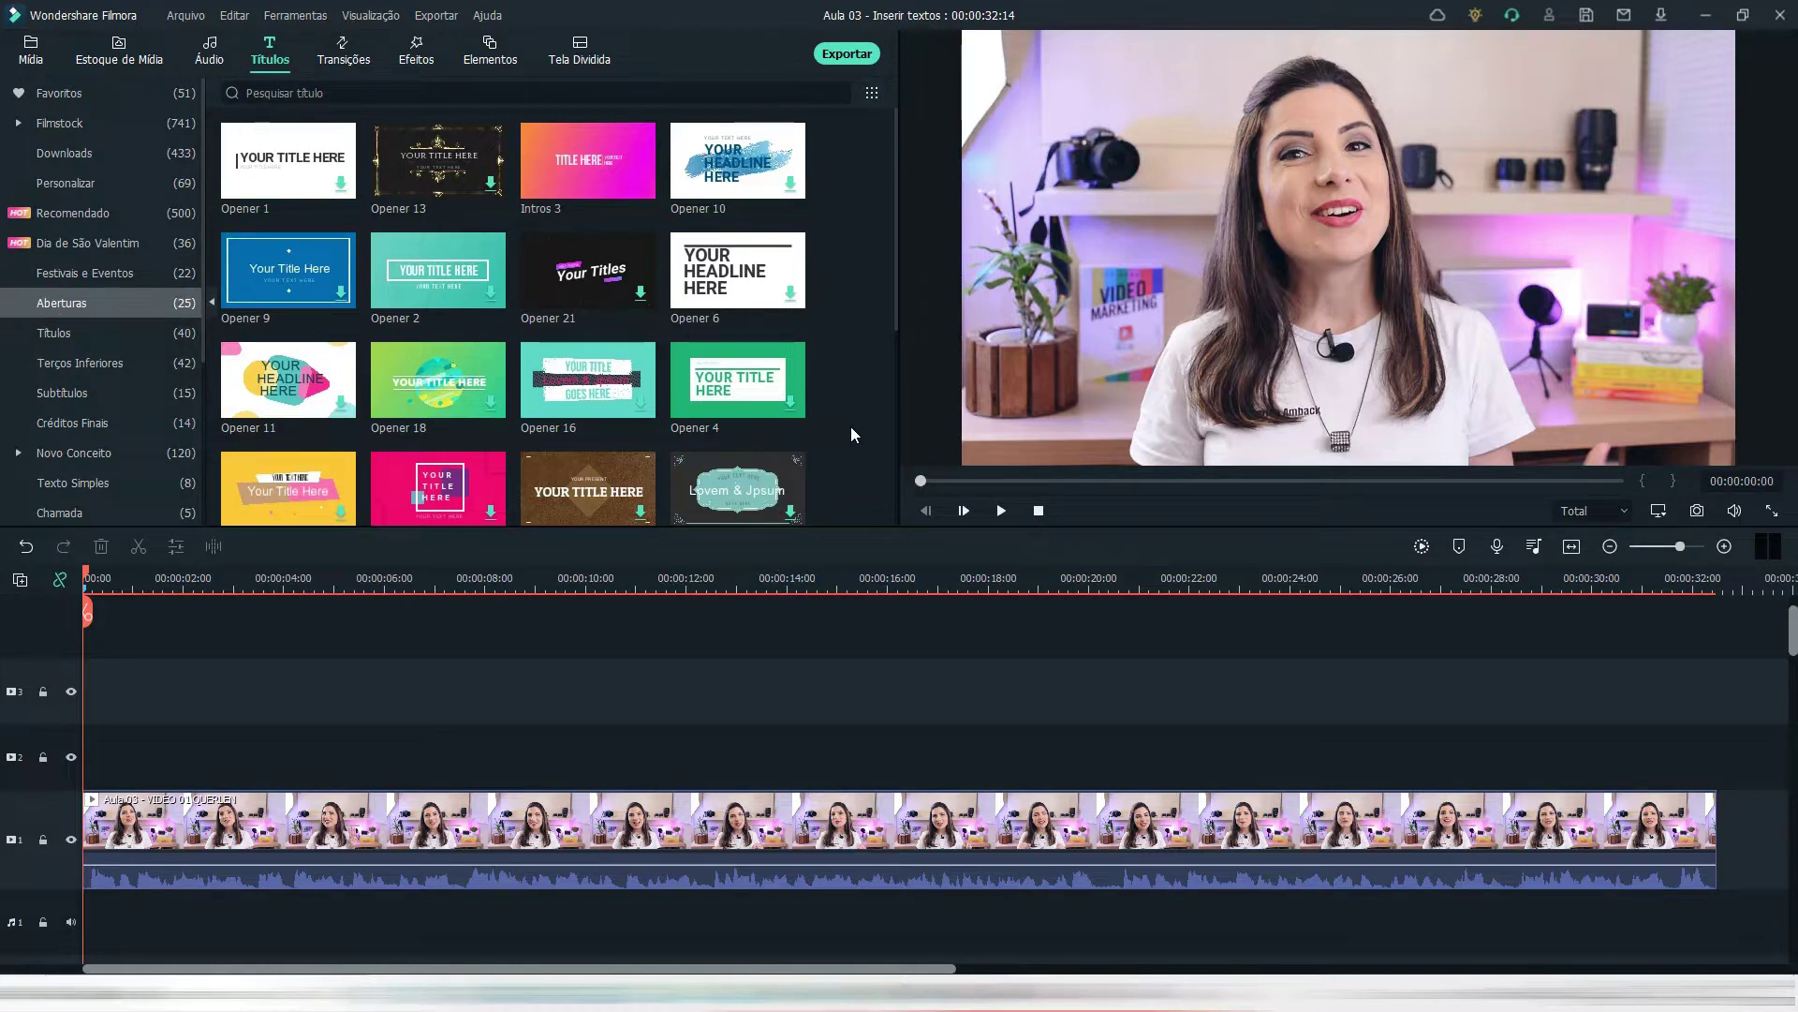
- Browse the Títulos, Terços Inferiores and Subtítulos title template categories
left_click(122, 337)
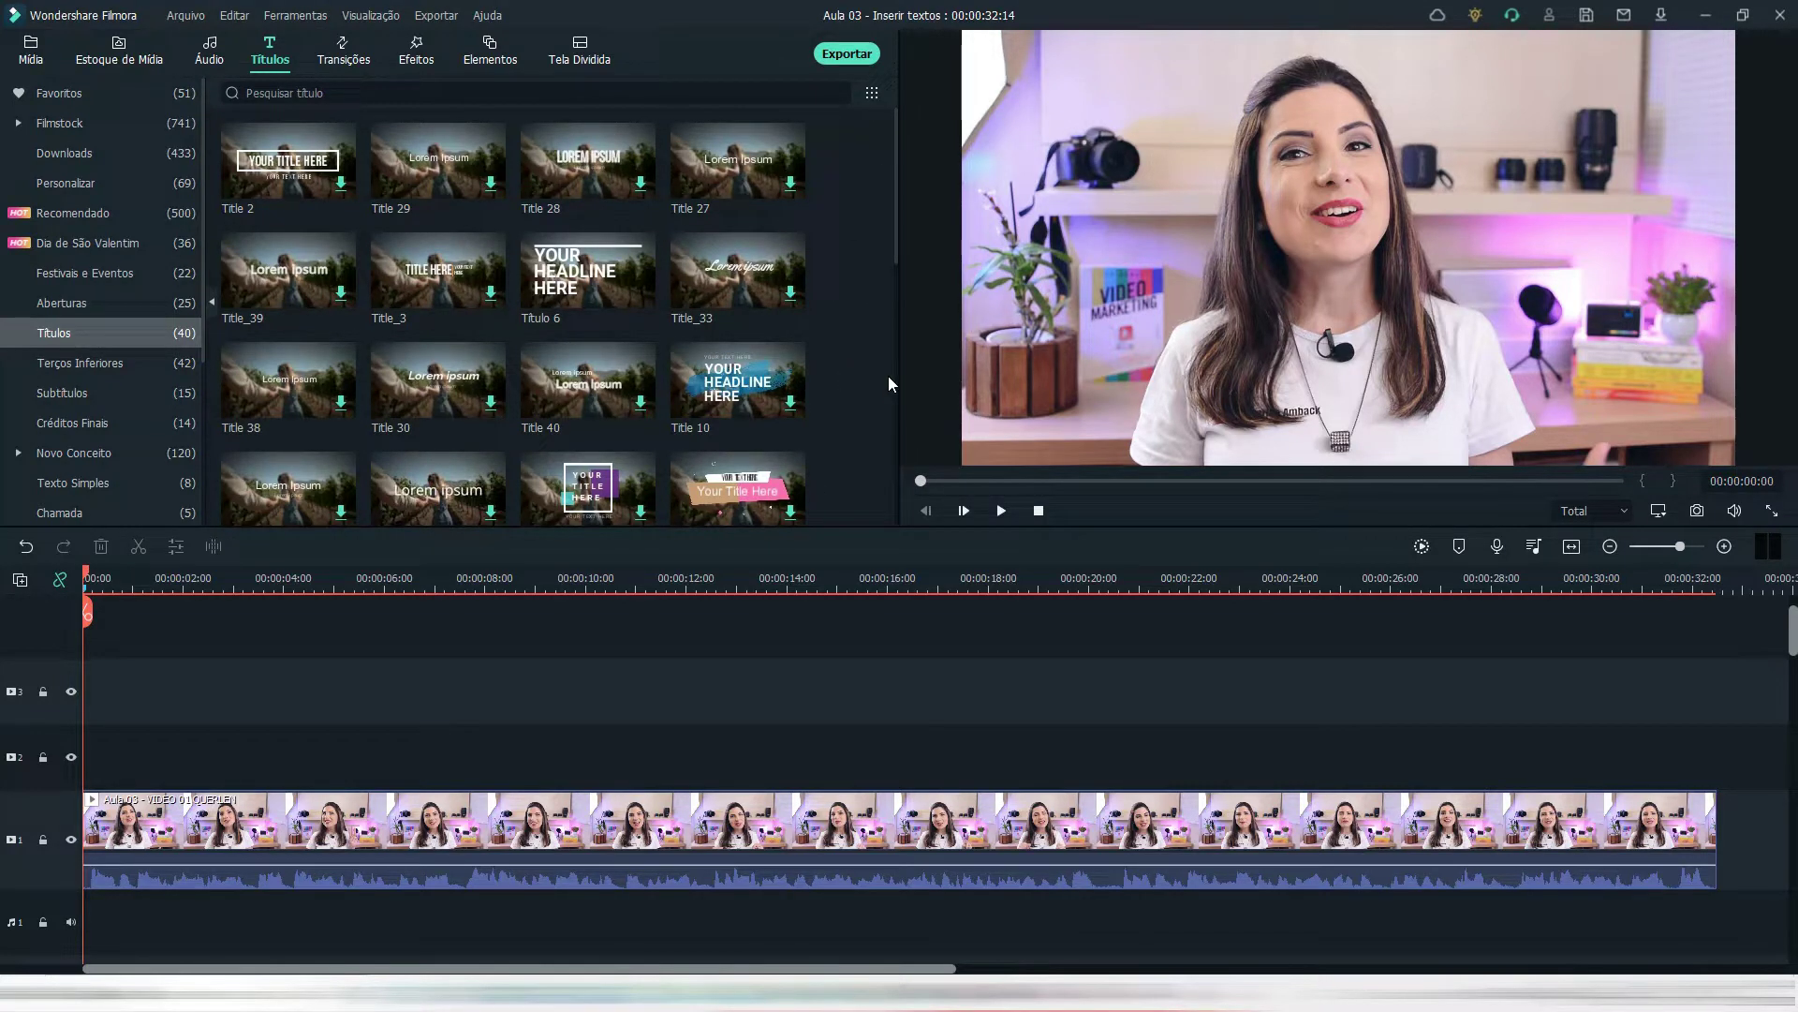
left_click(139, 364)
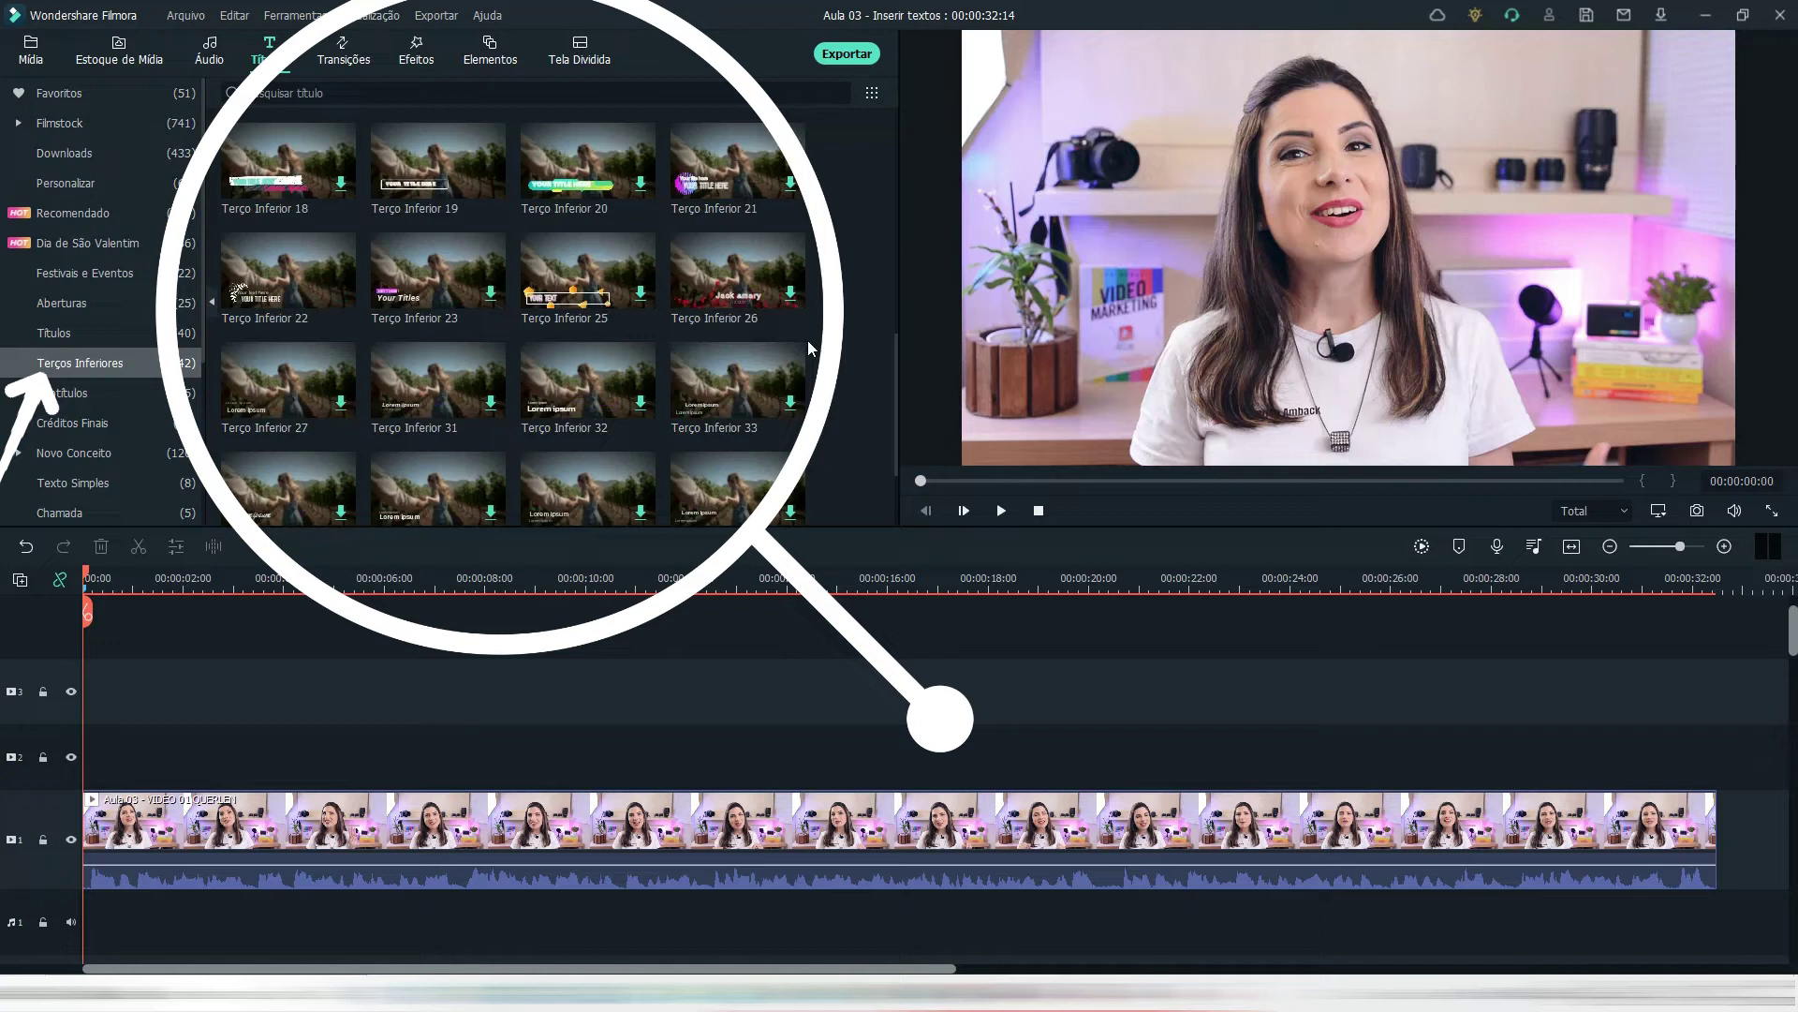
scroll(807, 340, "down", 10)
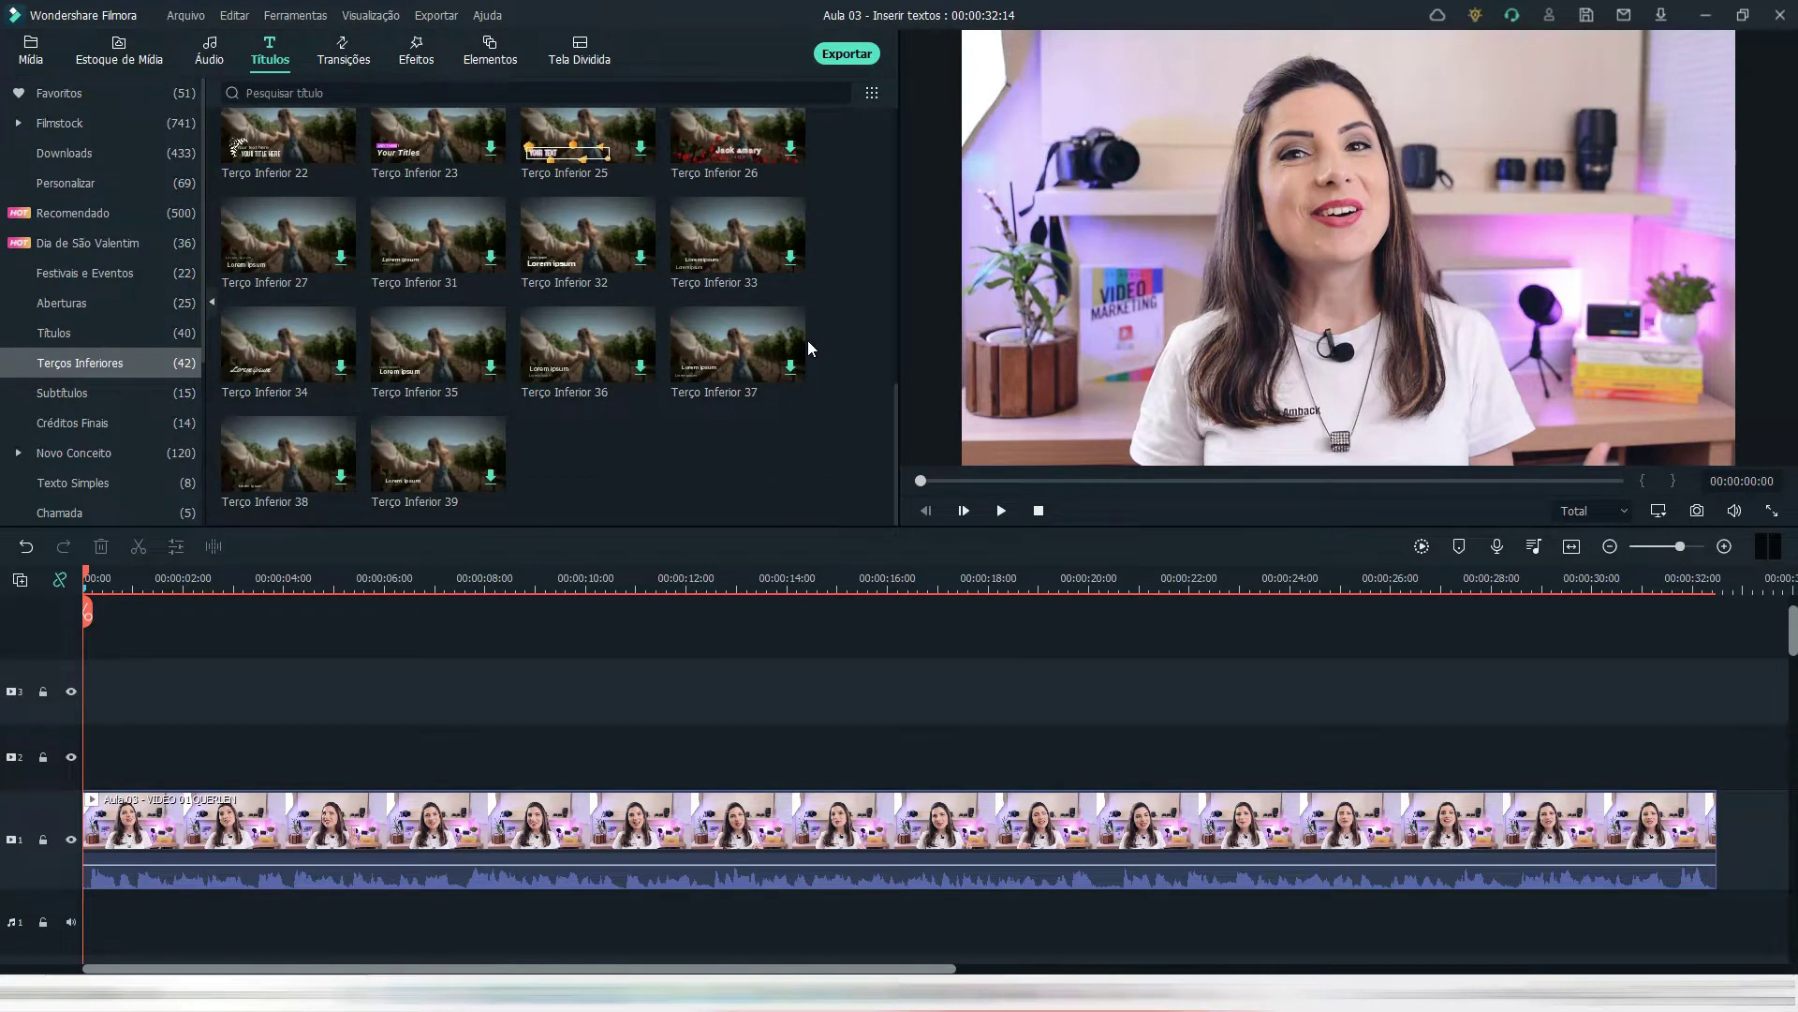
left_click(51, 397)
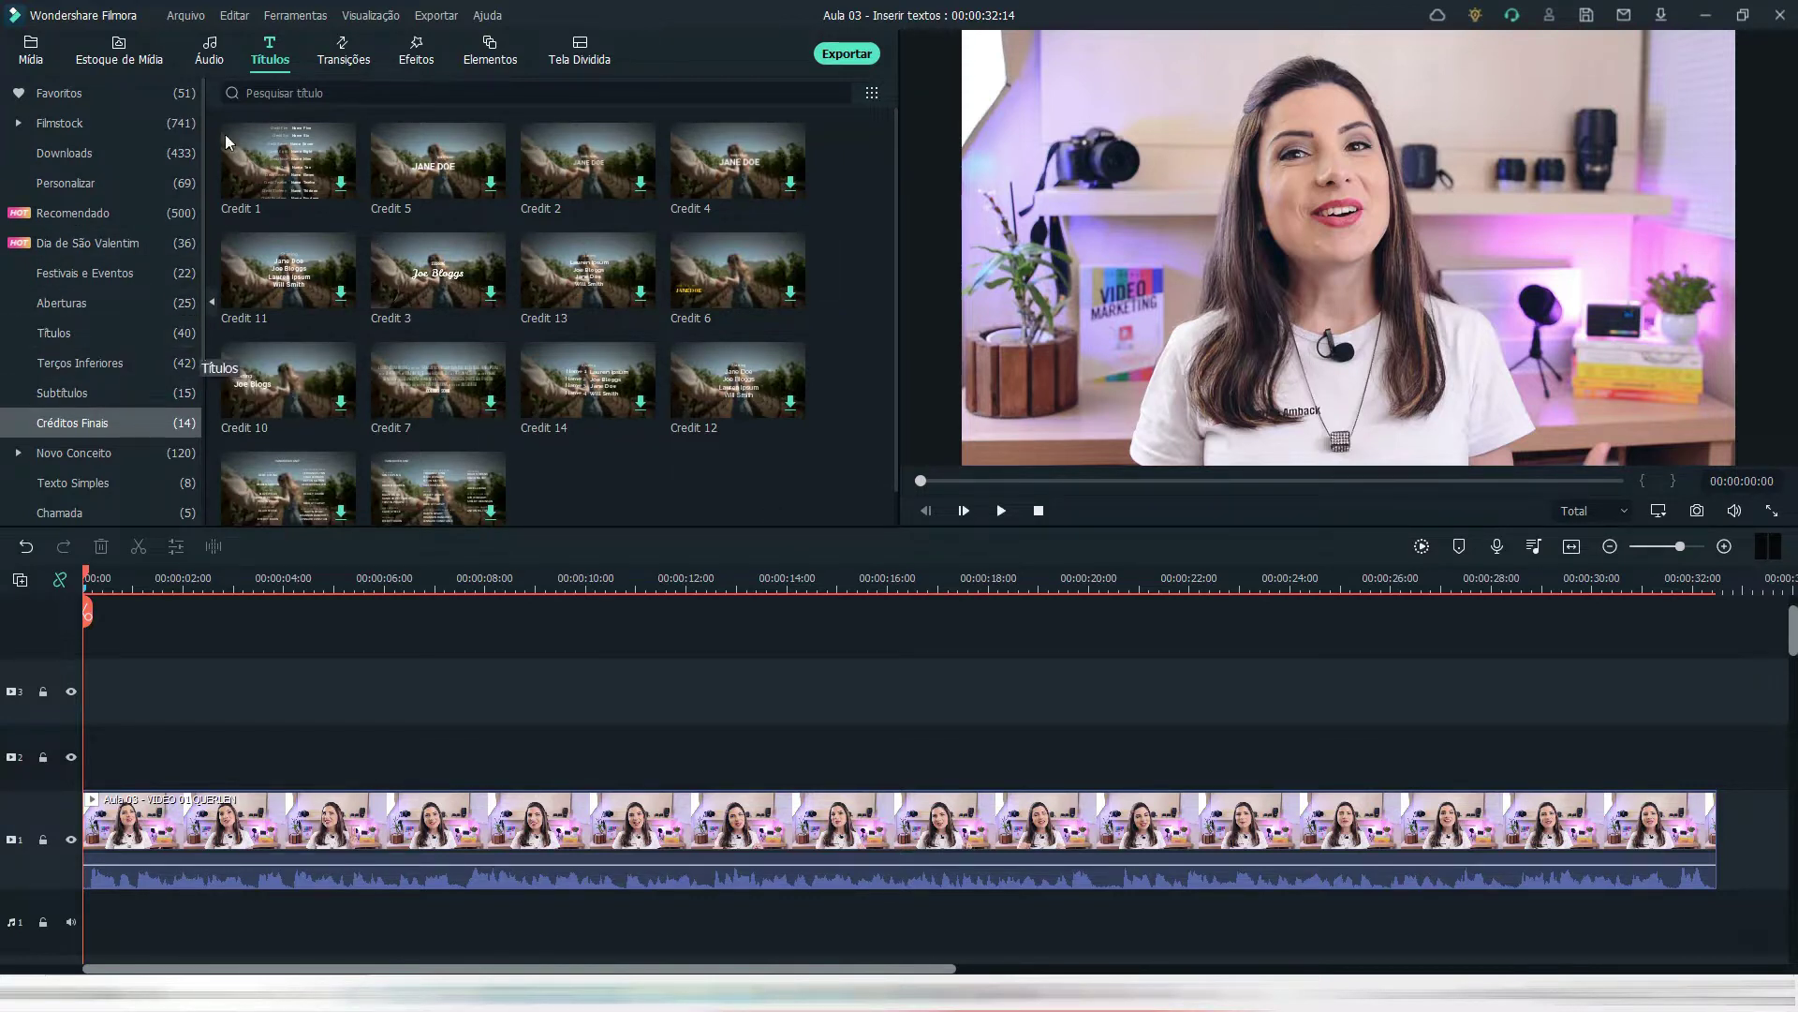
- Browse Favoritos, Filmstock, Personalizar and Recomendado, ending on the Dia de São Valentim templates
left_click(115, 92)
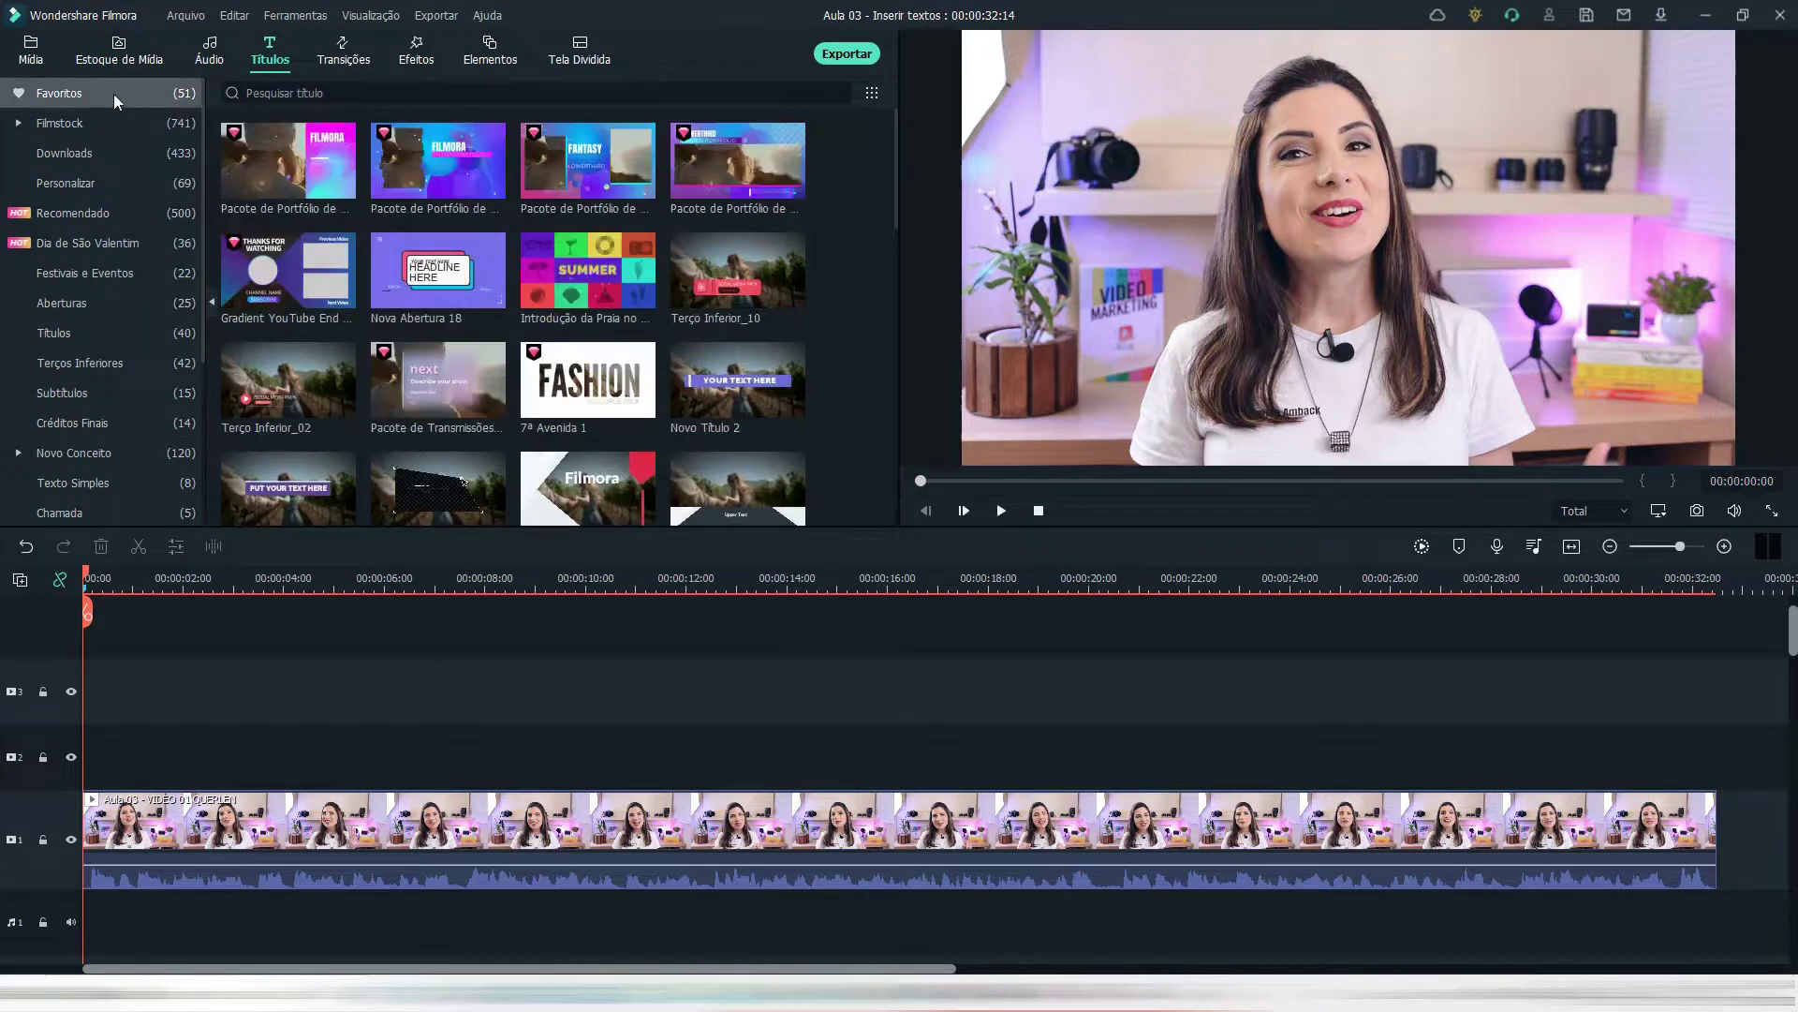
left_click(154, 134)
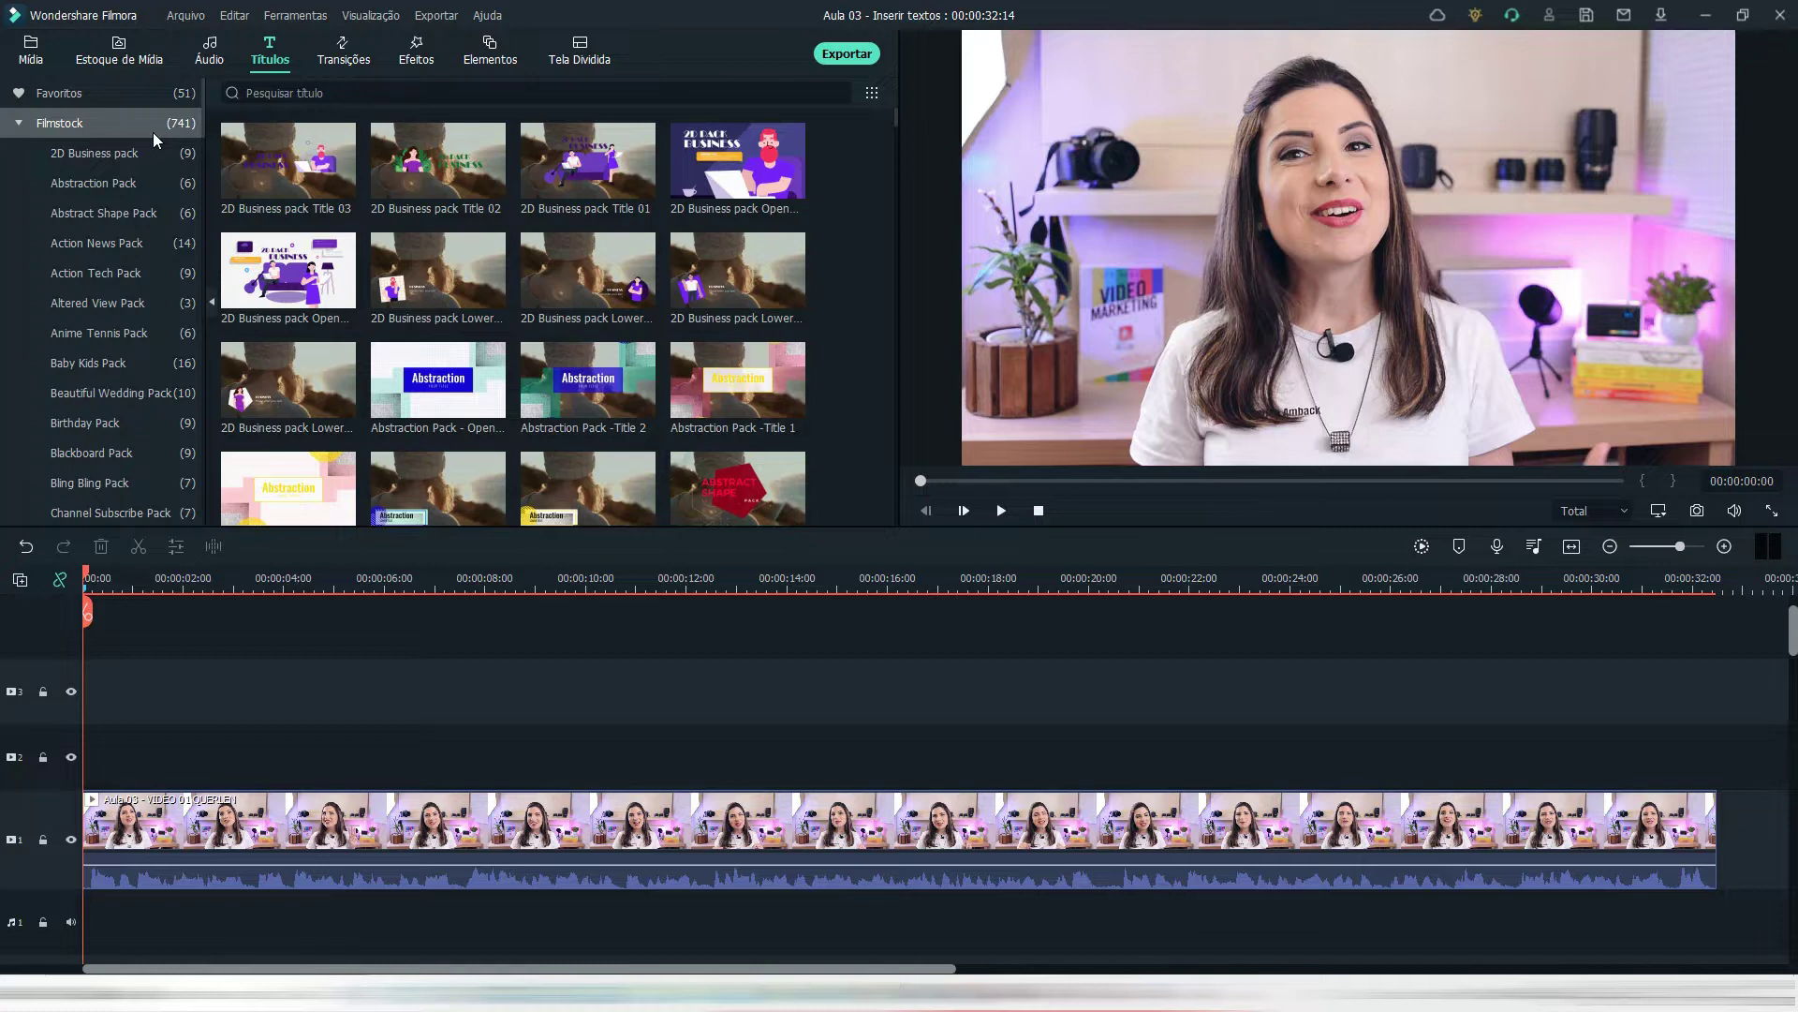
left_click(32, 123)
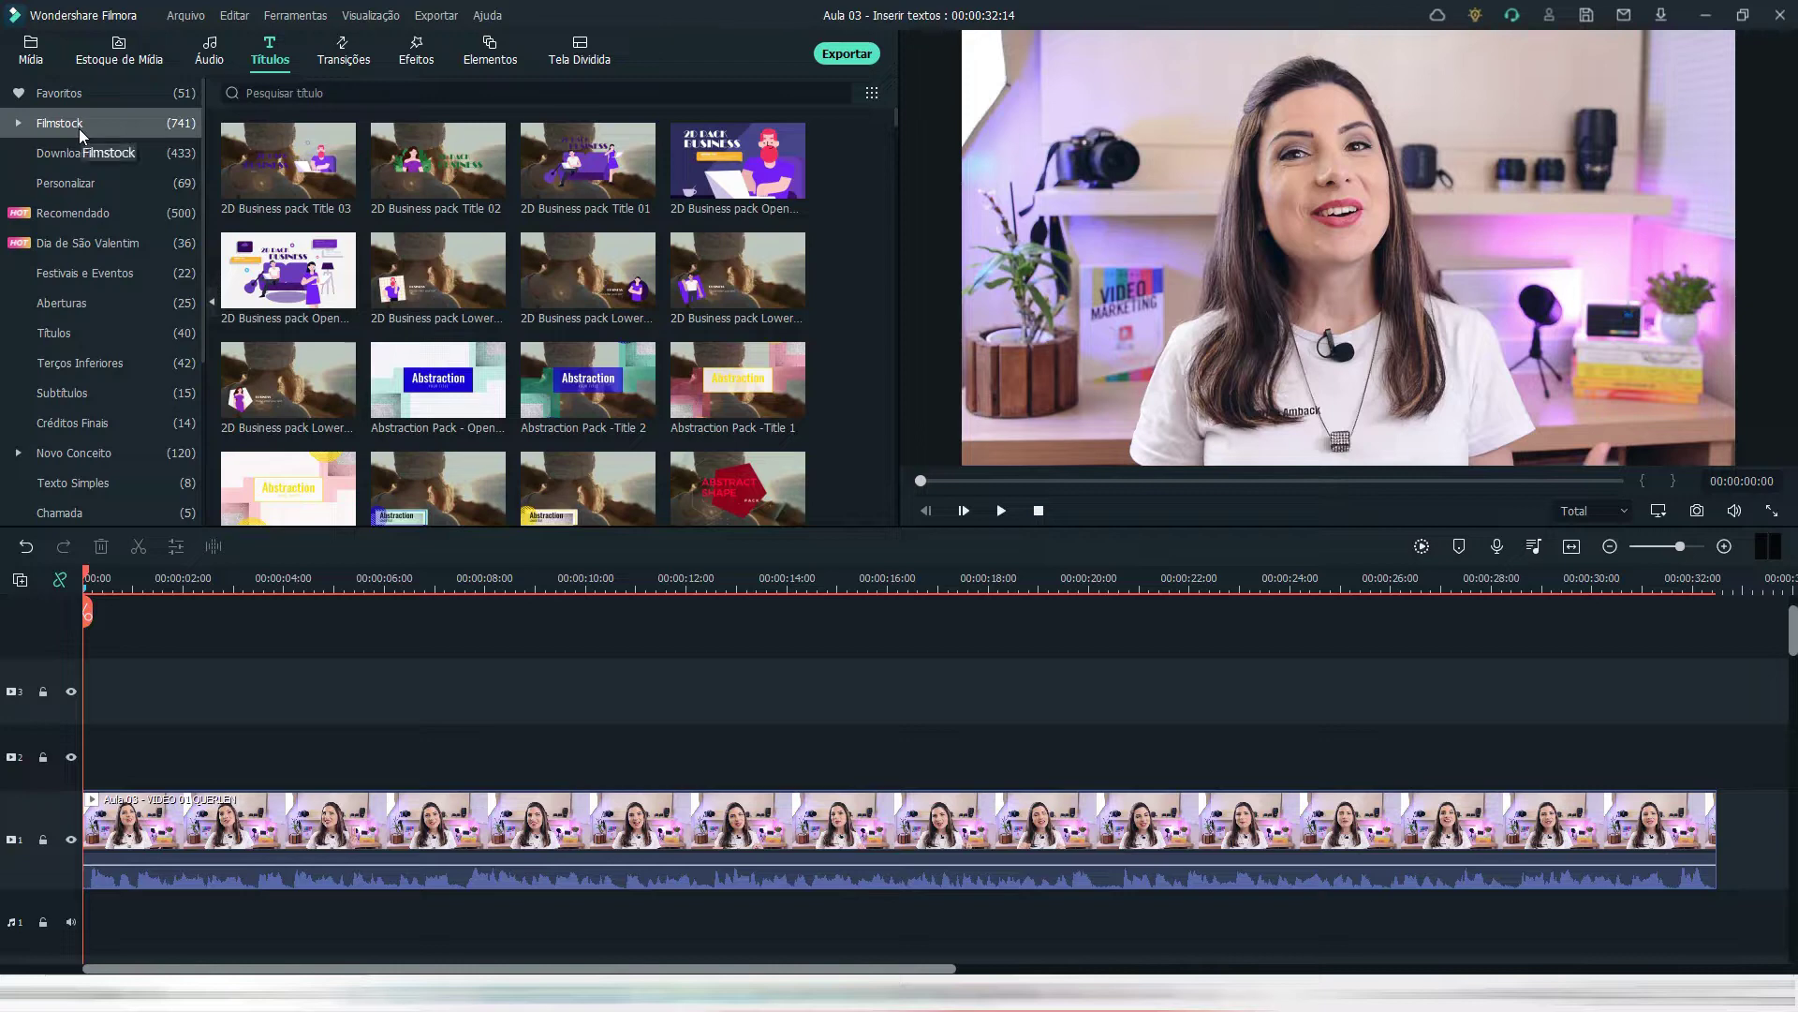
left_click(115, 193)
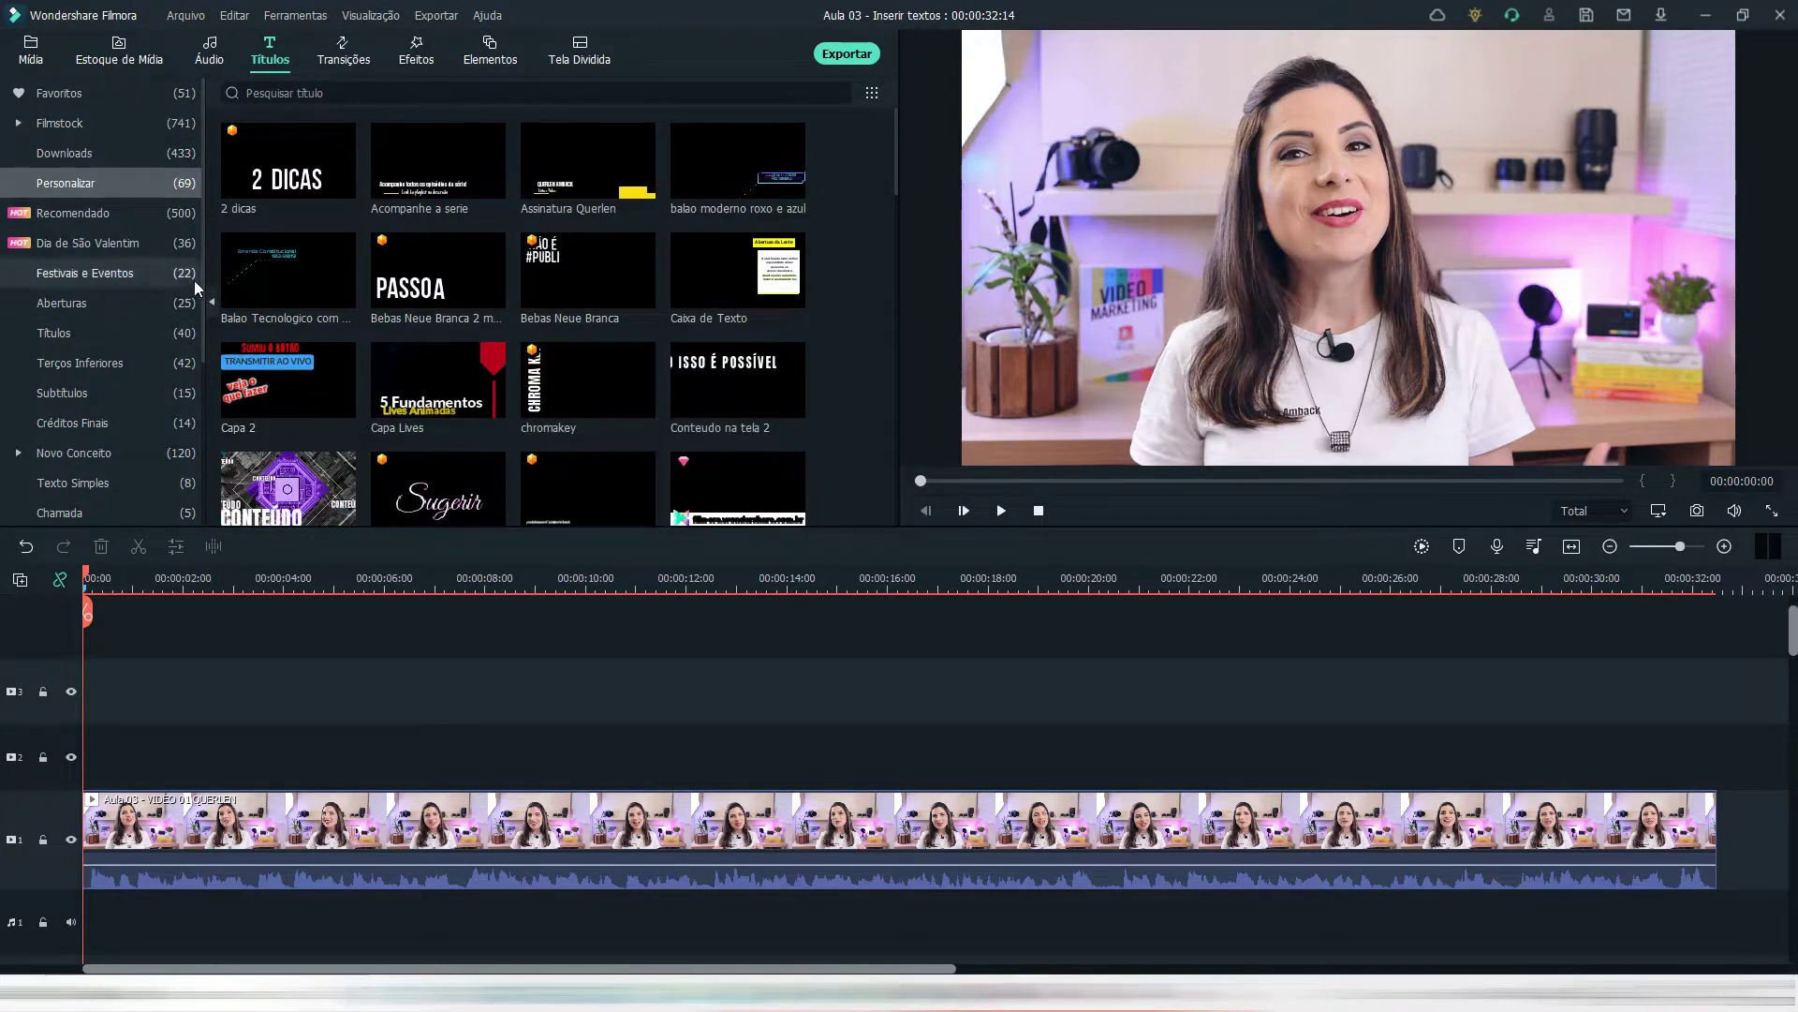
left_click(150, 213)
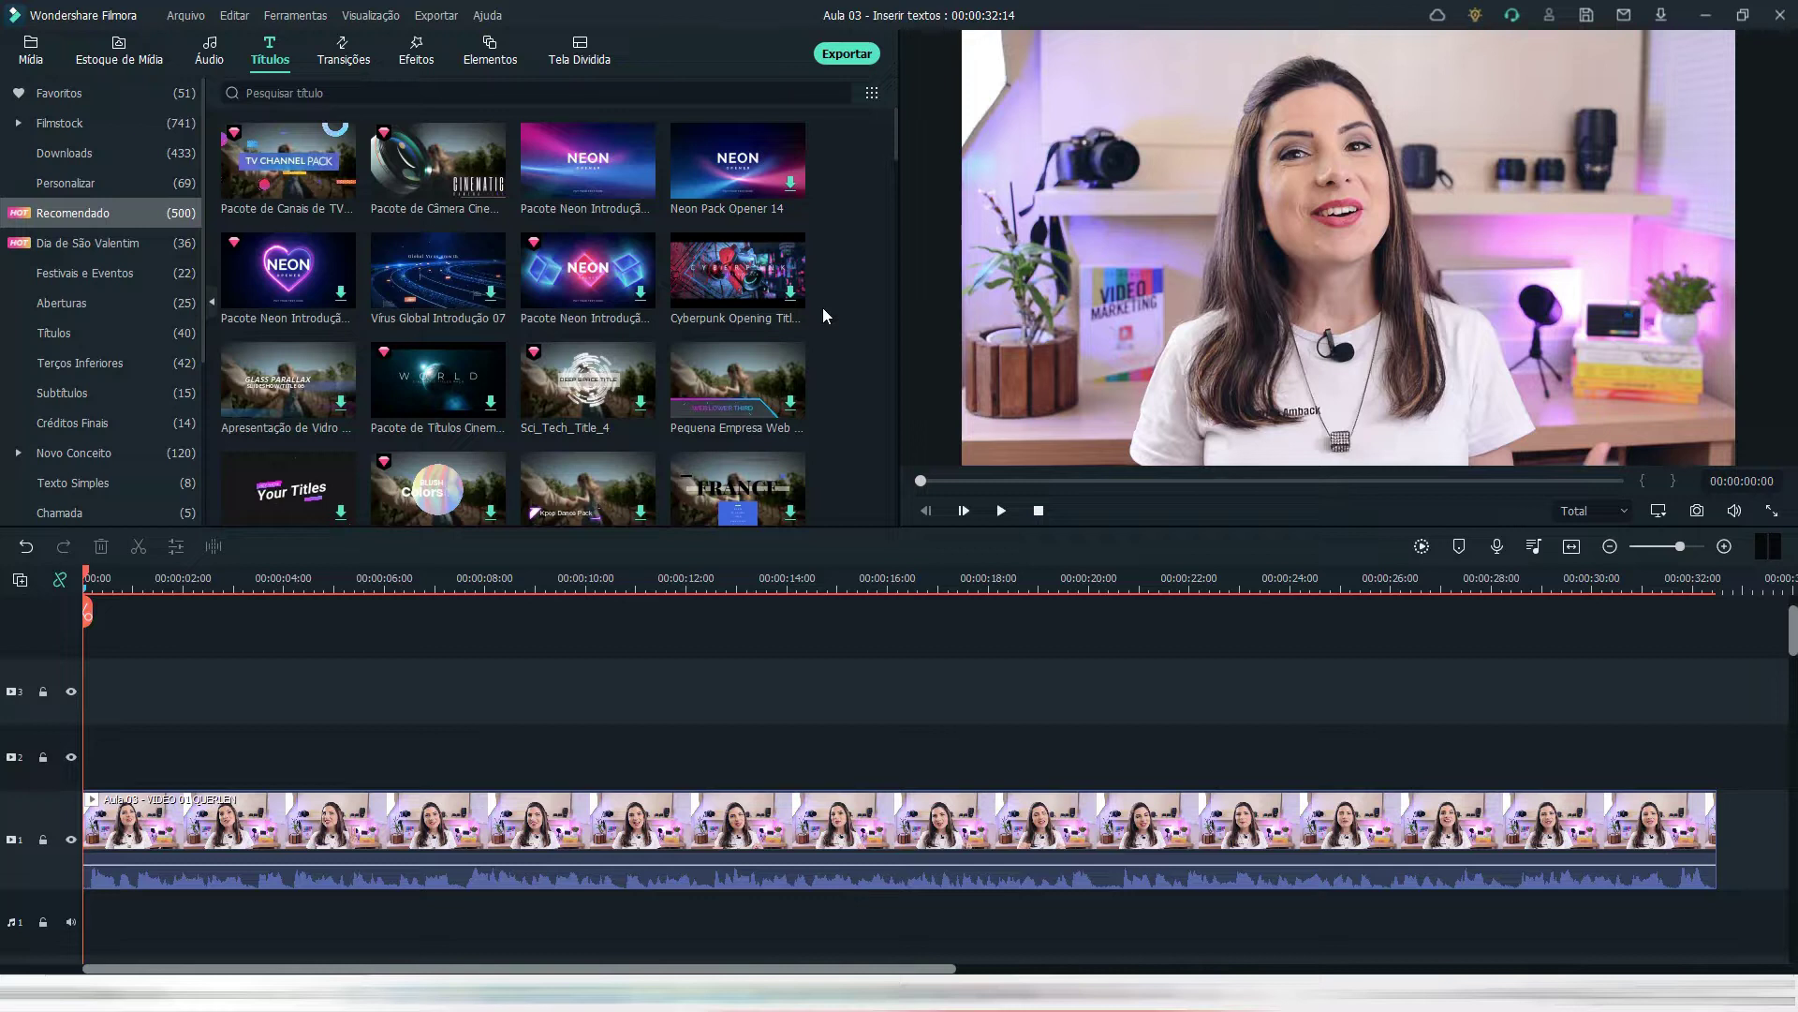
left_click(160, 244)
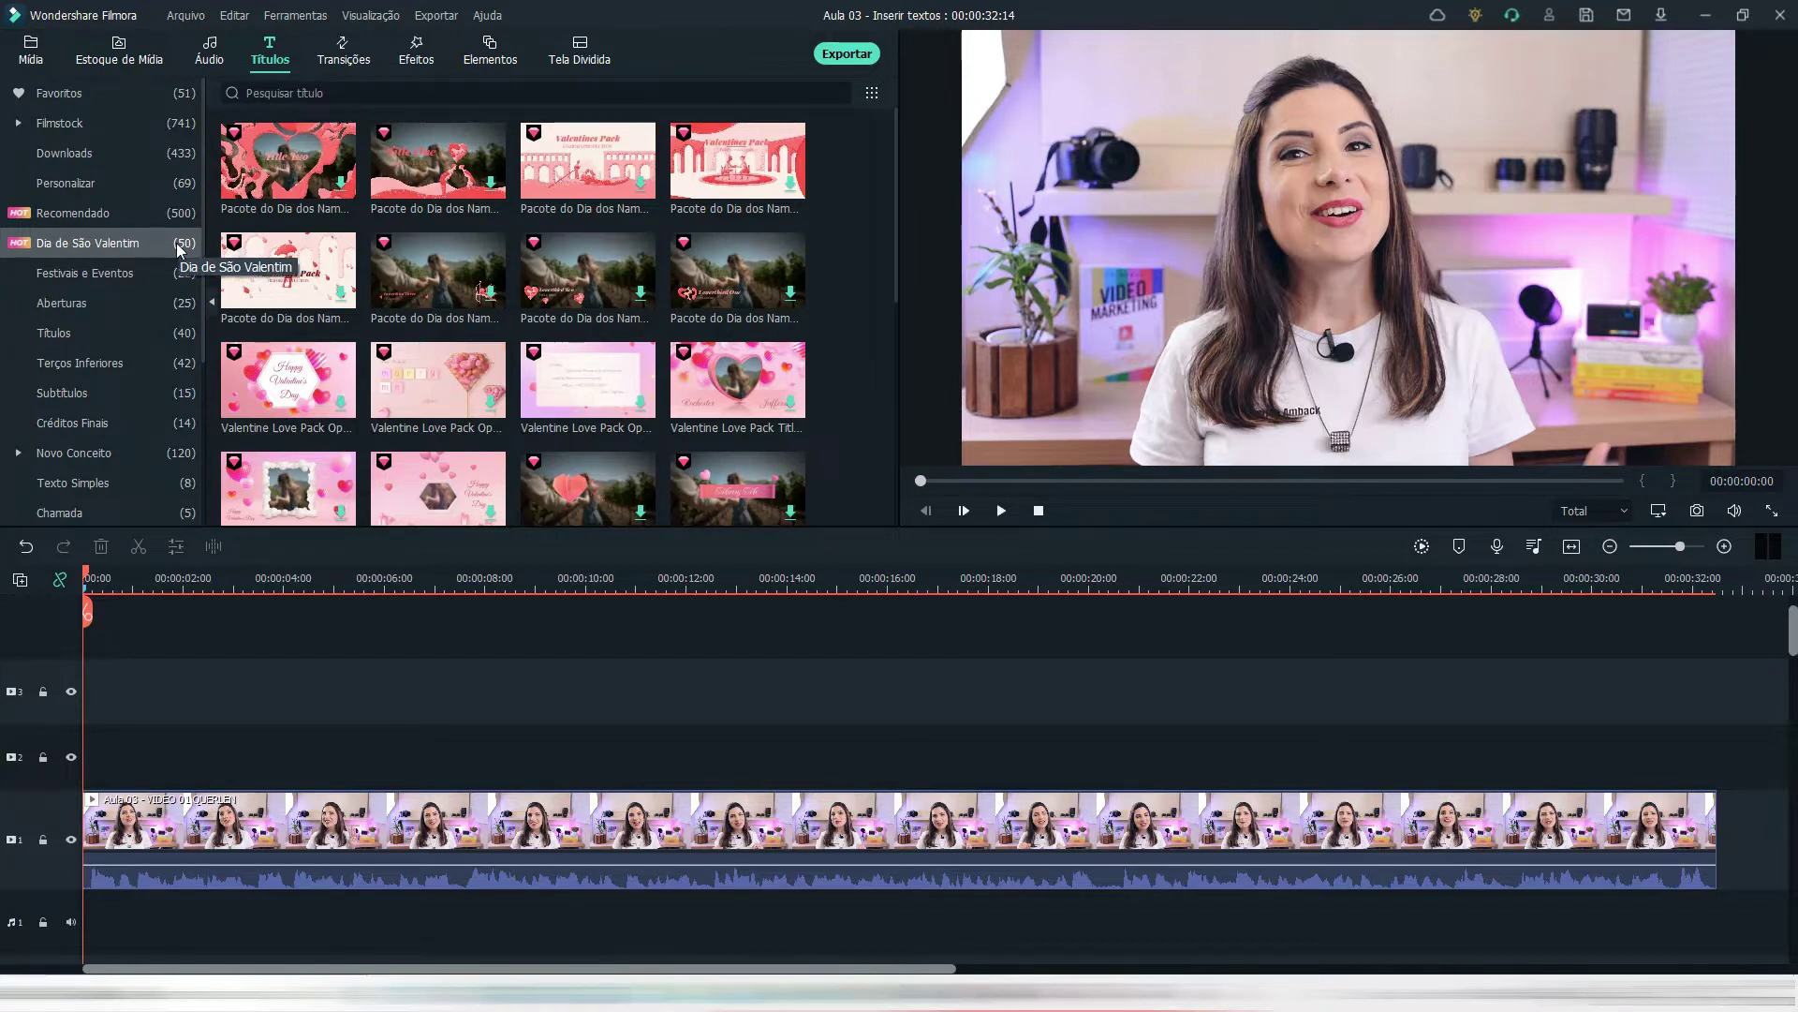
- Browse Festivais e Eventos and the Novo Conceito lower-third and opener subcategories
scroll(826, 395, "down", 3)
scroll(826, 403, "down", 2)
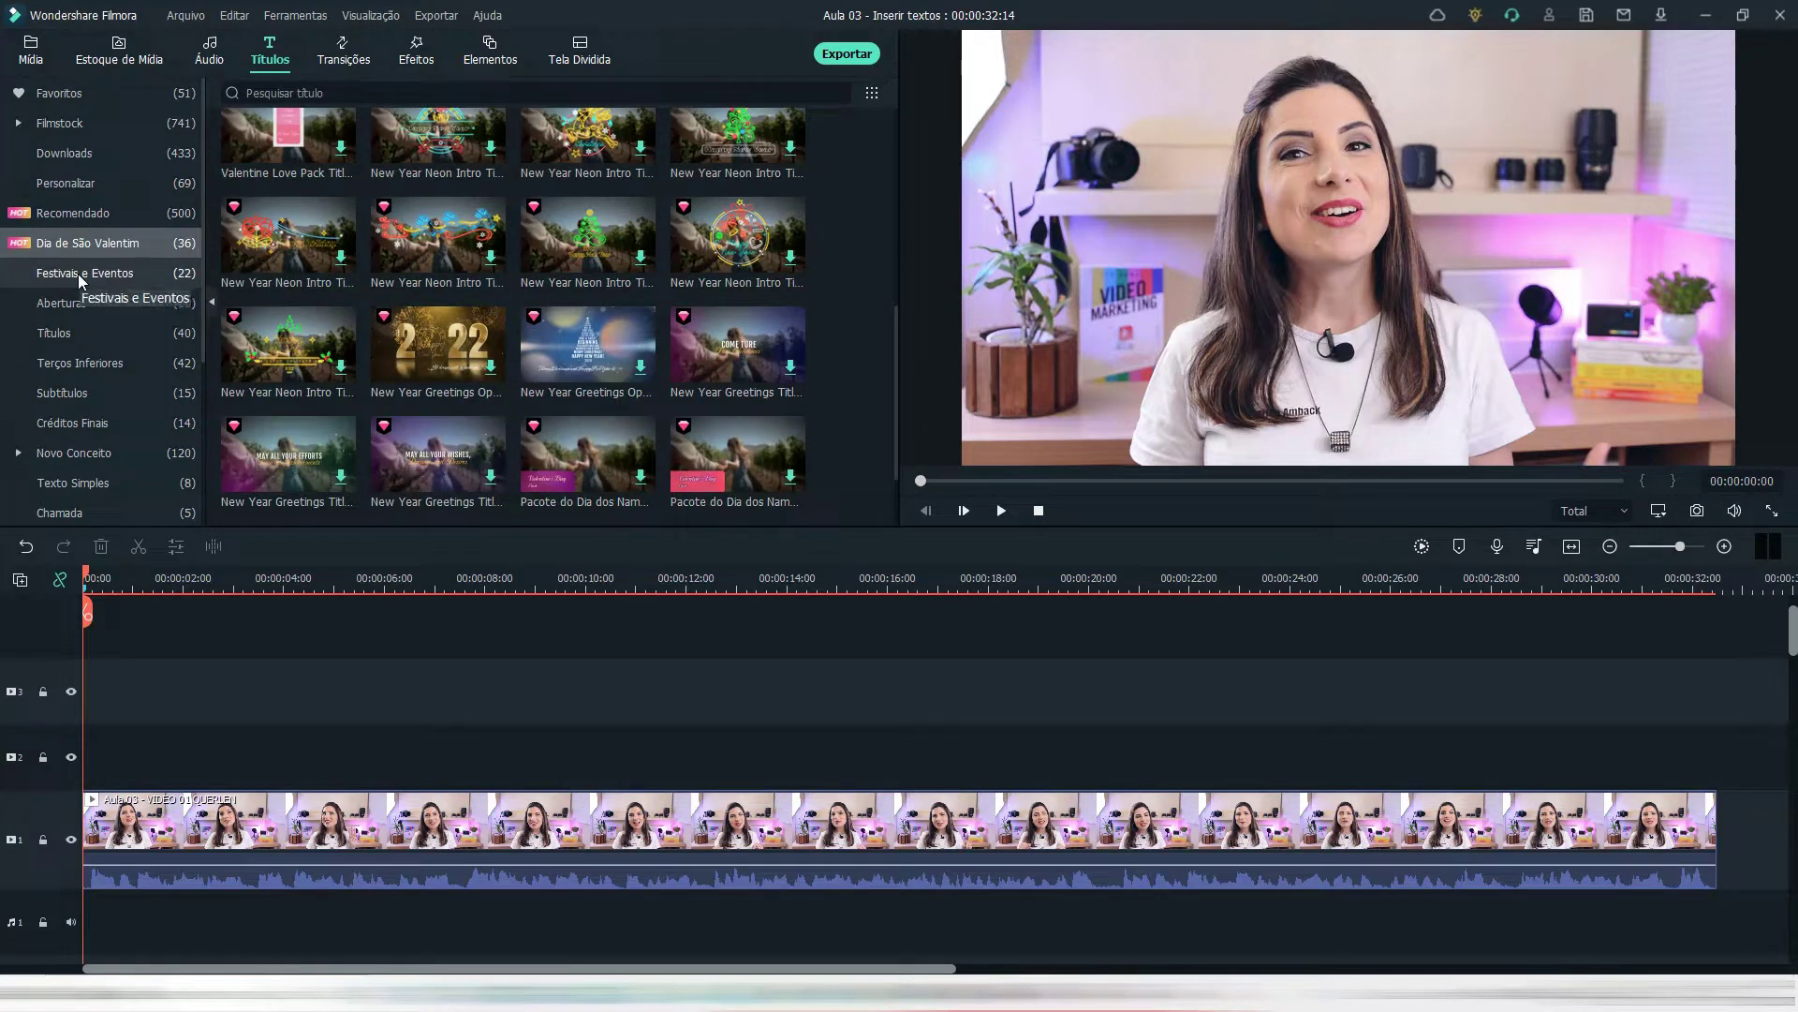
left_click(155, 240)
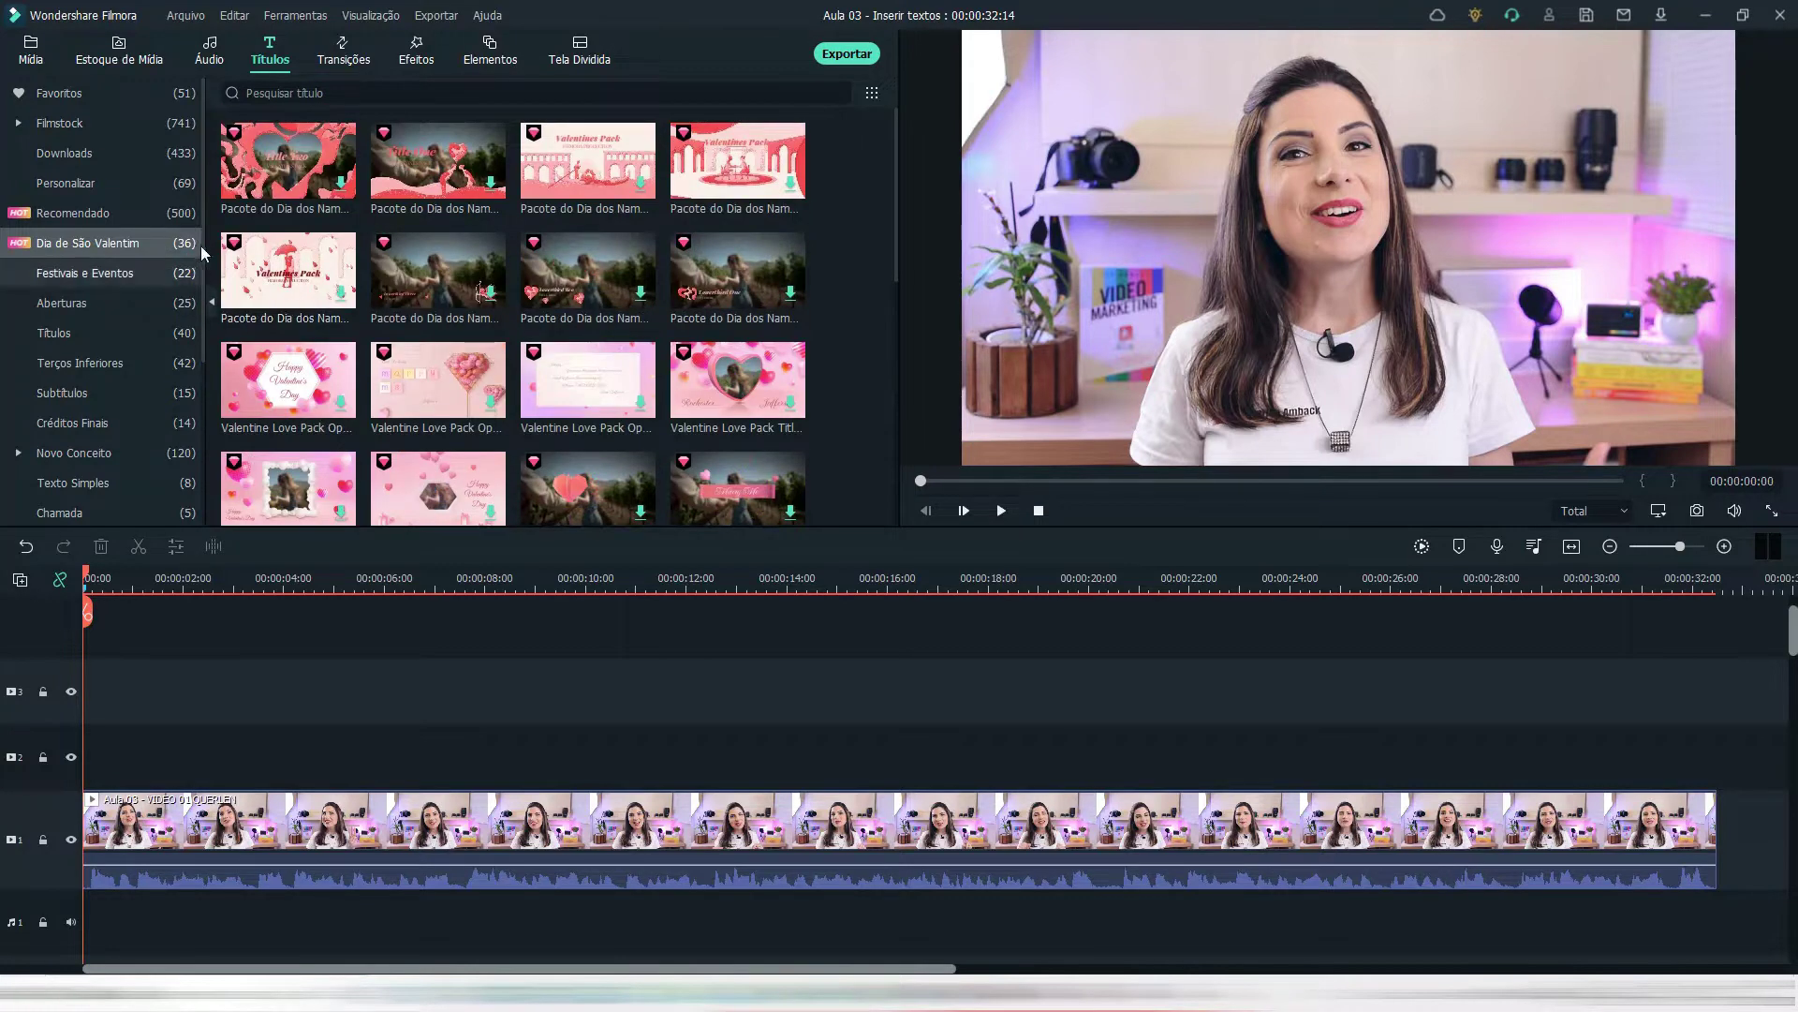
scroll(167, 258, "down", 2)
left_click(152, 266)
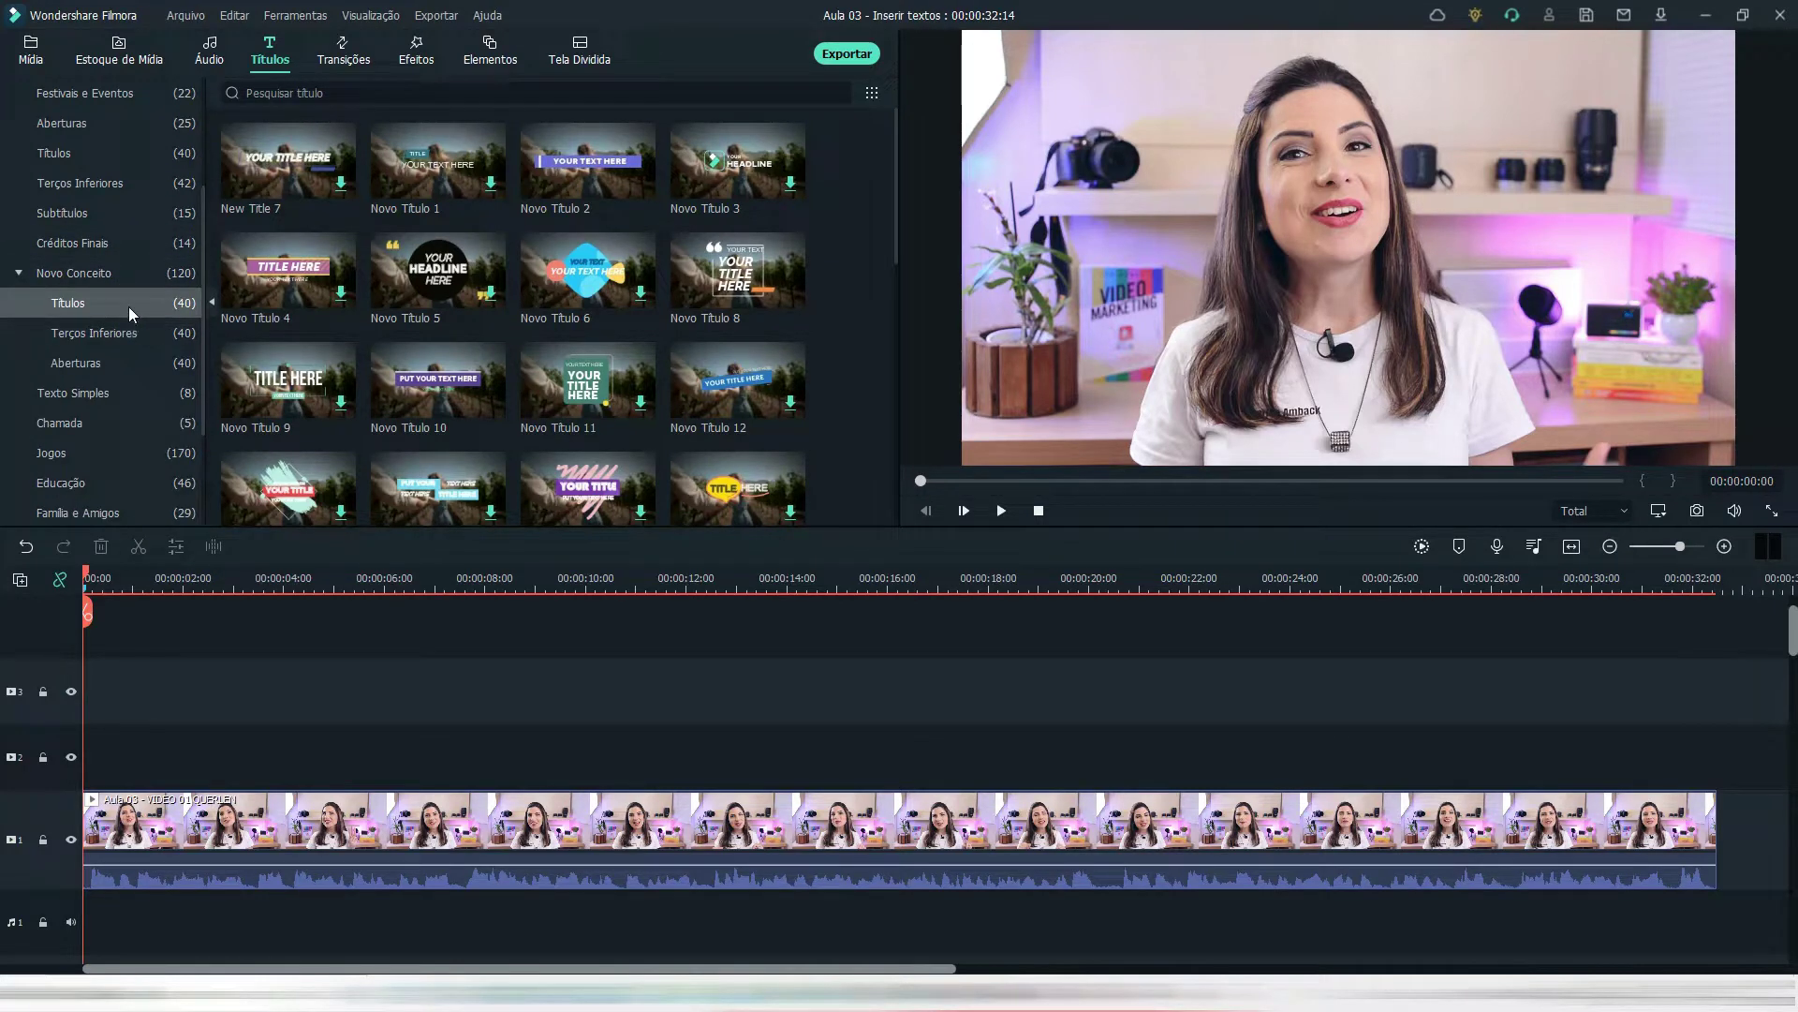
scroll(311, 343, "down", 5)
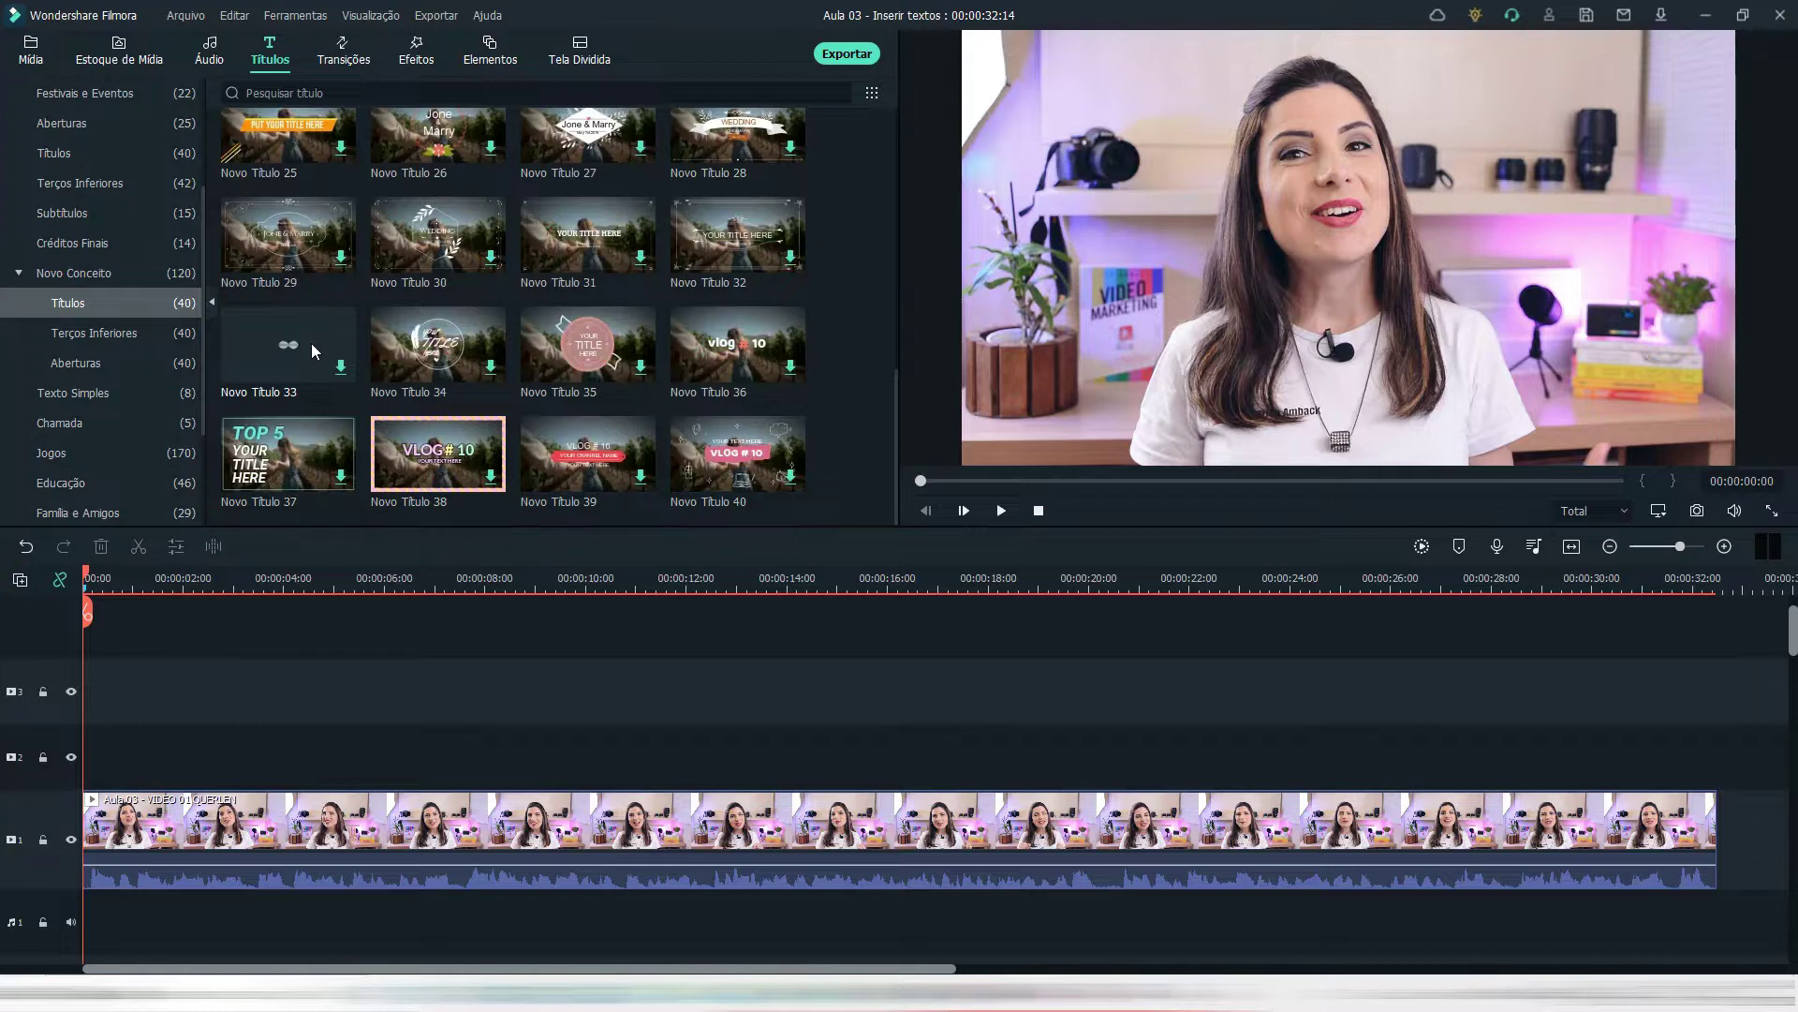
left_click(103, 332)
scroll(380, 358, "down", 3)
left_click(169, 365)
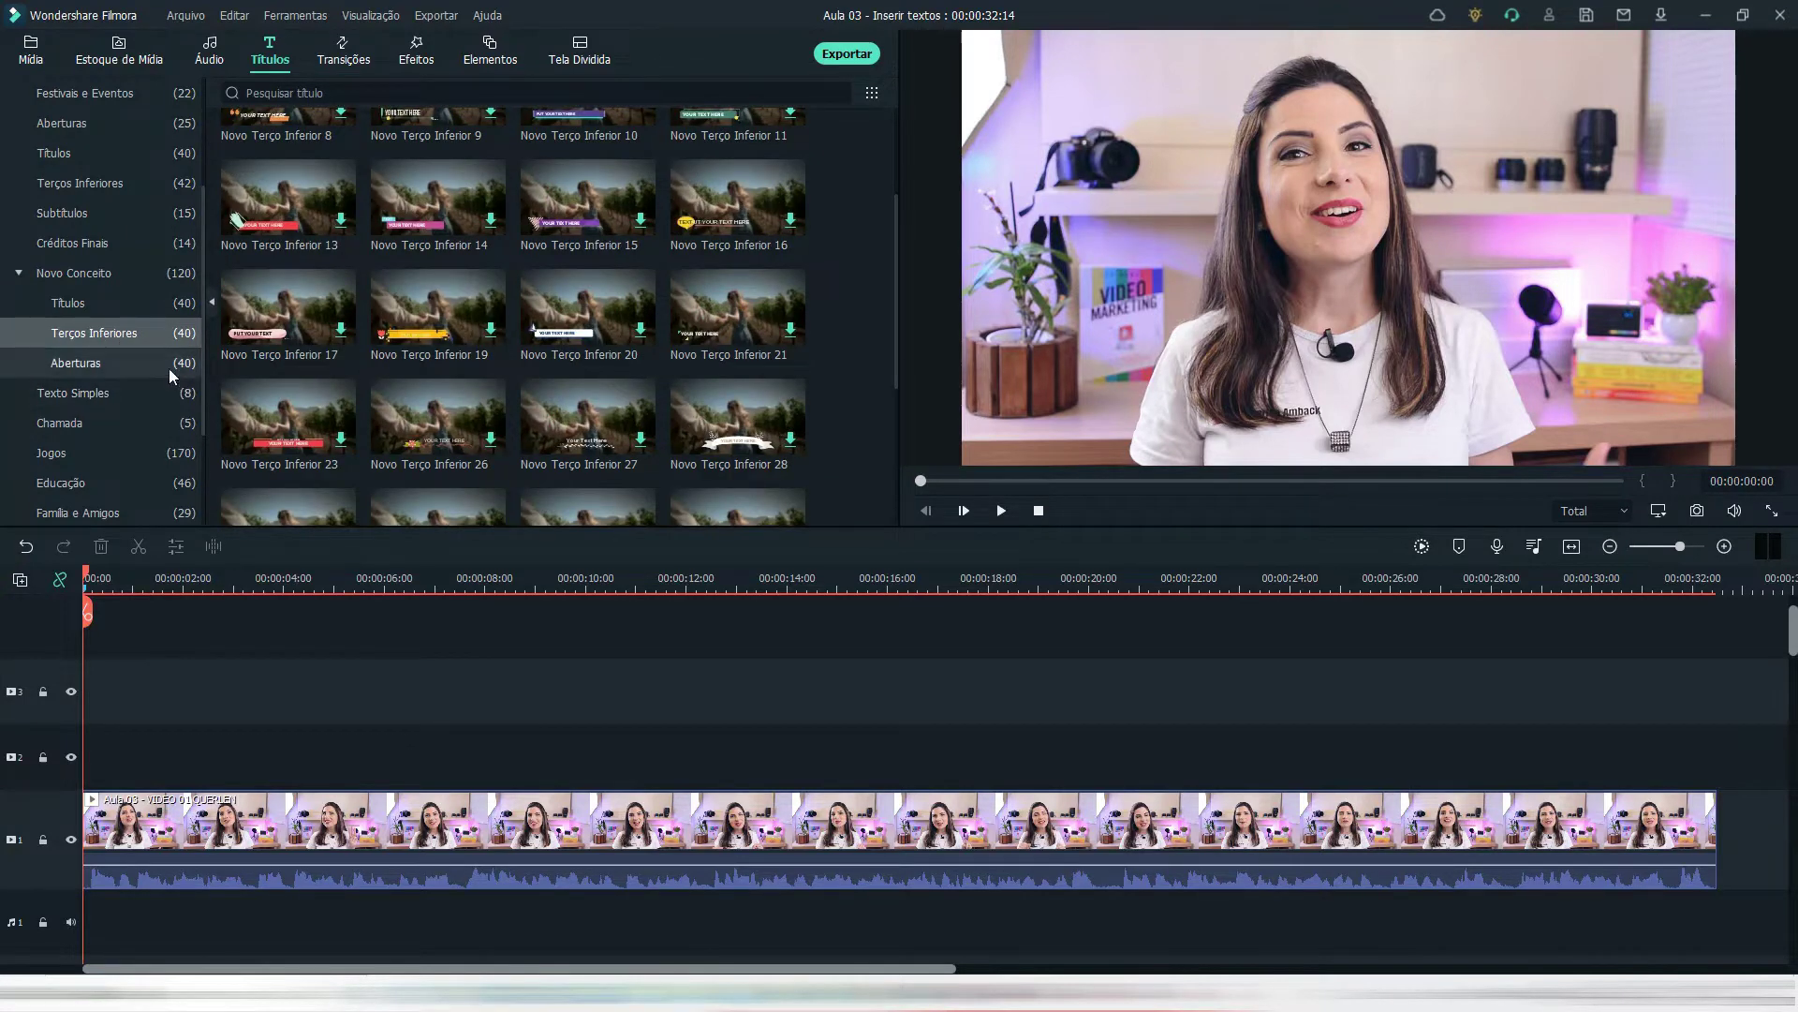
scroll(403, 373, "down", 5)
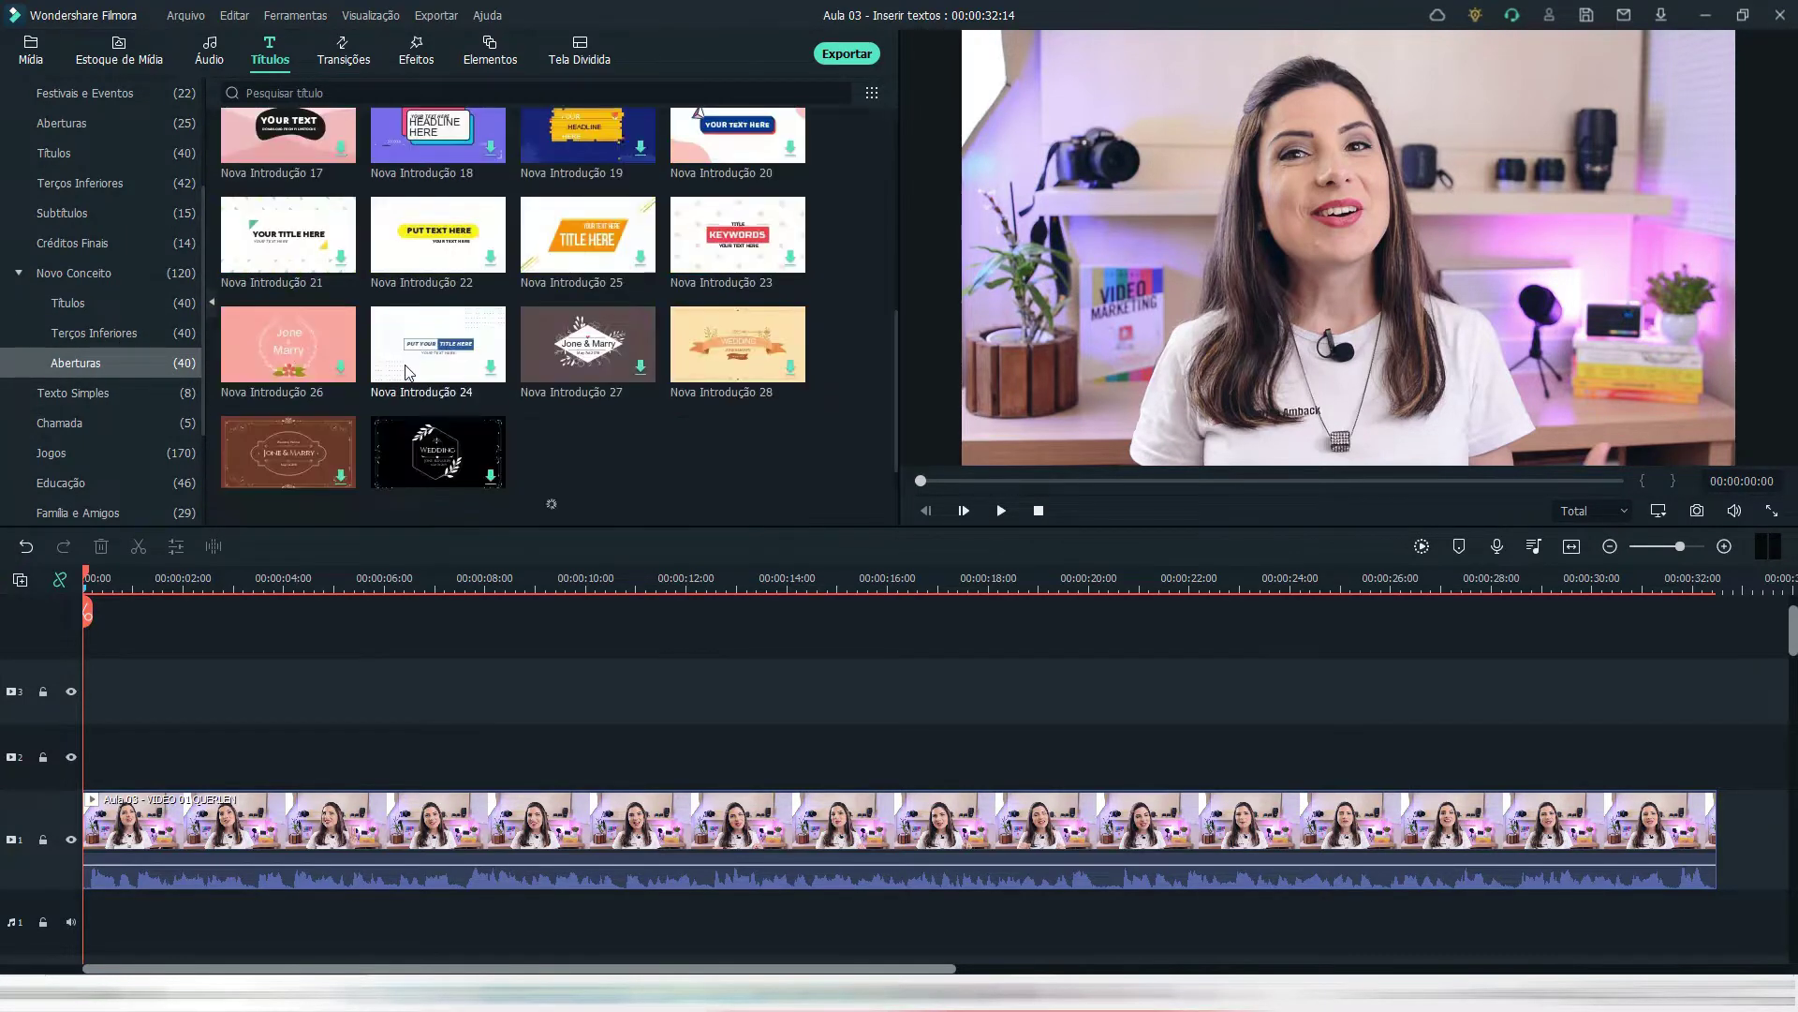
left_click(111, 273)
- View the Aberturas, Terços Inferiores, Subtítulos and Créditos Finais template categories
scroll(386, 394, "up", 2)
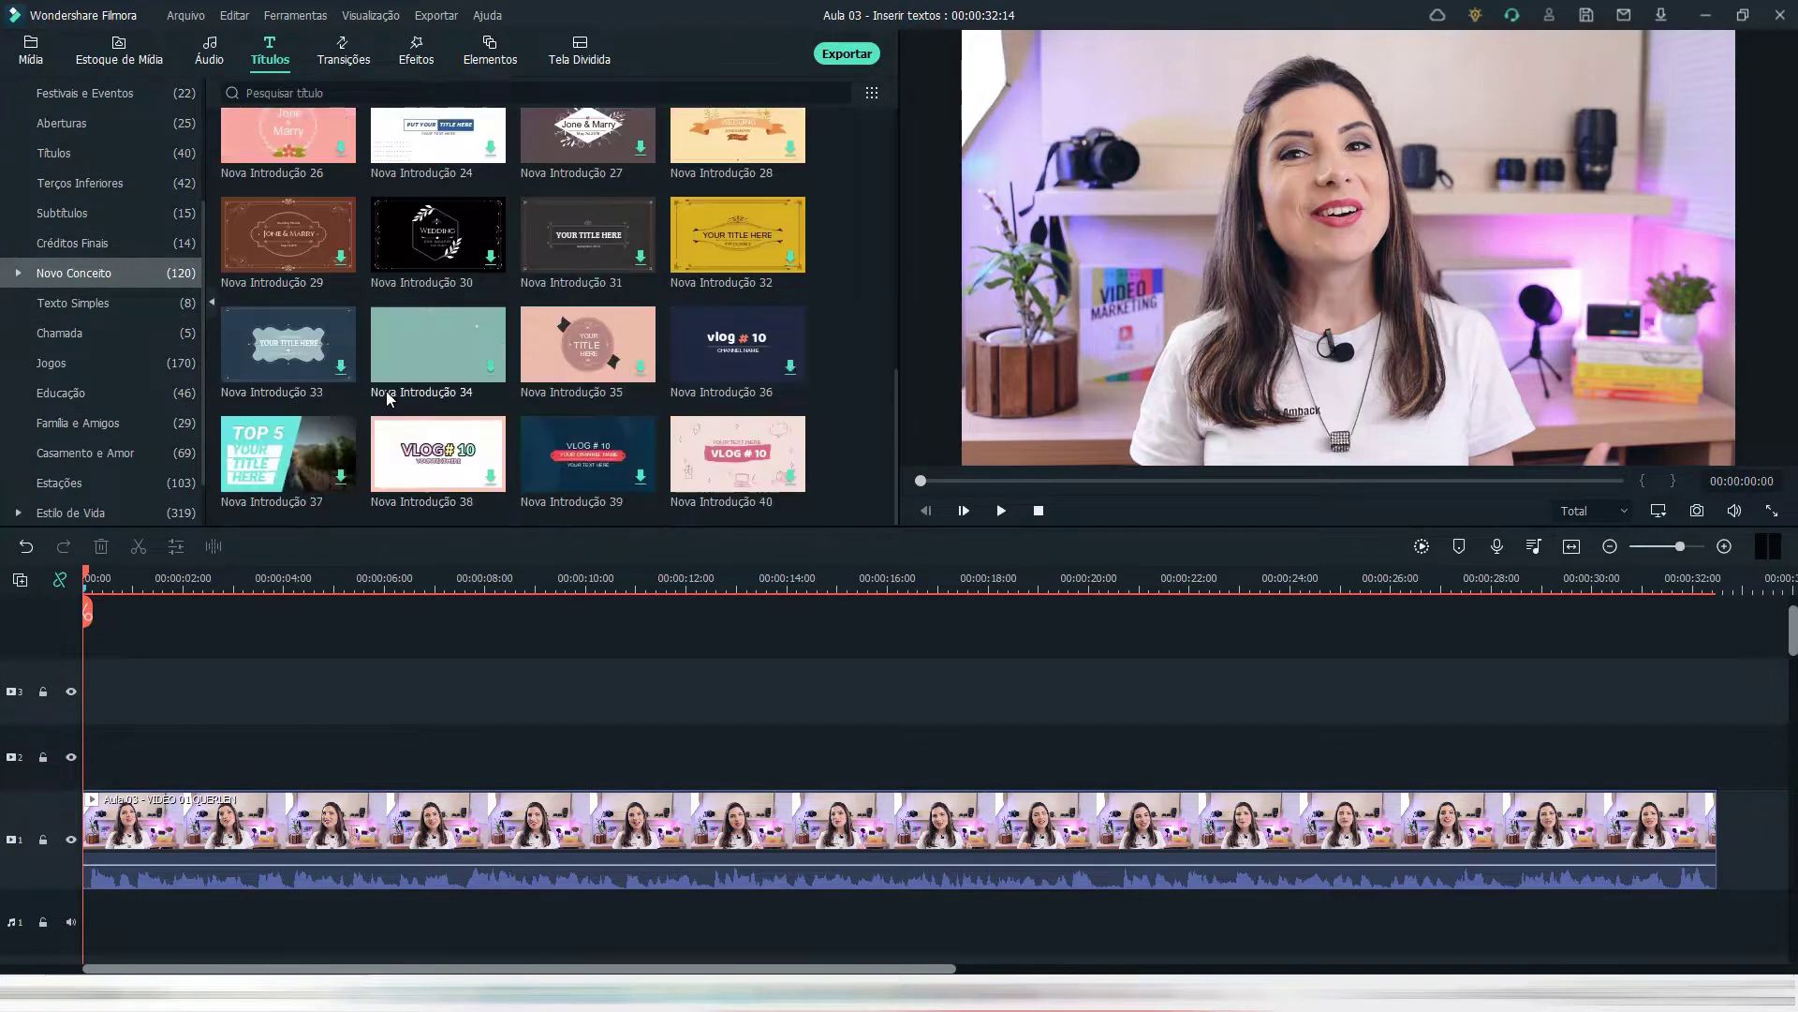
scroll(386, 393, "up", 3)
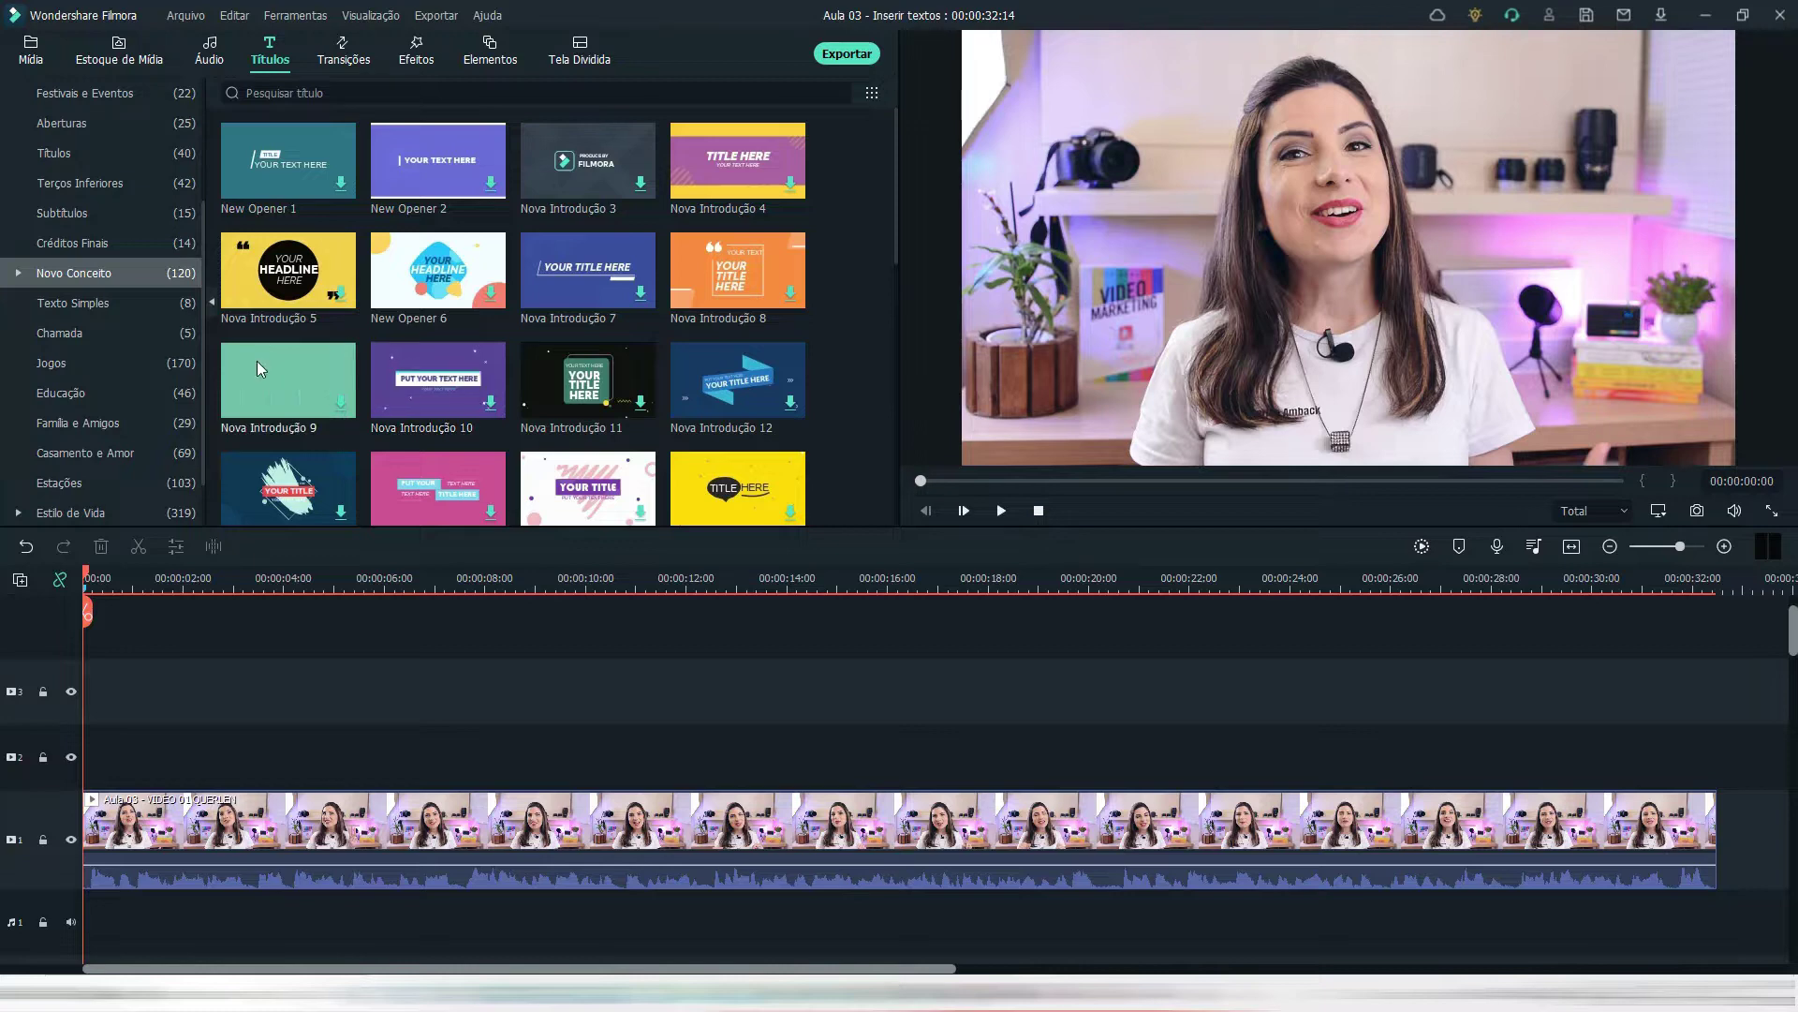
scroll(138, 218, "up", 1)
left_click(137, 217)
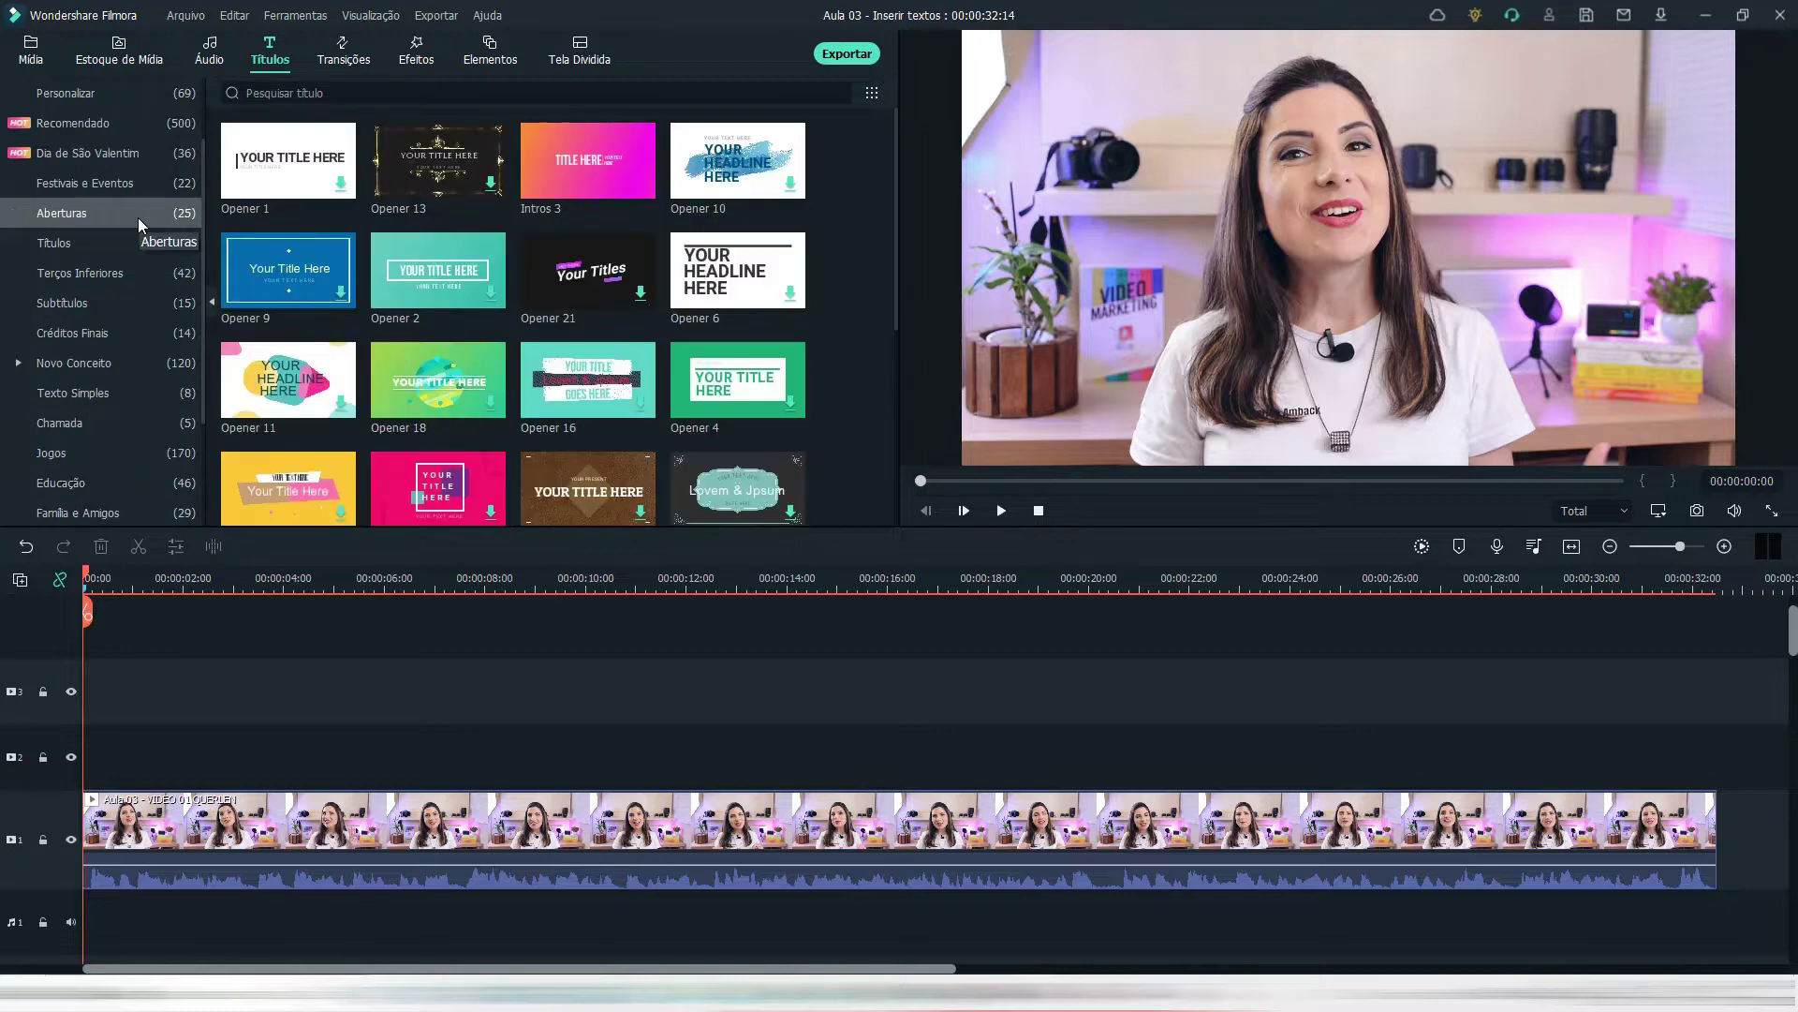
left_click(146, 273)
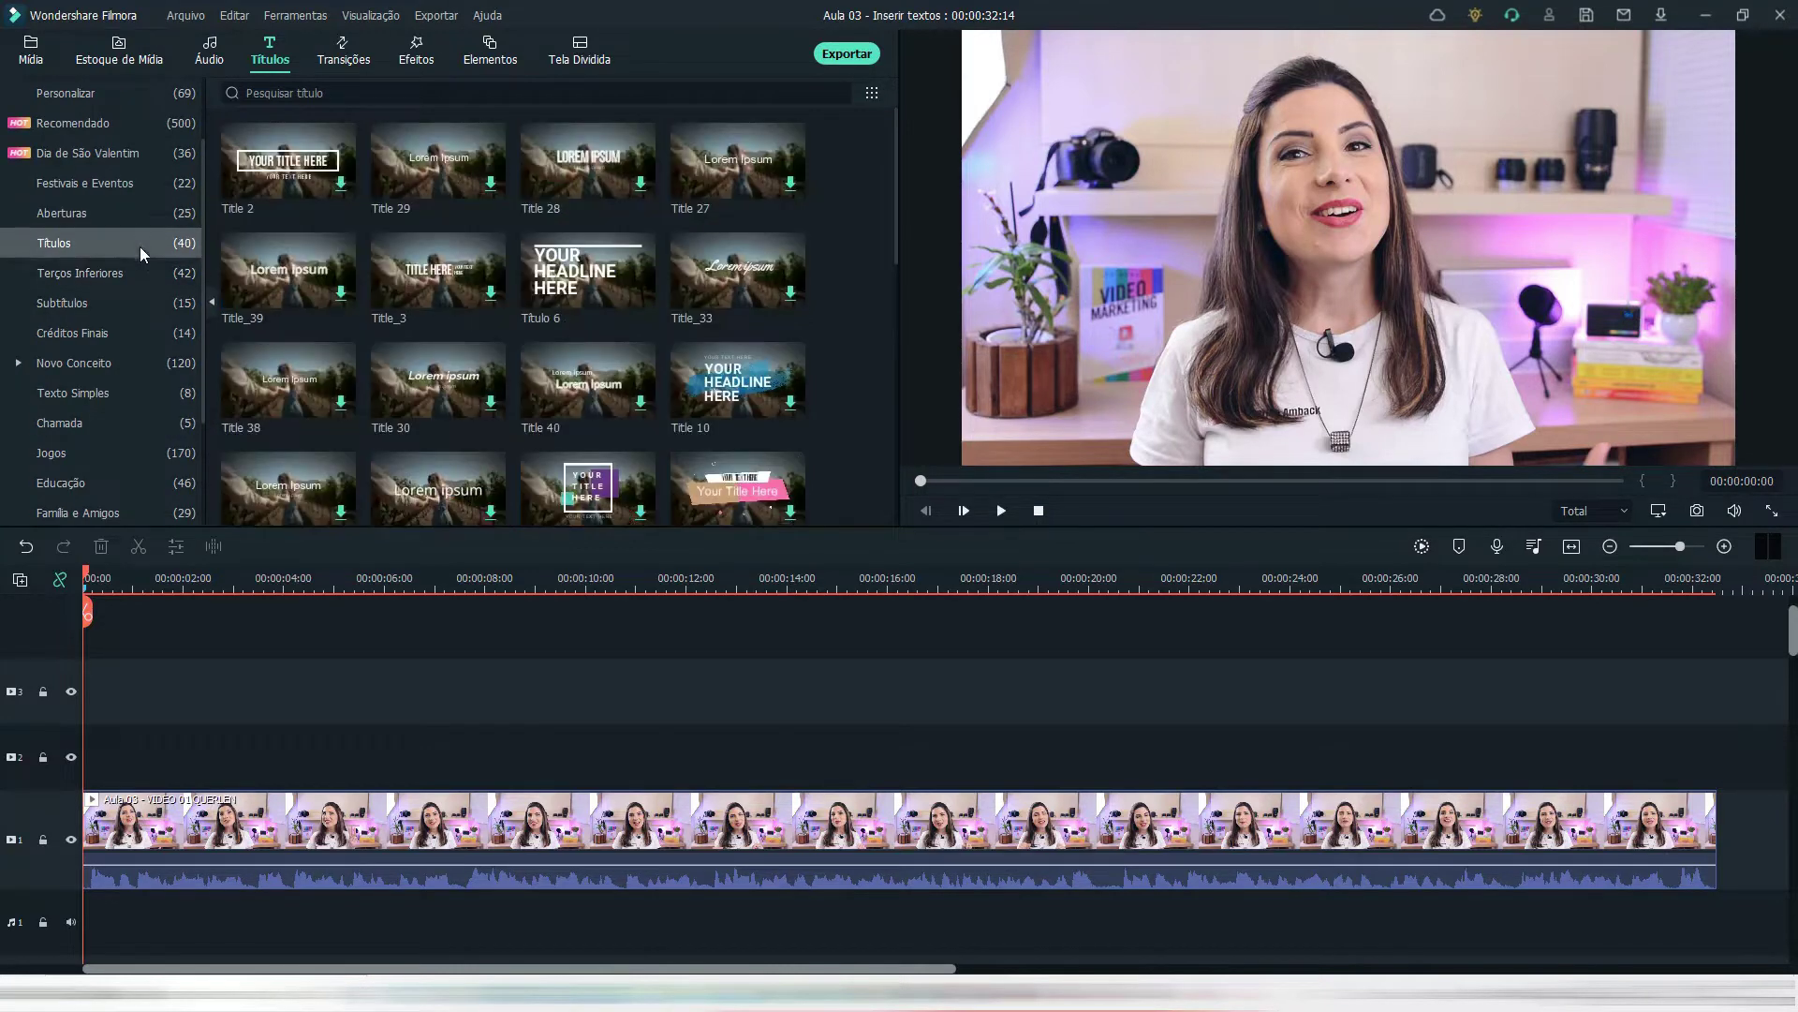
left_click(154, 306)
left_click(155, 329)
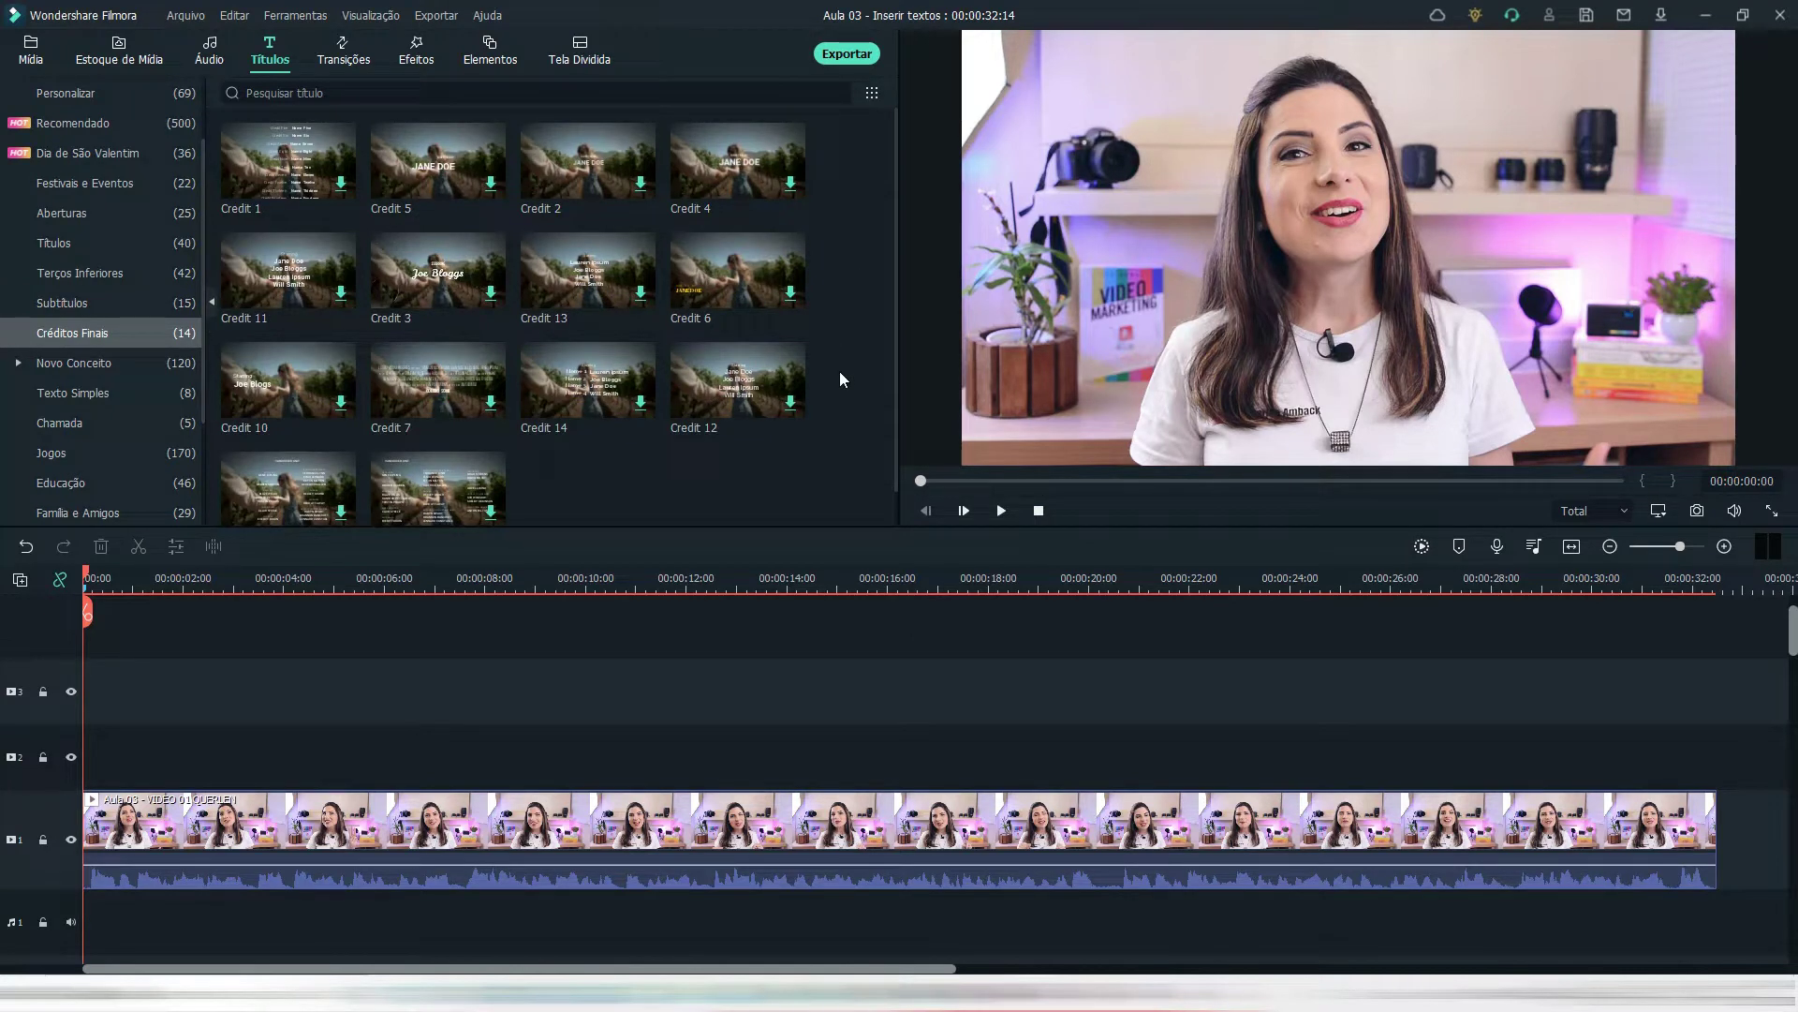
- Check Eventos Empresariais, Exibição de Produto and Marcas, then return to Recomendado
scroll(697, 439, "down", 2)
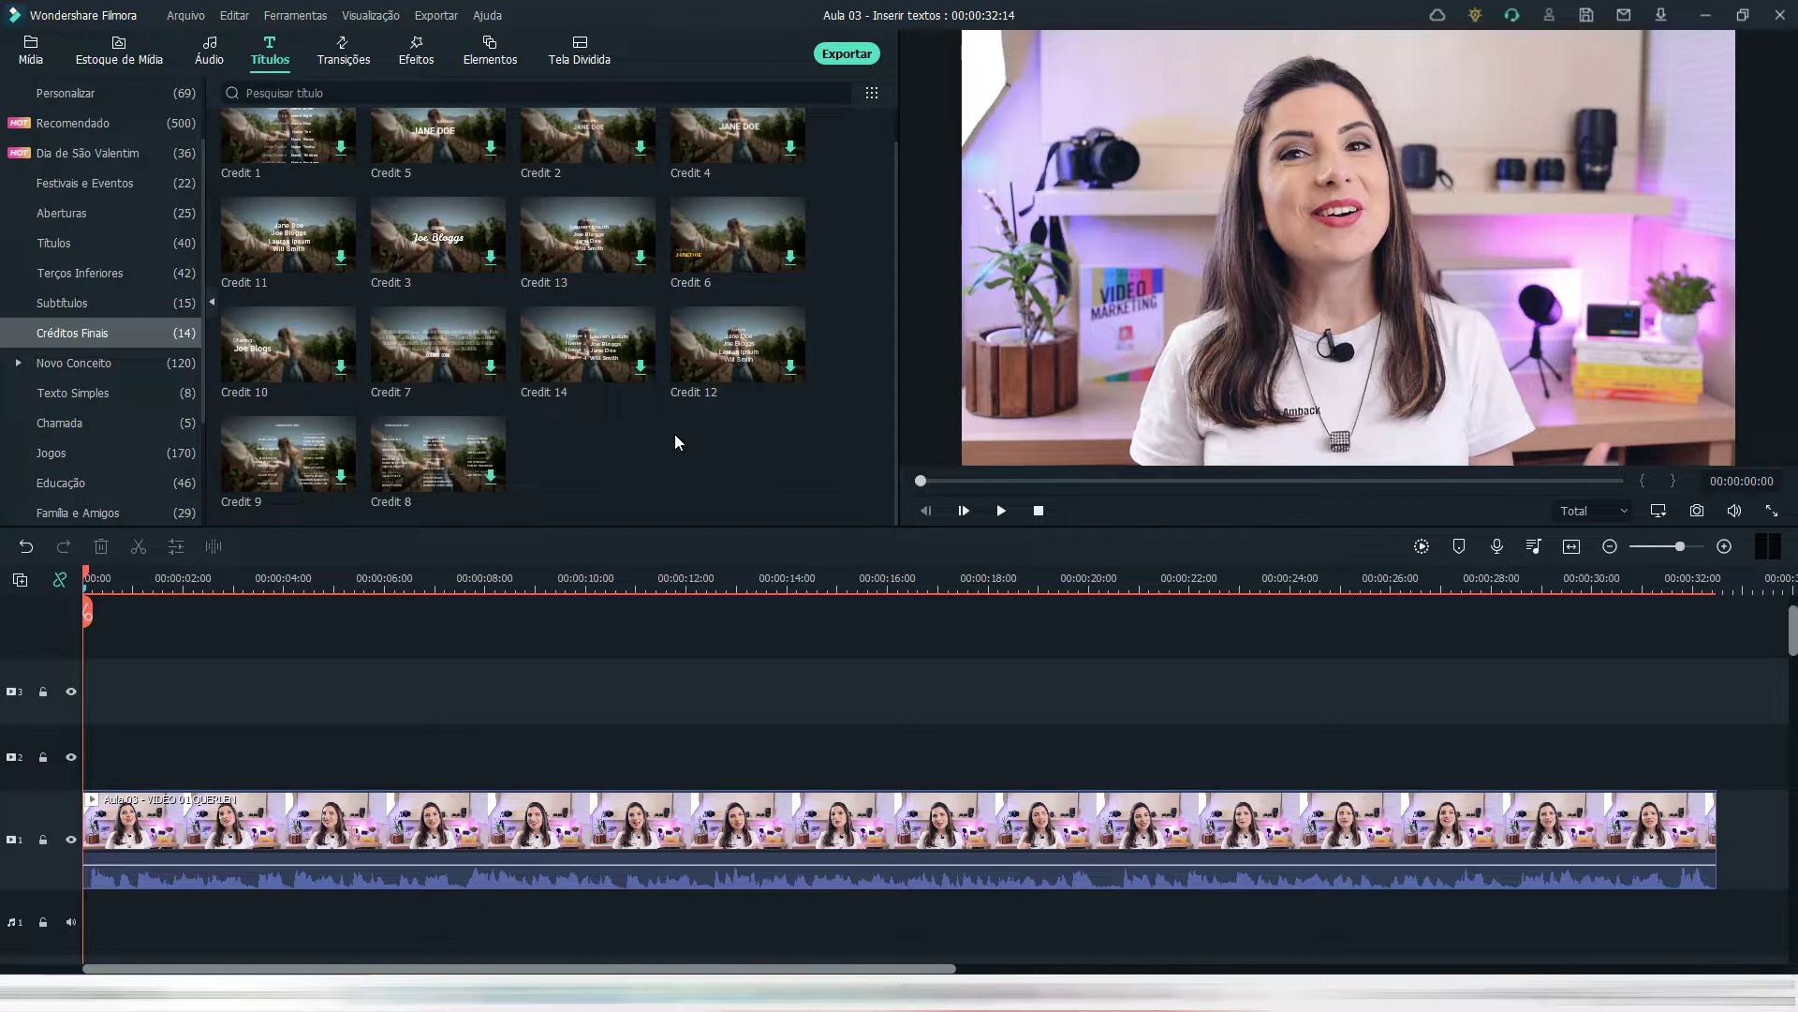
scroll(161, 448, "down", 5)
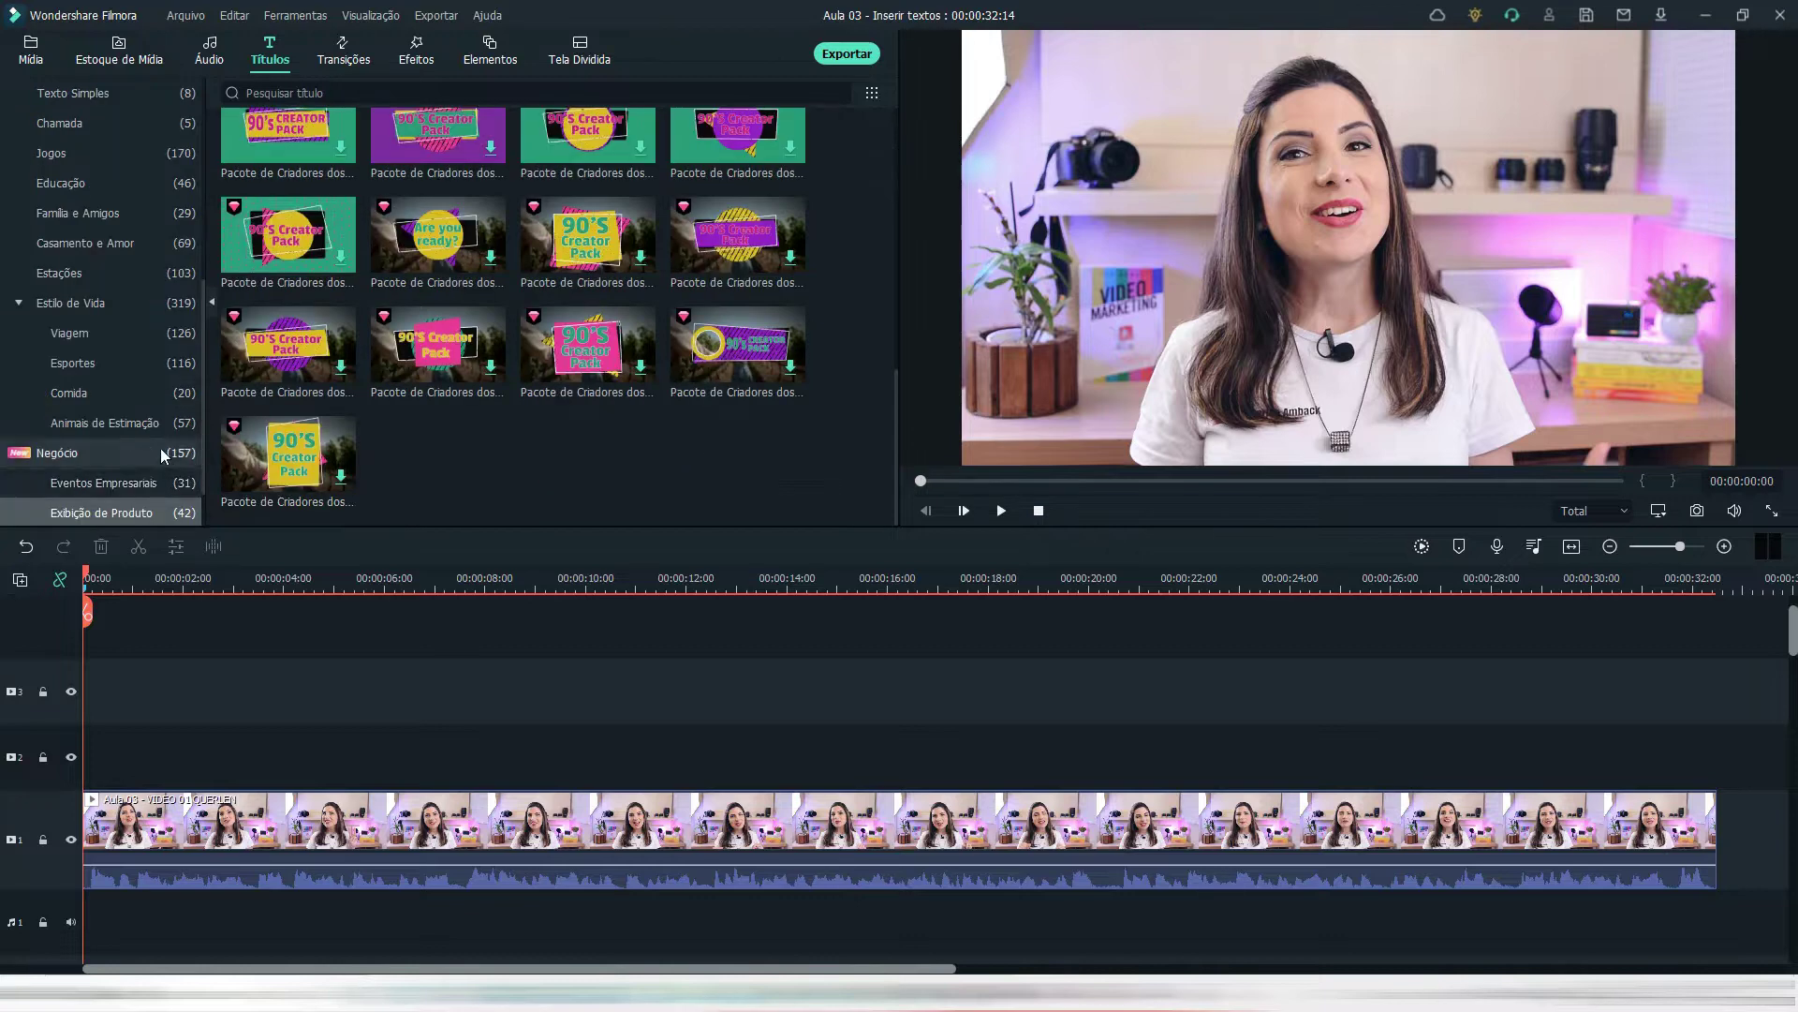
left_click(141, 482)
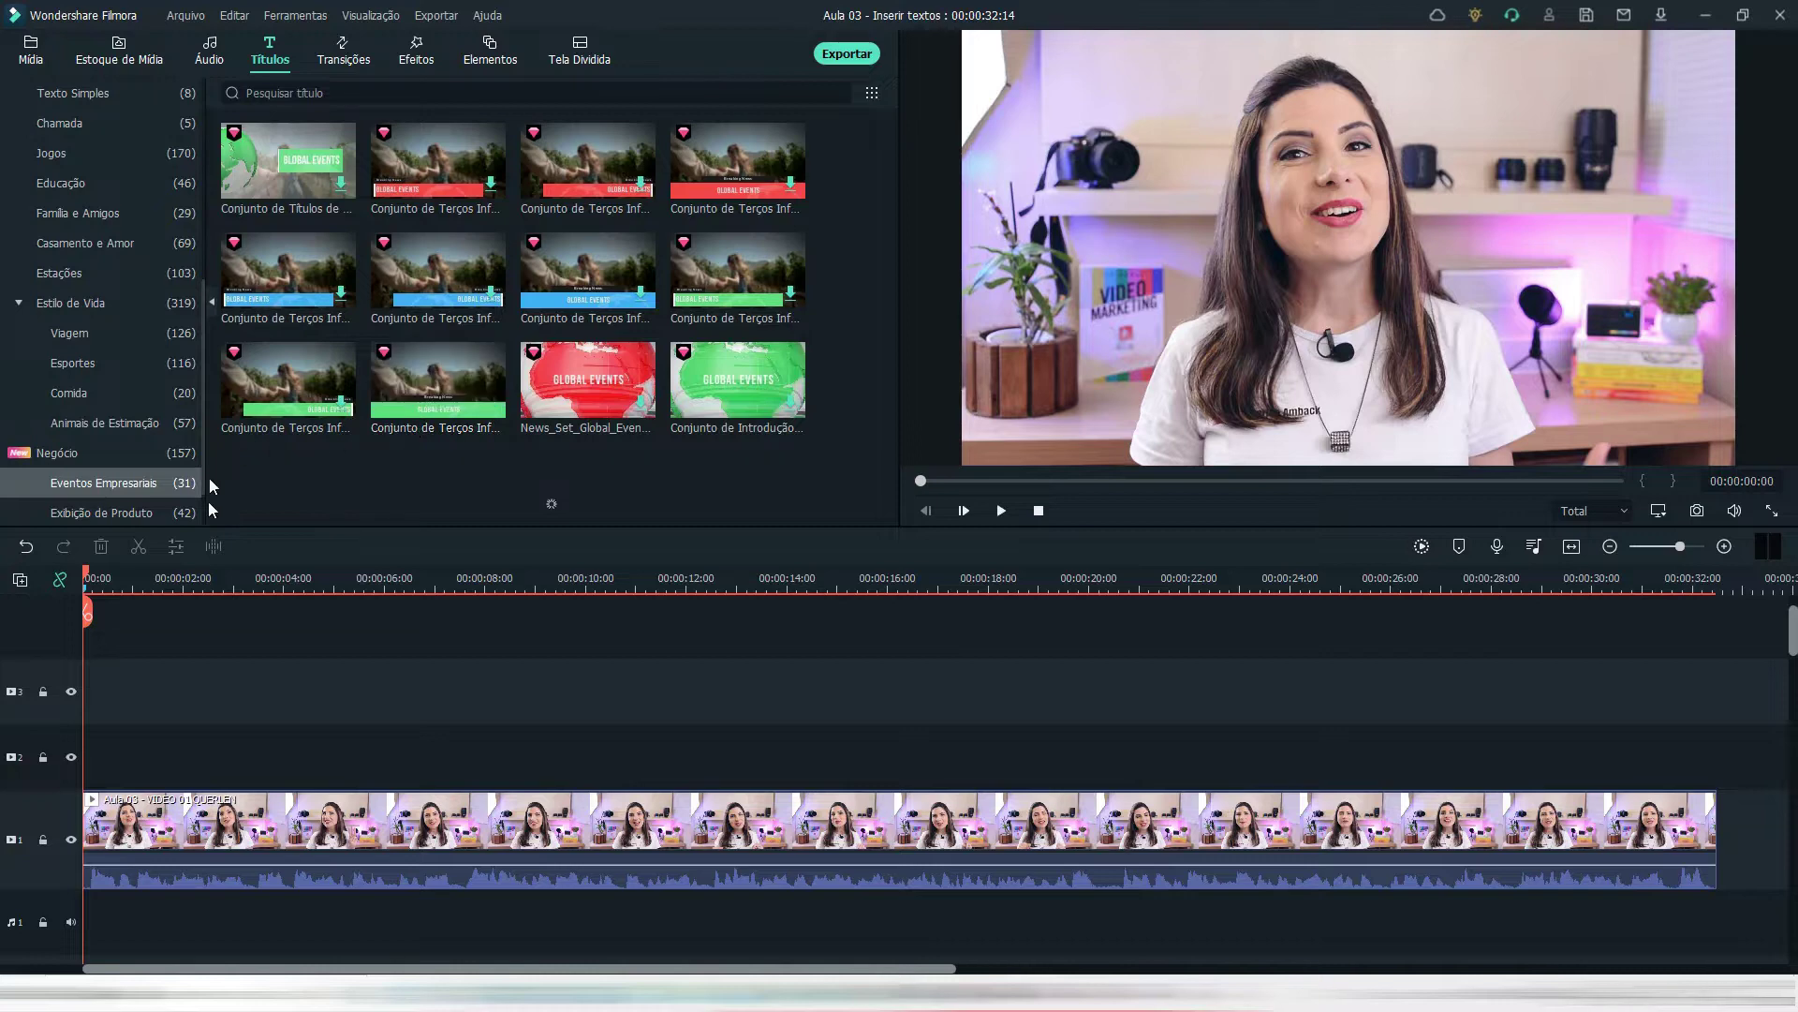
left_click(155, 517)
scroll(156, 521, "down", 1)
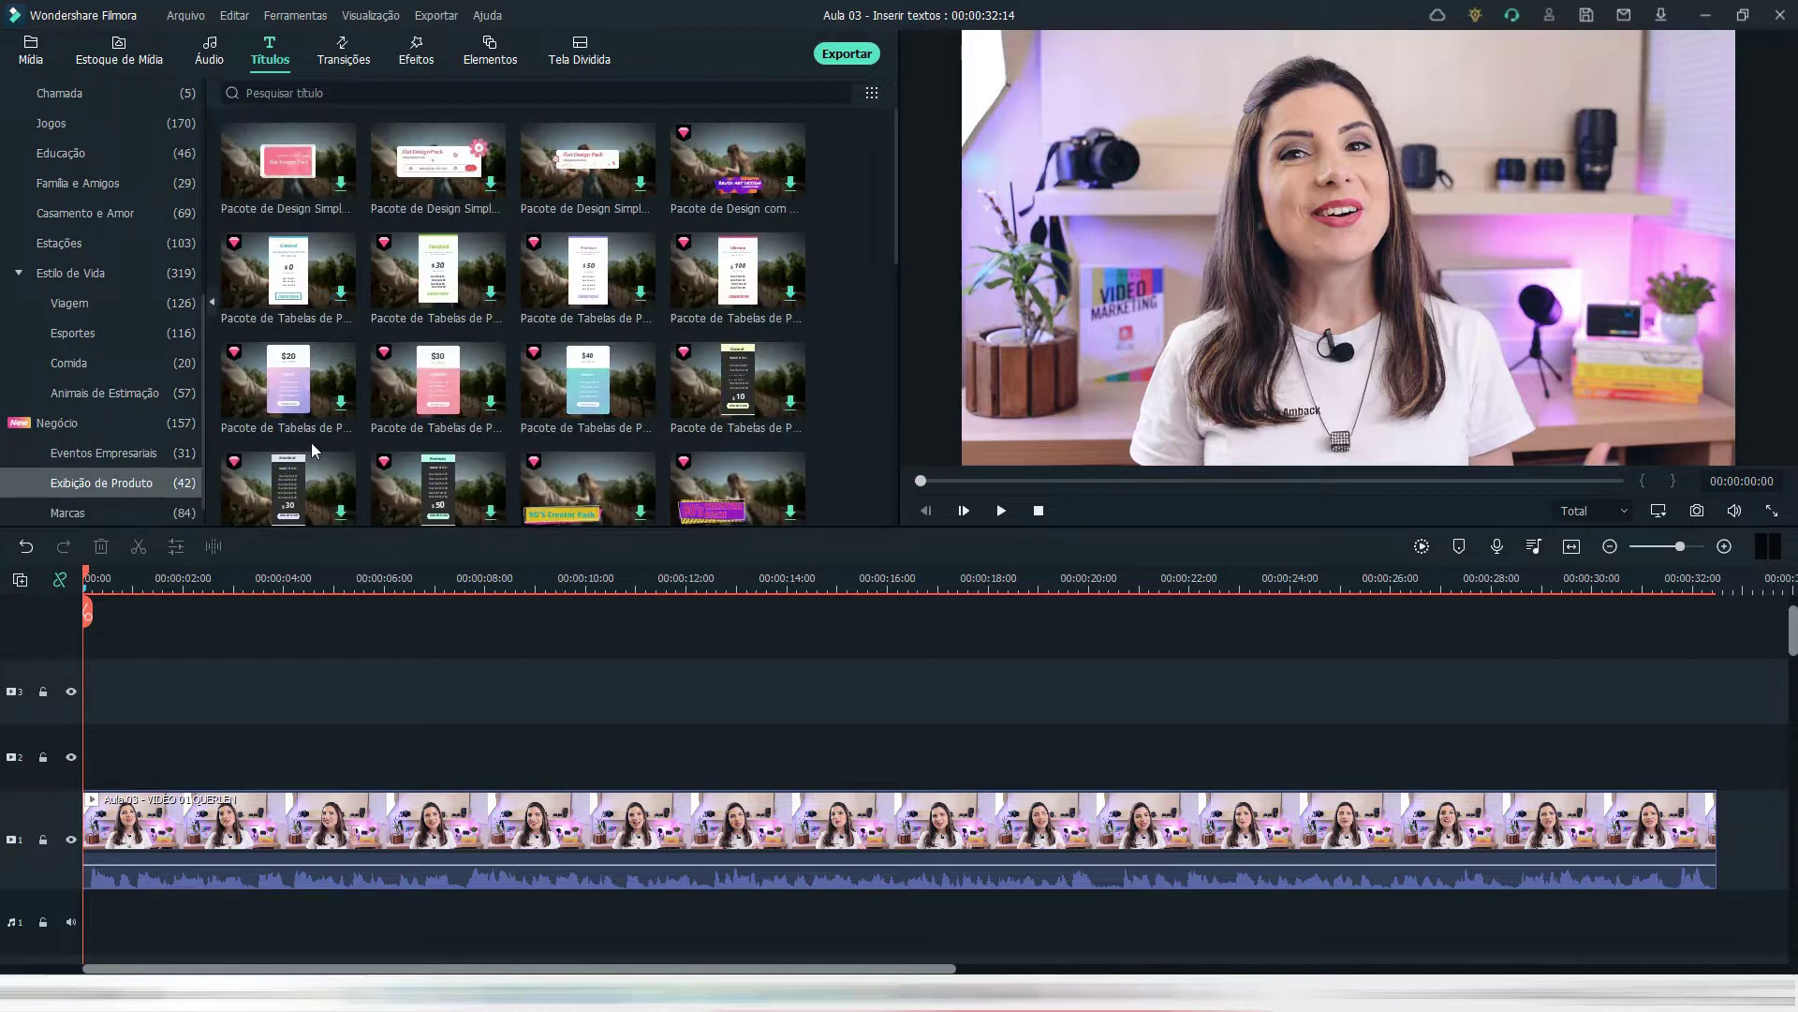
left_click(172, 511)
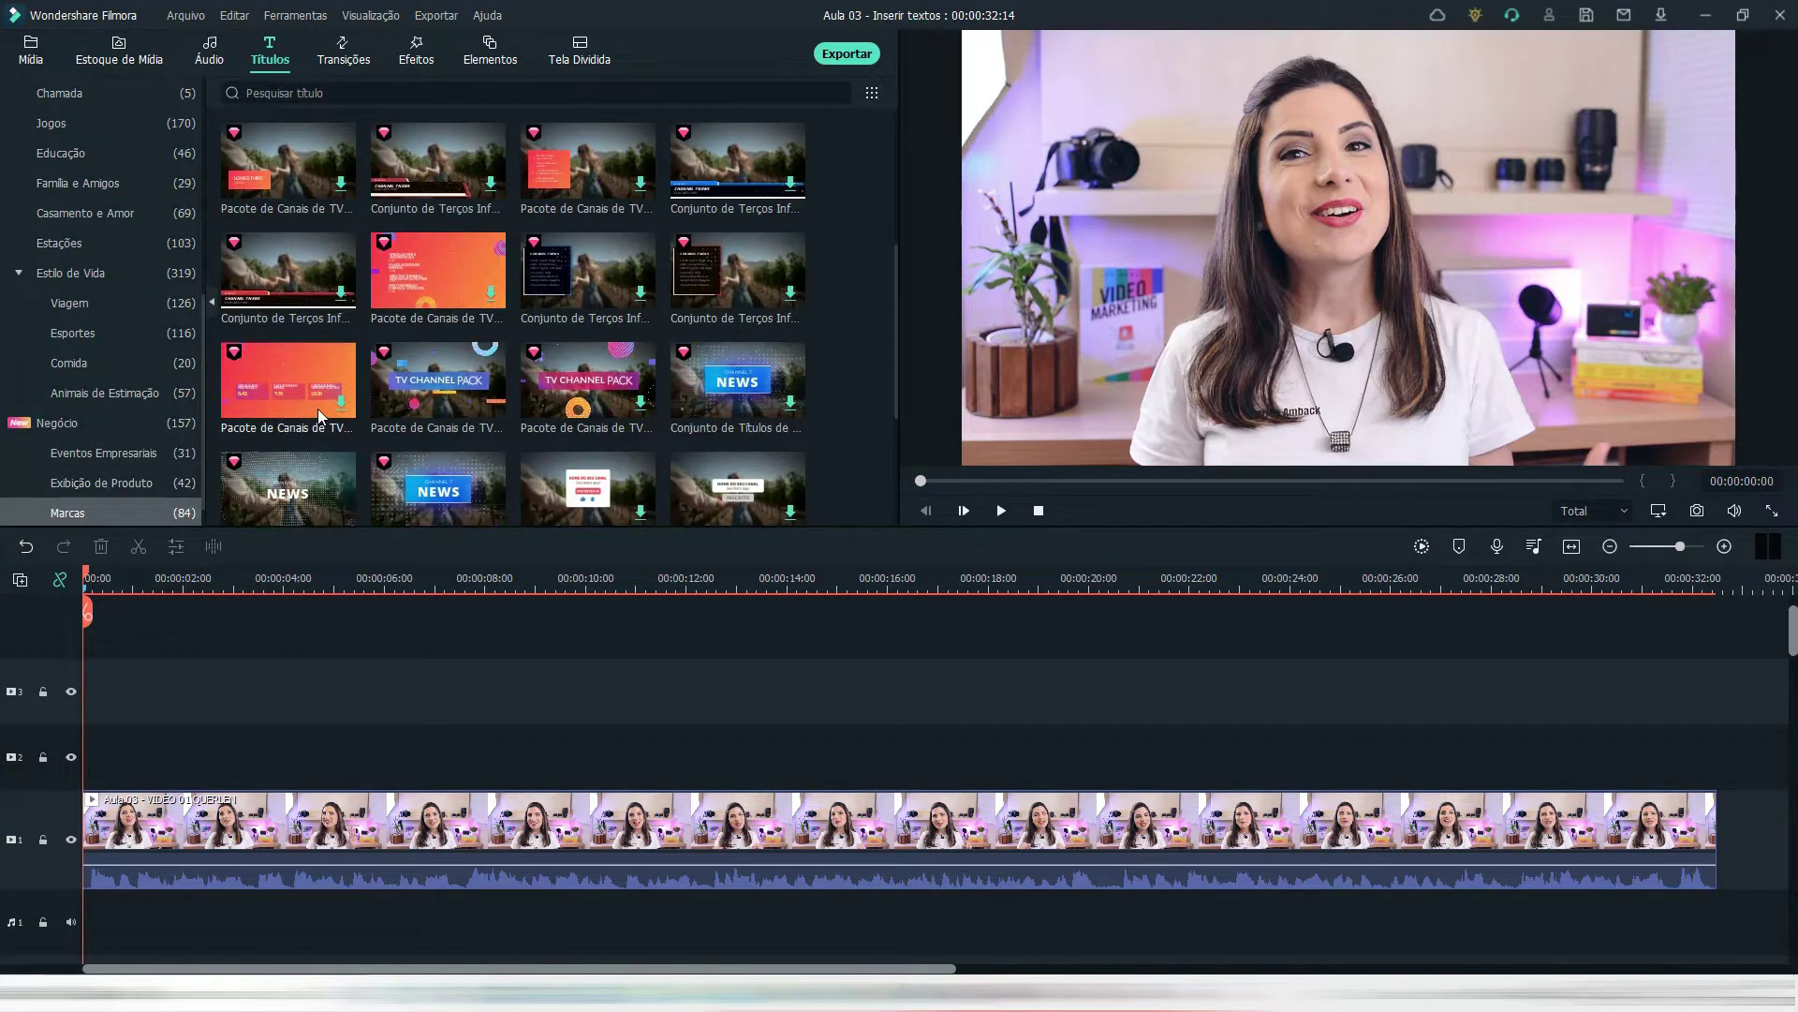
left_click(115, 302)
scroll(122, 281, "up", 5)
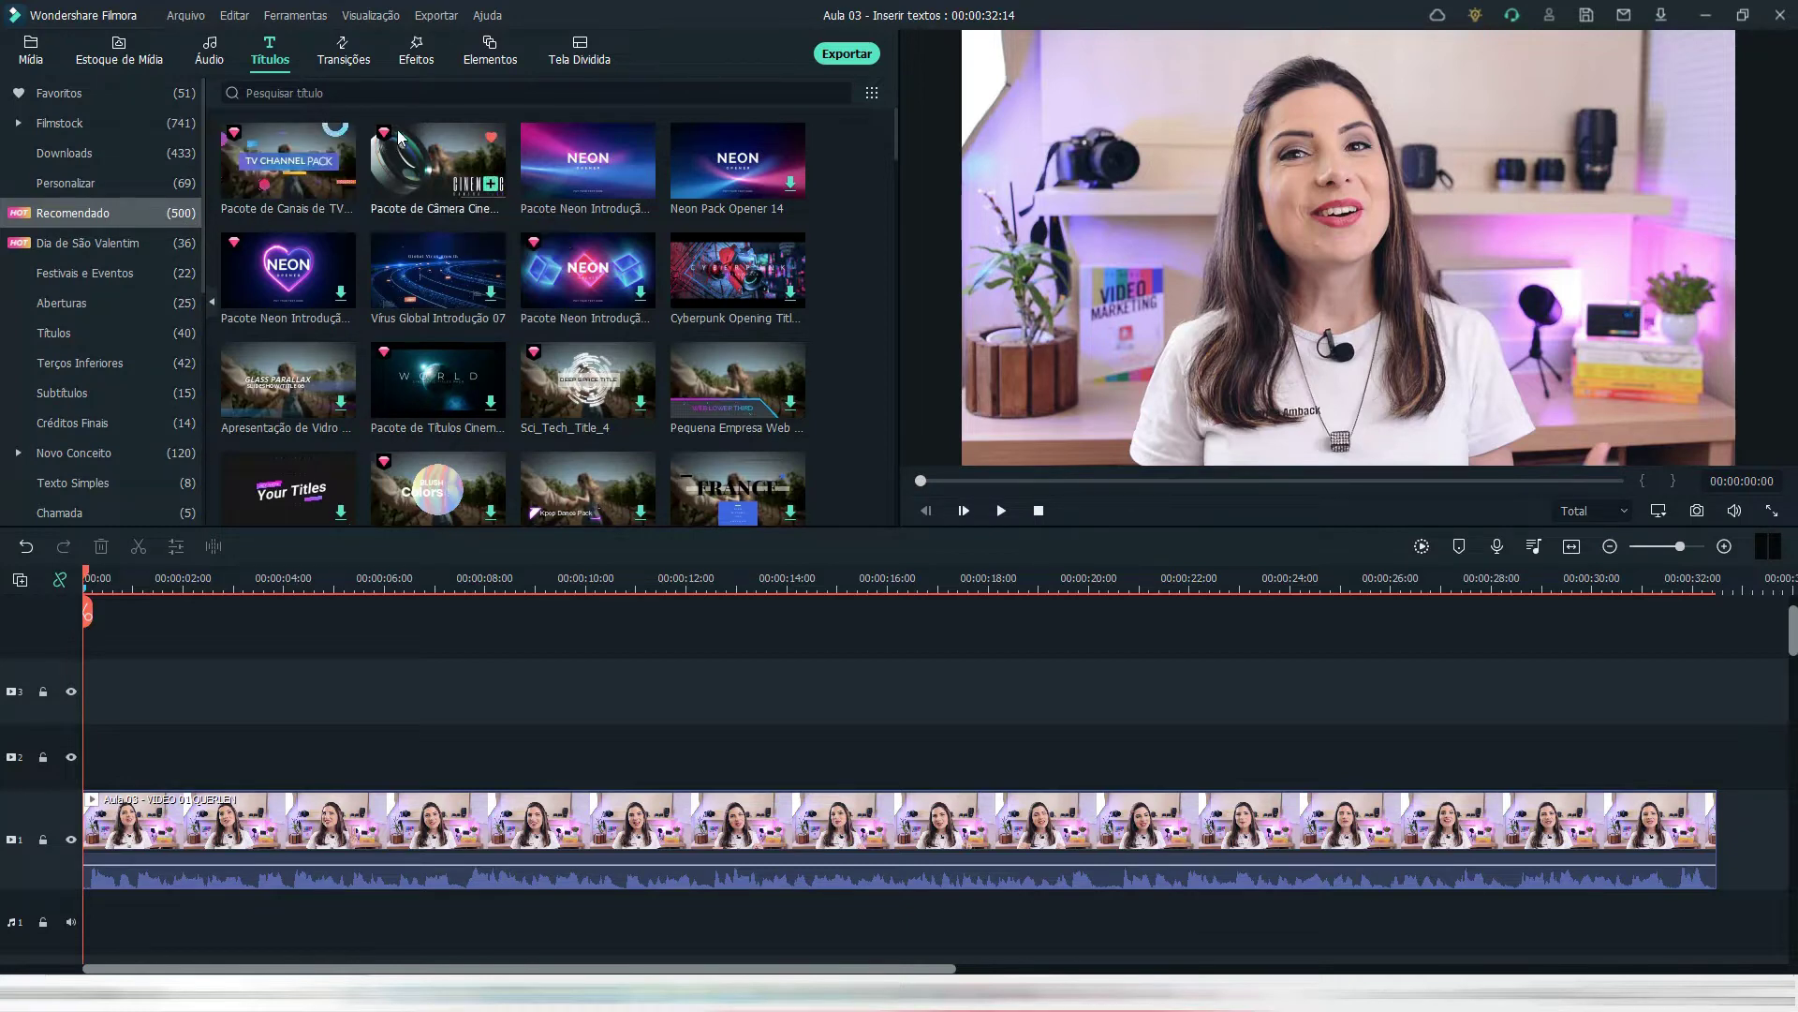
- Expand Filmstock and view the 2D Business, Abstraction, Abstract Shape and Action News packs
scroll(403, 391, "down", 10)
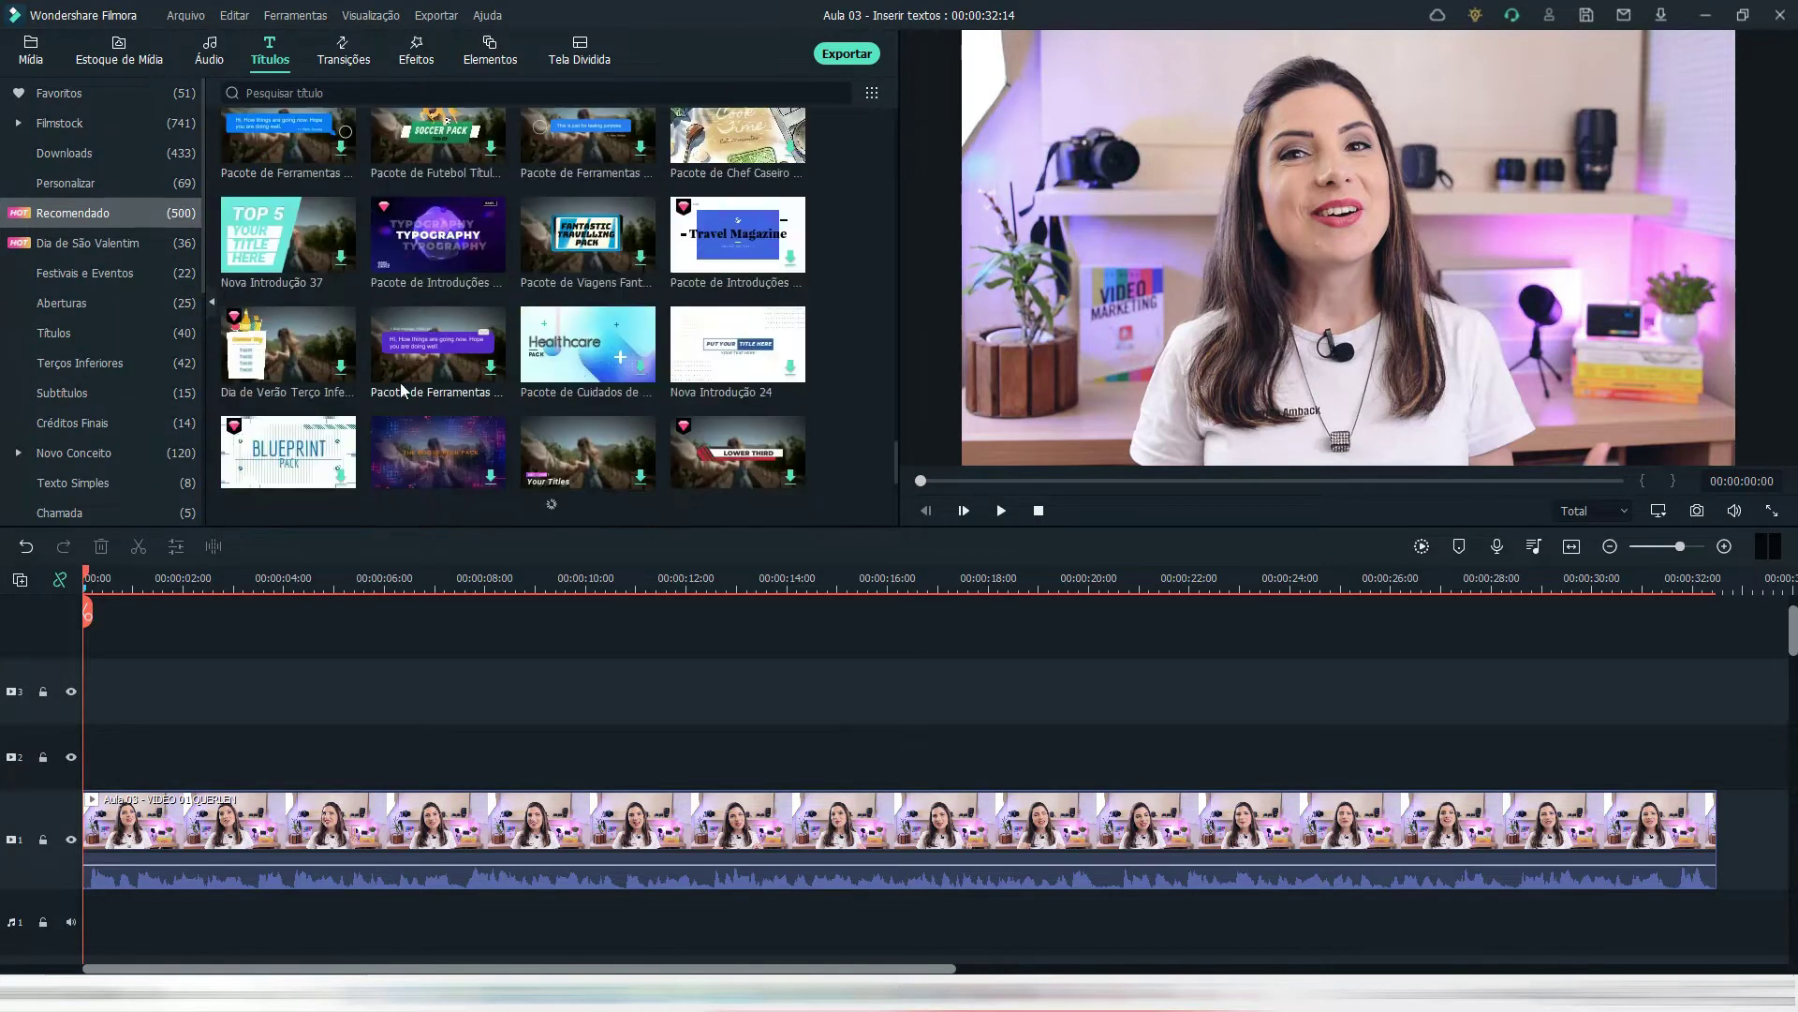
scroll(402, 382, "down", 1)
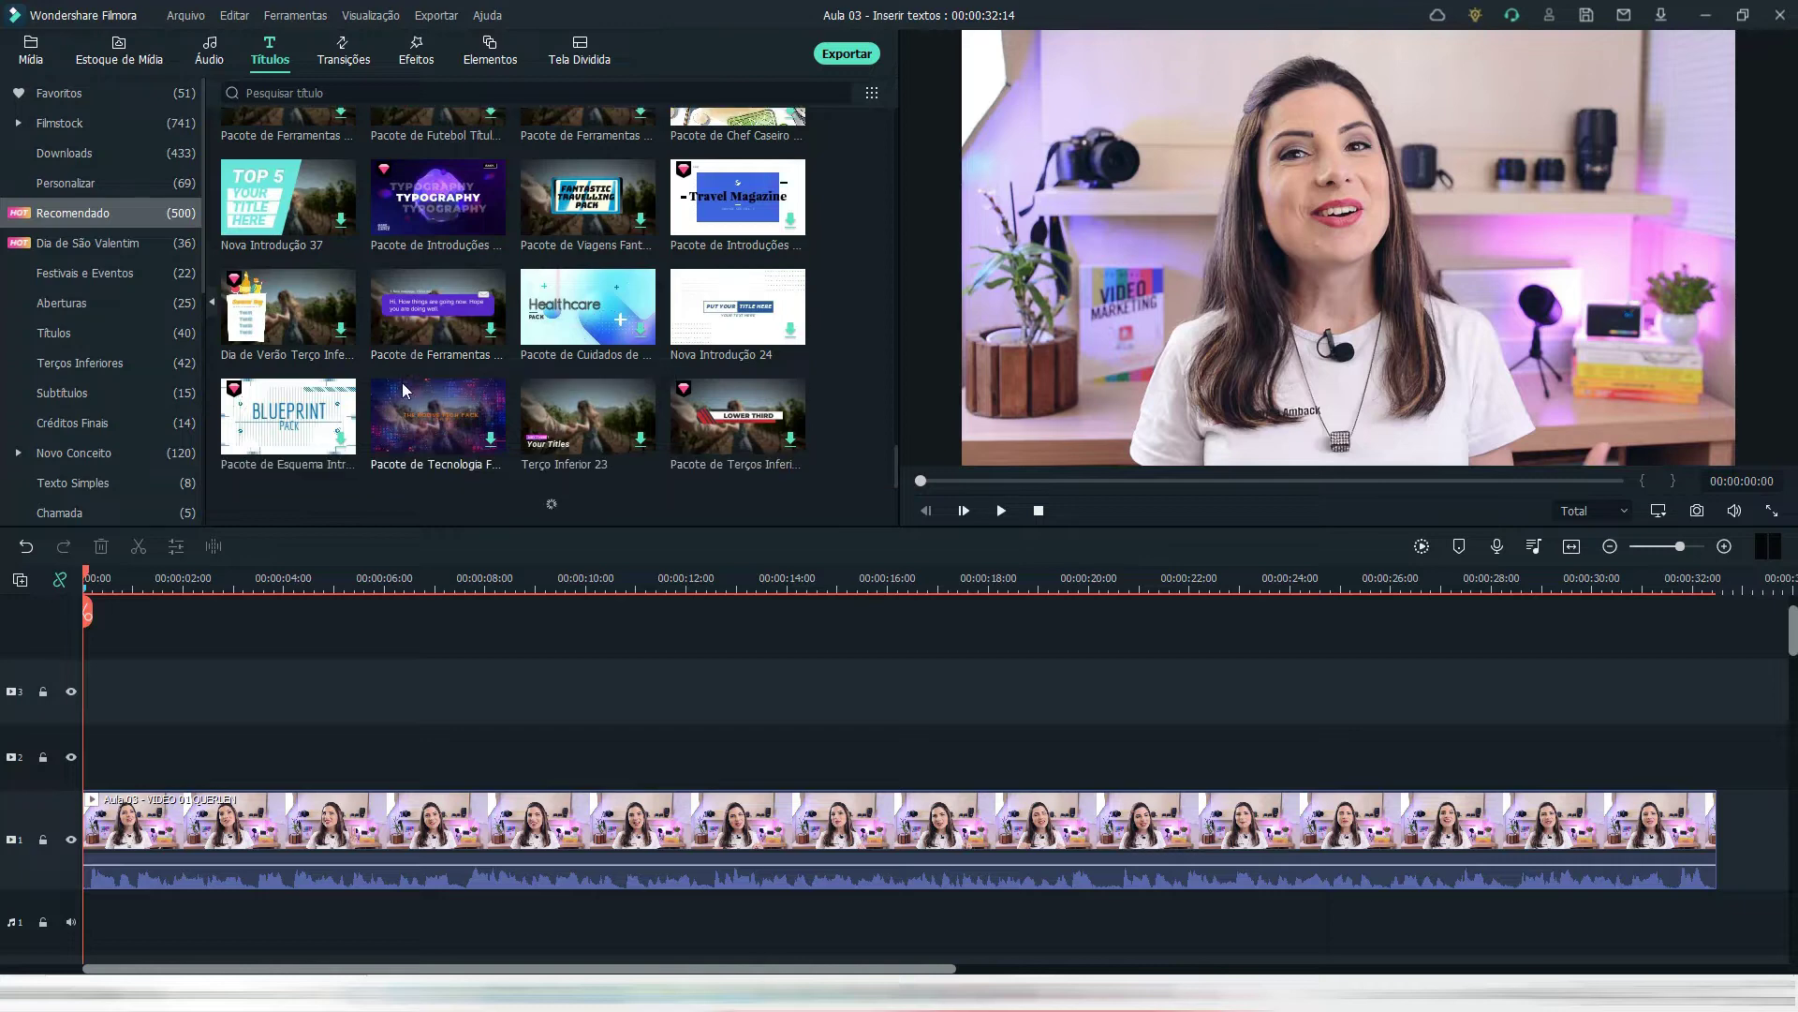
scroll(372, 384, "down", 5)
scroll(373, 383, "down", 5)
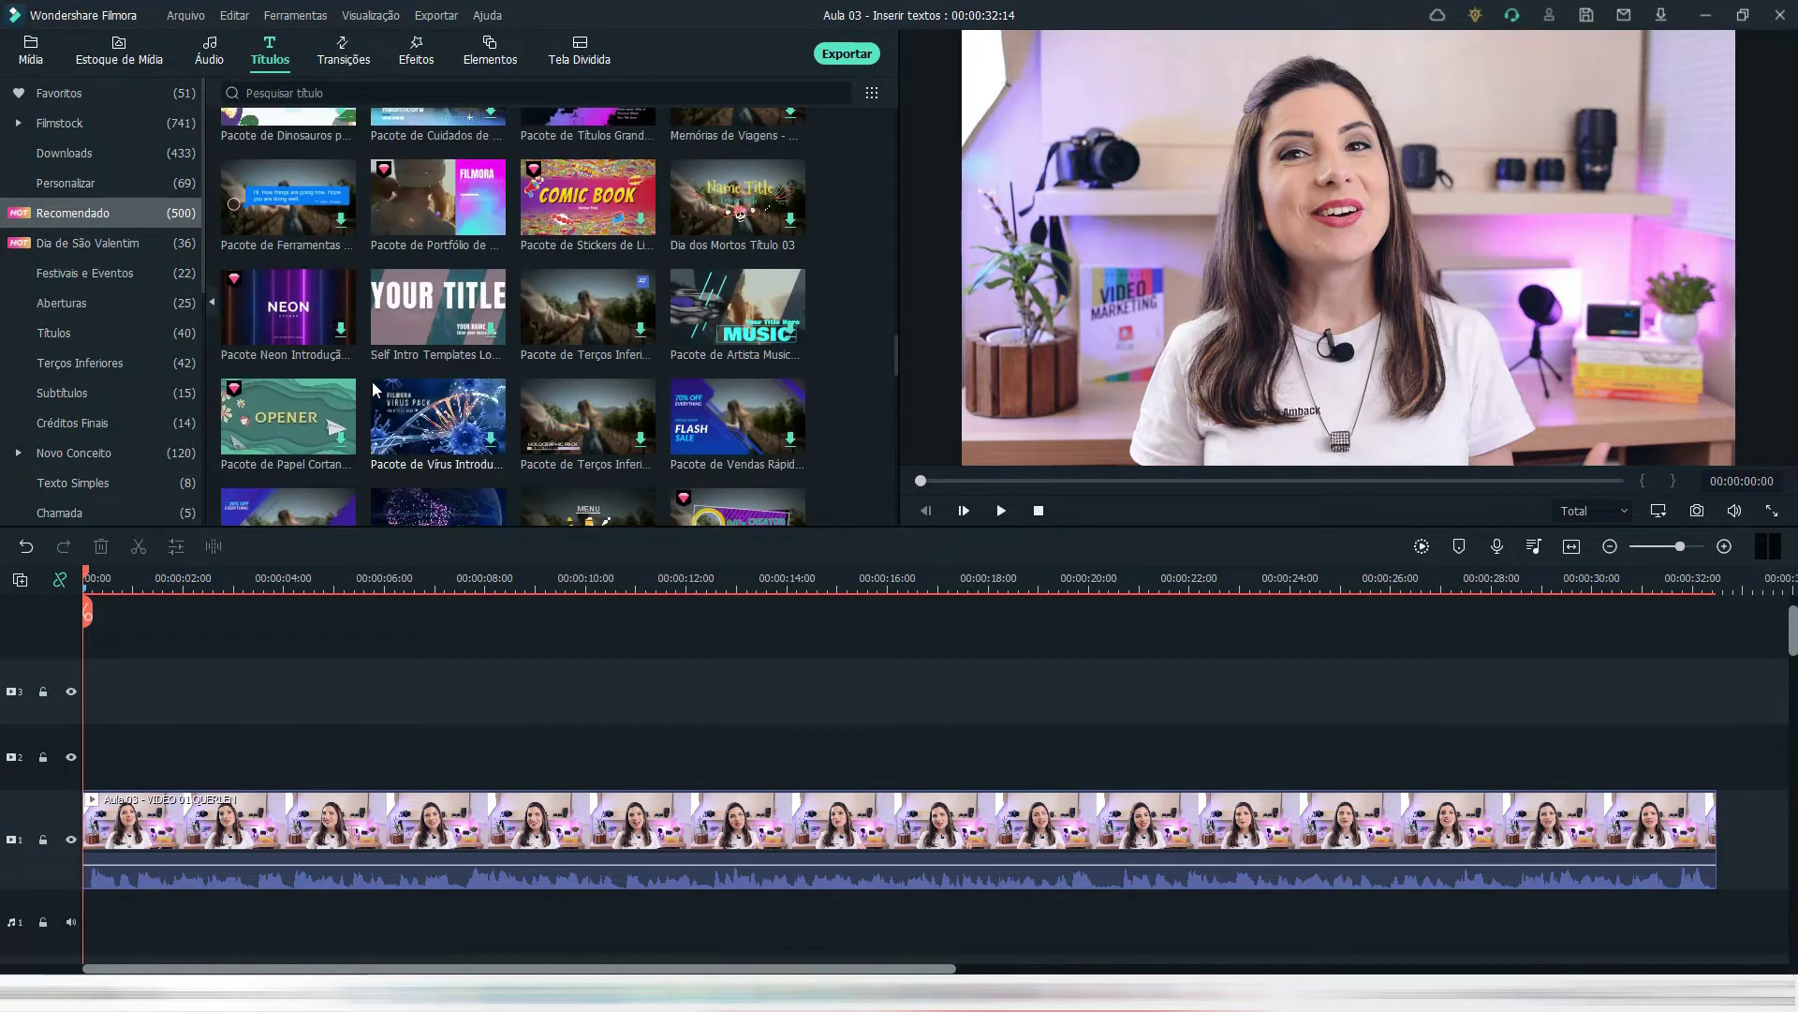
scroll(372, 384, "up", 5)
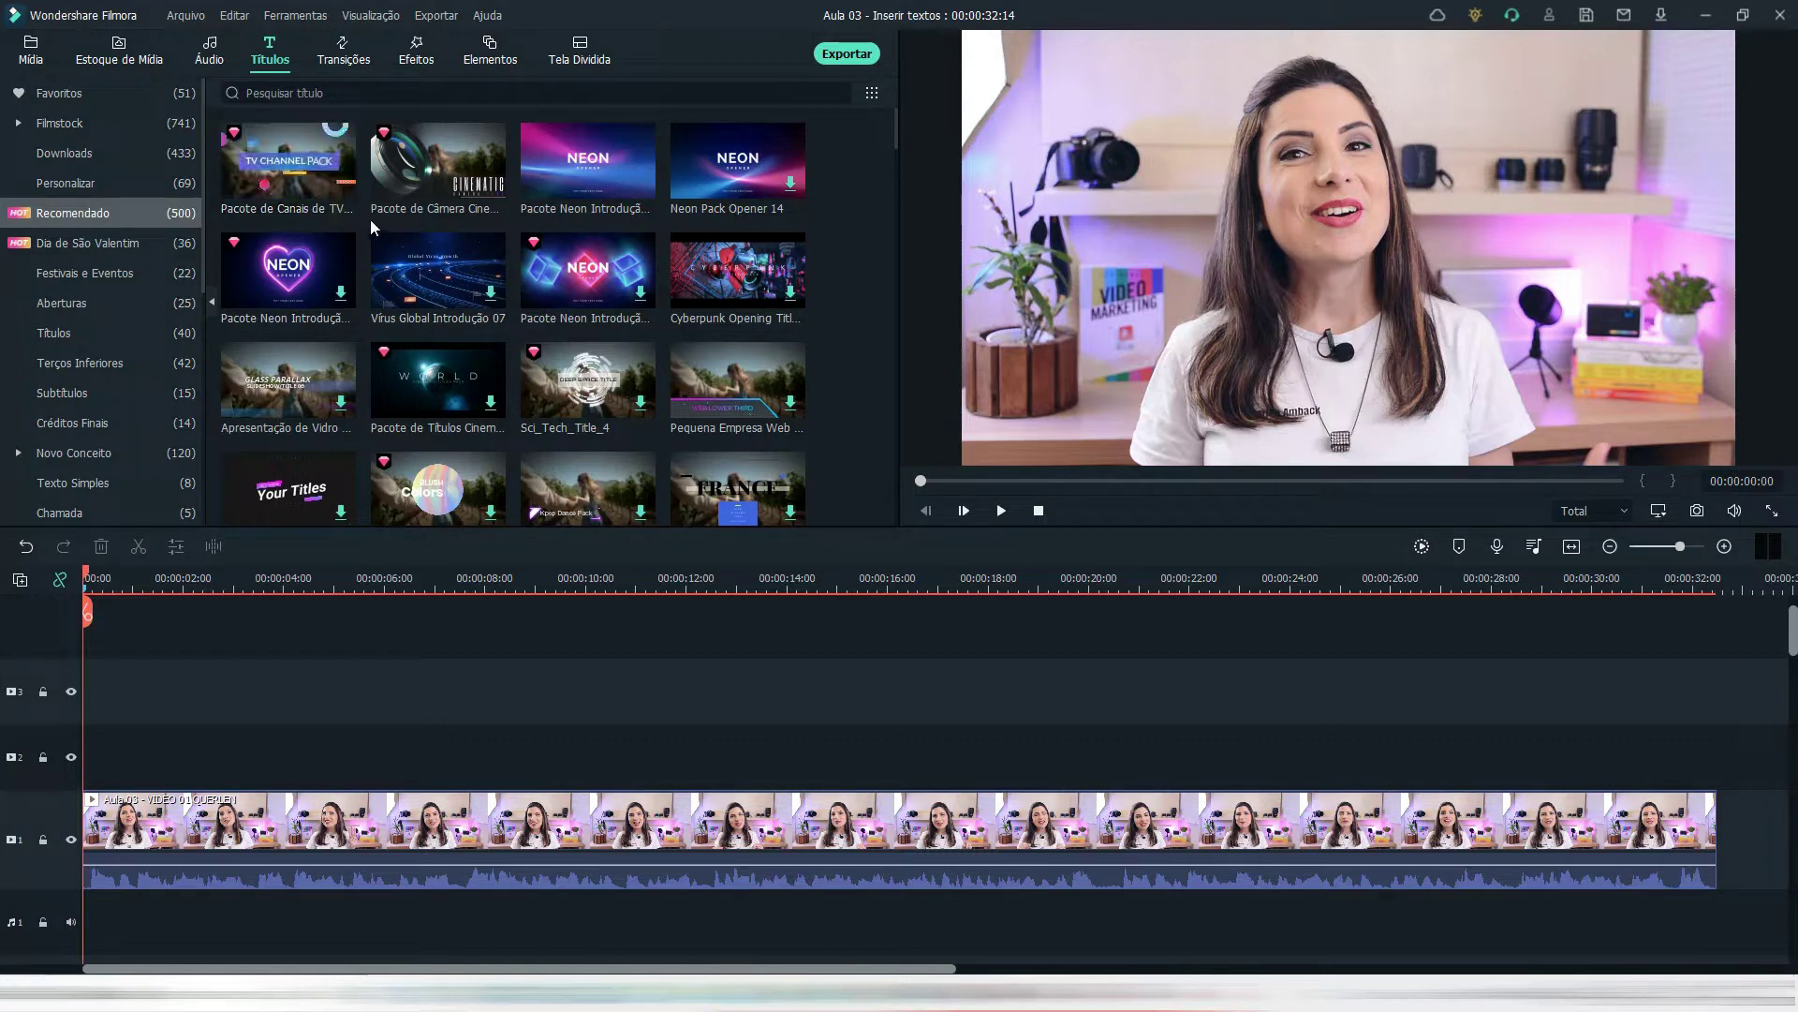
left_click(178, 125)
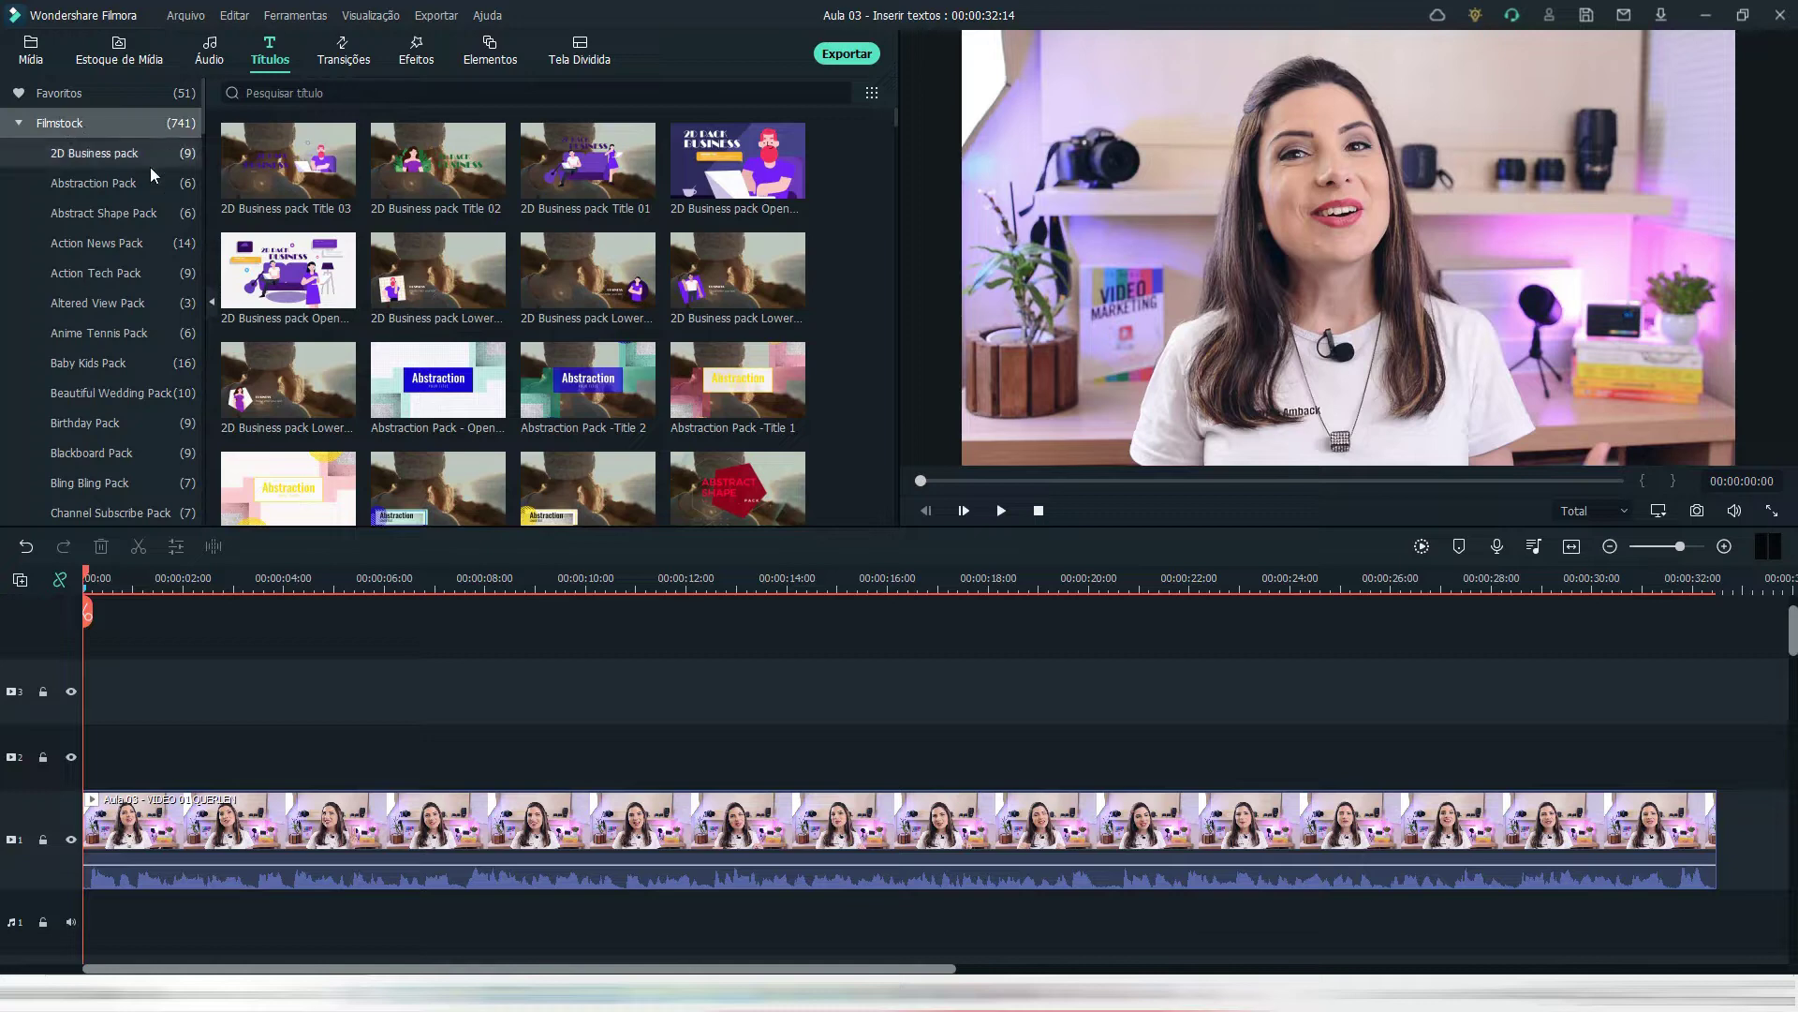
left_click(149, 161)
left_click(154, 185)
left_click(156, 212)
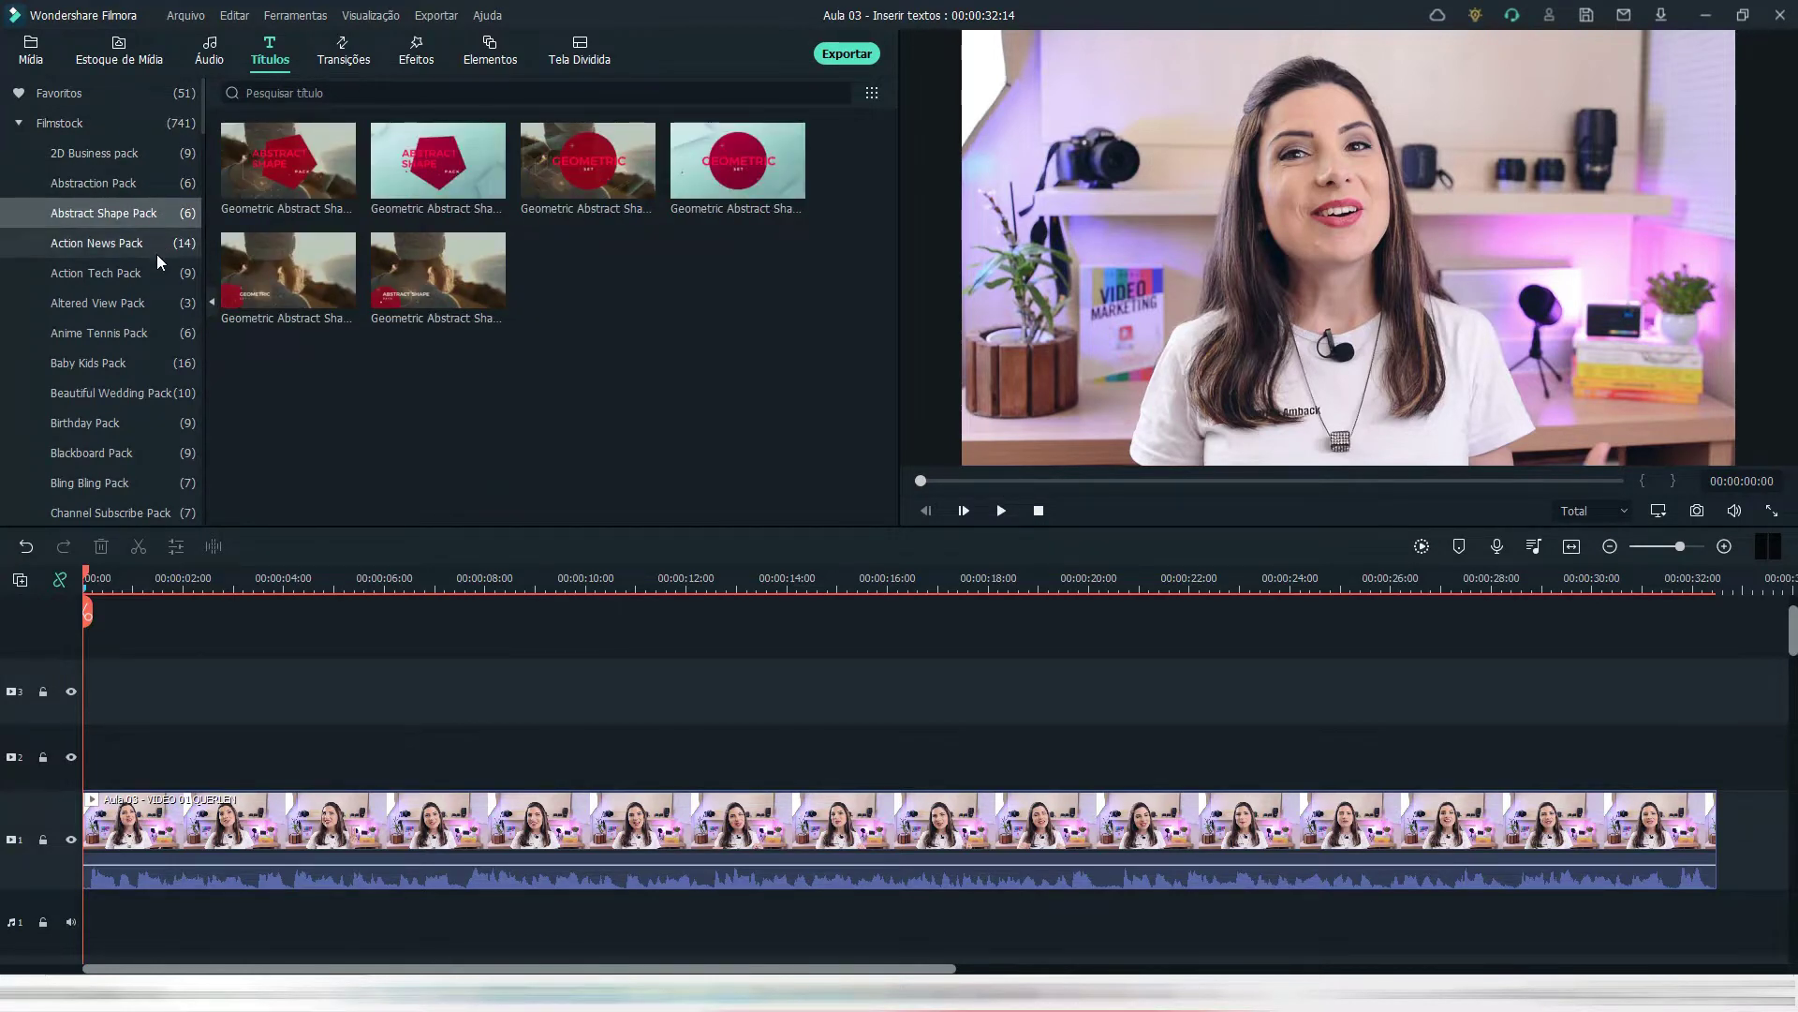
left_click(156, 248)
- Show all 741 Filmstock titles together and collapse the pack list
scroll(151, 398, "down", 3)
scroll(146, 412, "down", 3)
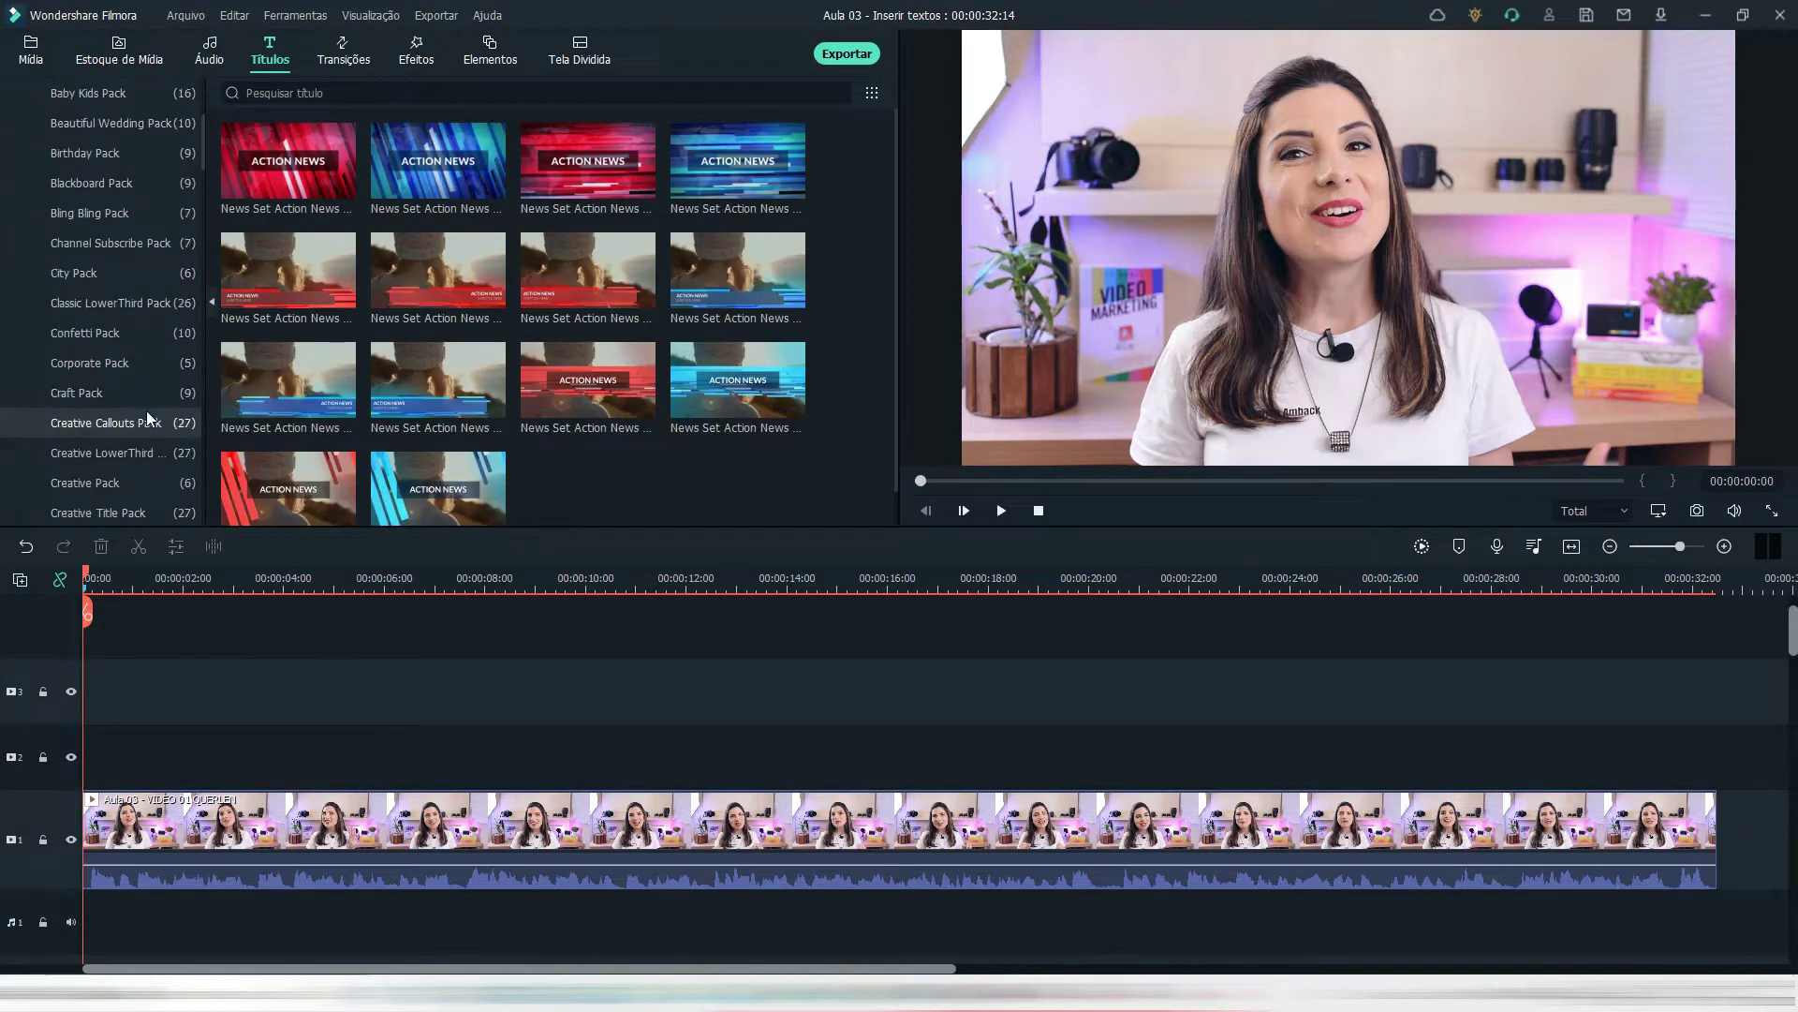
scroll(146, 412, "down", 2)
scroll(148, 412, "down", 3)
scroll(151, 414, "down", 2)
scroll(150, 411, "up", 3)
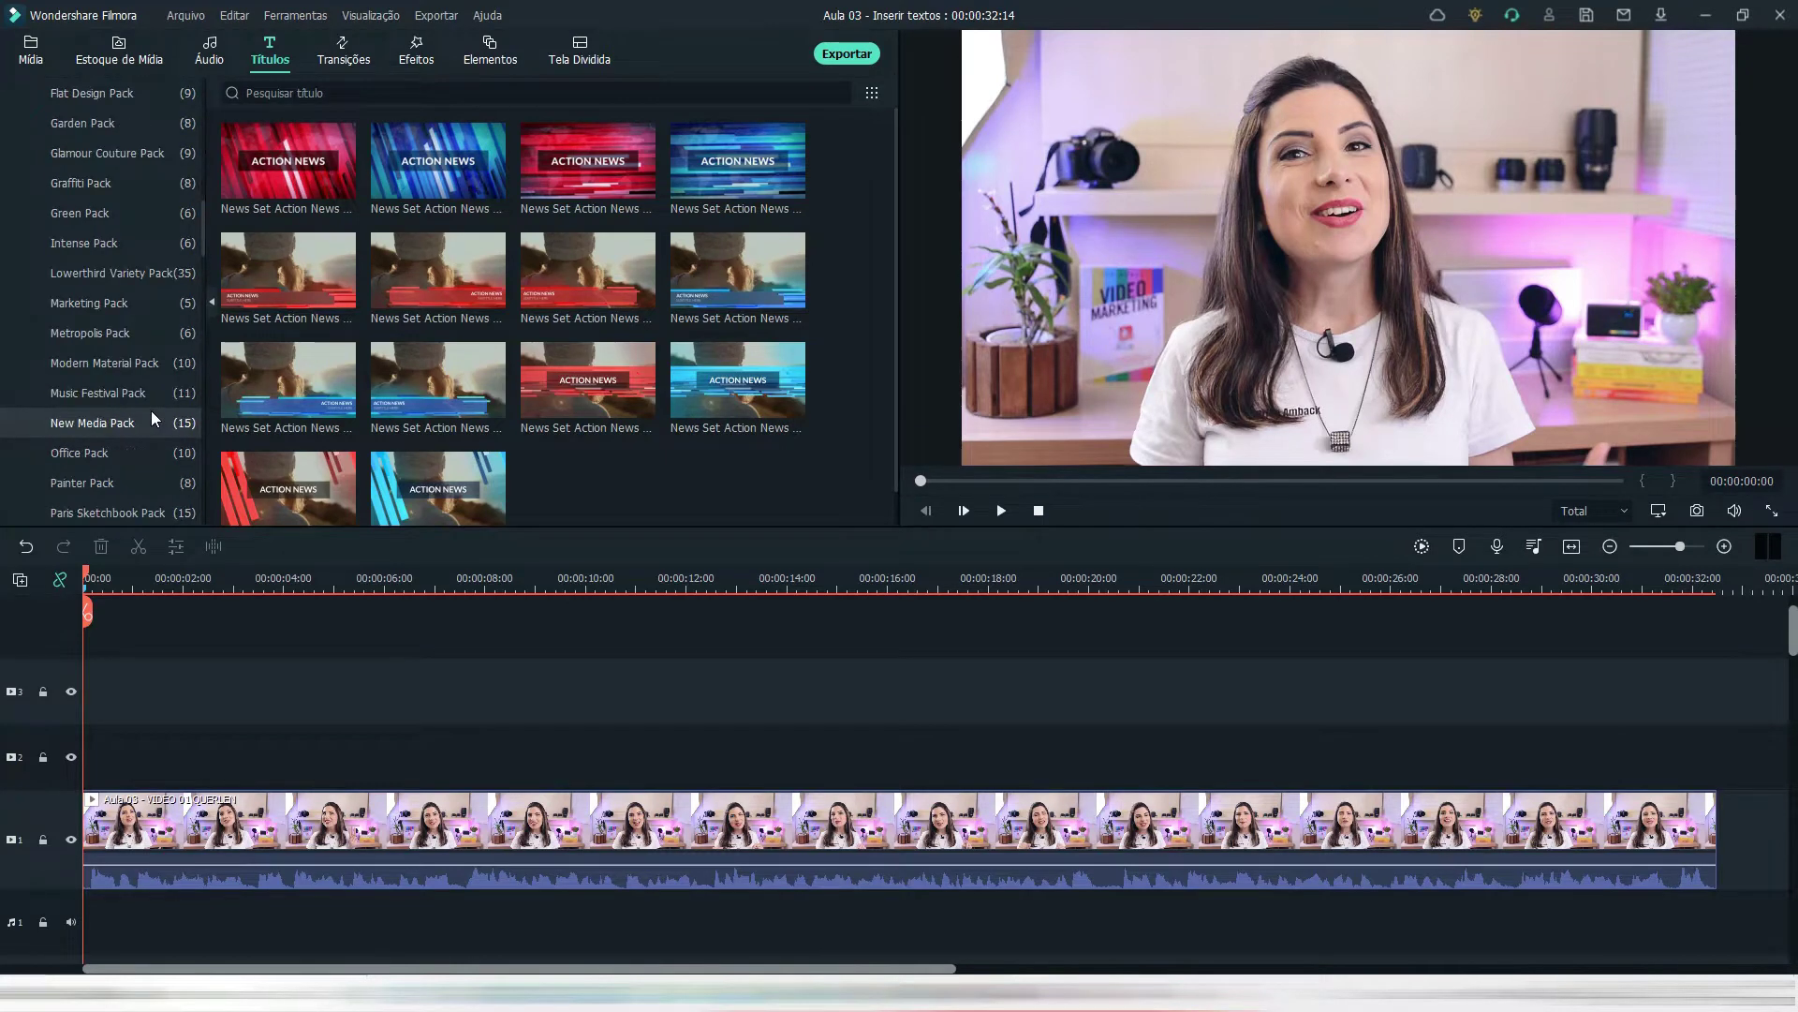
scroll(150, 410, "up", 3)
scroll(150, 410, "up", 4)
left_click(60, 128)
left_click(18, 126)
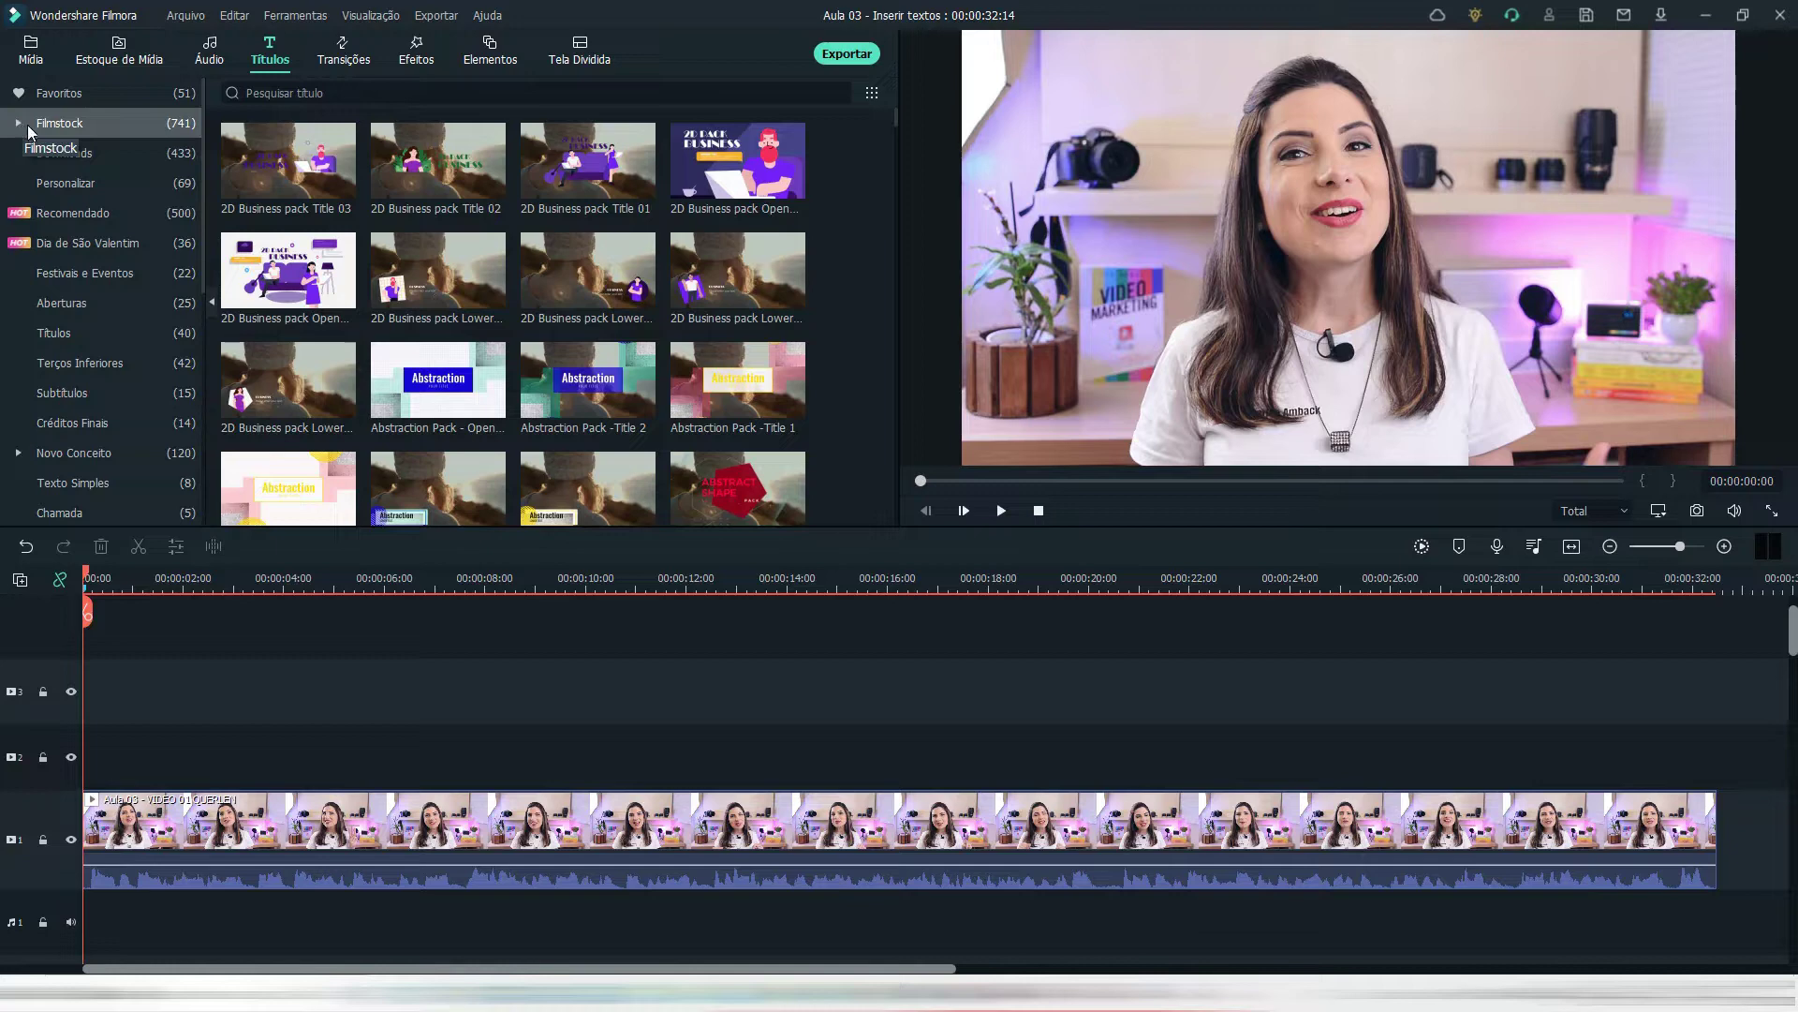
- Compare the Aberturas and Títulos template categories
left_click(90, 297)
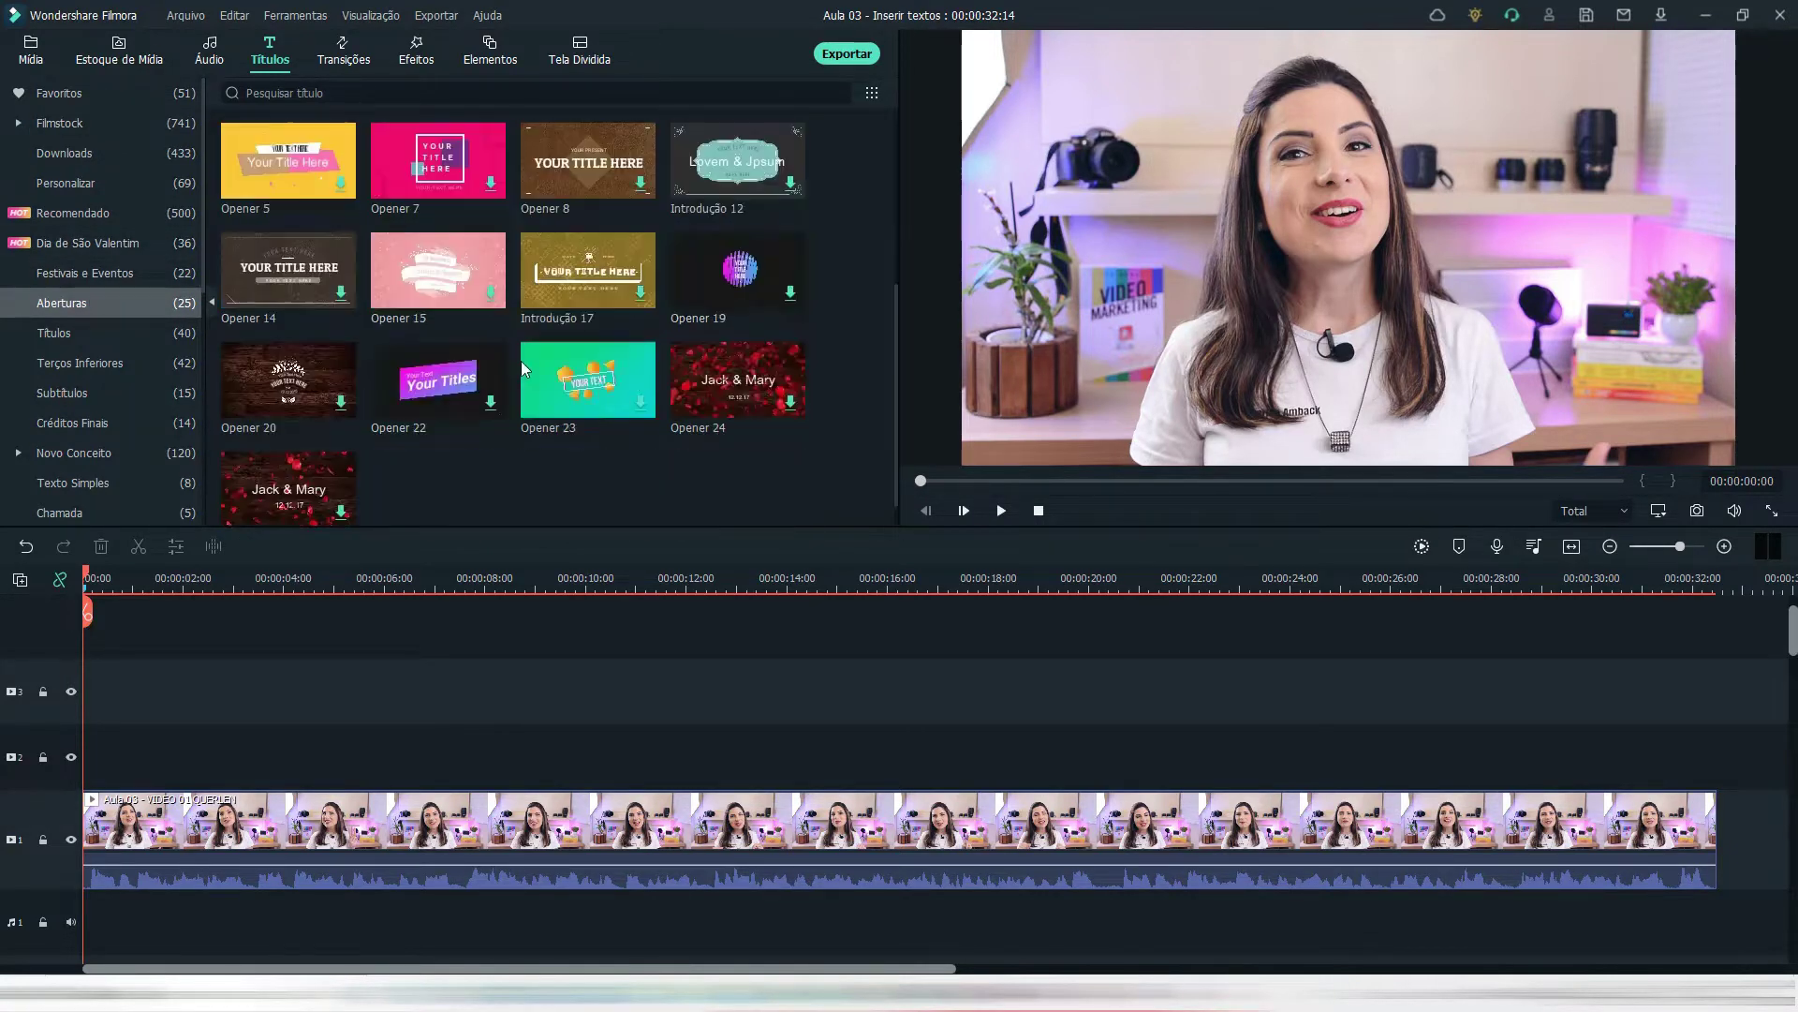
left_click(184, 327)
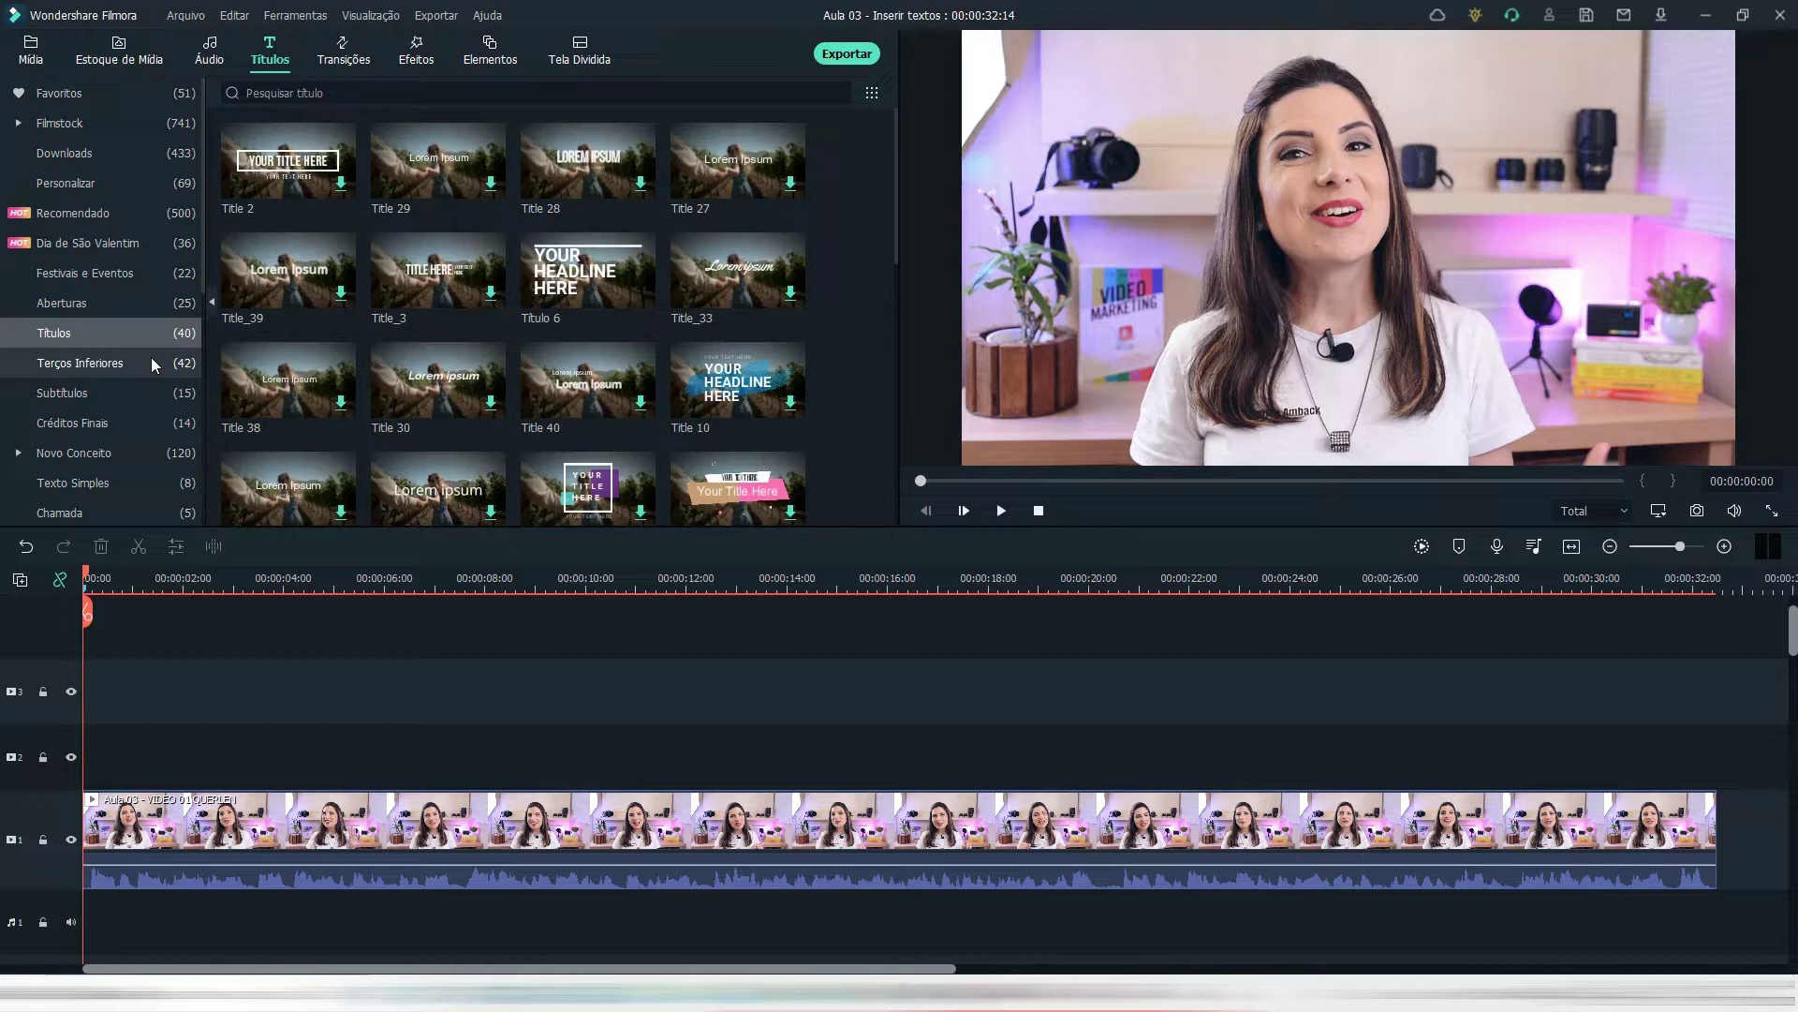
left_click(141, 305)
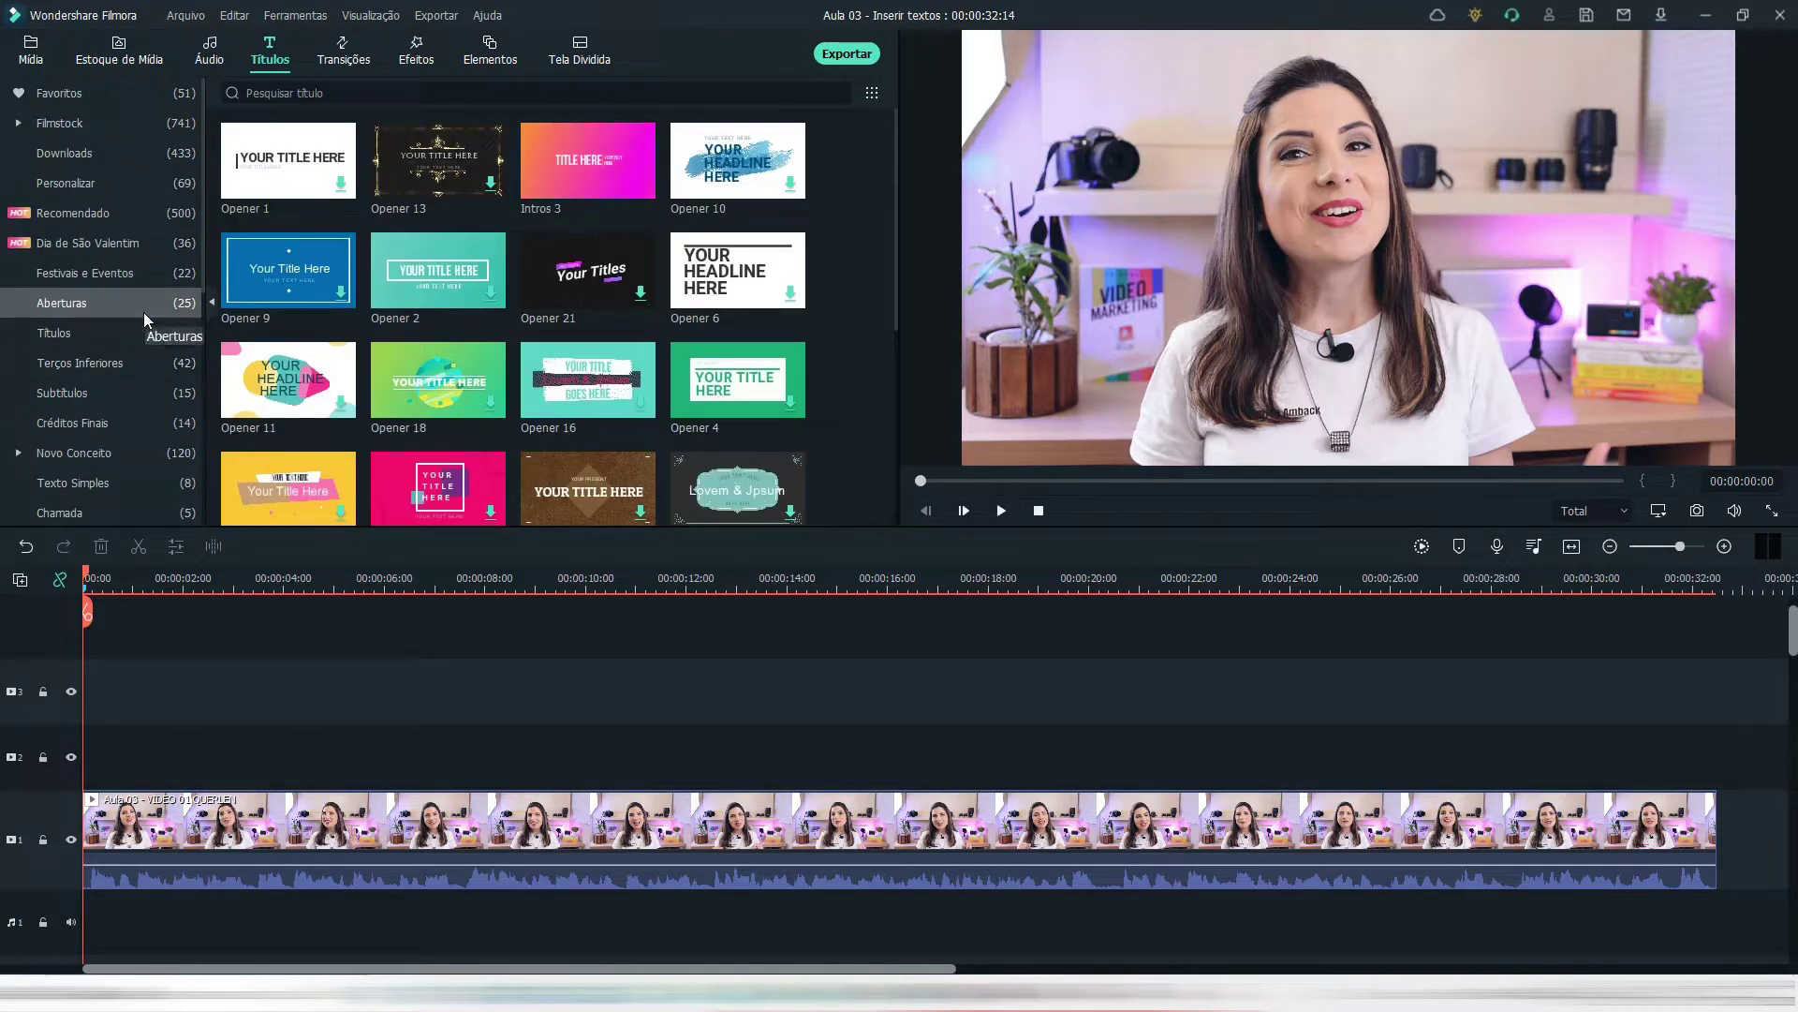
scroll(805, 417, "down", 3)
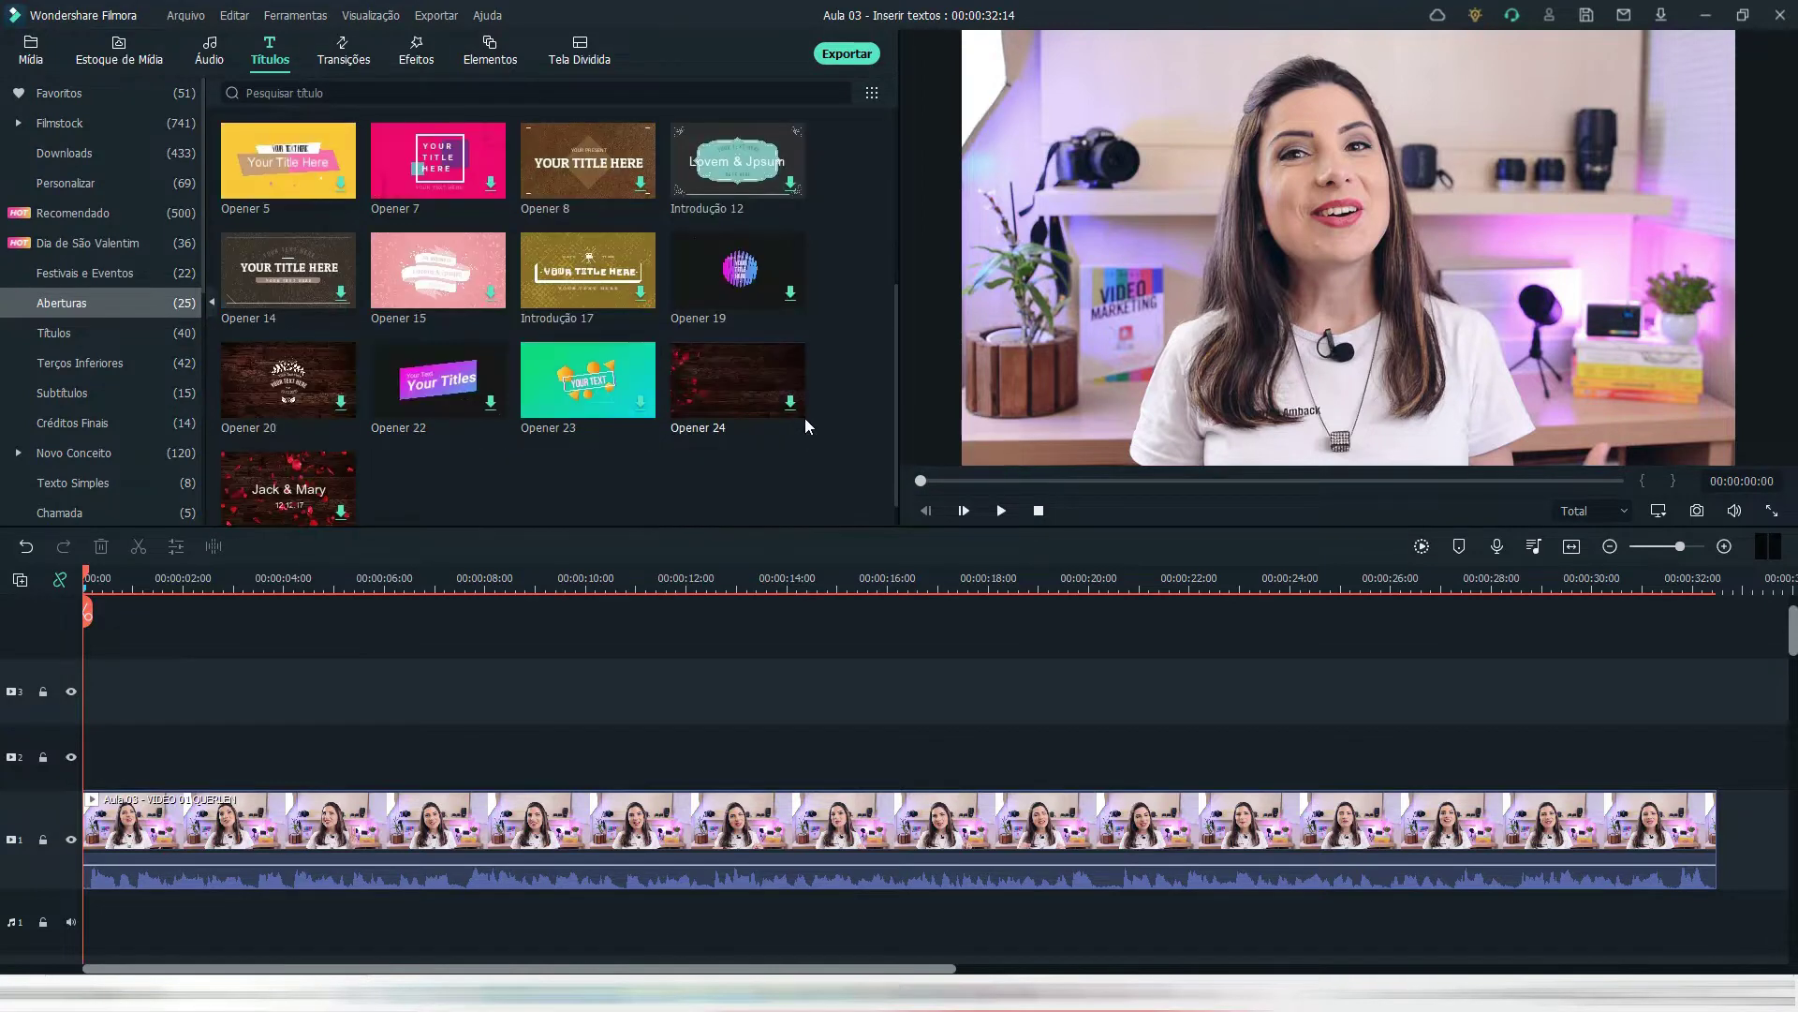
scroll(806, 418, "up", 3)
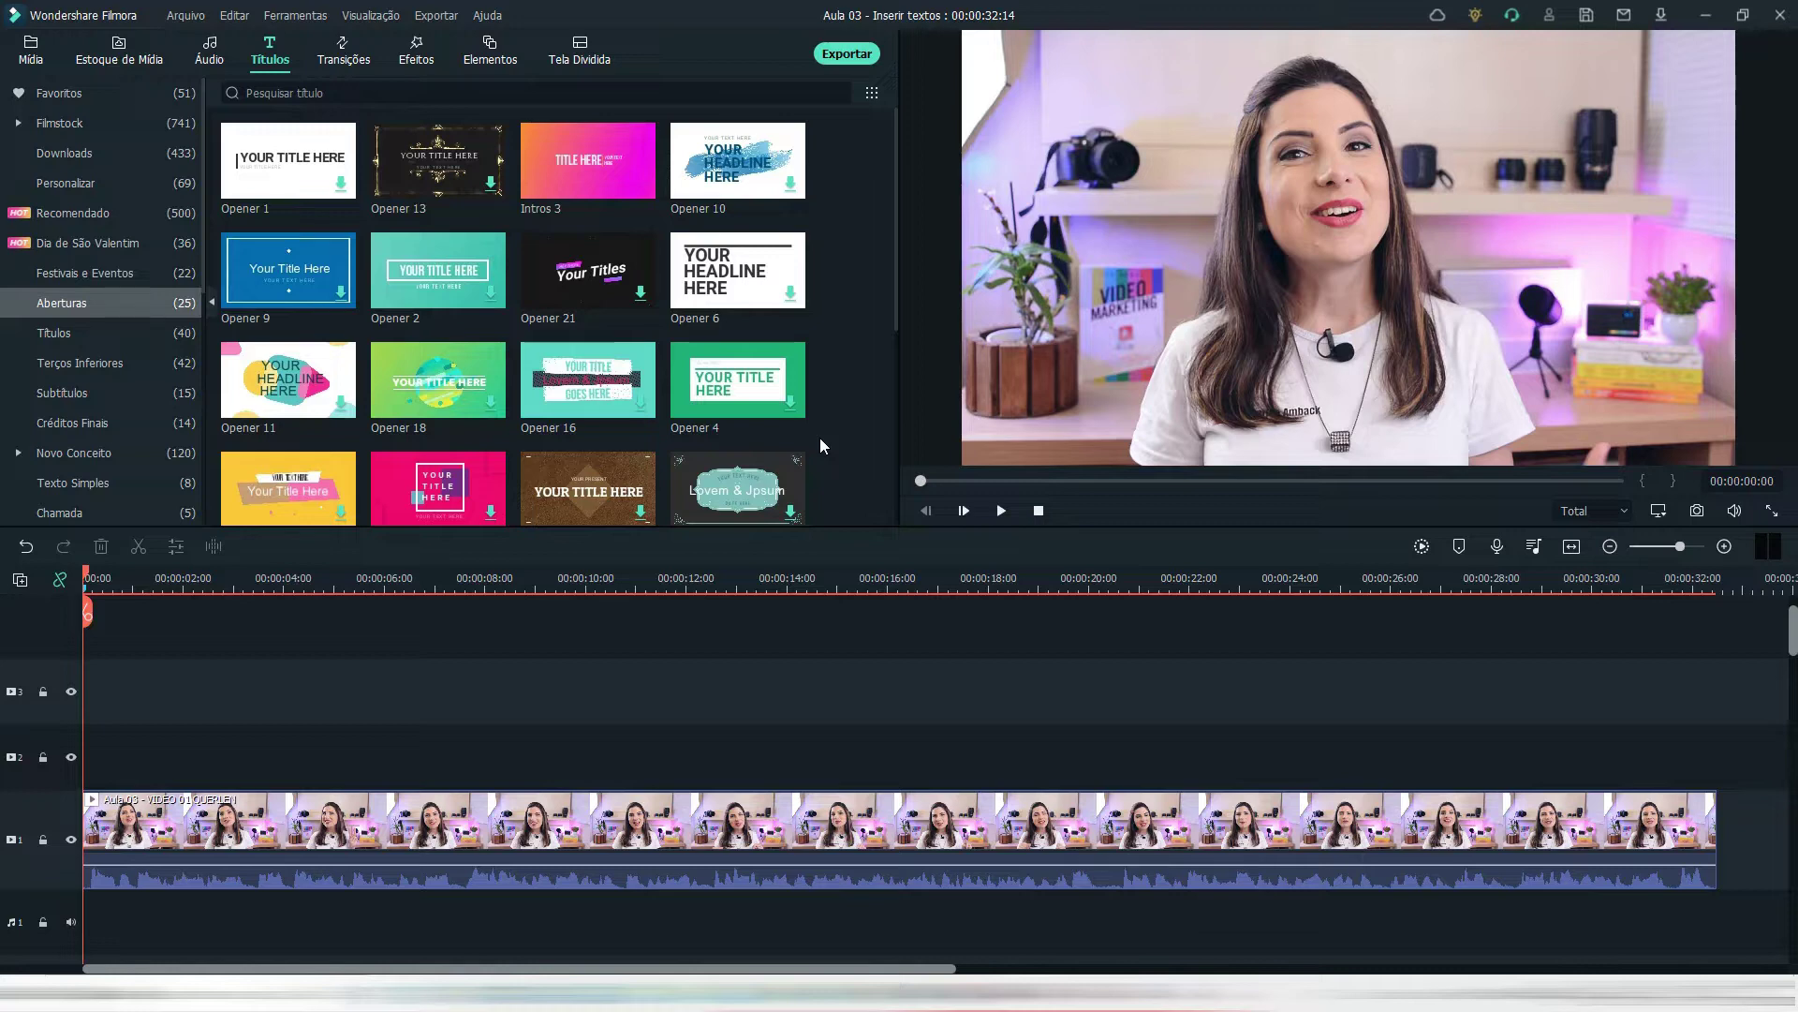
scroll(815, 395, "down", 3)
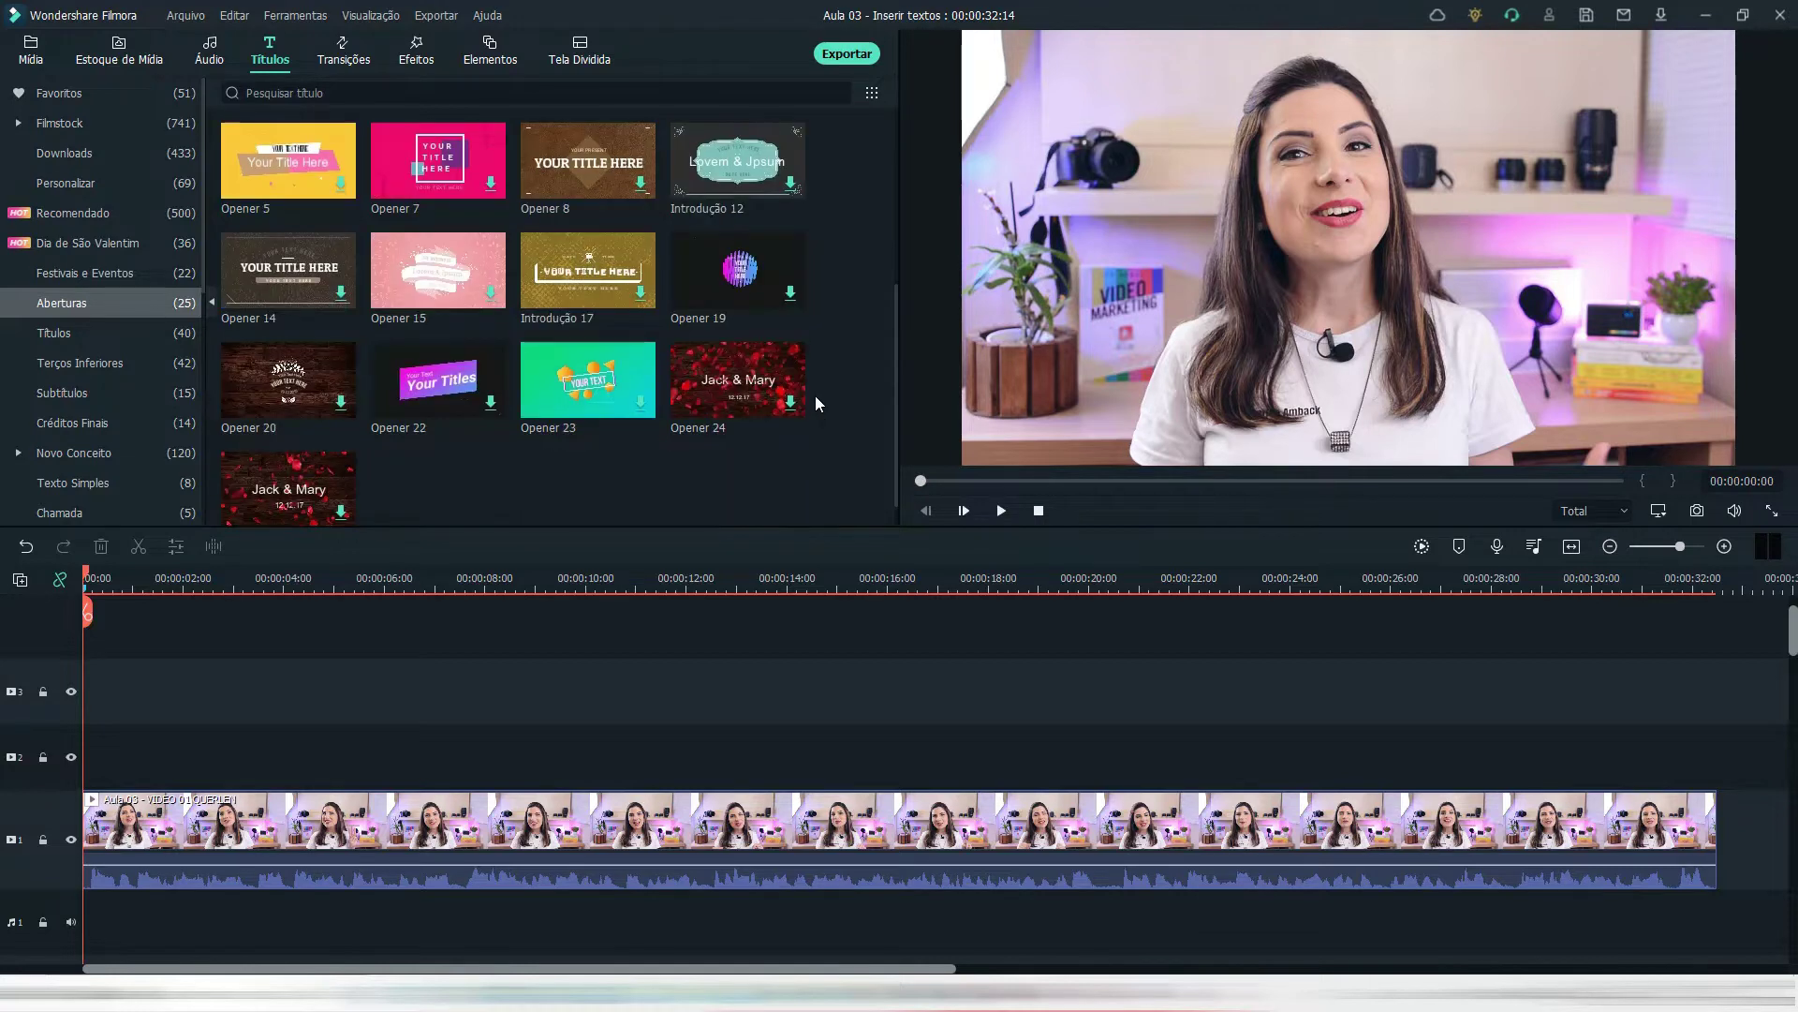
scroll(487, 436, "down", 1)
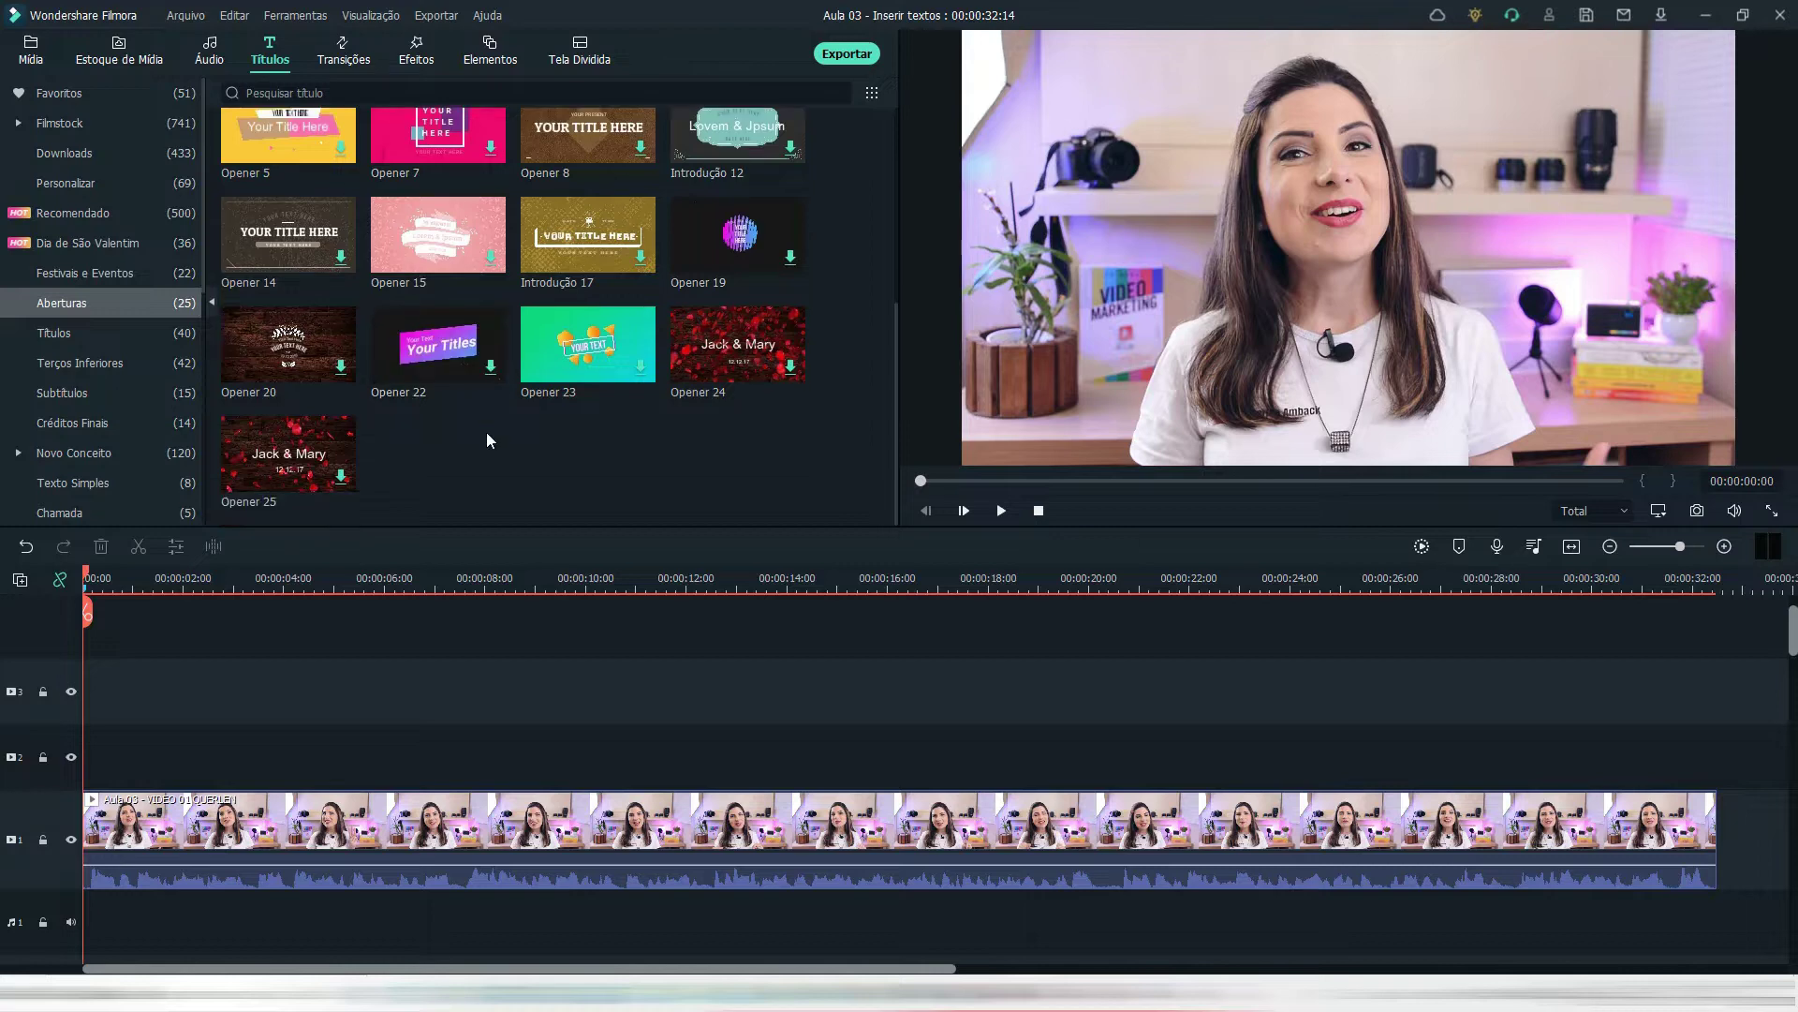
- Open Novo Conceito's opener templates and download Nova Abertura 10
left_click(123, 424)
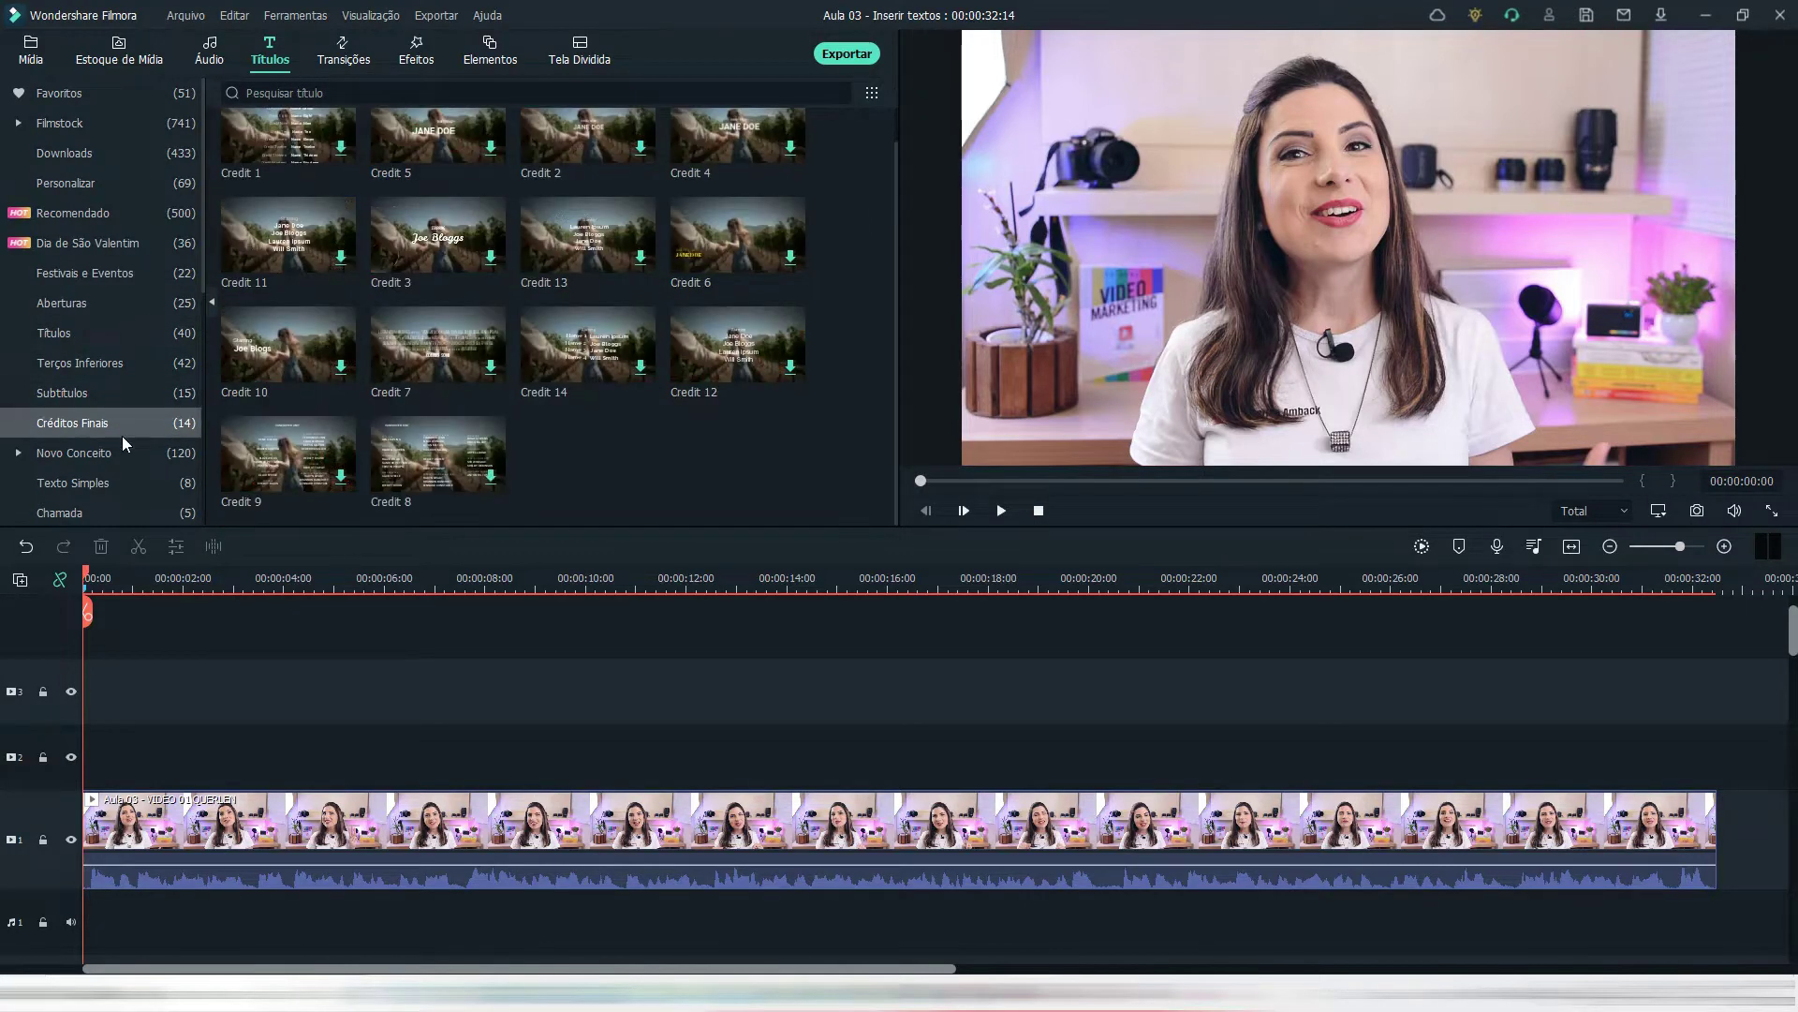
left_click(118, 441)
scroll(131, 473, "down", 1)
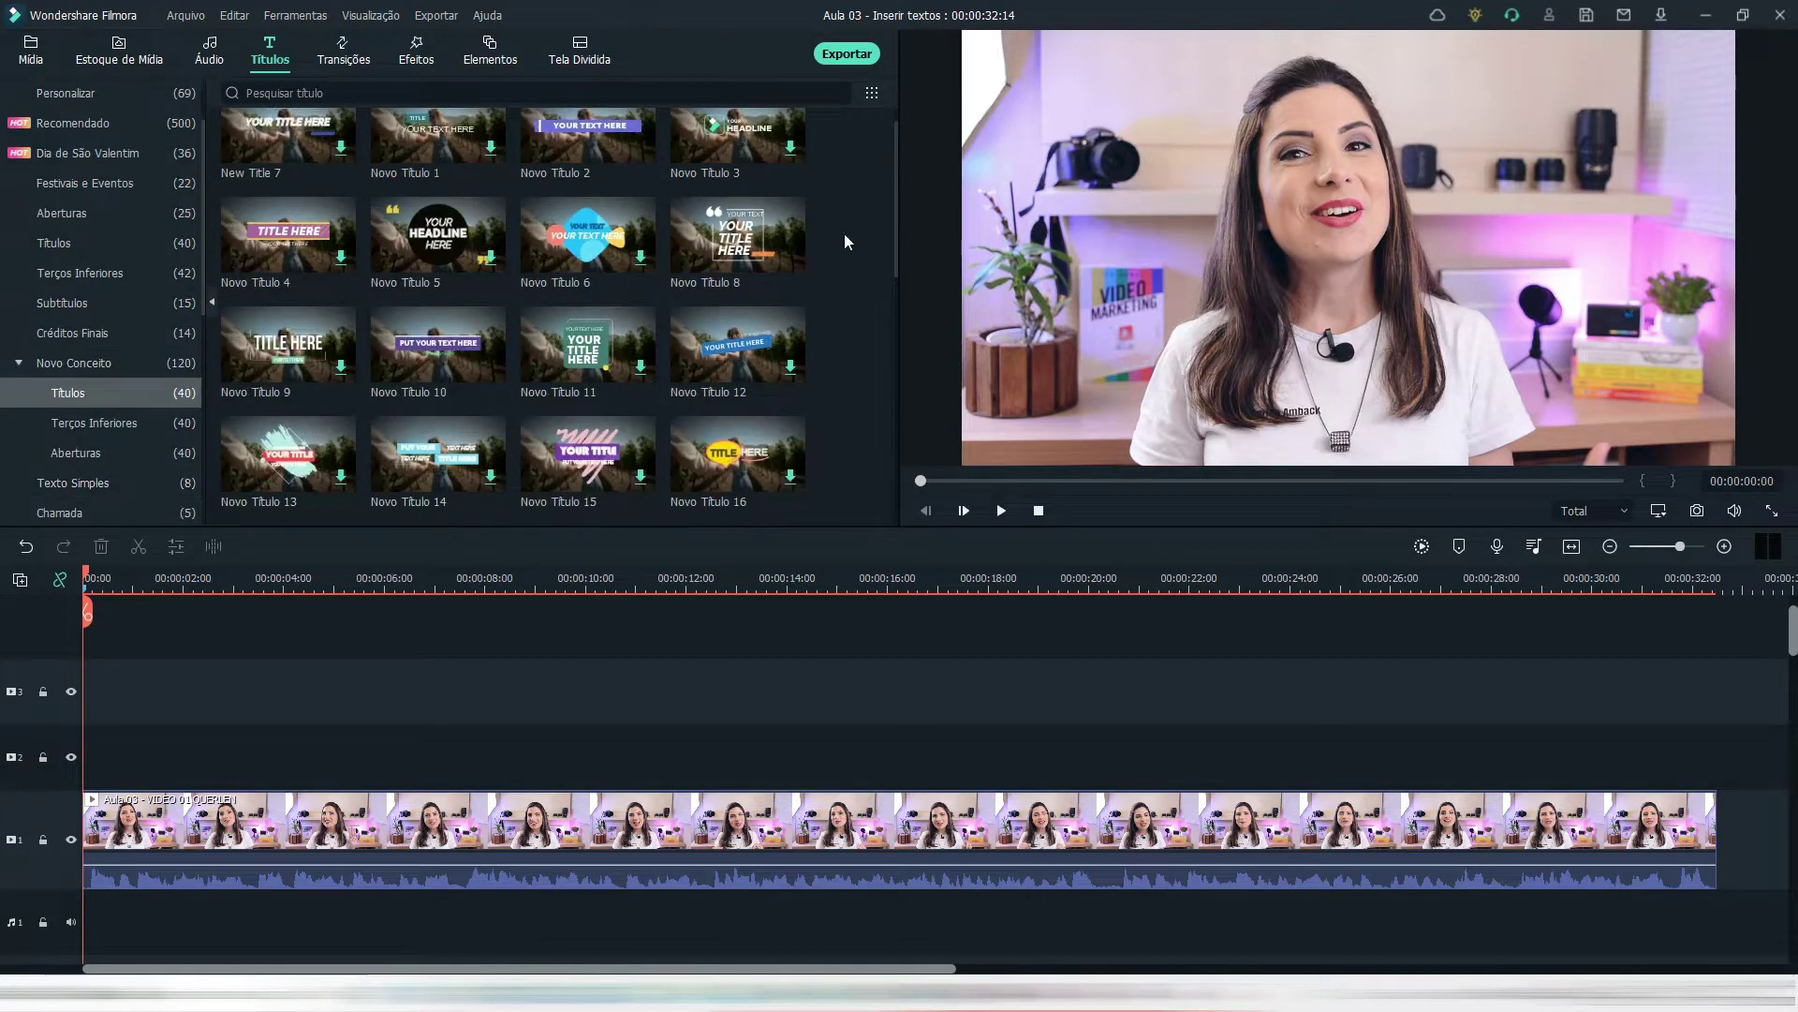
left_click(147, 453)
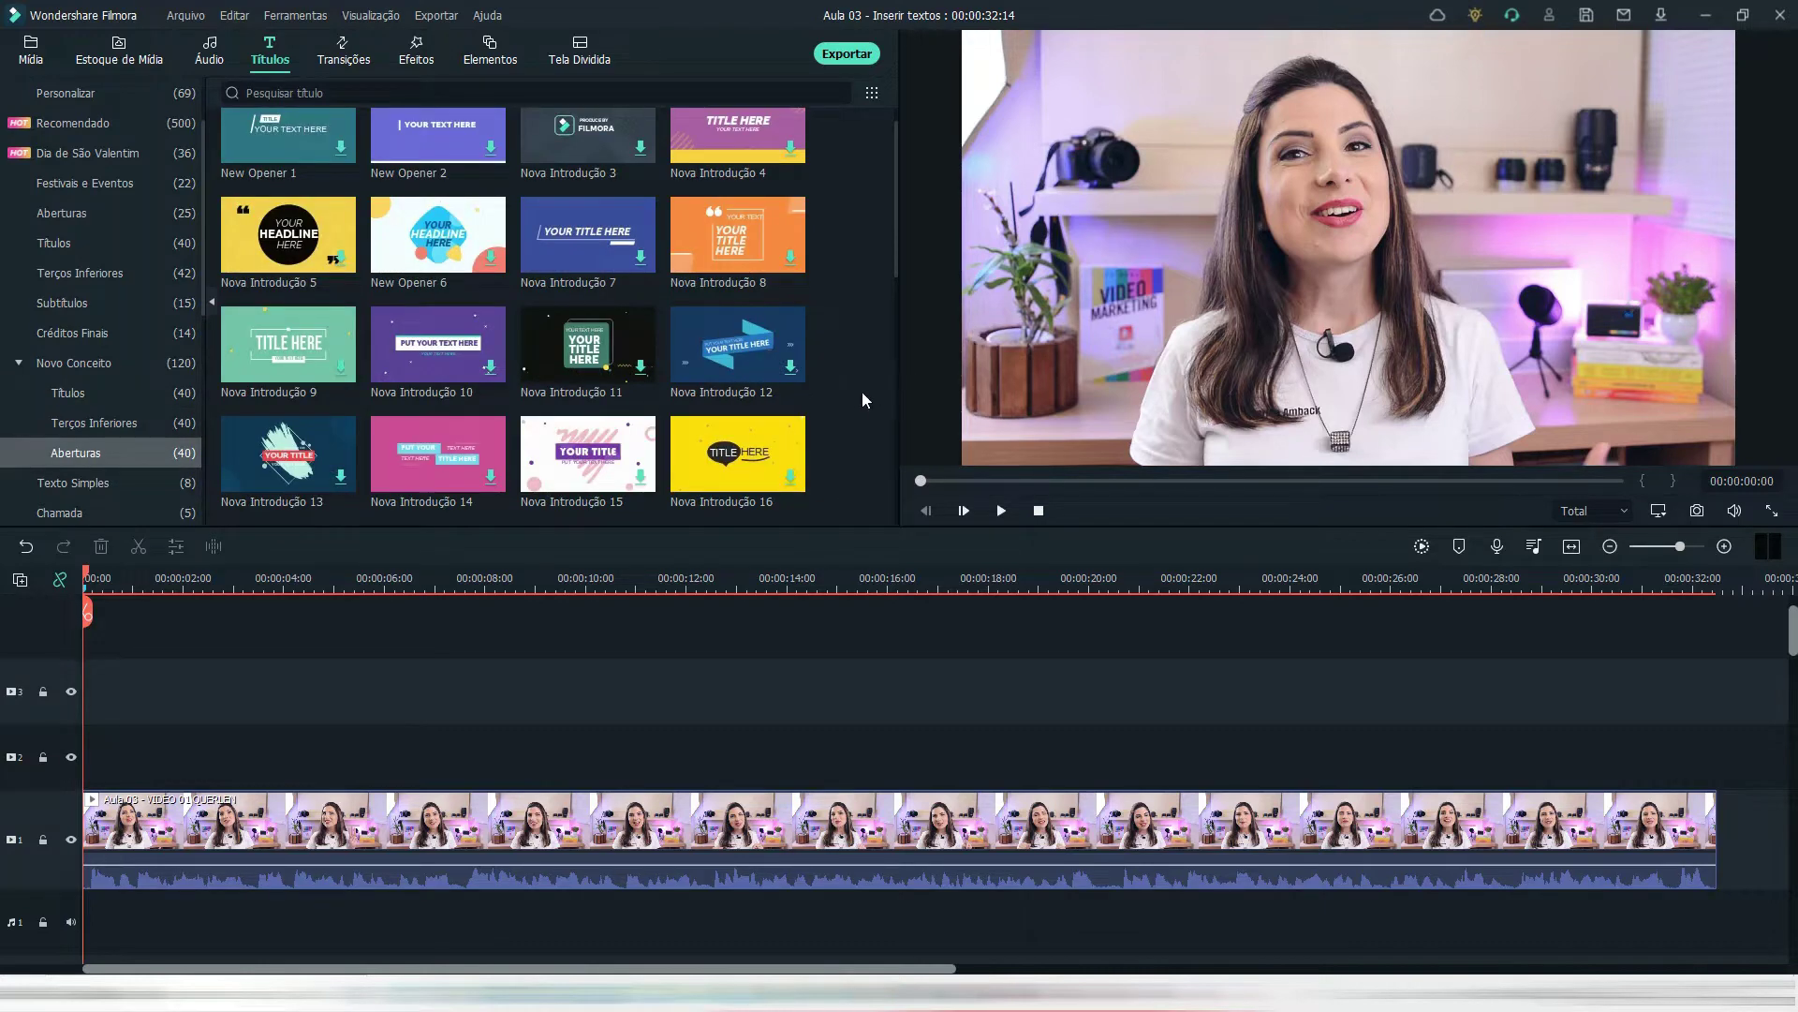
scroll(856, 391, "up", 1)
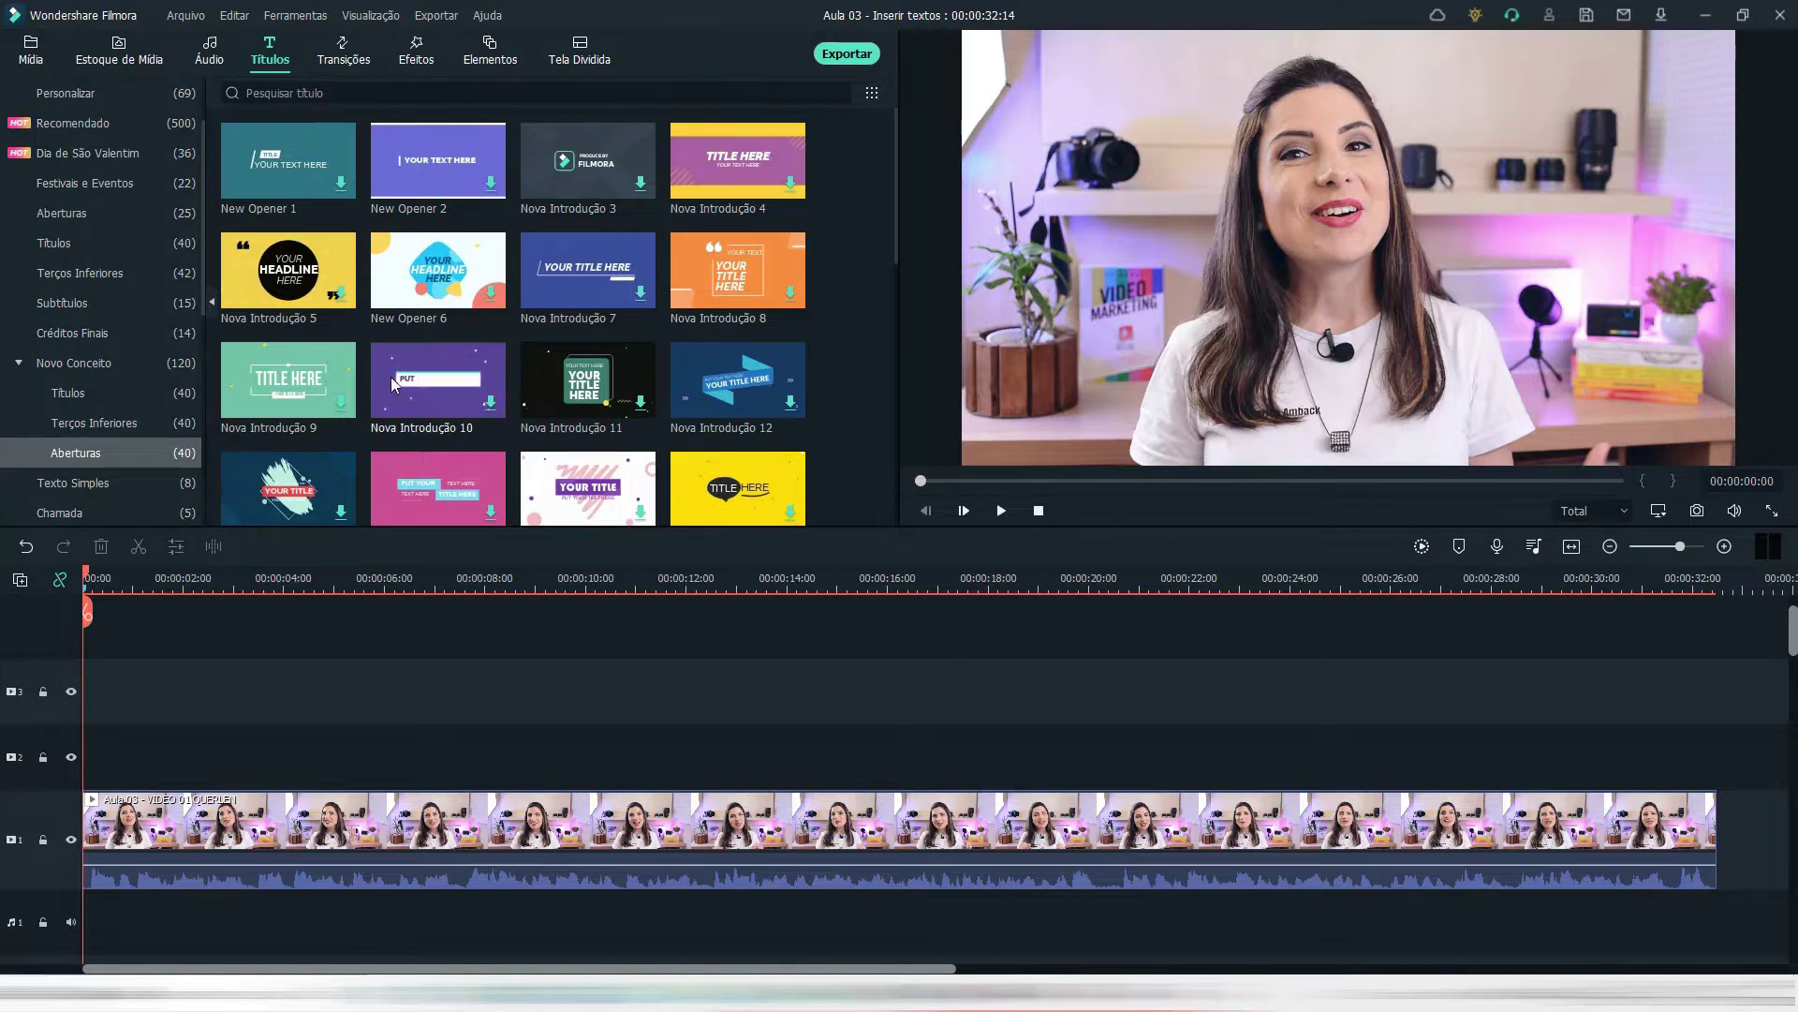
left_click(460, 375)
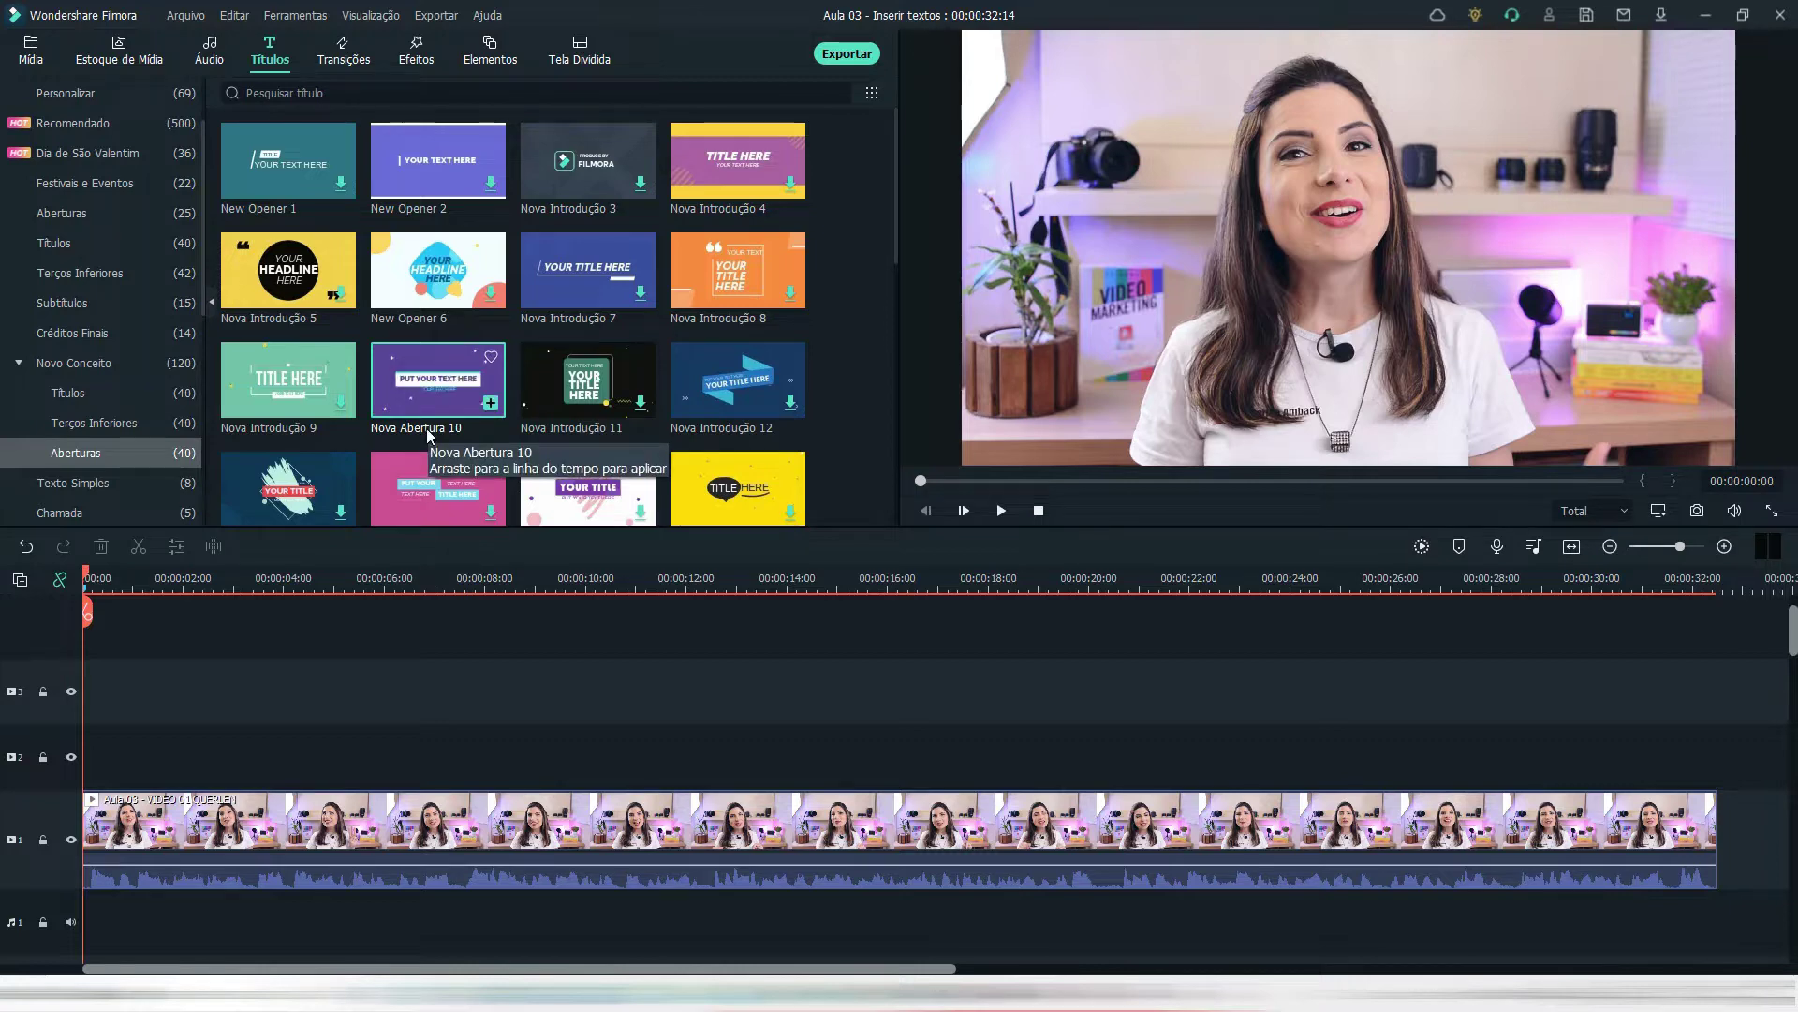
- Place Nova Abertura 10 at the main-track start, shift the video after it, and preview
mouse_move(426, 429)
left_mouse_down()
mouse_move(357, 397)
mouse_move(238, 693)
mouse_move(92, 835)
left_mouse_up()
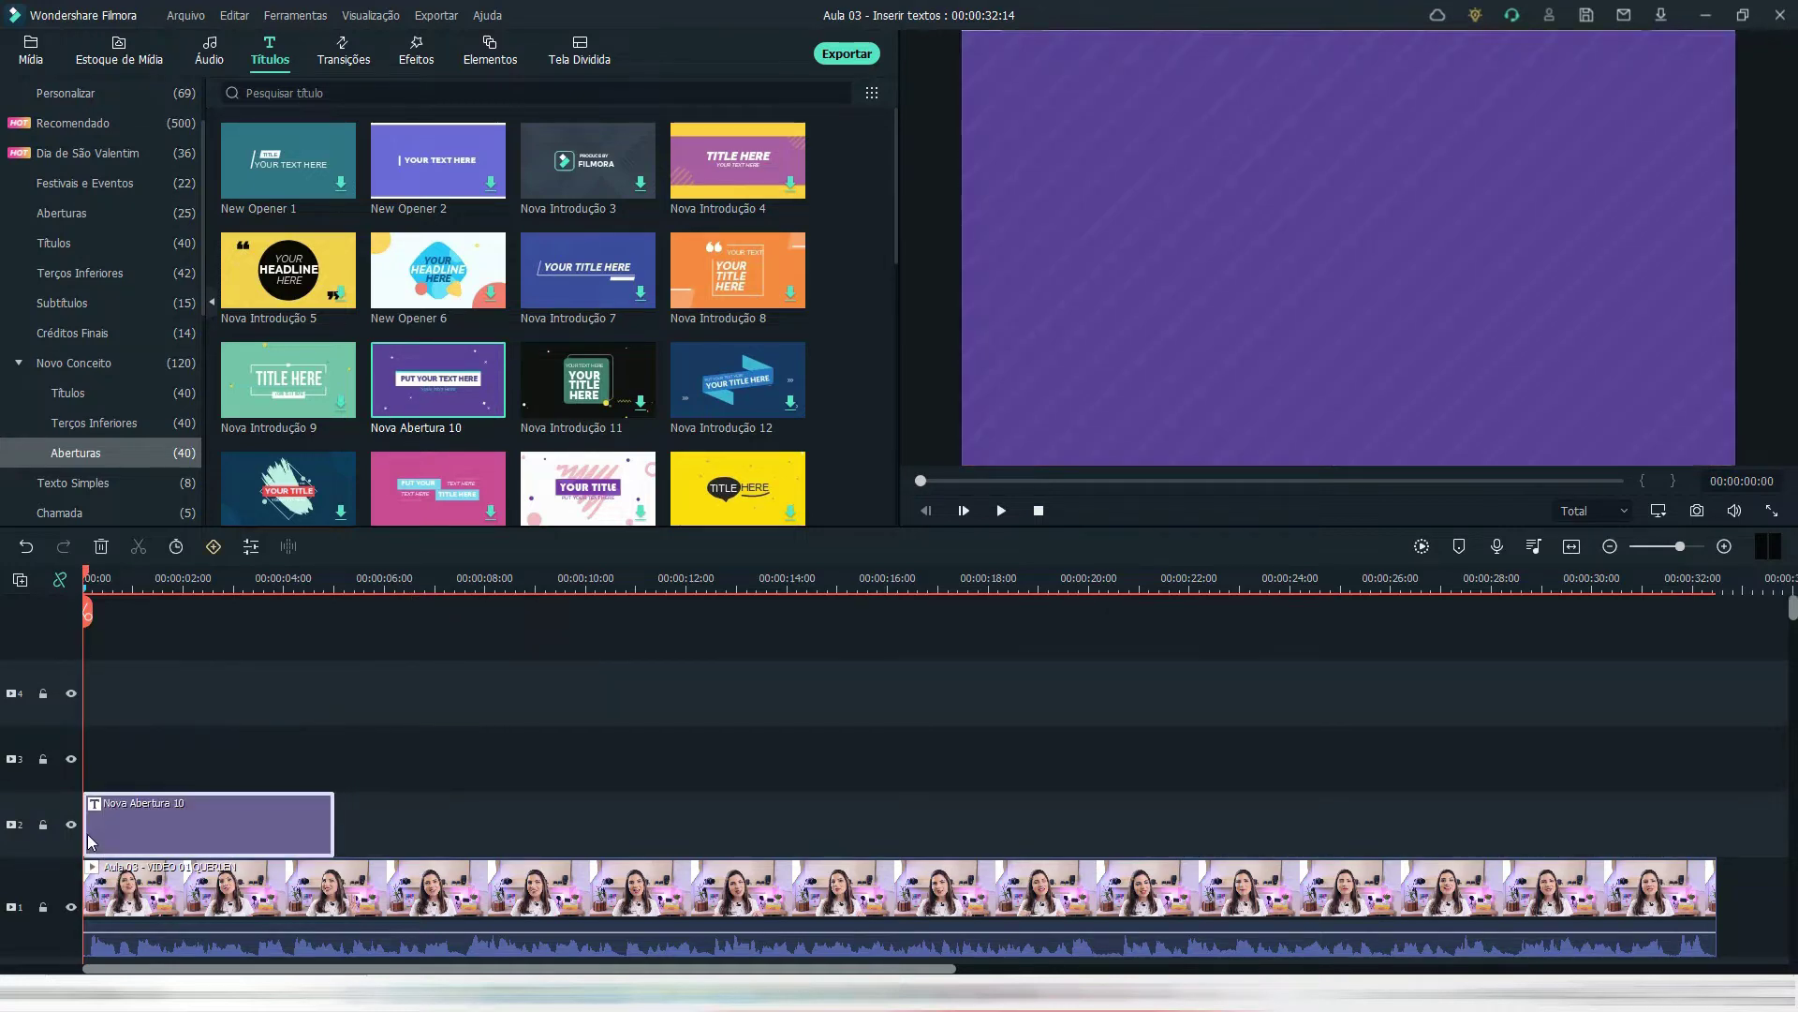
left_click(215, 687)
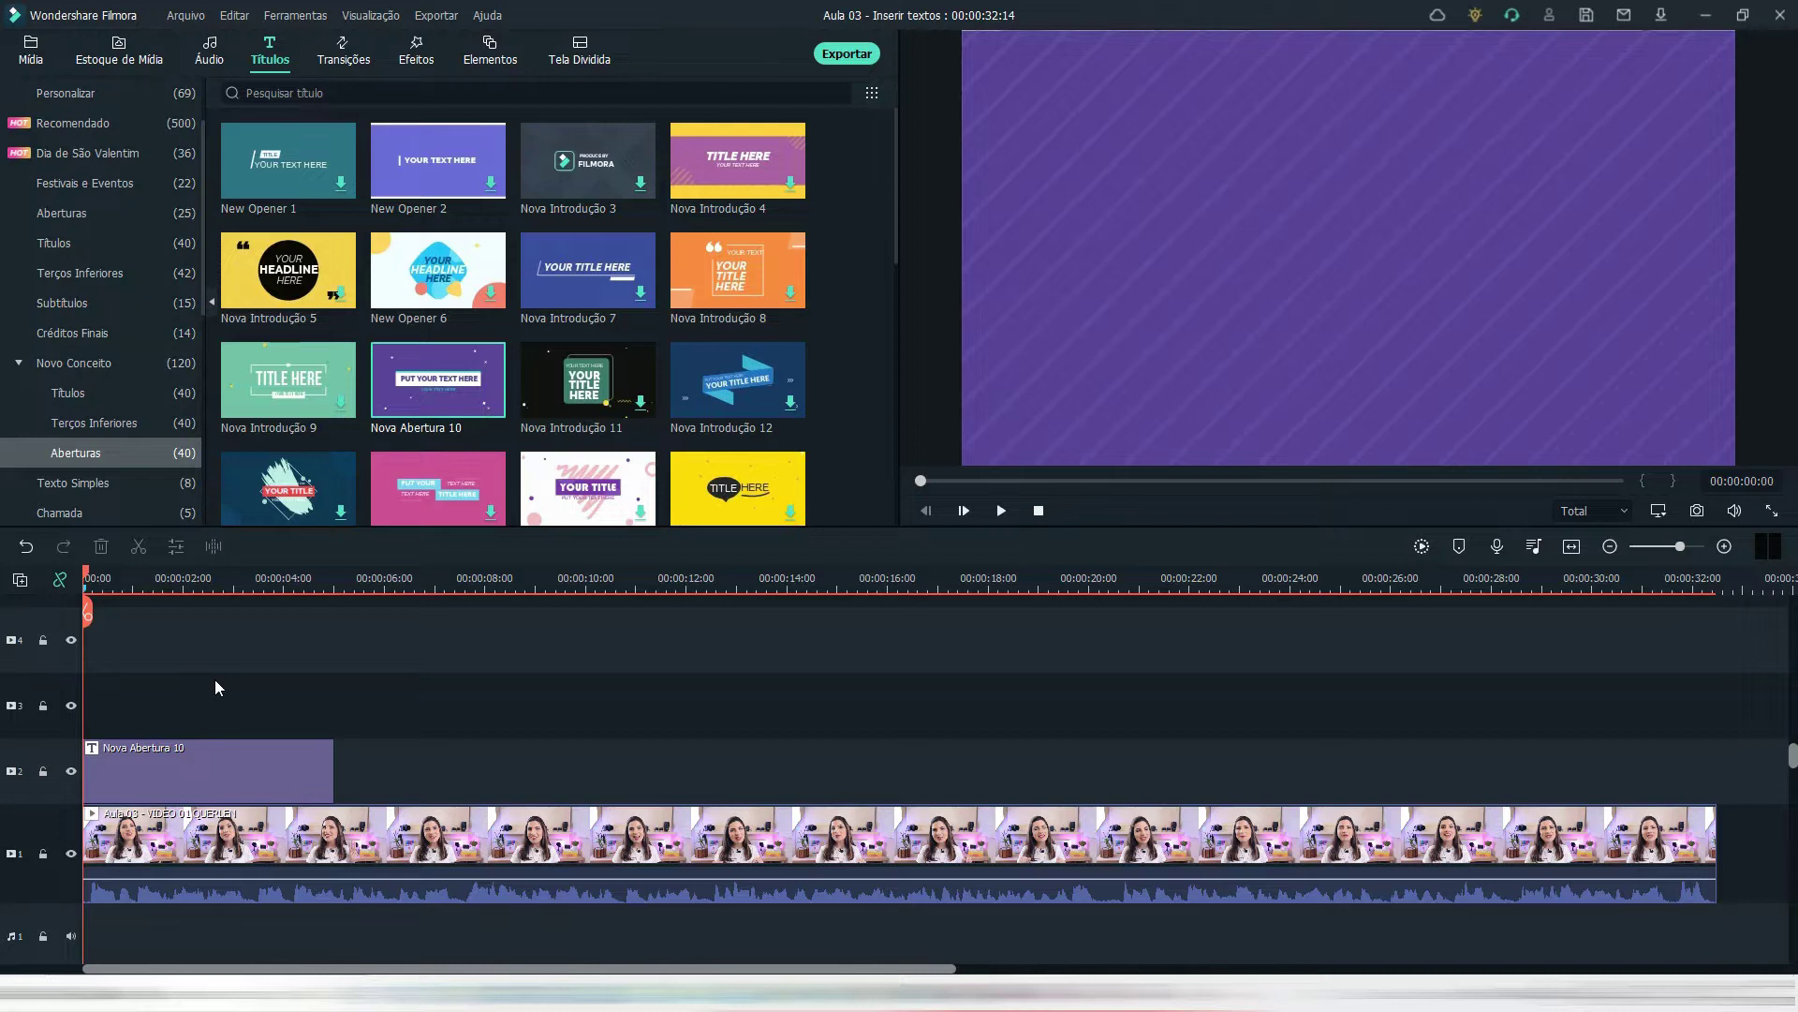
left_click(184, 849)
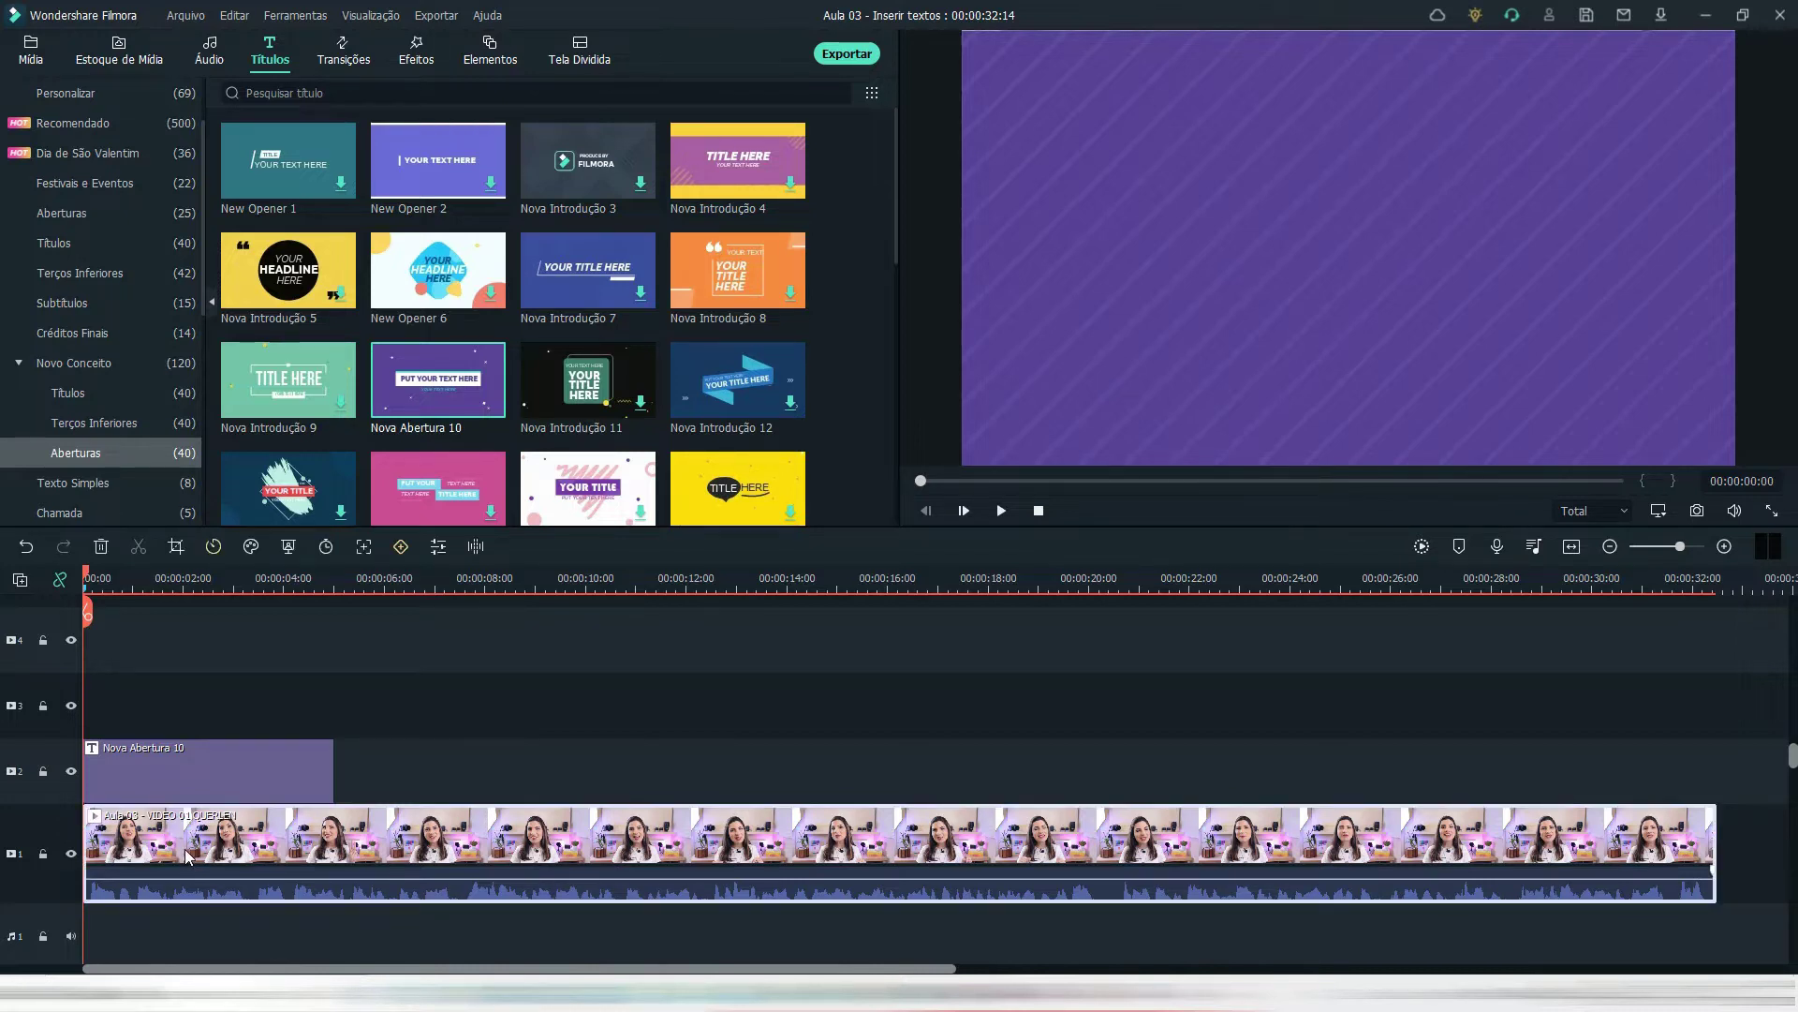
left_click_drag(184, 849, 459, 891)
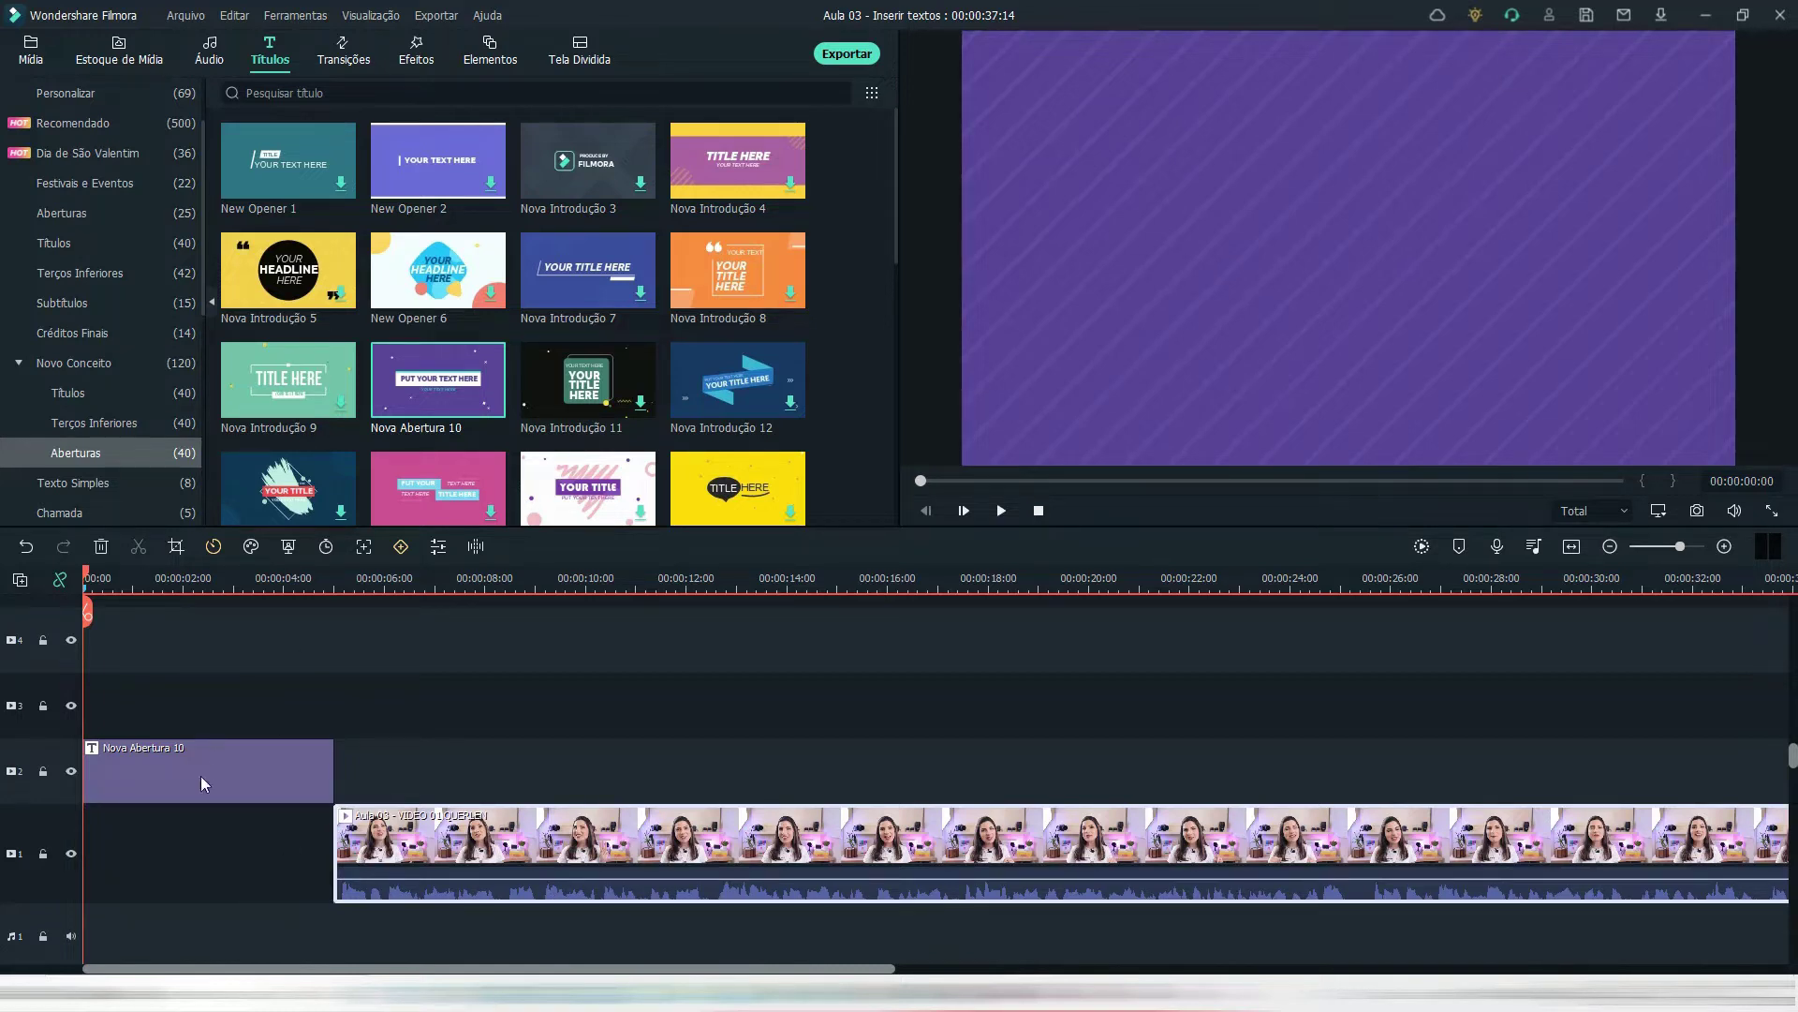
left_click_drag(200, 775, 188, 875)
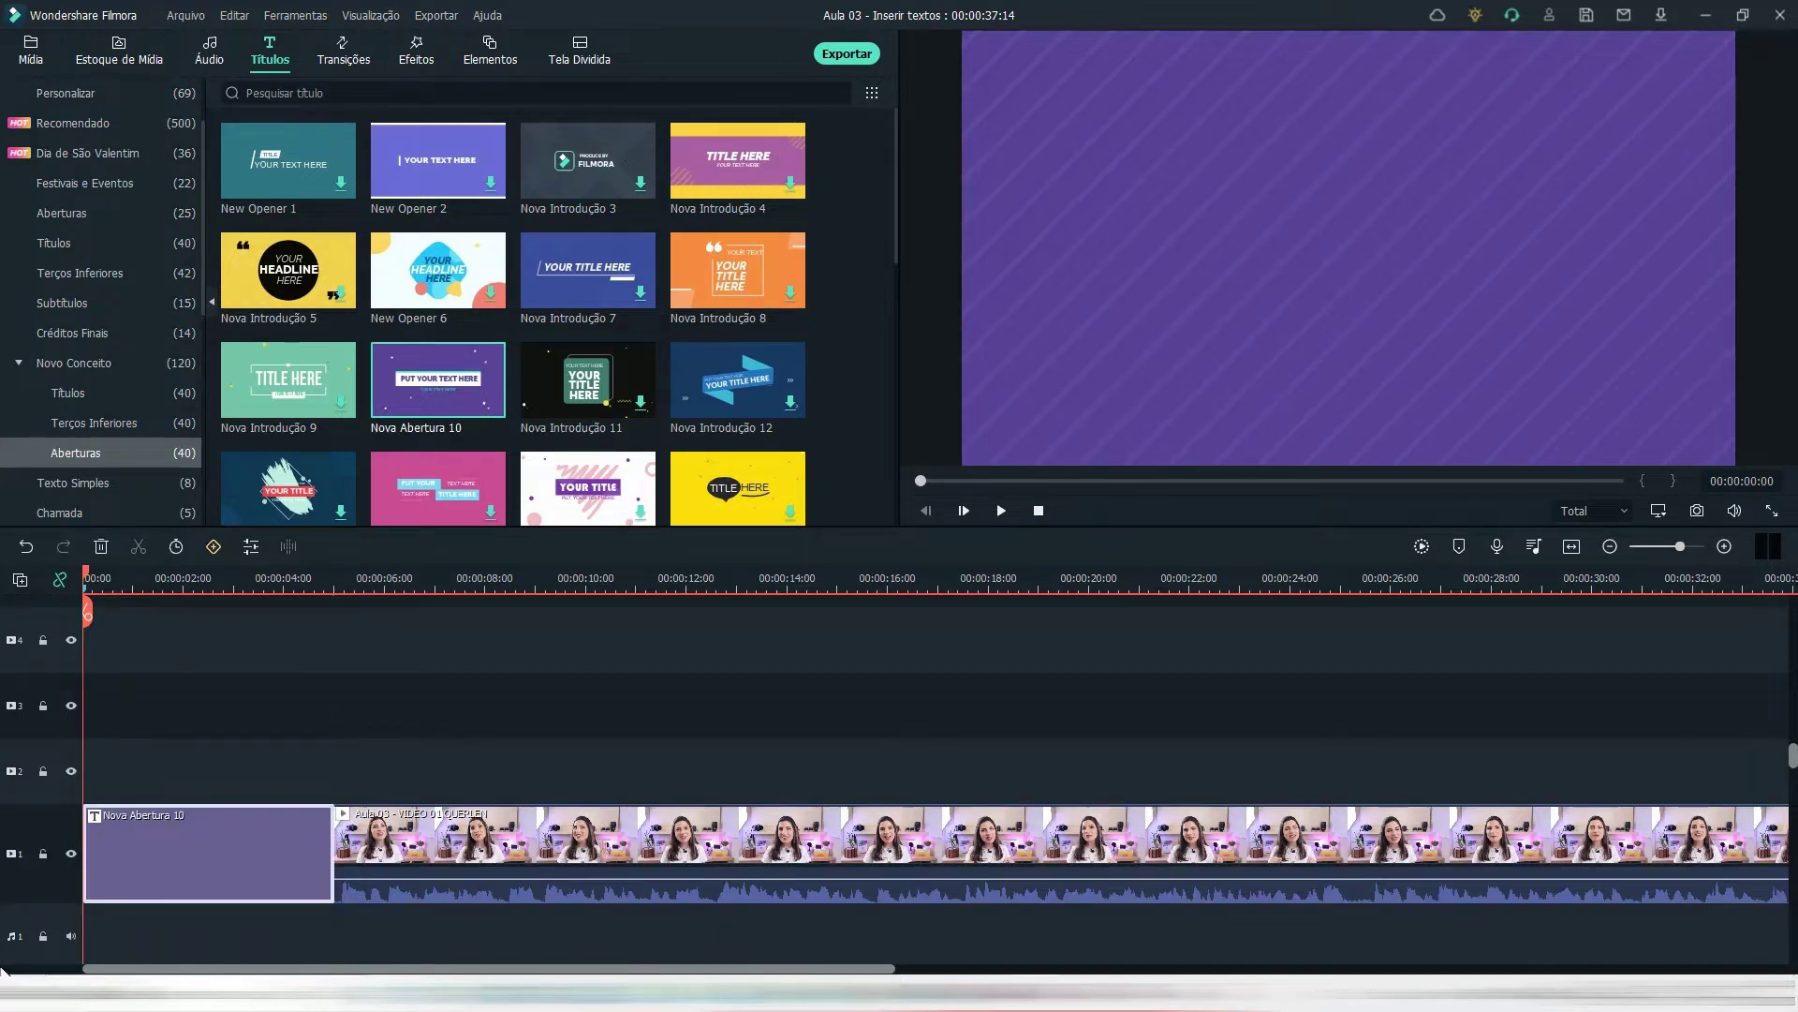
key("space")
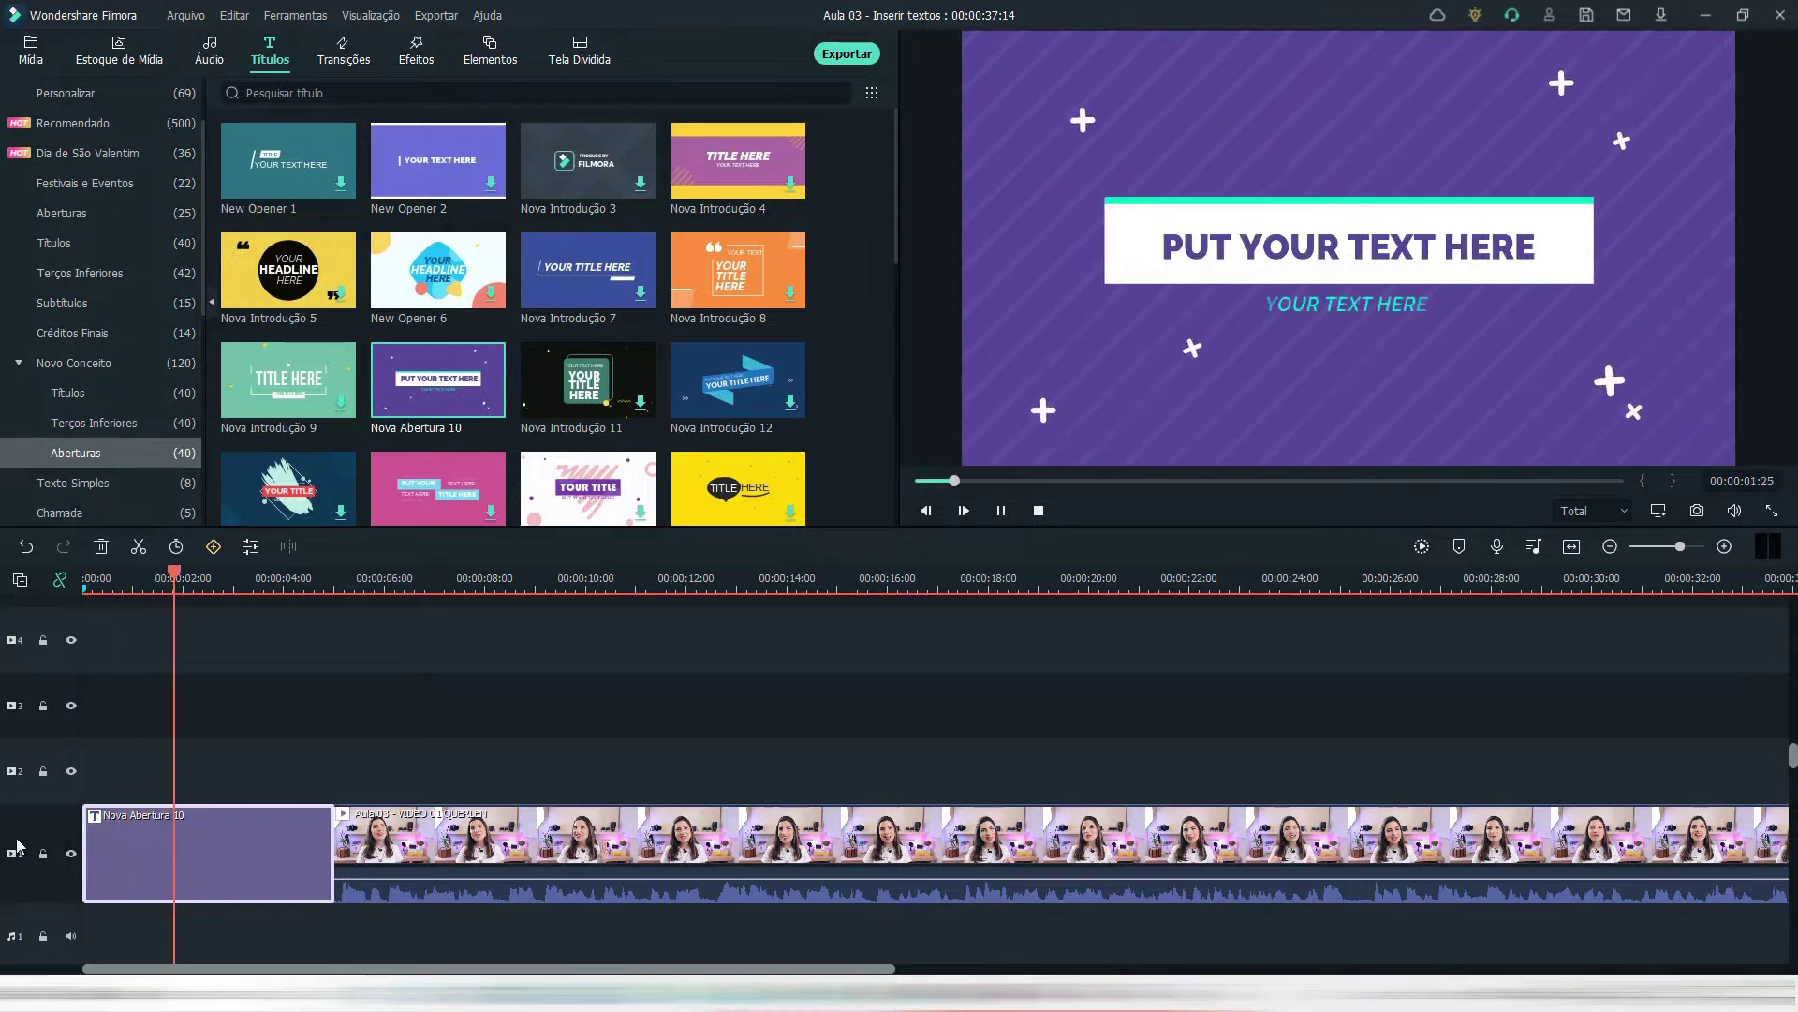
key("space")
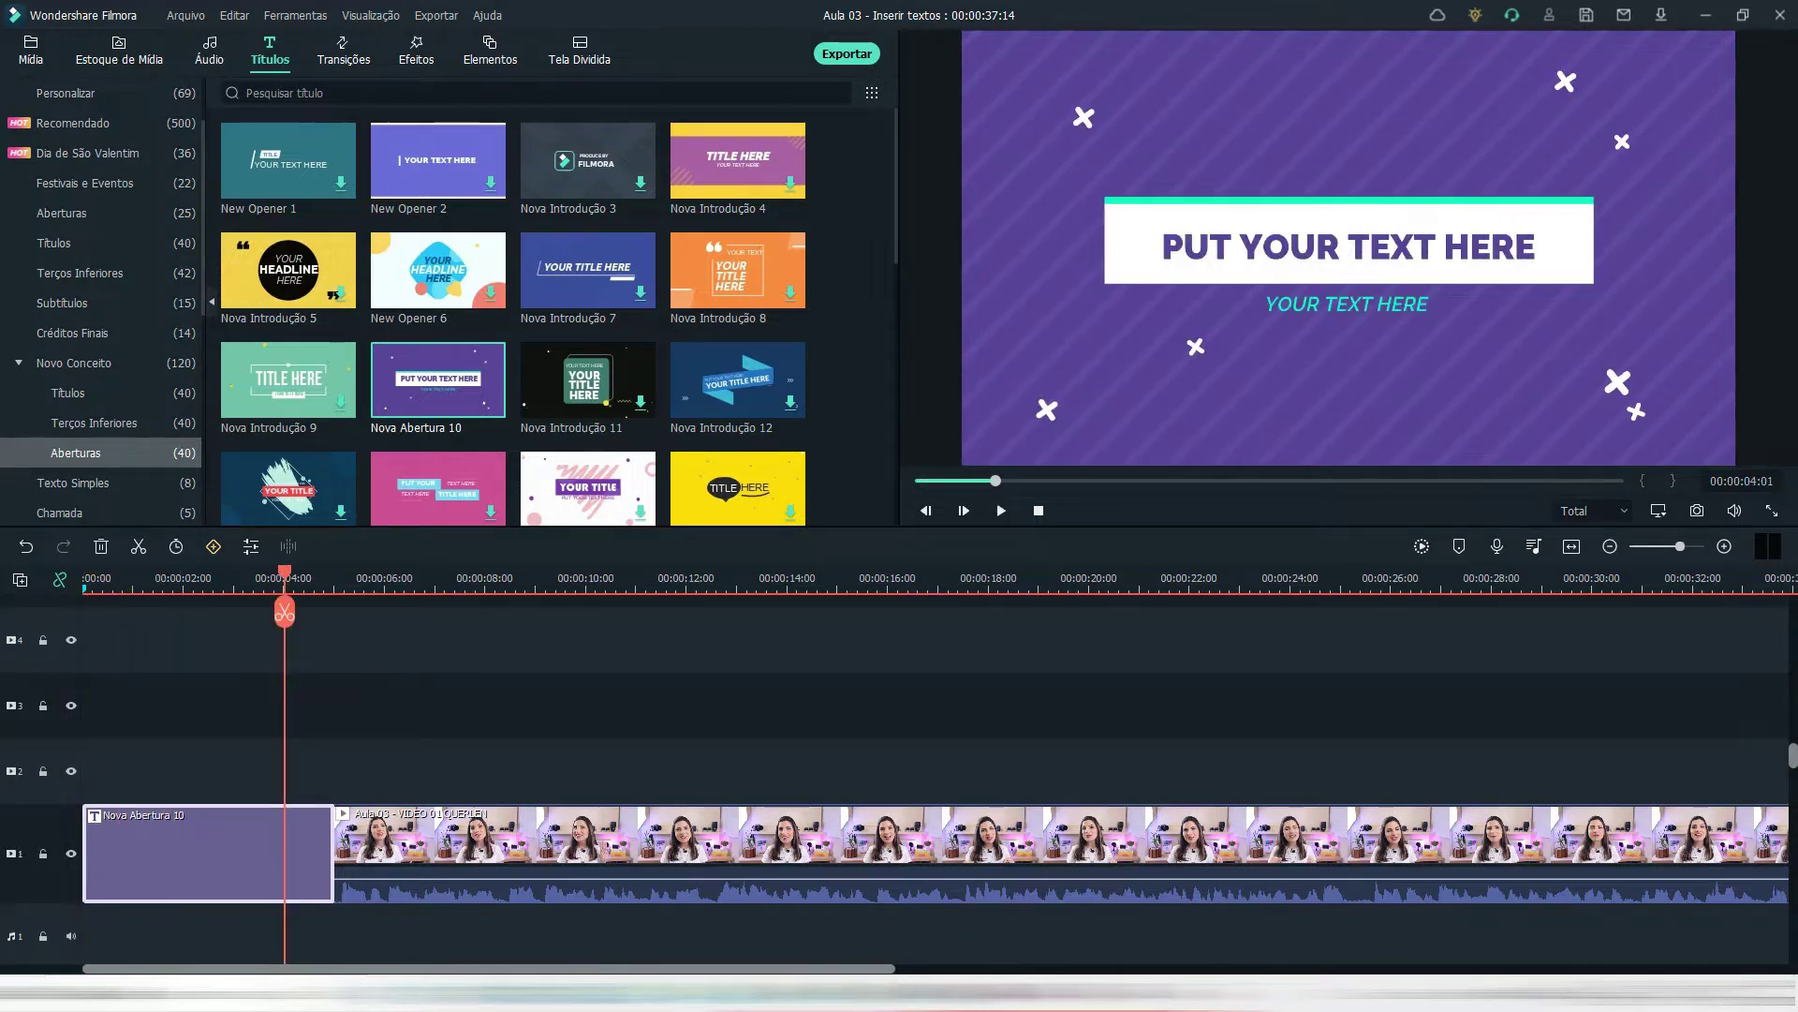
- Replace the main text with 'EDIÇÃO DE VÍDEO' and enter the presenter's name below it
double_click(1312, 265)
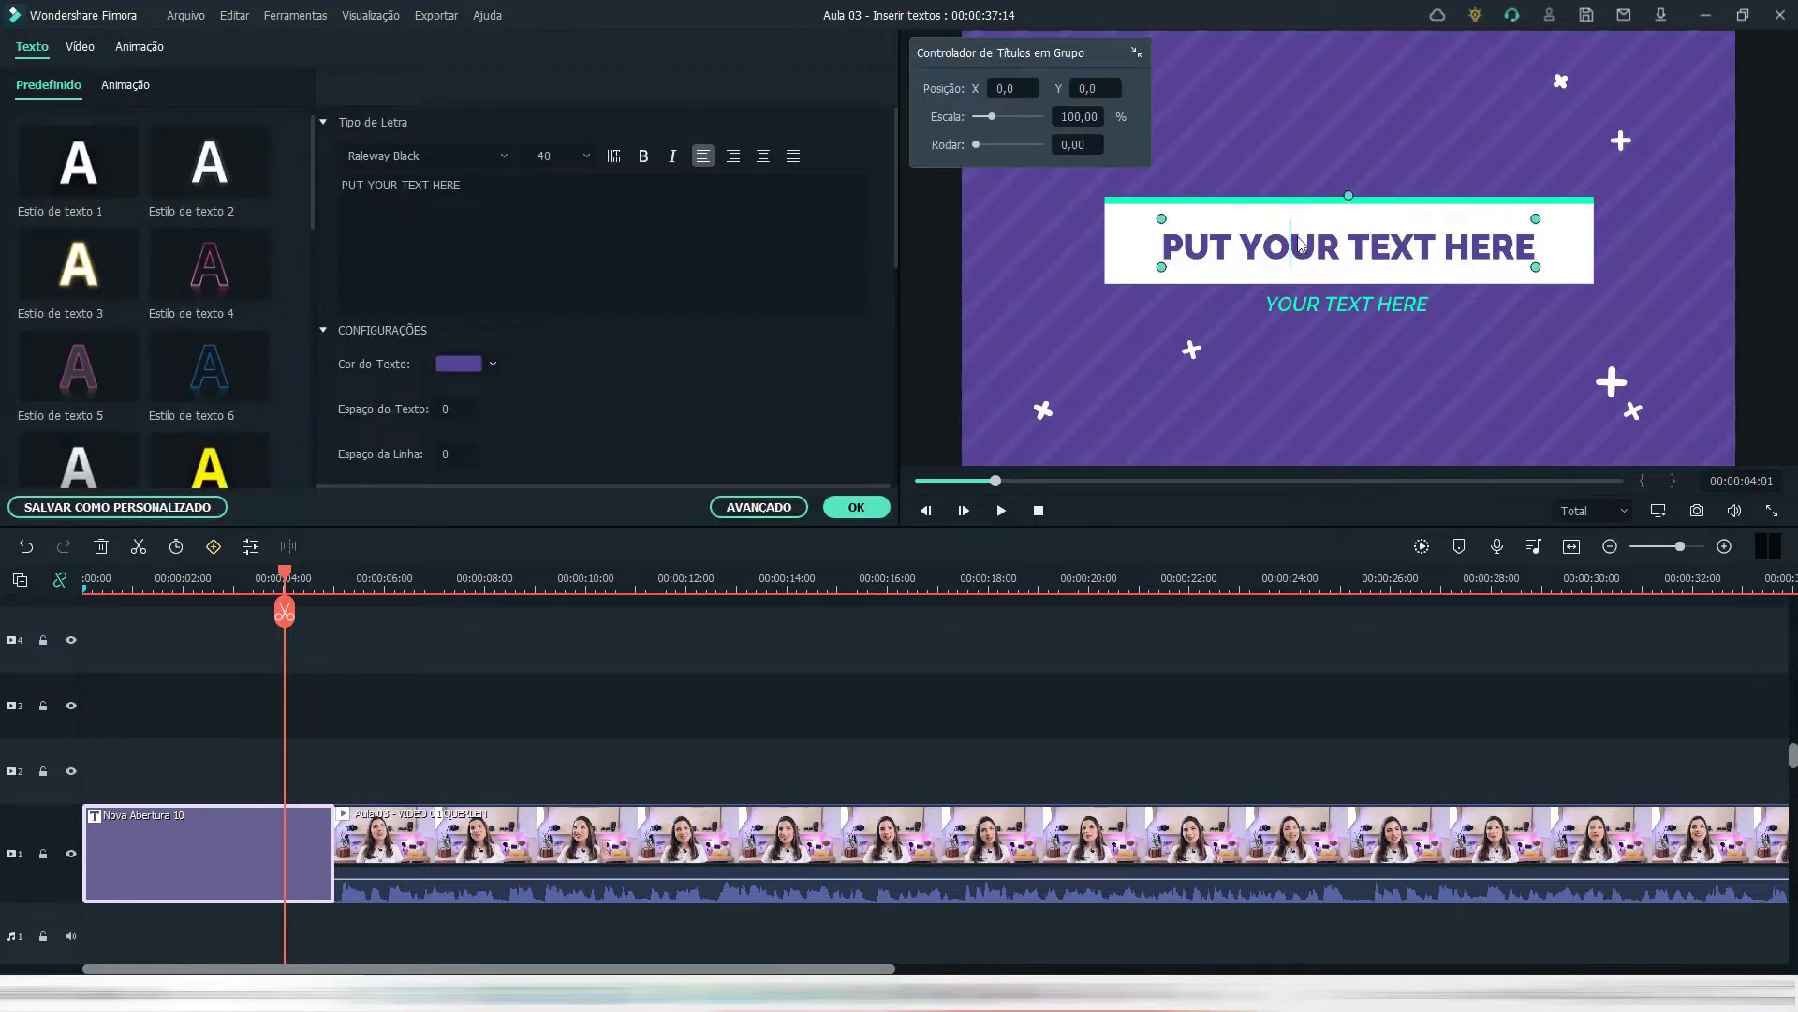
double_click(1298, 241)
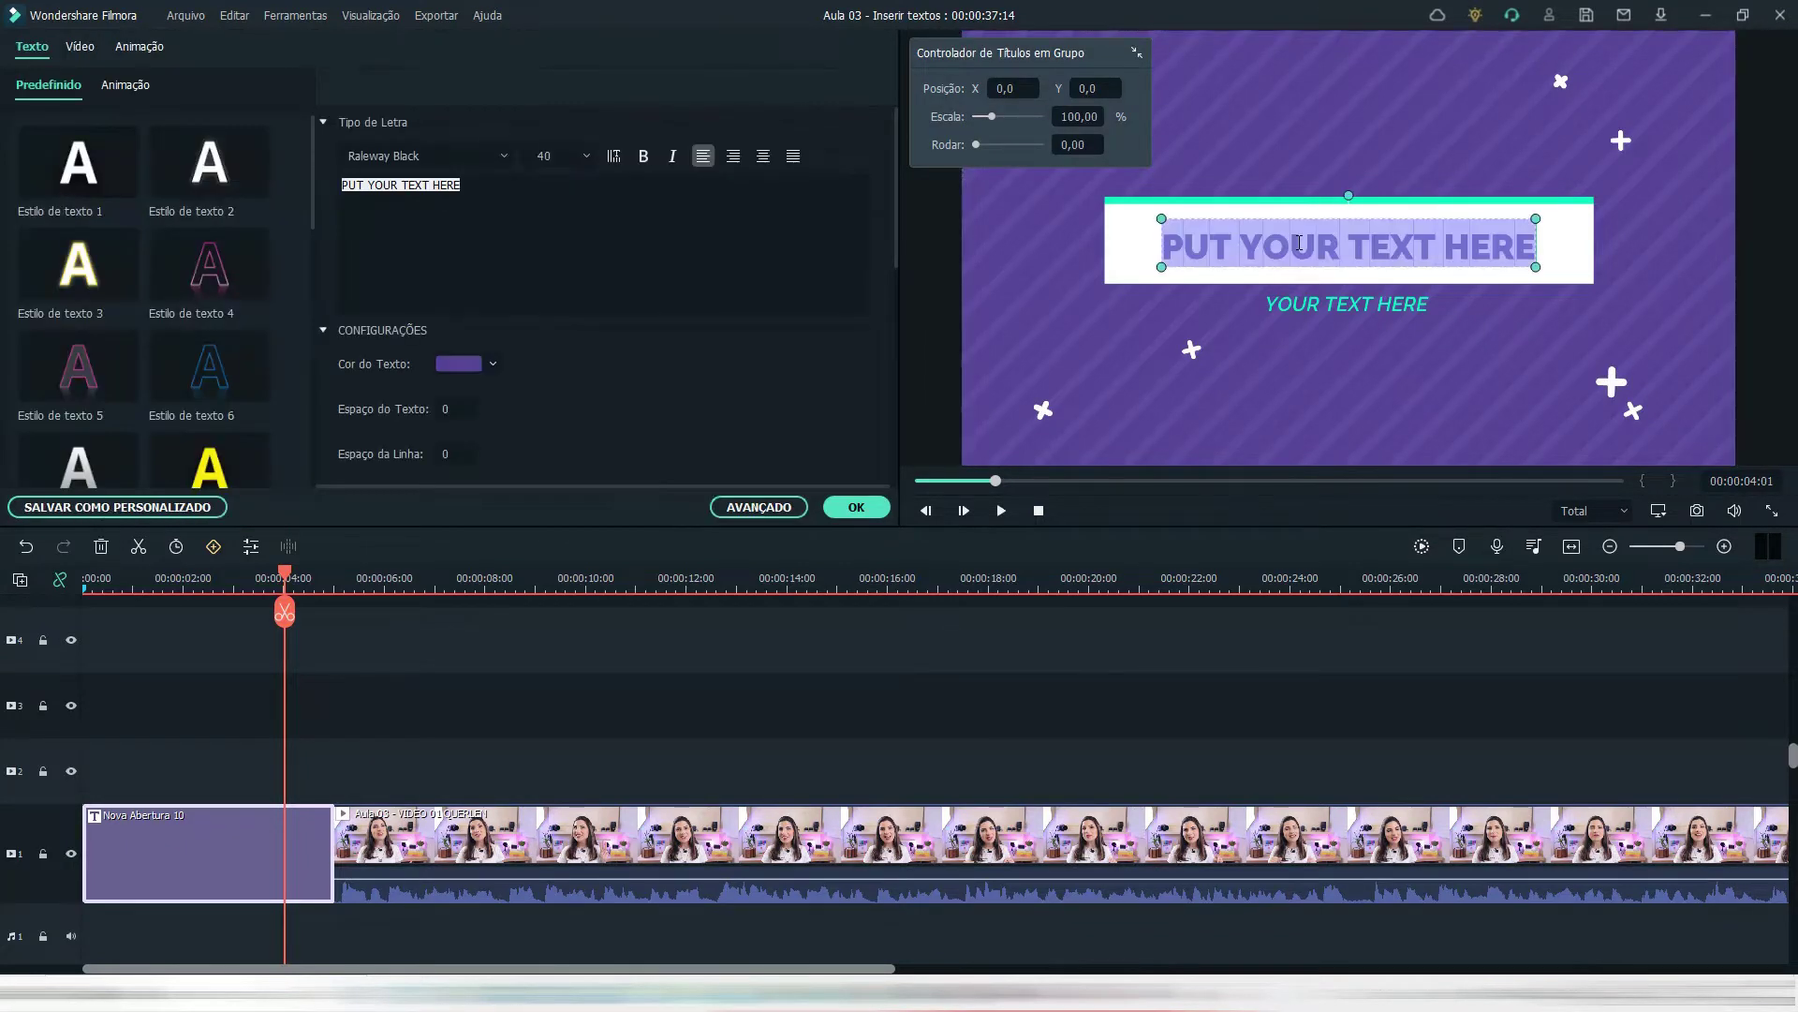
left_click(503, 212)
key("ctrl+a")
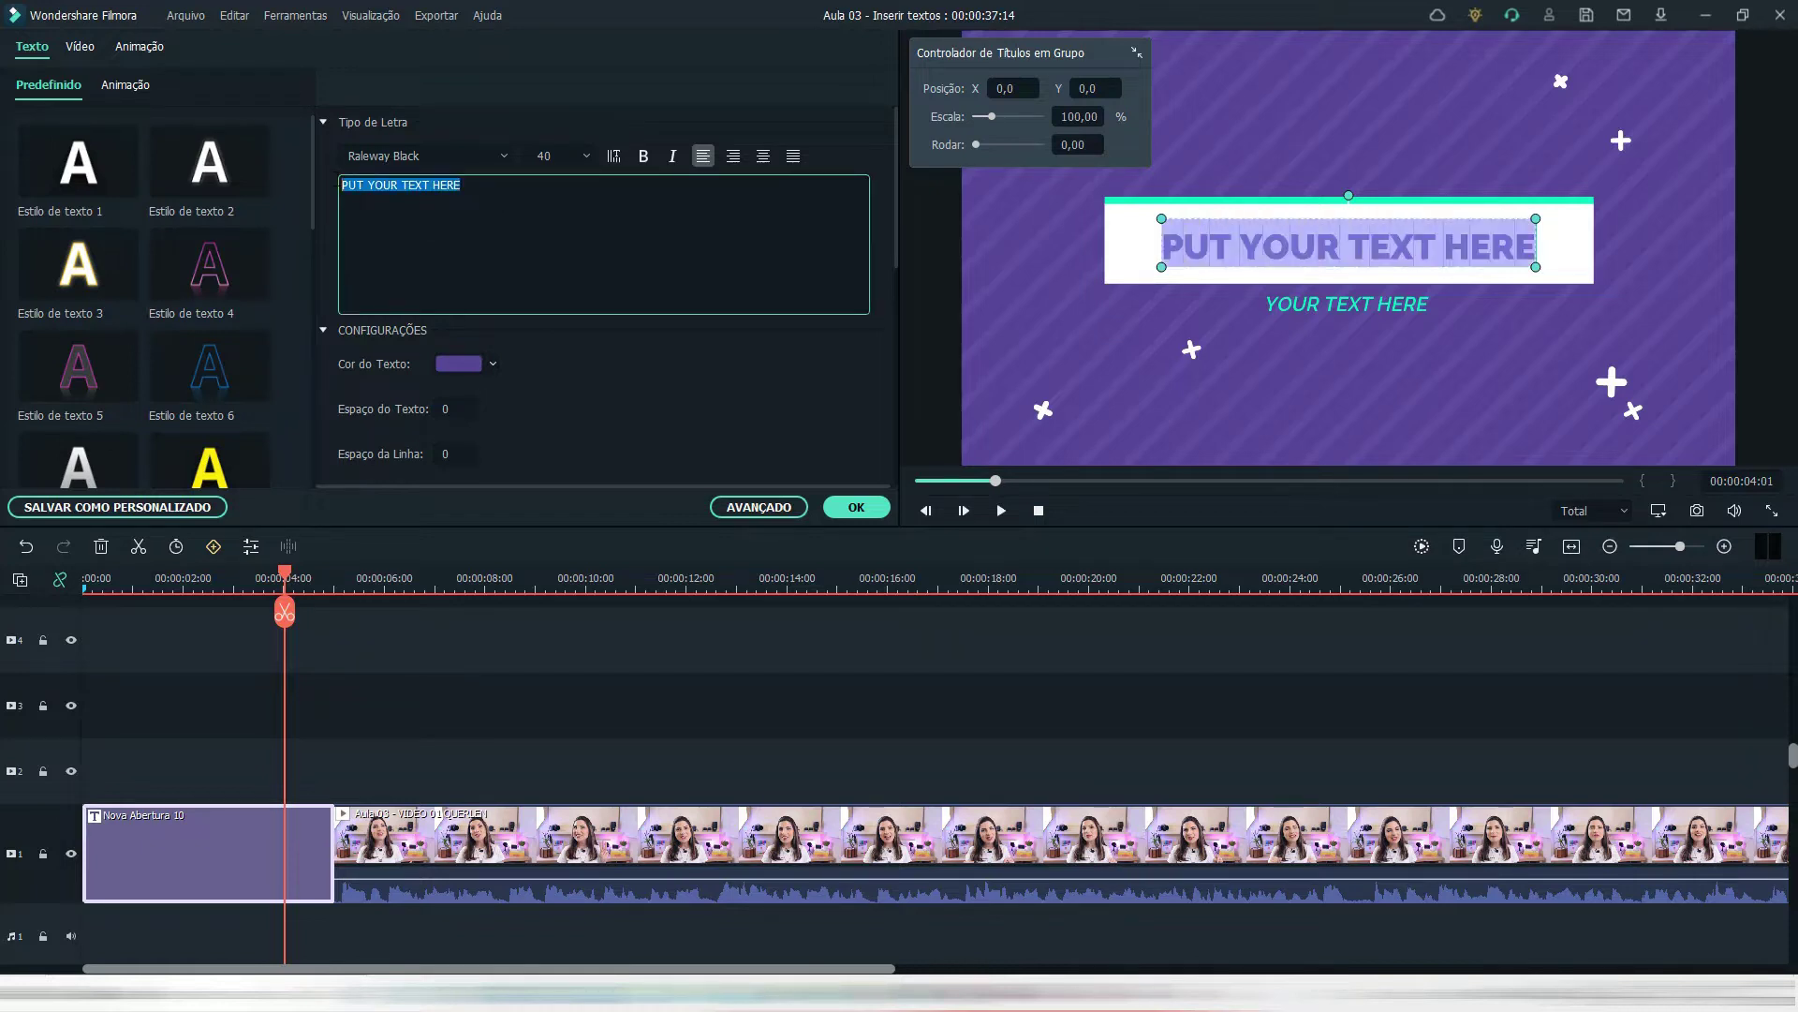
key("BackSpace")
type("EDIÇÃO DE VÍDEO")
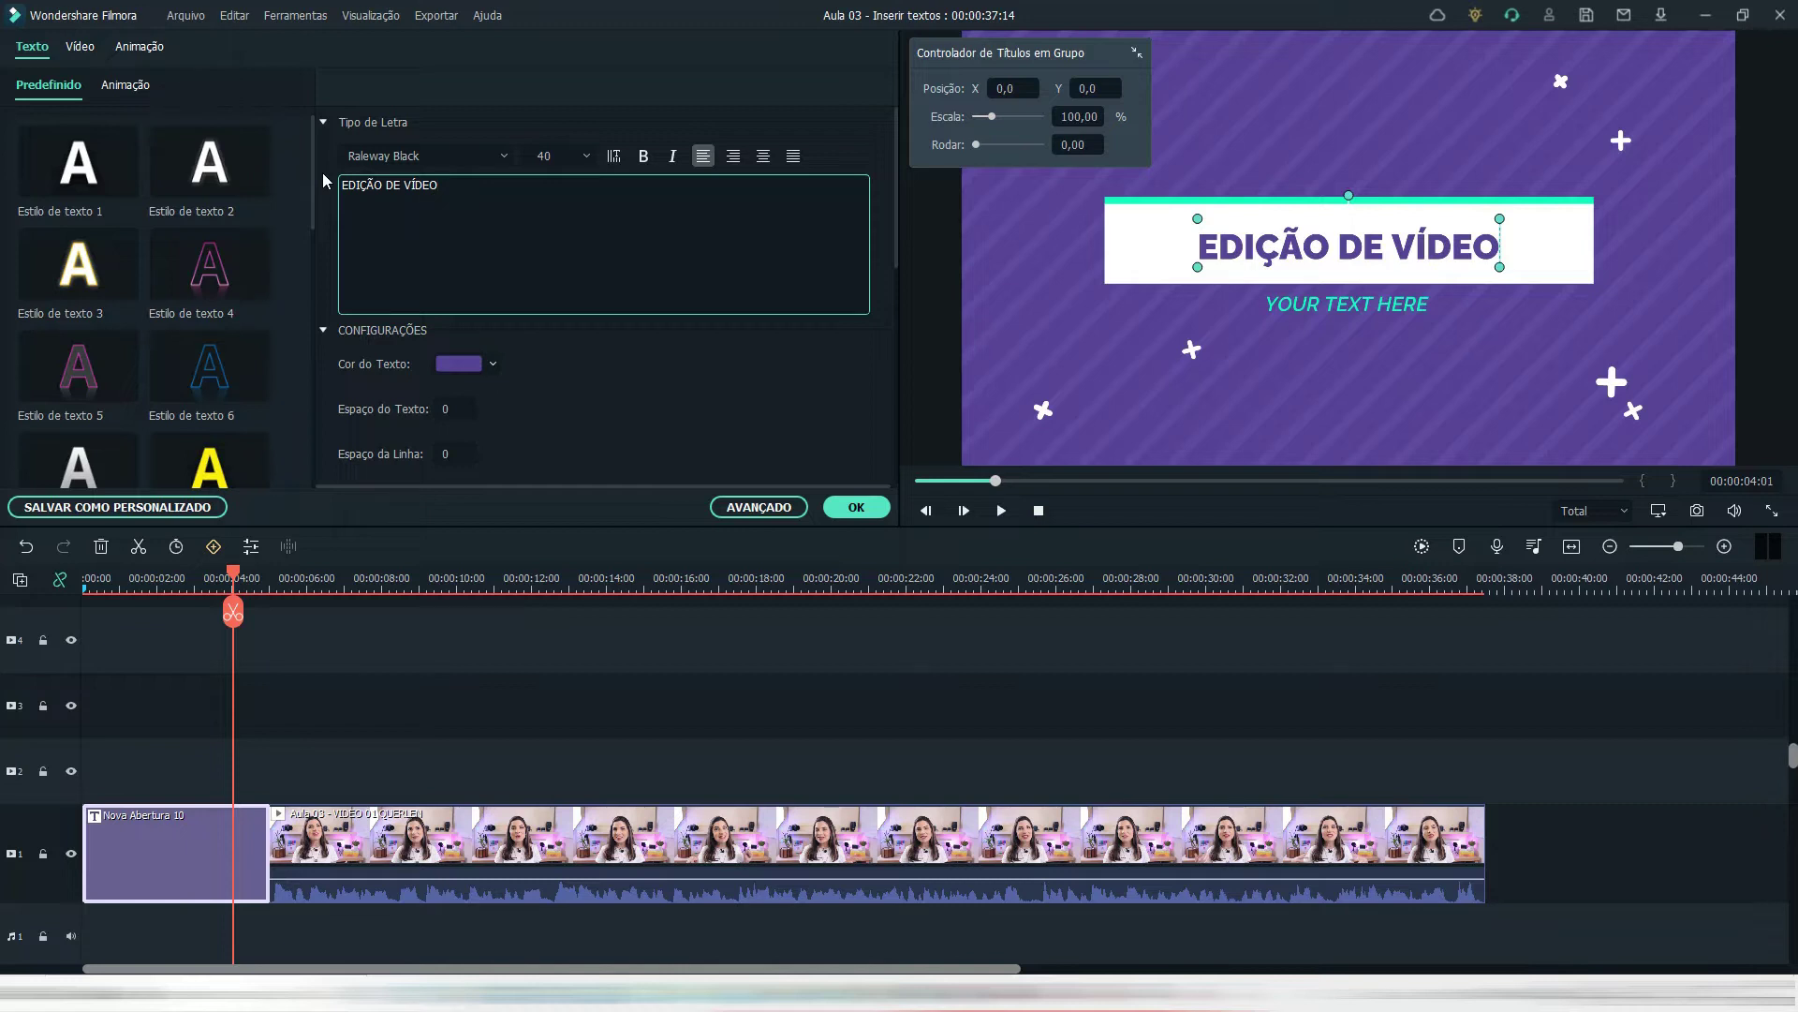
double_click(1346, 303)
type("COM QUER")
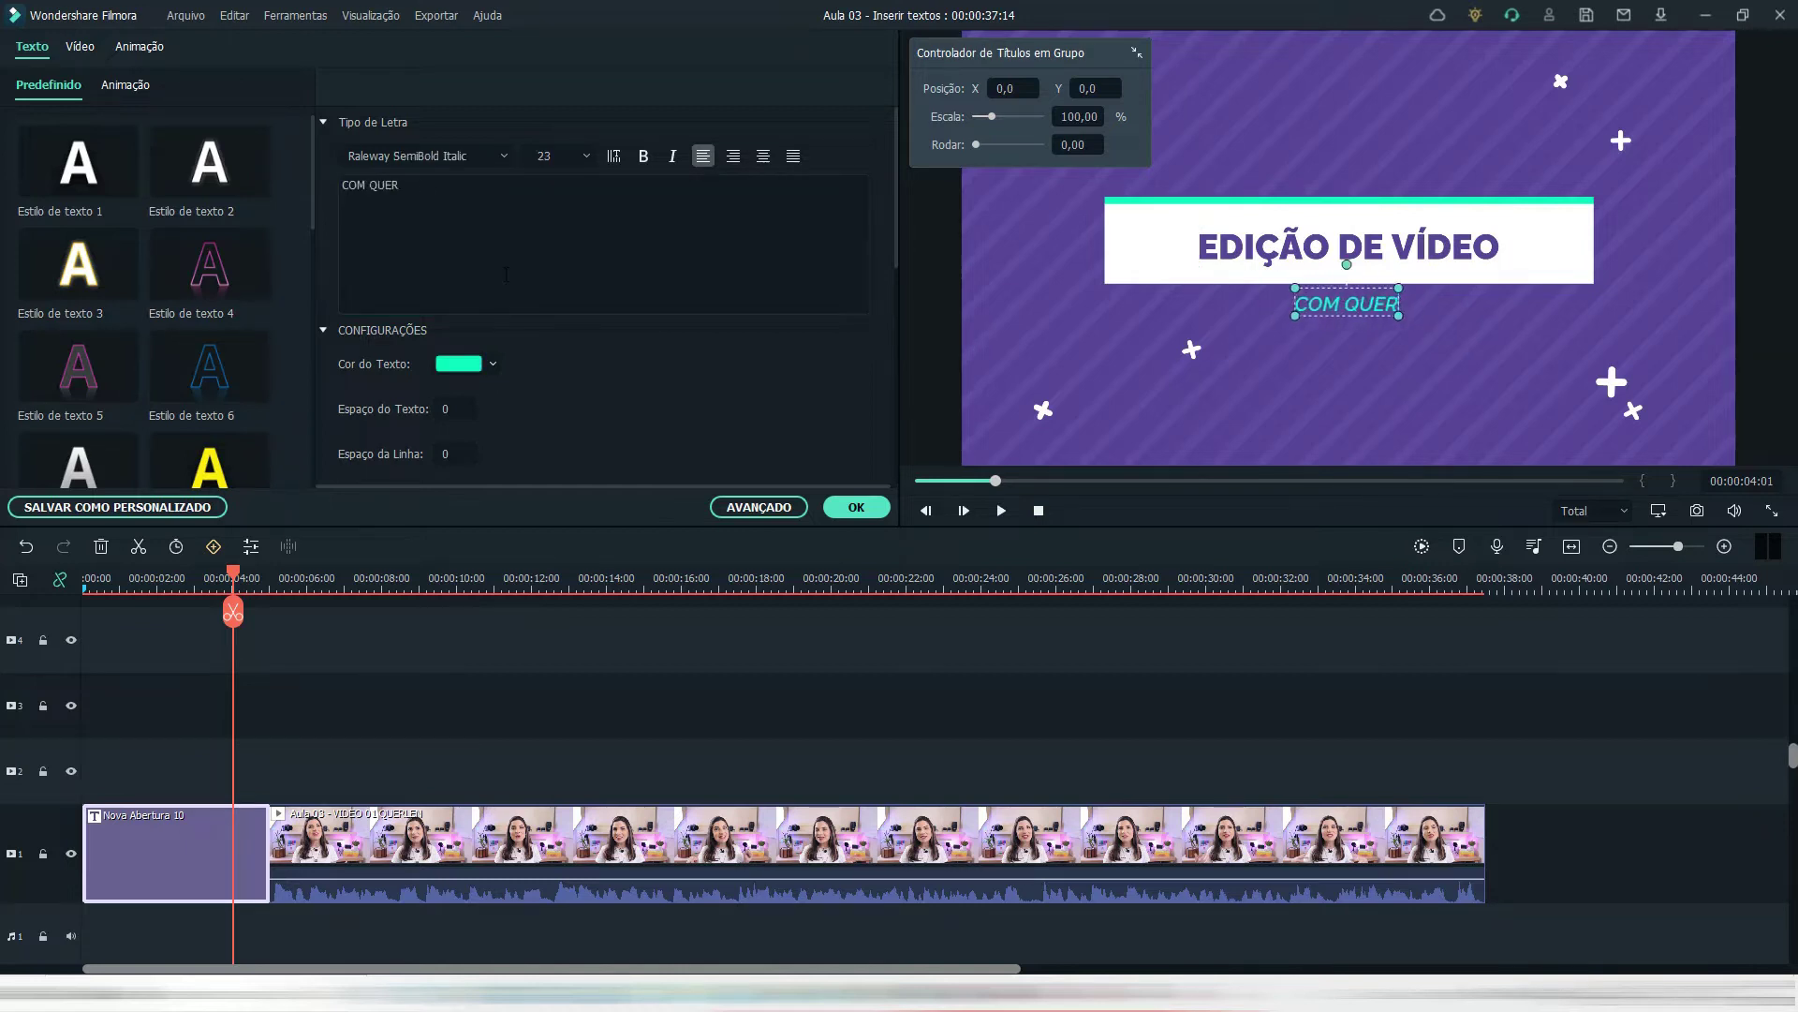
type("LEN AMBACK")
left_click(343, 680)
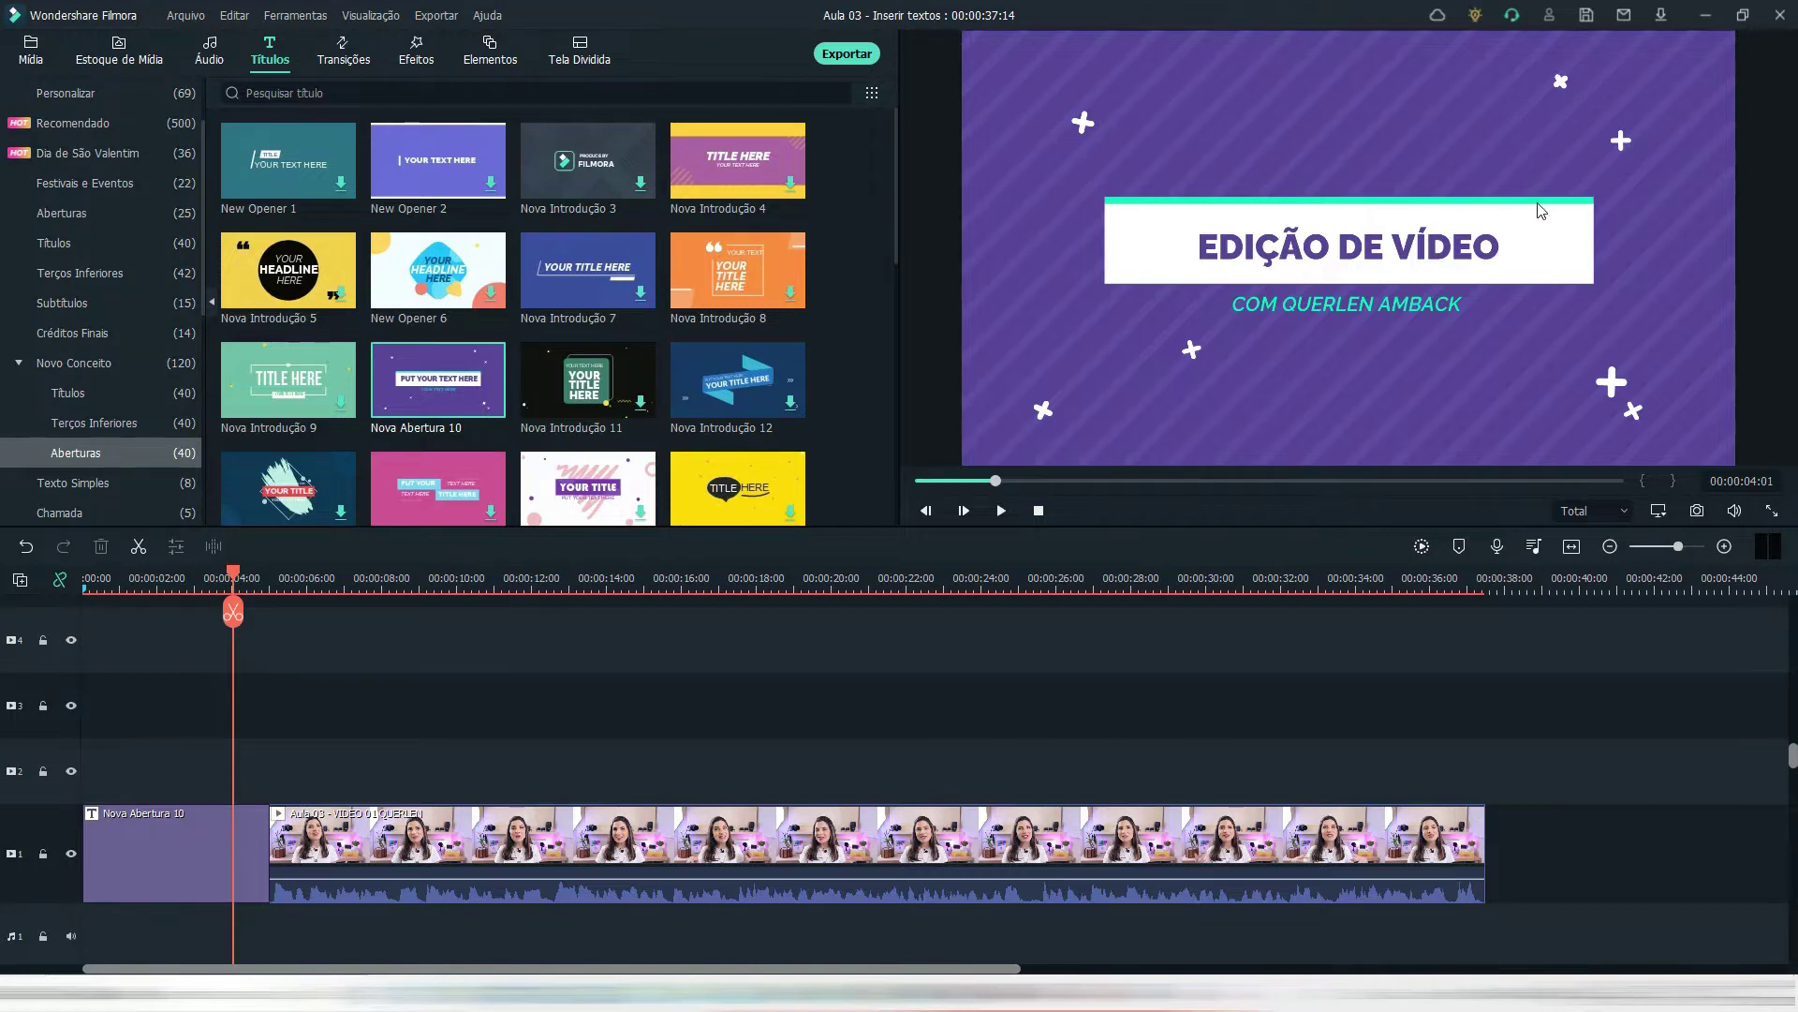
- Try several text style presets on the title, settling on yellow outlined Estilo de texto 8
double_click(1419, 249)
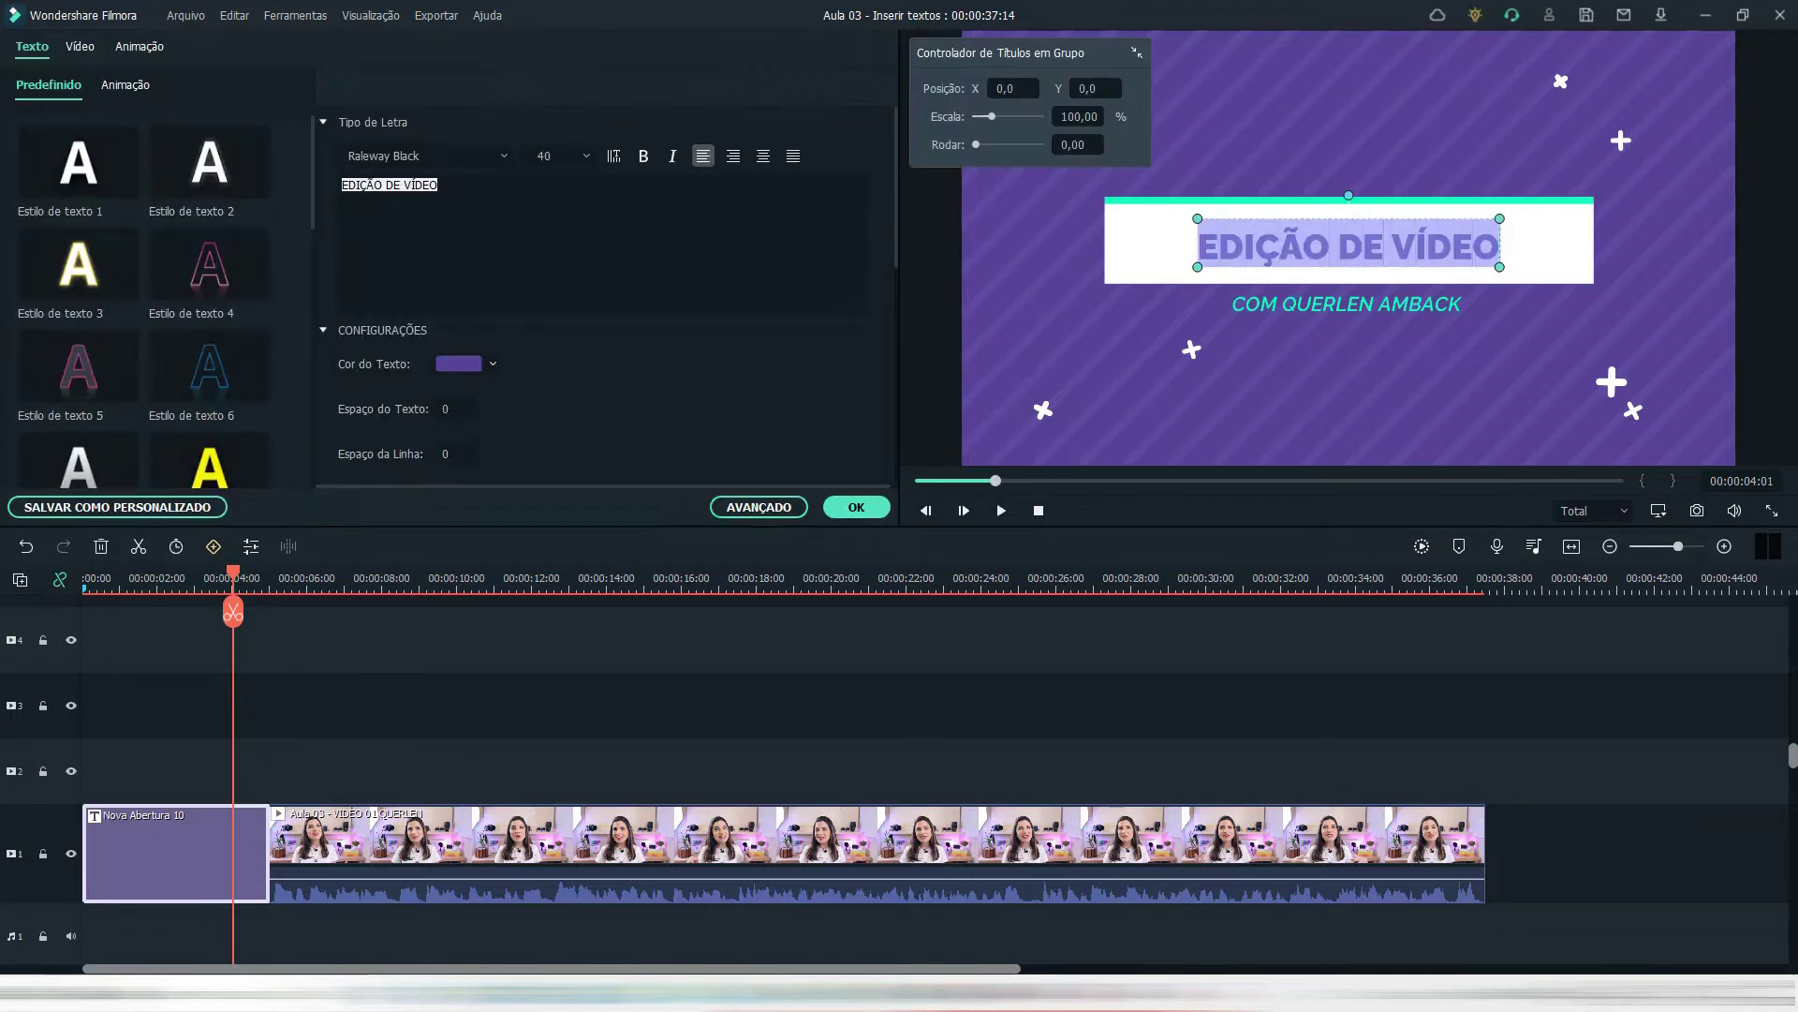
left_click(469, 243)
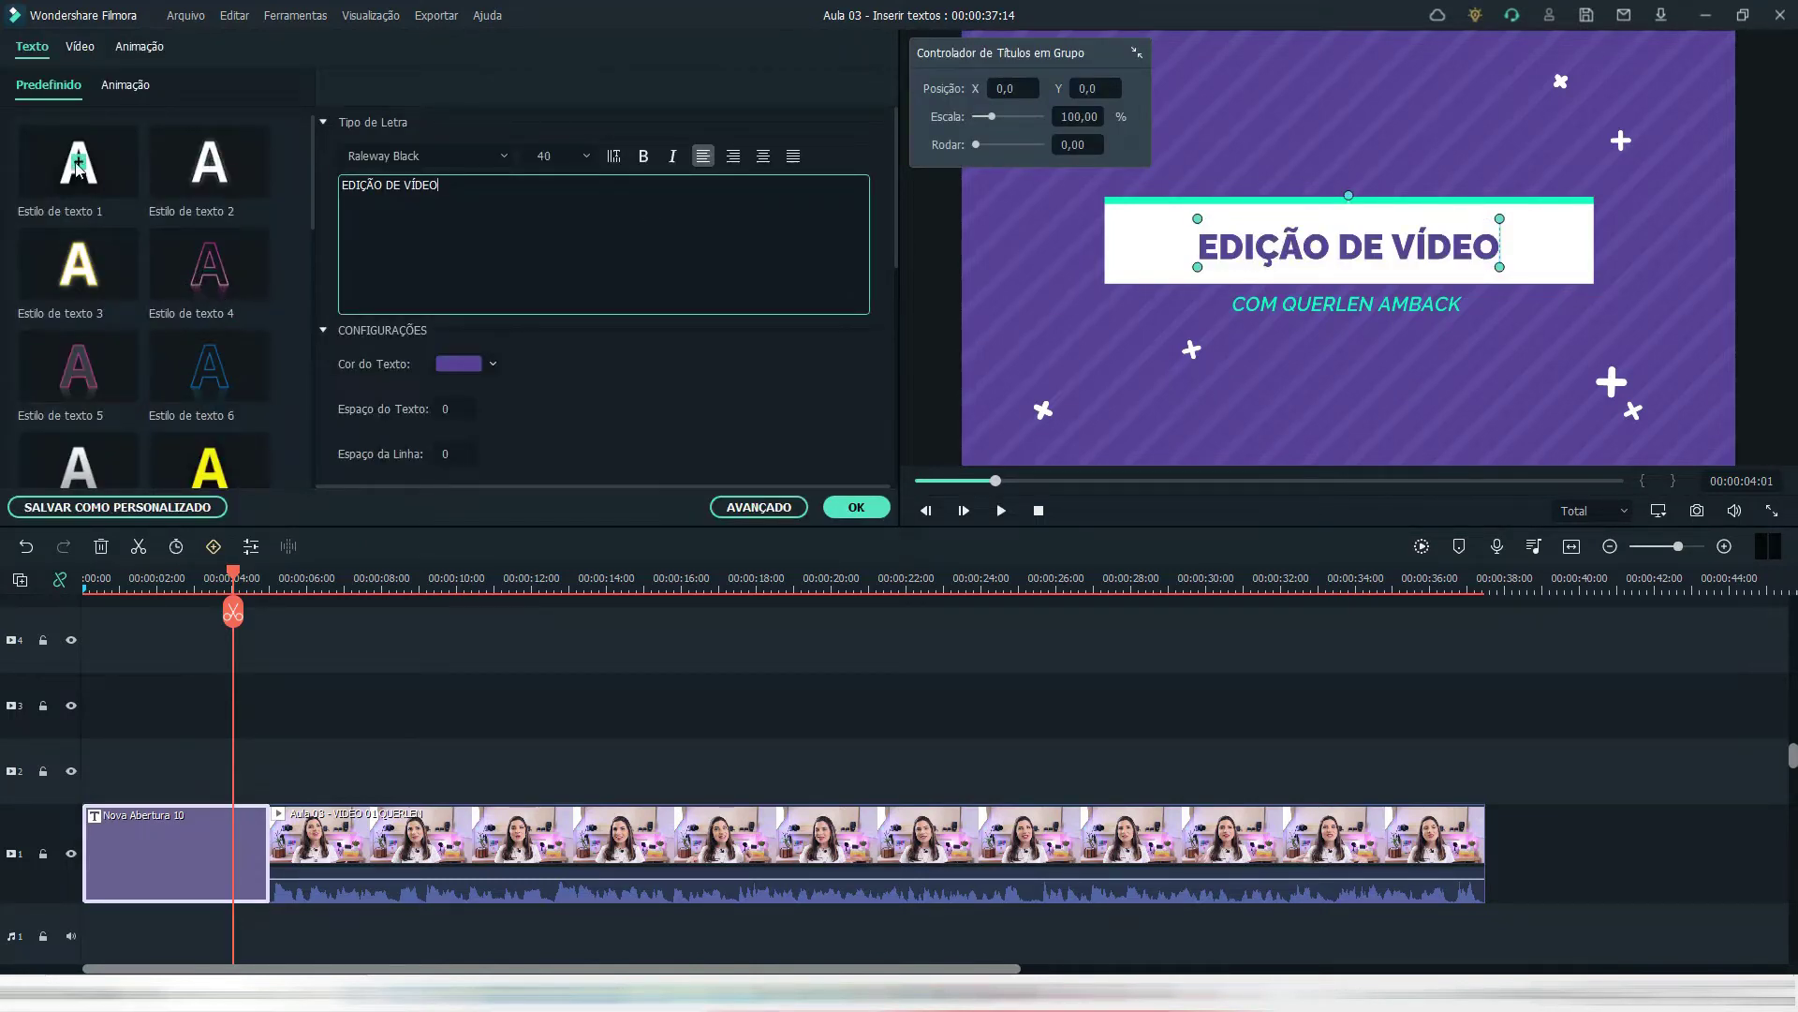
double_click(195, 180)
double_click(79, 262)
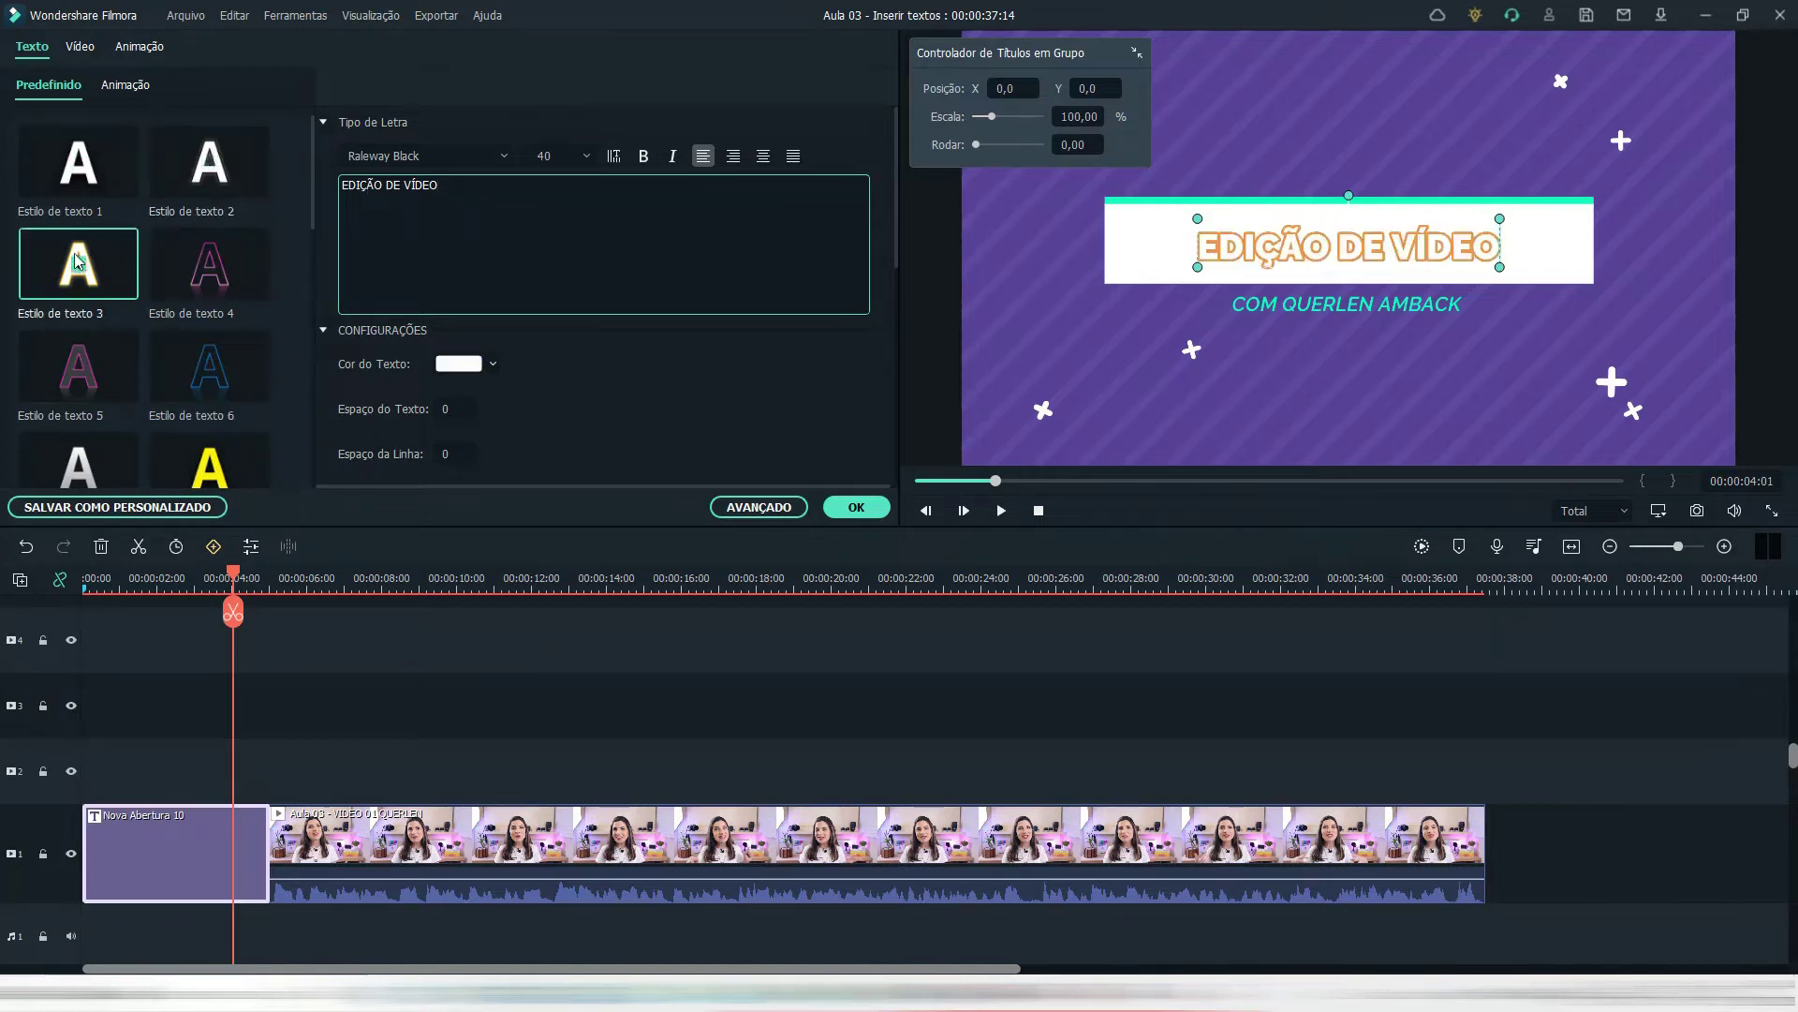
double_click(209, 265)
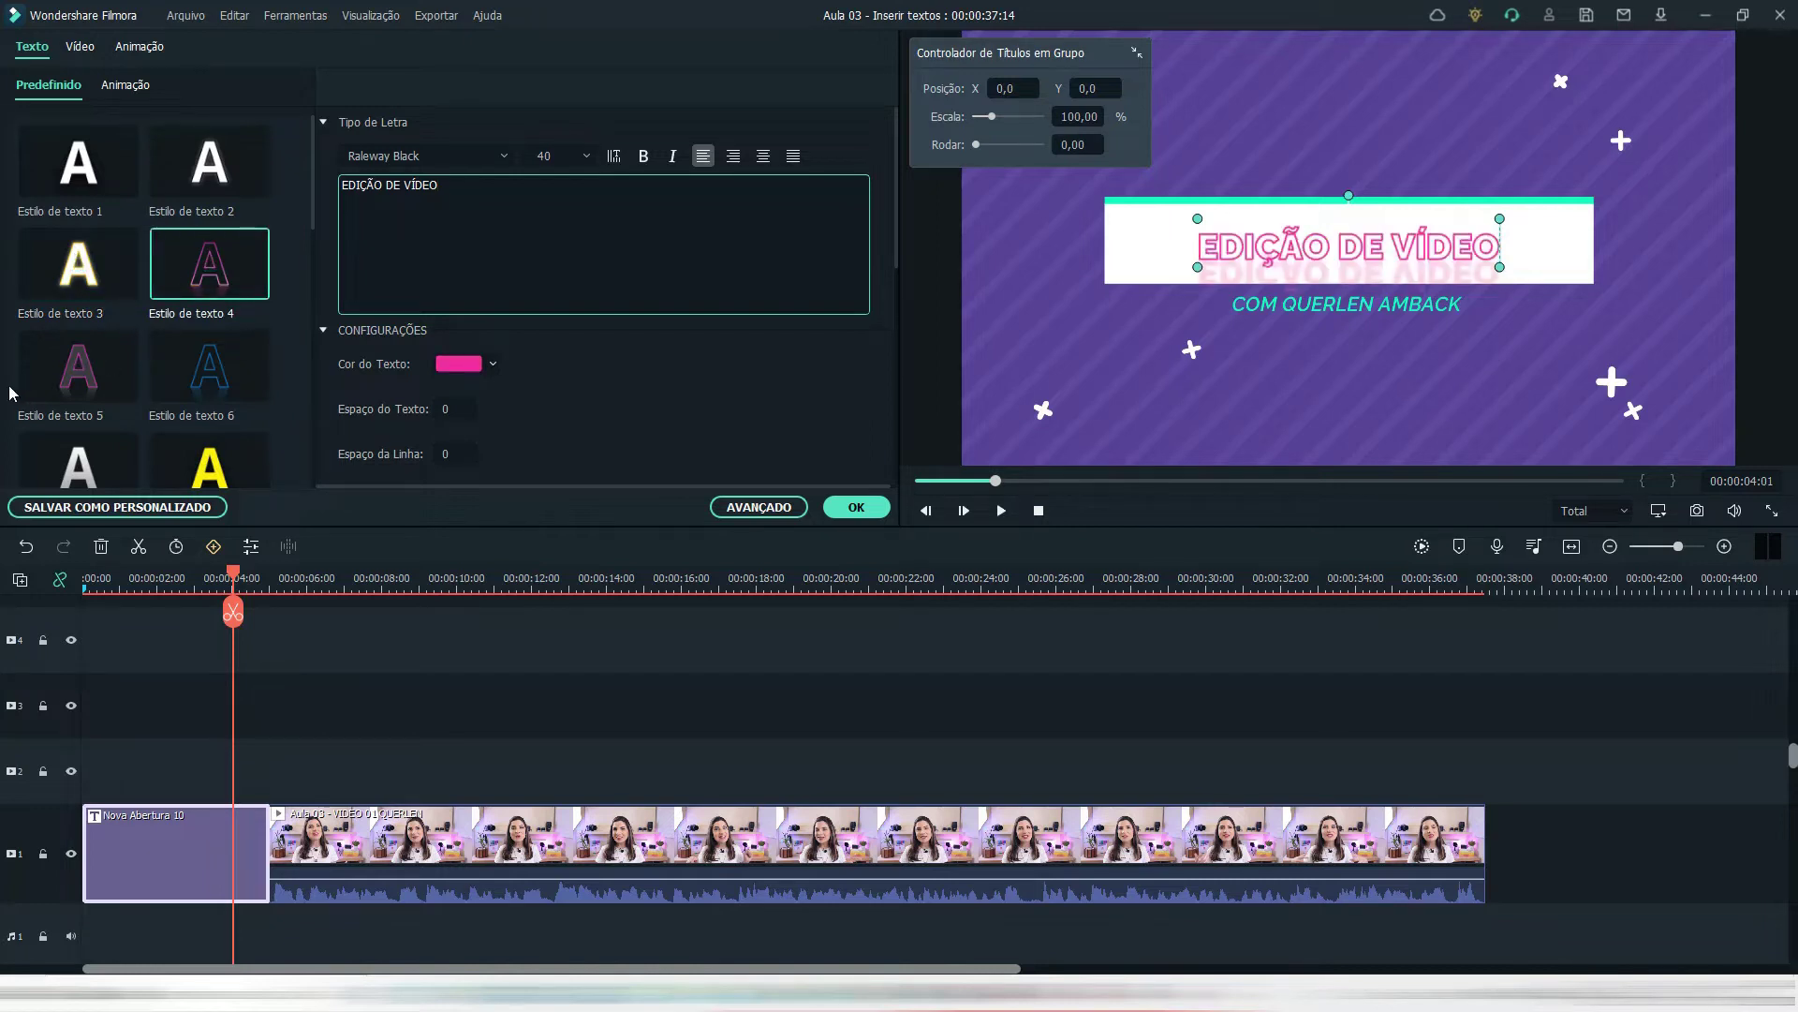
double_click(49, 375)
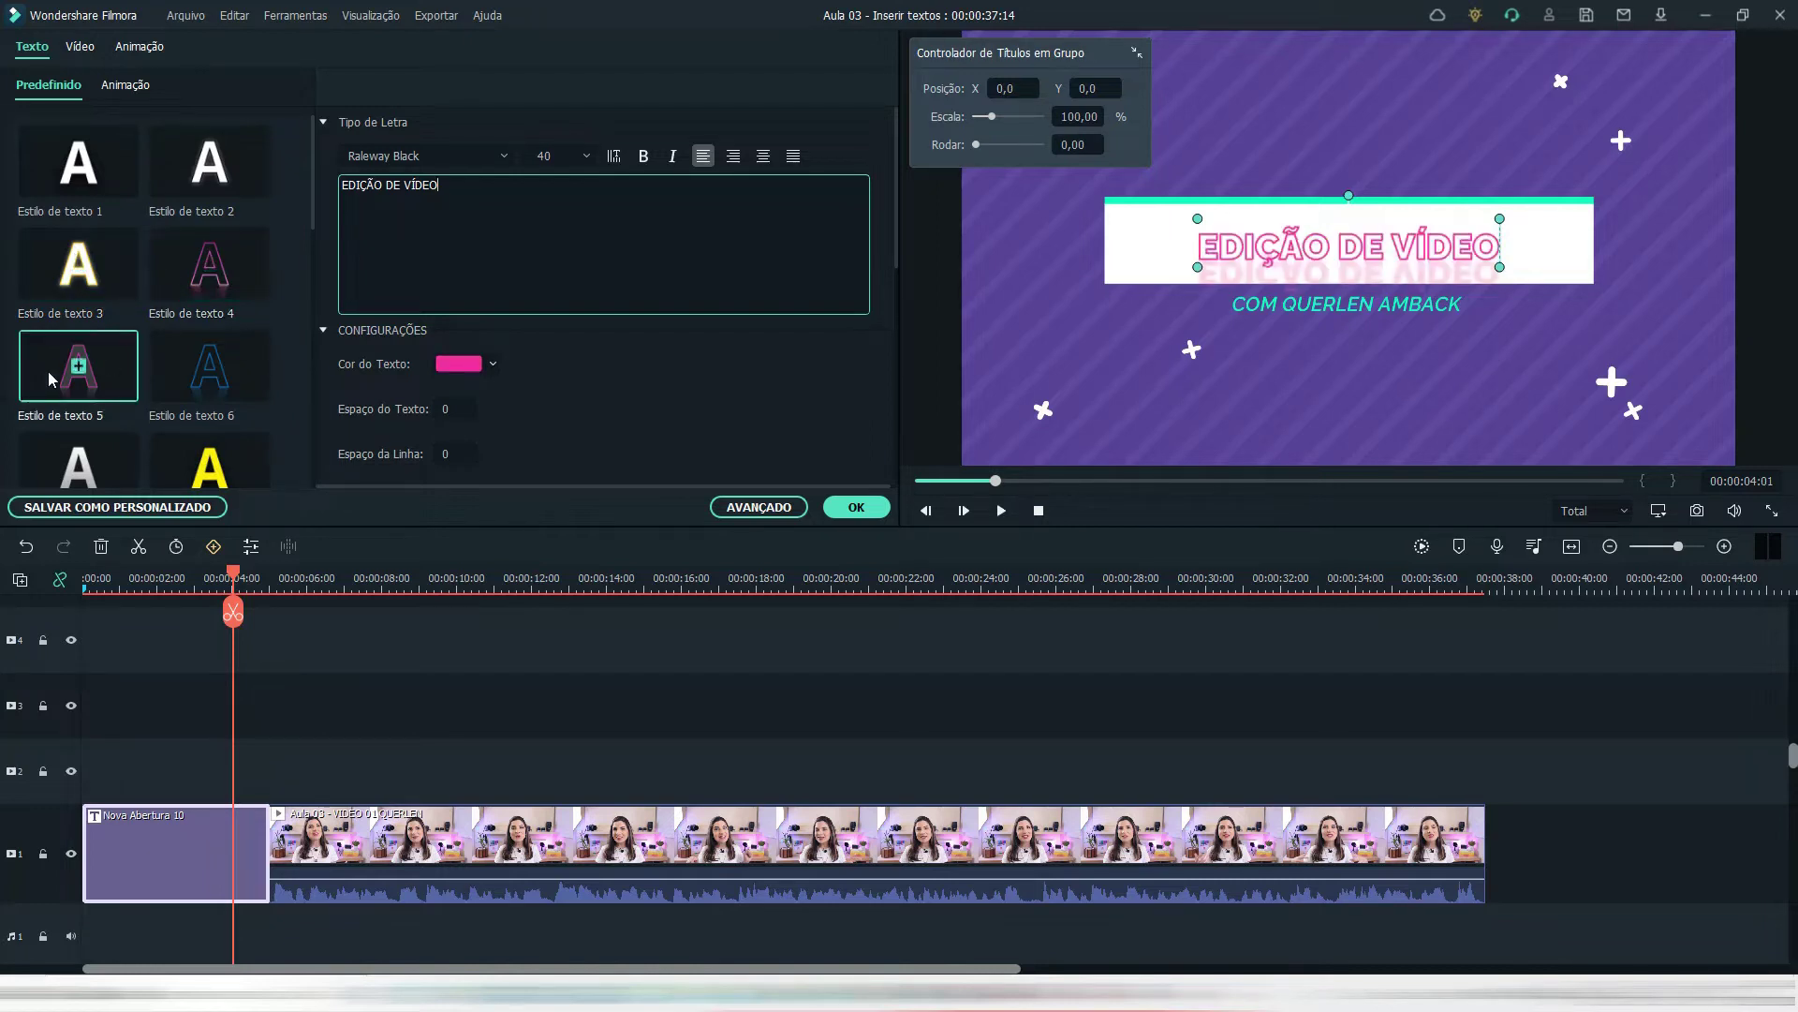
double_click(214, 401)
scroll(213, 400, "down", 5)
double_click(185, 378)
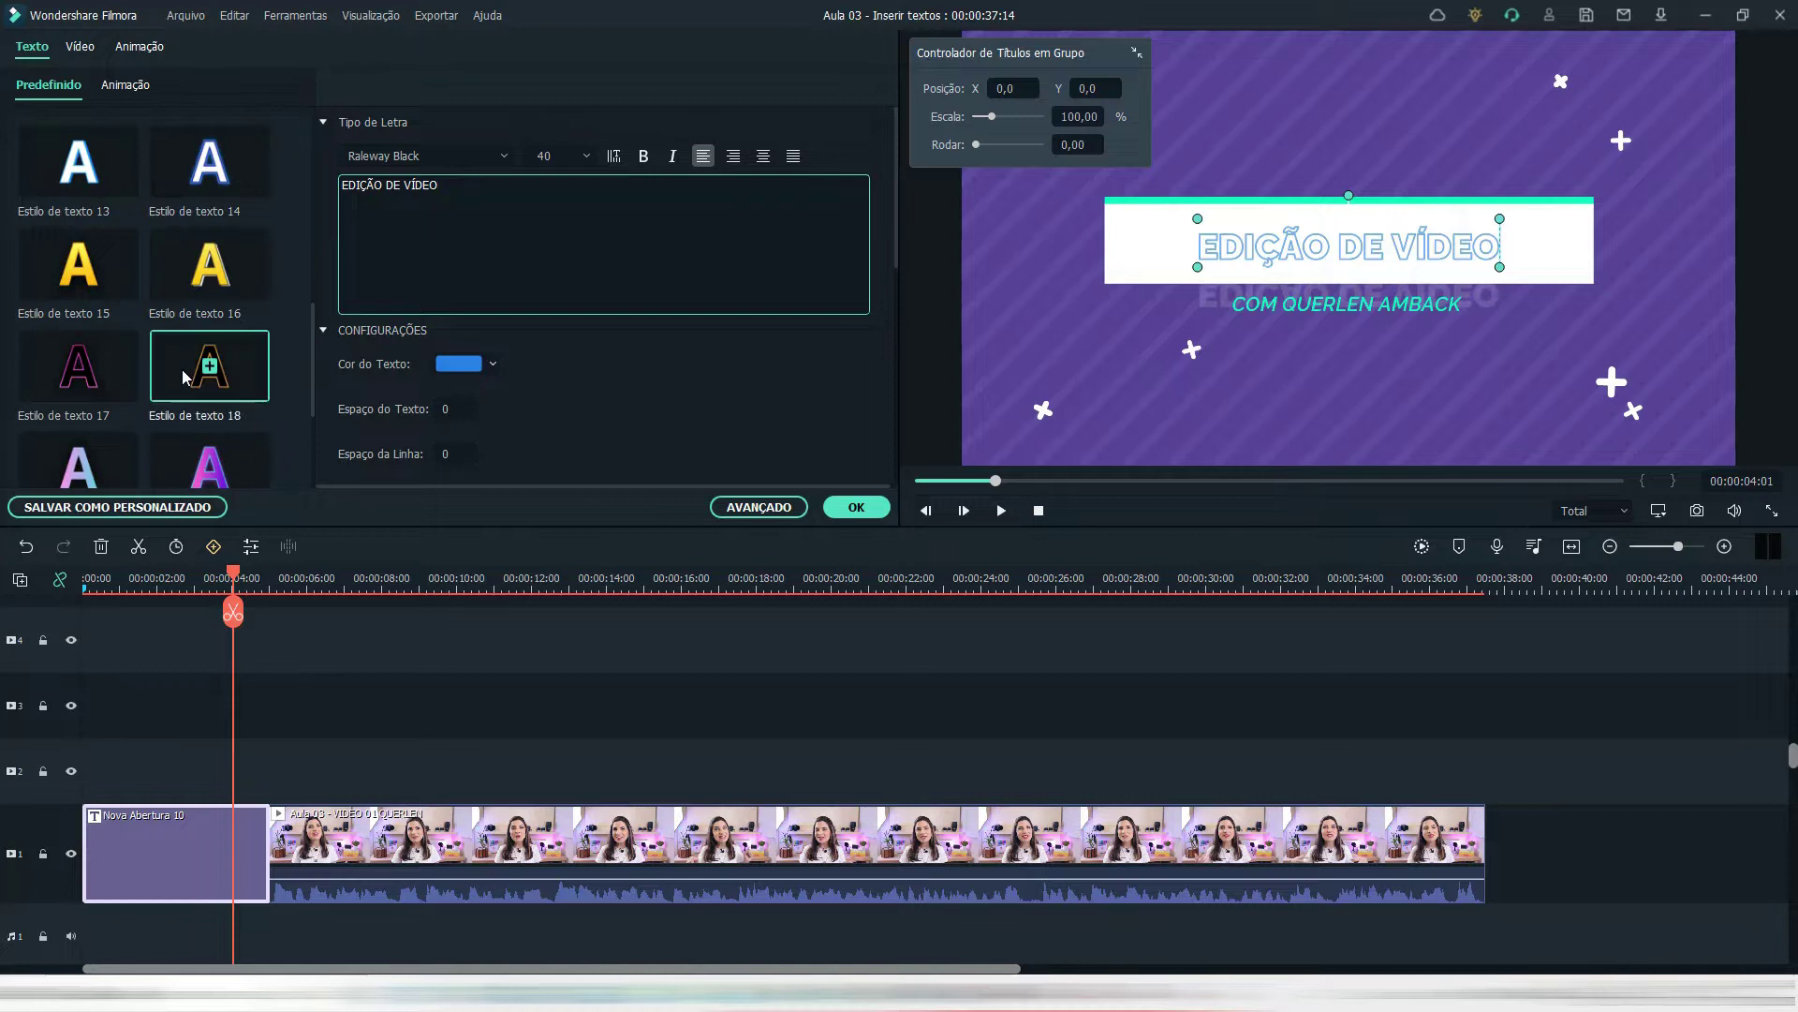
scroll(182, 363, "down", 2)
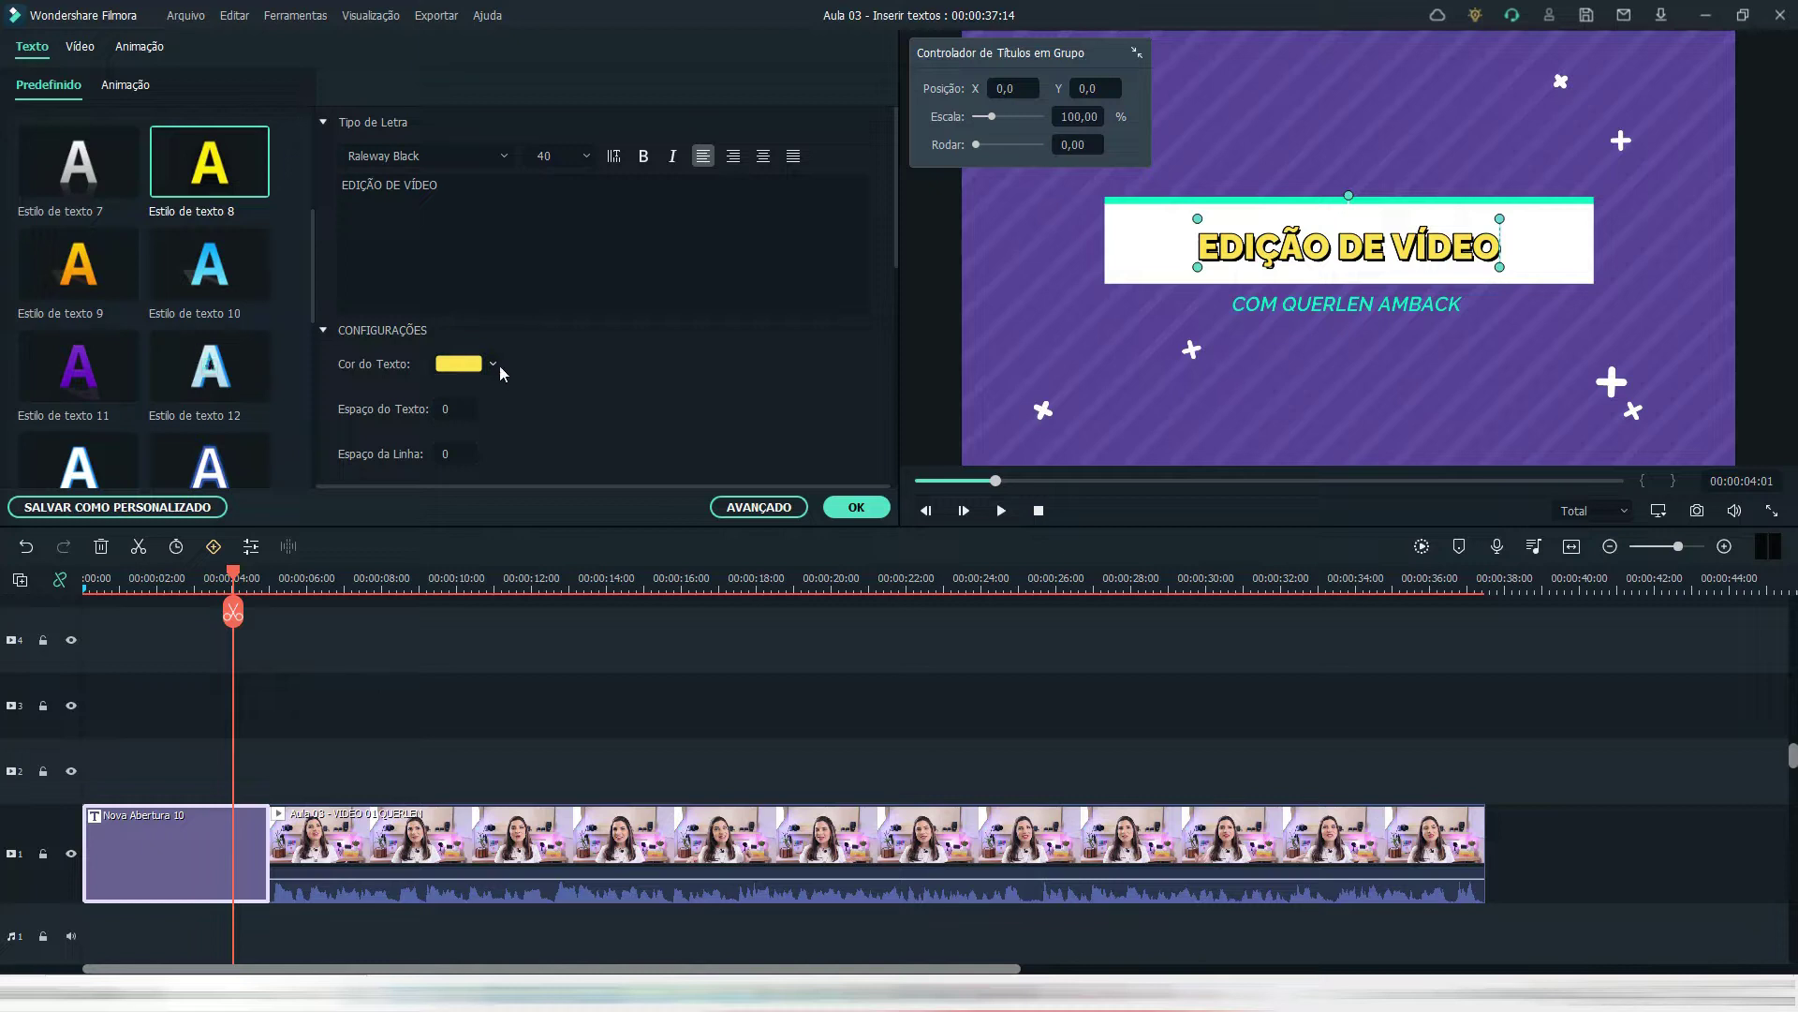
scroll(499, 366, "down", 5)
scroll(498, 365, "up", 5)
- Set the title's letter spacing to 3, leaving it unrotated
left_click(440, 409)
type("8")
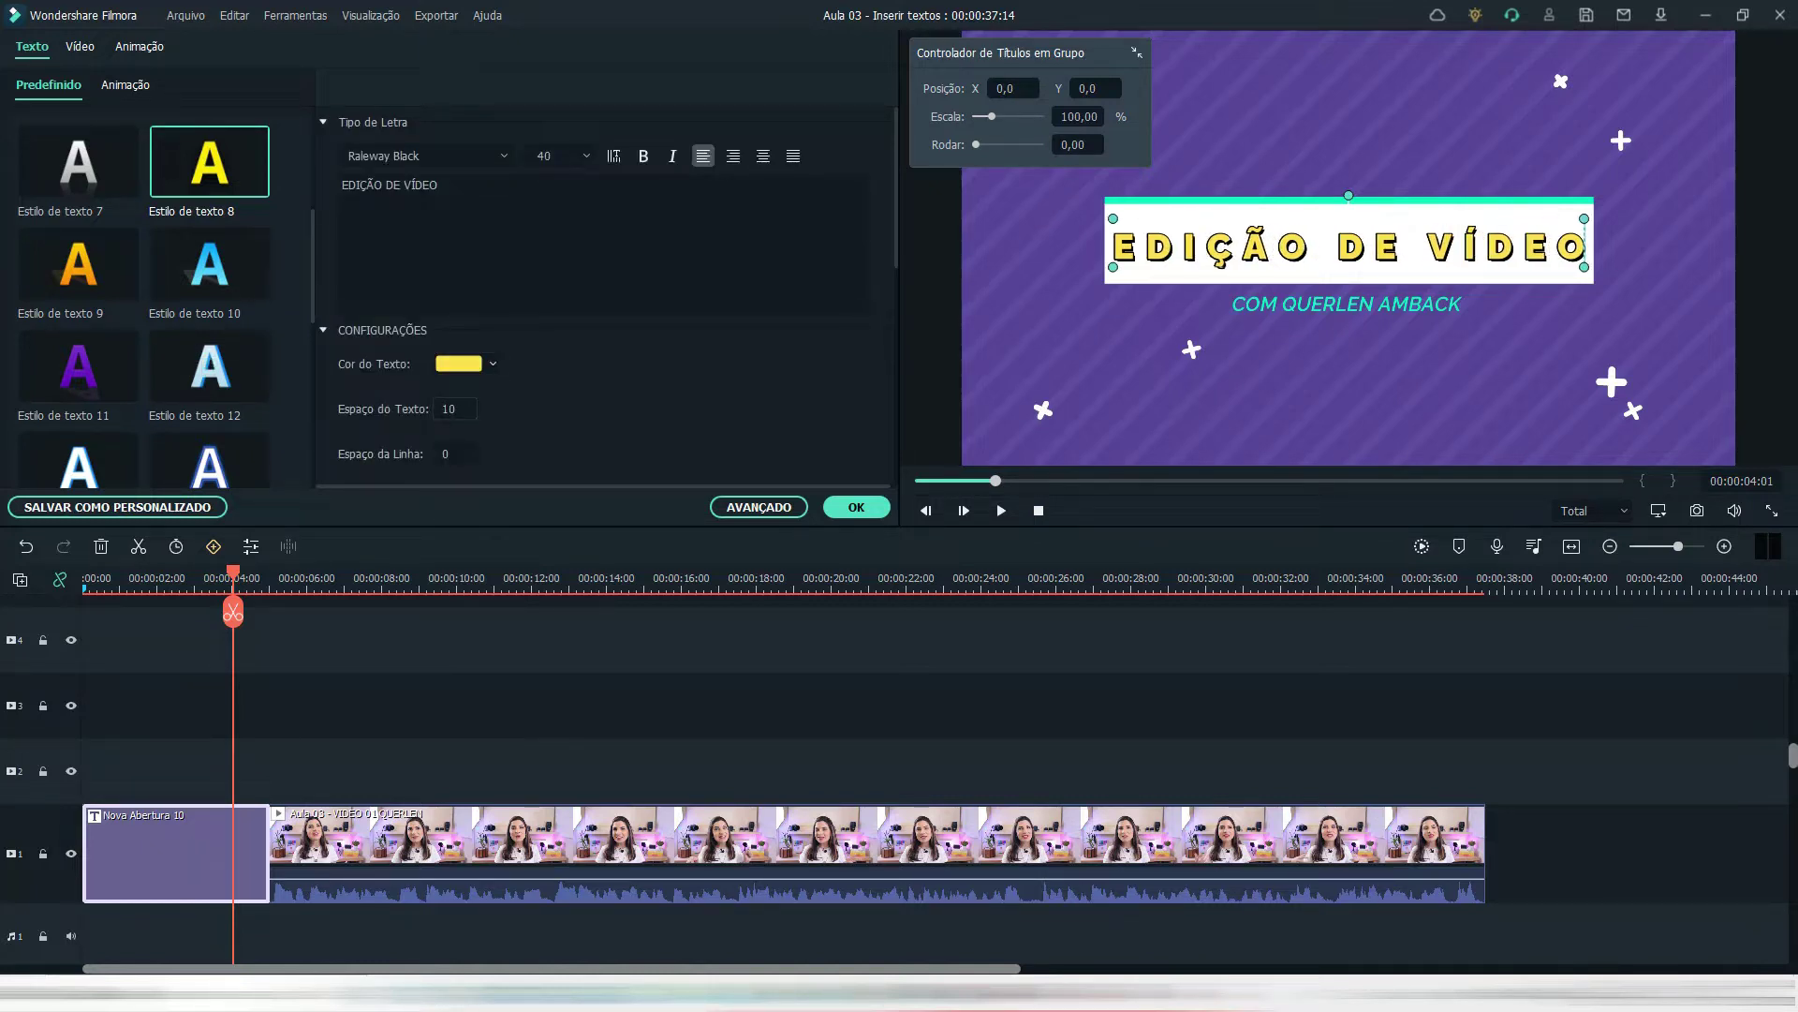
key("BackSpace")
type("3")
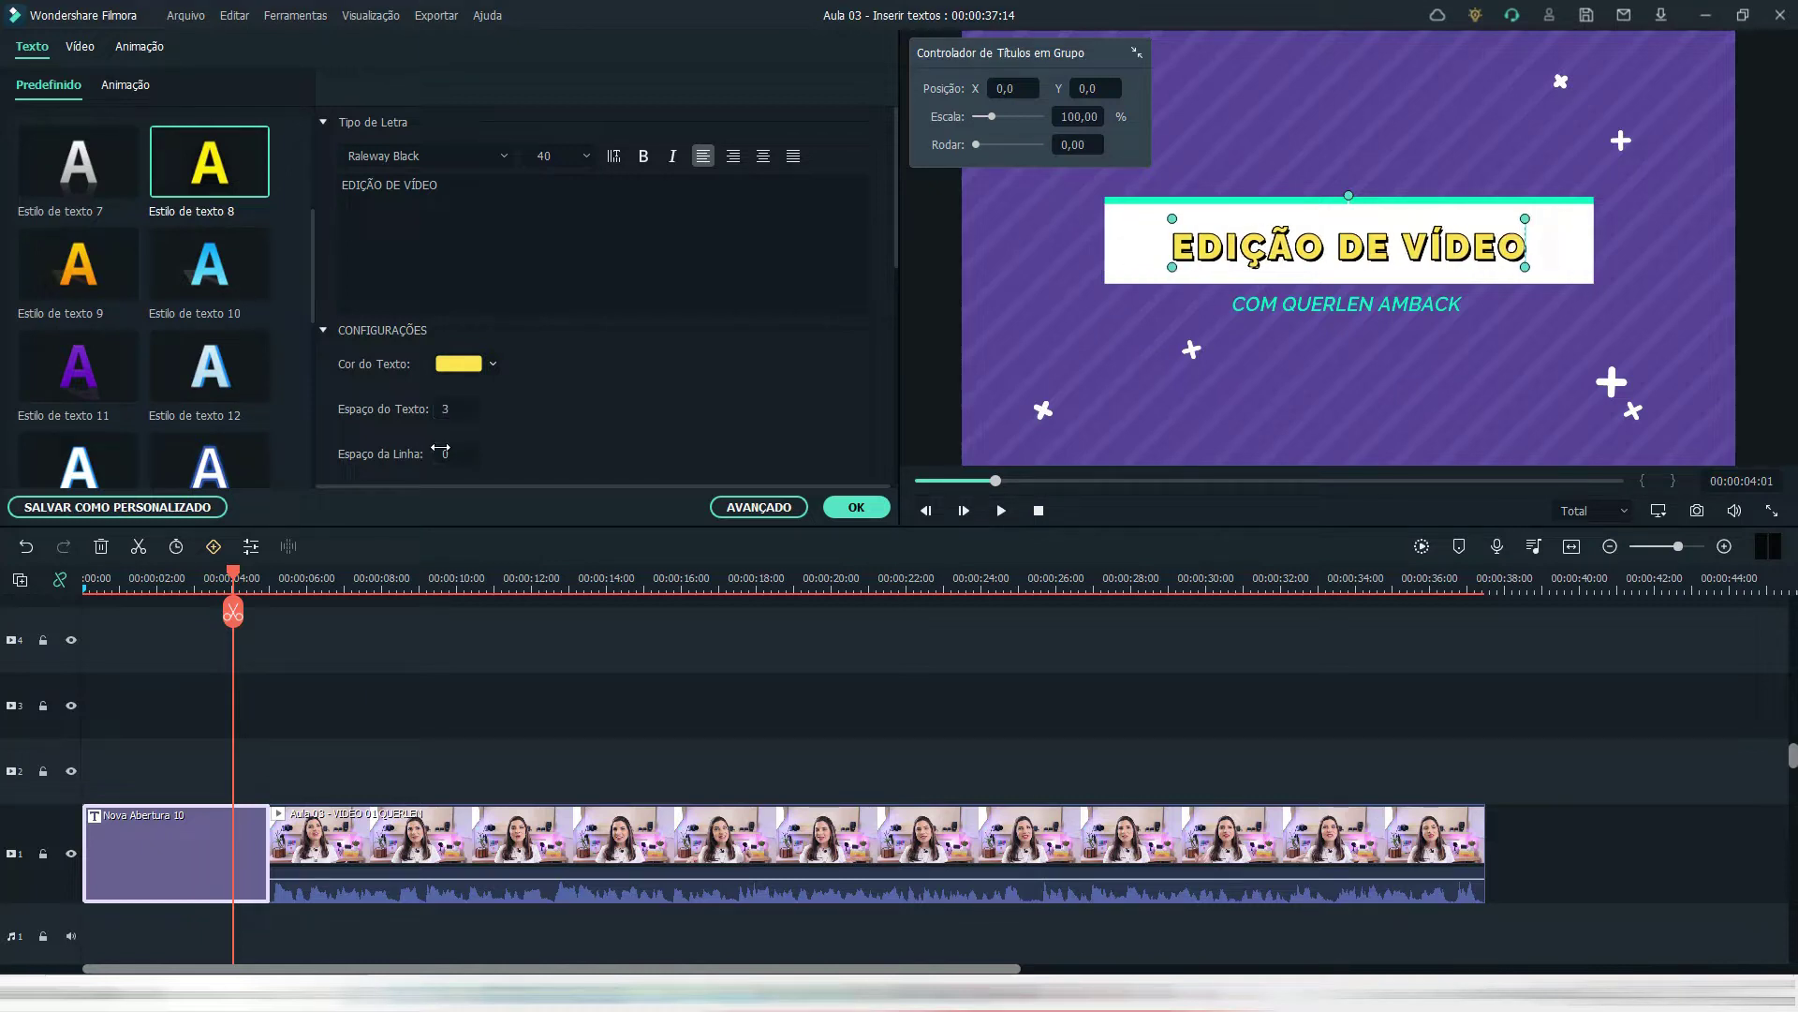
left_click(443, 450)
scroll(450, 393, "down", 5)
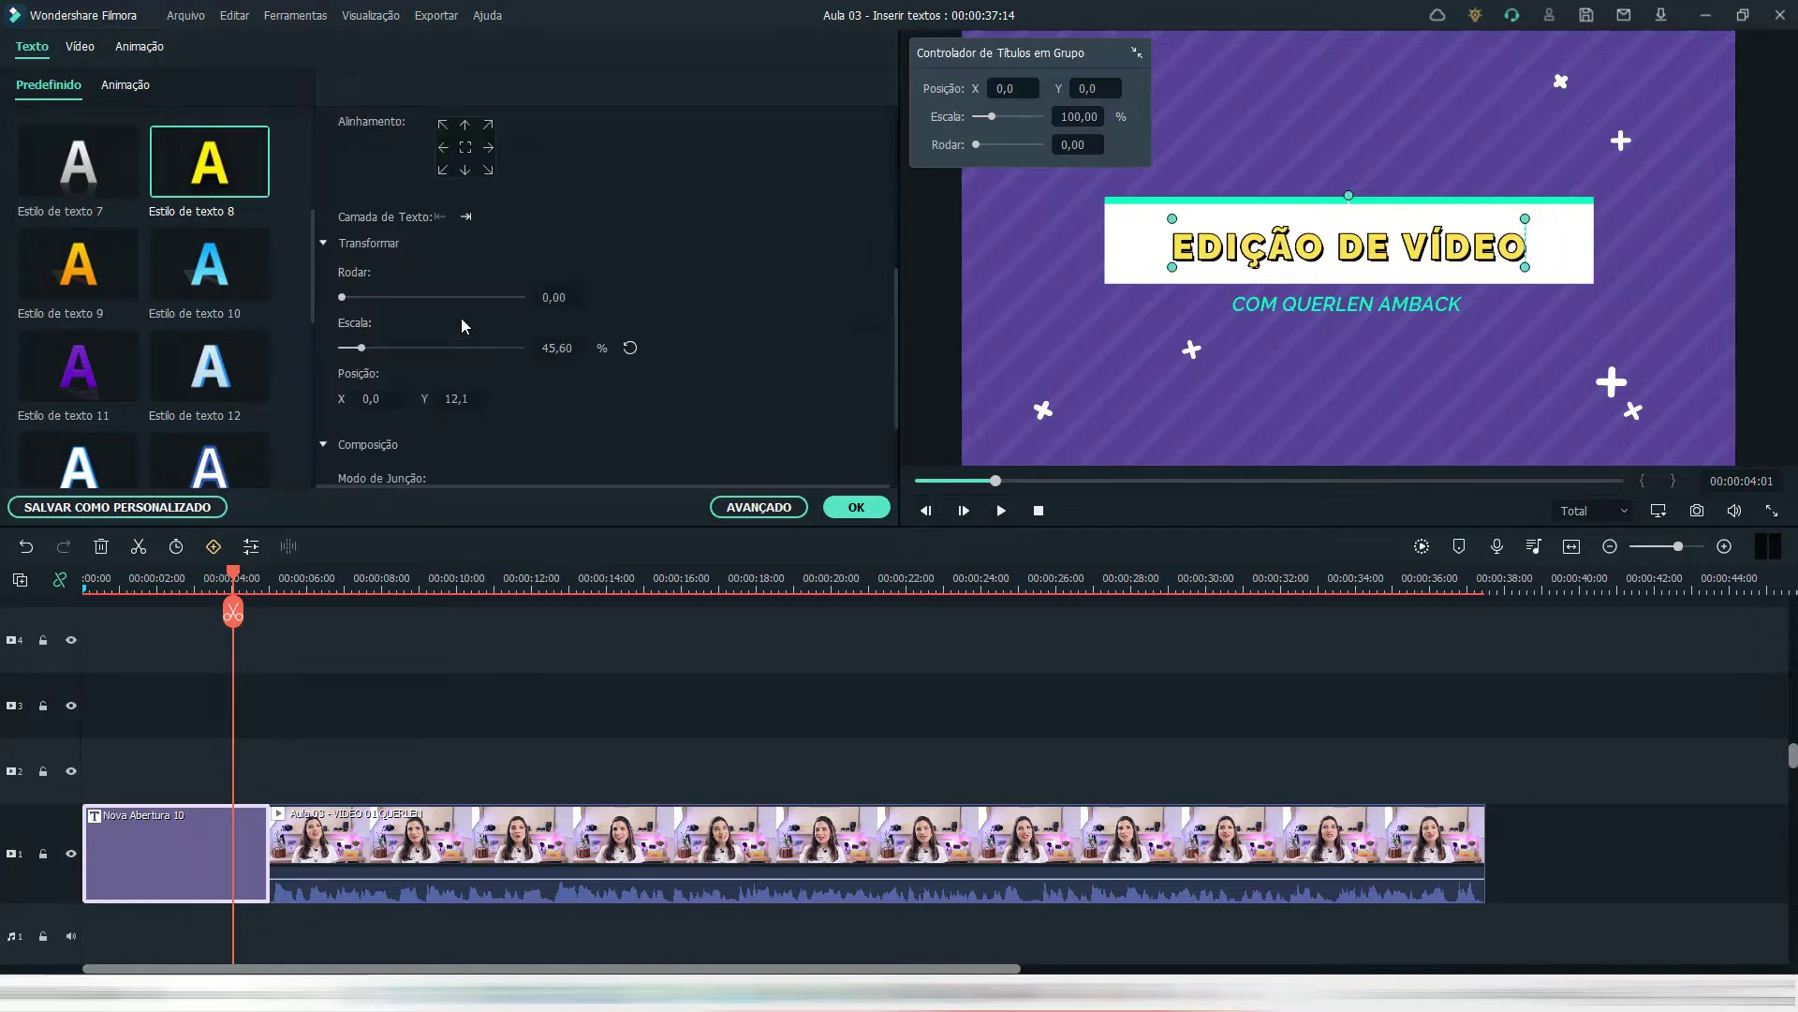
scroll(463, 330, "up", 5)
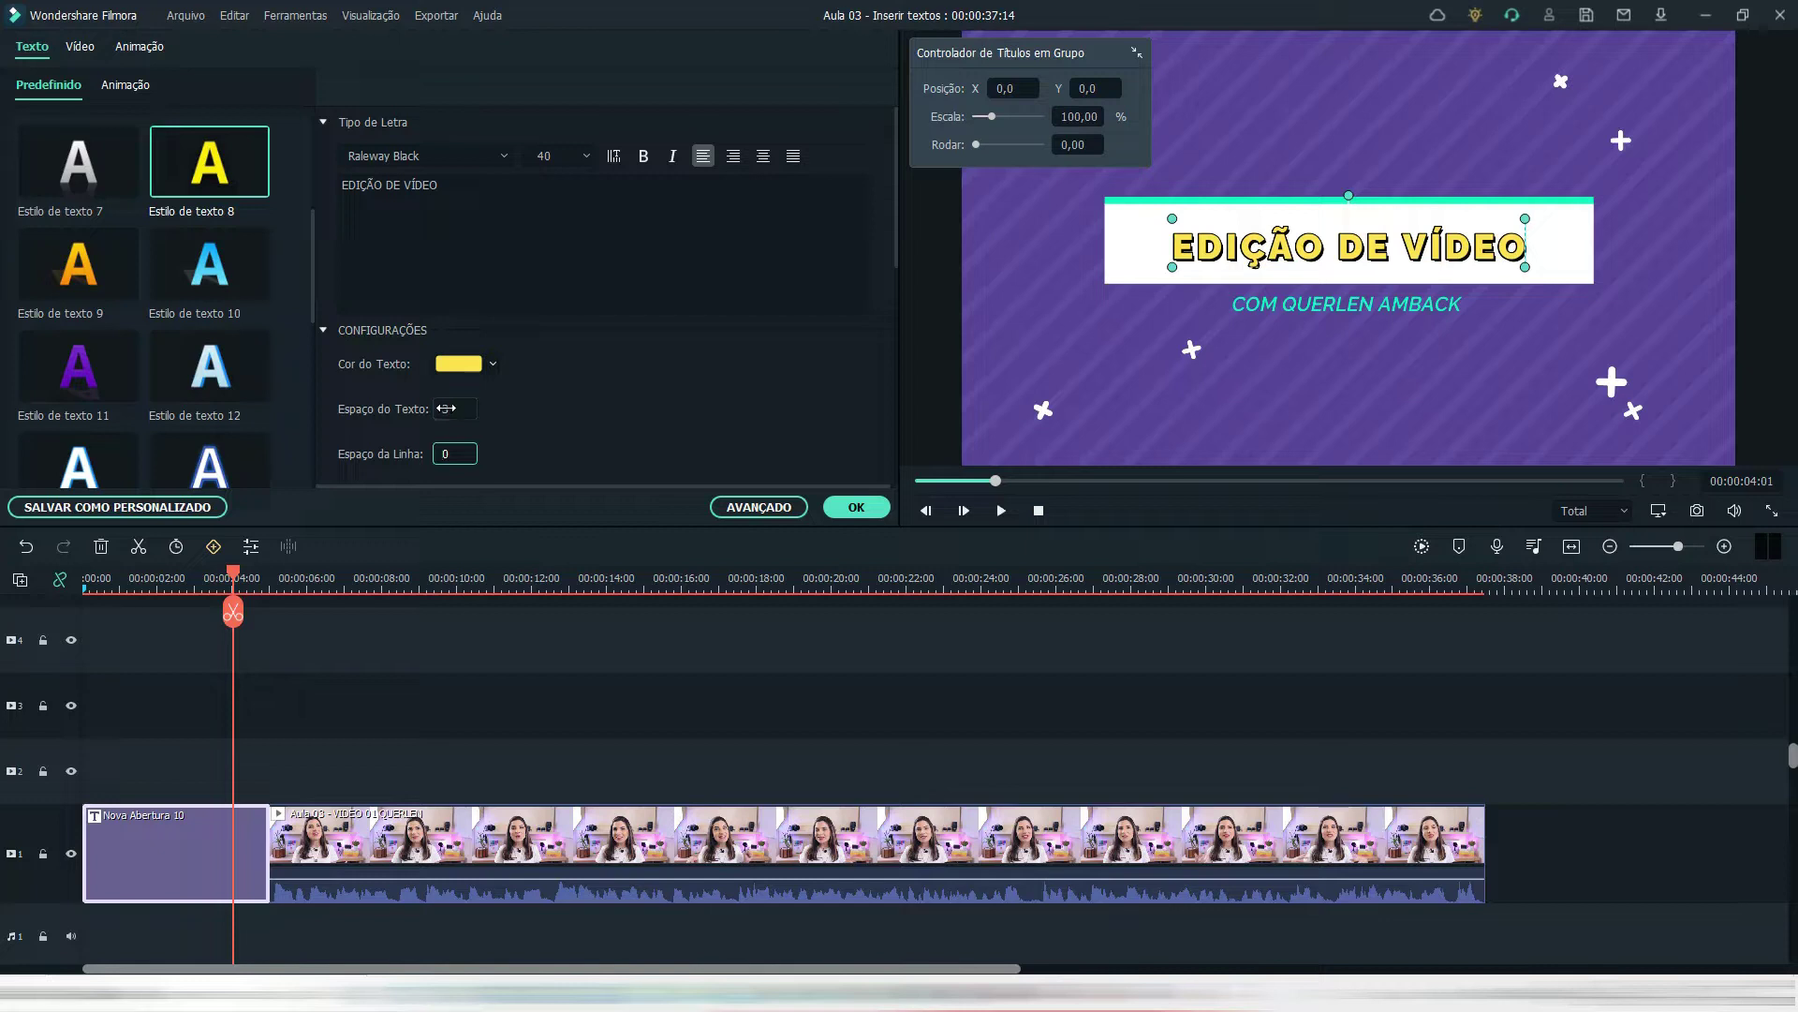
scroll(444, 441, "down", 5)
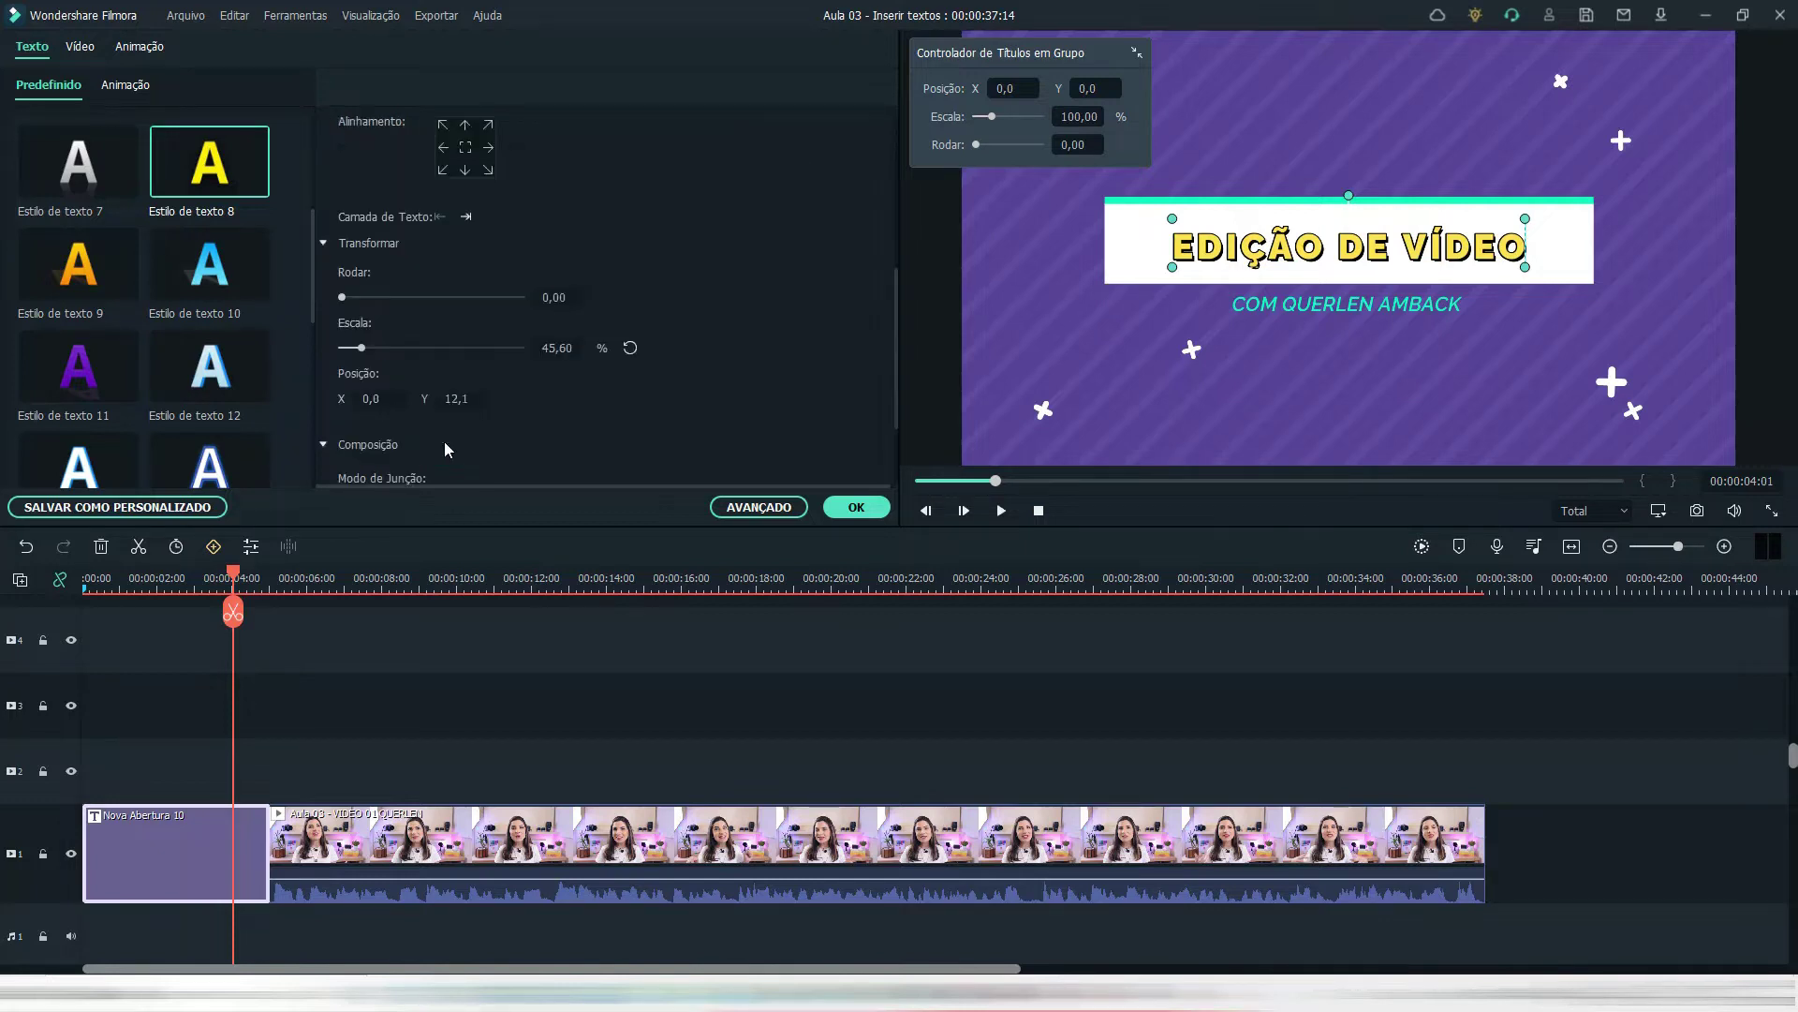
left_click_drag(343, 298, 364, 348)
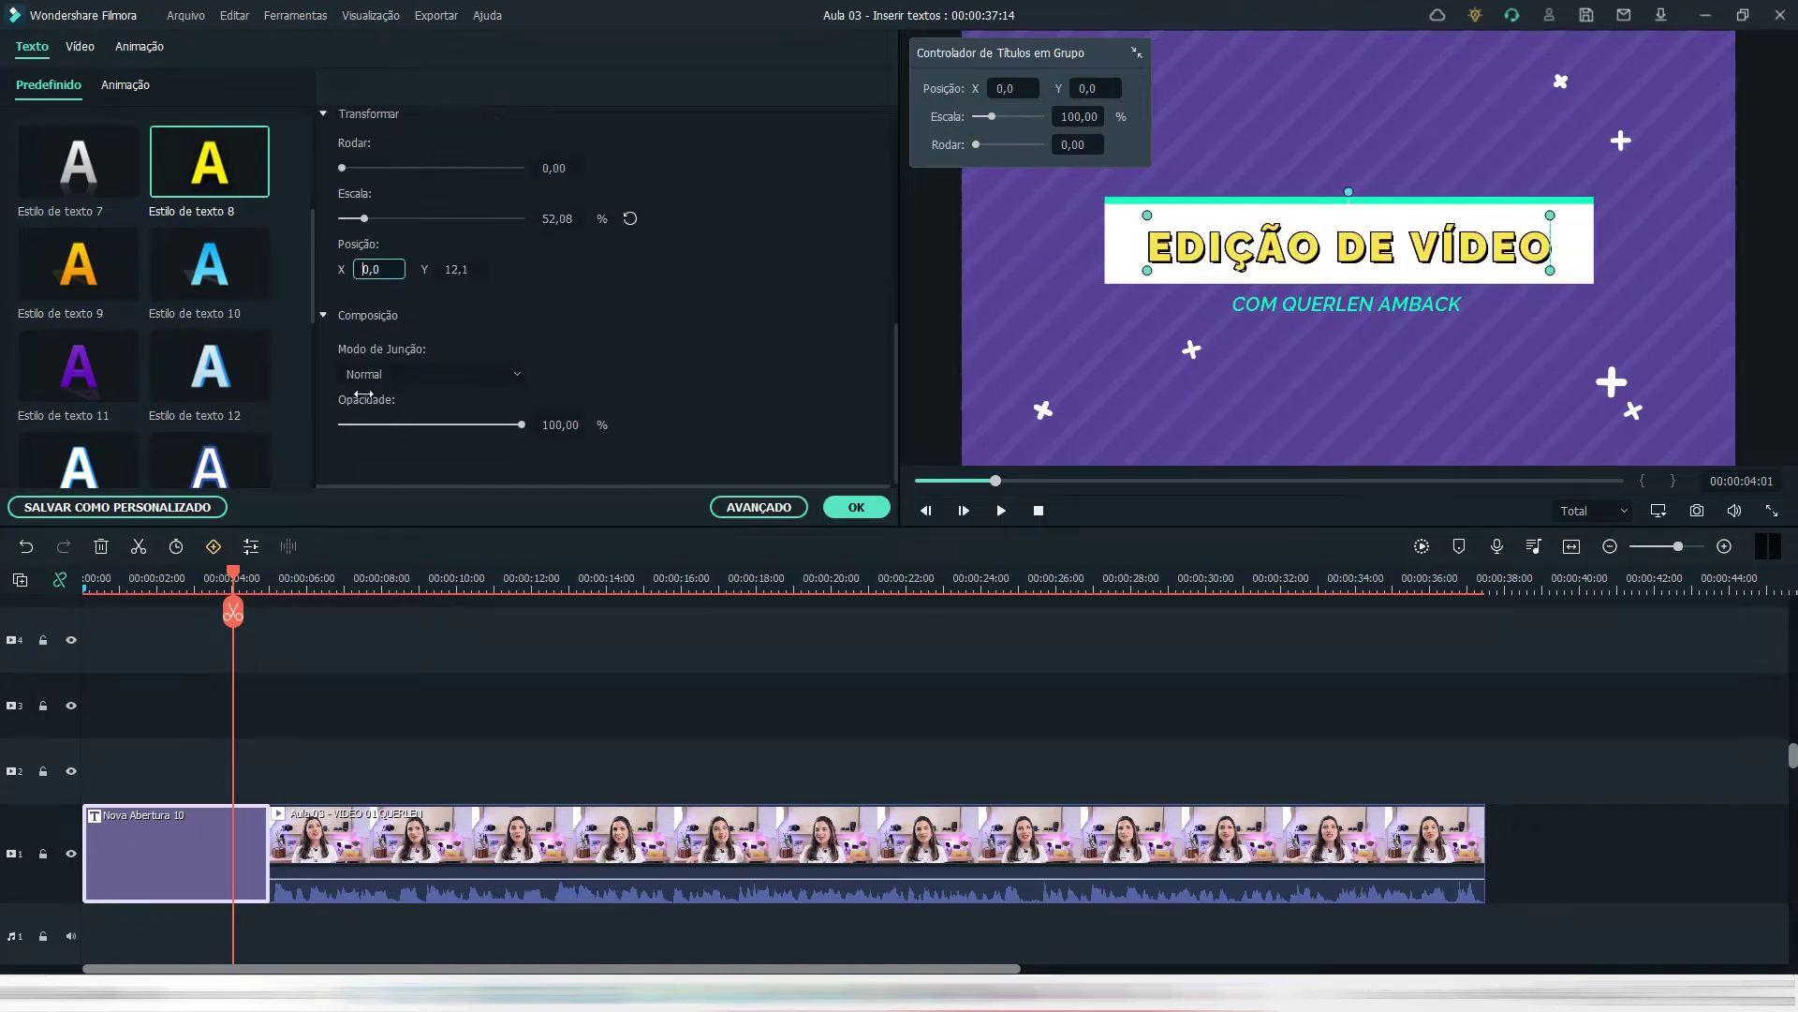
- Apply the Baixo Cima 2 animation to the title after previewing Estilo Ondulado
left_click(126, 84)
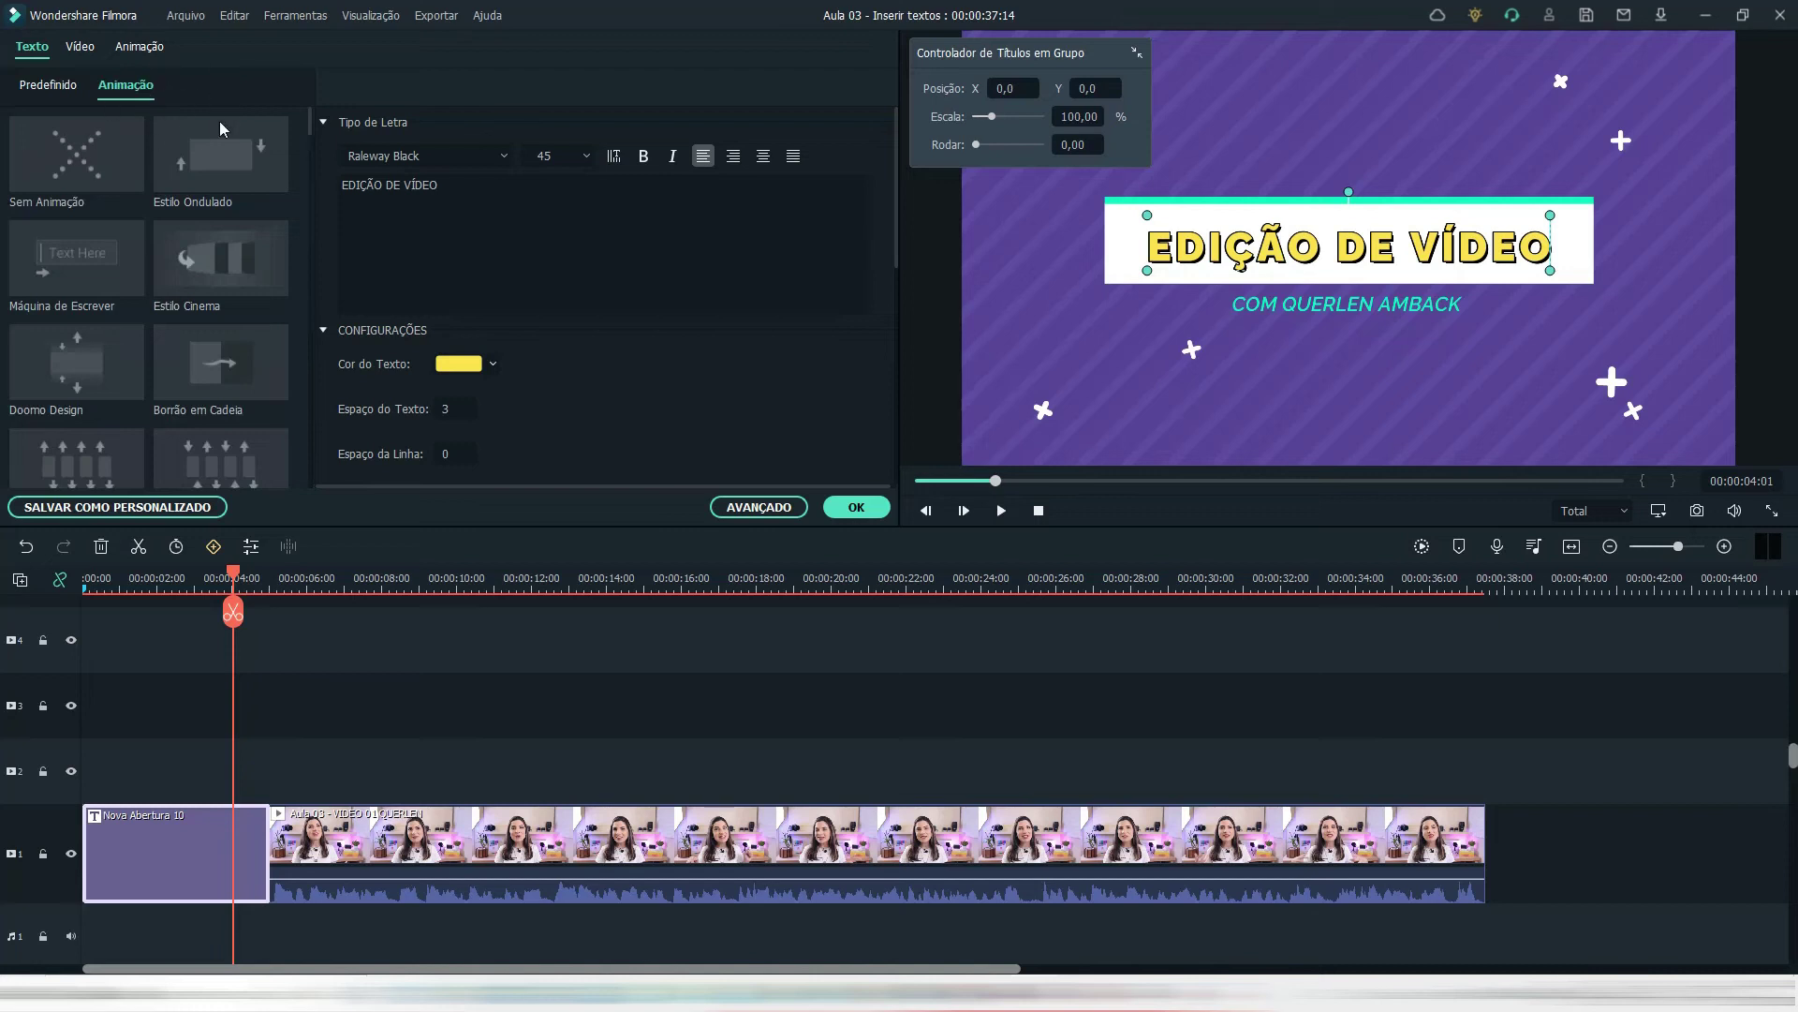
left_click(110, 154)
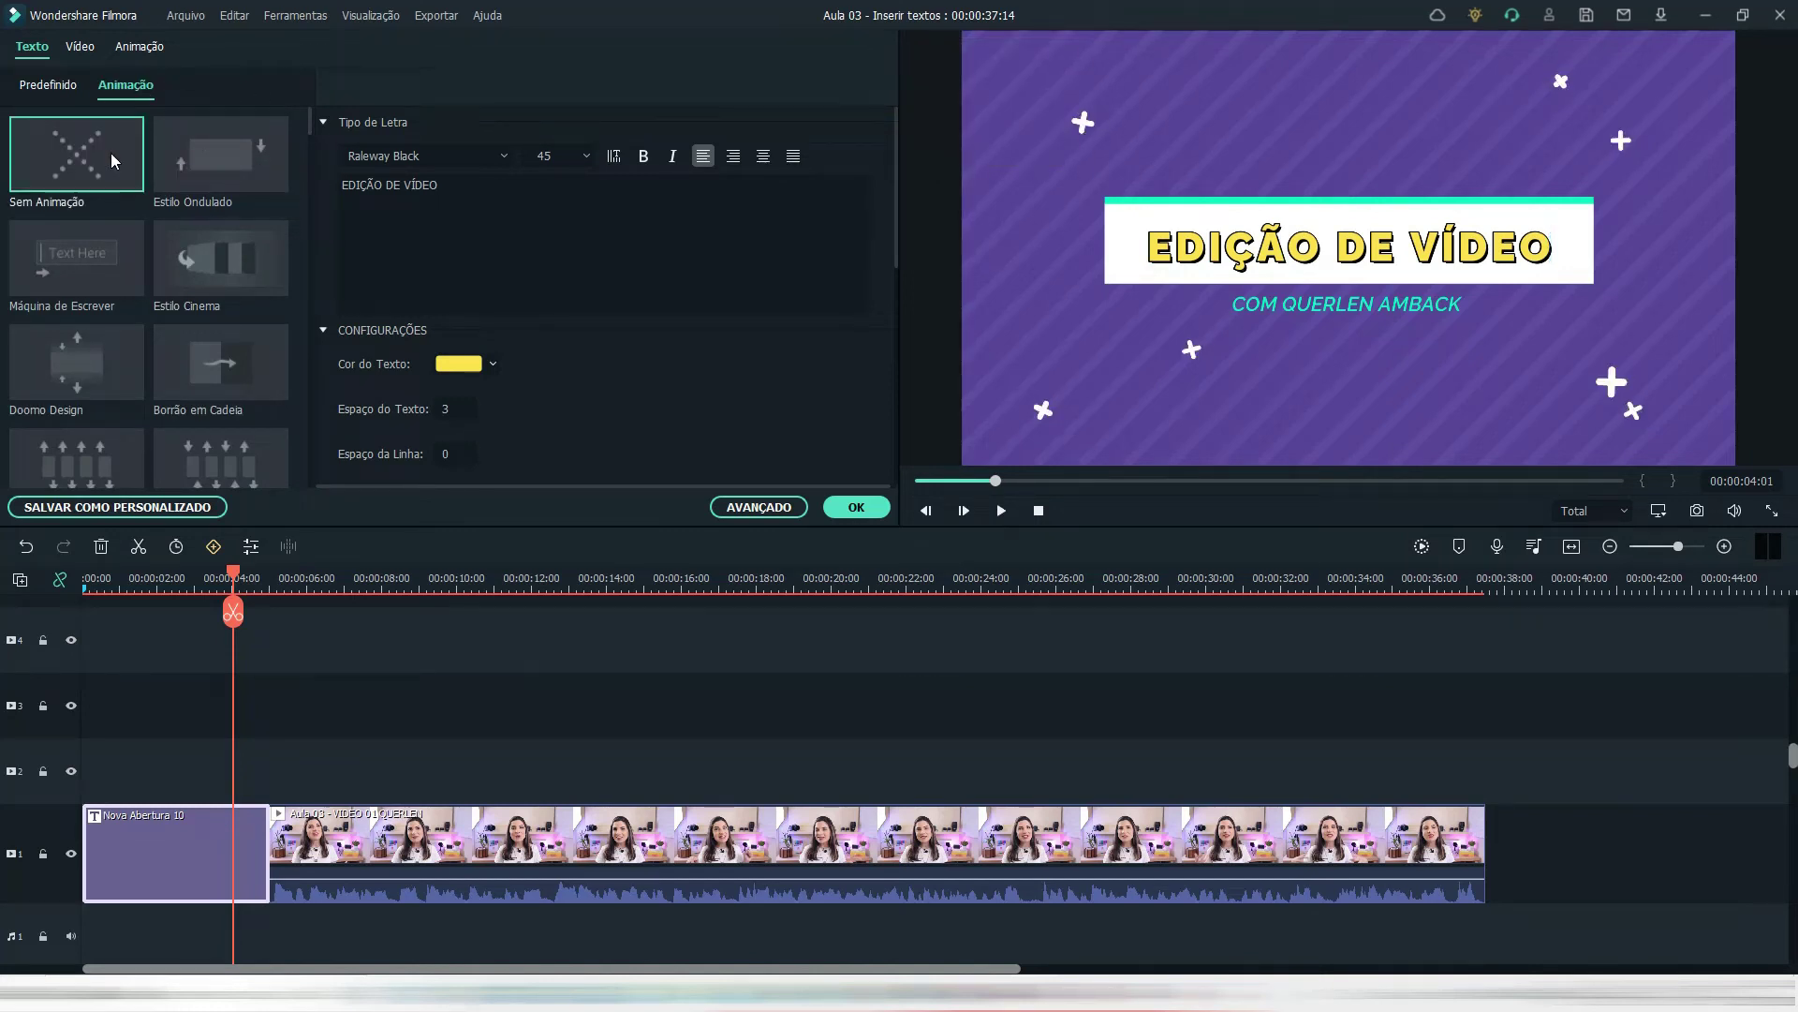
left_click(234, 178)
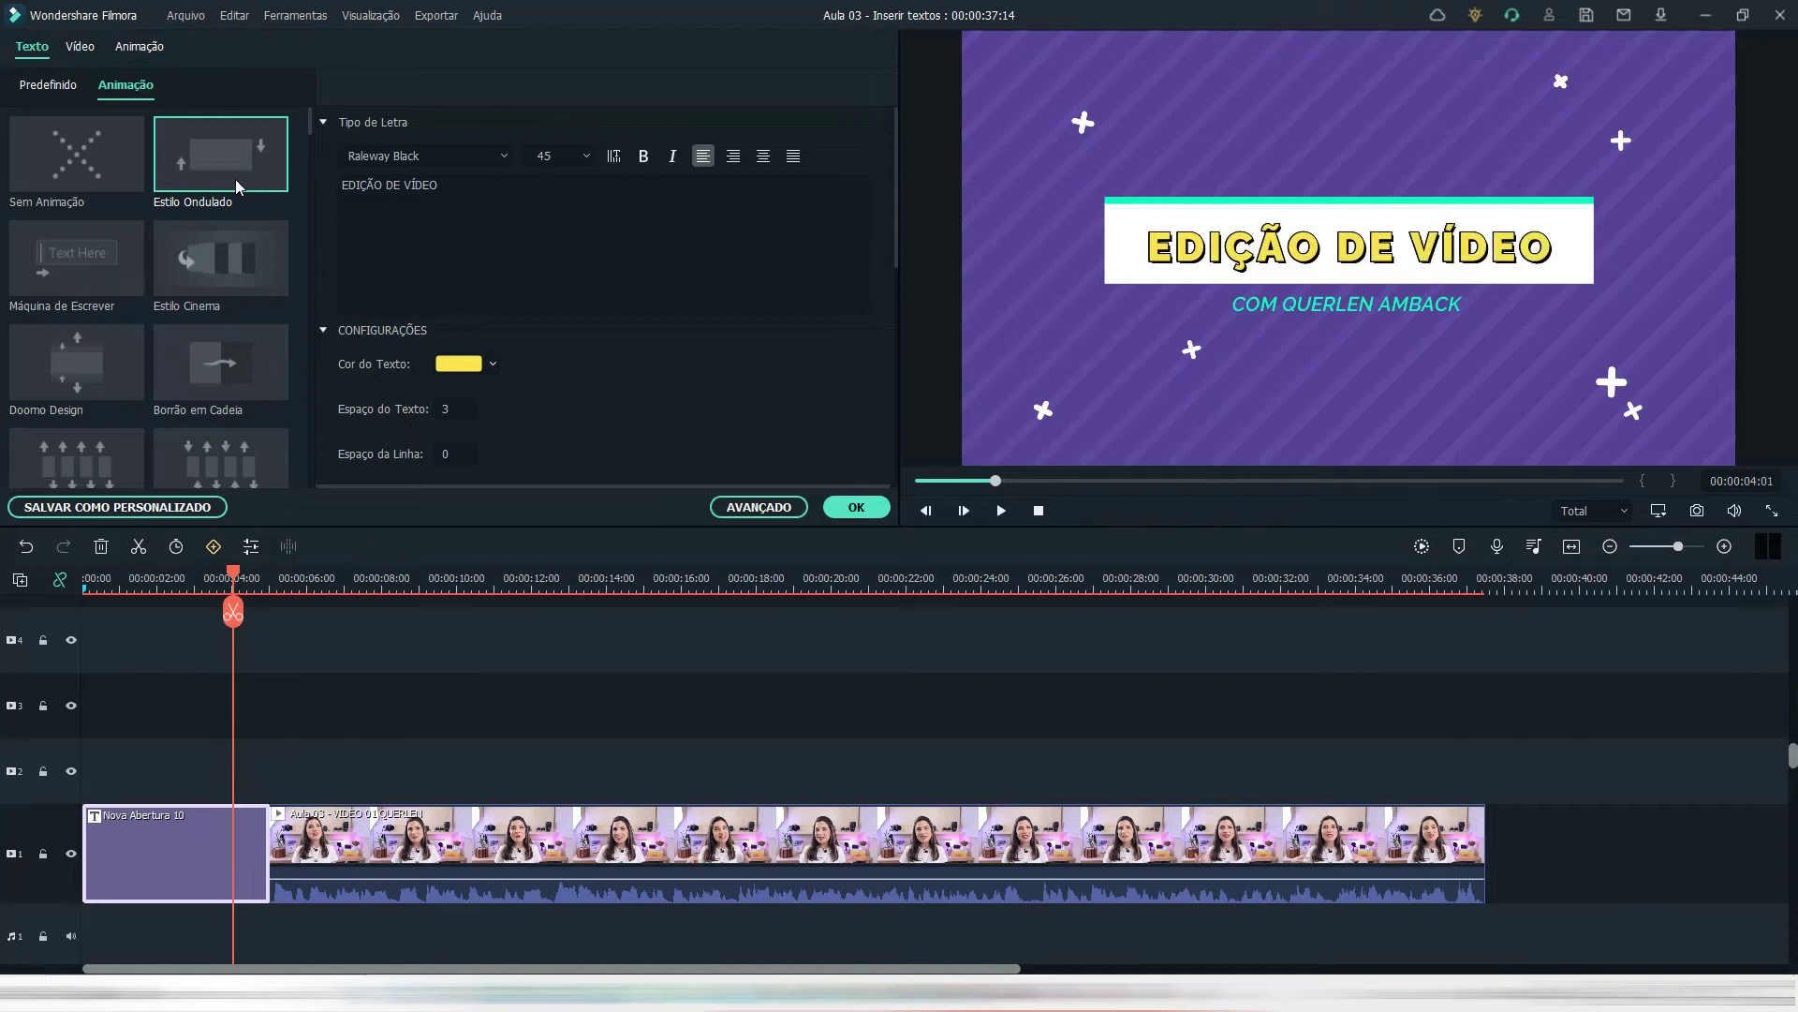
scroll(126, 339, "down", 5)
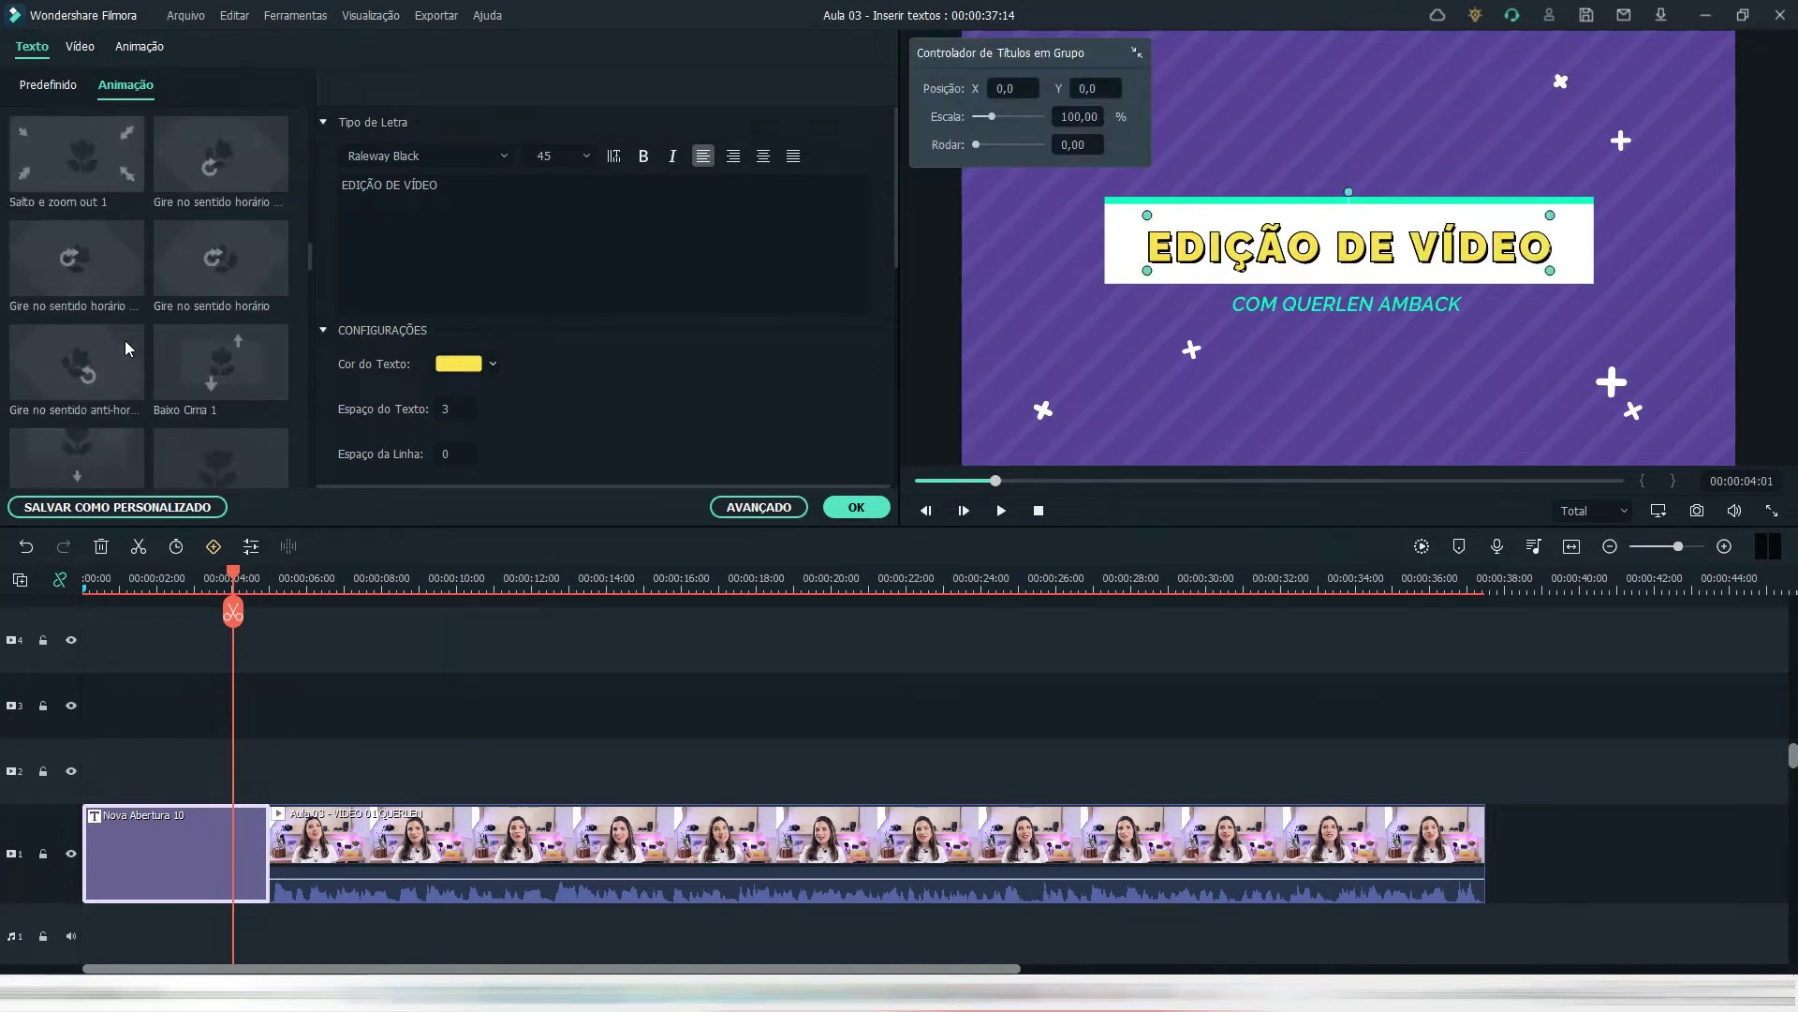
scroll(125, 340, "down", 5)
left_click(109, 161)
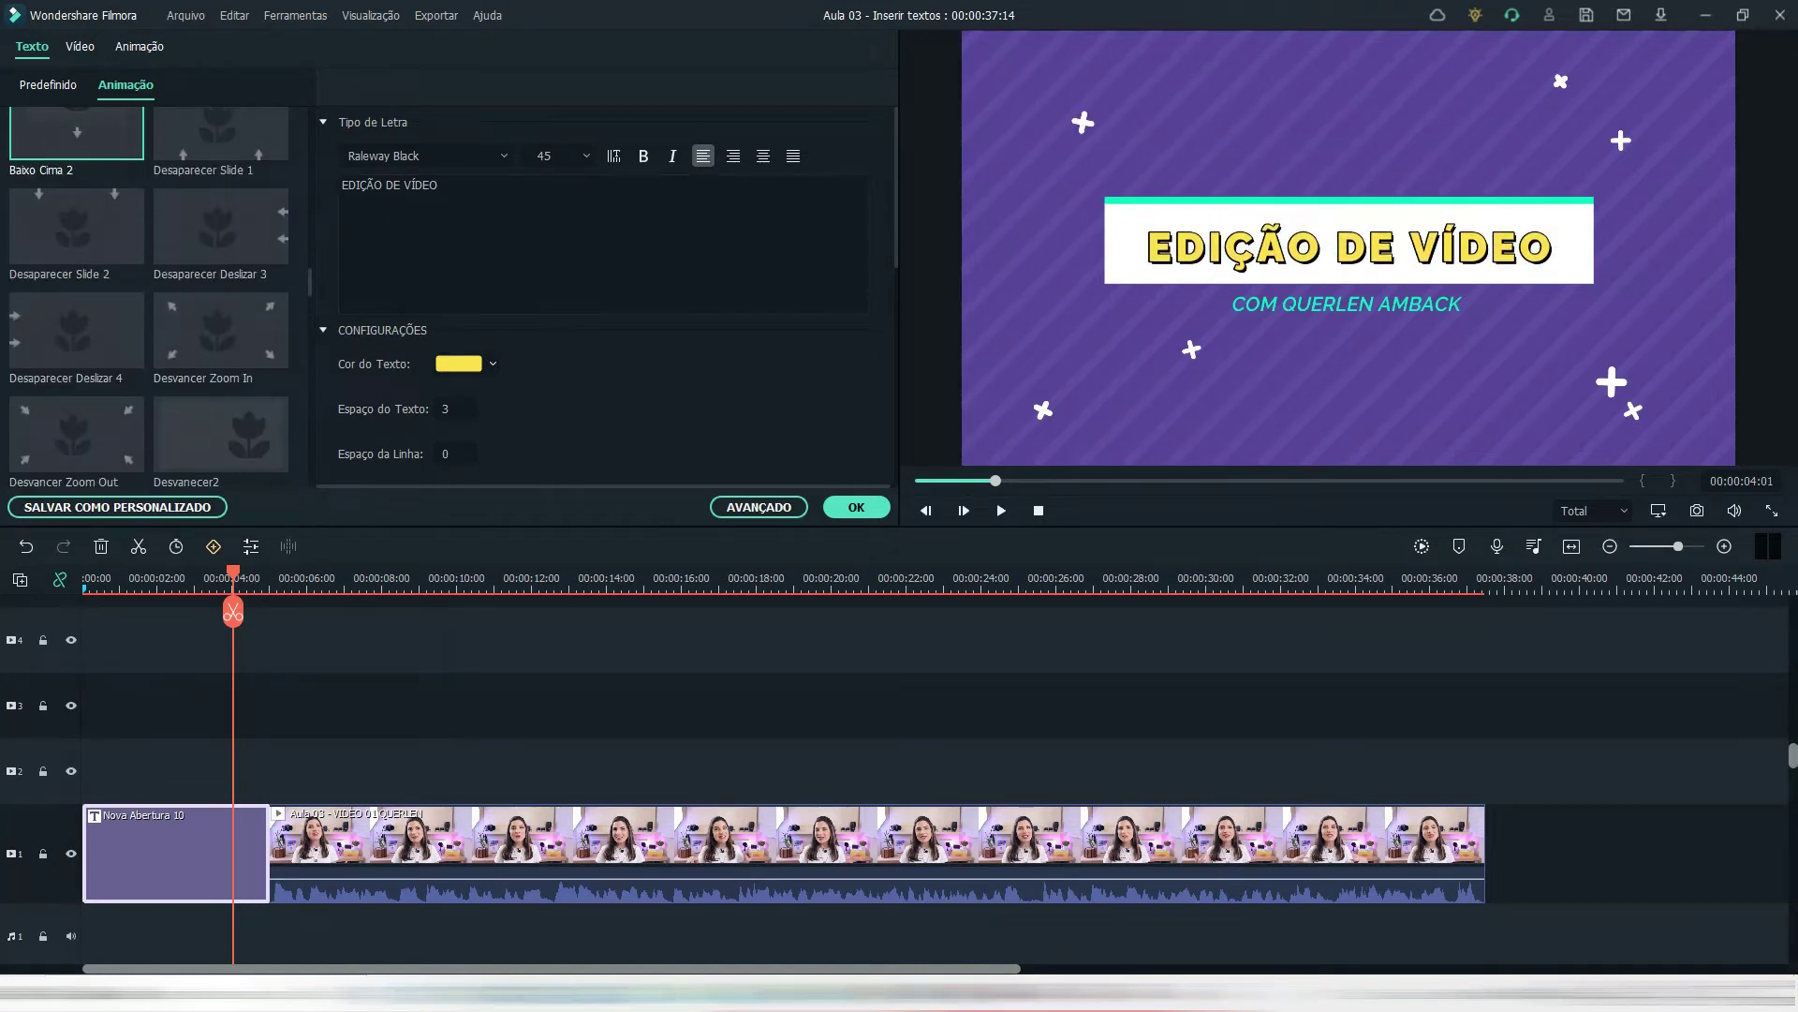
- In advanced text editing, try yellow as the subtitle's fill colour
left_click(749, 507)
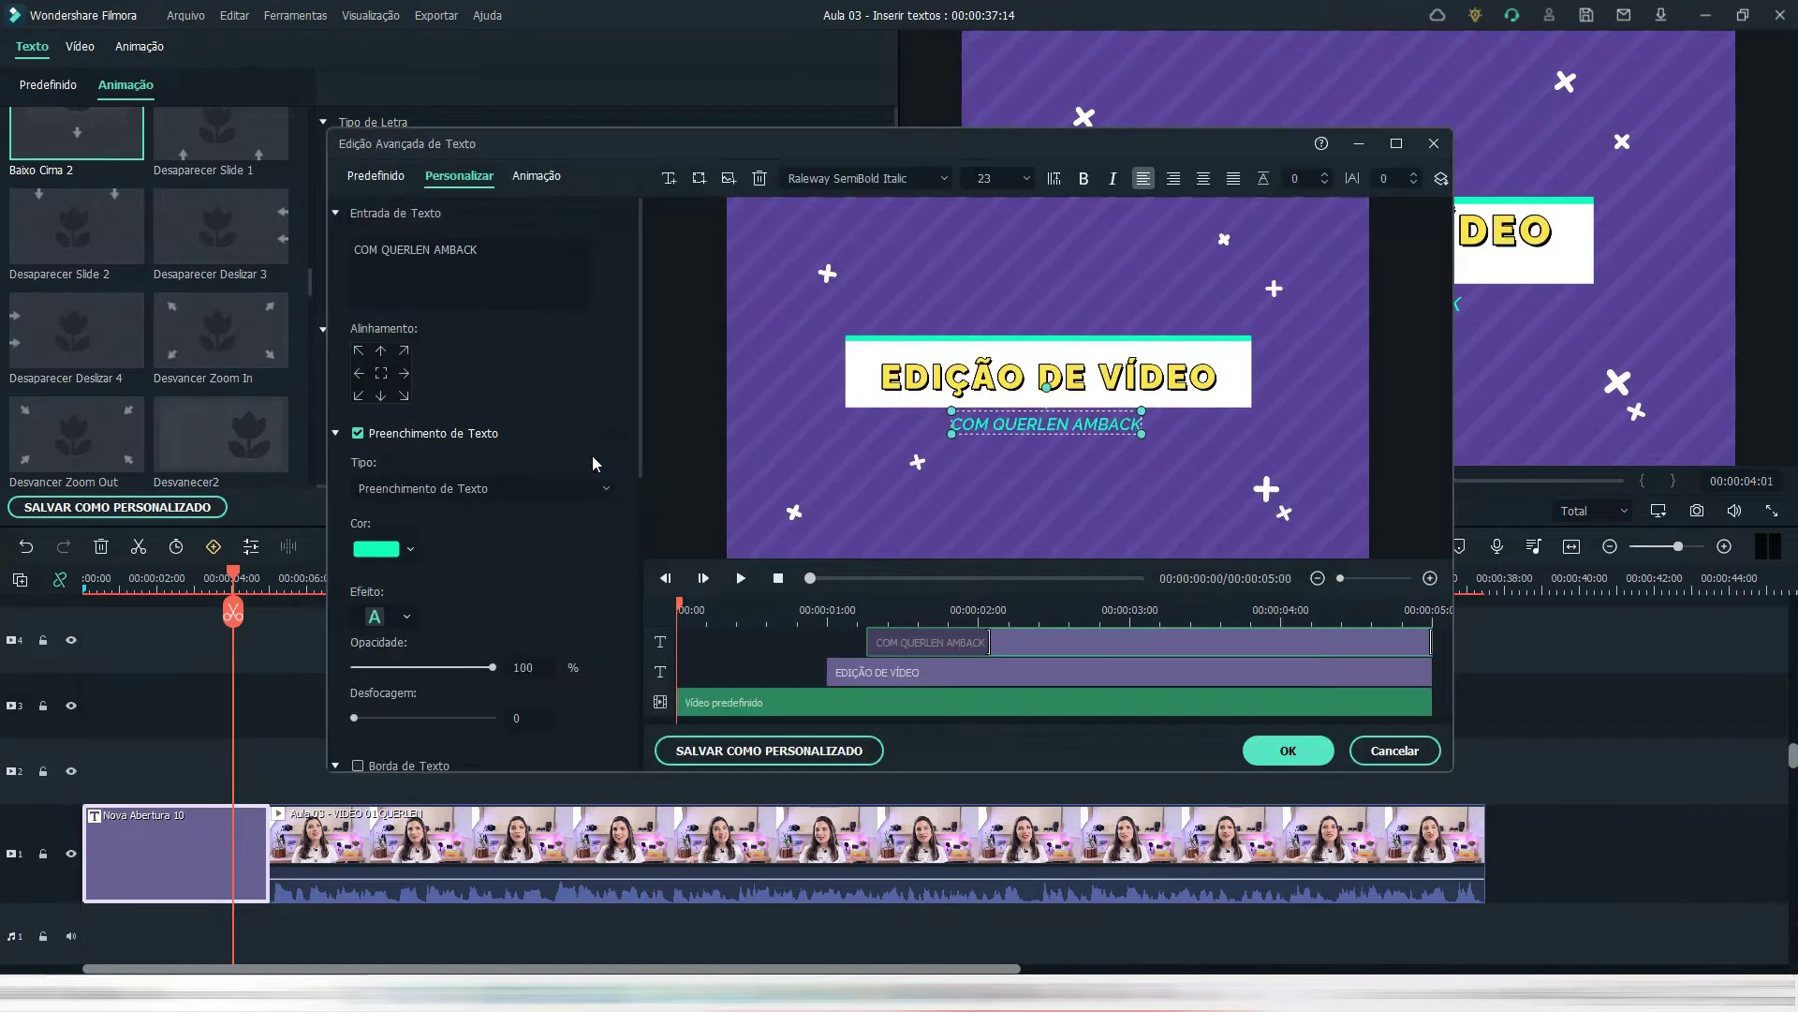
scroll(554, 448, "down", 1)
scroll(553, 448, "down", 1)
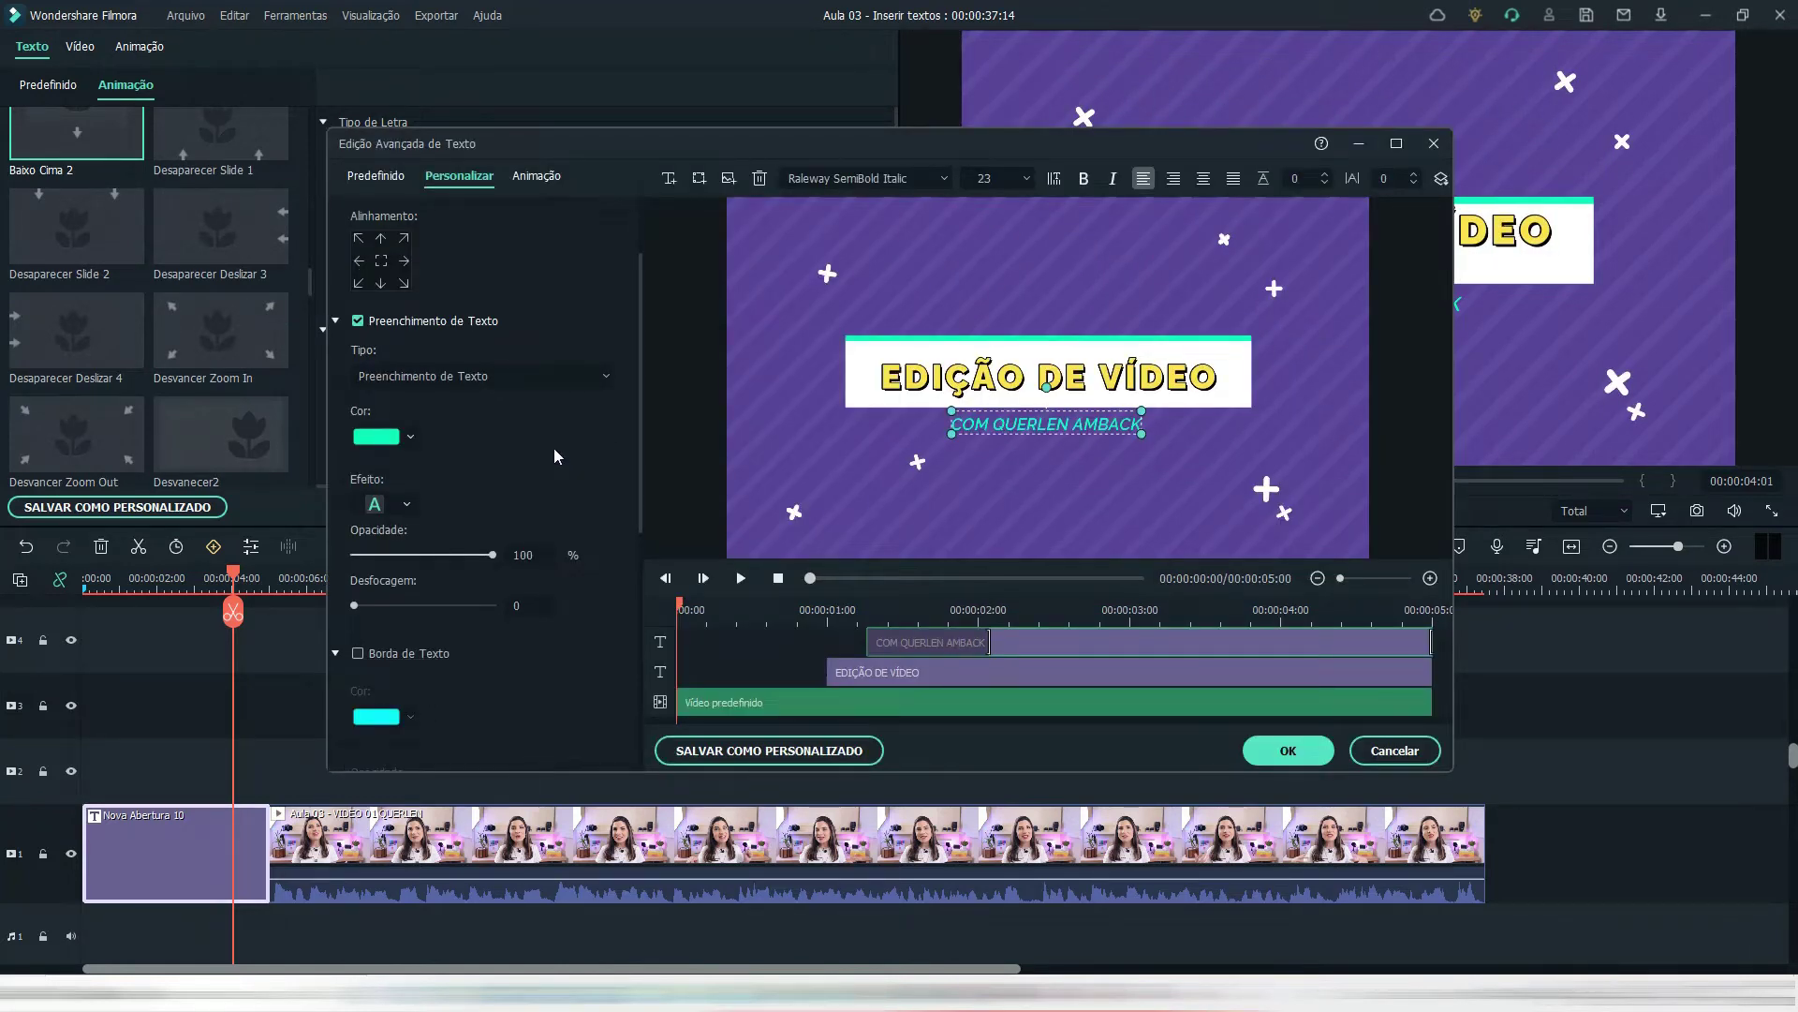
key("Tab")
key("Tab")
key("Tab")
left_click(376, 436)
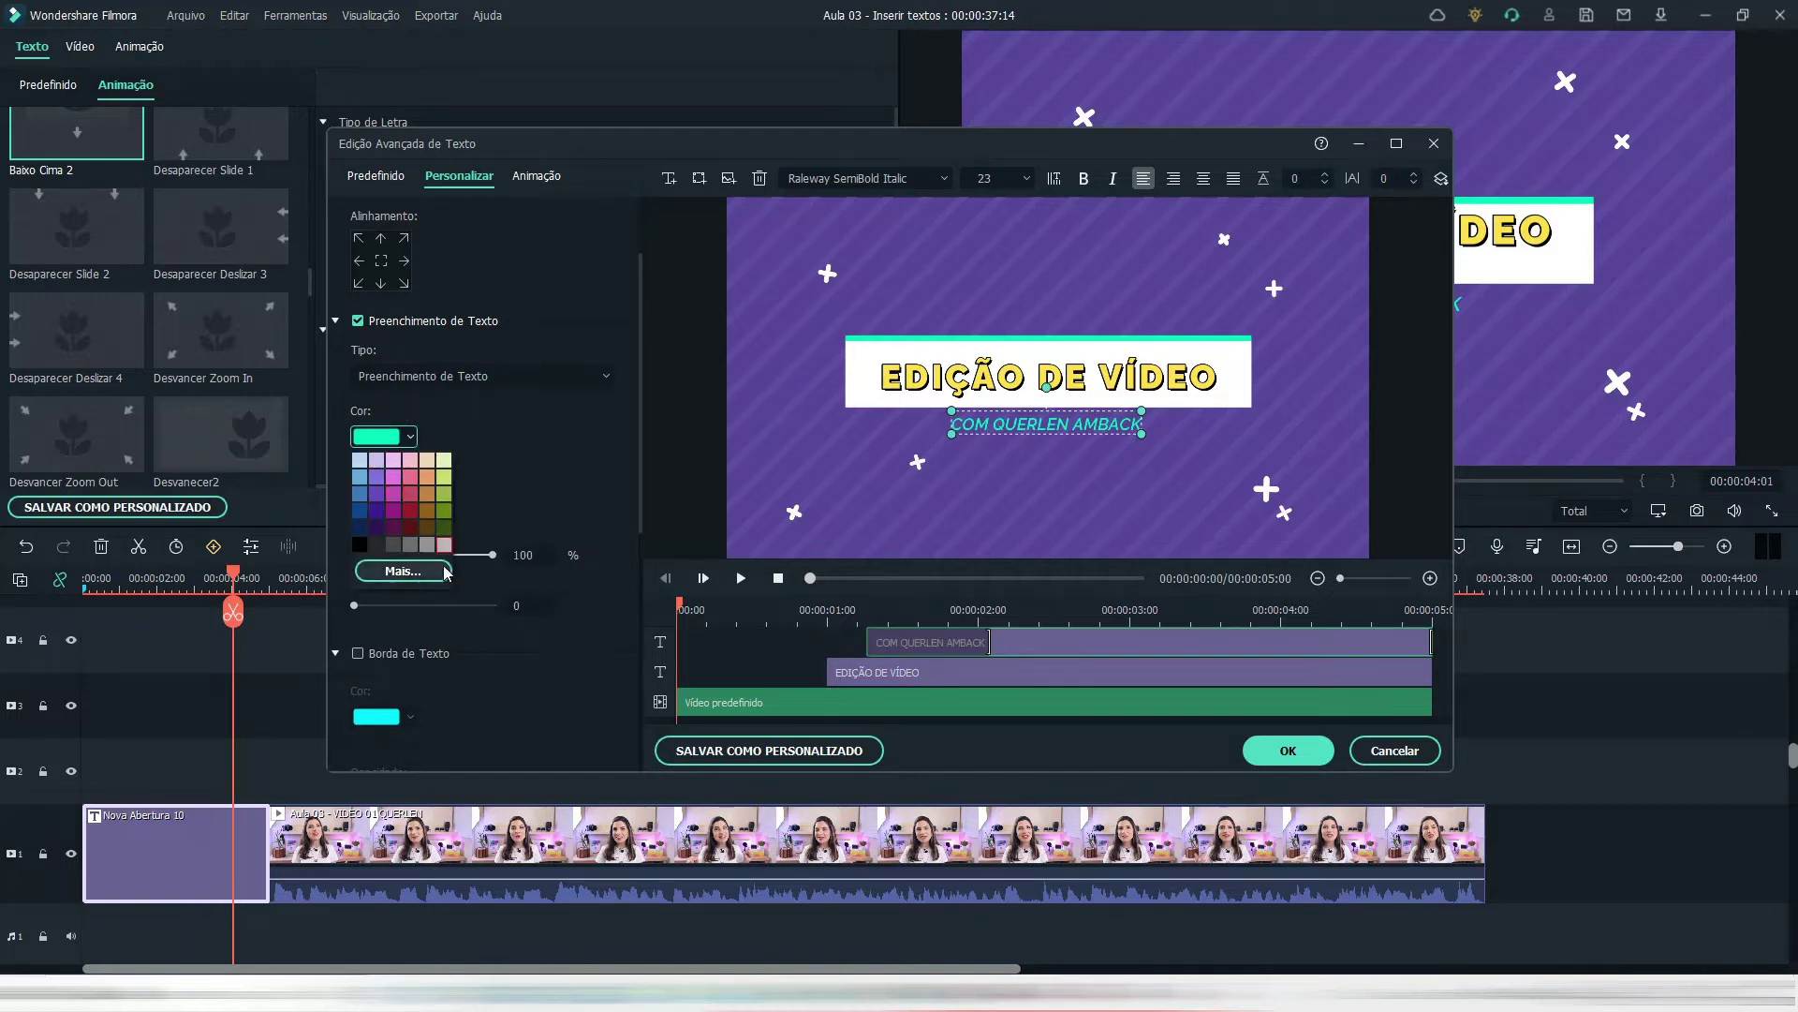
left_click(445, 570)
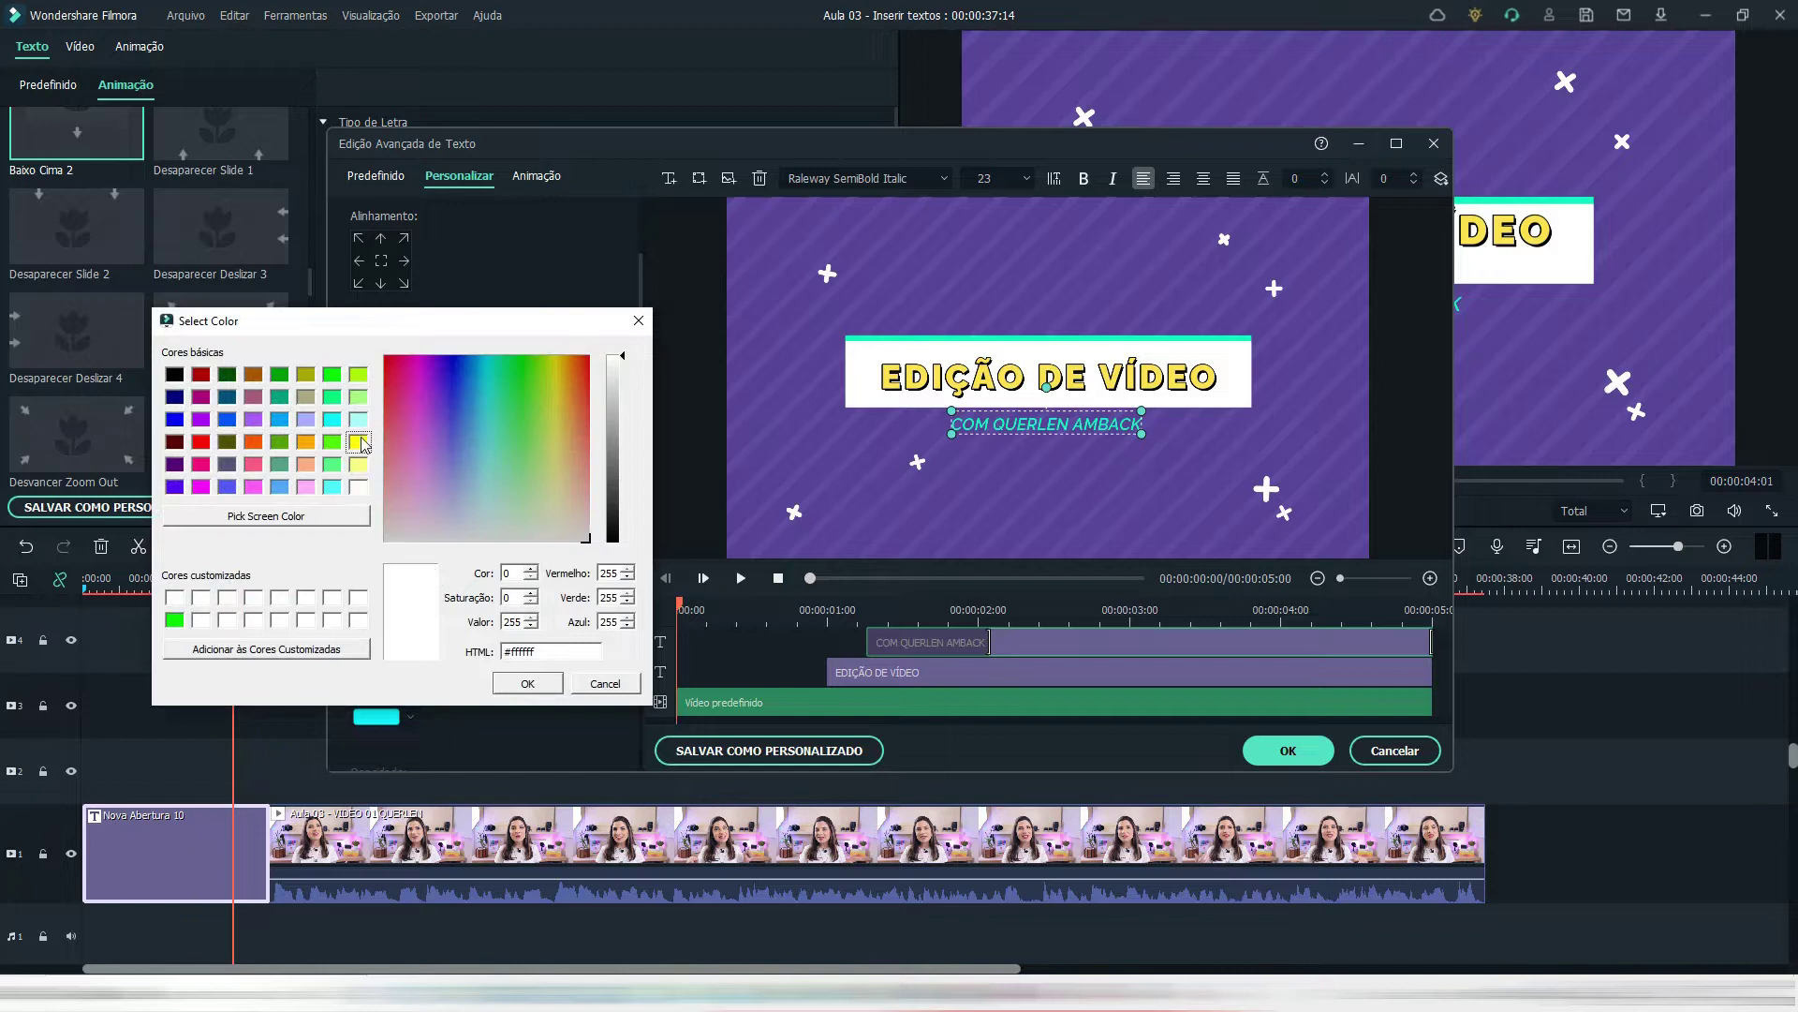
left_click(359, 441)
left_click(556, 686)
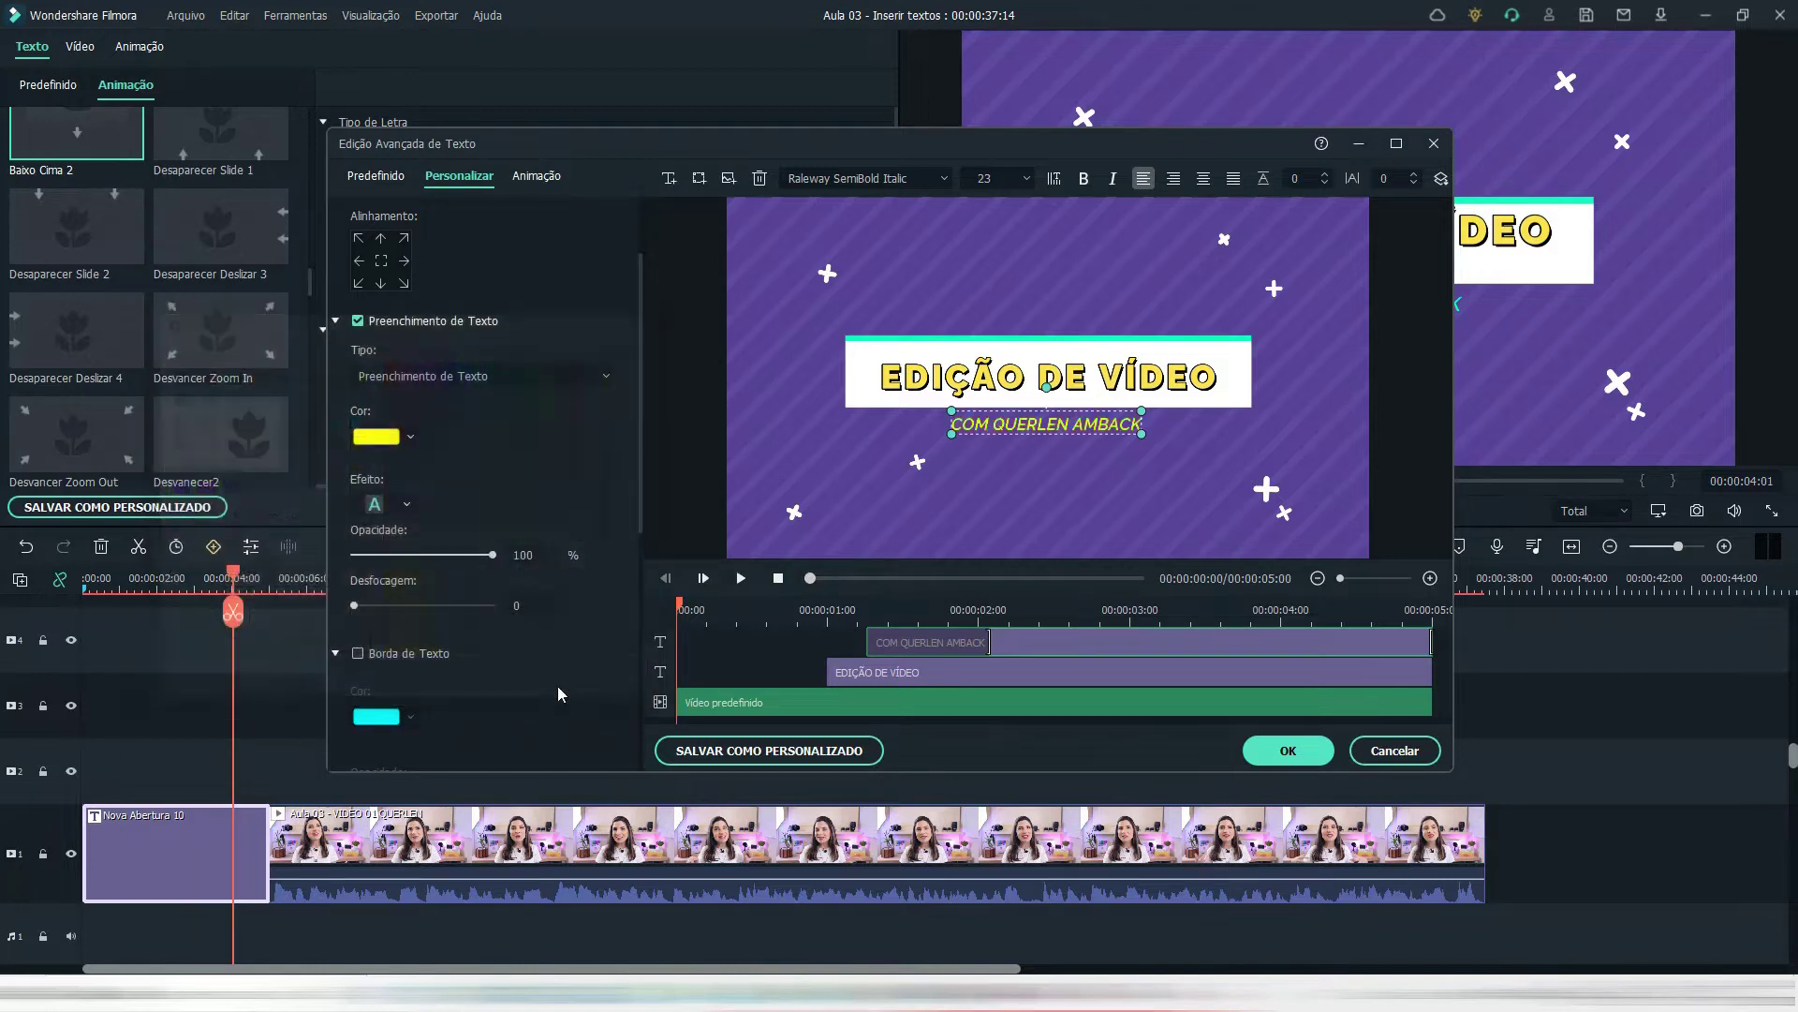
- Sample teal #10ffc1 from the title bar as the subtitle fill and enable the text border
left_click(410, 436)
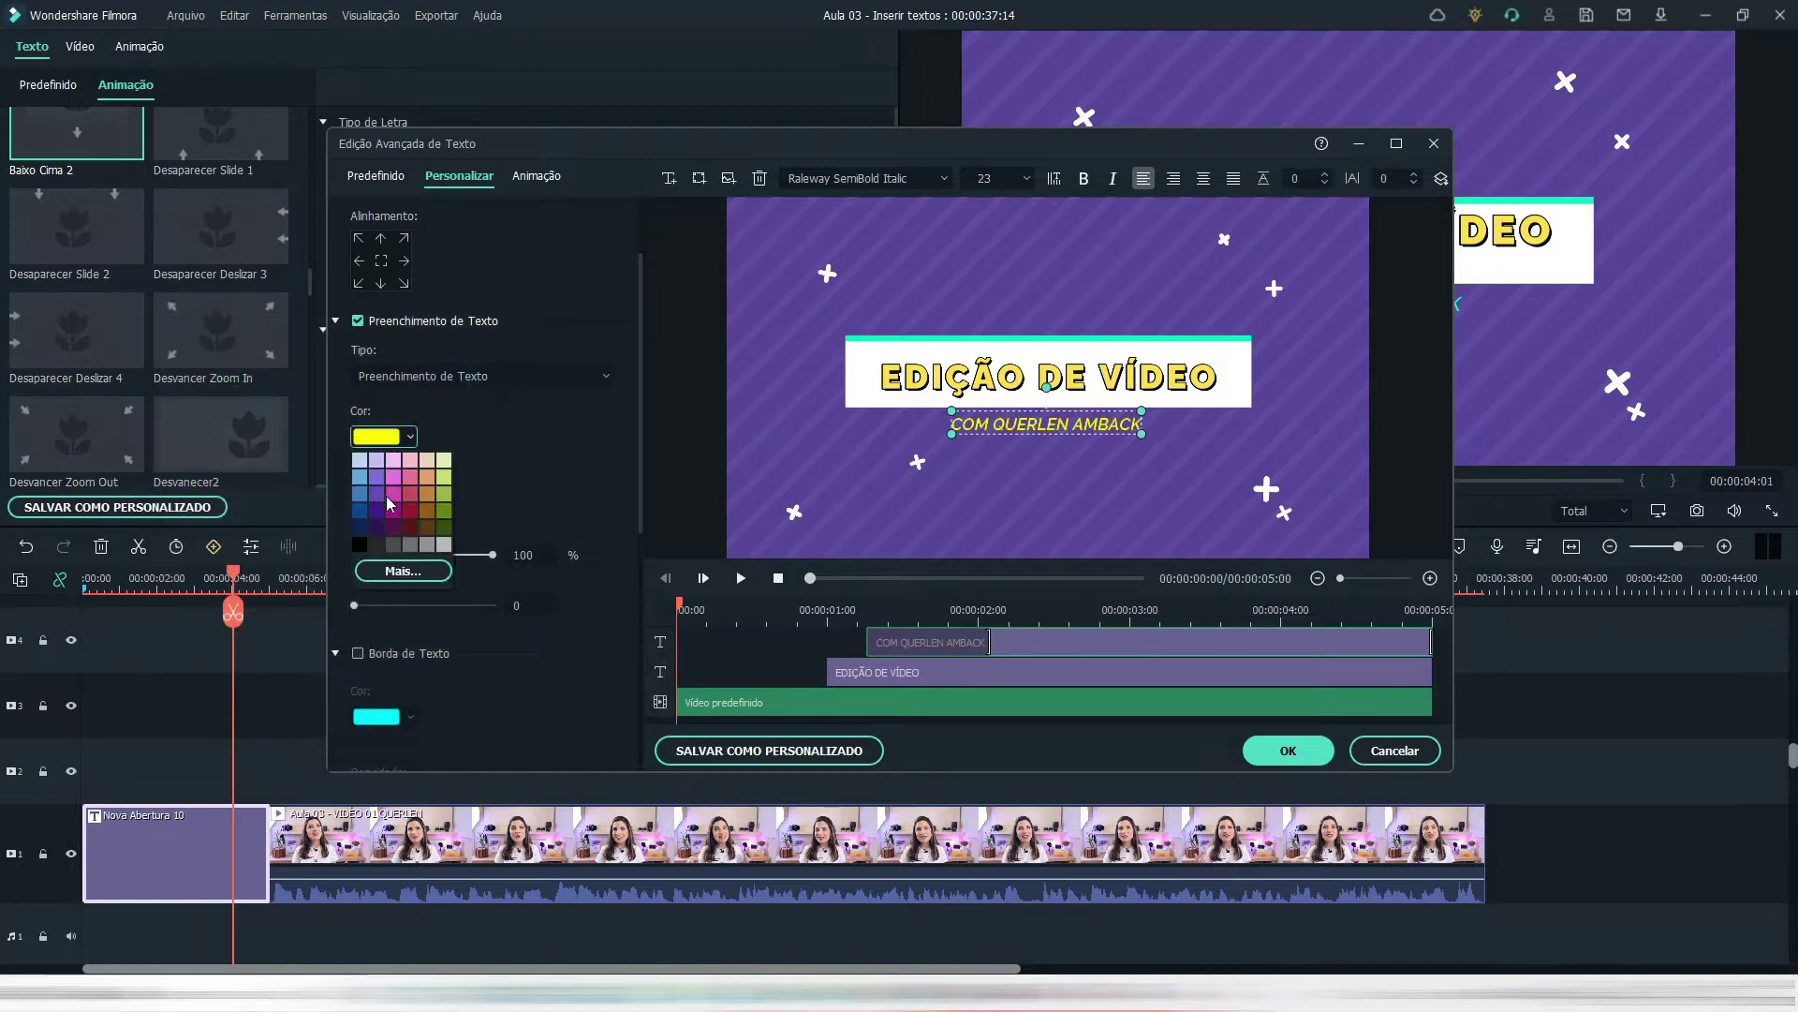
left_click(377, 493)
left_click(412, 438)
left_click(403, 570)
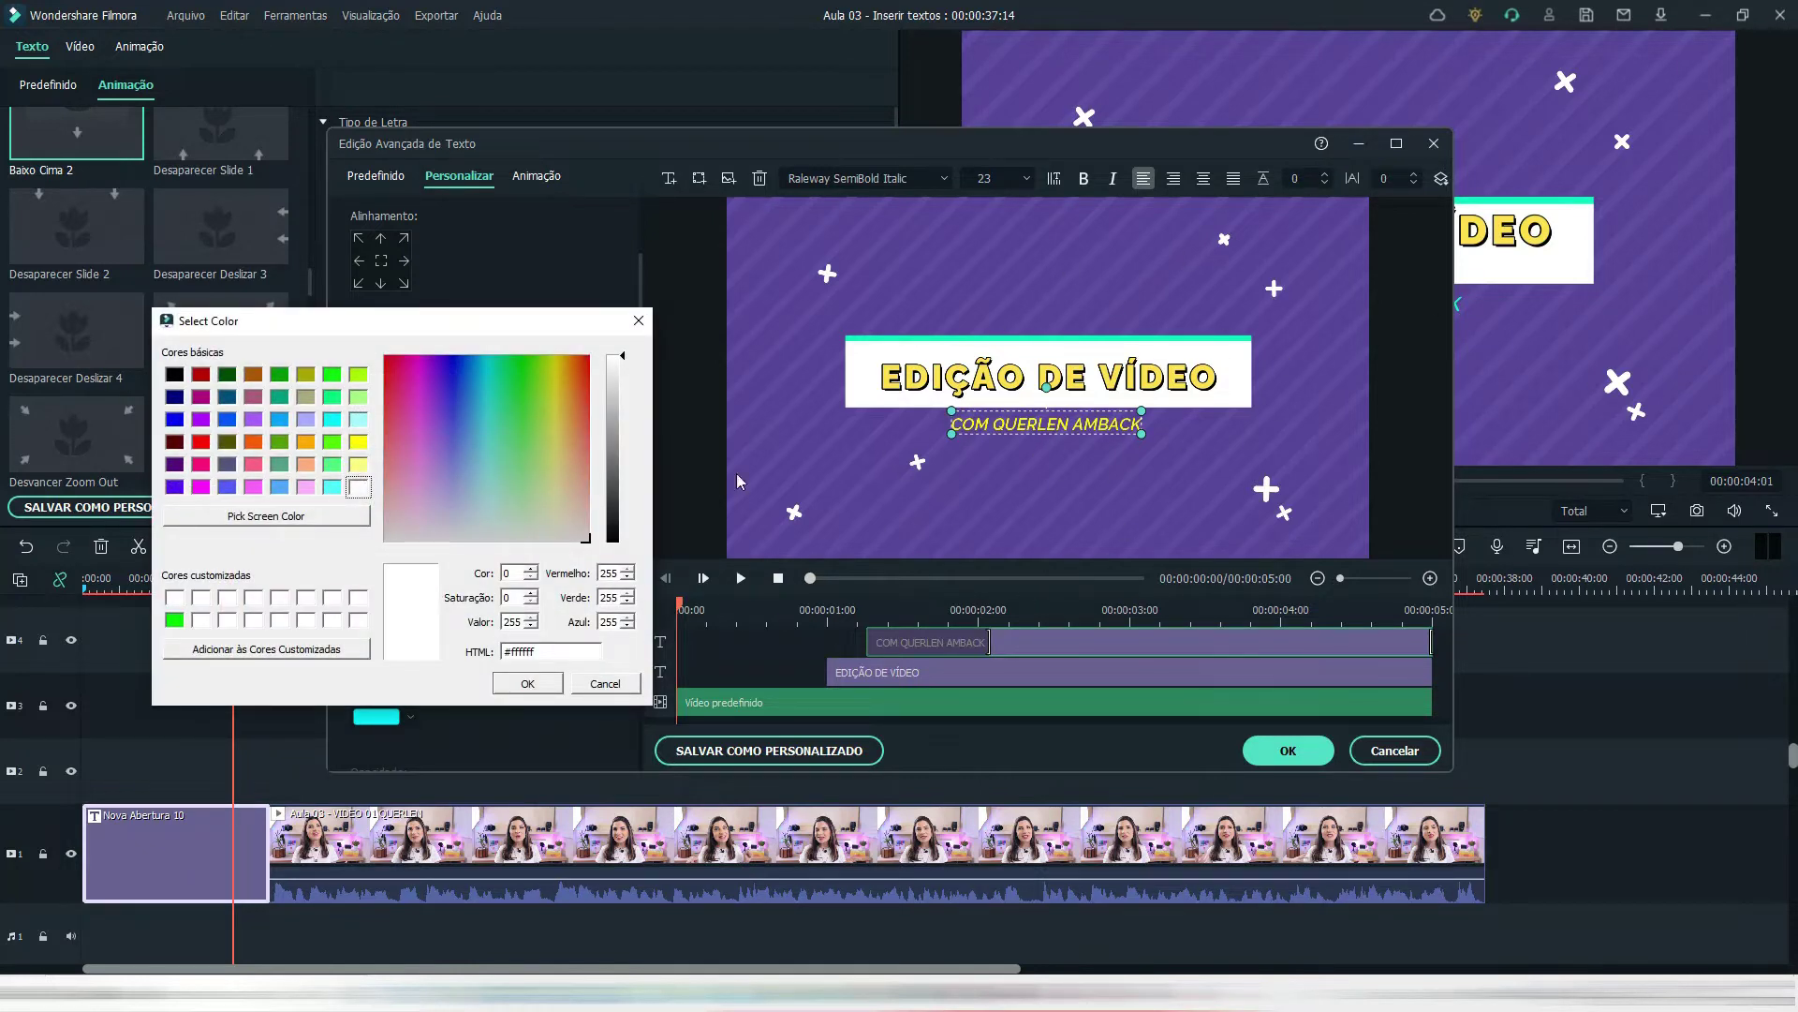
left_click(322, 516)
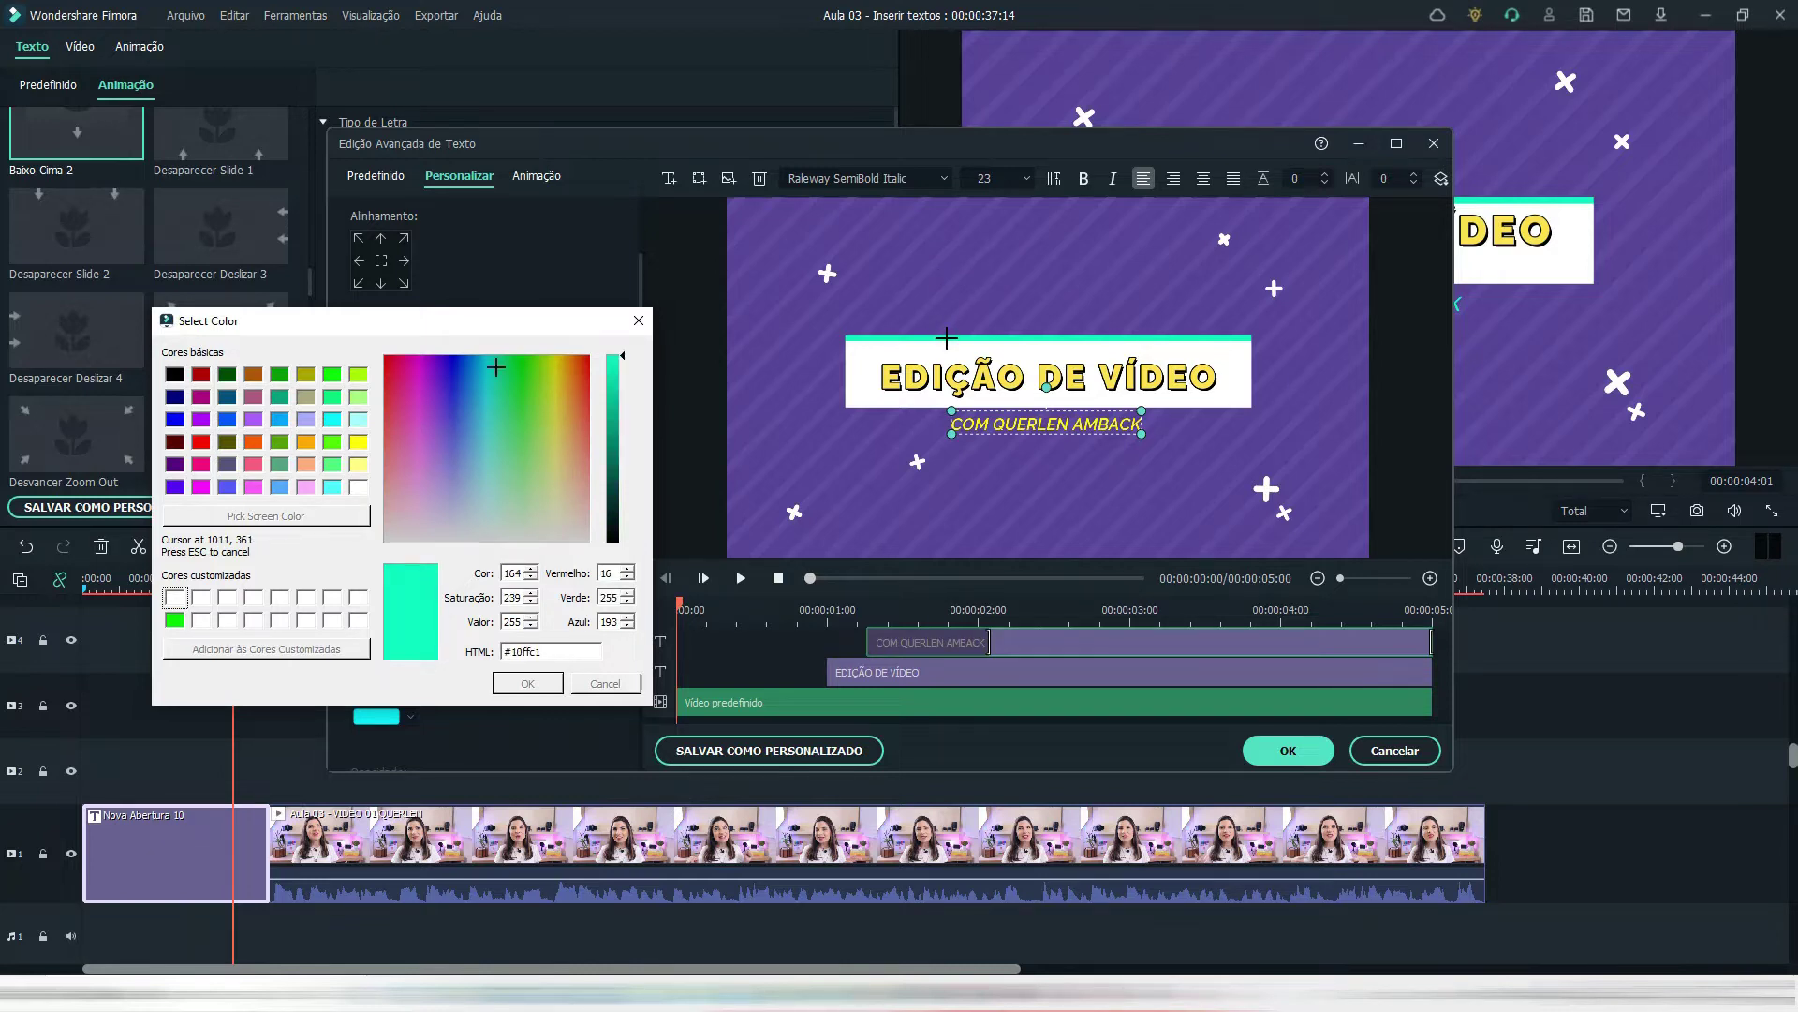
left_click(947, 338)
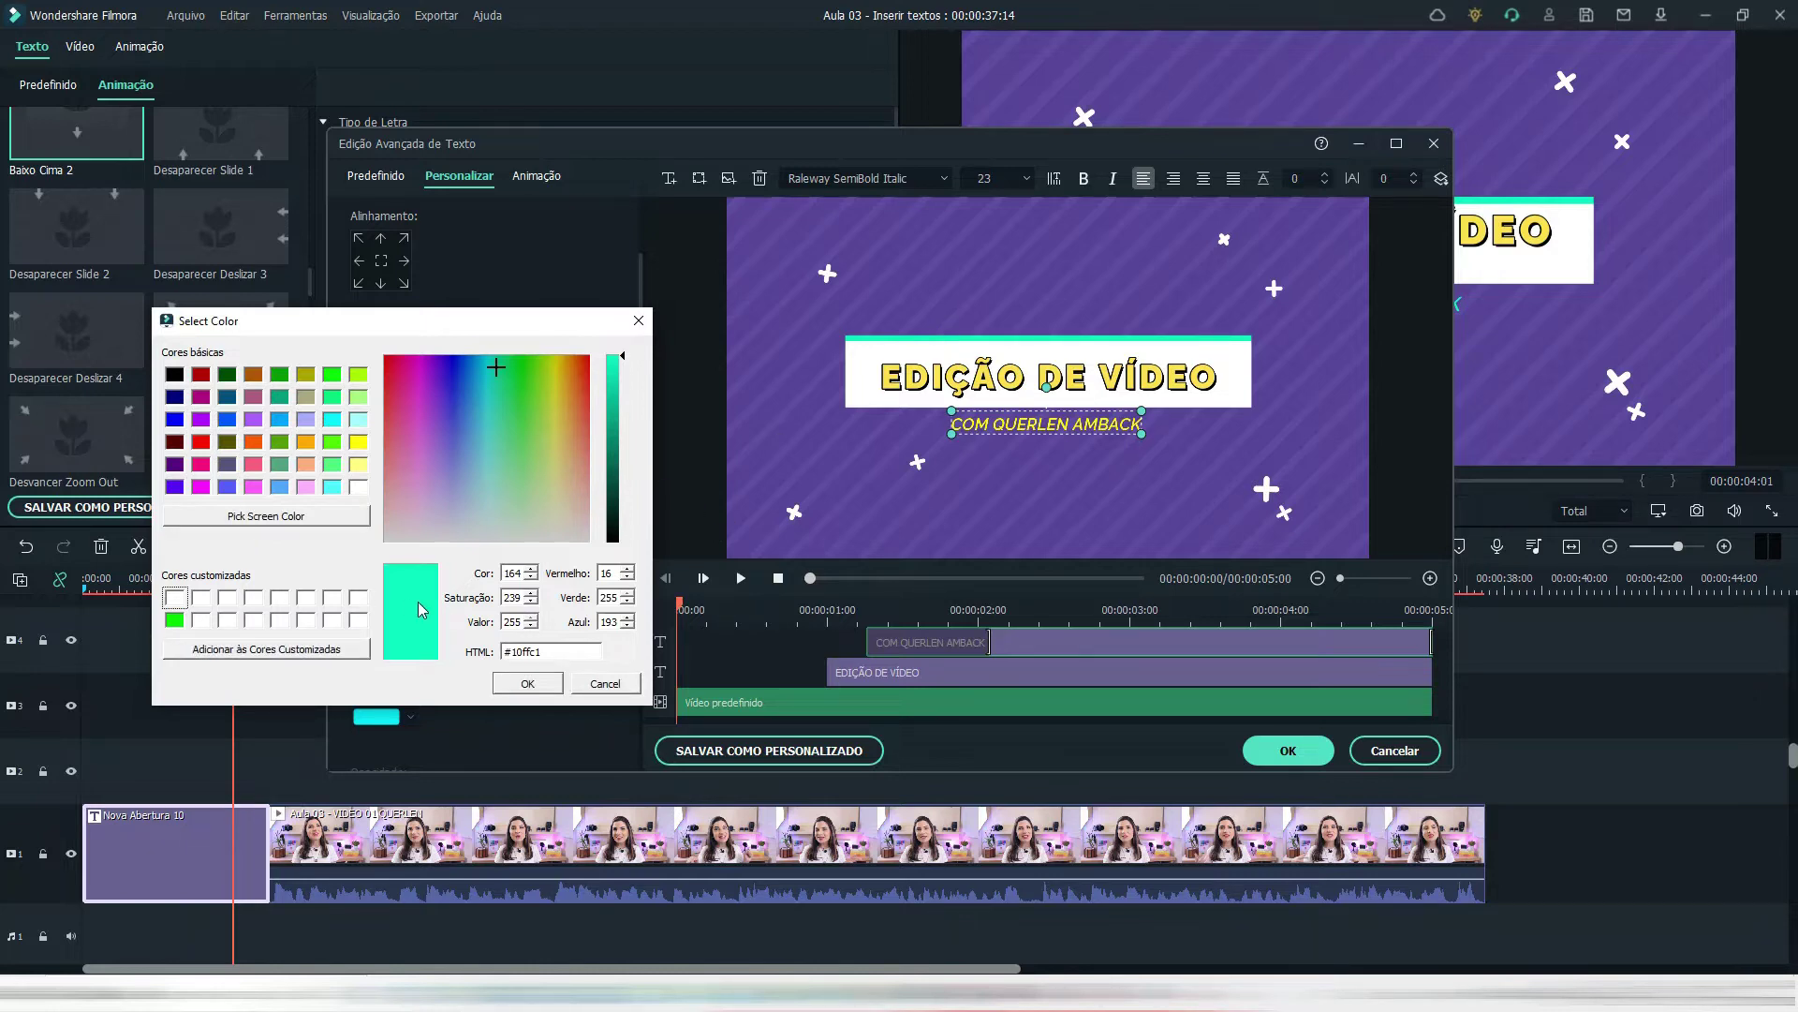
left_click(510, 687)
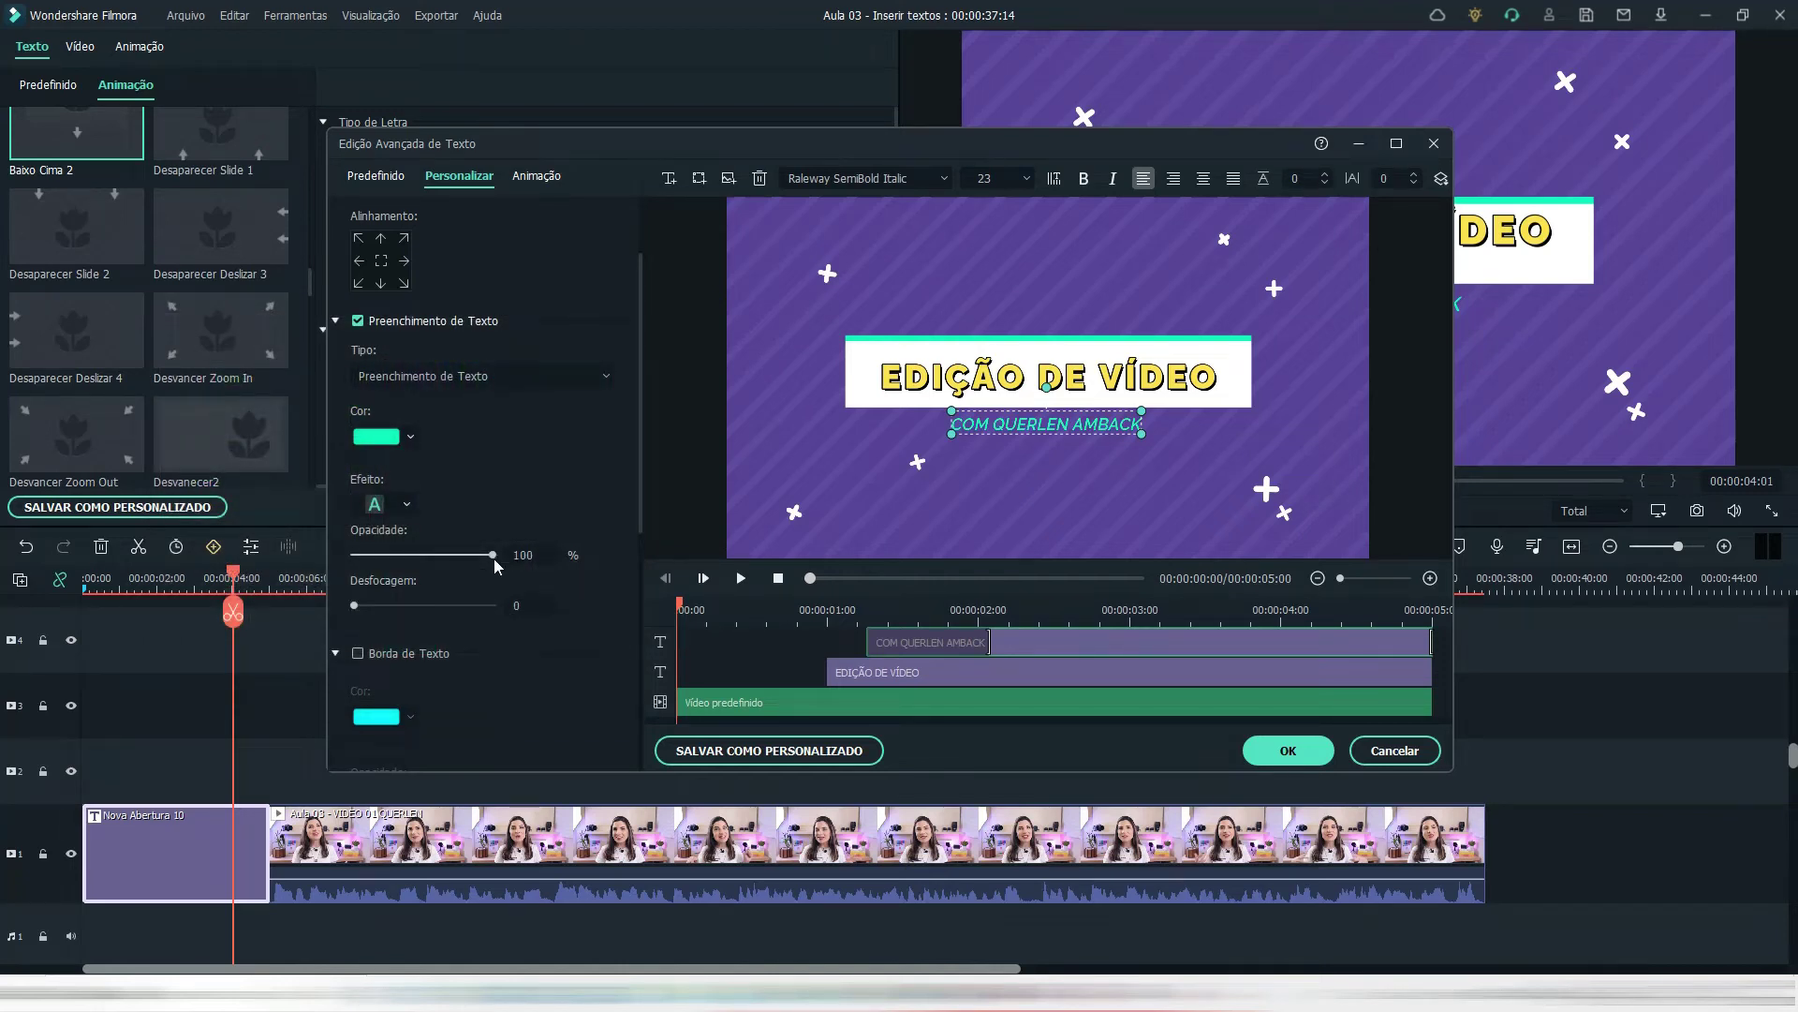
mouse_move(493, 555)
left_mouse_down()
mouse_move(322, 560)
mouse_move(432, 560)
mouse_move(503, 592)
left_mouse_up()
mouse_move(358, 605)
left_mouse_down()
mouse_move(486, 603)
mouse_move(358, 605)
left_mouse_up()
- Try a white outline on the subtitle text, then remove the outline again
left_click(386, 654)
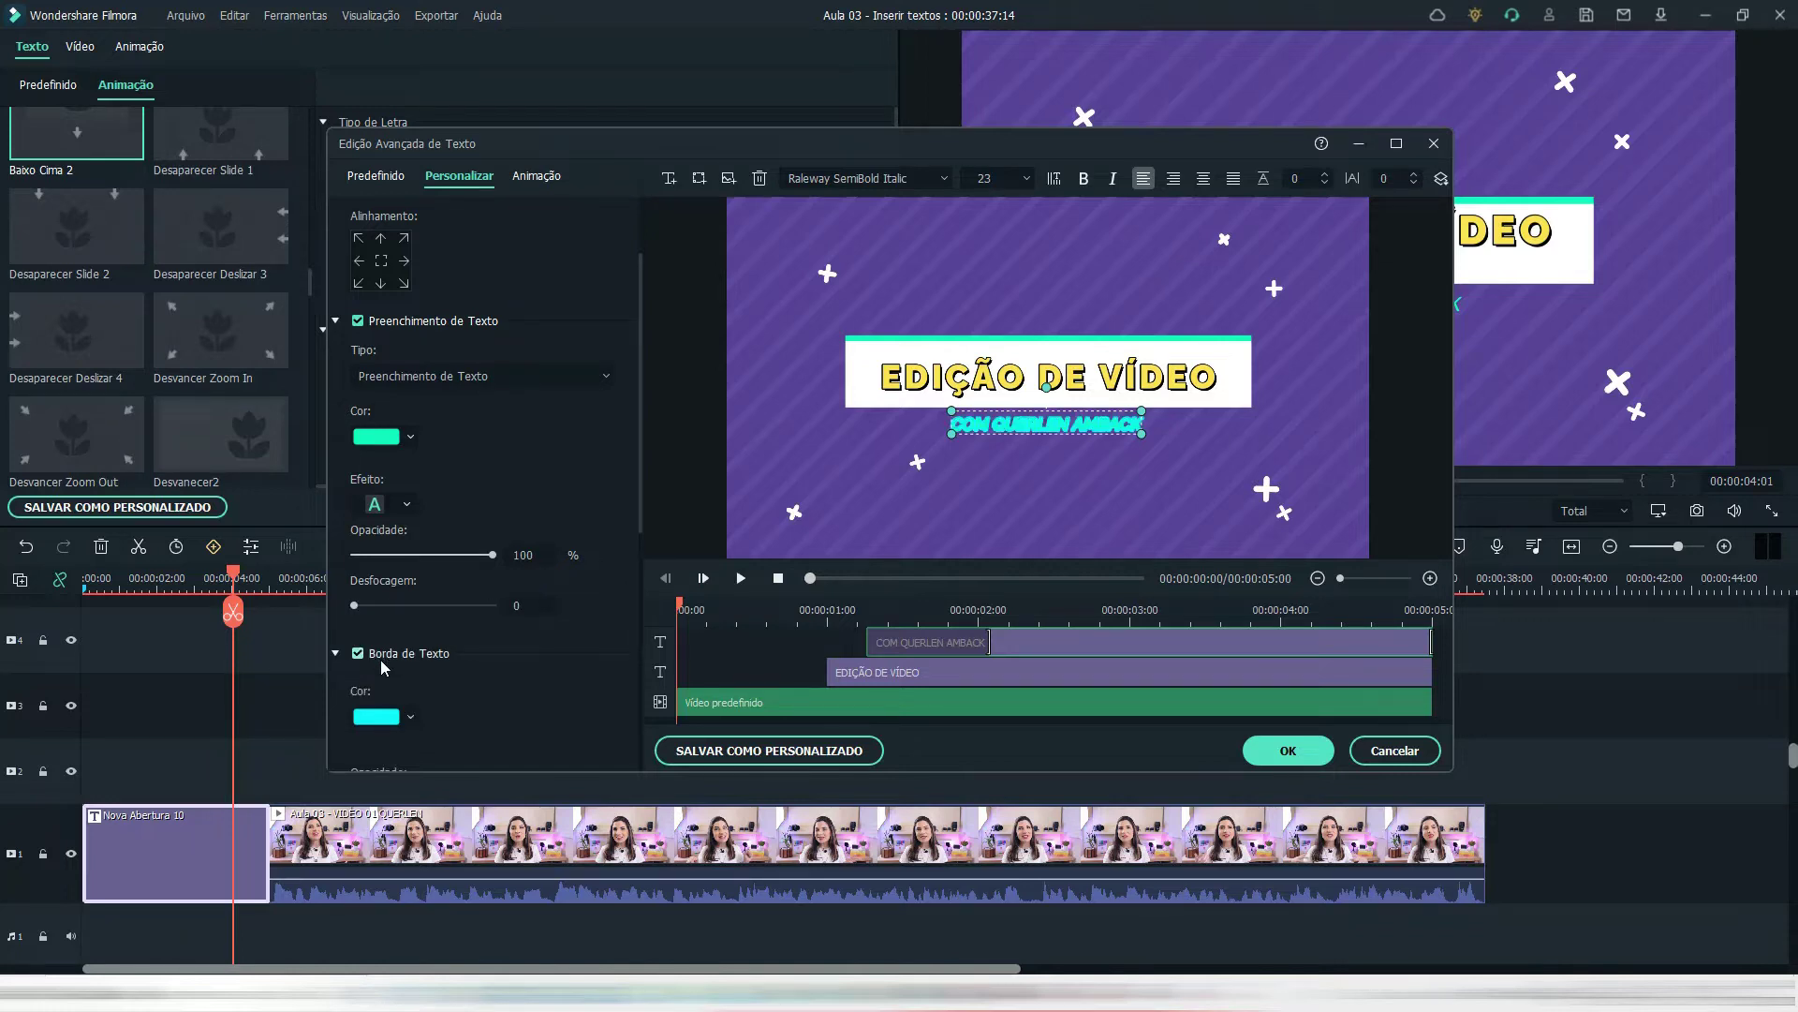
scroll(382, 660, "down", 1)
scroll(381, 667, "down", 1)
left_click(382, 606)
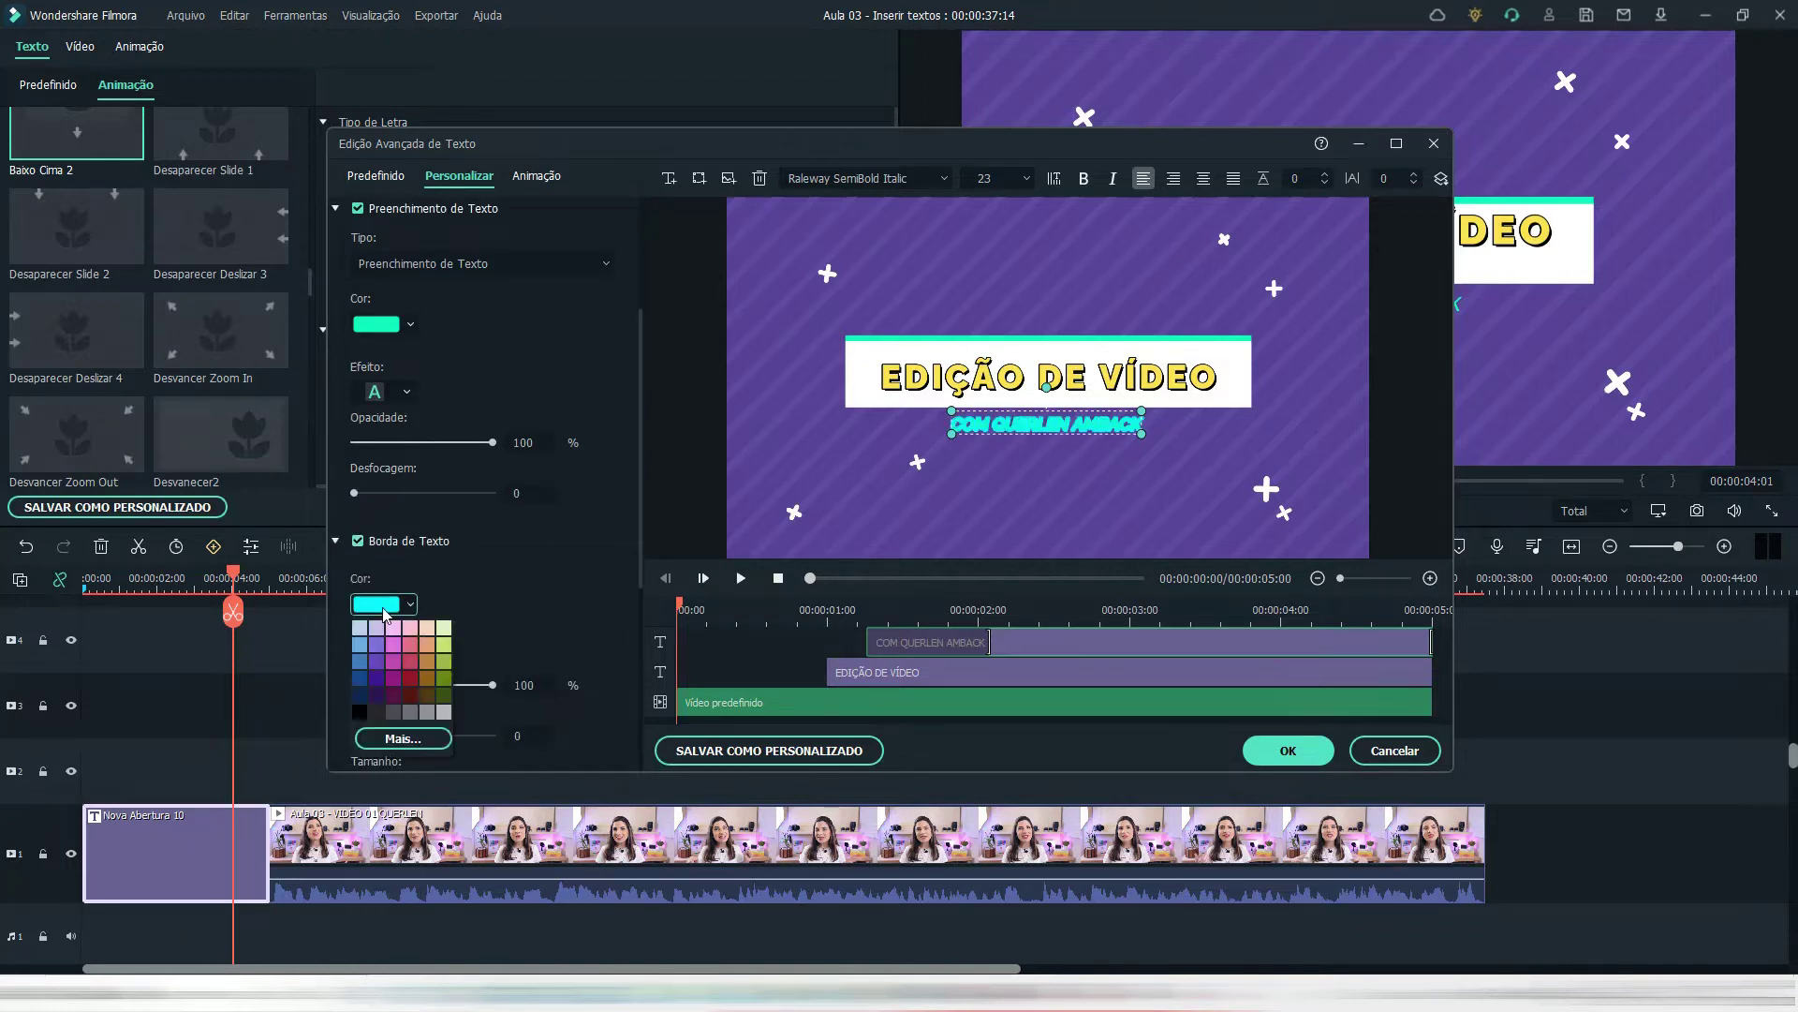
left_click(403, 738)
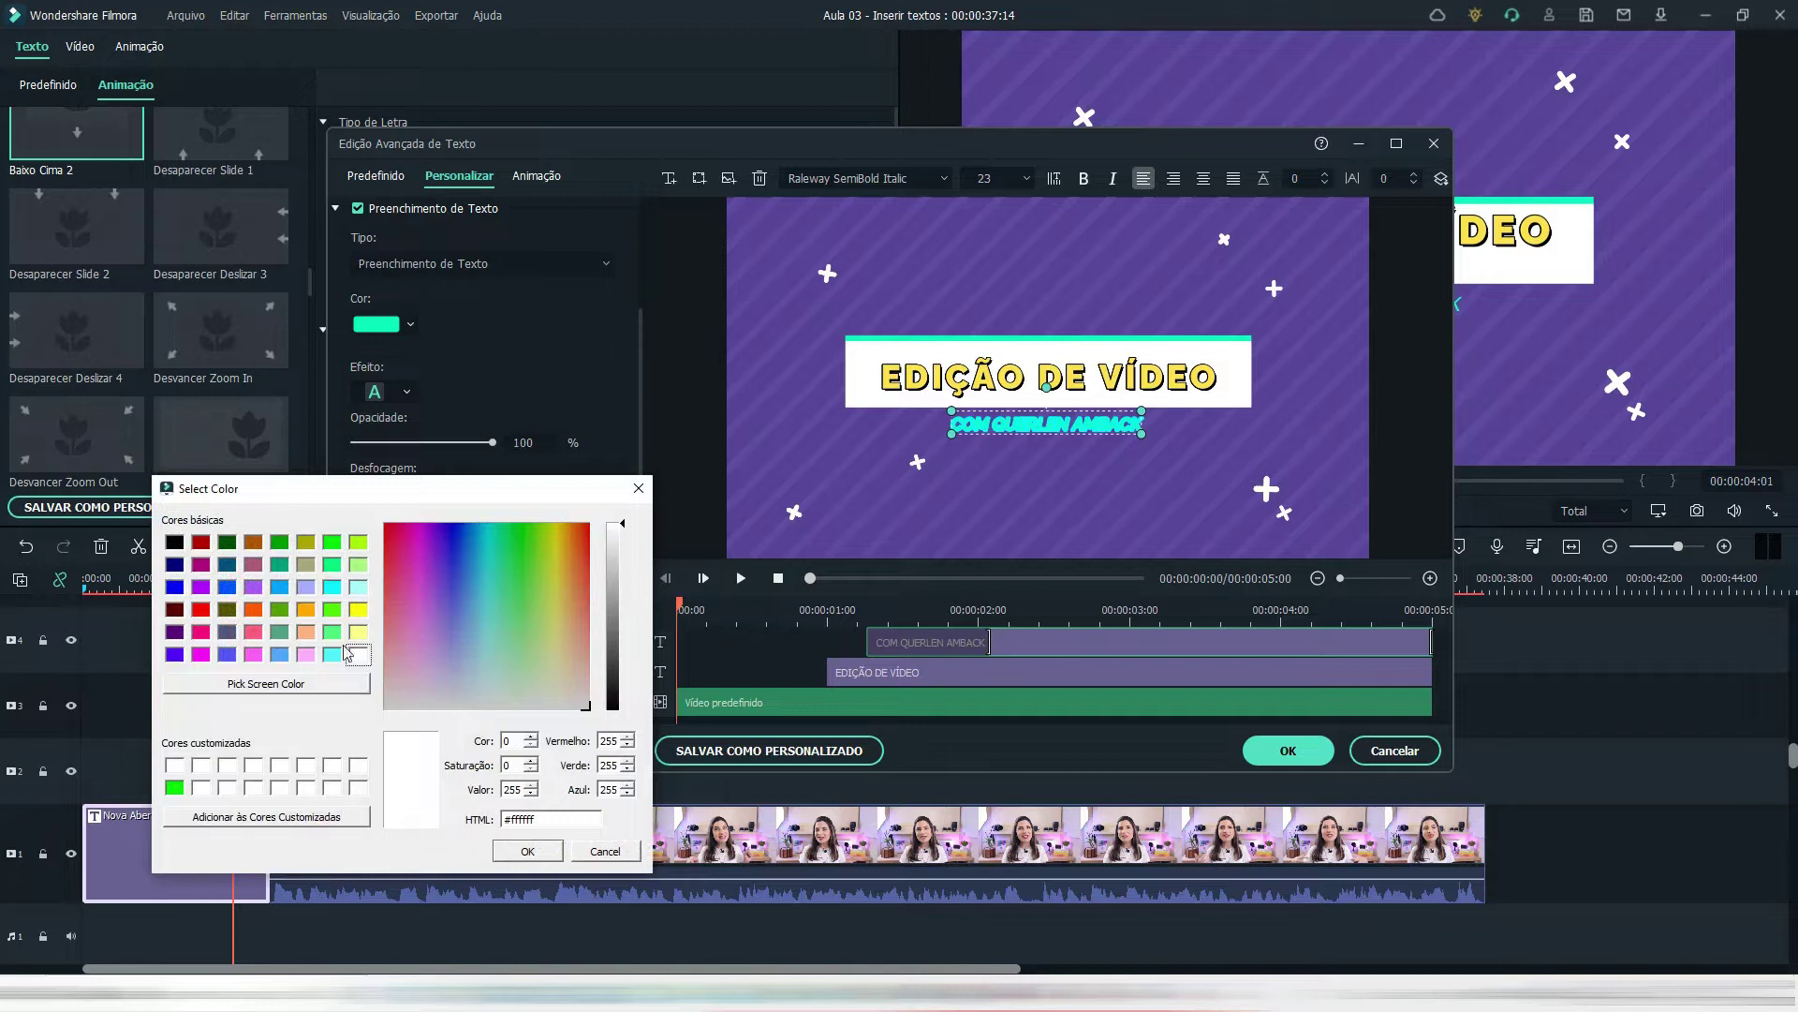
double_click(360, 654)
left_click(358, 541)
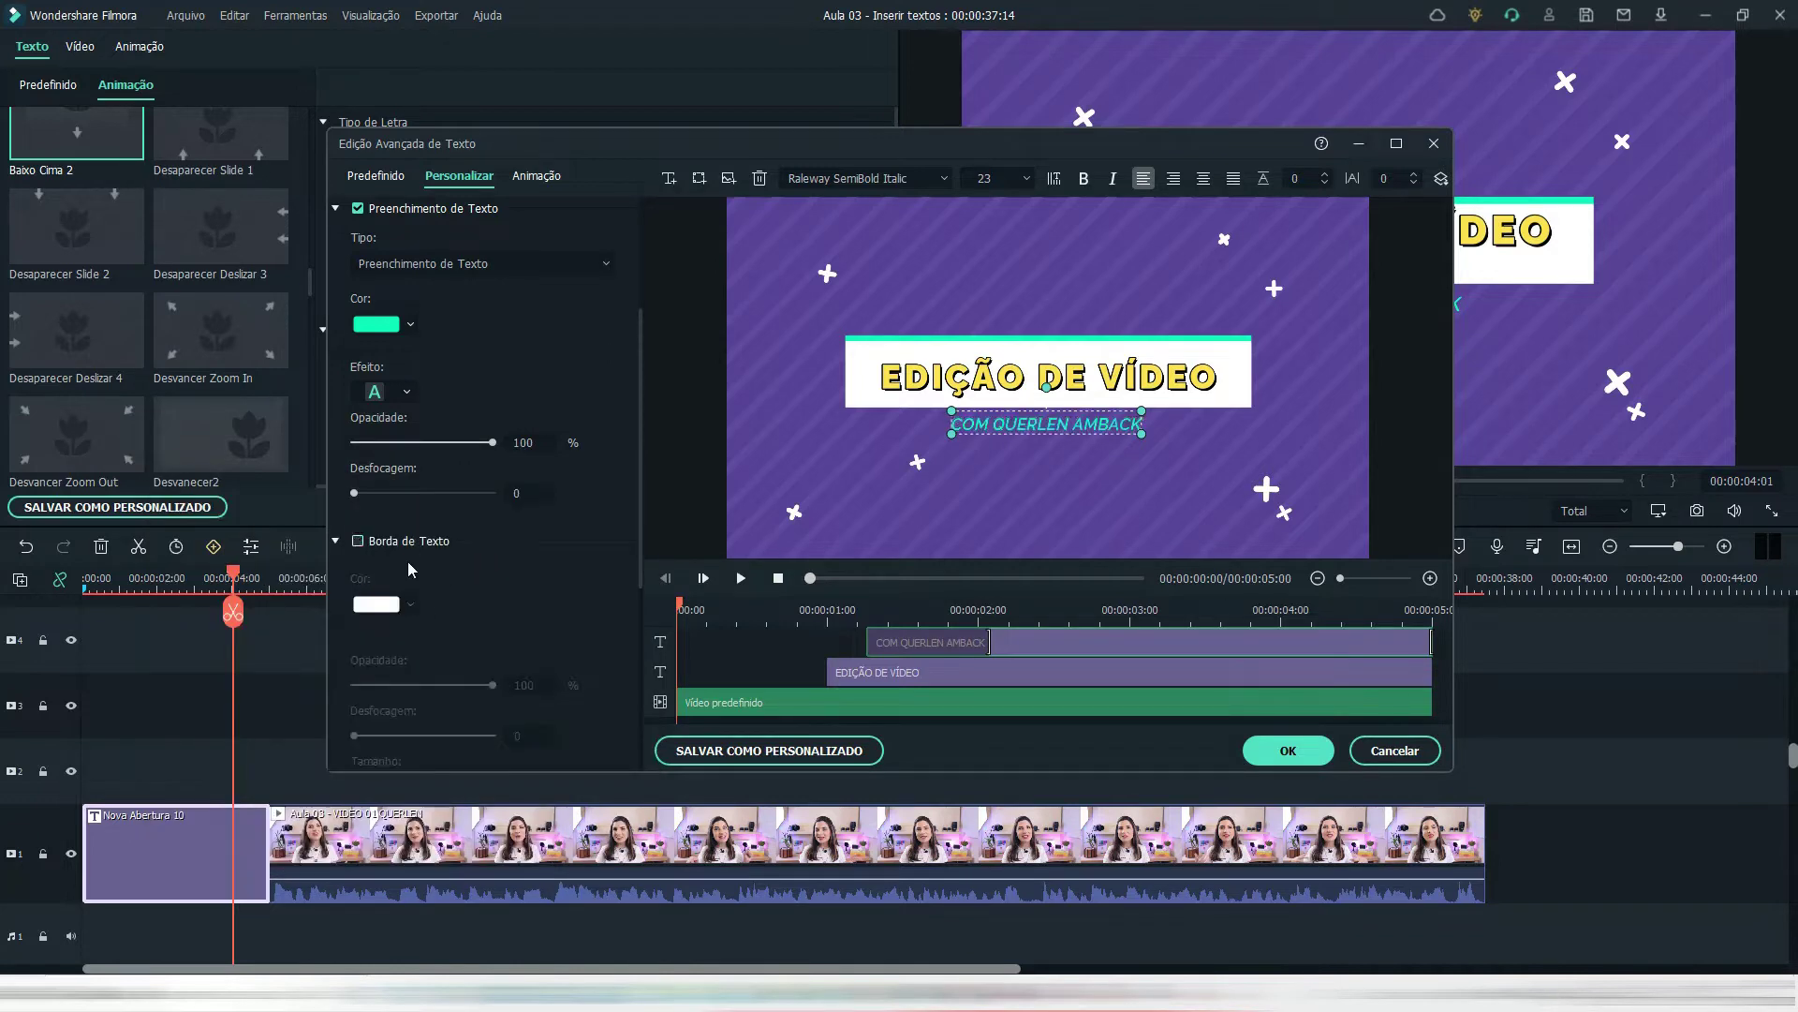
- Give the subtitle a black text shadow, cut its distance from 8 to 2, and apply
scroll(425, 600, "down", 1)
scroll(427, 600, "down", 2)
scroll(433, 601, "down", 1)
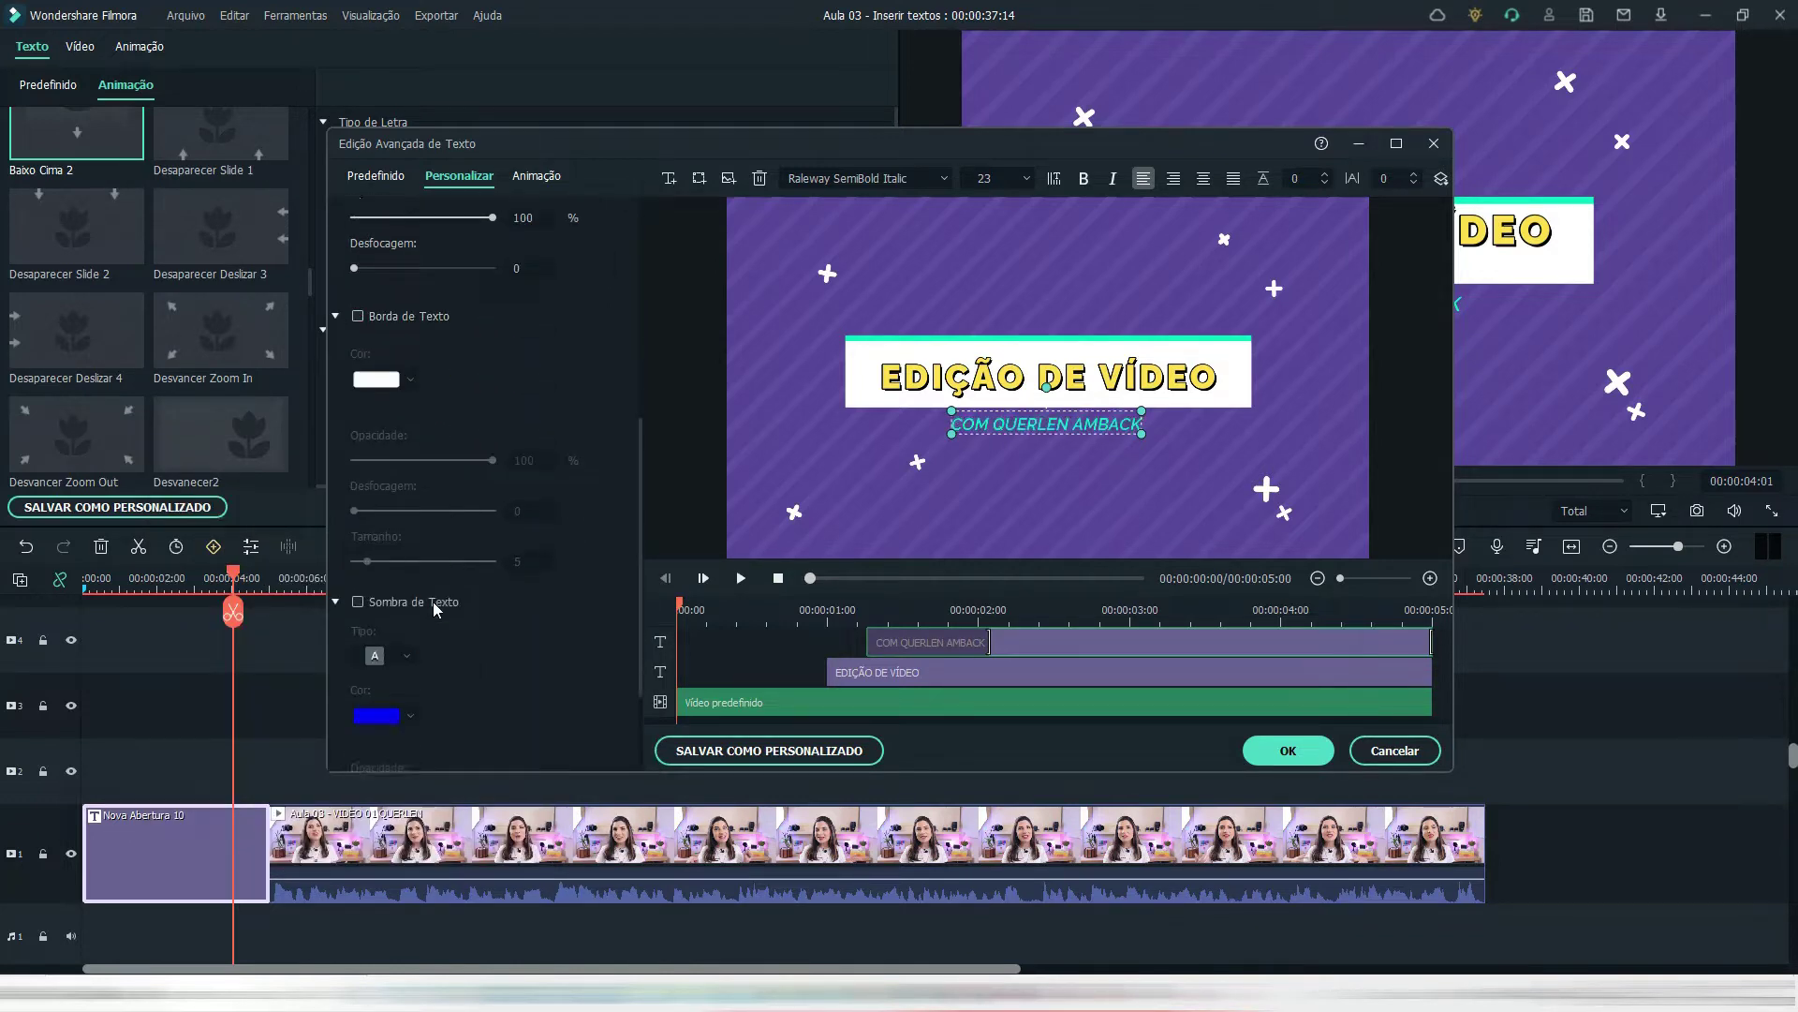
scroll(433, 602, "down", 1)
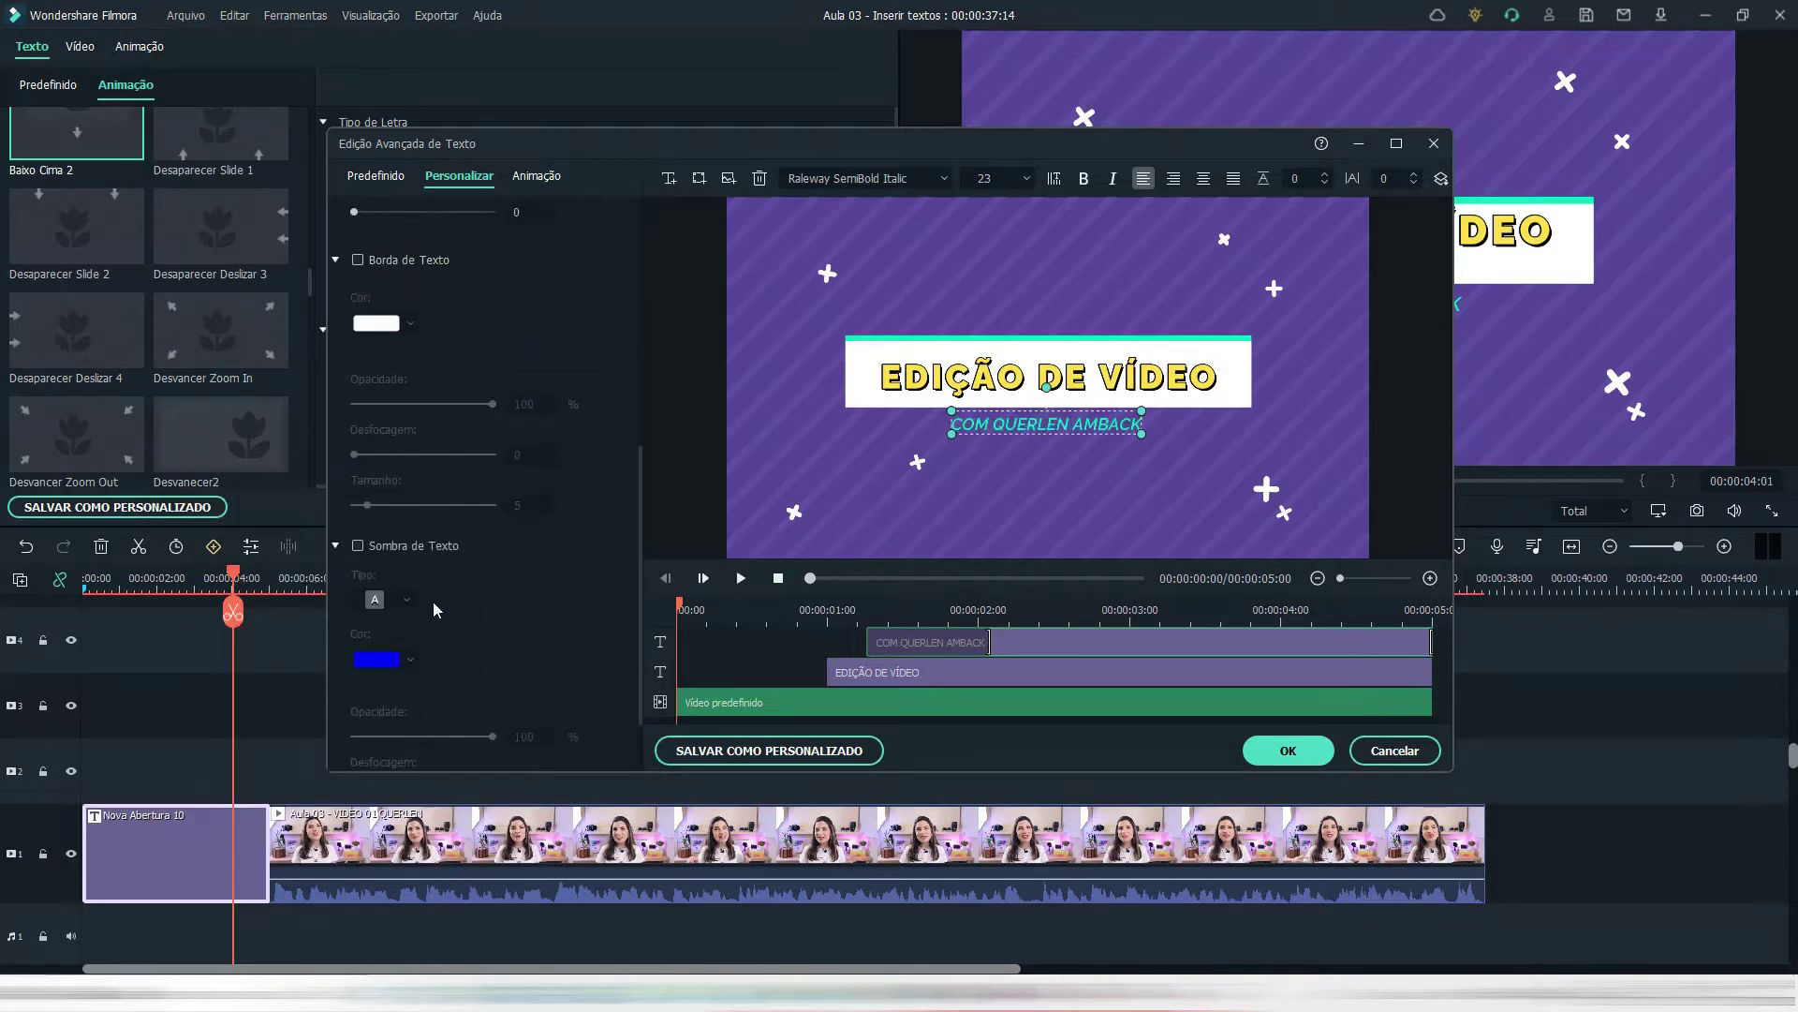
left_click(412, 547)
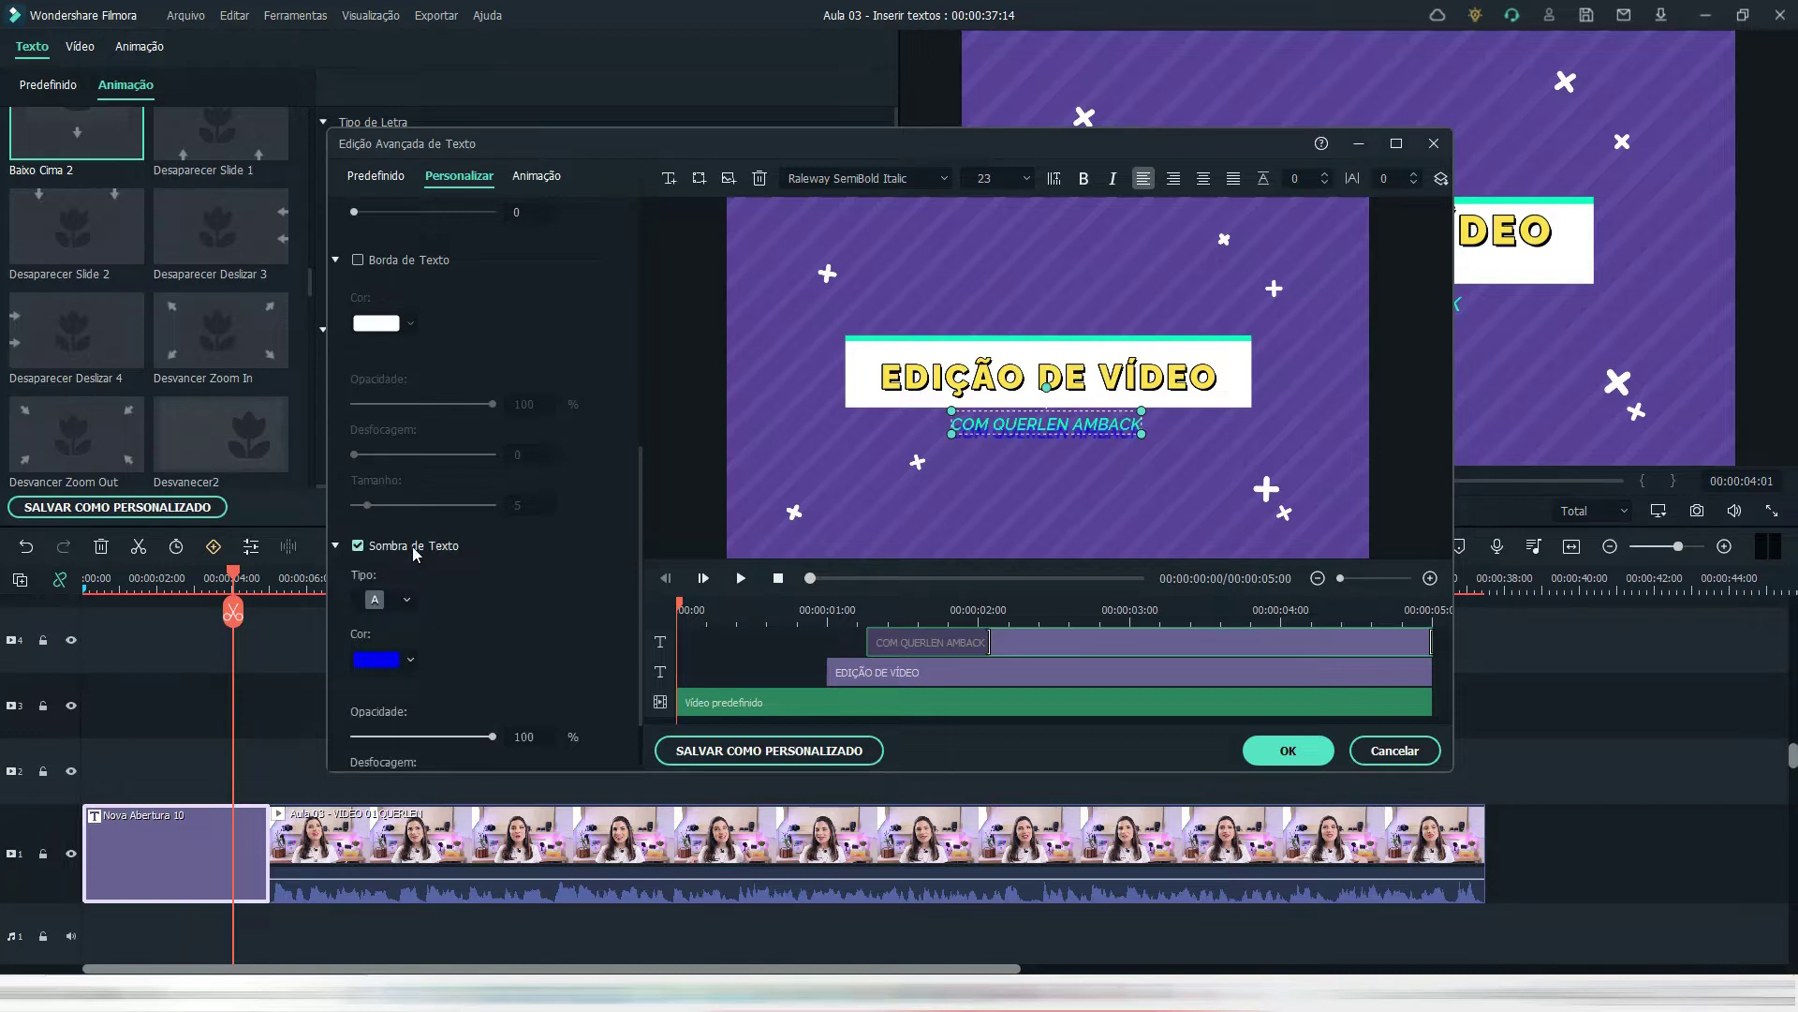
left_click(404, 669)
left_click(372, 774)
scroll(412, 633, "down", 1)
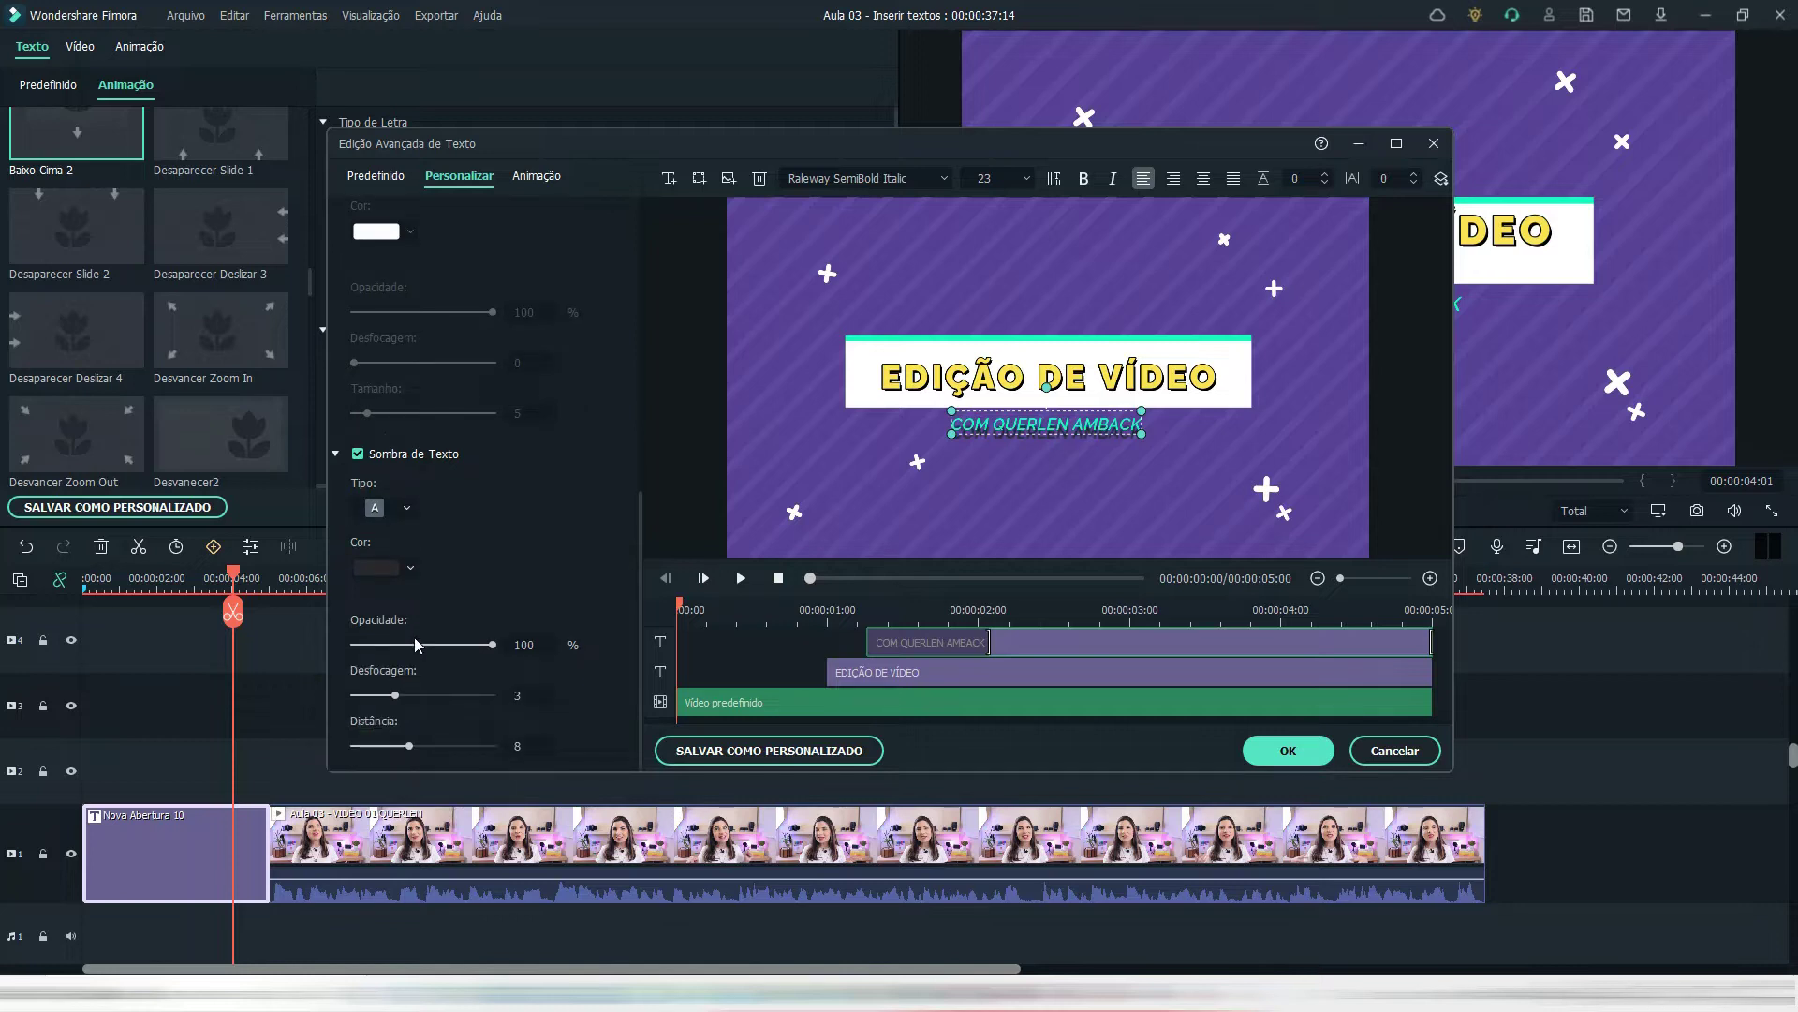
left_click_drag(409, 746, 371, 745)
left_click(1287, 750)
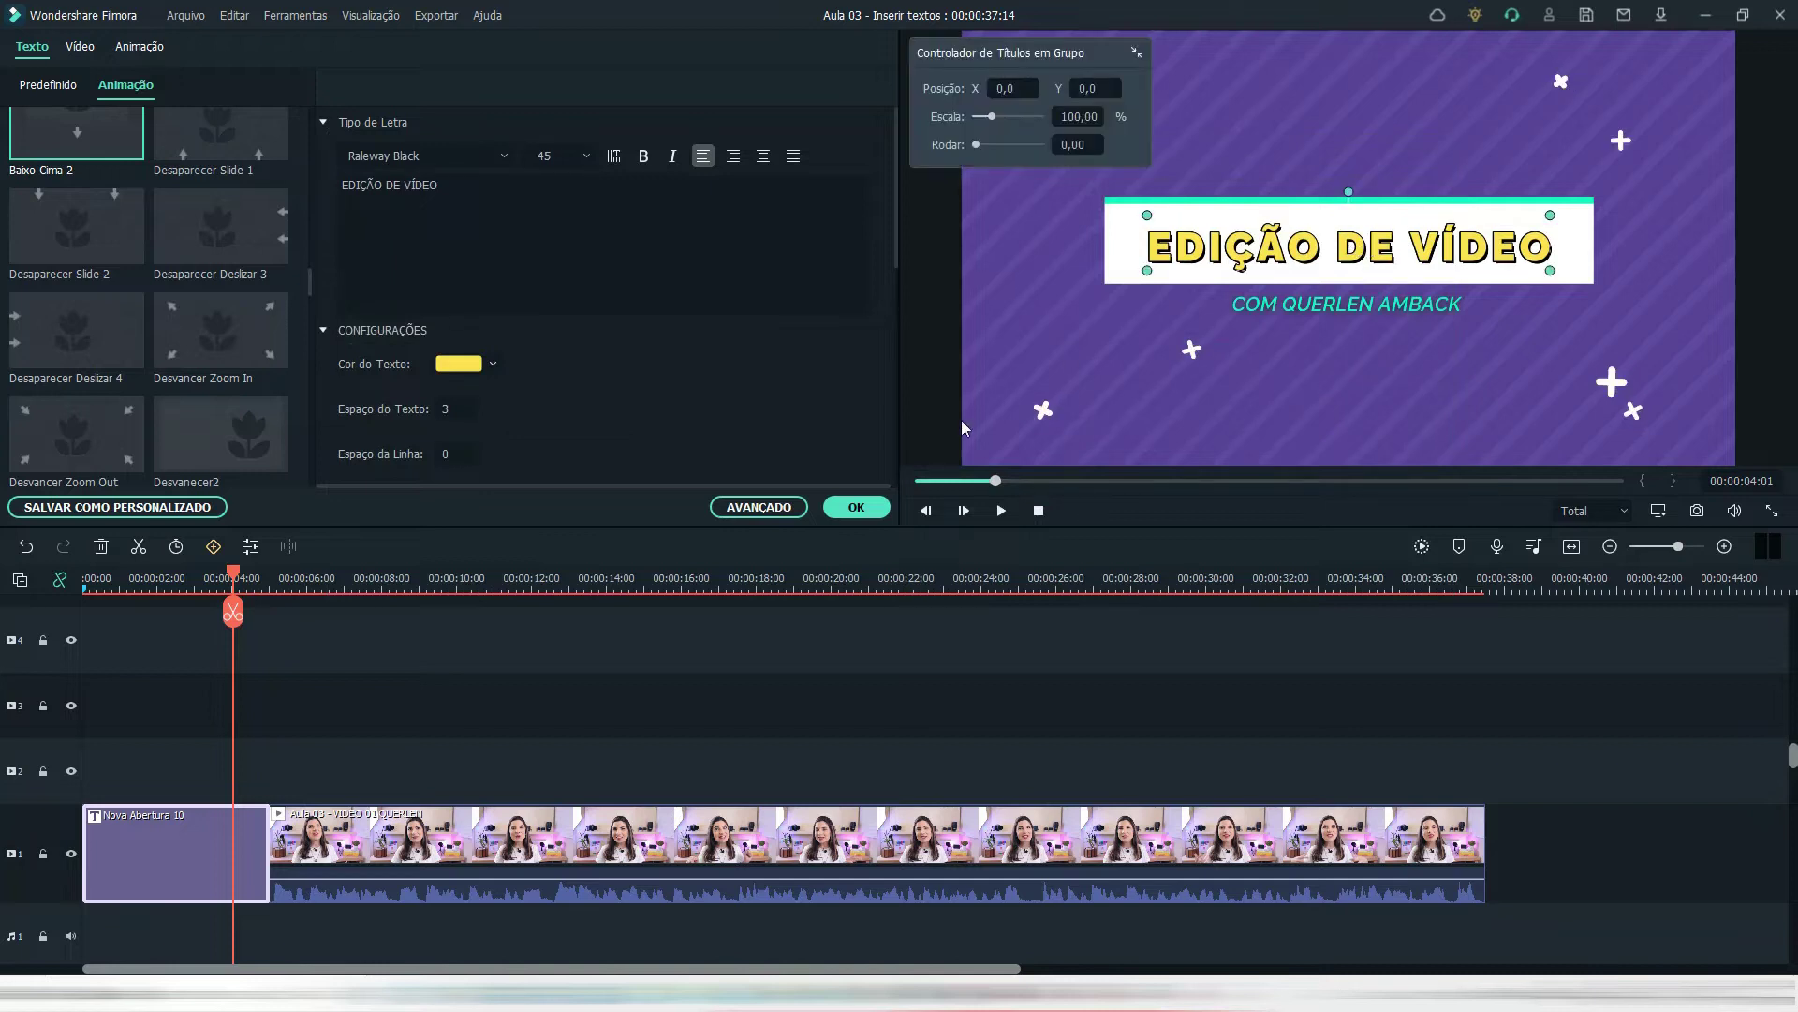
- Turn off the outline and the shadow on the EDIÇÃO DE VÍDEO title
left_click(792, 506)
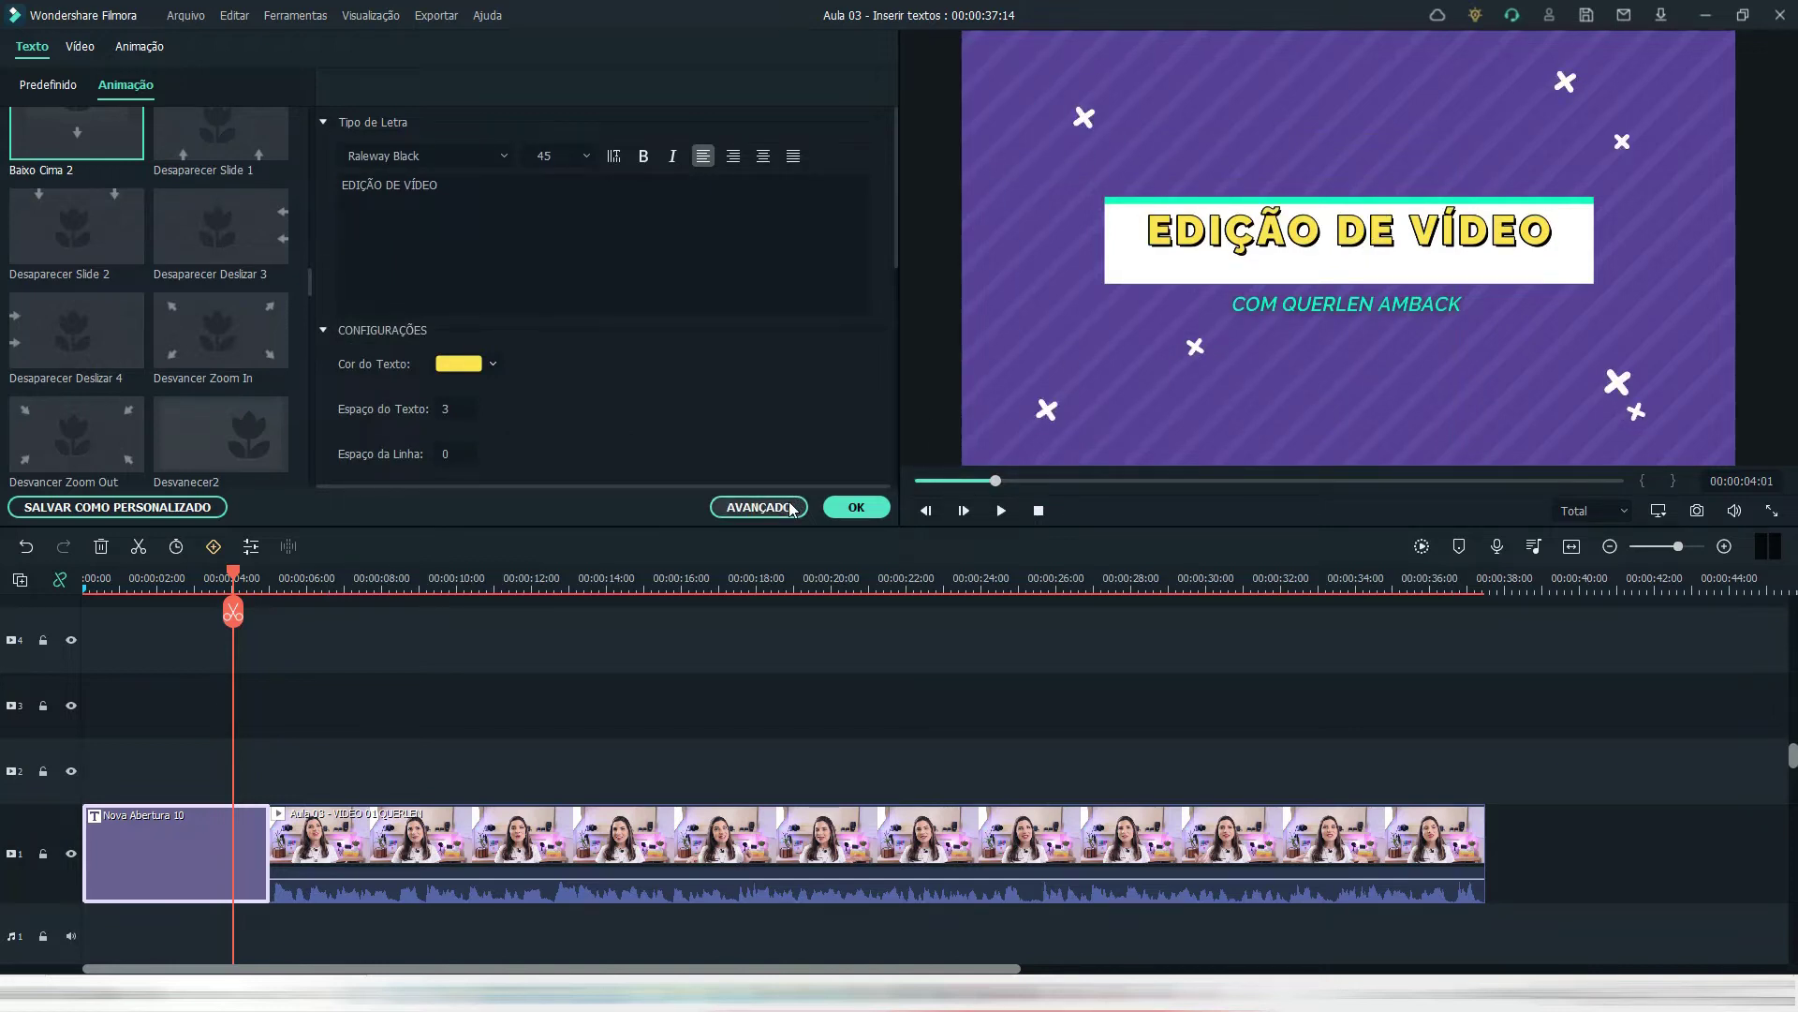
left_click(792, 507)
left_click(876, 385)
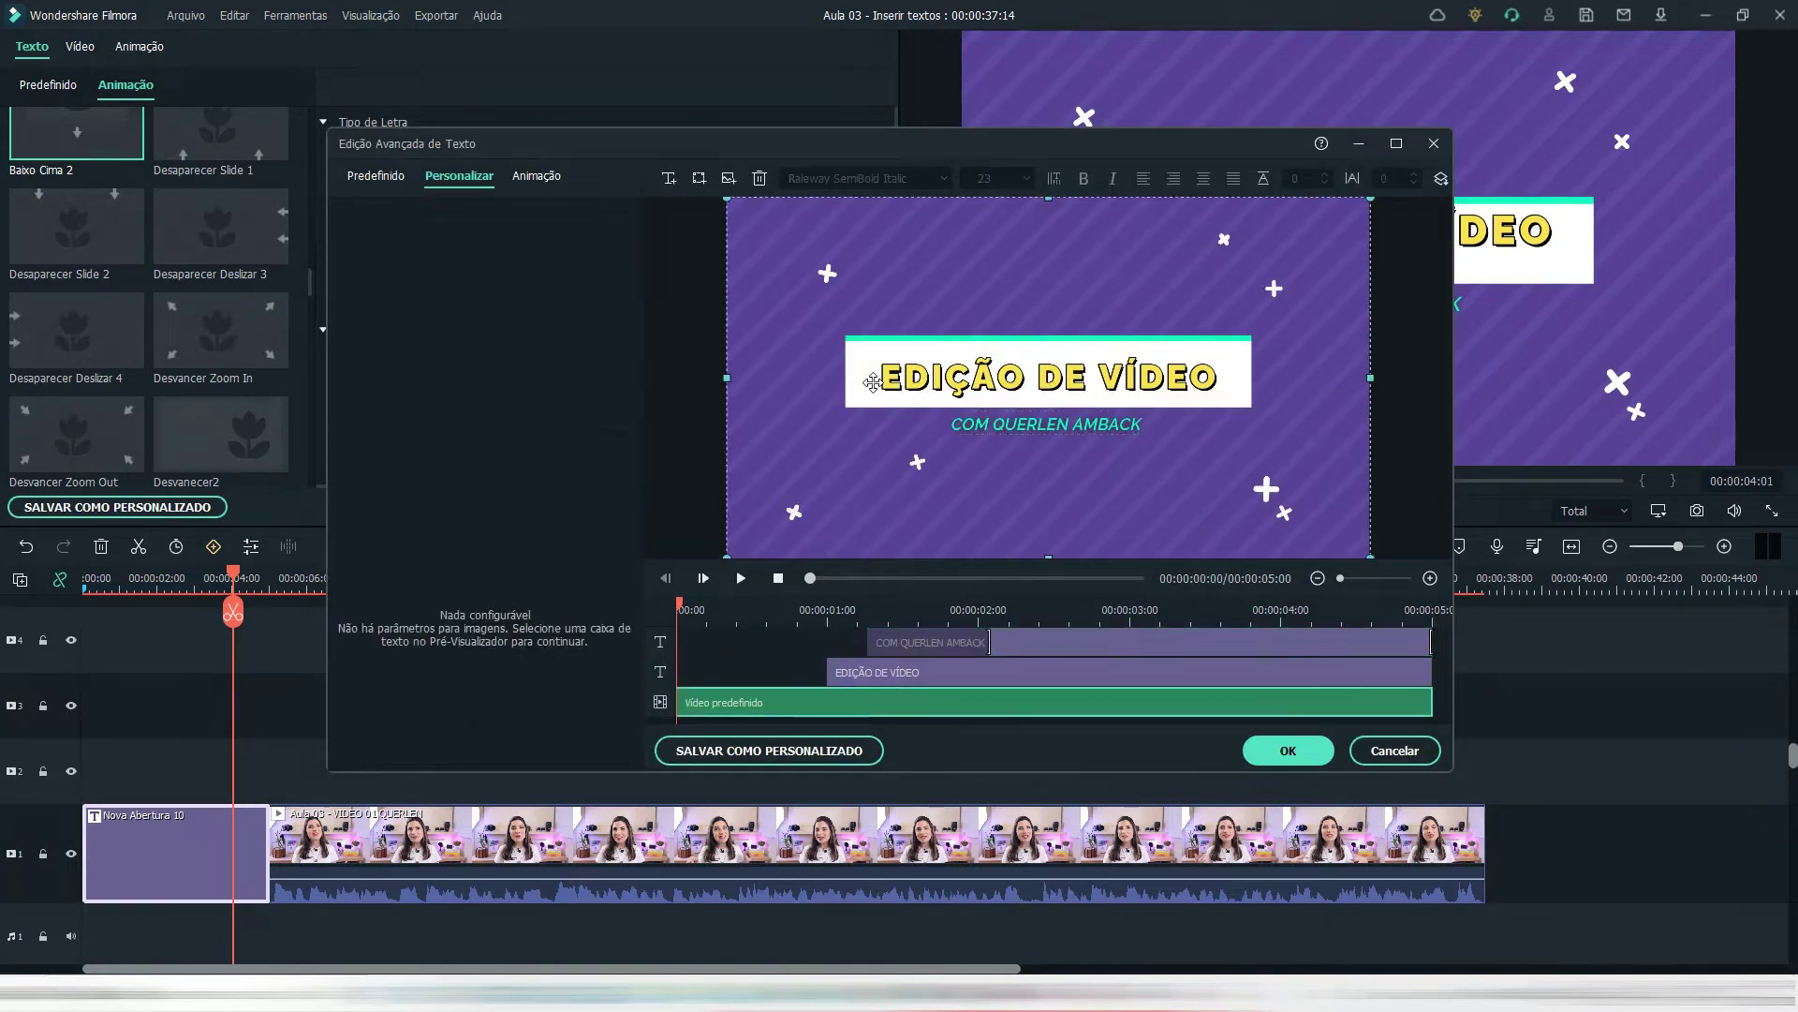
scroll(480, 566, "down", 3)
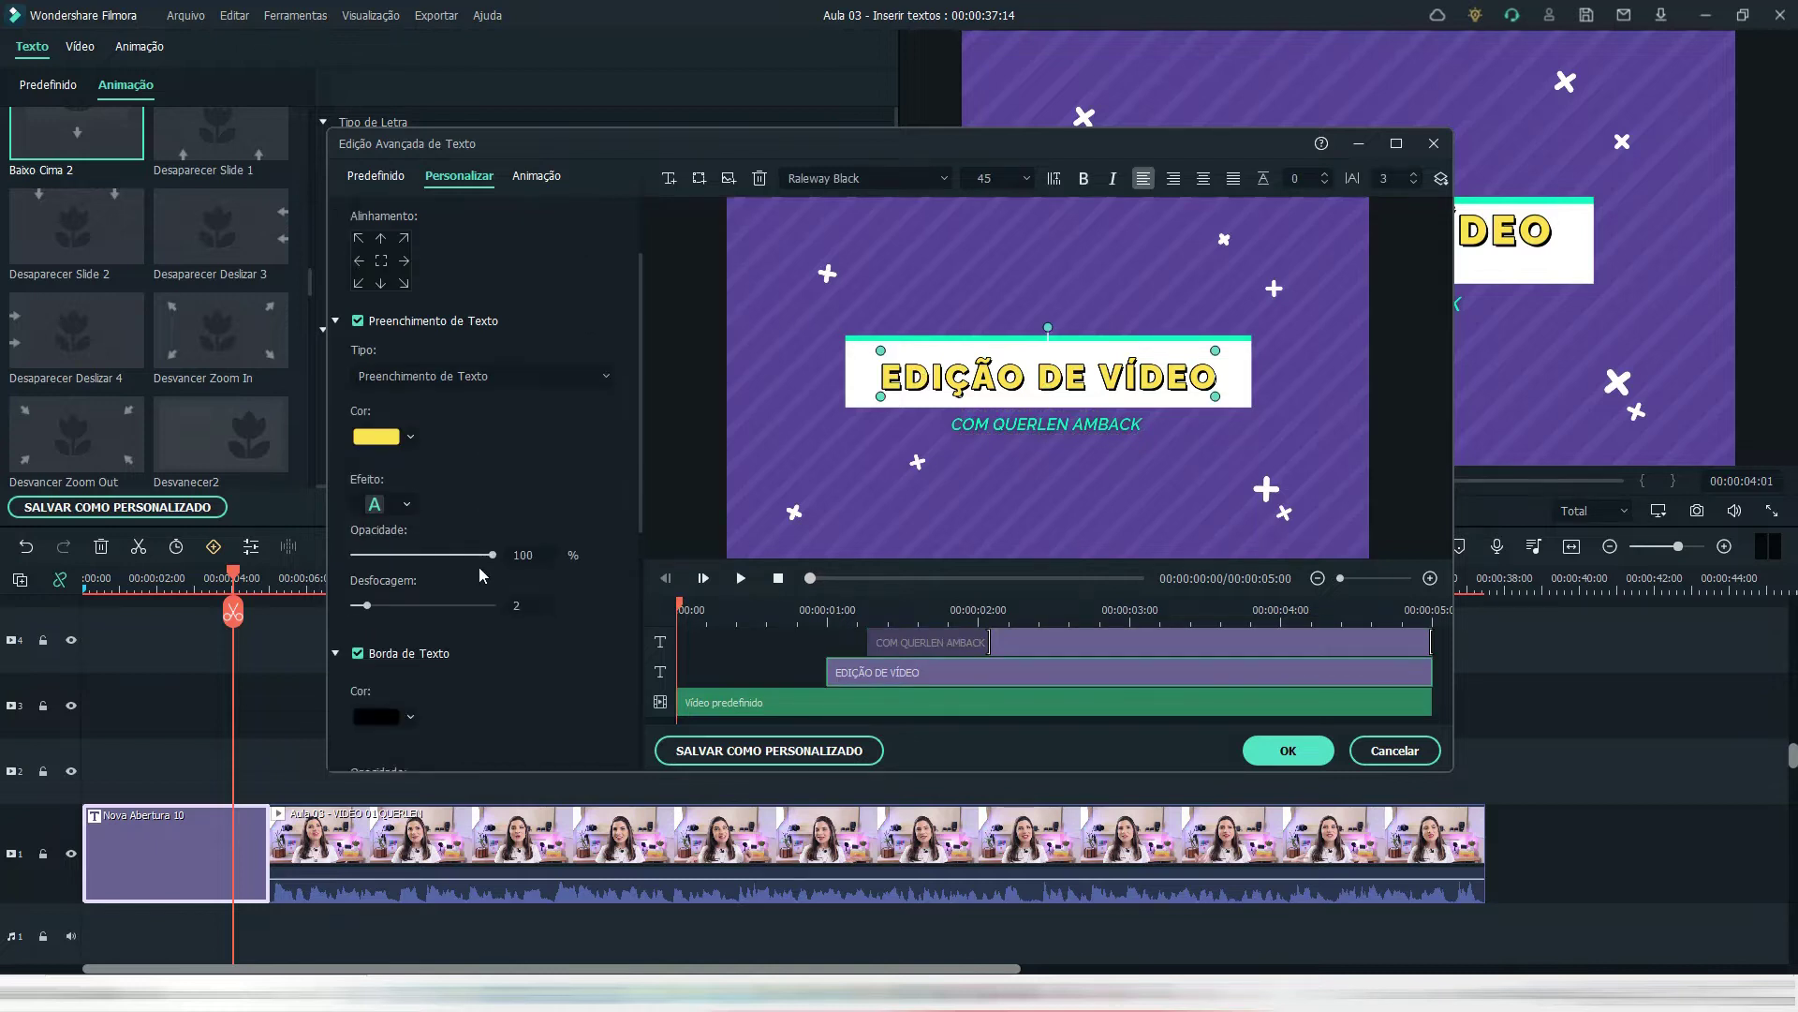
left_click(433, 598)
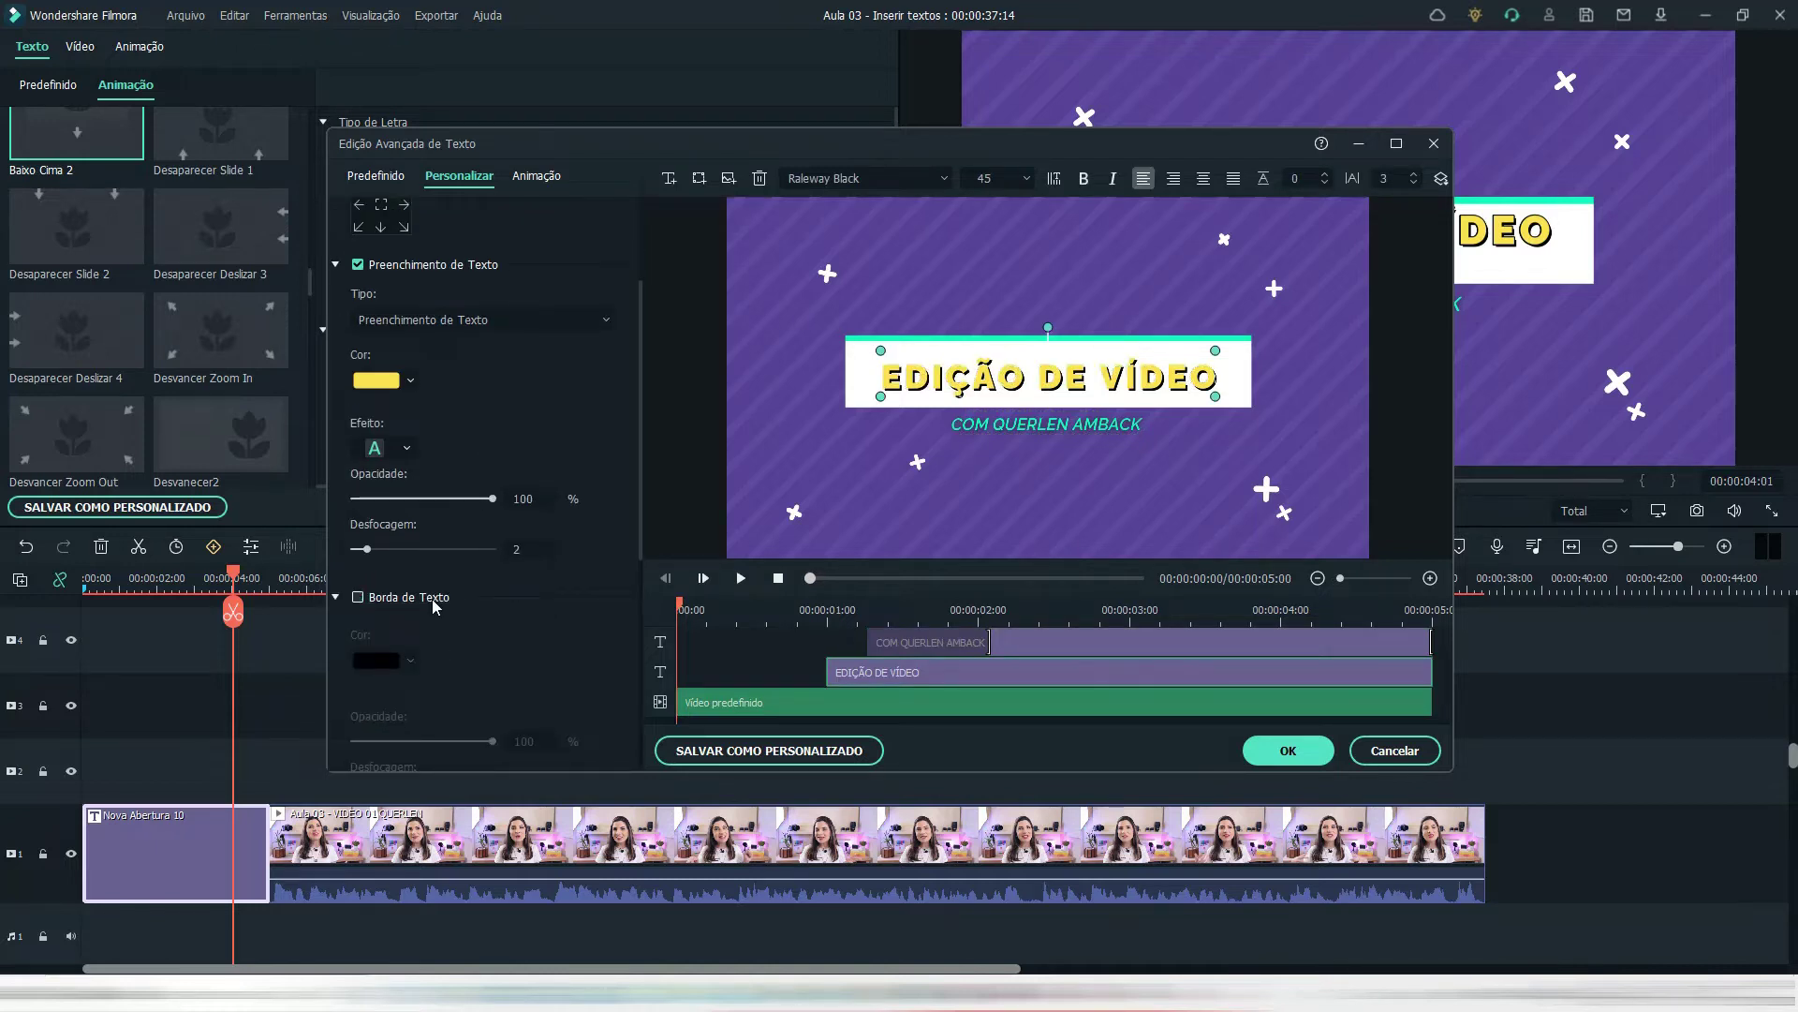
scroll(431, 599, "down", 2)
scroll(431, 599, "down", 3)
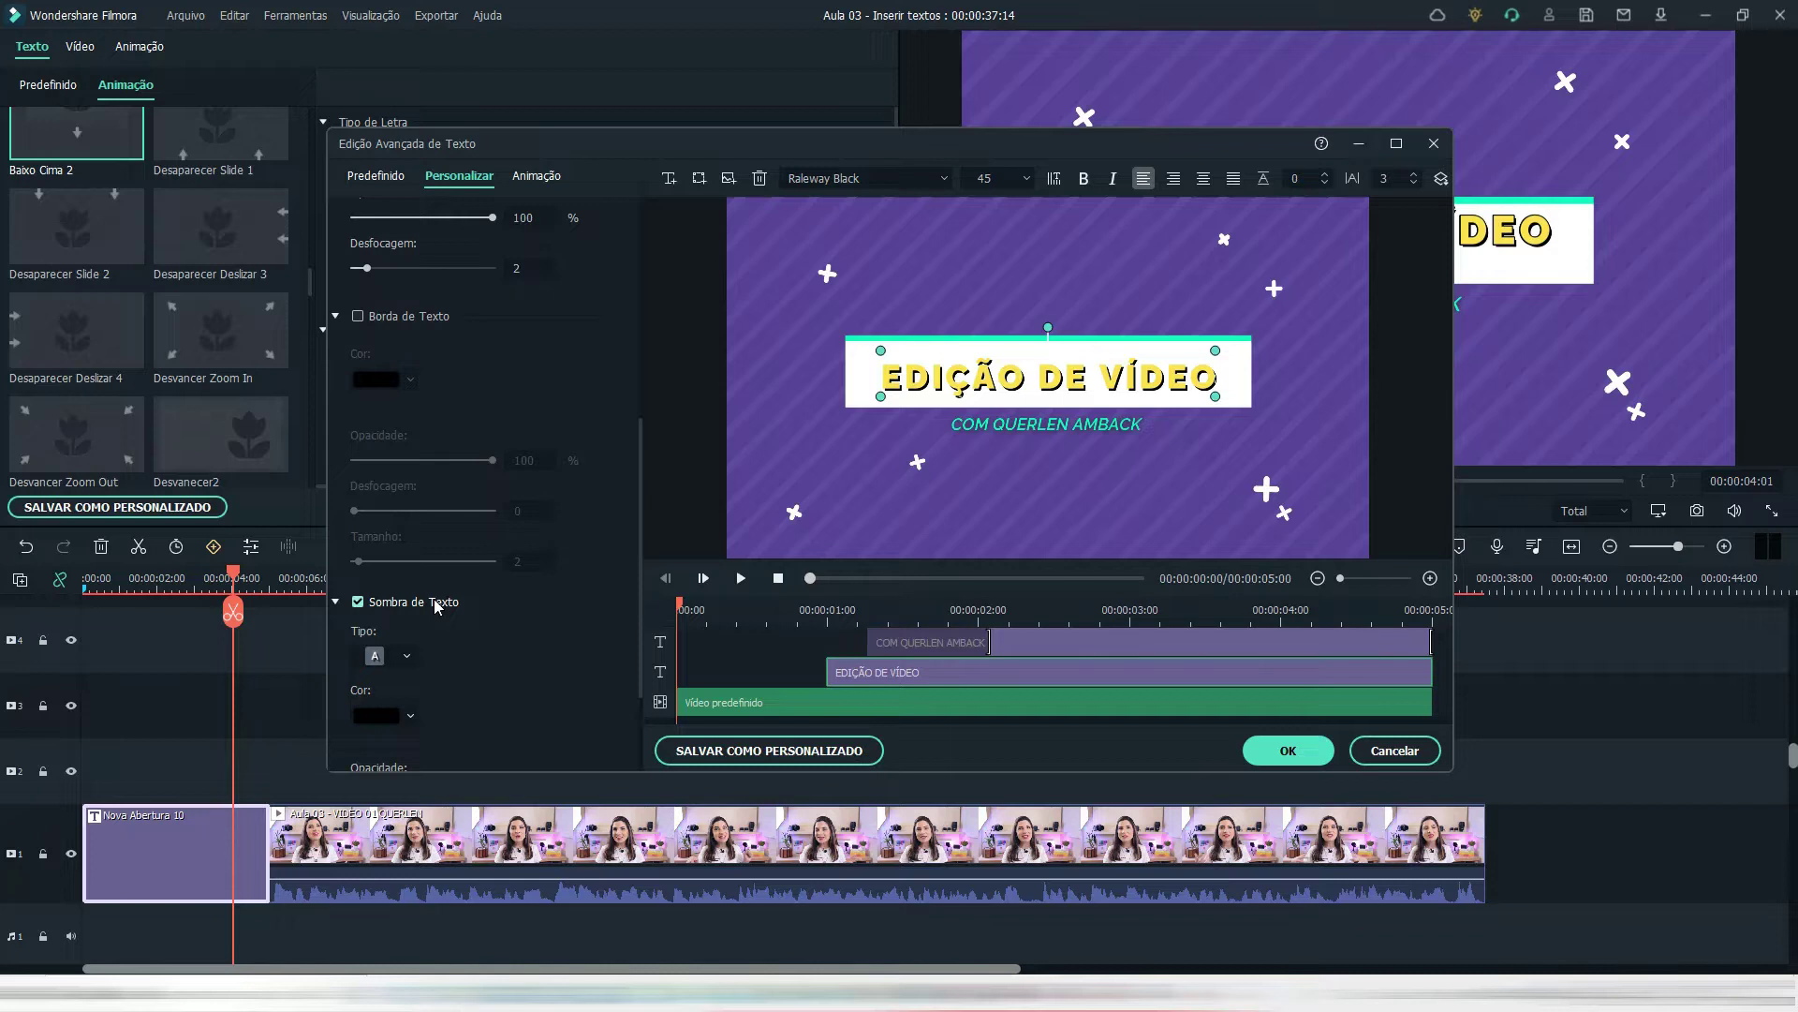
left_click(435, 601)
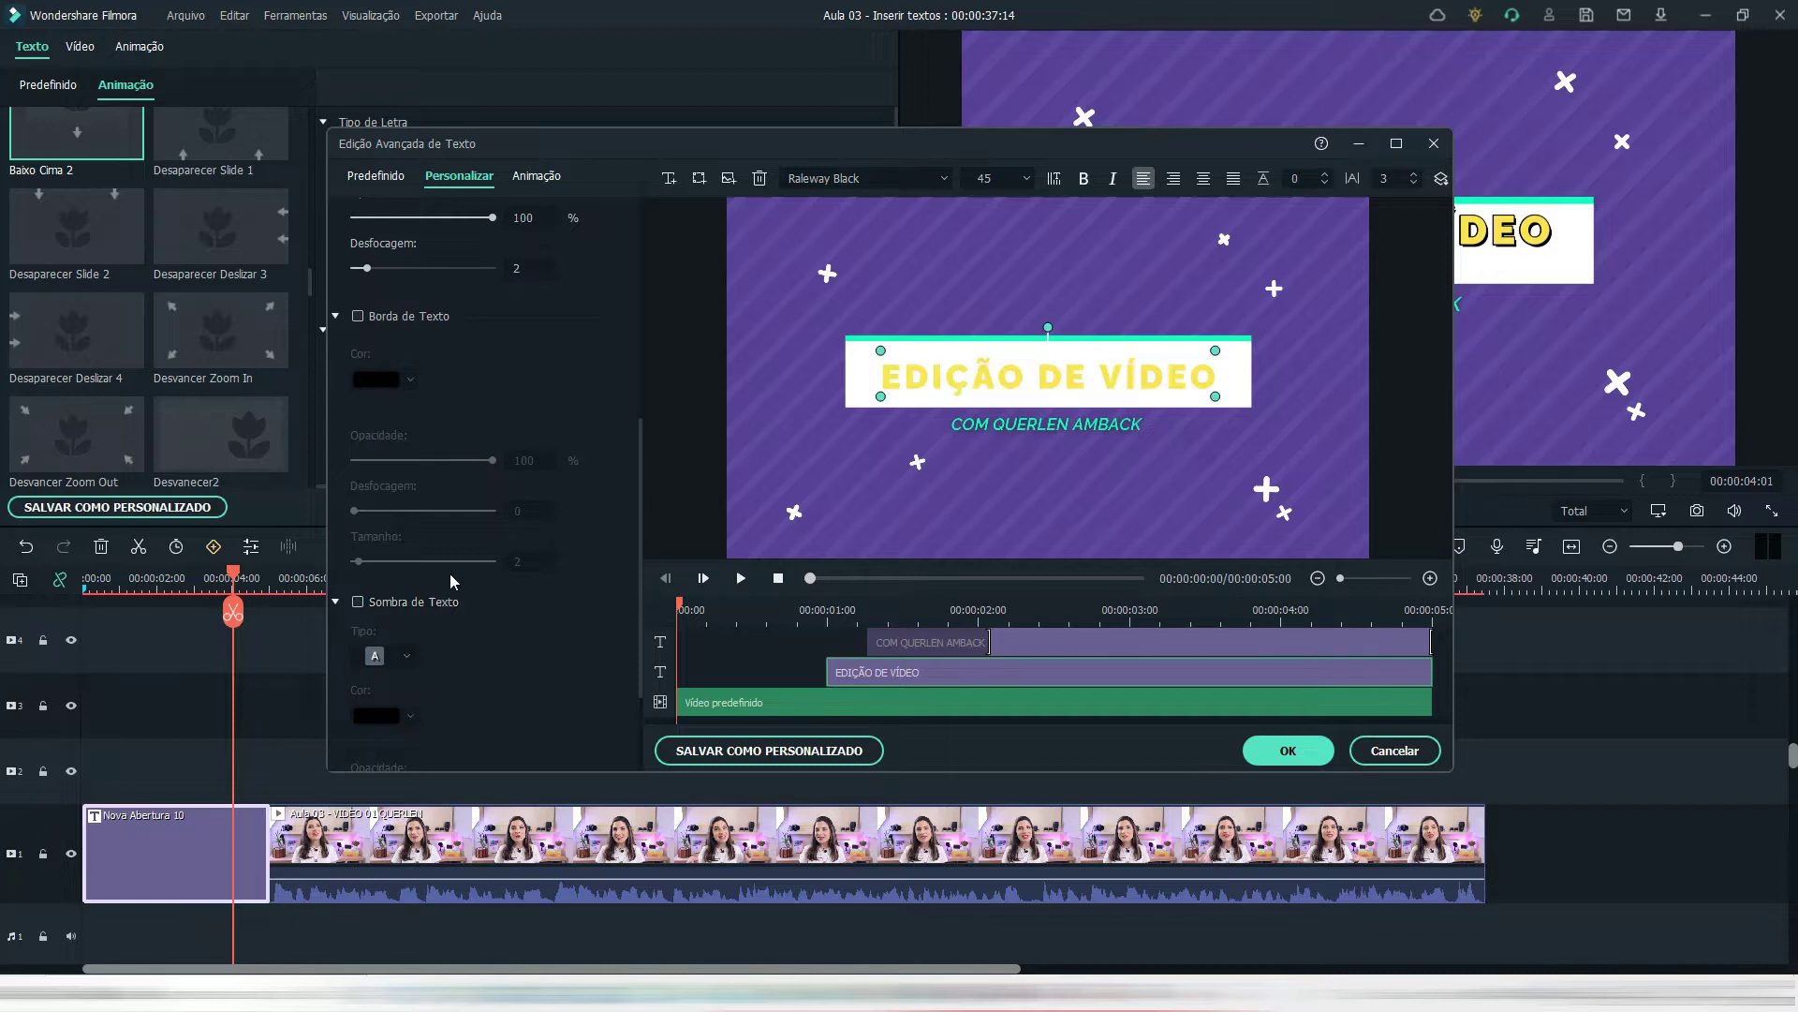
- Set the title's fill colour to the purple sampled from the preview background
scroll(498, 517, "up", 4)
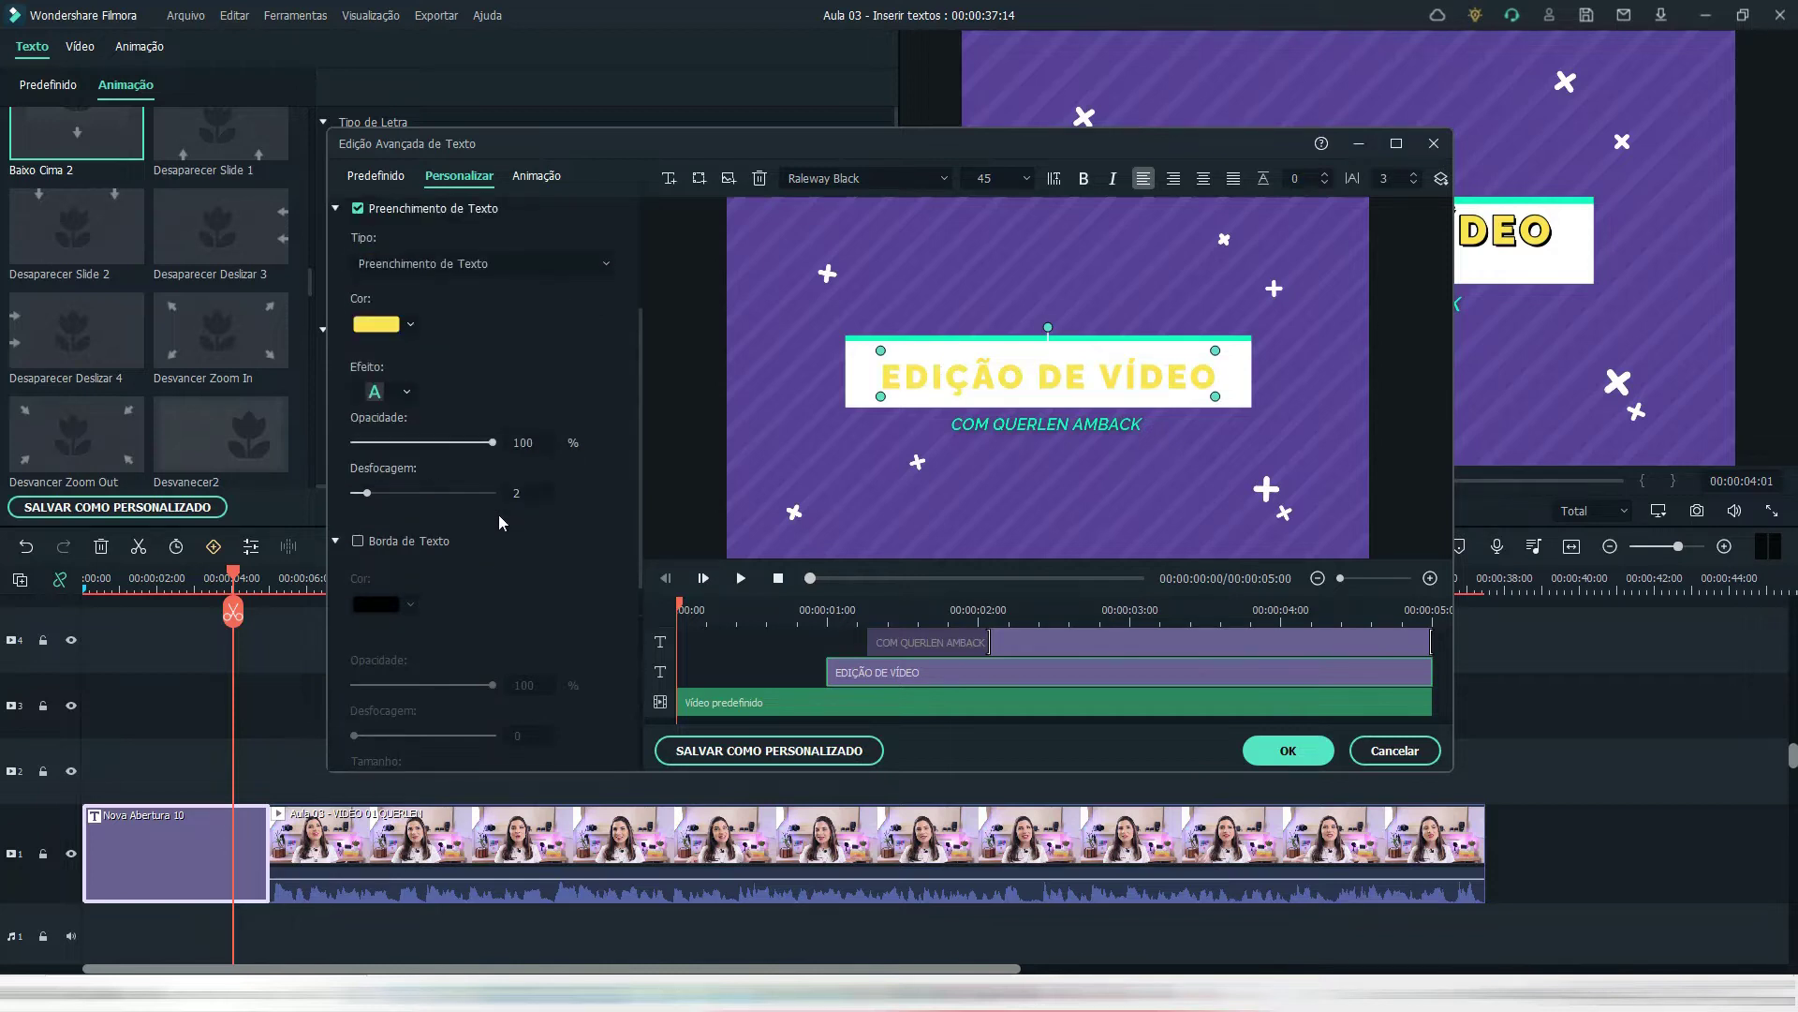
left_click(412, 324)
left_click(387, 468)
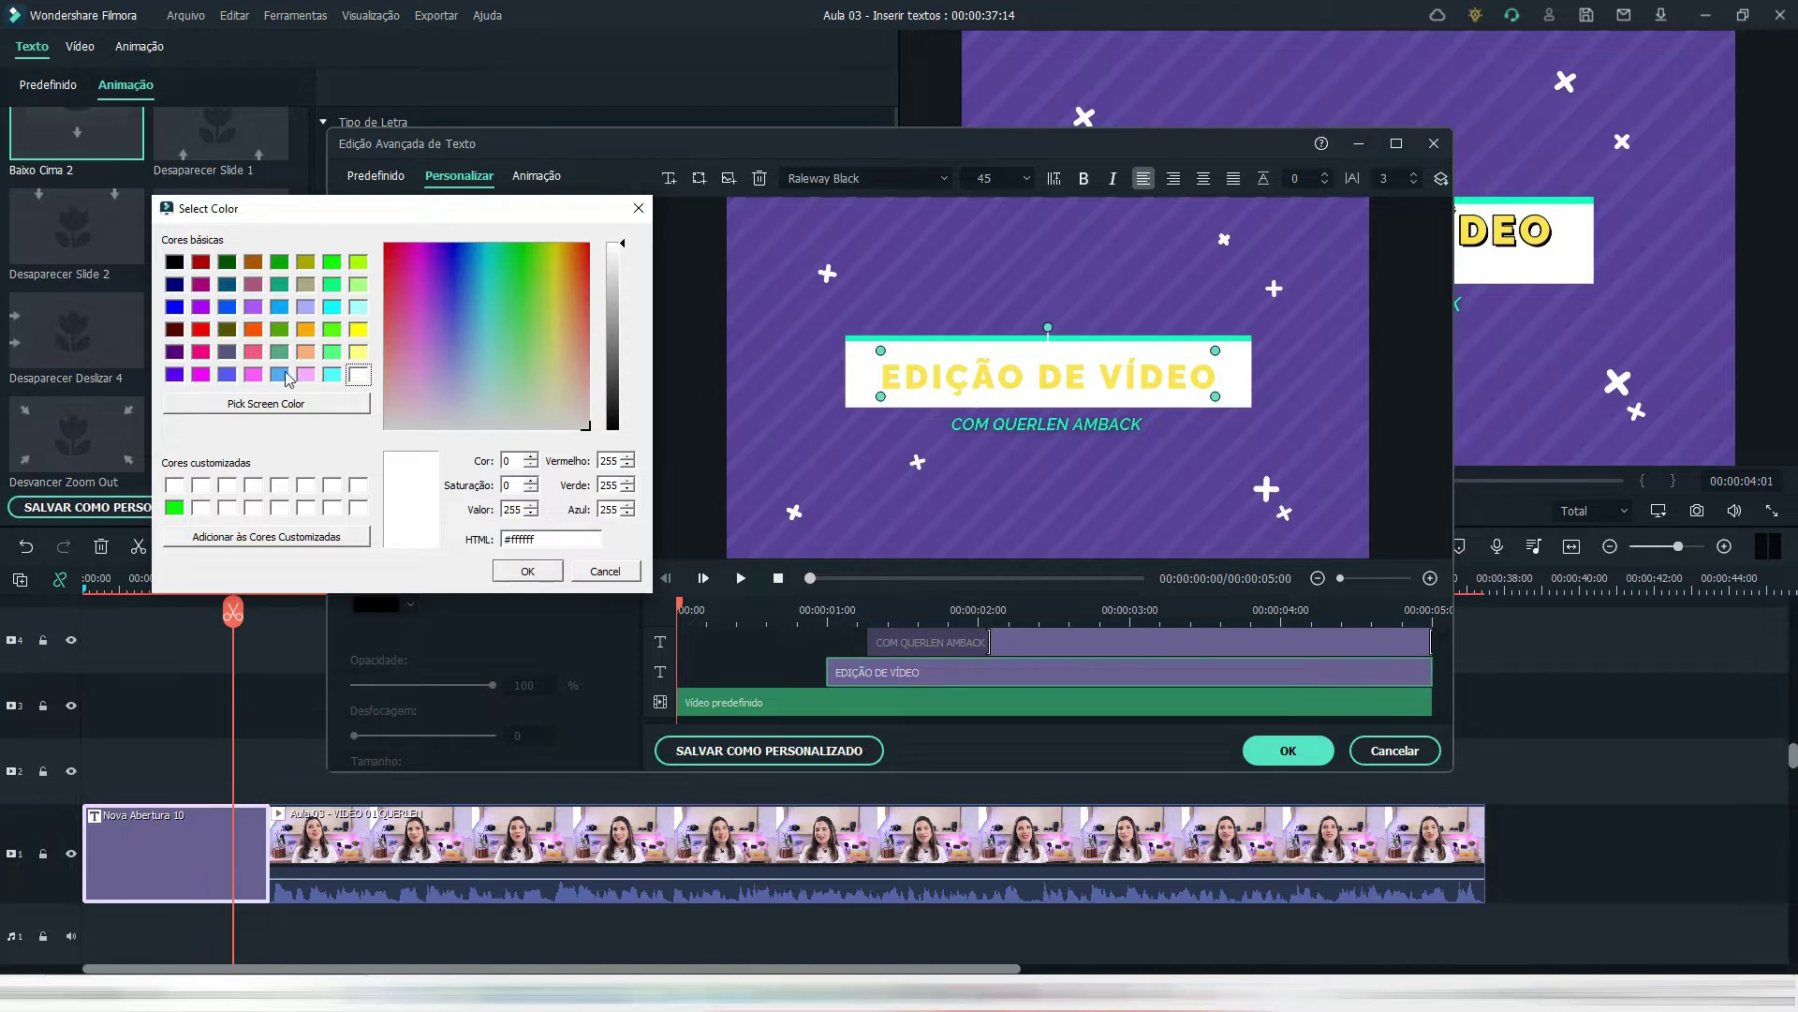
left_click(278, 404)
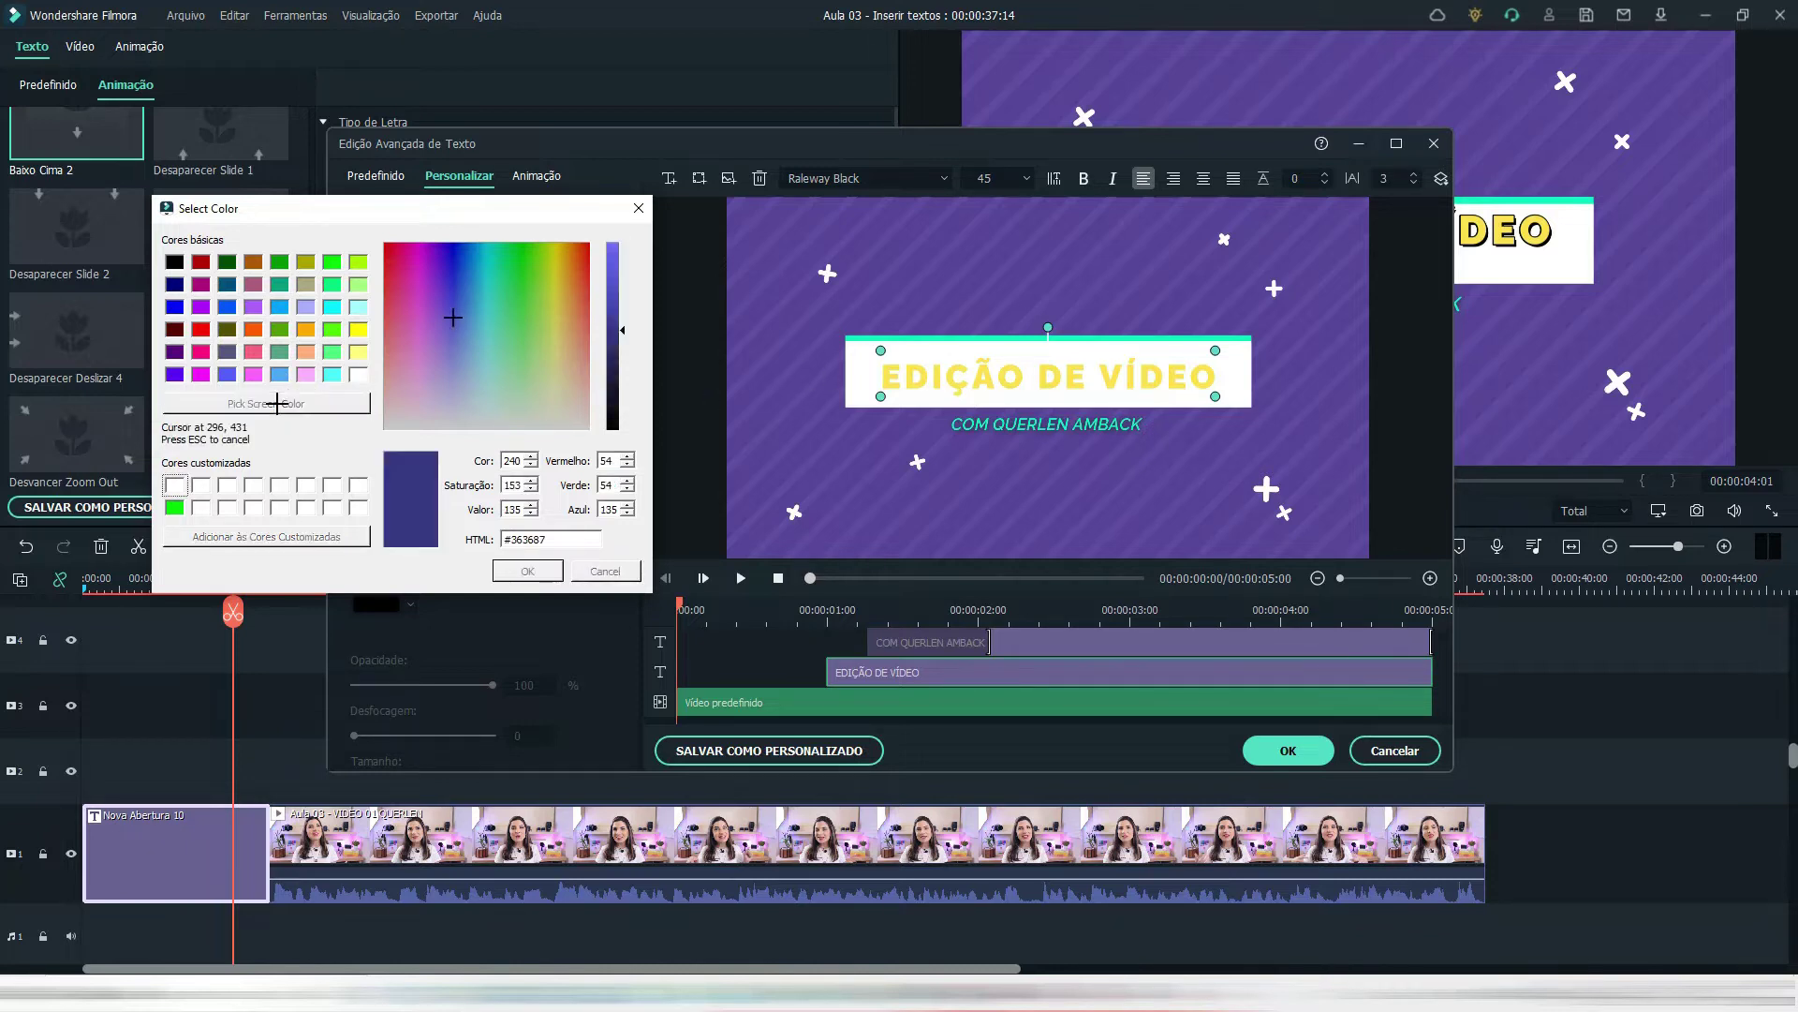
left_click(946, 276)
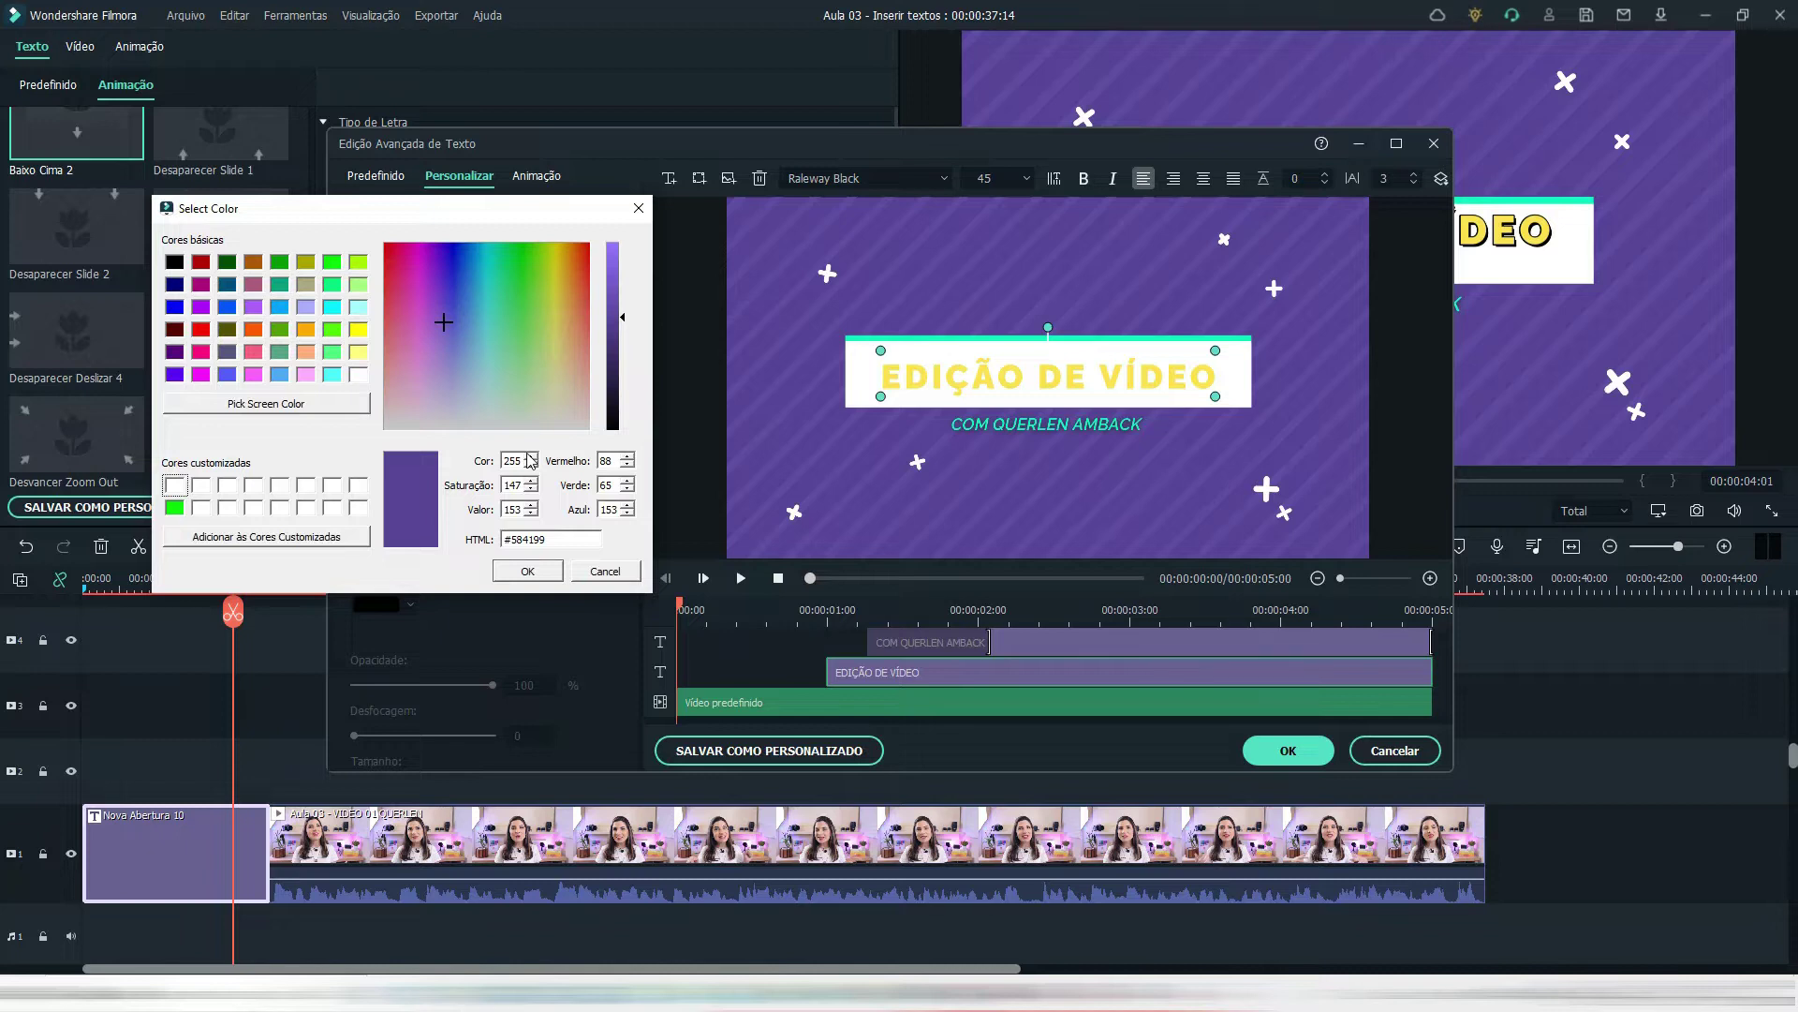
left_click(524, 571)
- Close the editor, preview to 00:00:06:18, and list the Novo Conceito lower-third templates
key("Escape")
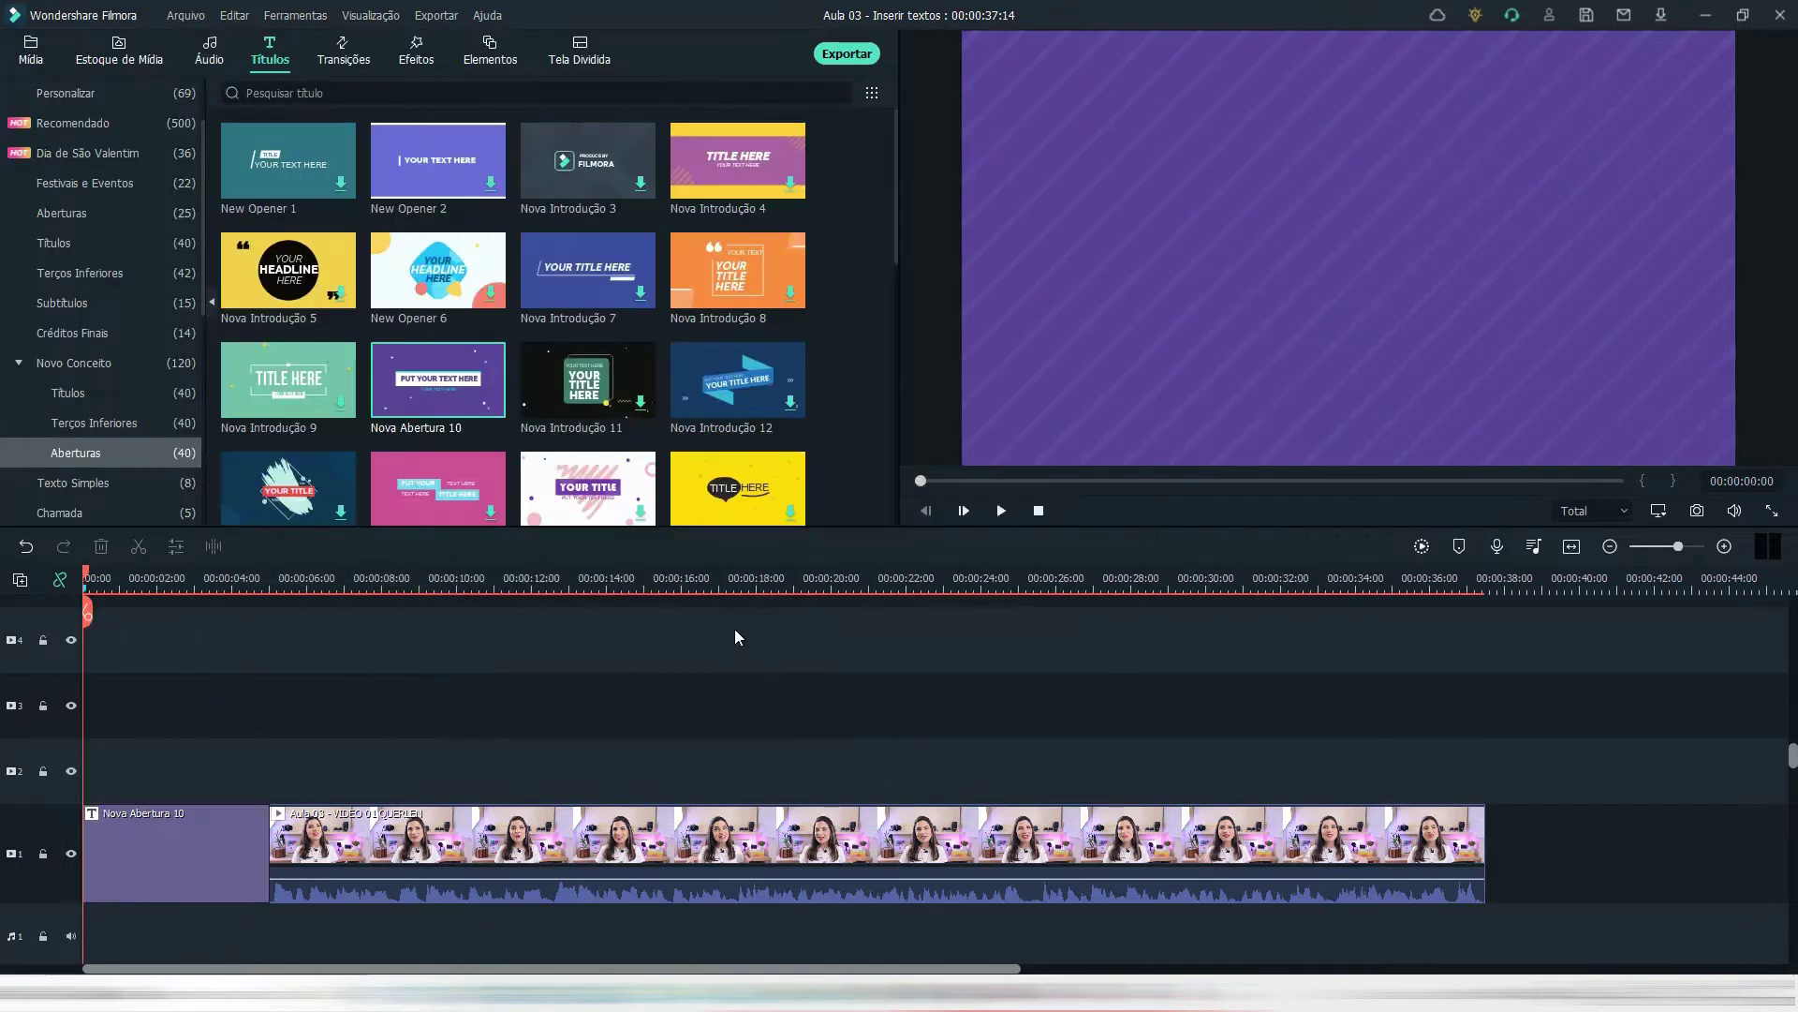
key("space")
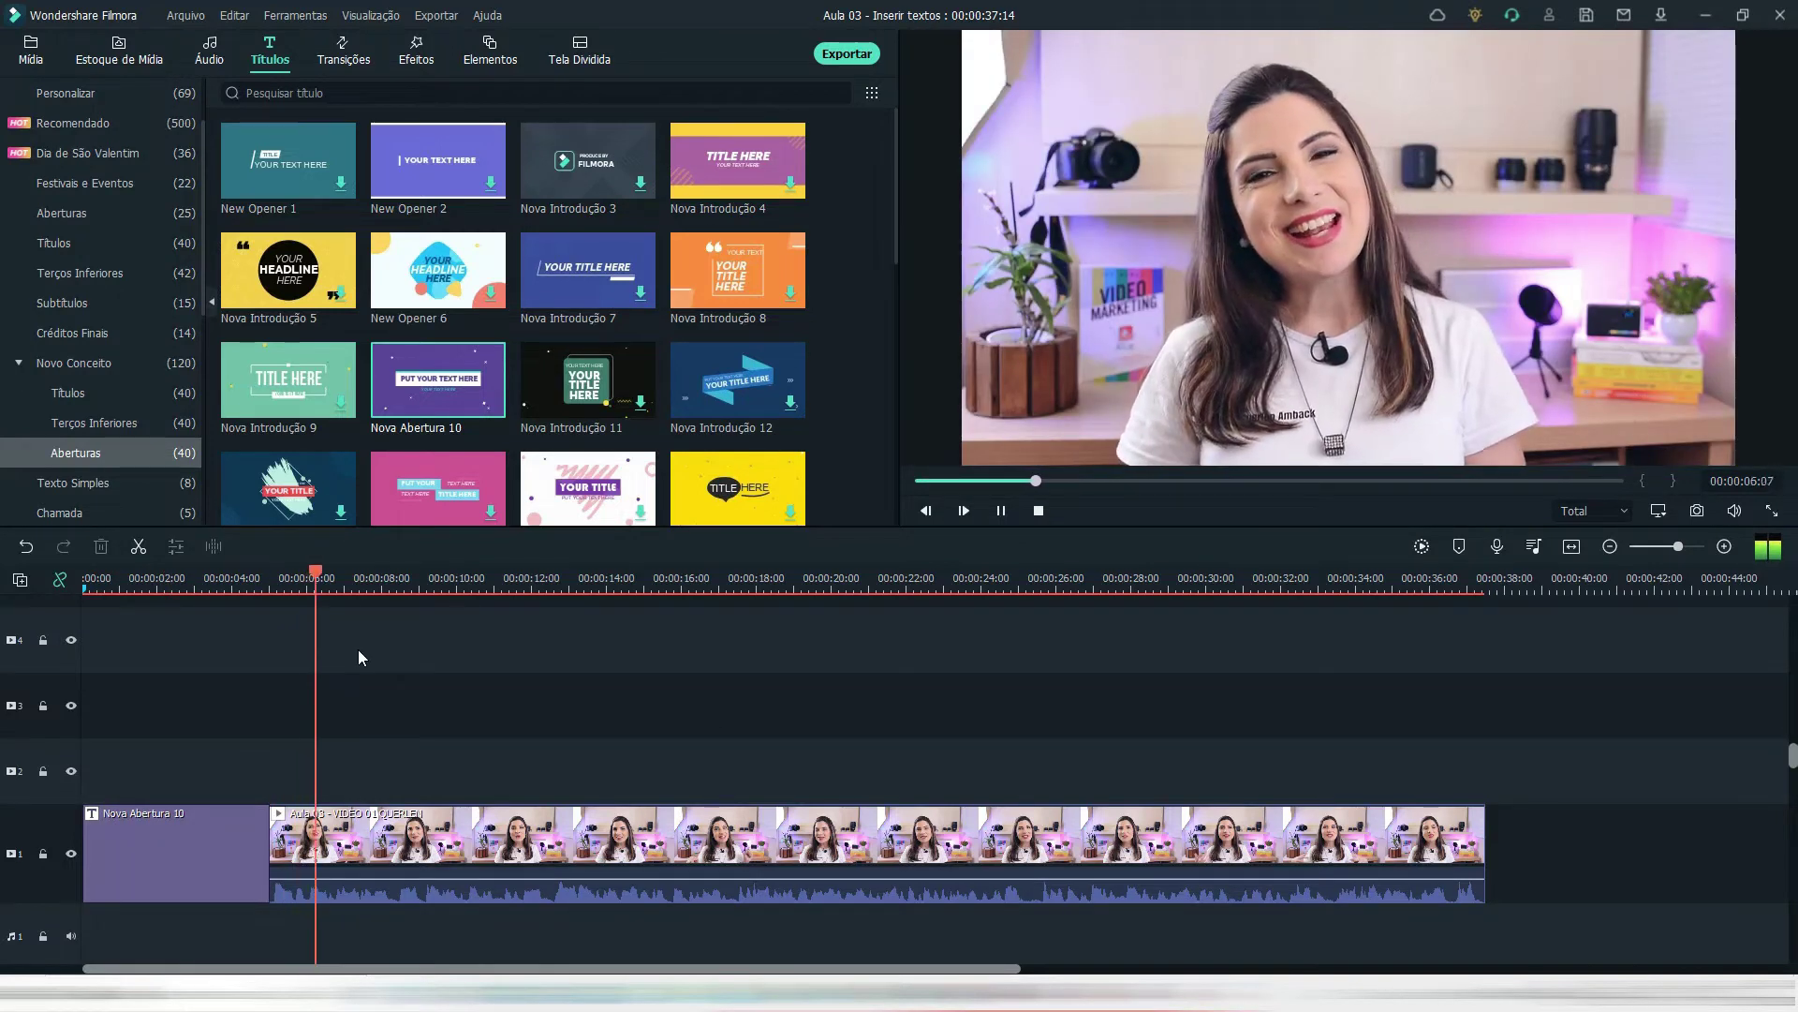
key("space")
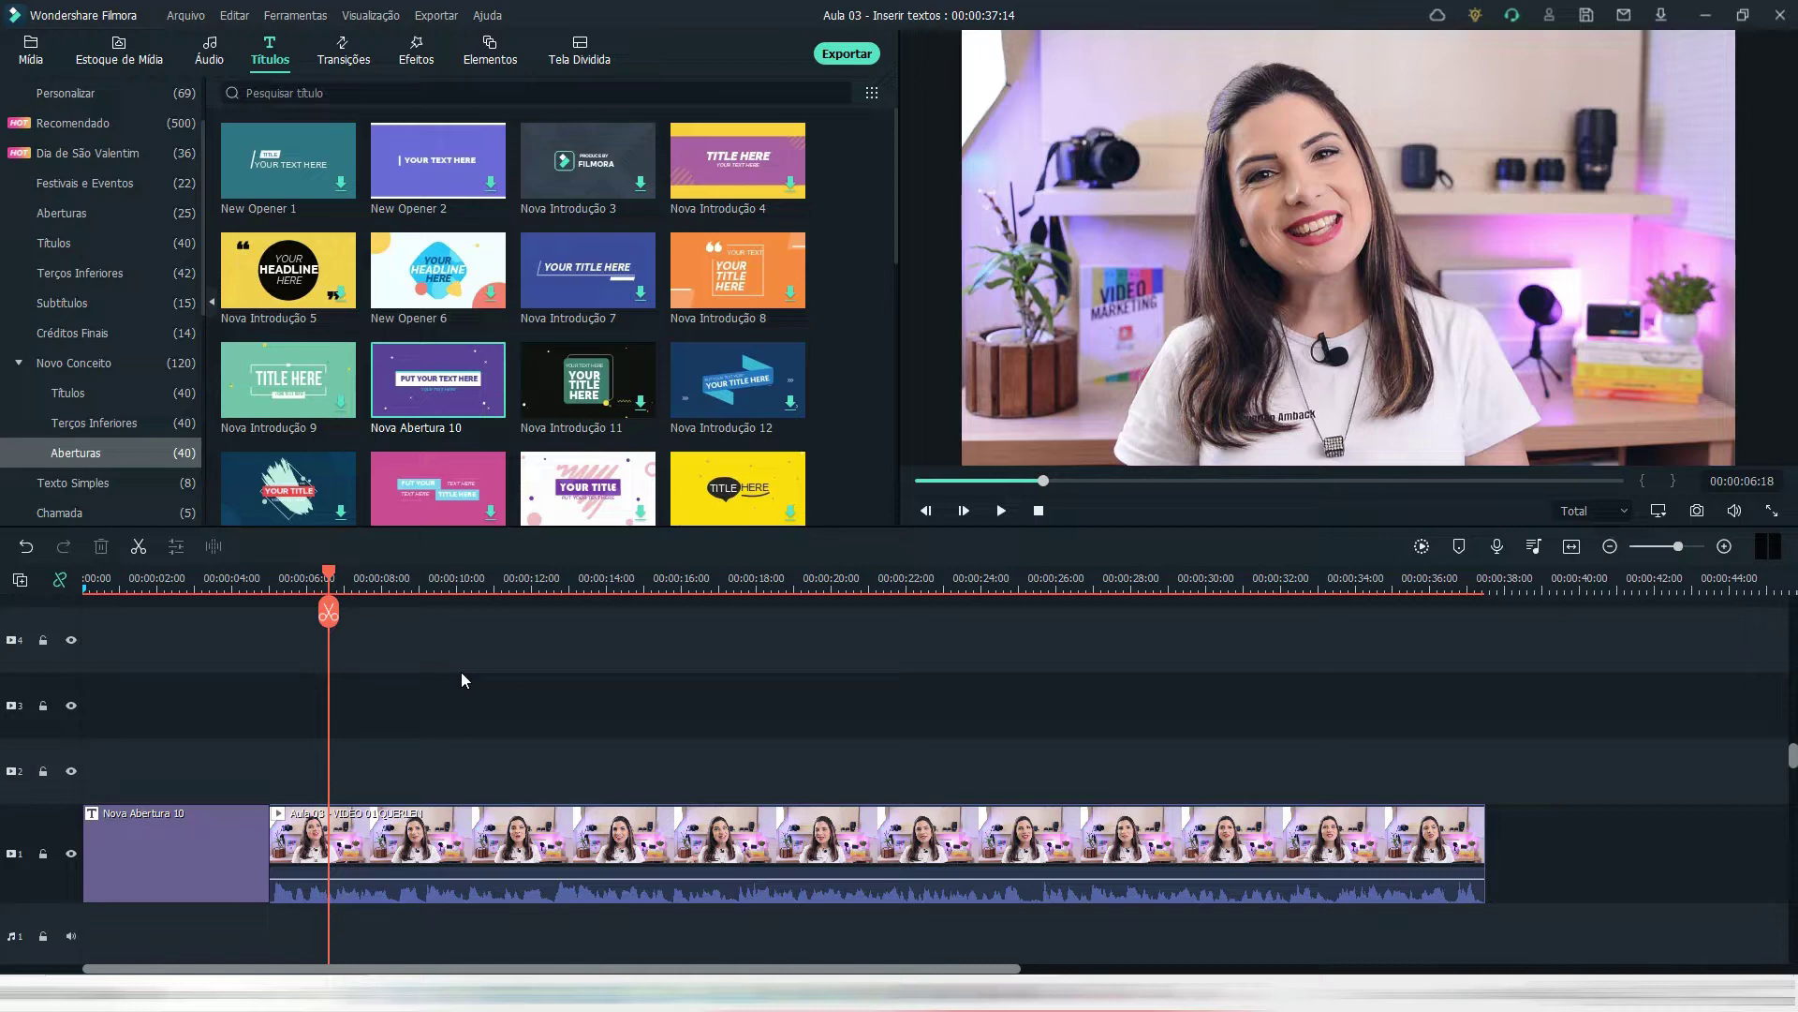
left_click(150, 423)
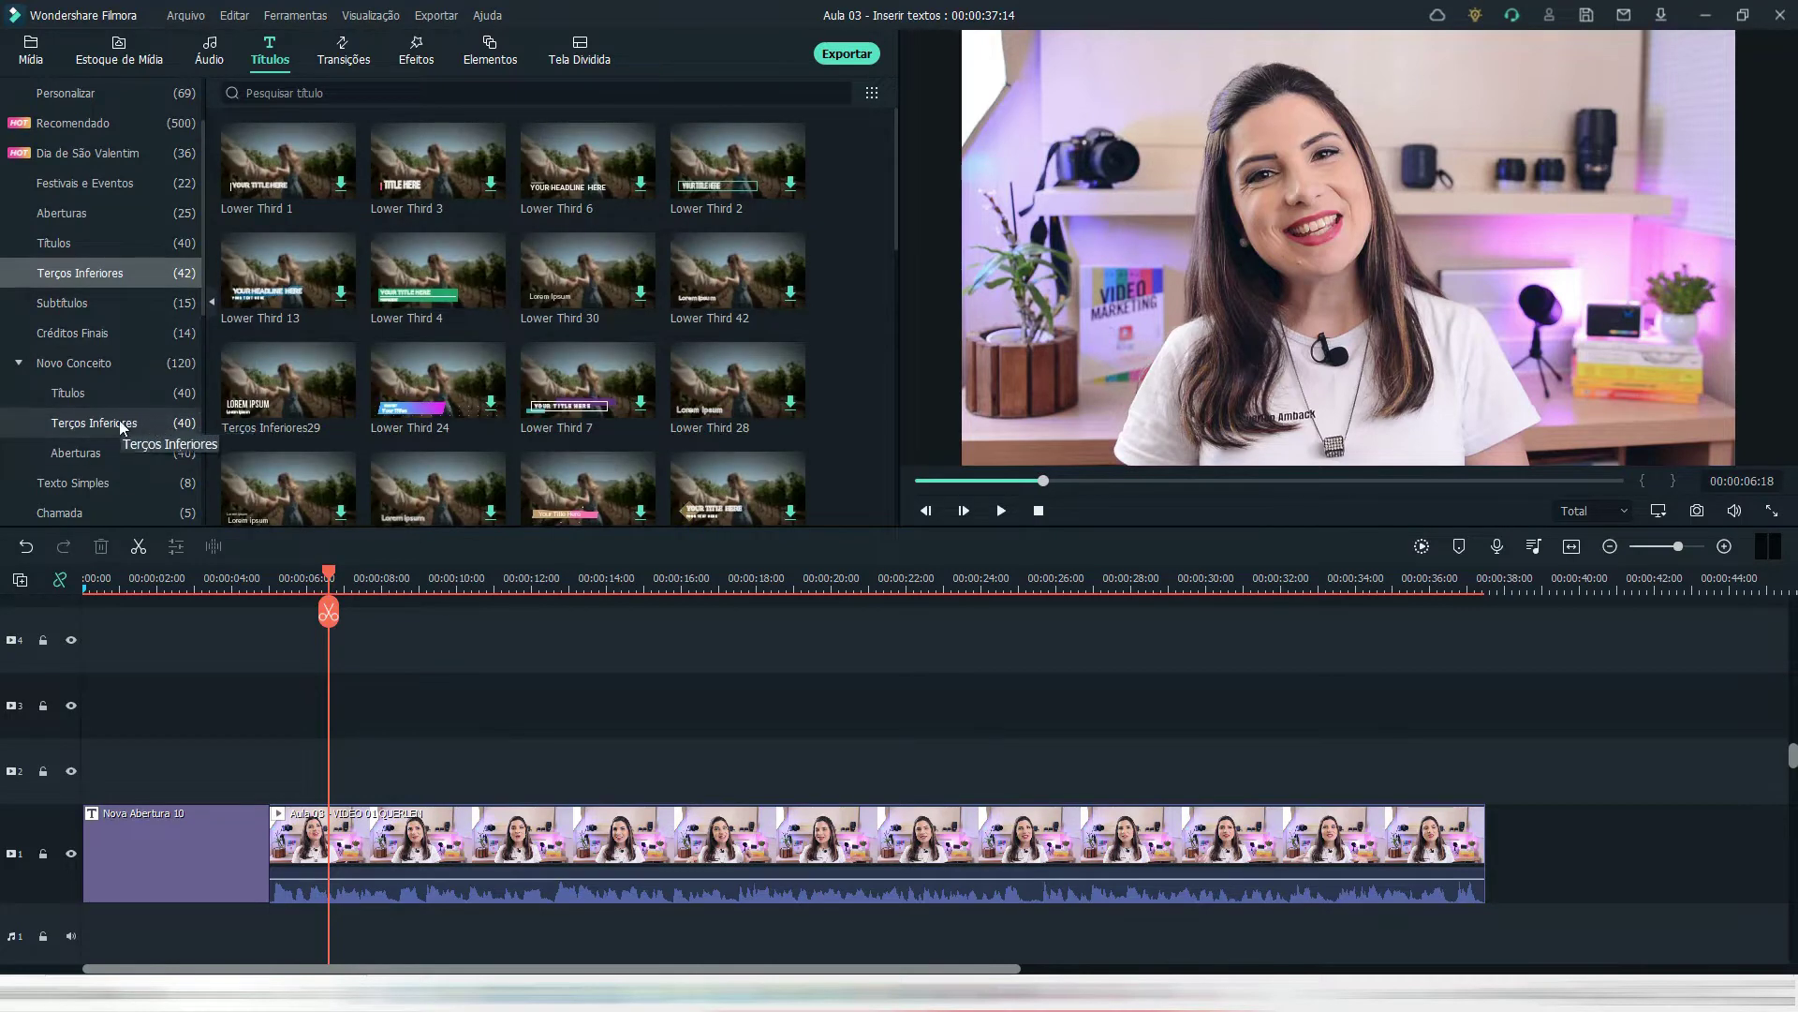
left_click(120, 422)
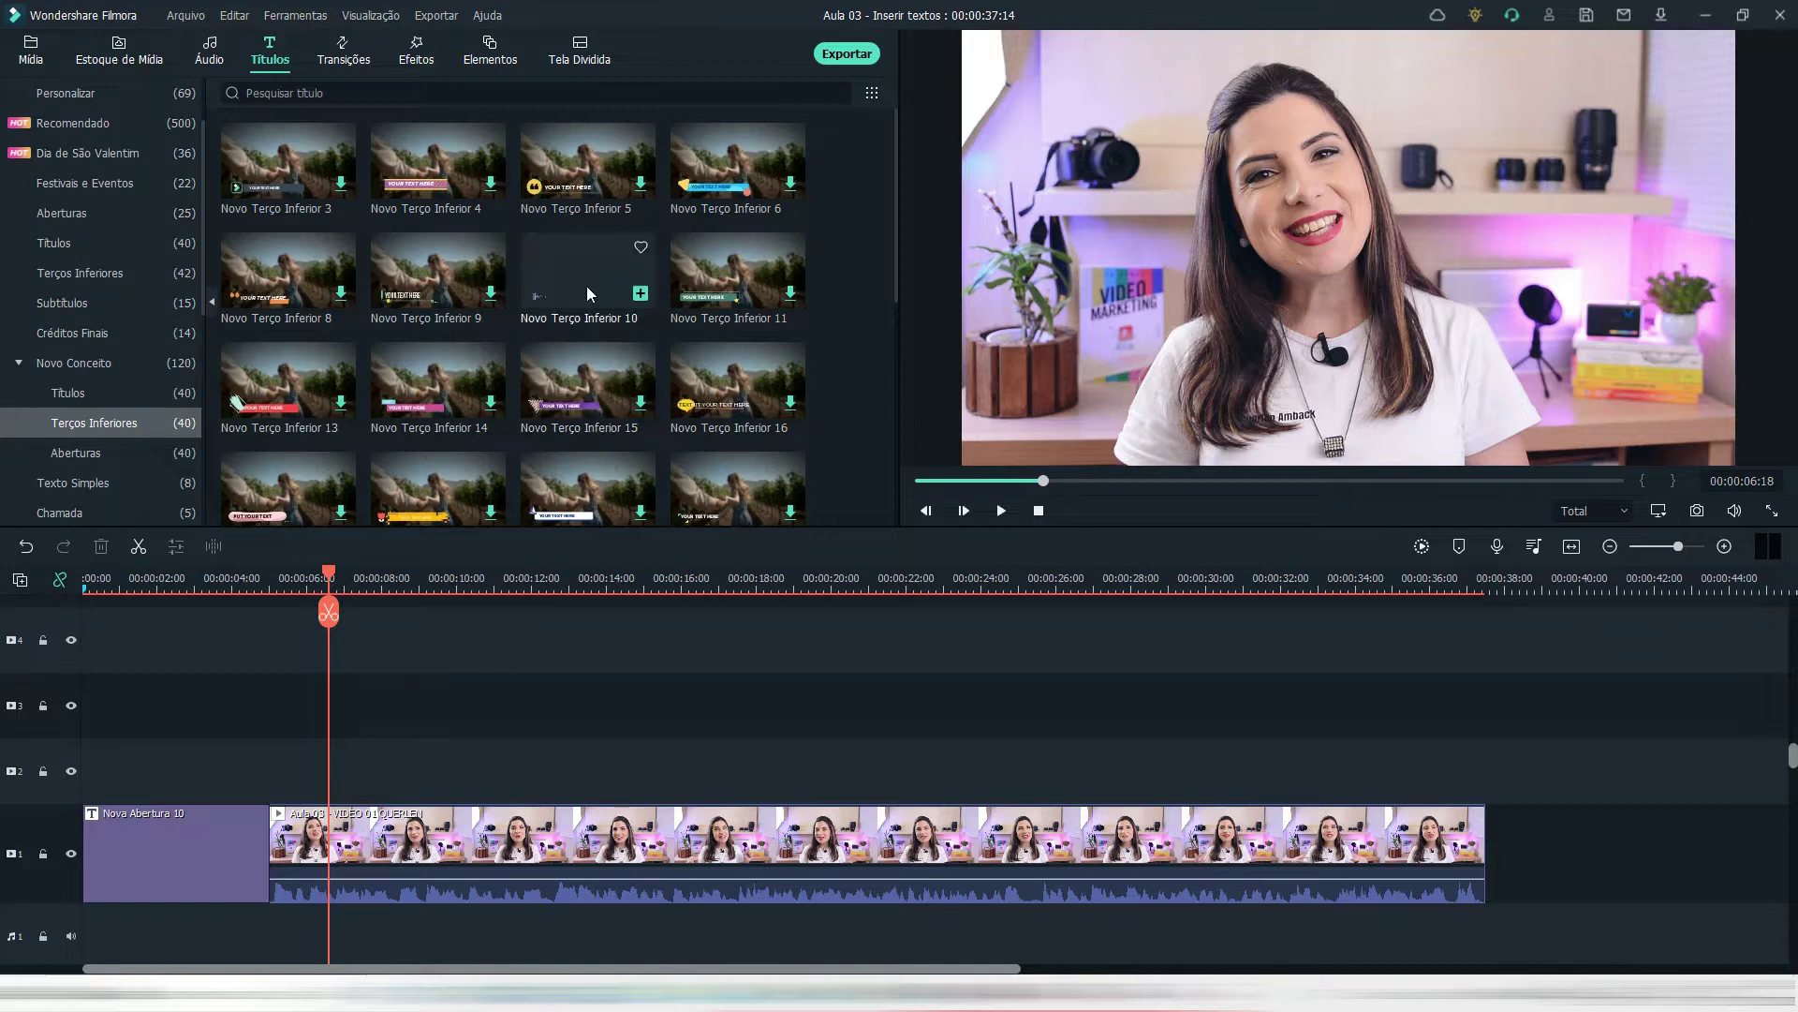
- Add Novo Terço Inferior 10 to track 2 and play it to 00:00:07:26
left_click_drag(568, 262, 349, 755)
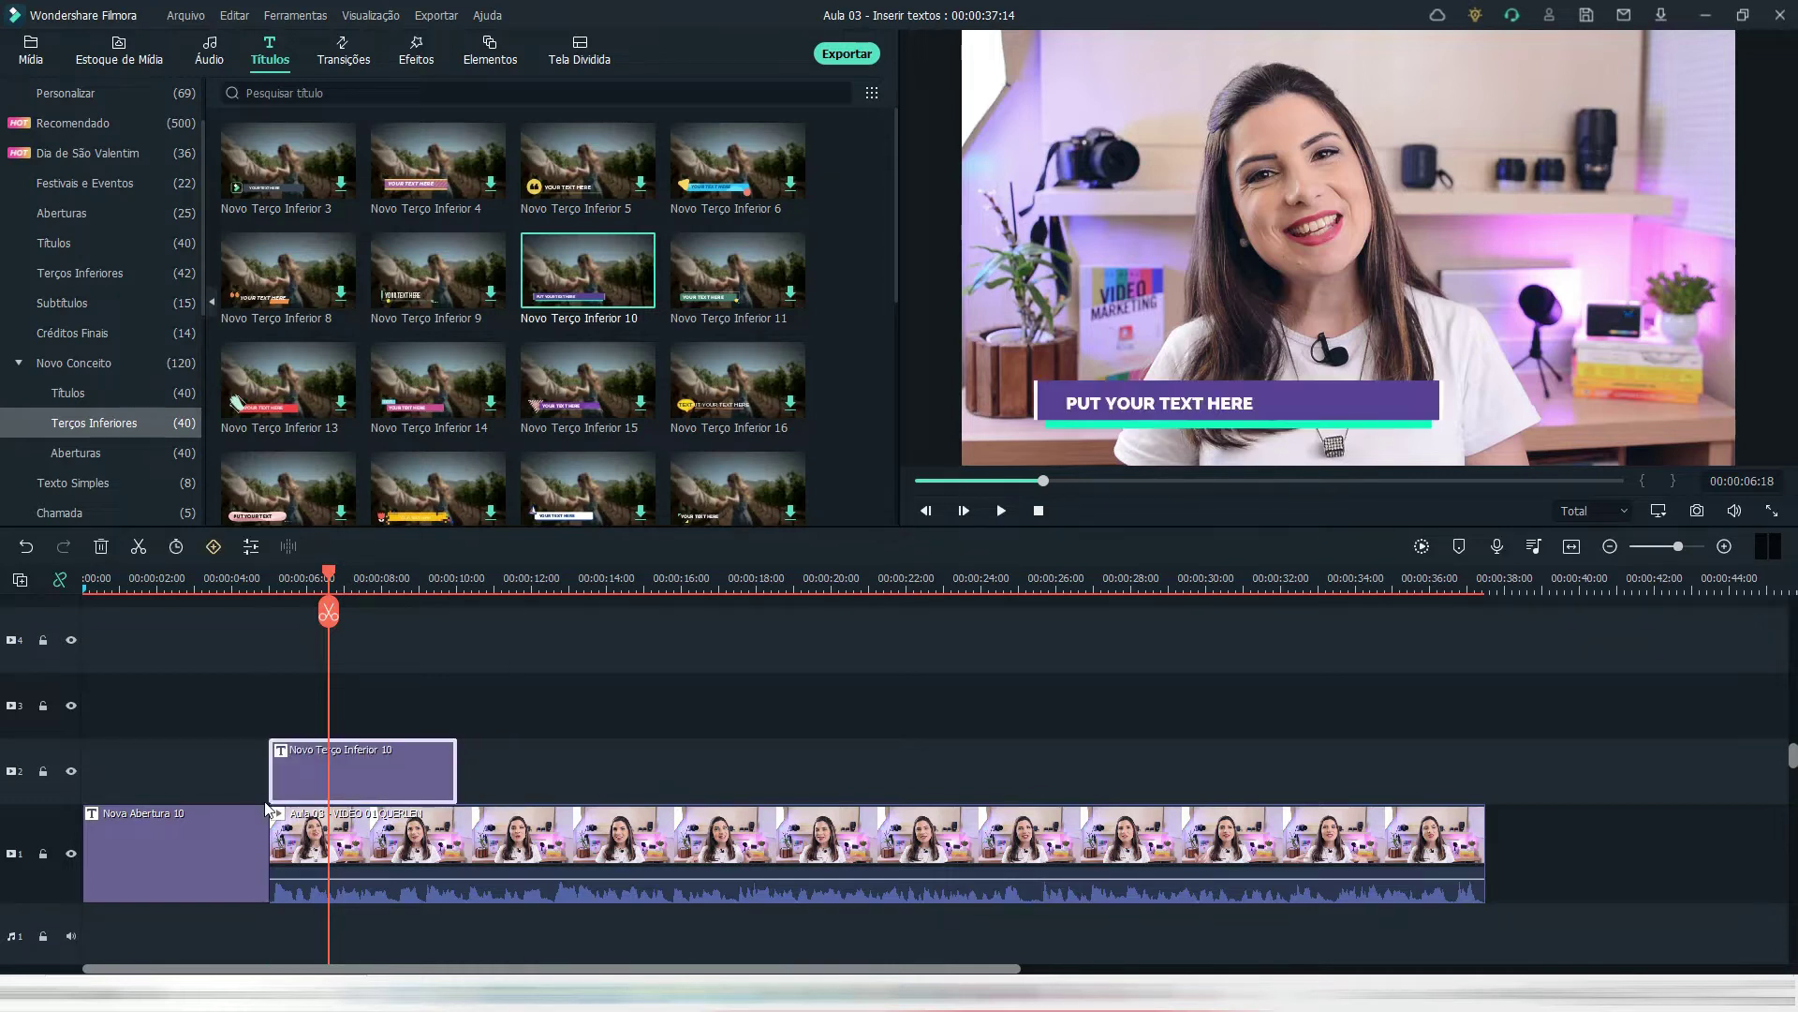
key("space")
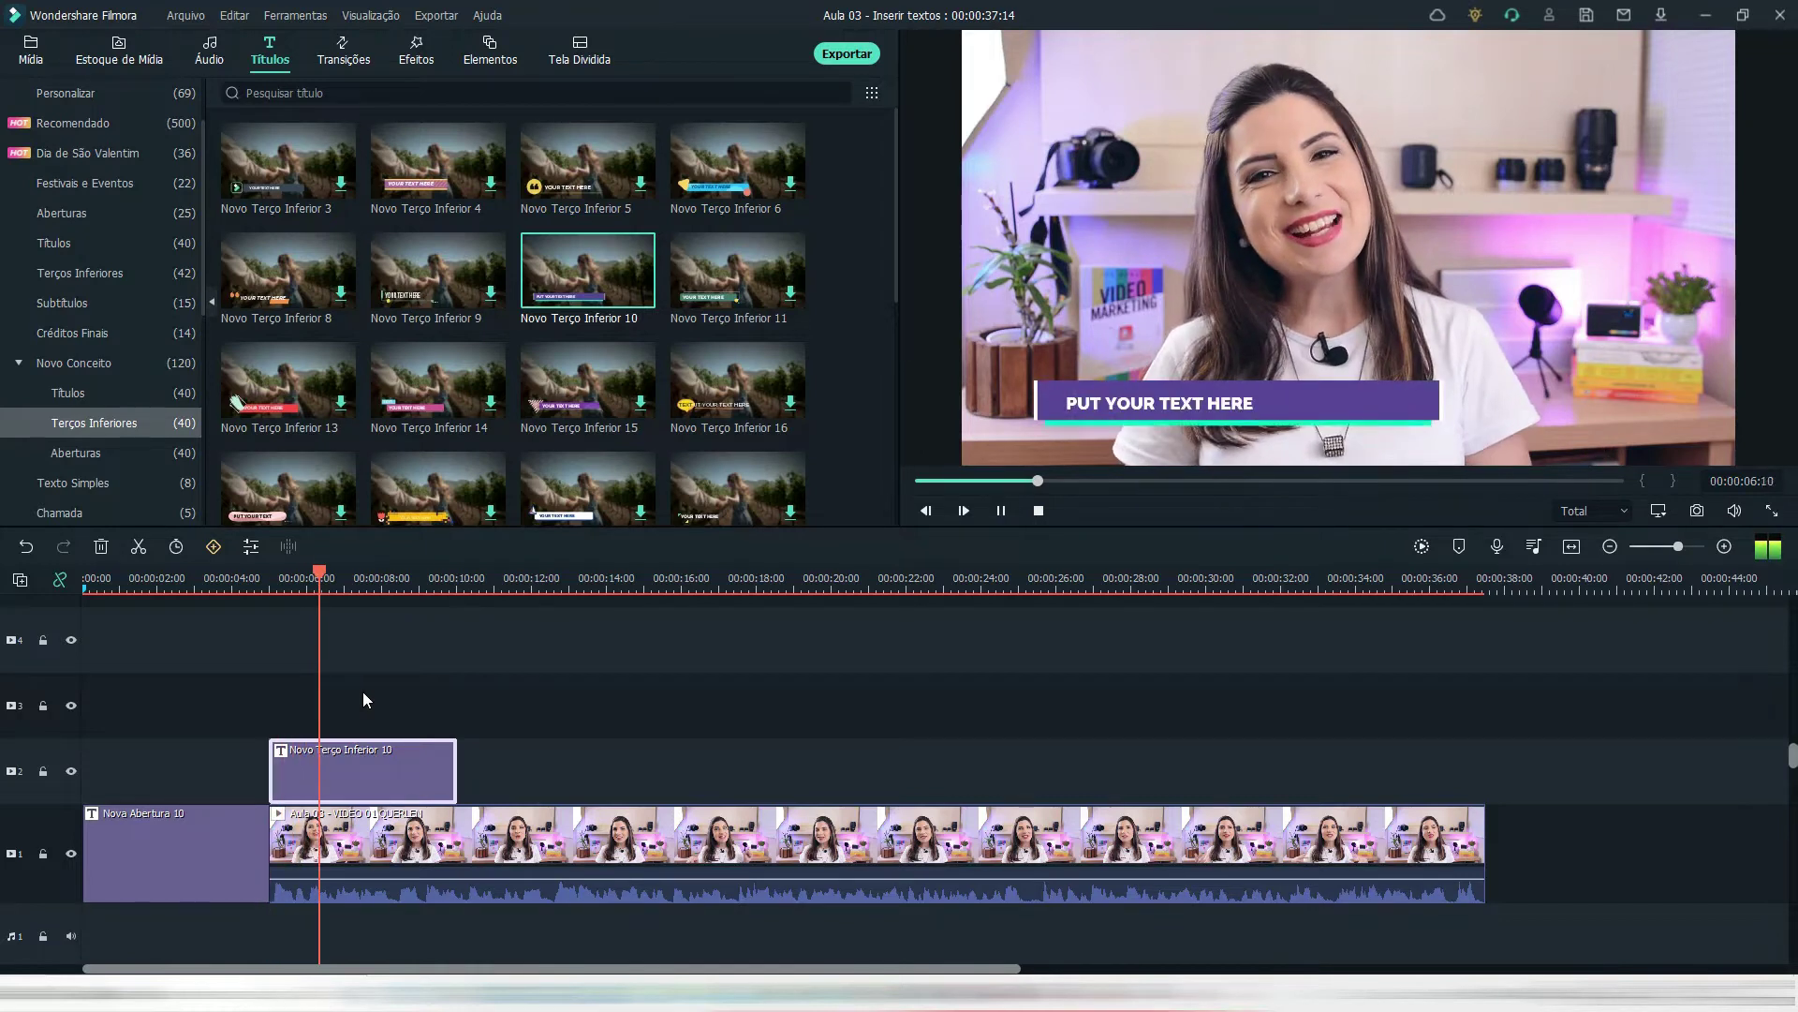
key("space")
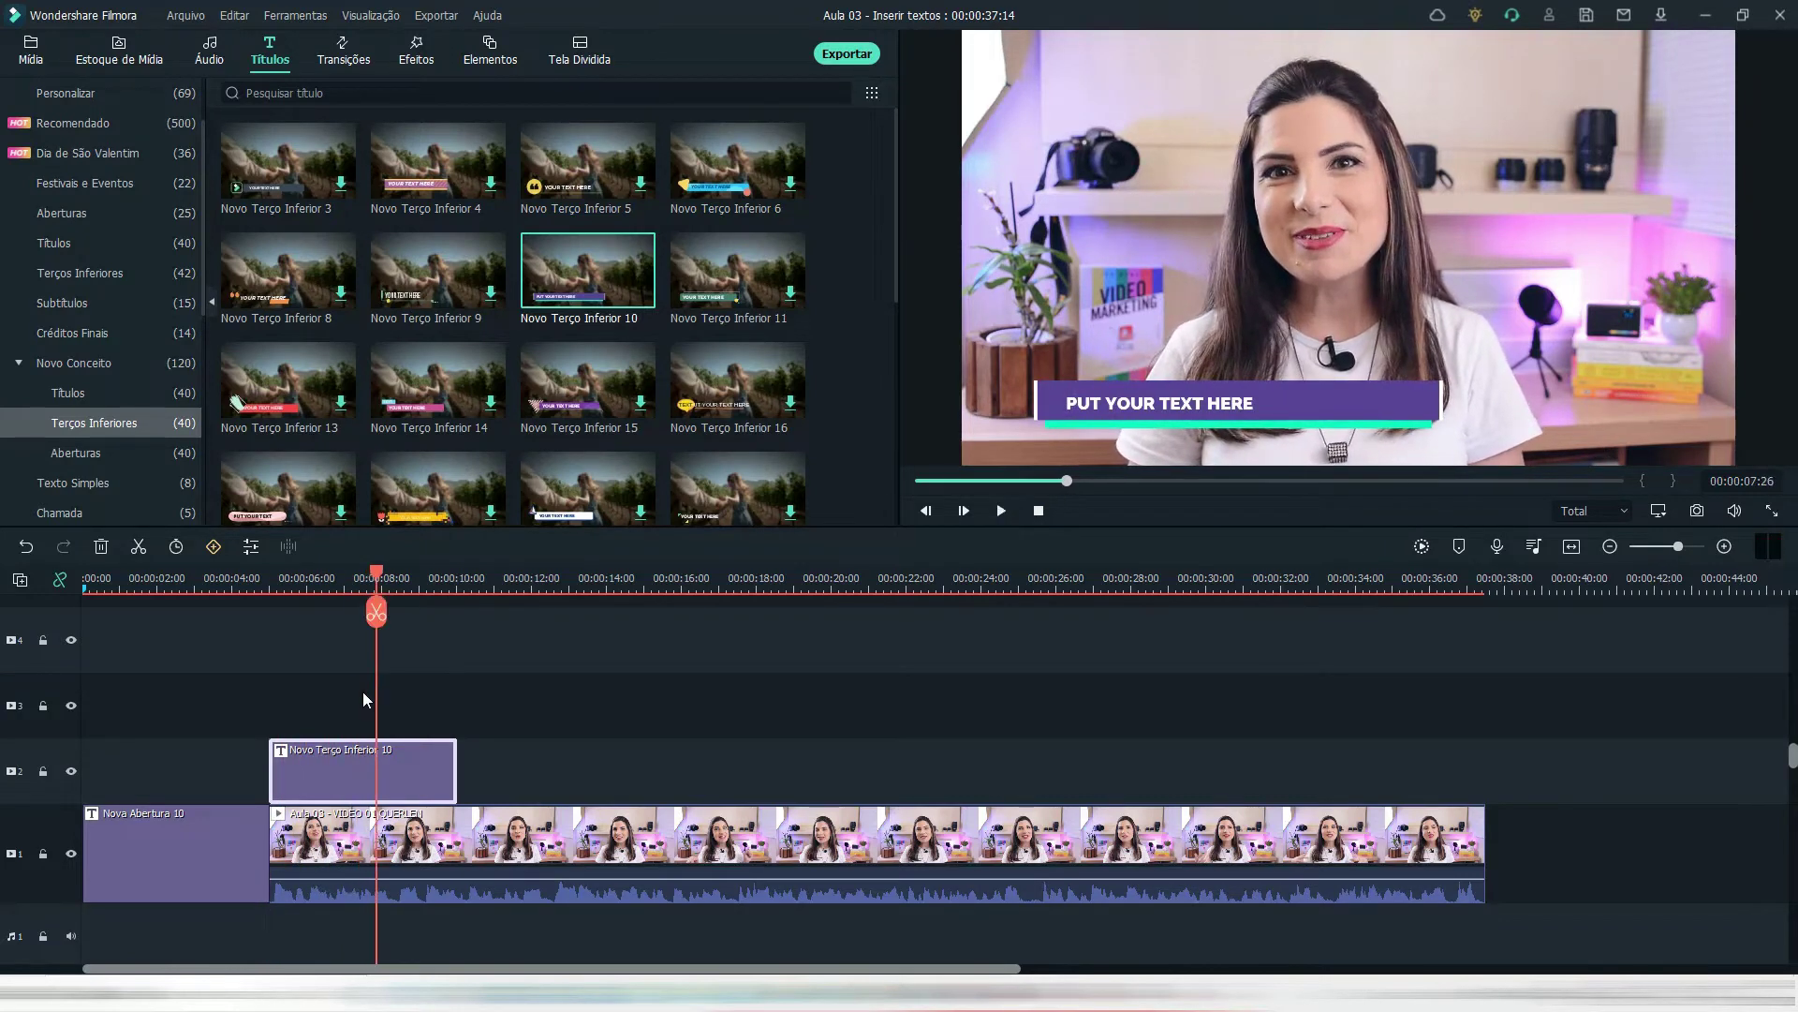
- Replace the lower third's placeholder text with the presenter's name
double_click(1178, 414)
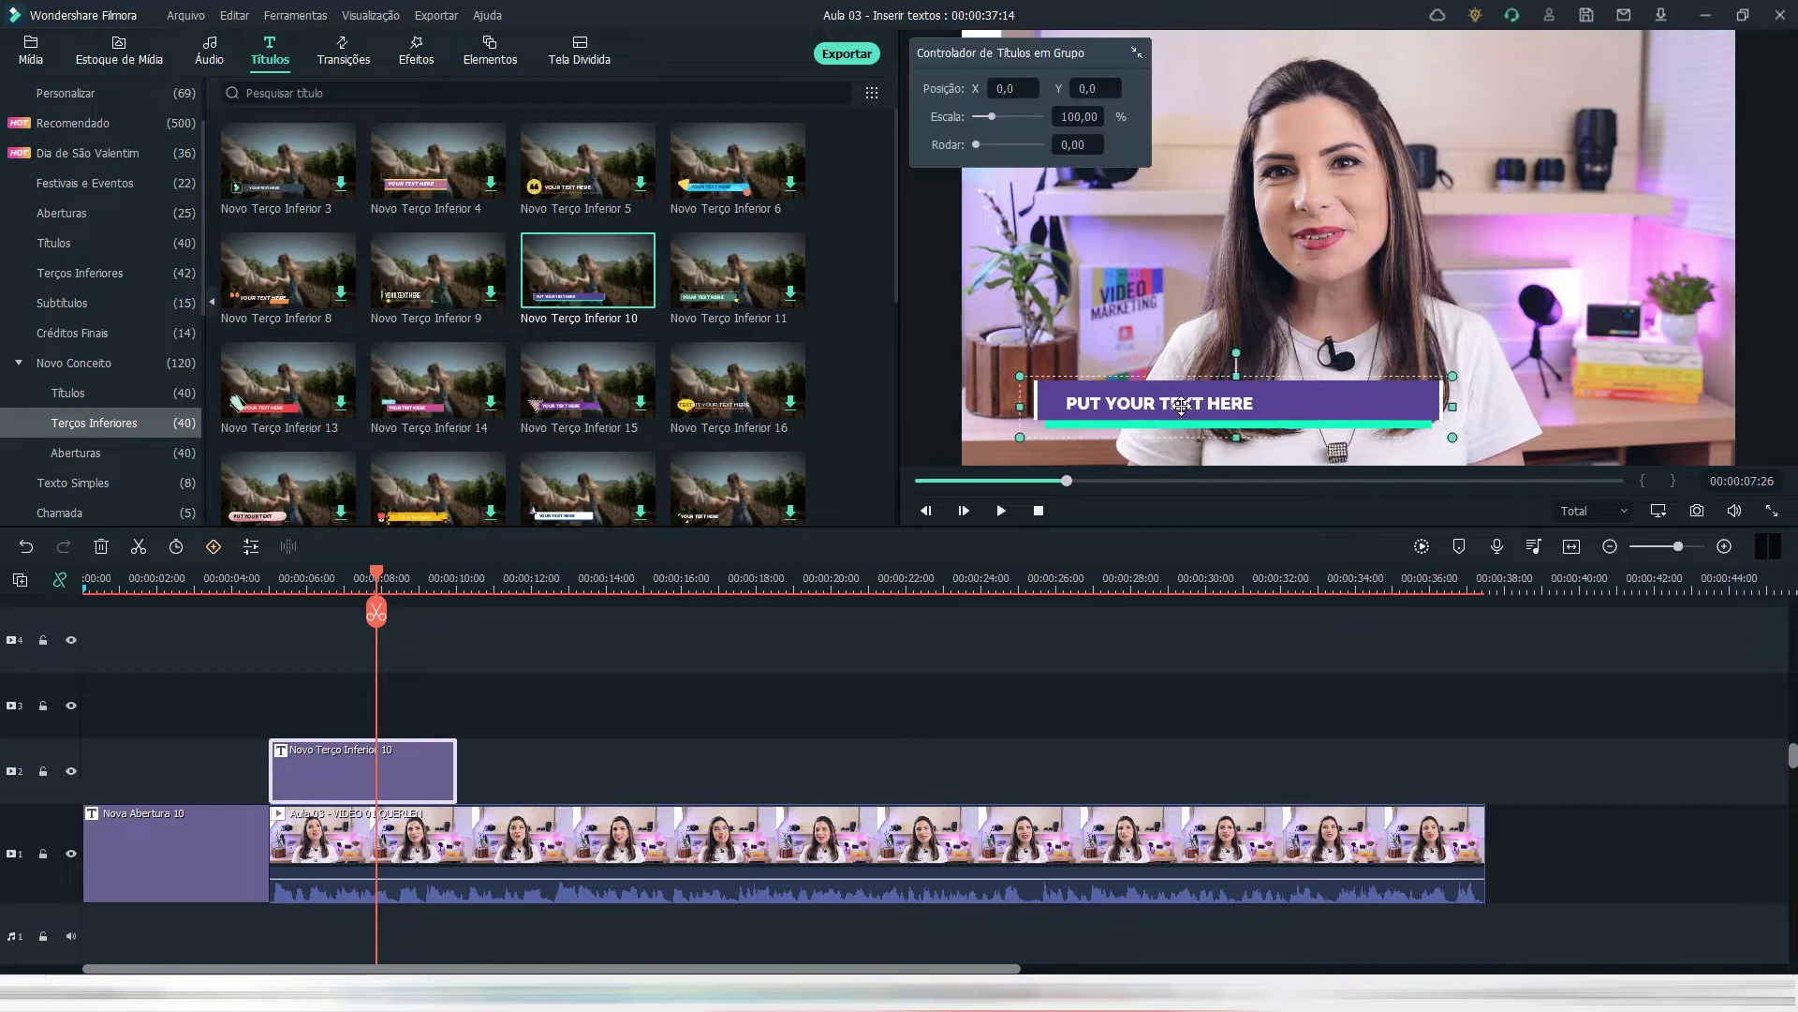
key("ctrl+a")
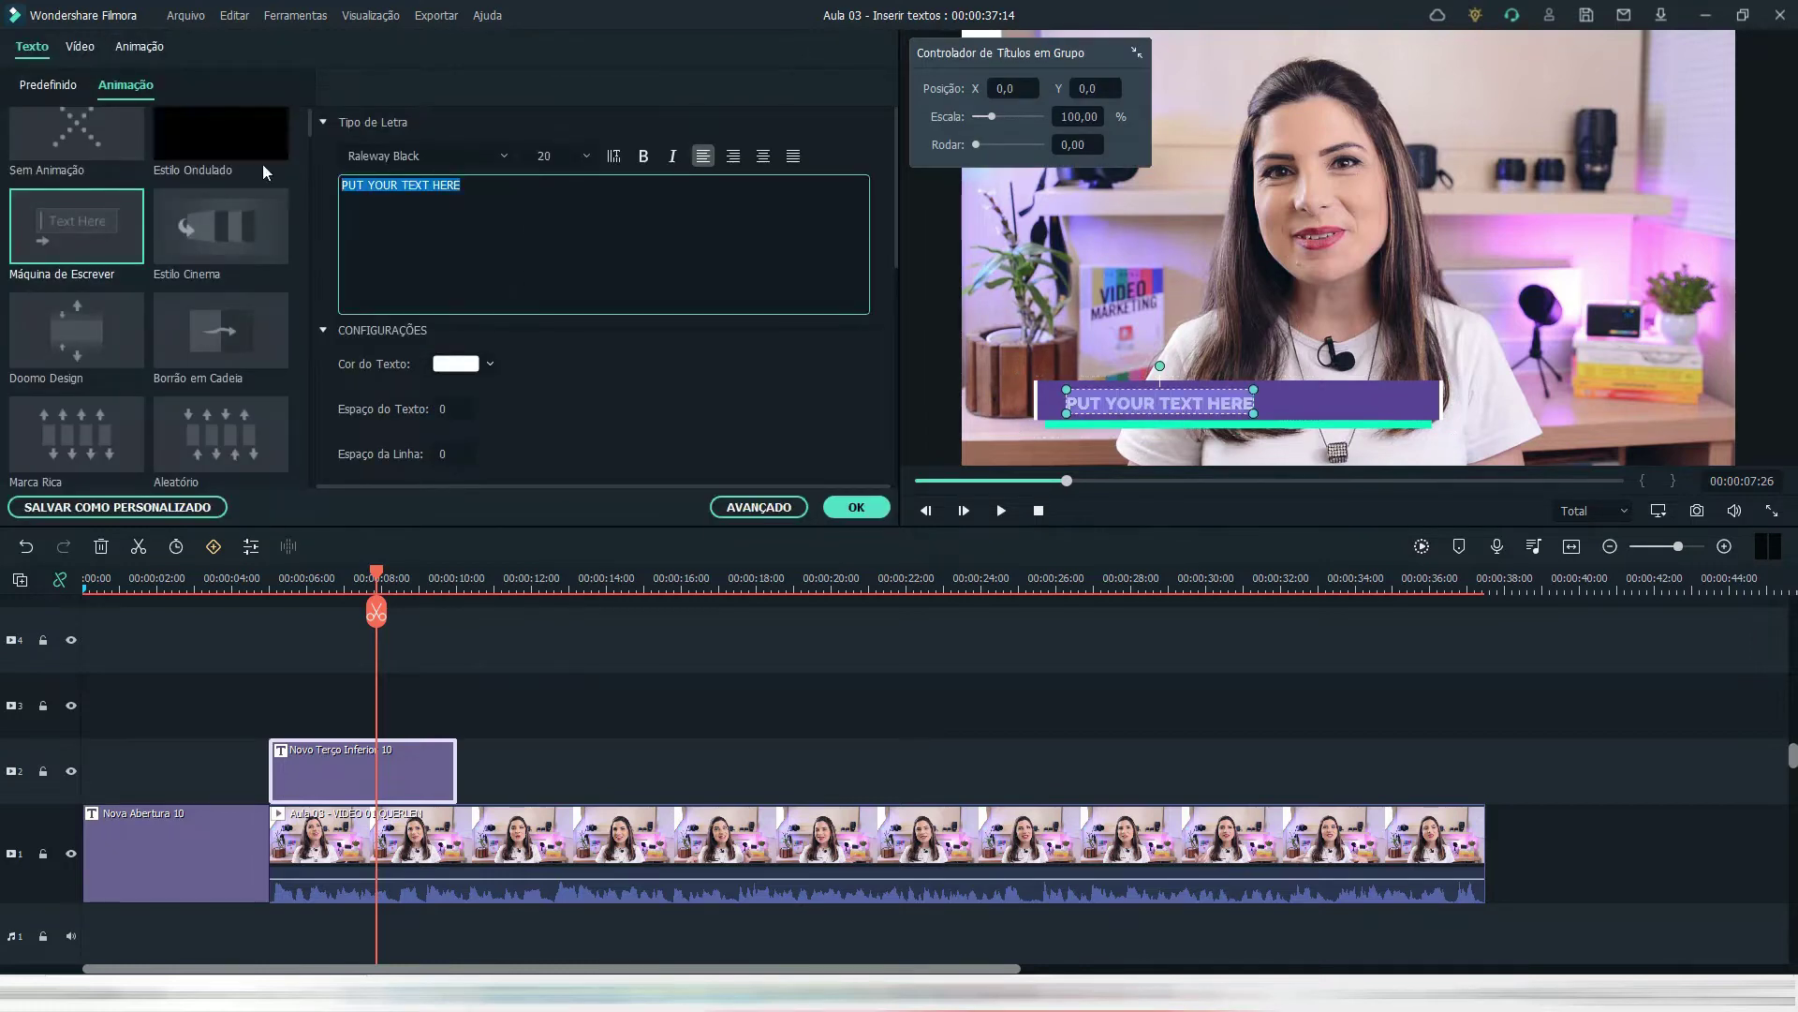
type("QUERLEN AMBACK")
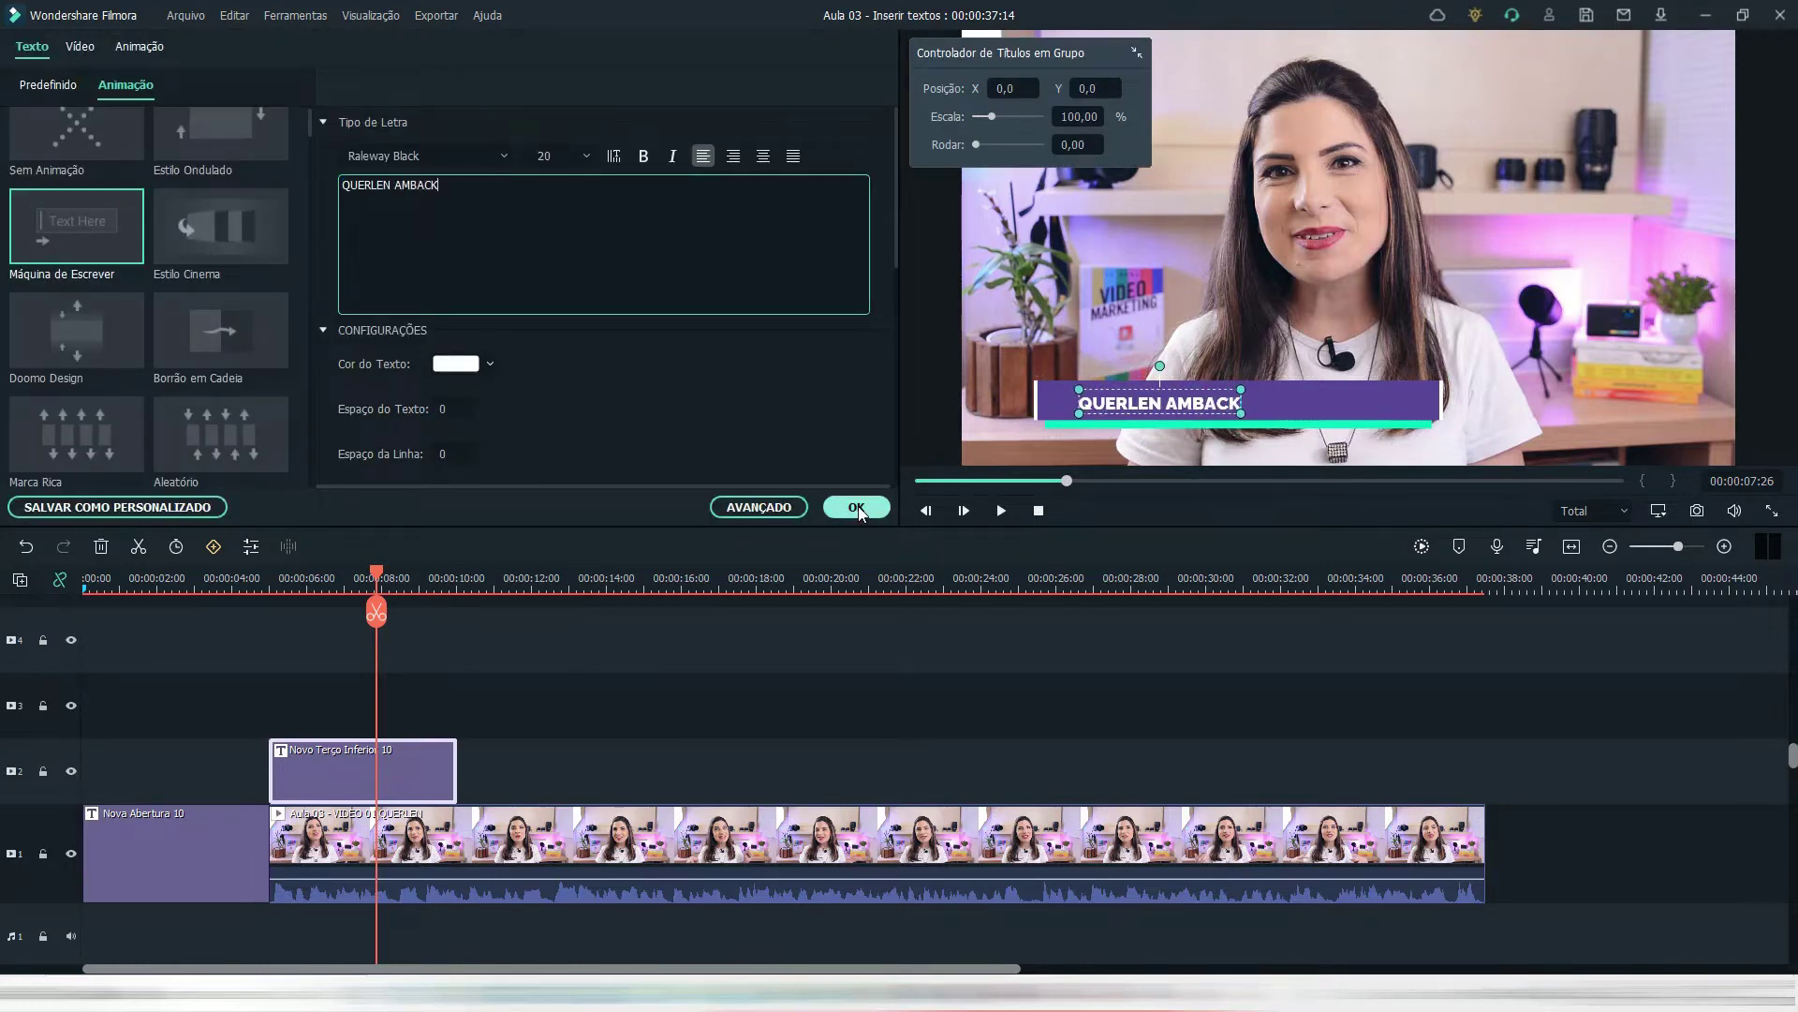
left_click(832, 507)
left_click(1121, 409)
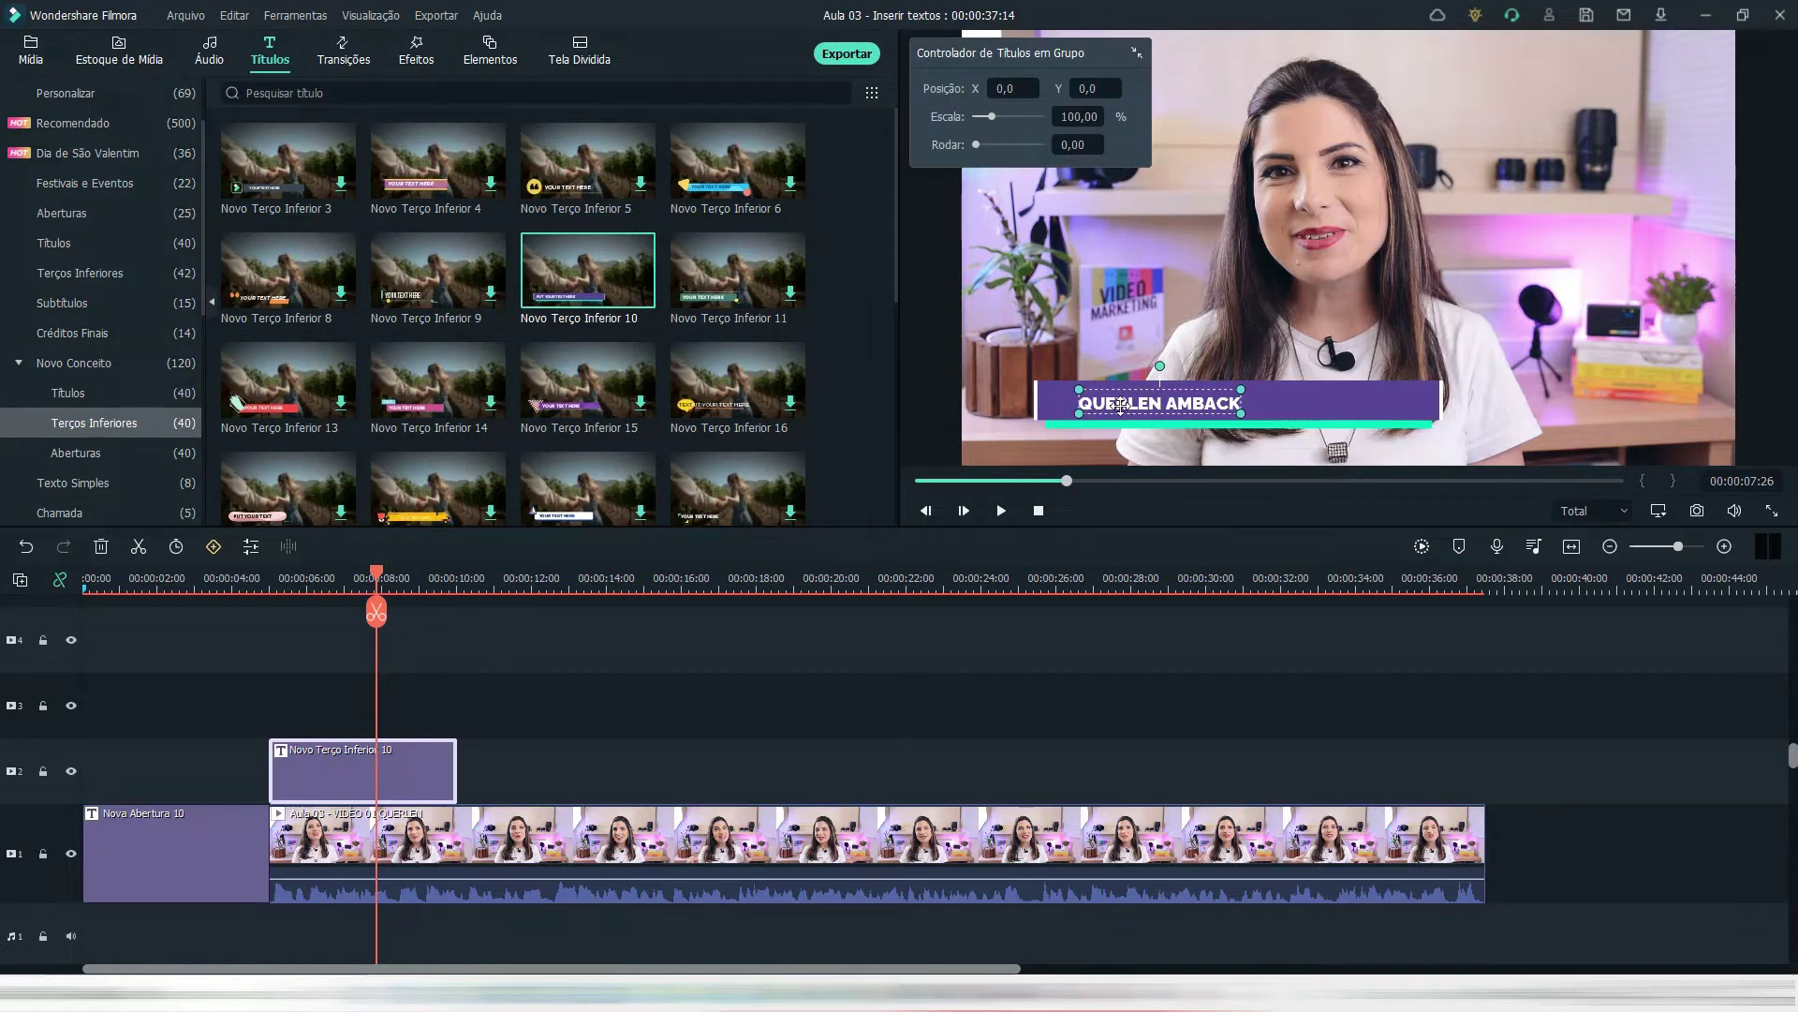
- Set the name's font to Anton Regular at size 28
double_click(1122, 405)
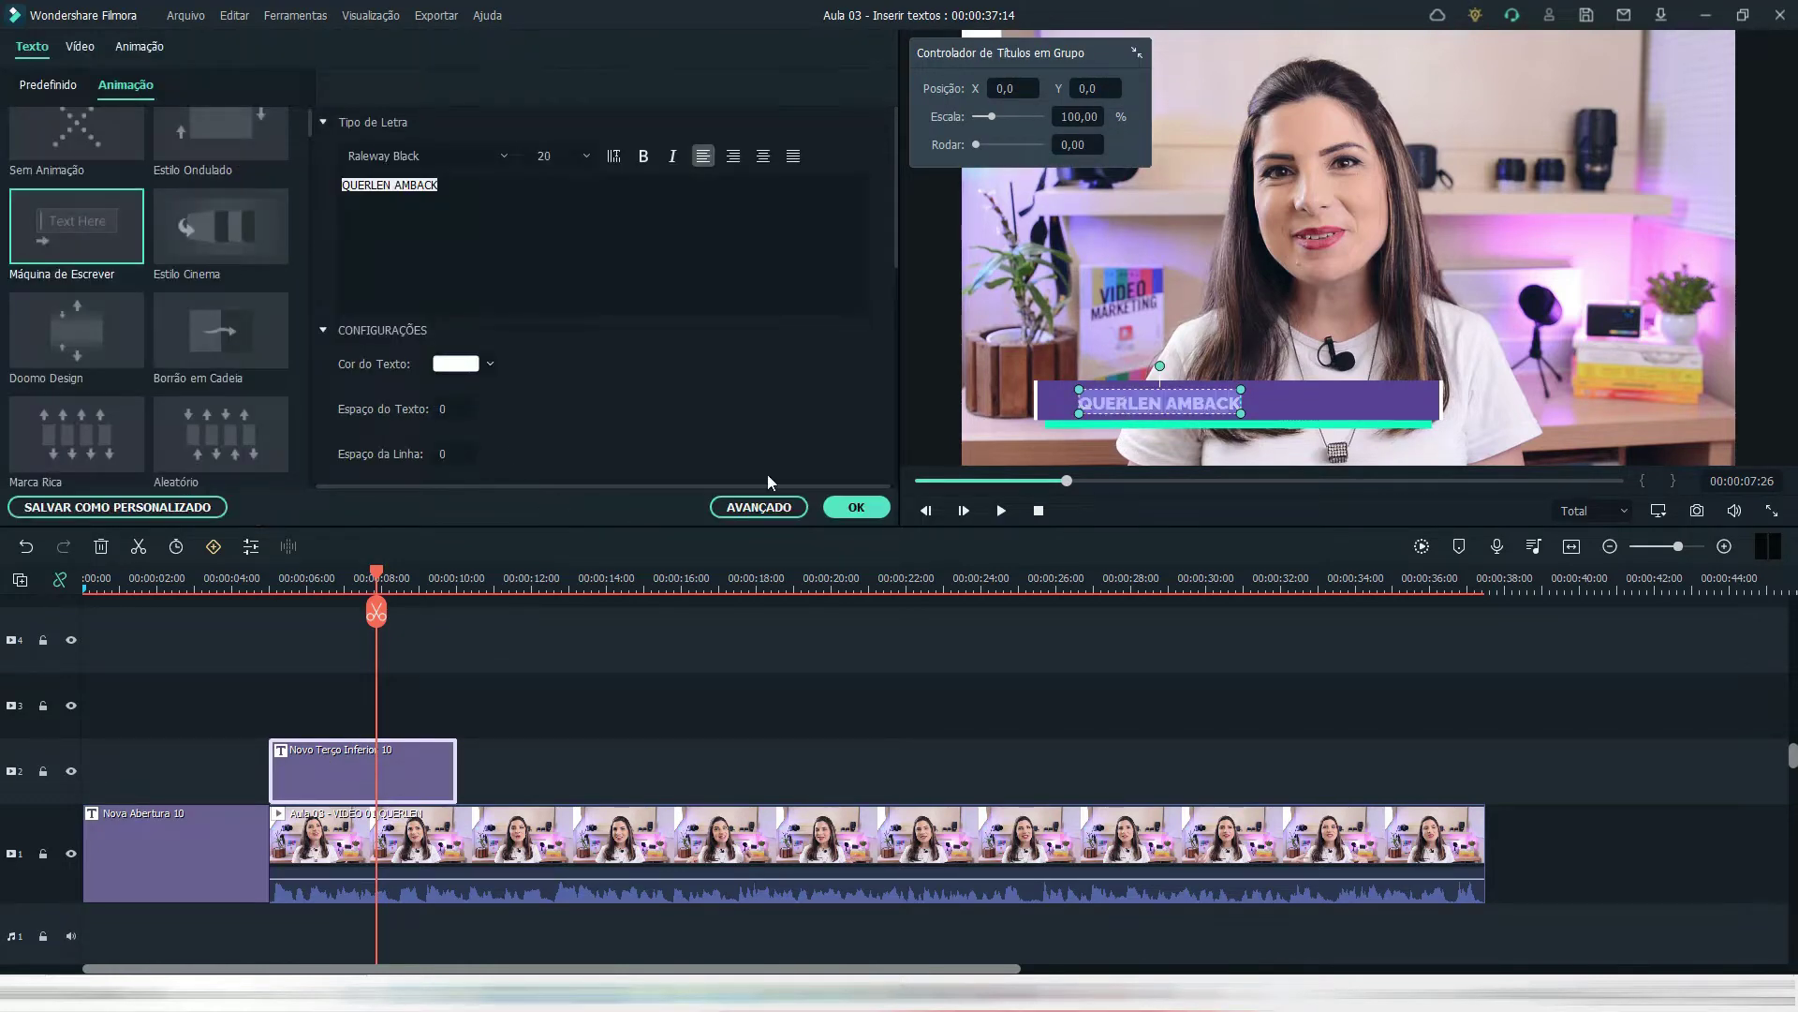
triple_click(1220, 403)
left_click(792, 274)
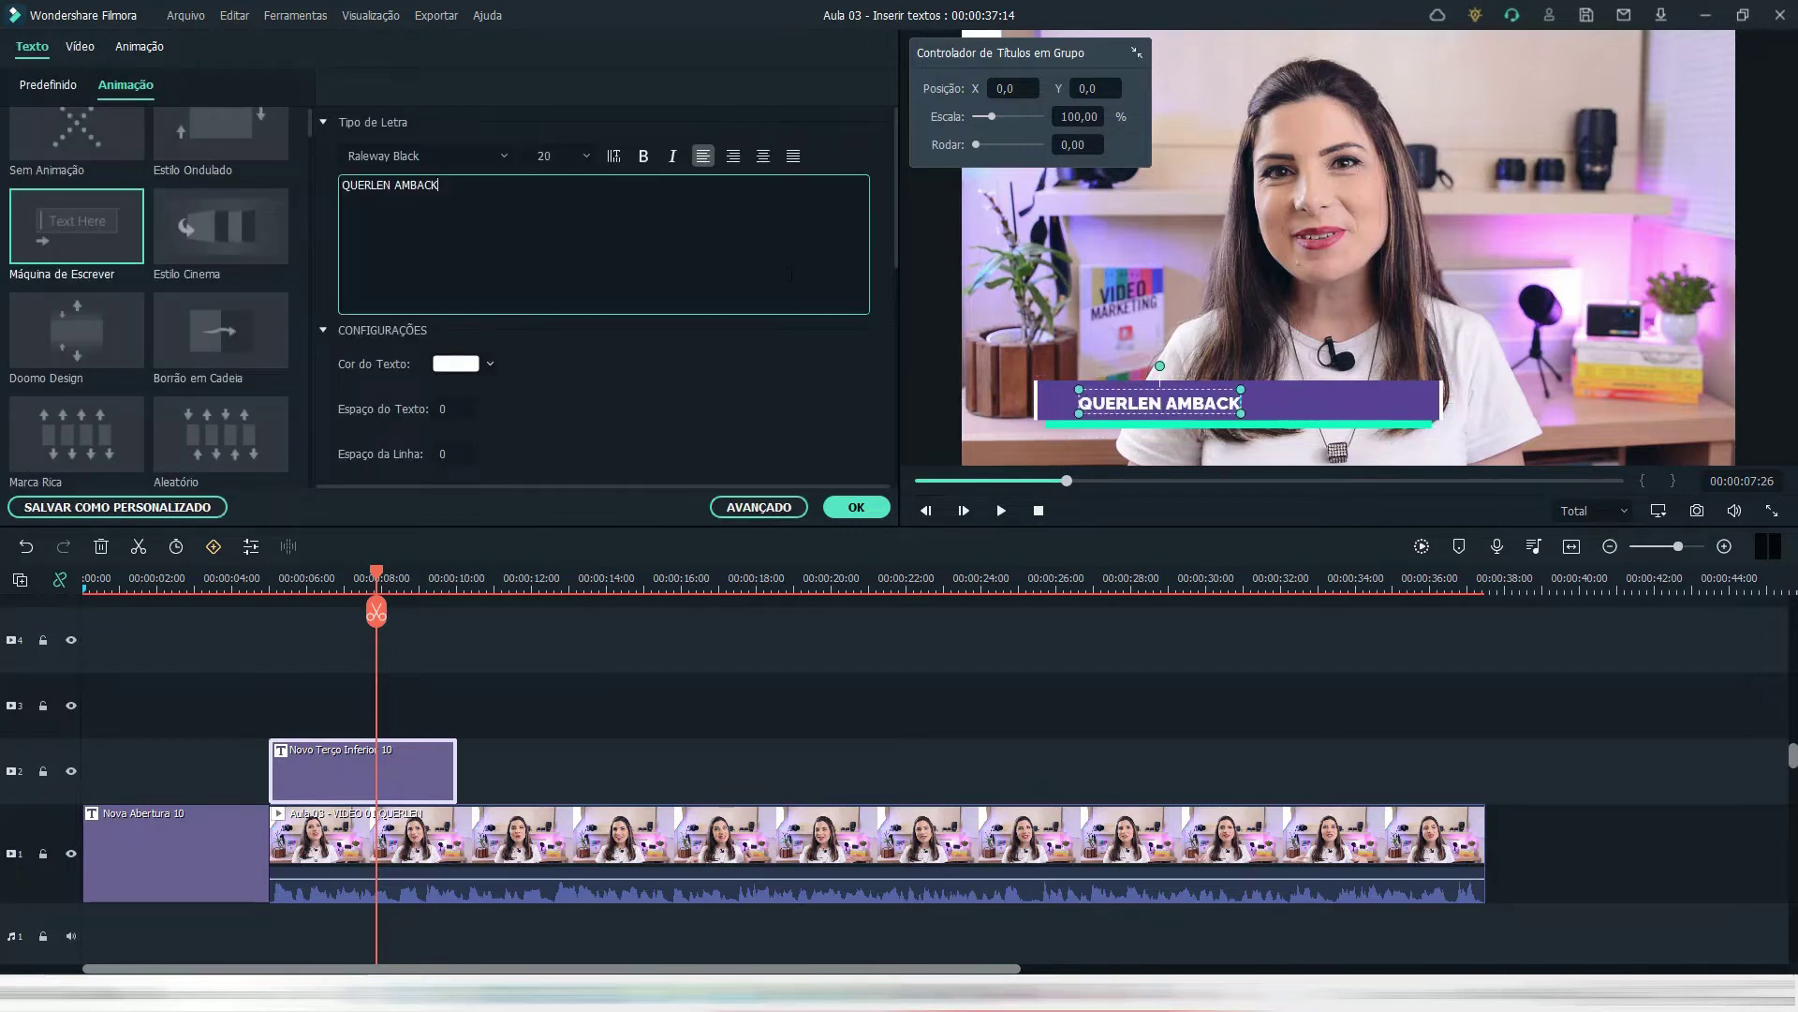
left_click(502, 158)
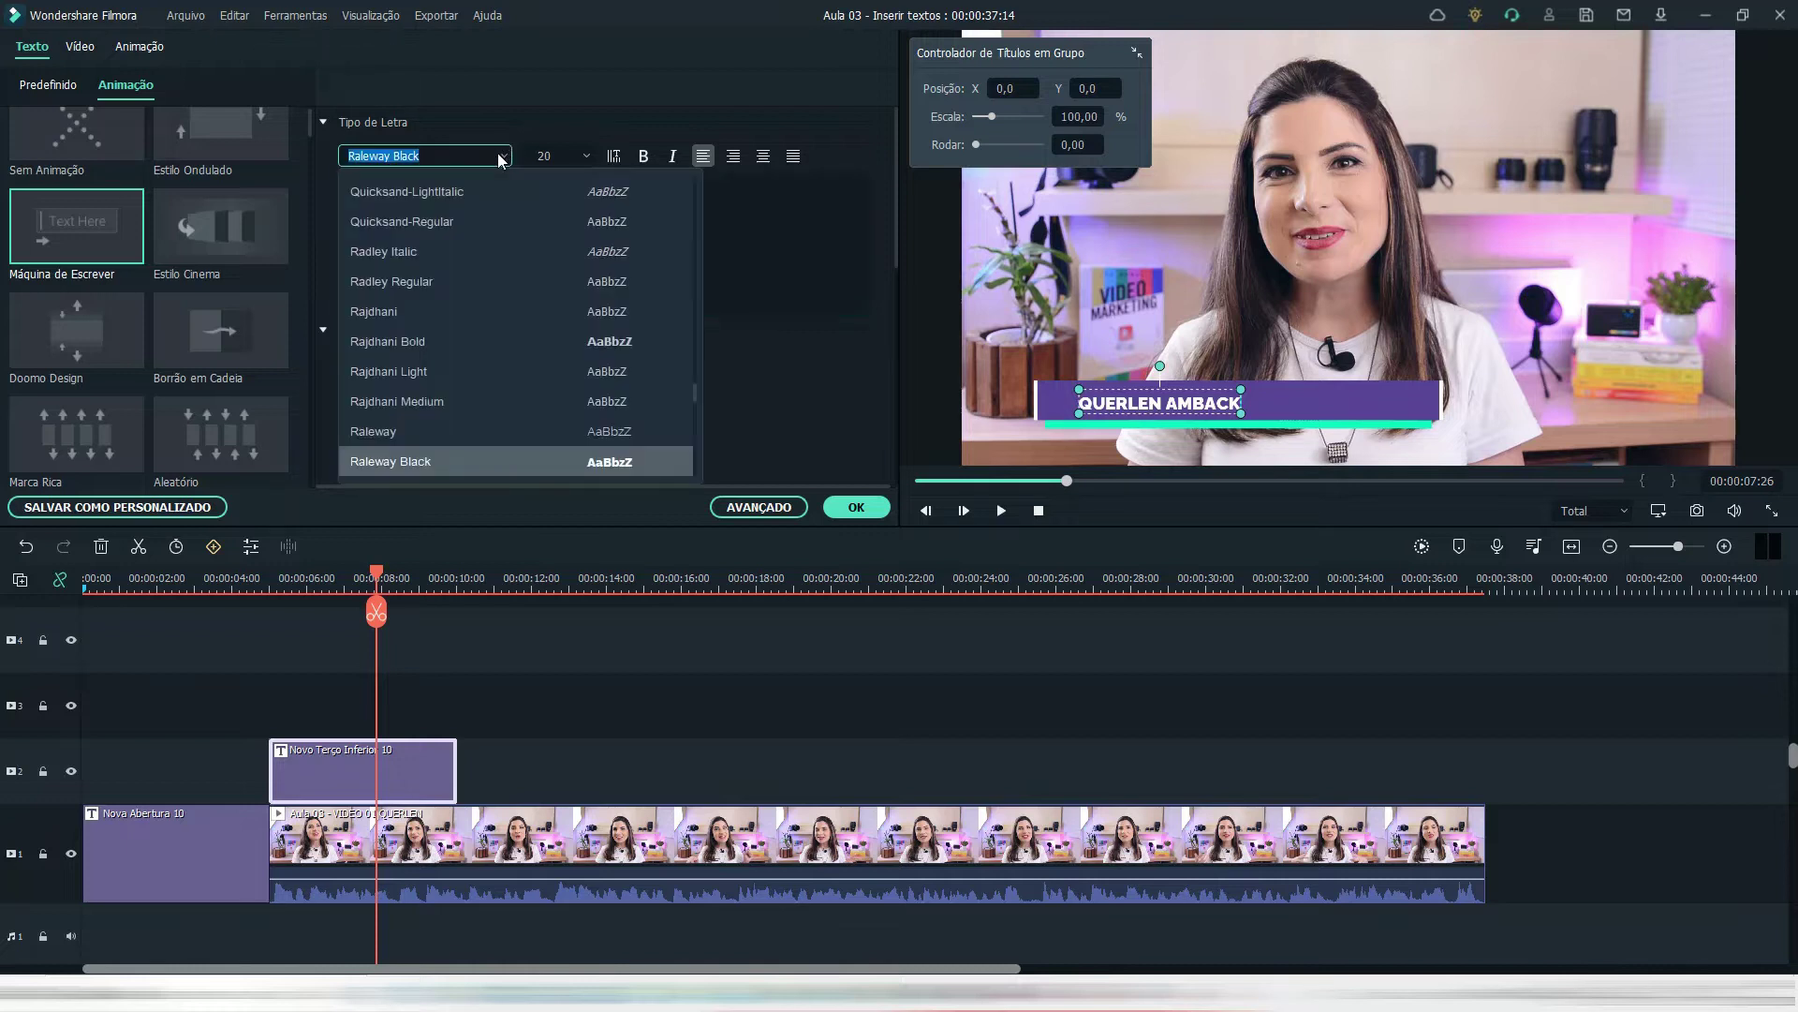
scroll(514, 380, "up", 5)
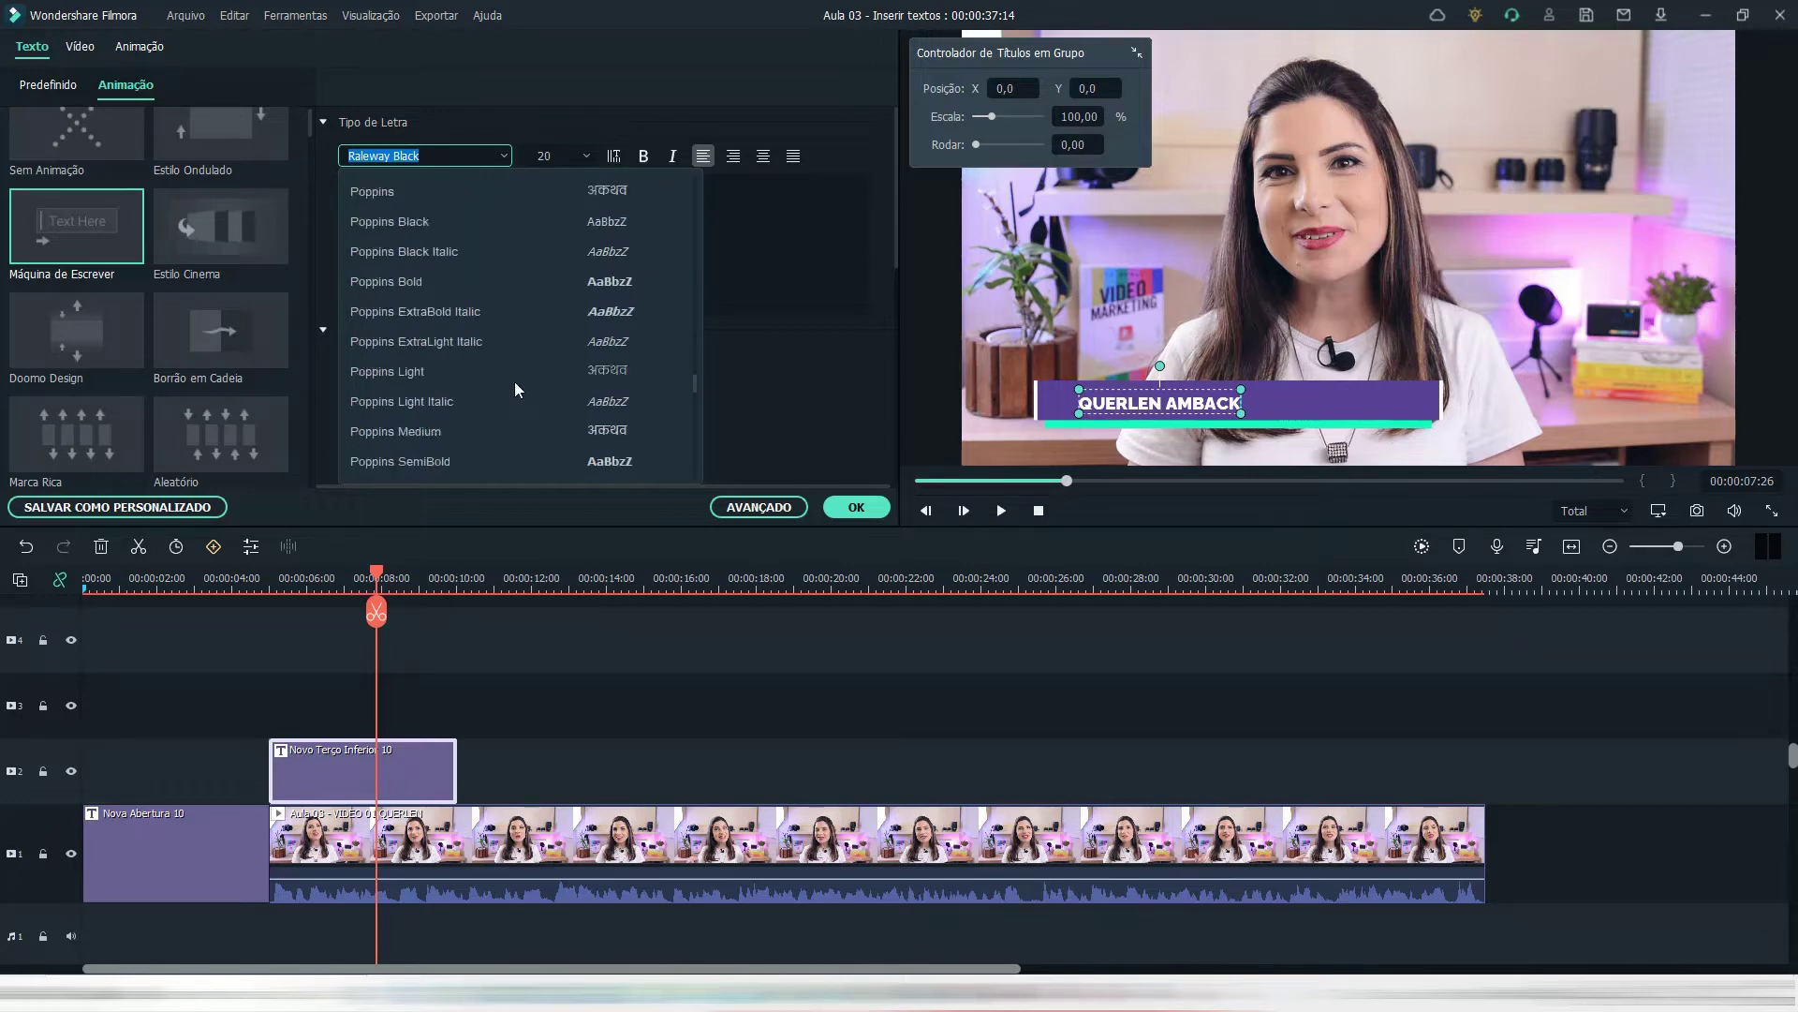
scroll(514, 380, "up", 5)
scroll(515, 380, "up", 4)
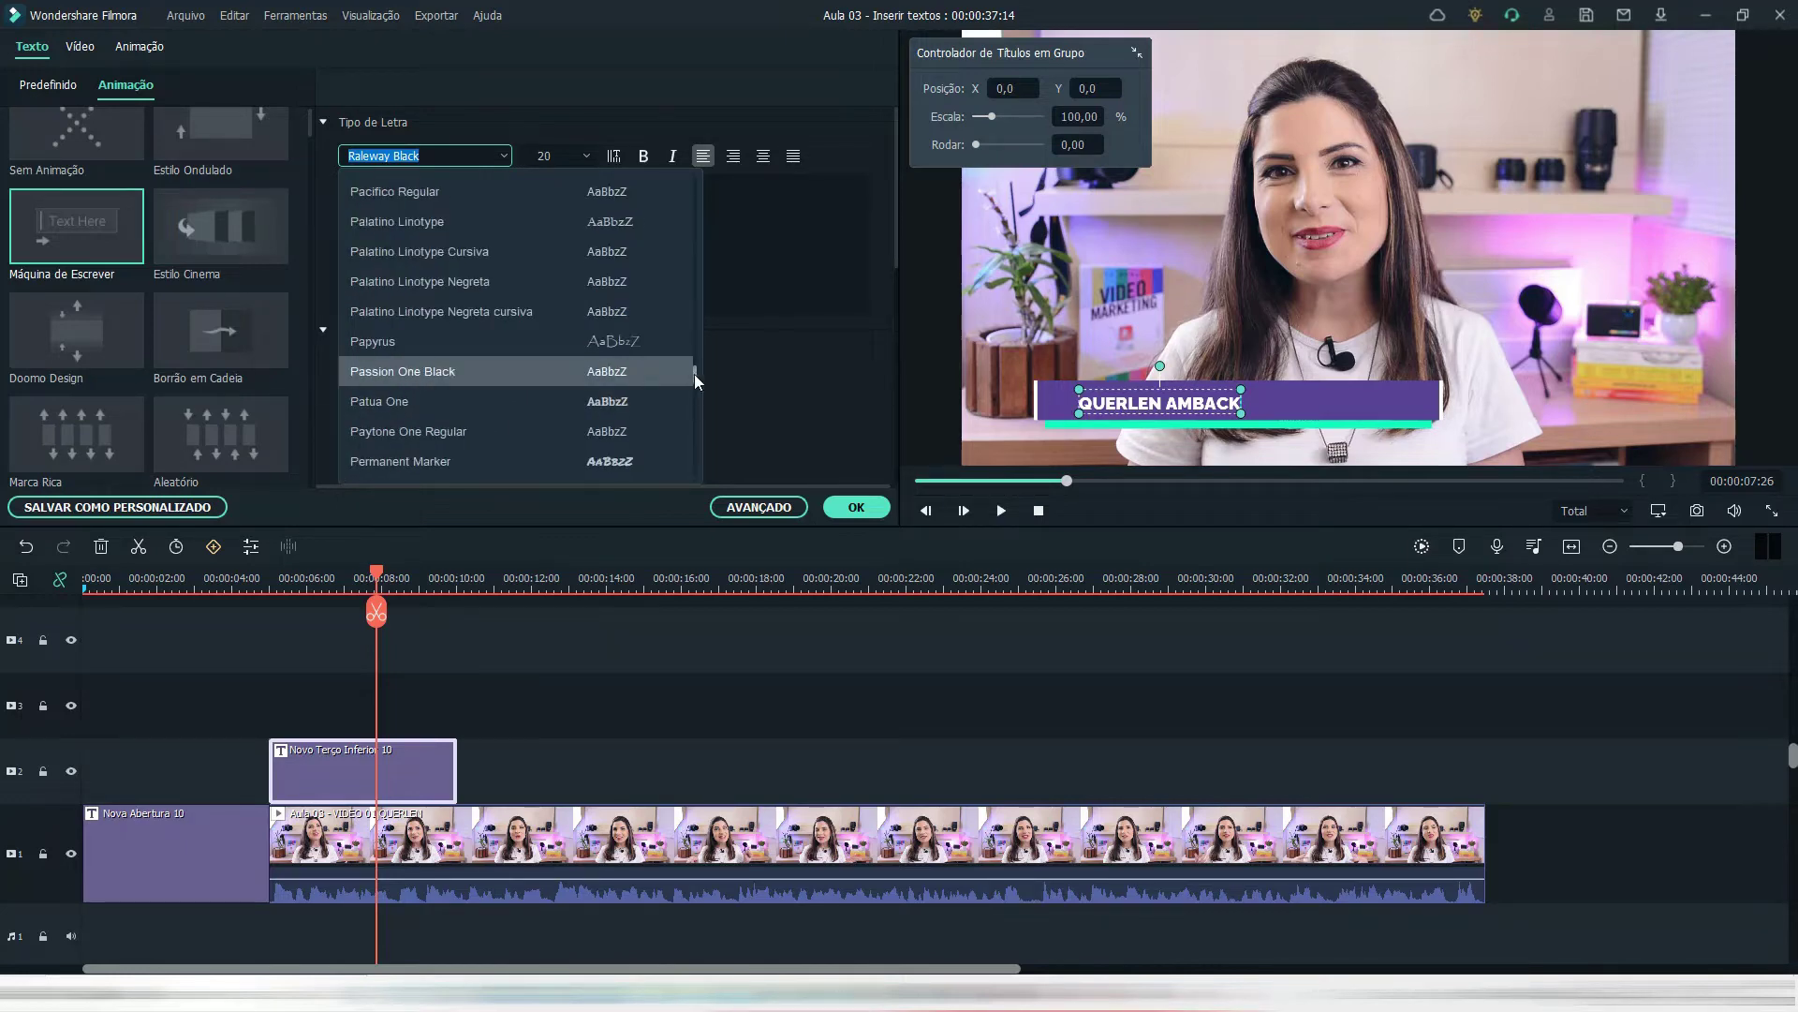
mouse_move(694, 374)
left_mouse_down()
mouse_move(699, 177)
mouse_move(684, 464)
mouse_move(687, 232)
left_mouse_up()
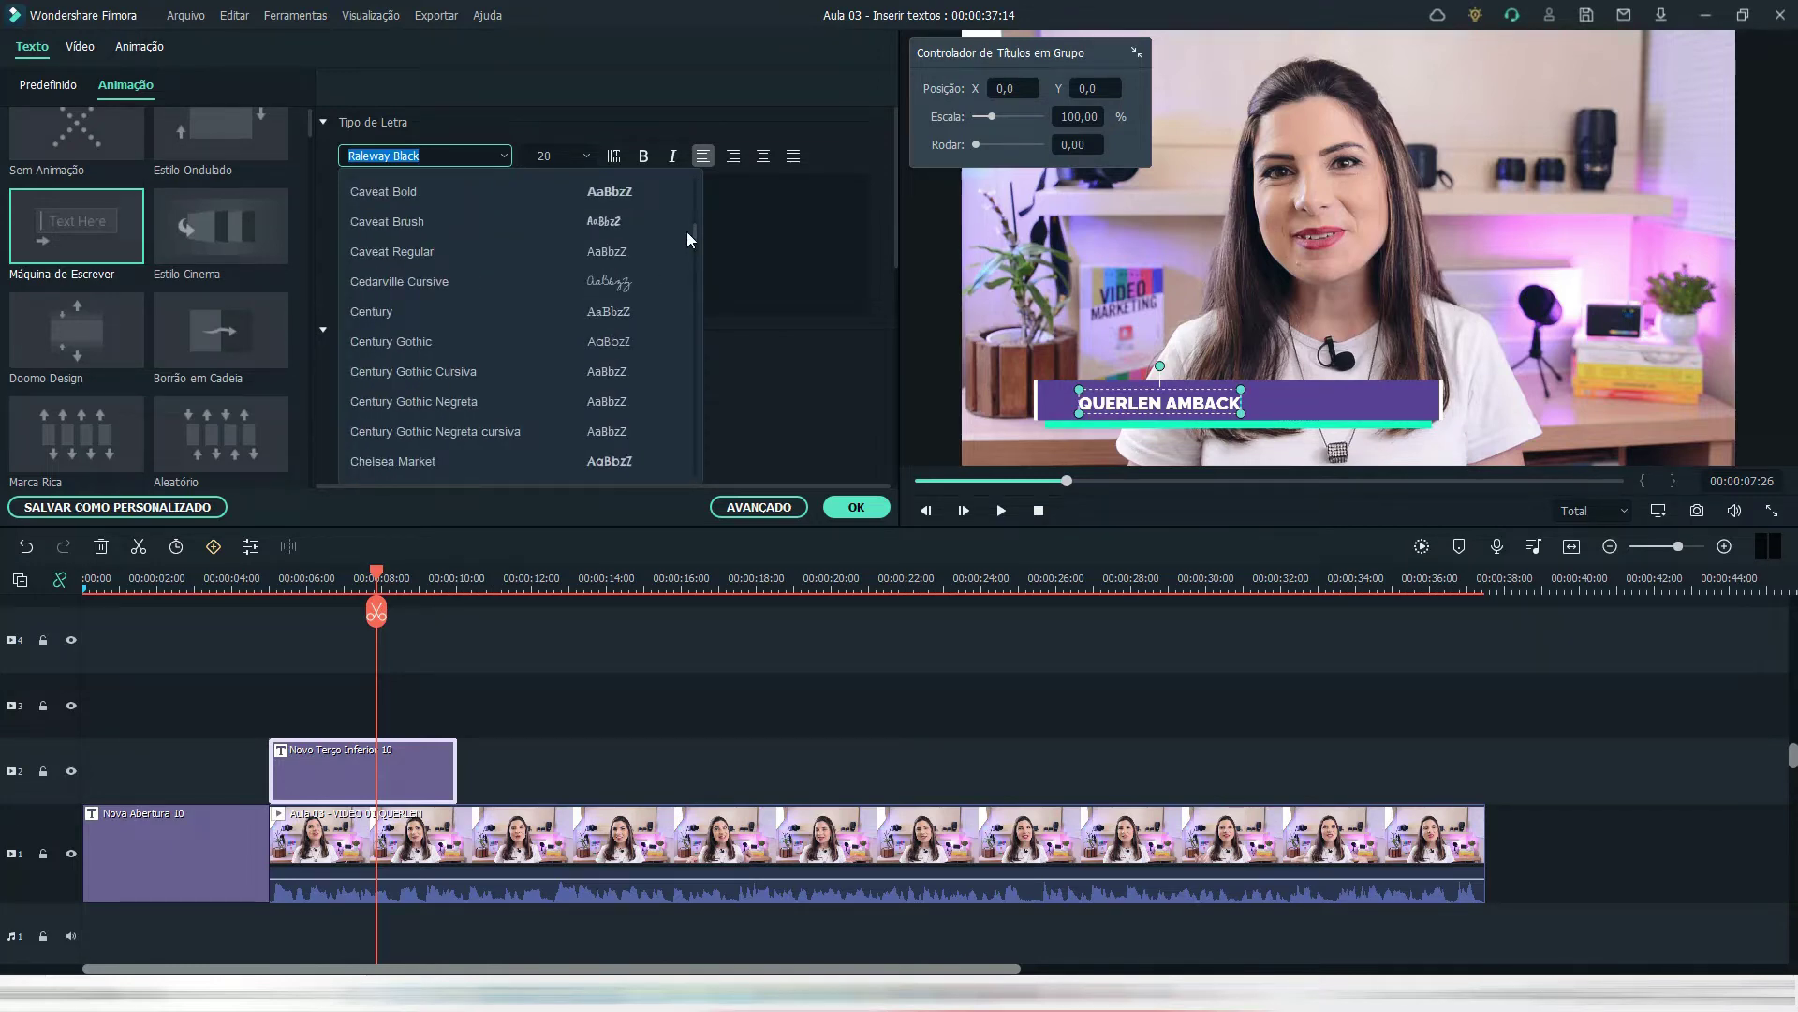
scroll(687, 233, "up", 10)
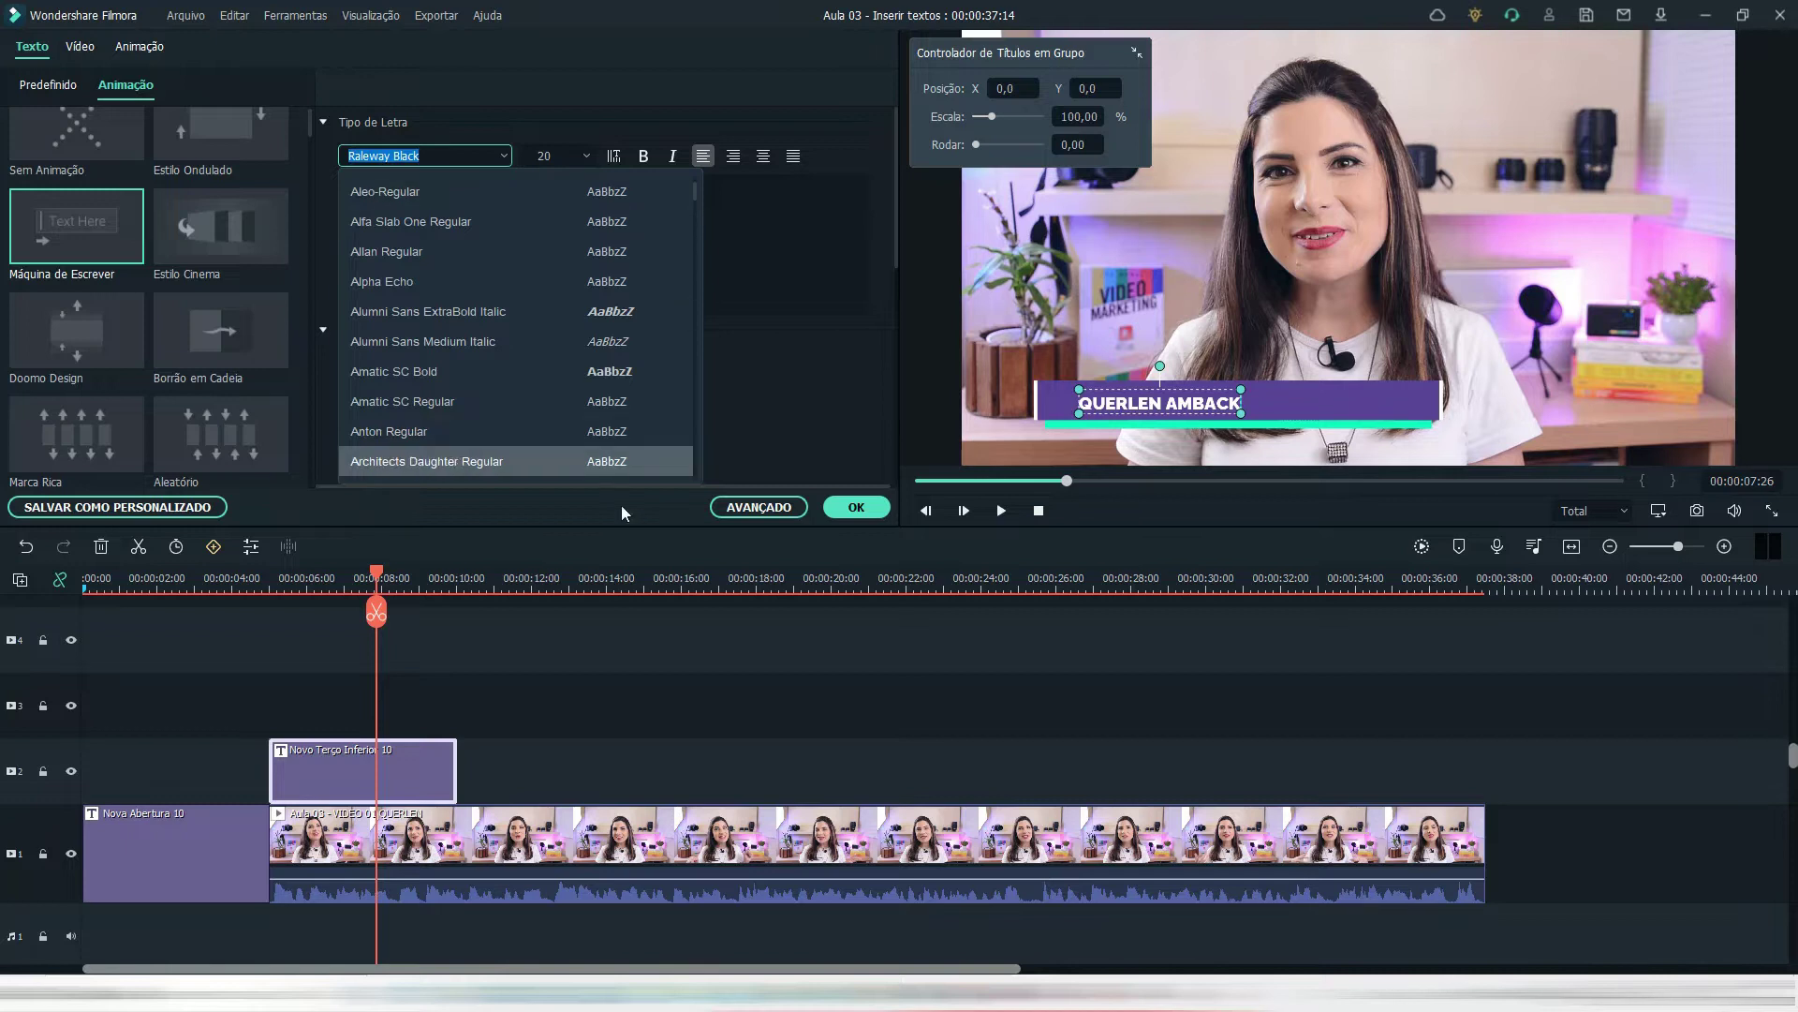
scroll(581, 459, "down", 2)
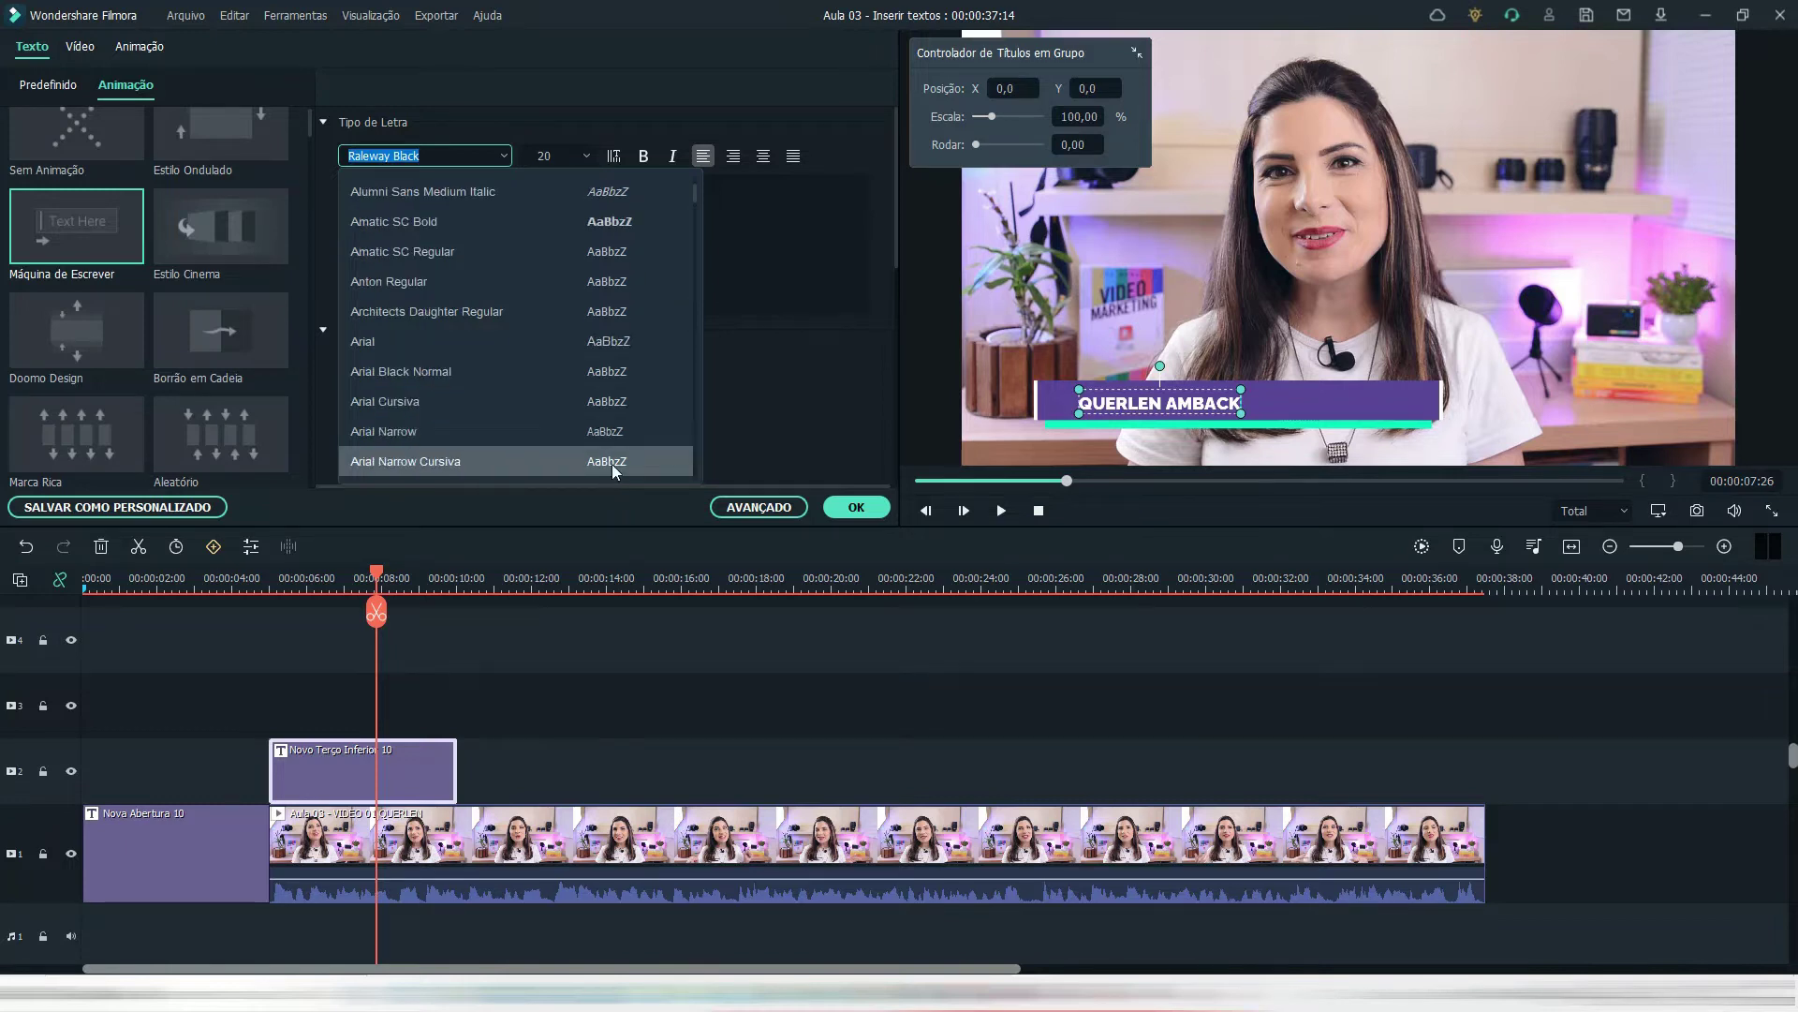
left_click(554, 283)
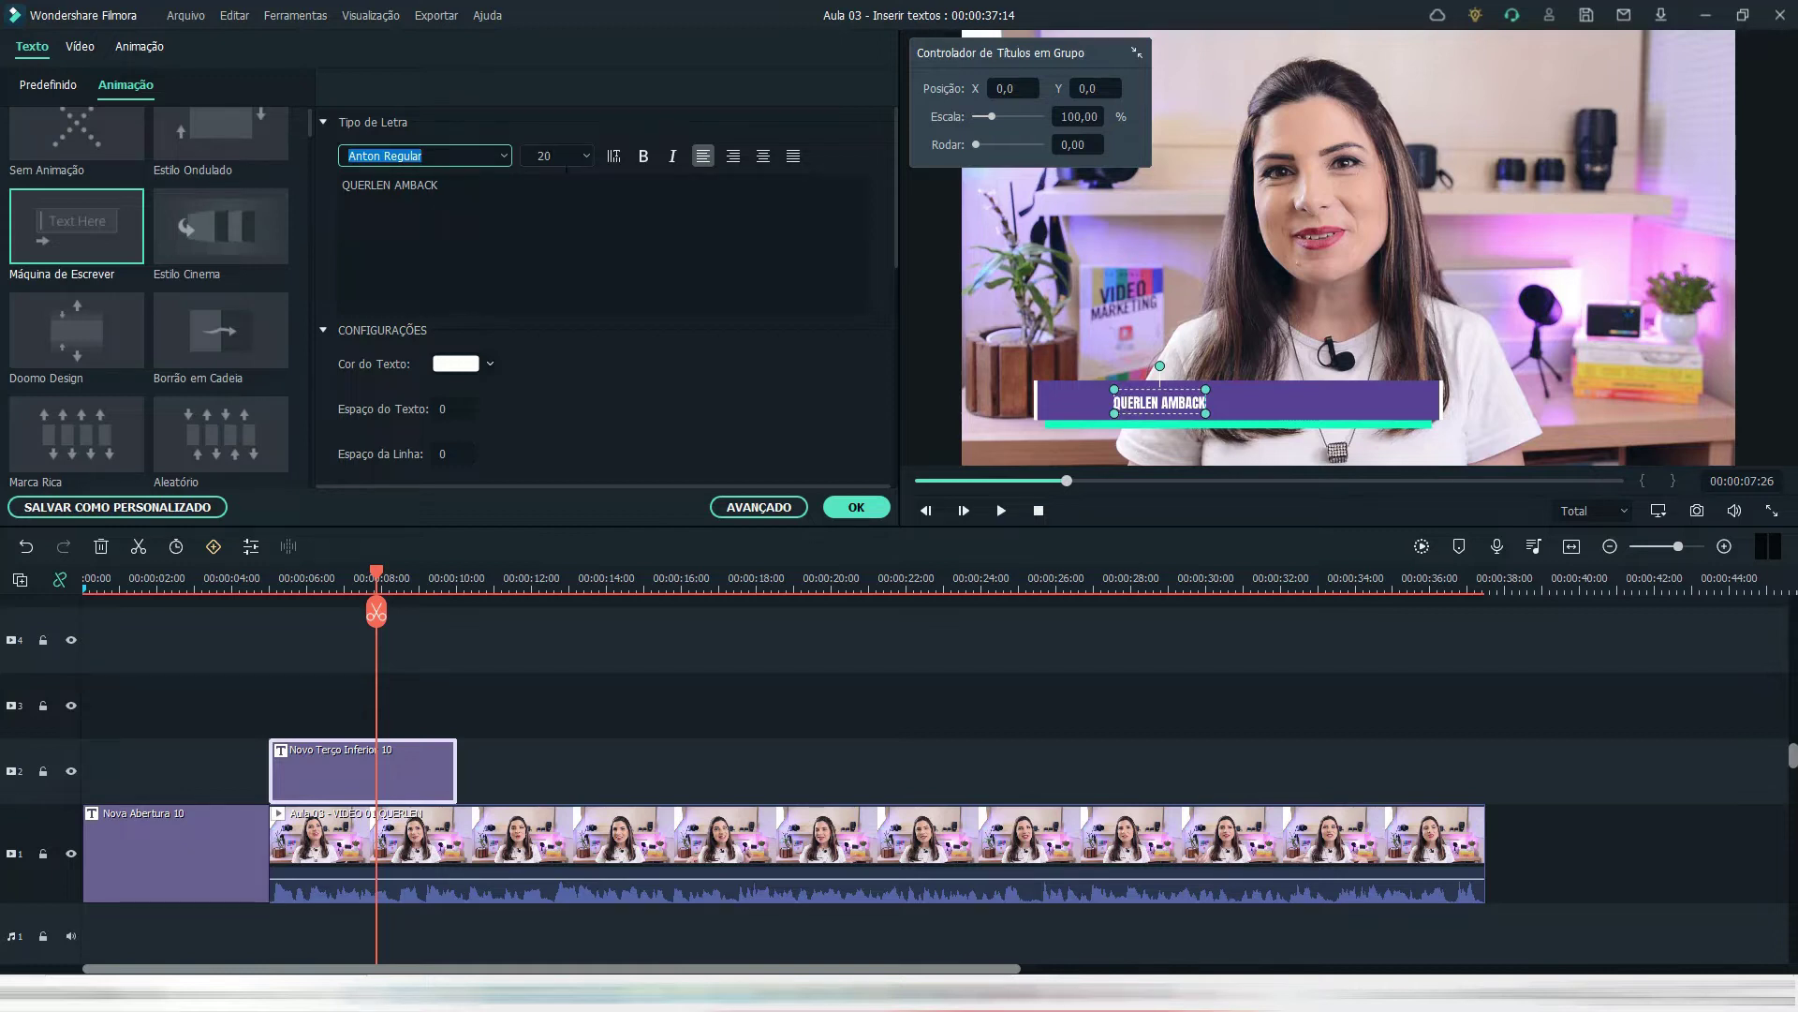
left_click(588, 157)
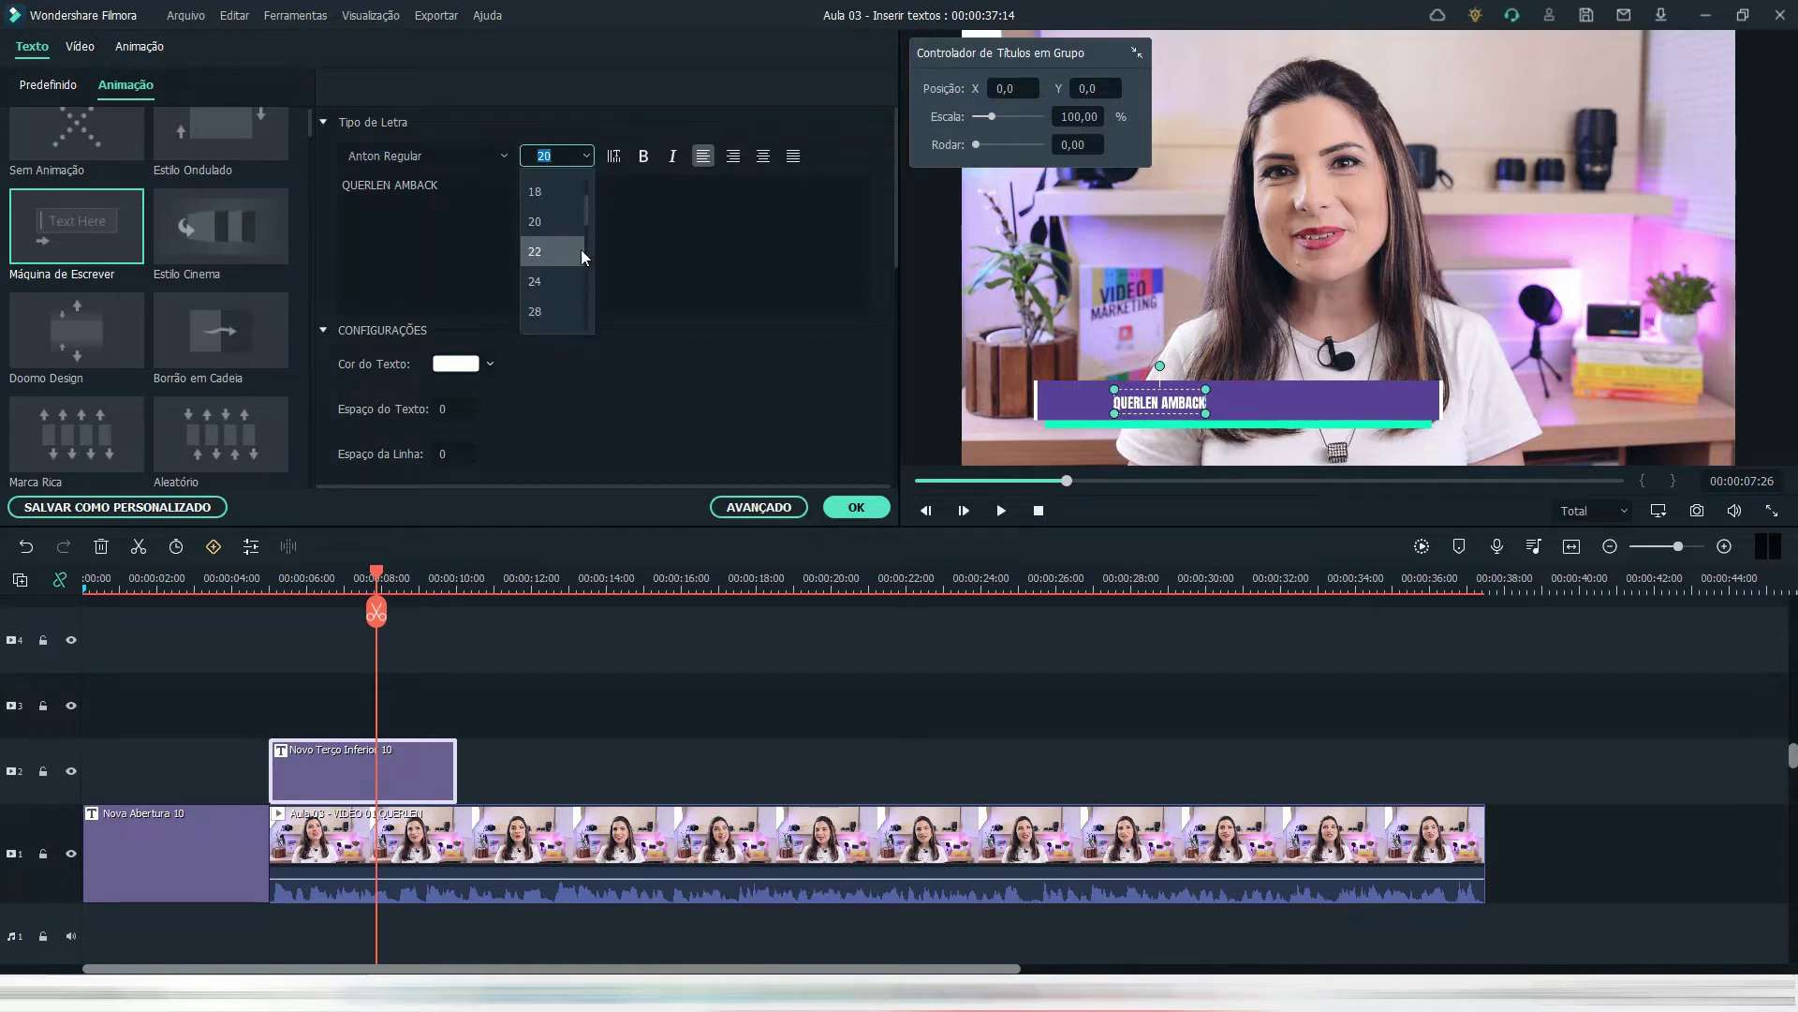
left_click(549, 311)
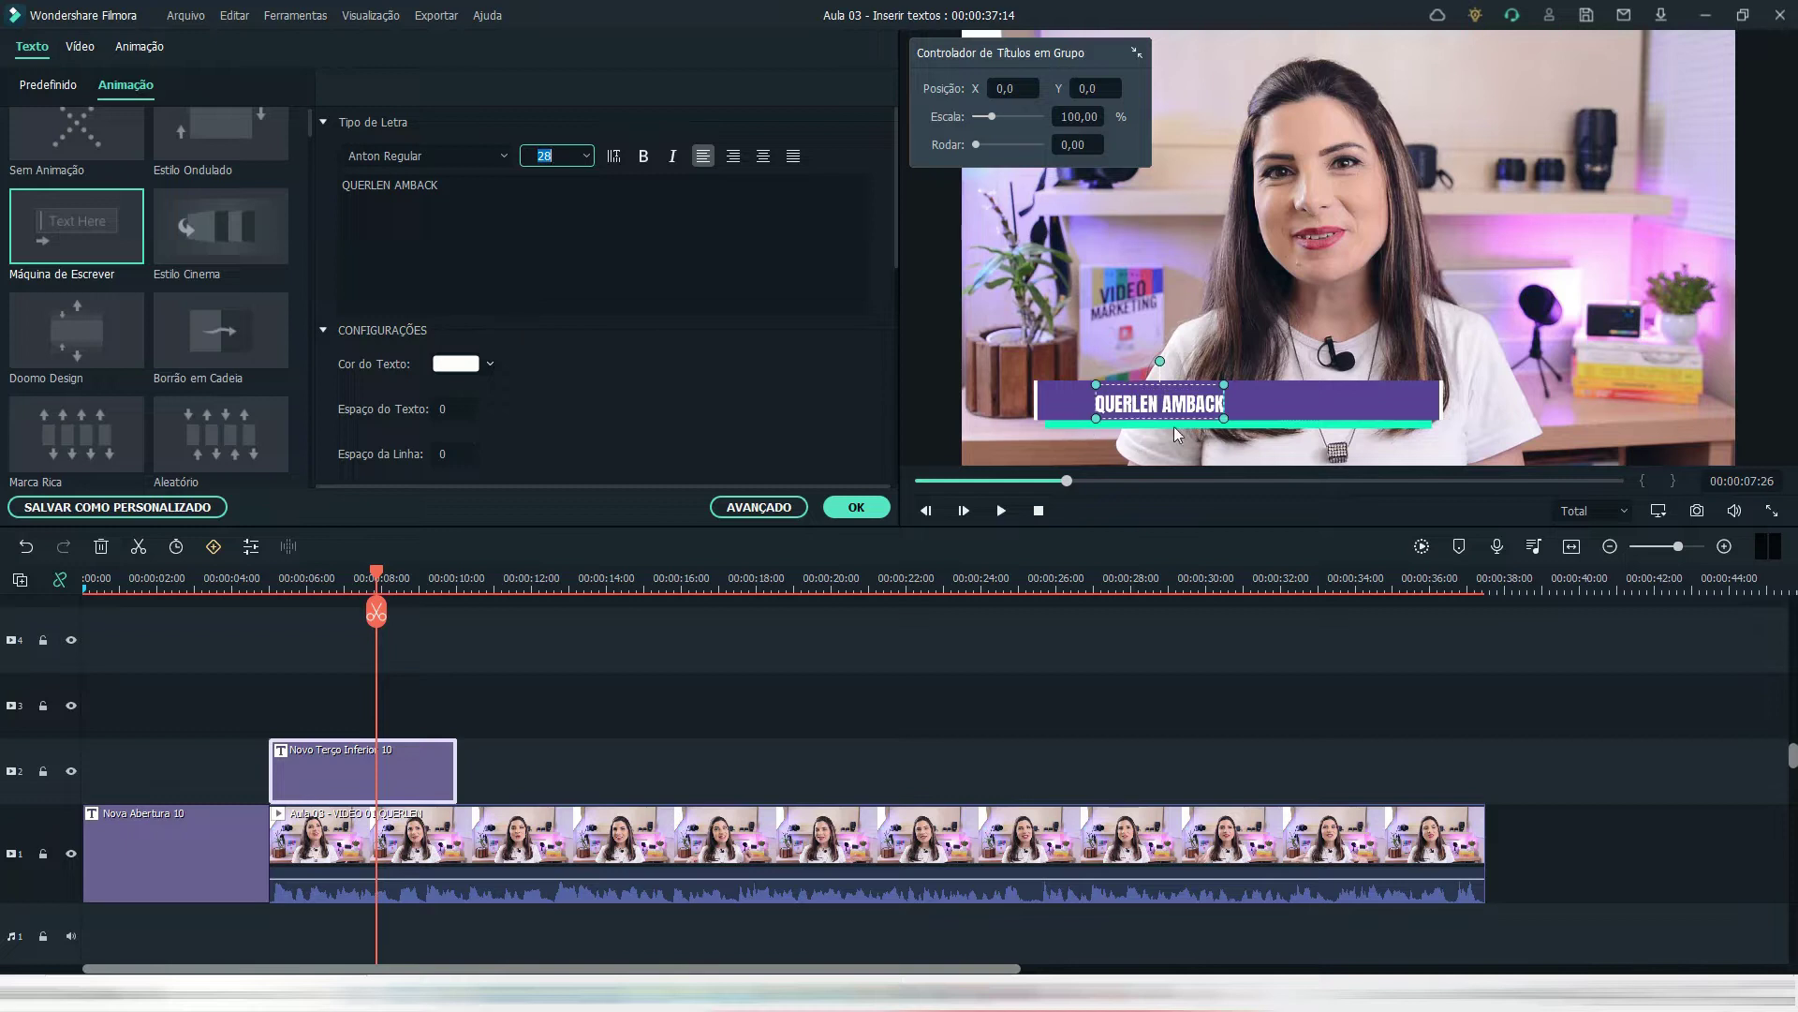
- Shift the purple bar right and position the name text on it
left_click_drag(1178, 418, 1138, 409)
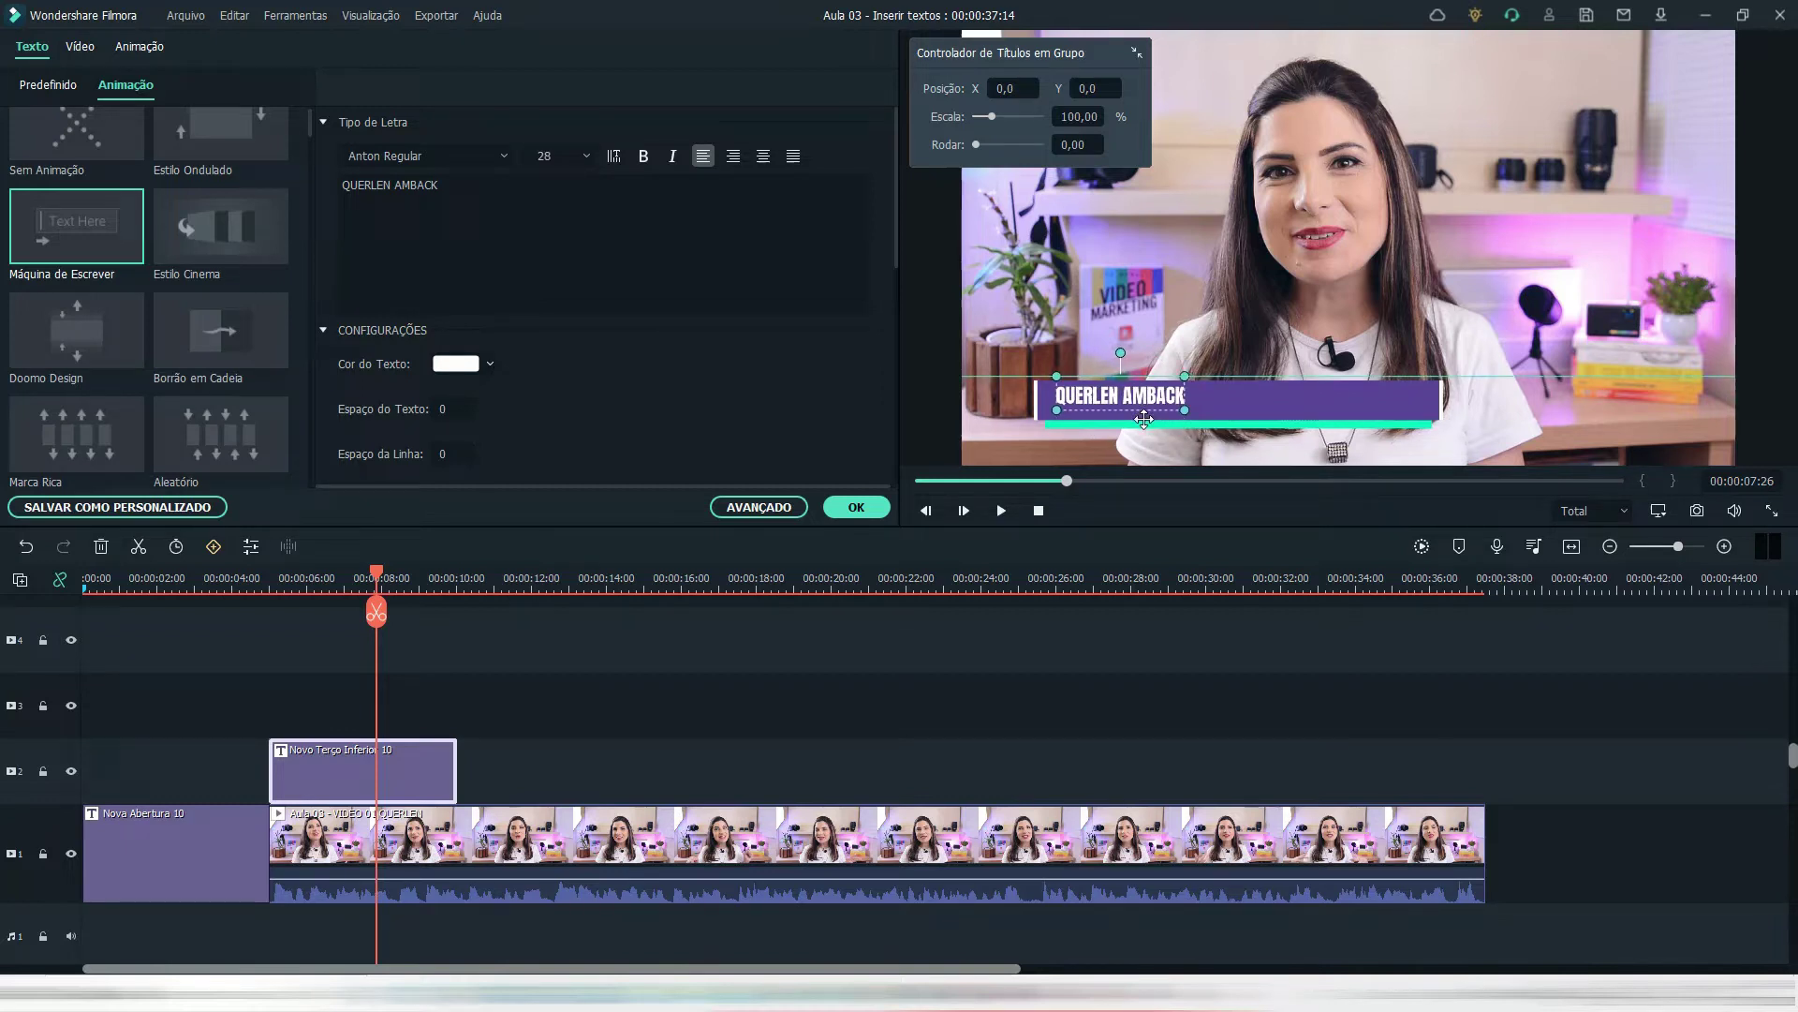
left_click(1270, 429)
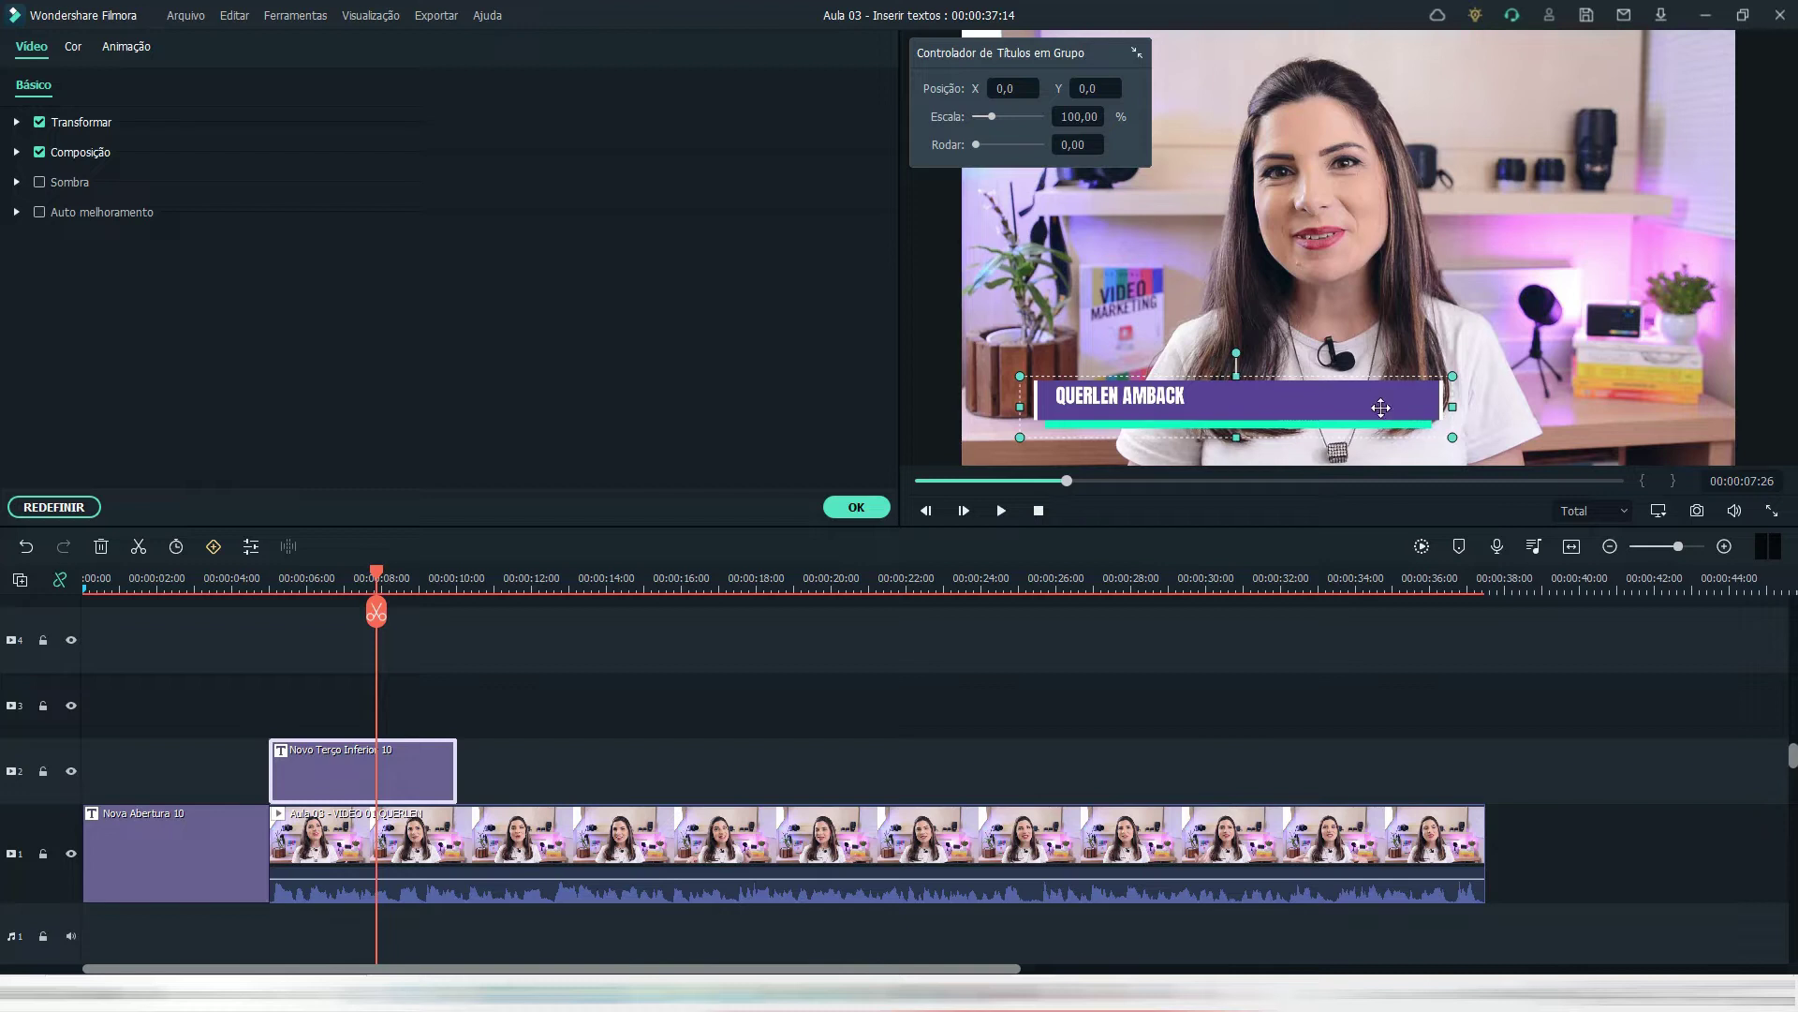
mouse_move(1381, 407)
left_mouse_down()
mouse_move(1631, 416)
mouse_move(1666, 434)
left_mouse_up()
left_click(1151, 393)
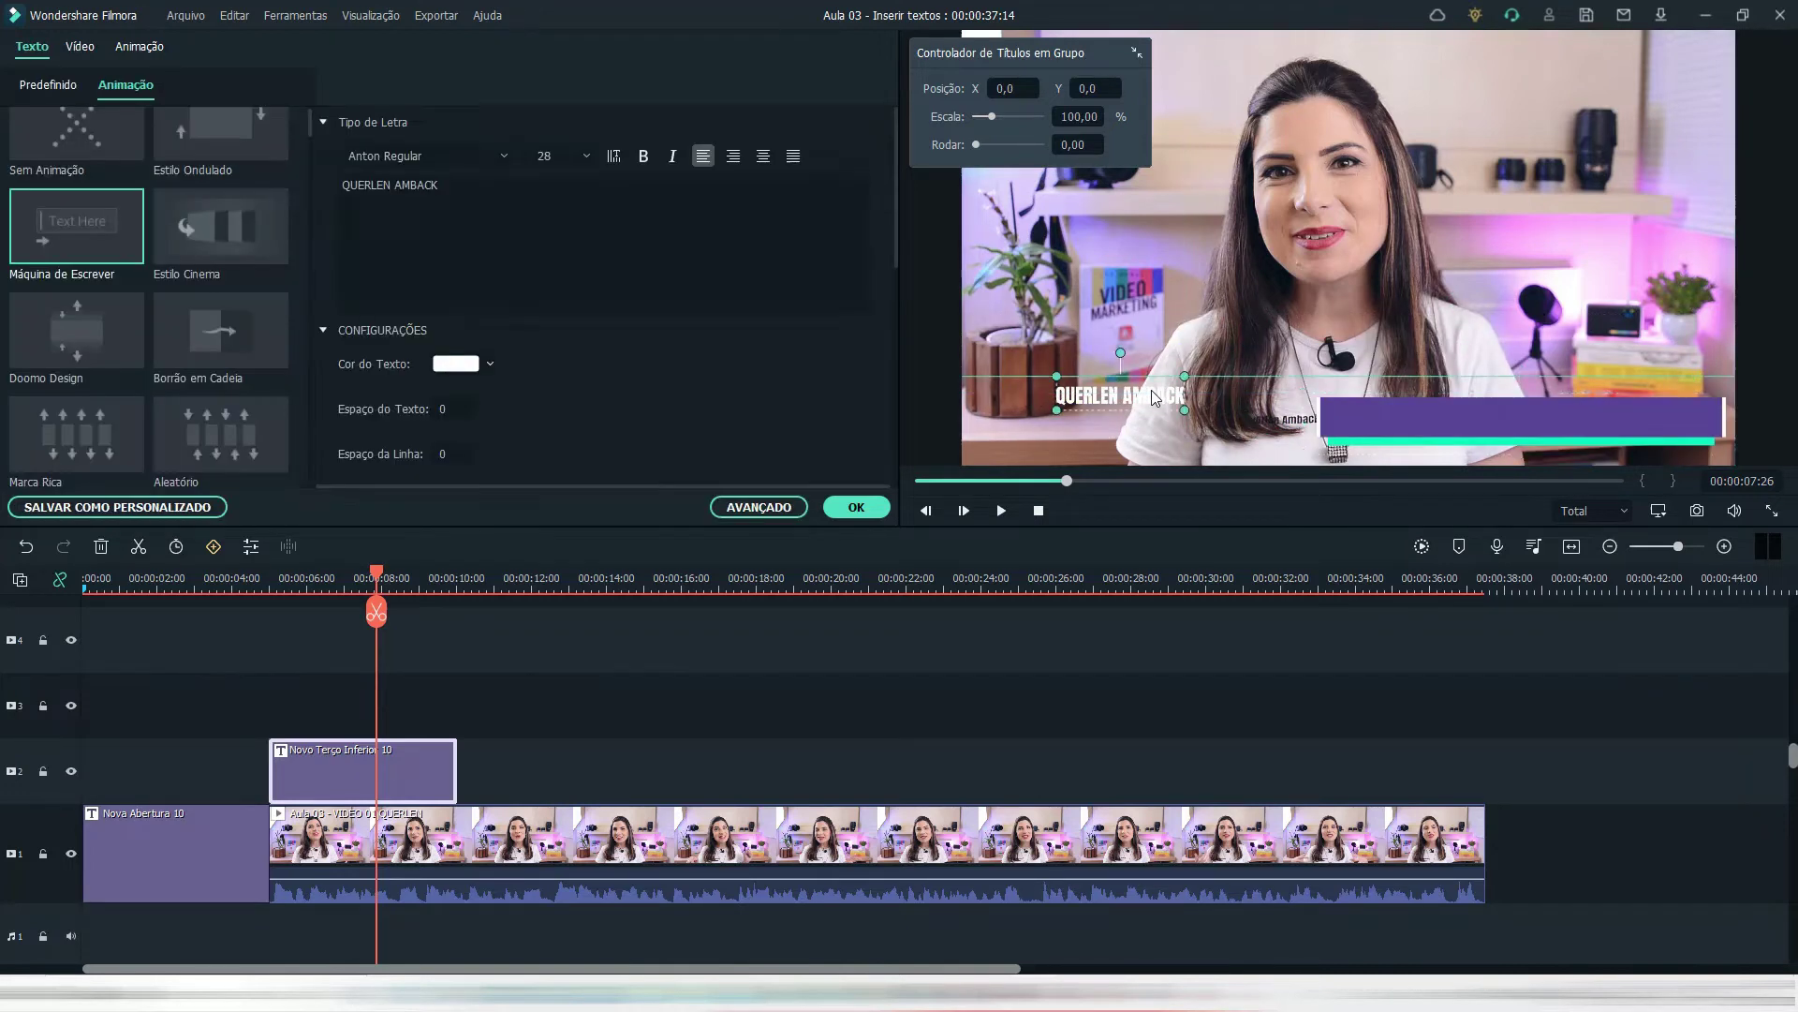
mouse_move(1150, 389)
left_mouse_down()
mouse_move(1649, 412)
mouse_move(1623, 419)
left_mouse_up()
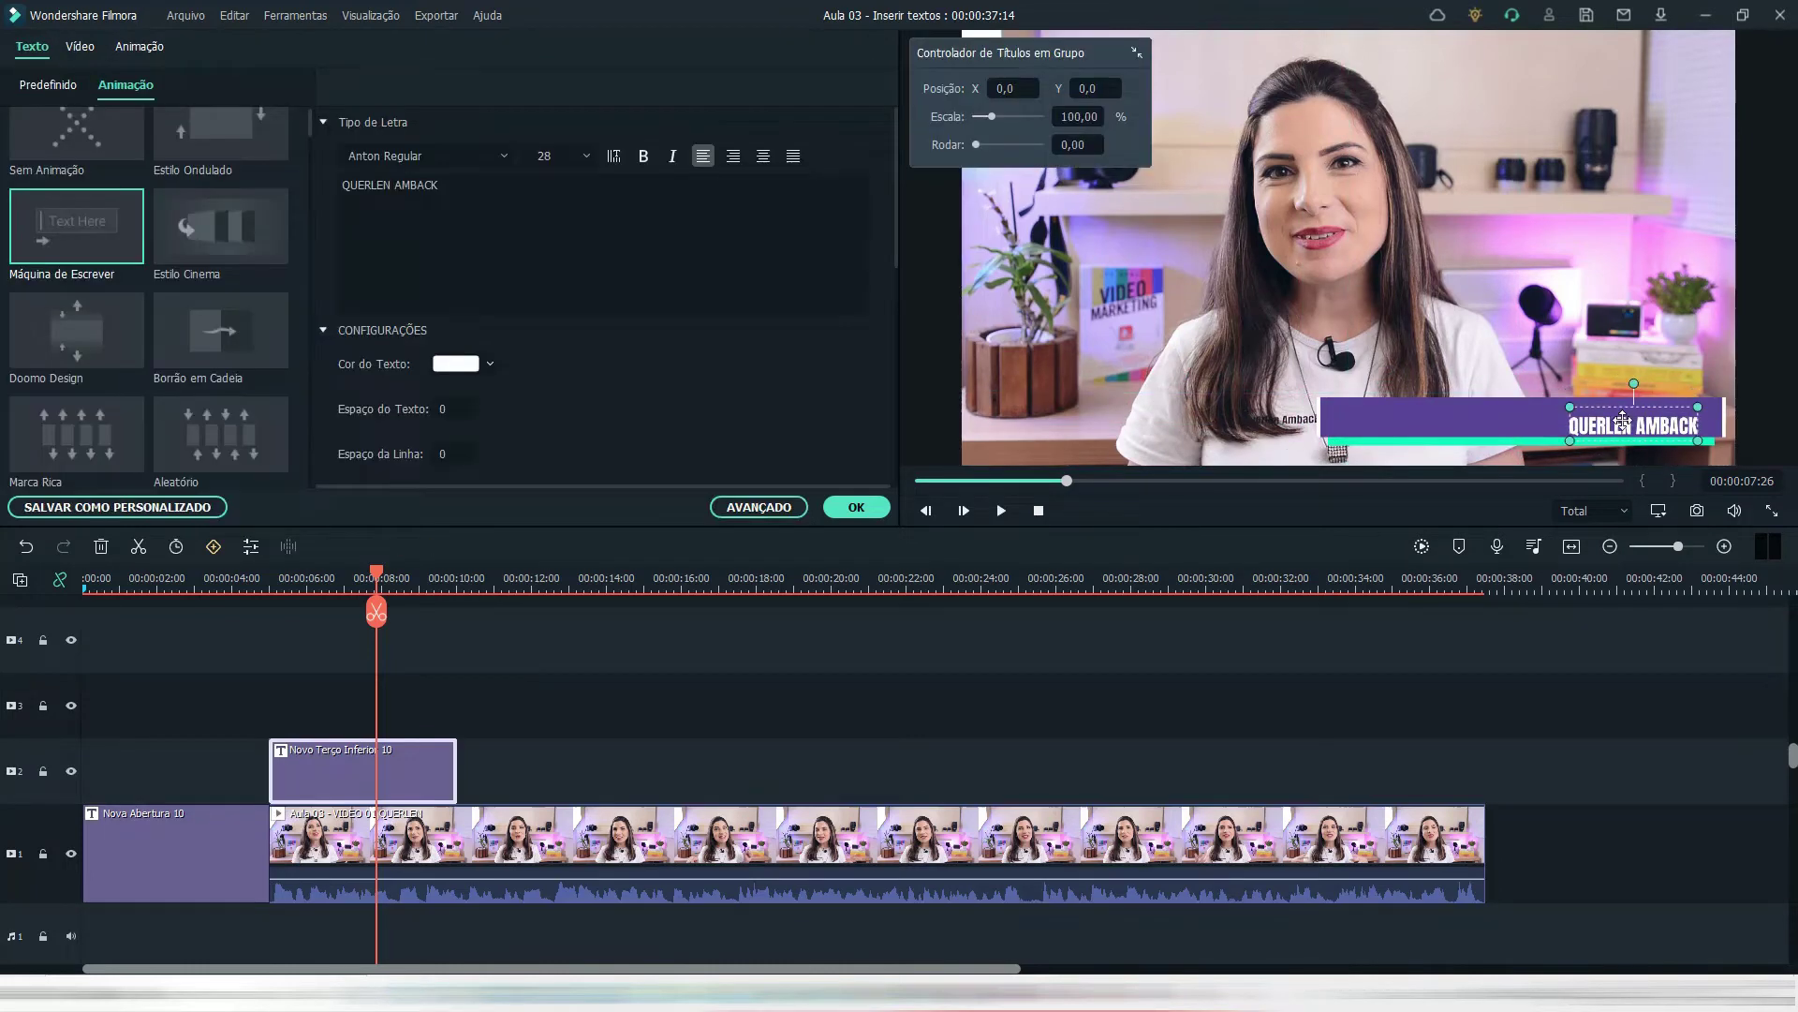
left_click_drag(1622, 420, 1084, 418)
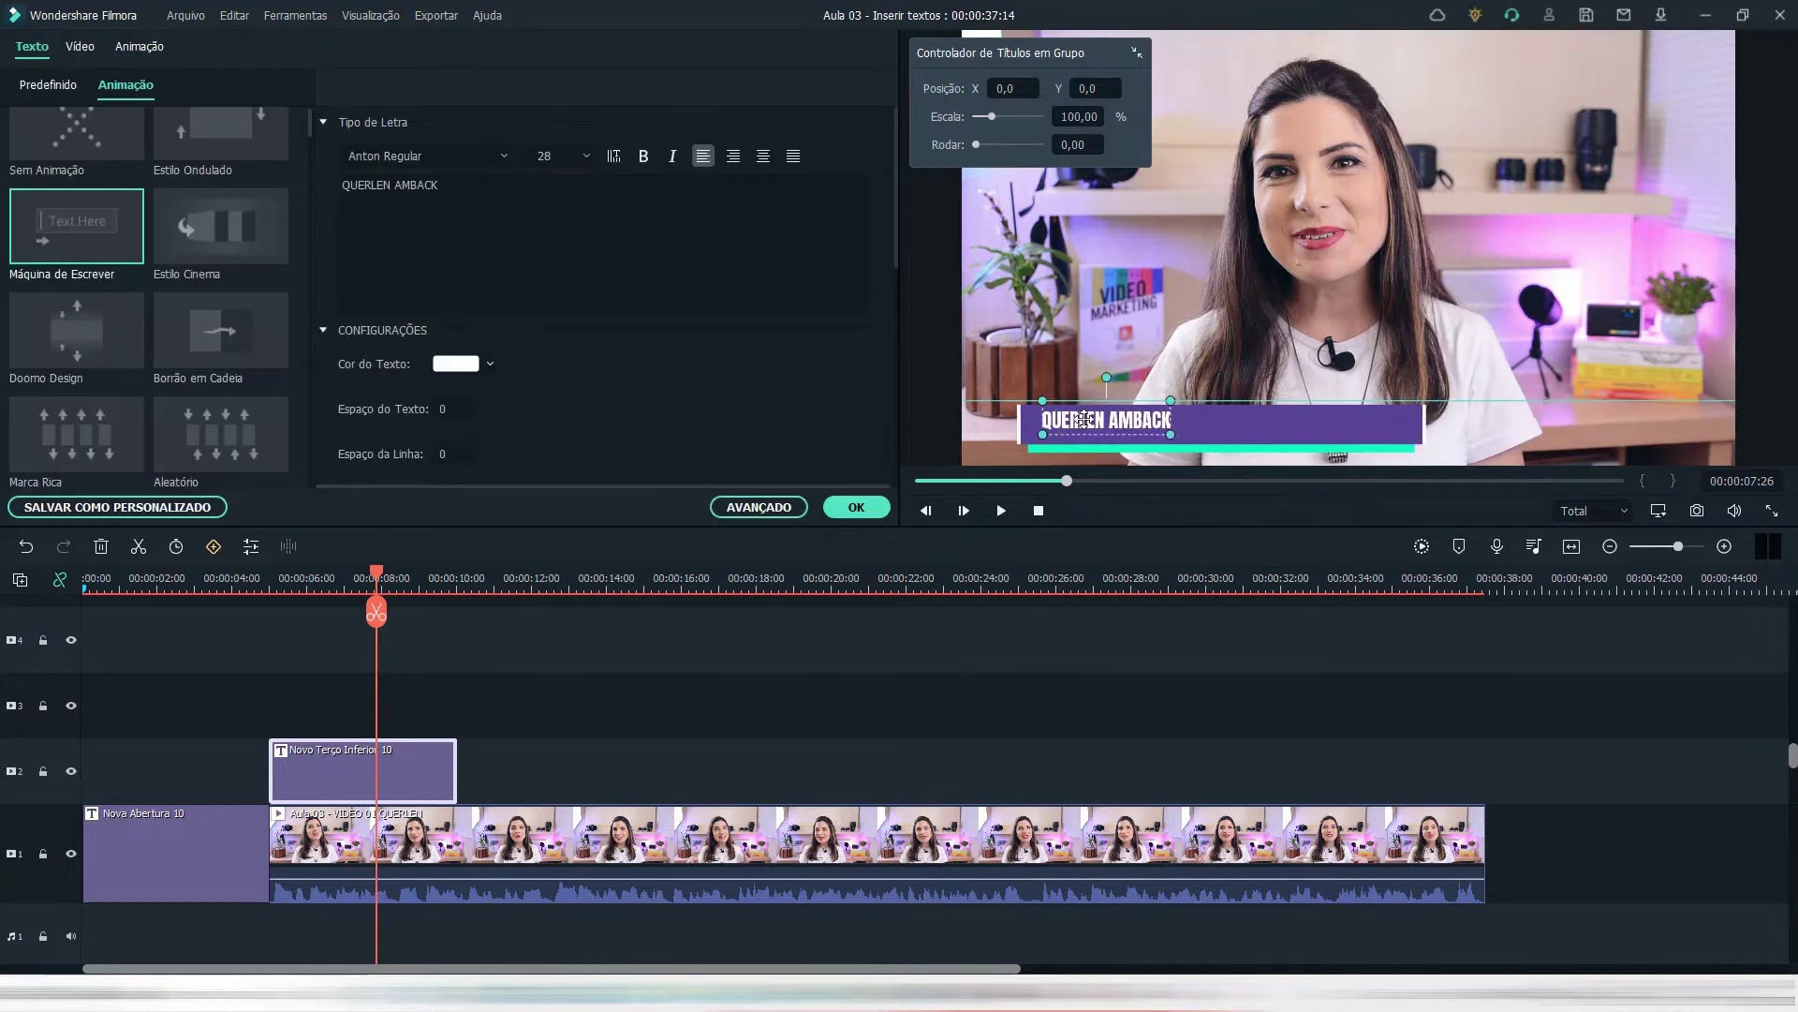
- Check the font list without changing it and finish editing the lower third
left_click(503, 155)
left_click(503, 158)
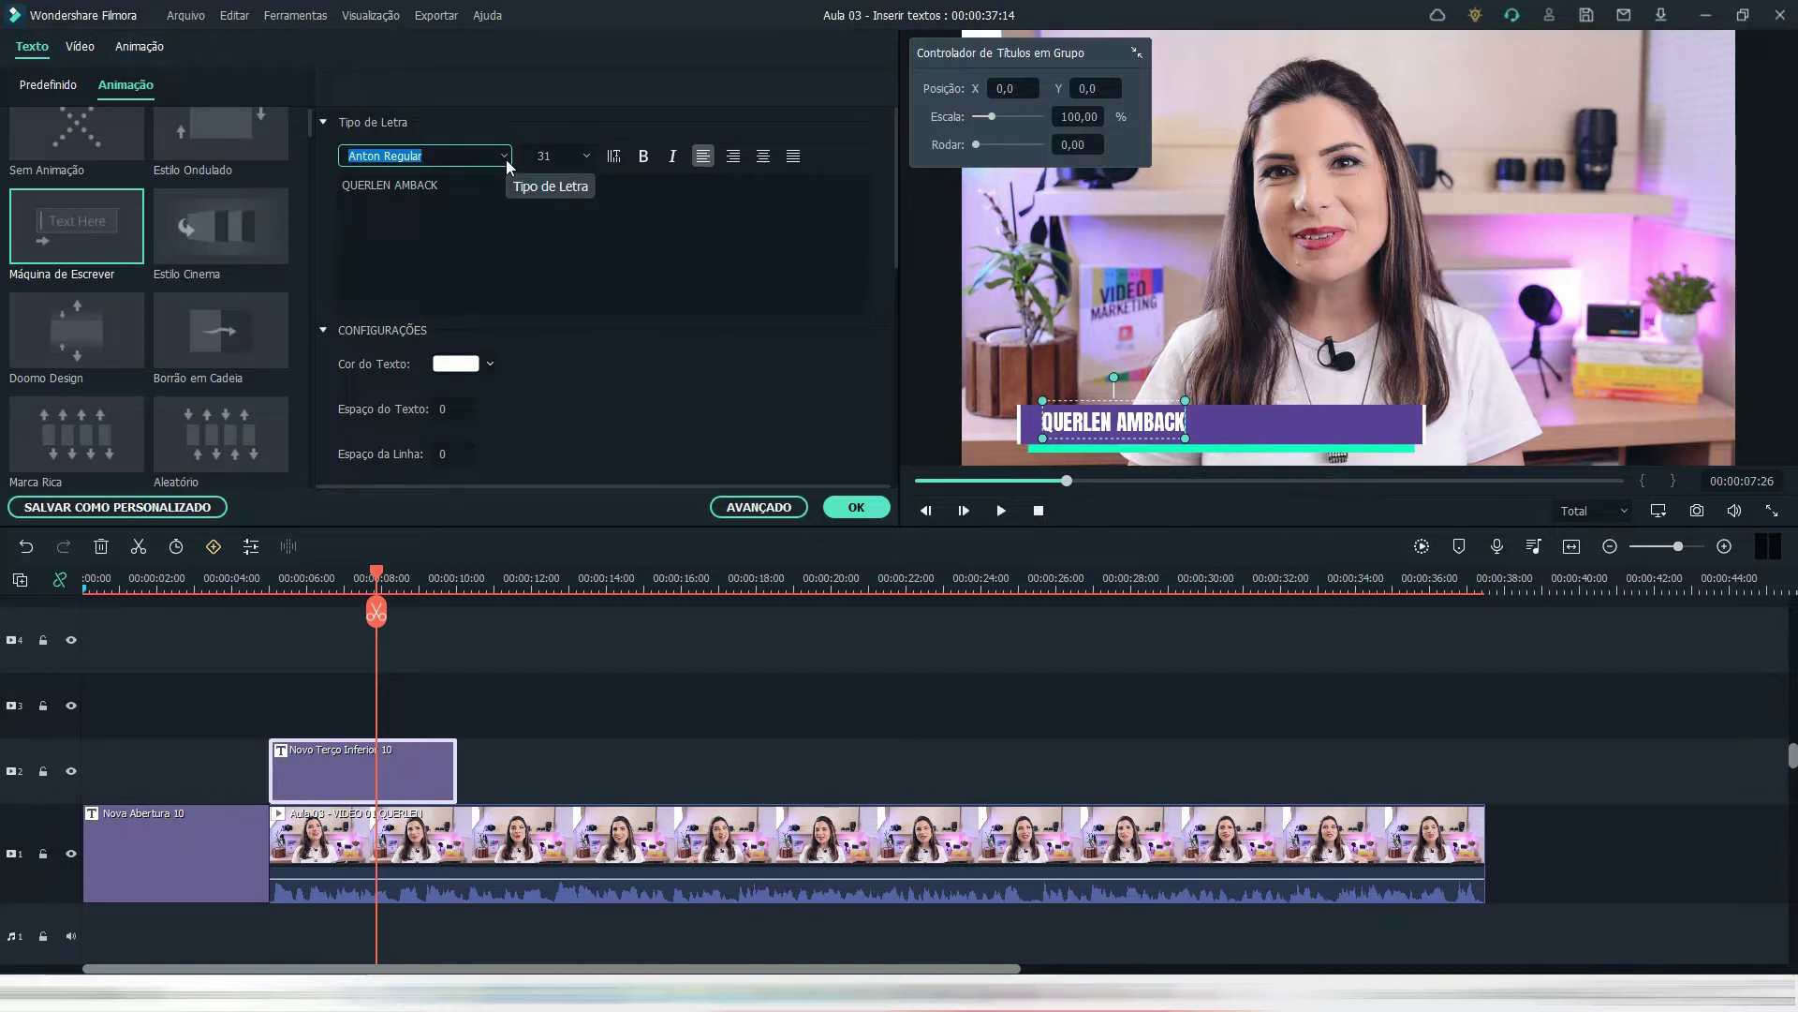
left_click(504, 157)
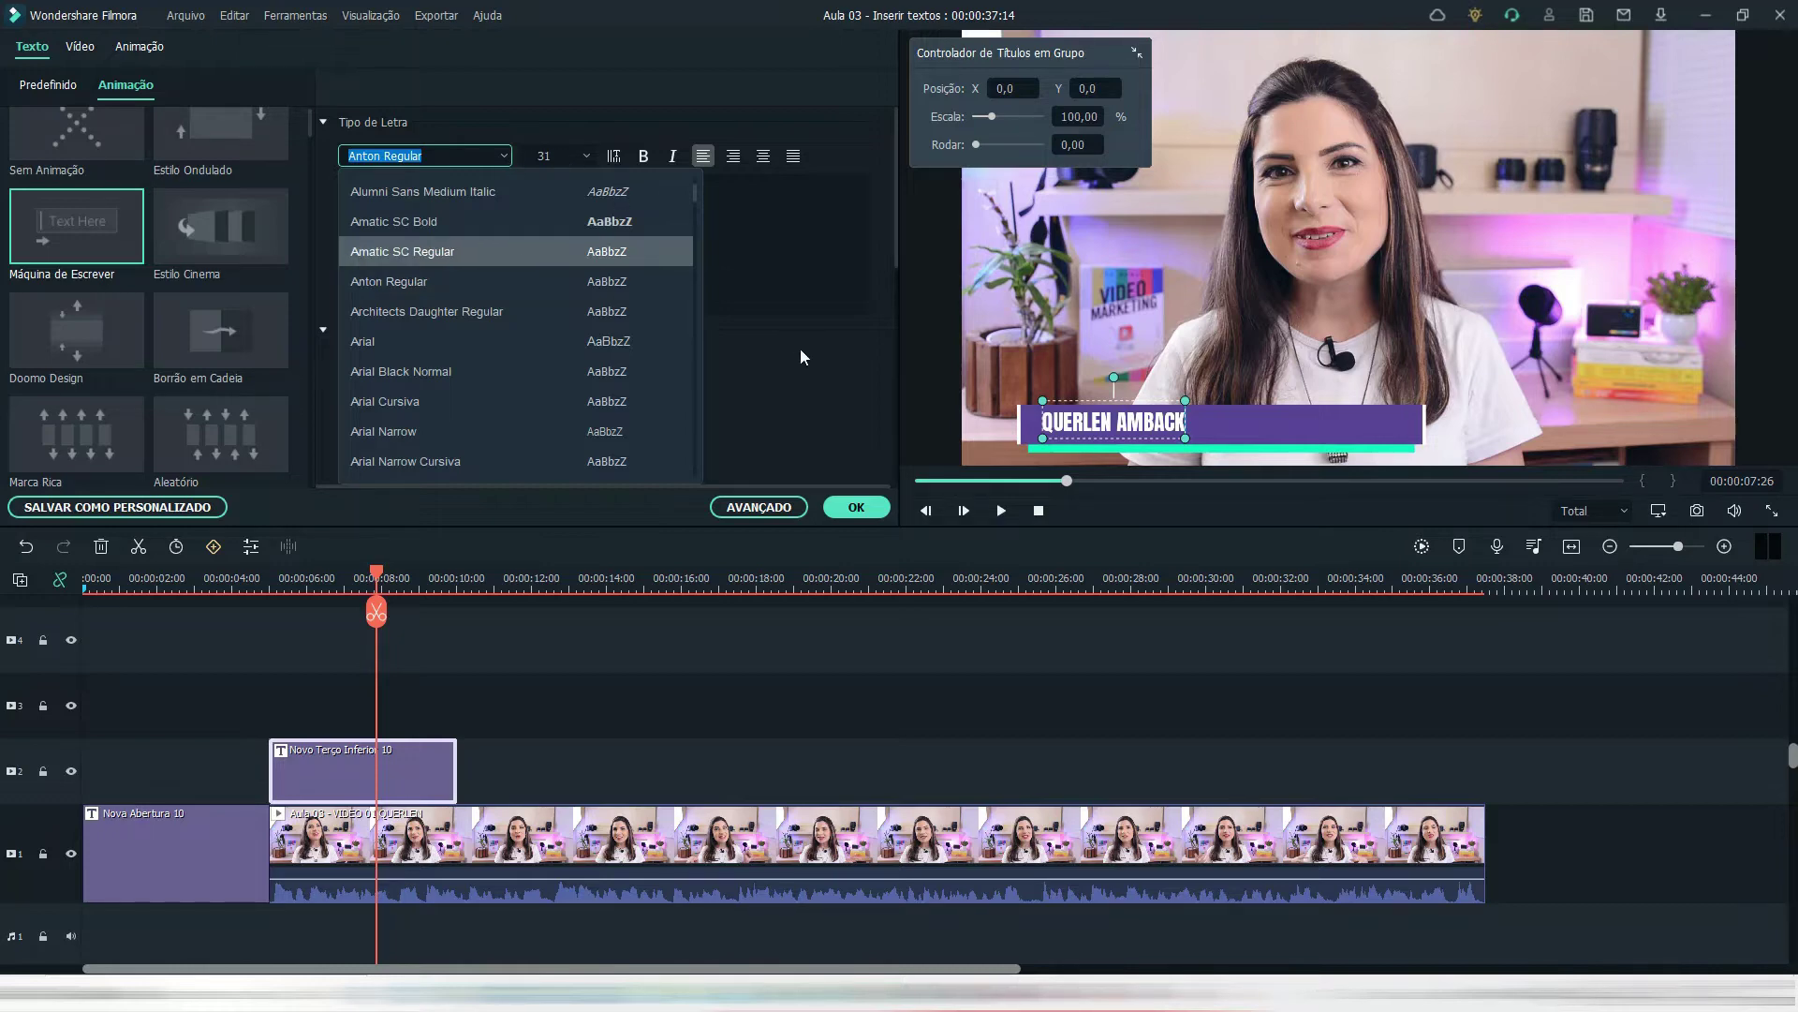
left_click(856, 507)
left_click(856, 507)
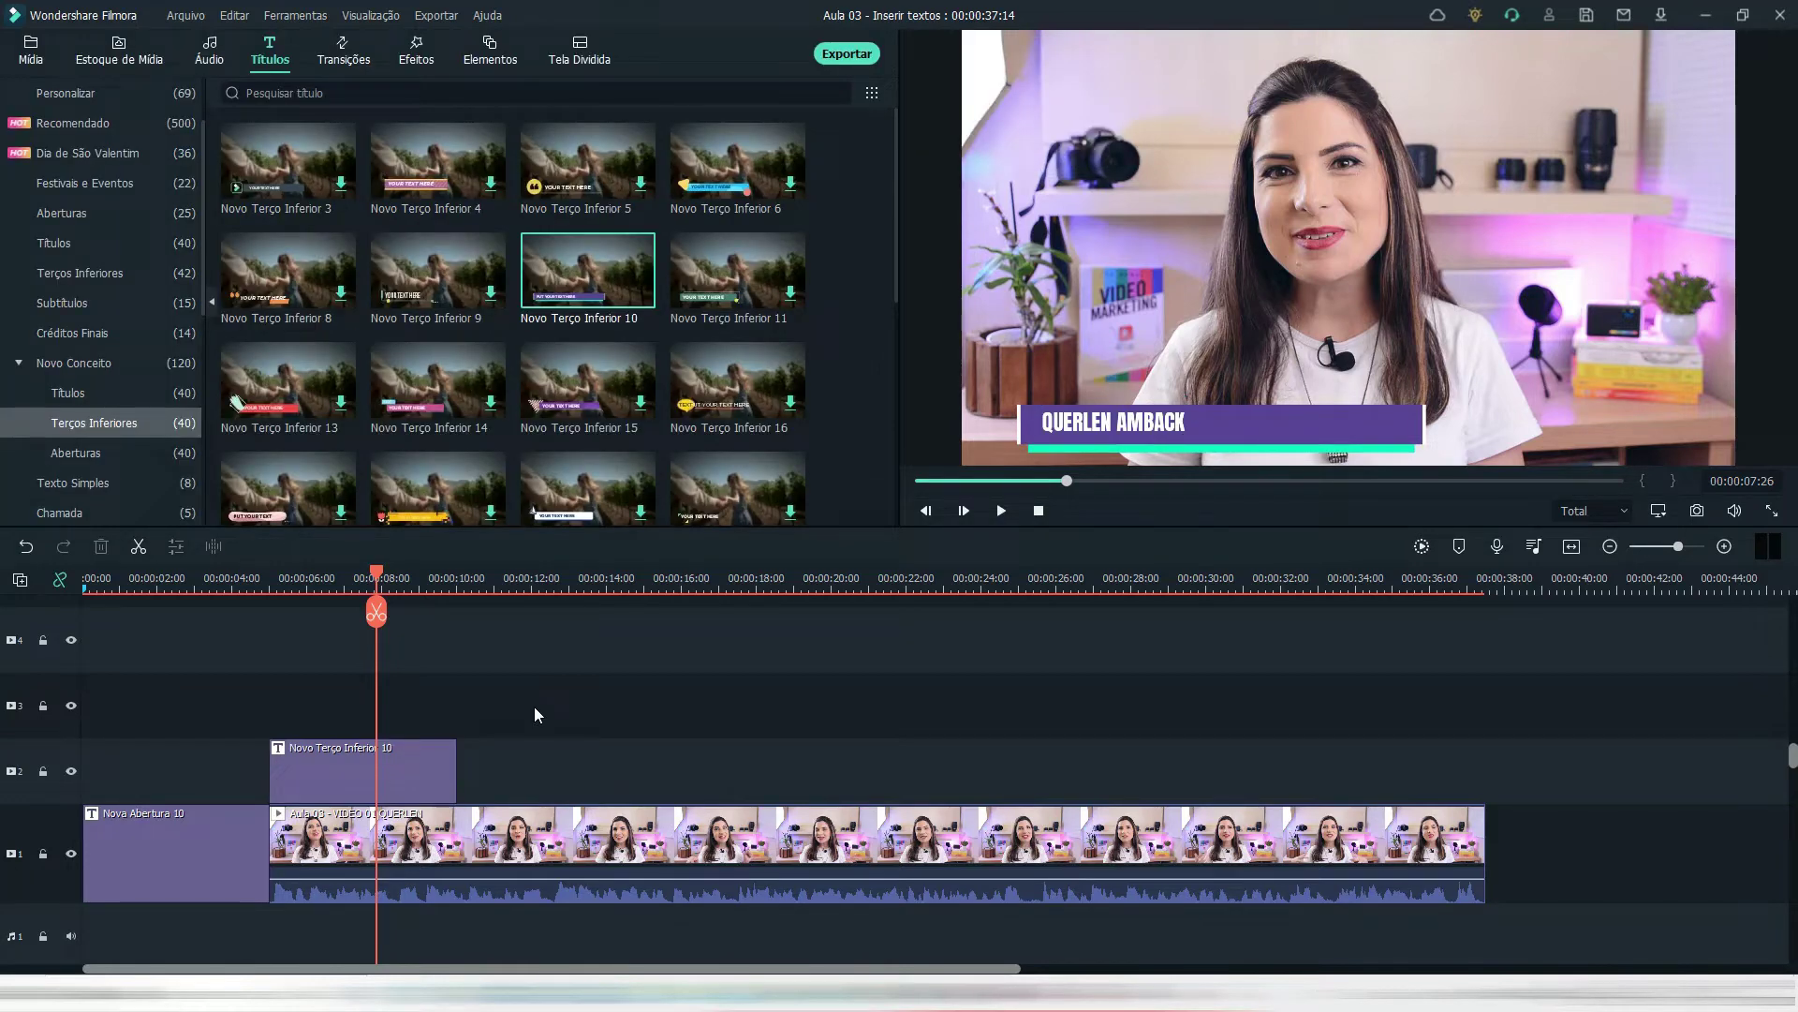
- Play back the lower third, then replay from 00:14 on the timeline
key("space")
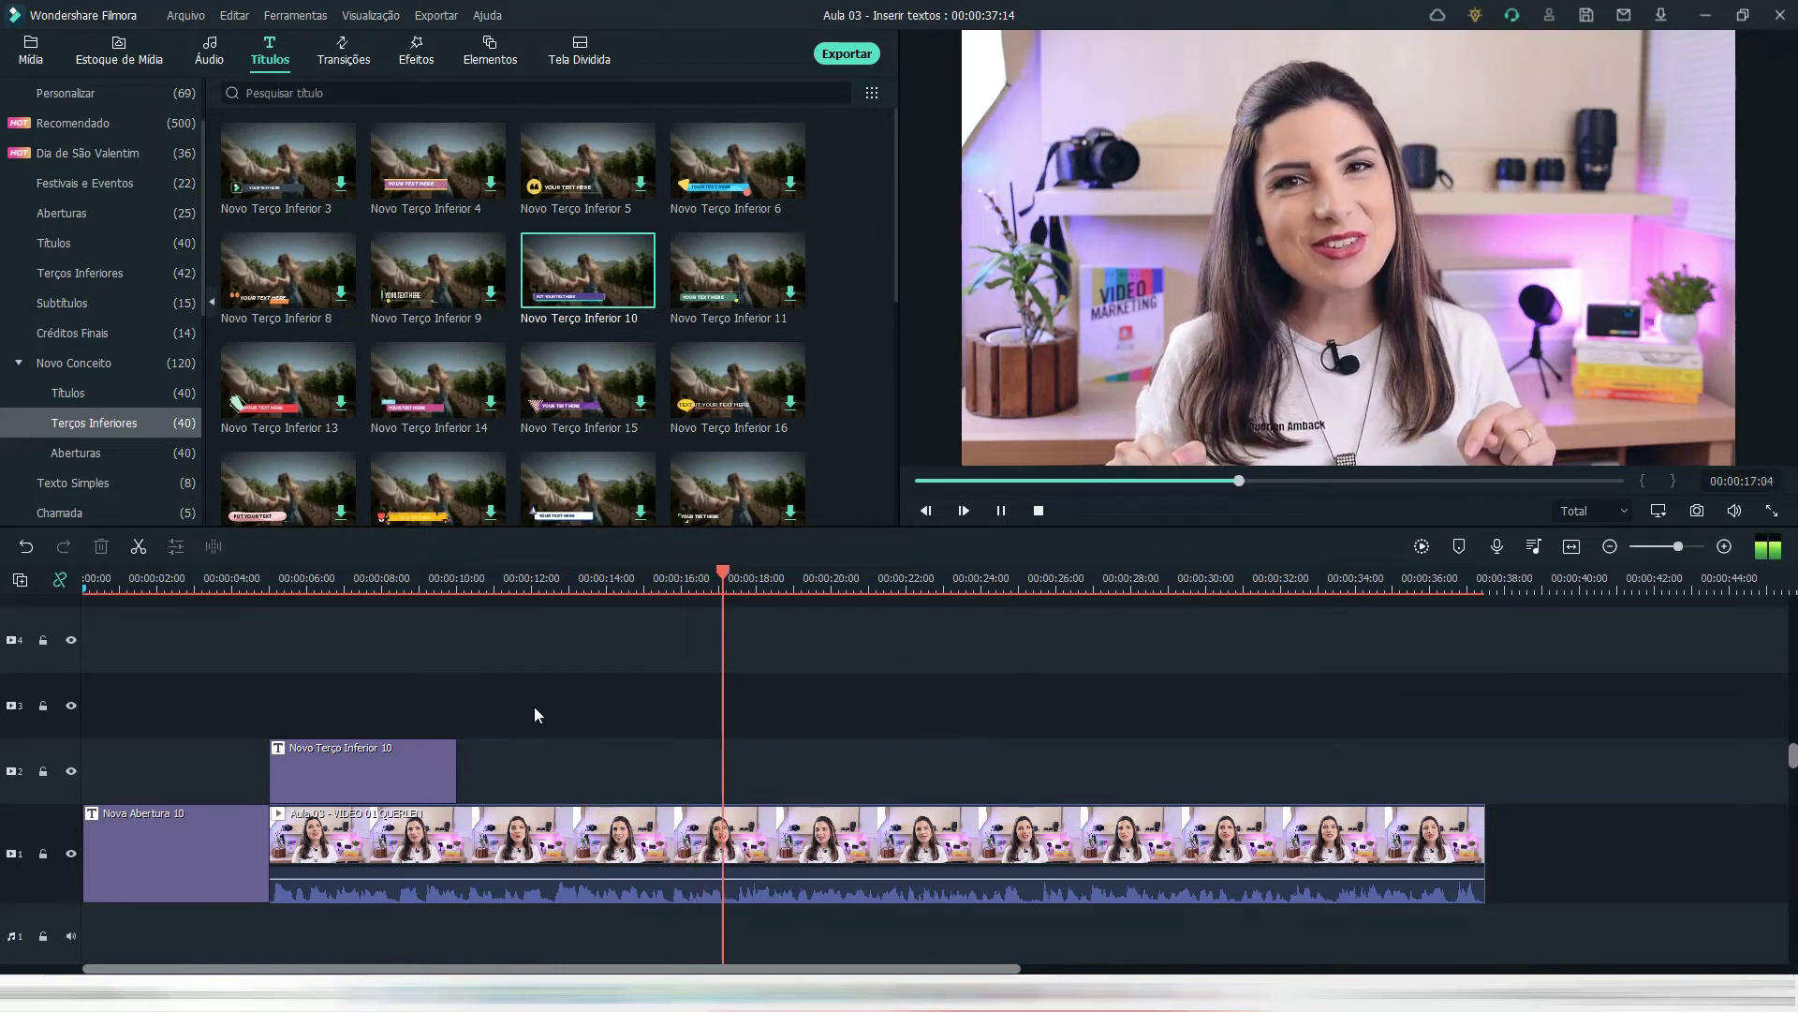
key("space")
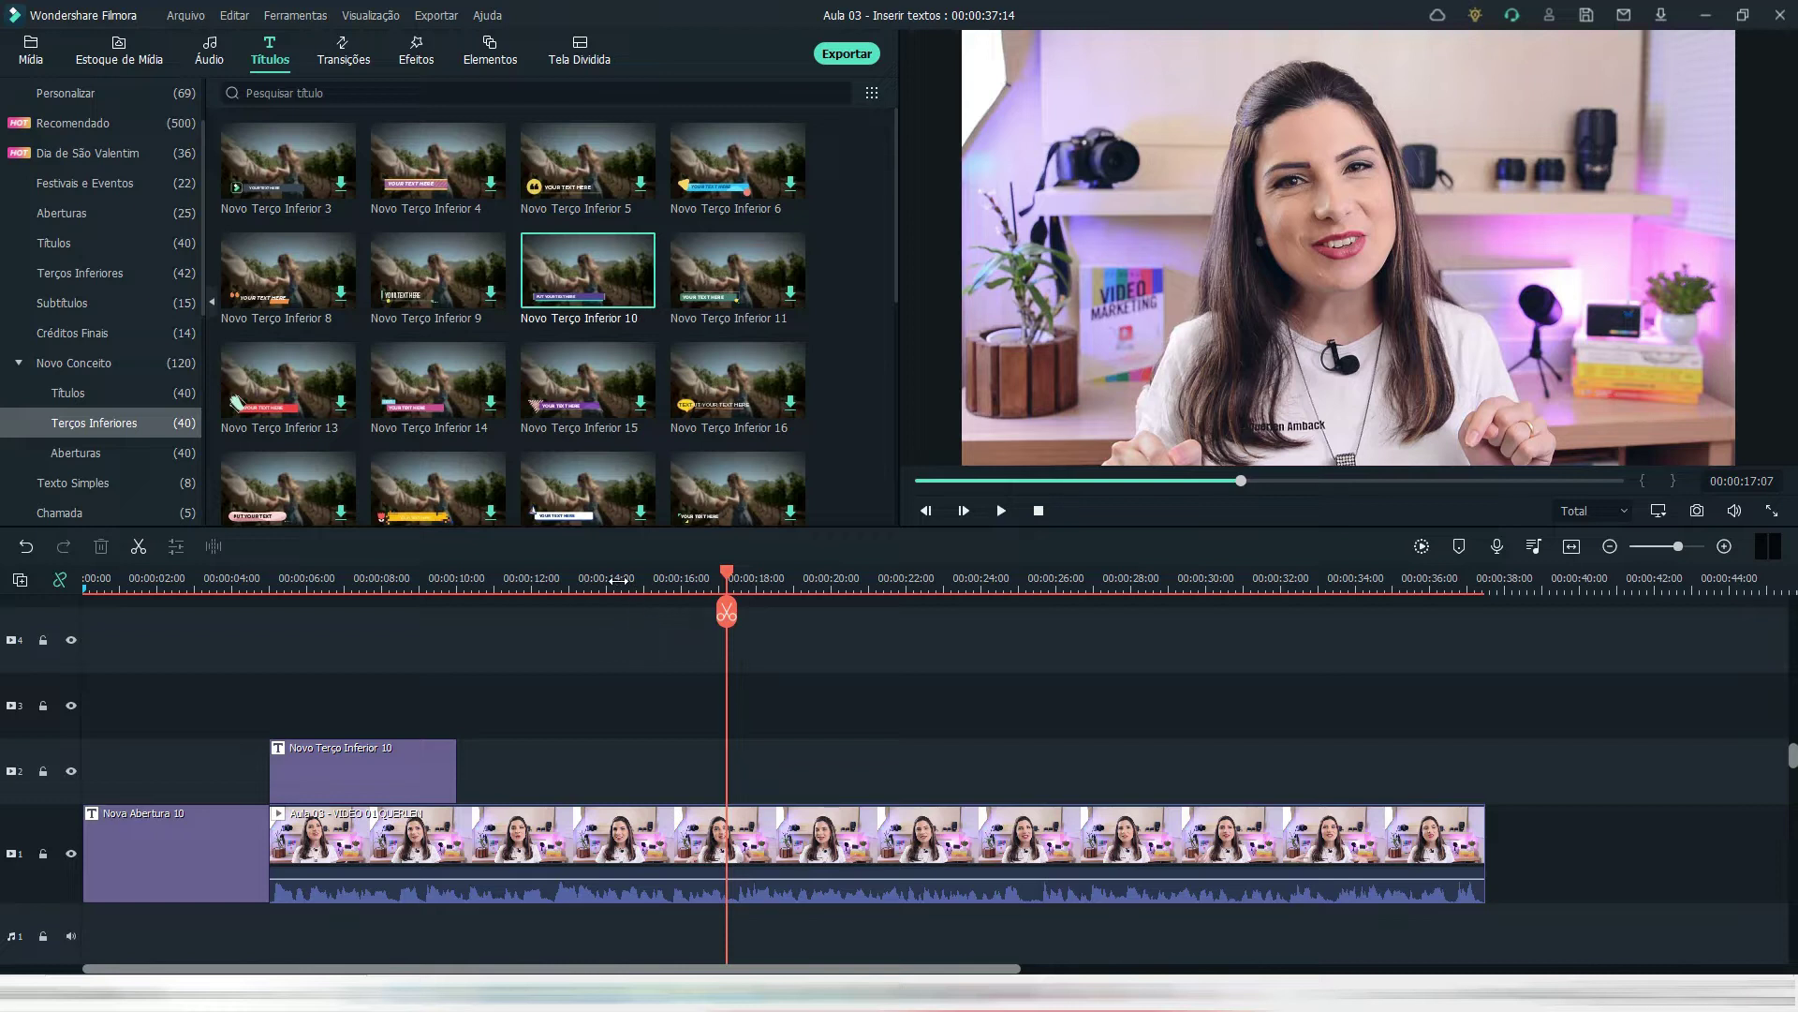
left_click(607, 581)
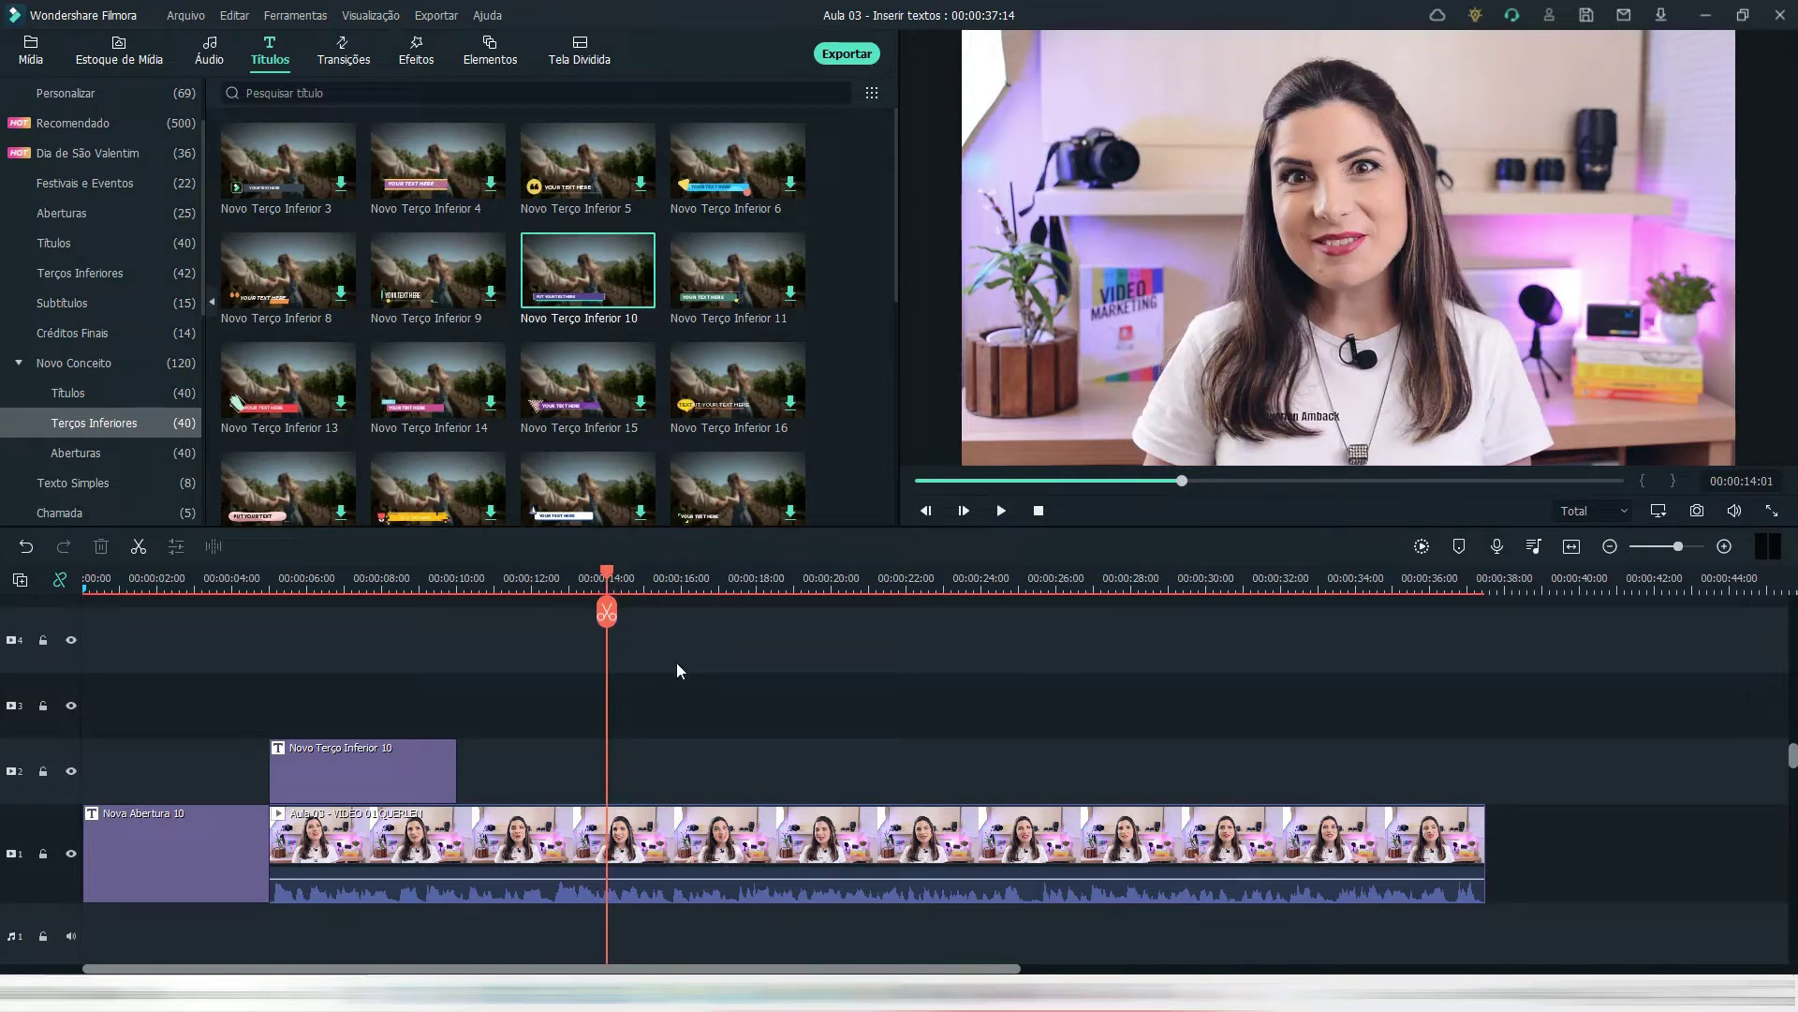
key("space")
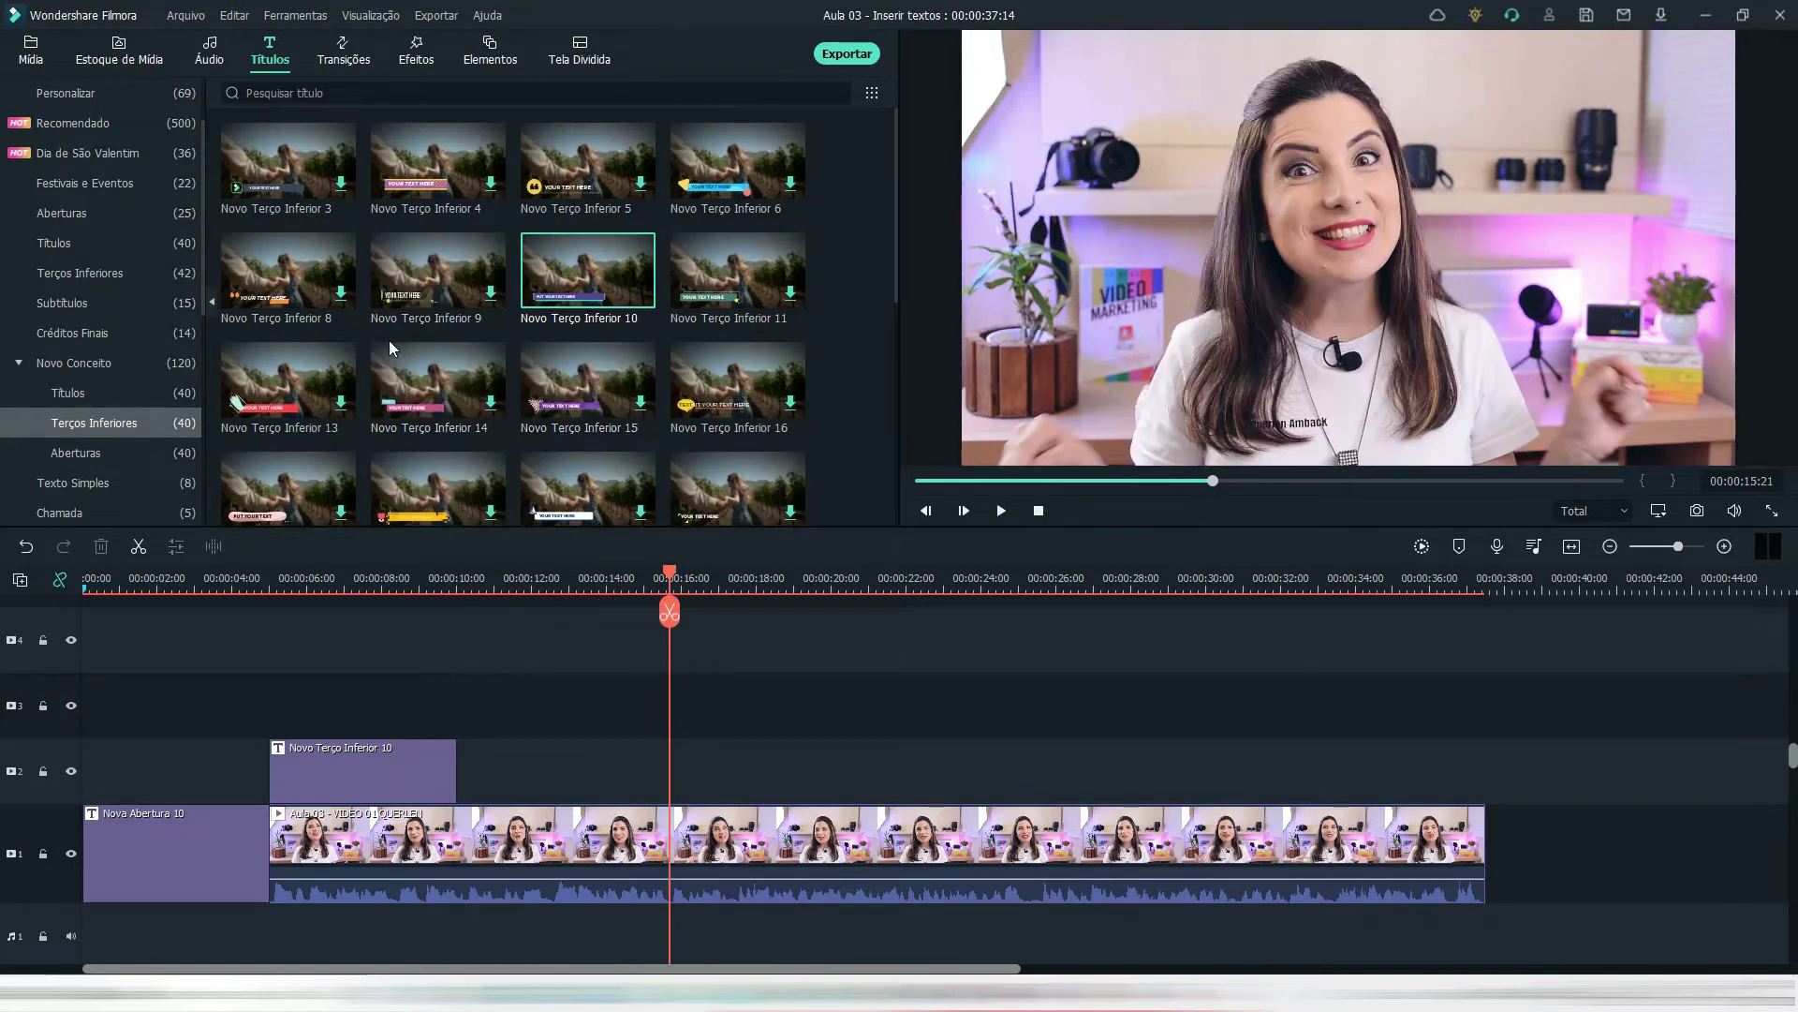
- Show the Novo Conceito Títulos templates and scroll down to Novo Título 37
left_click(154, 402)
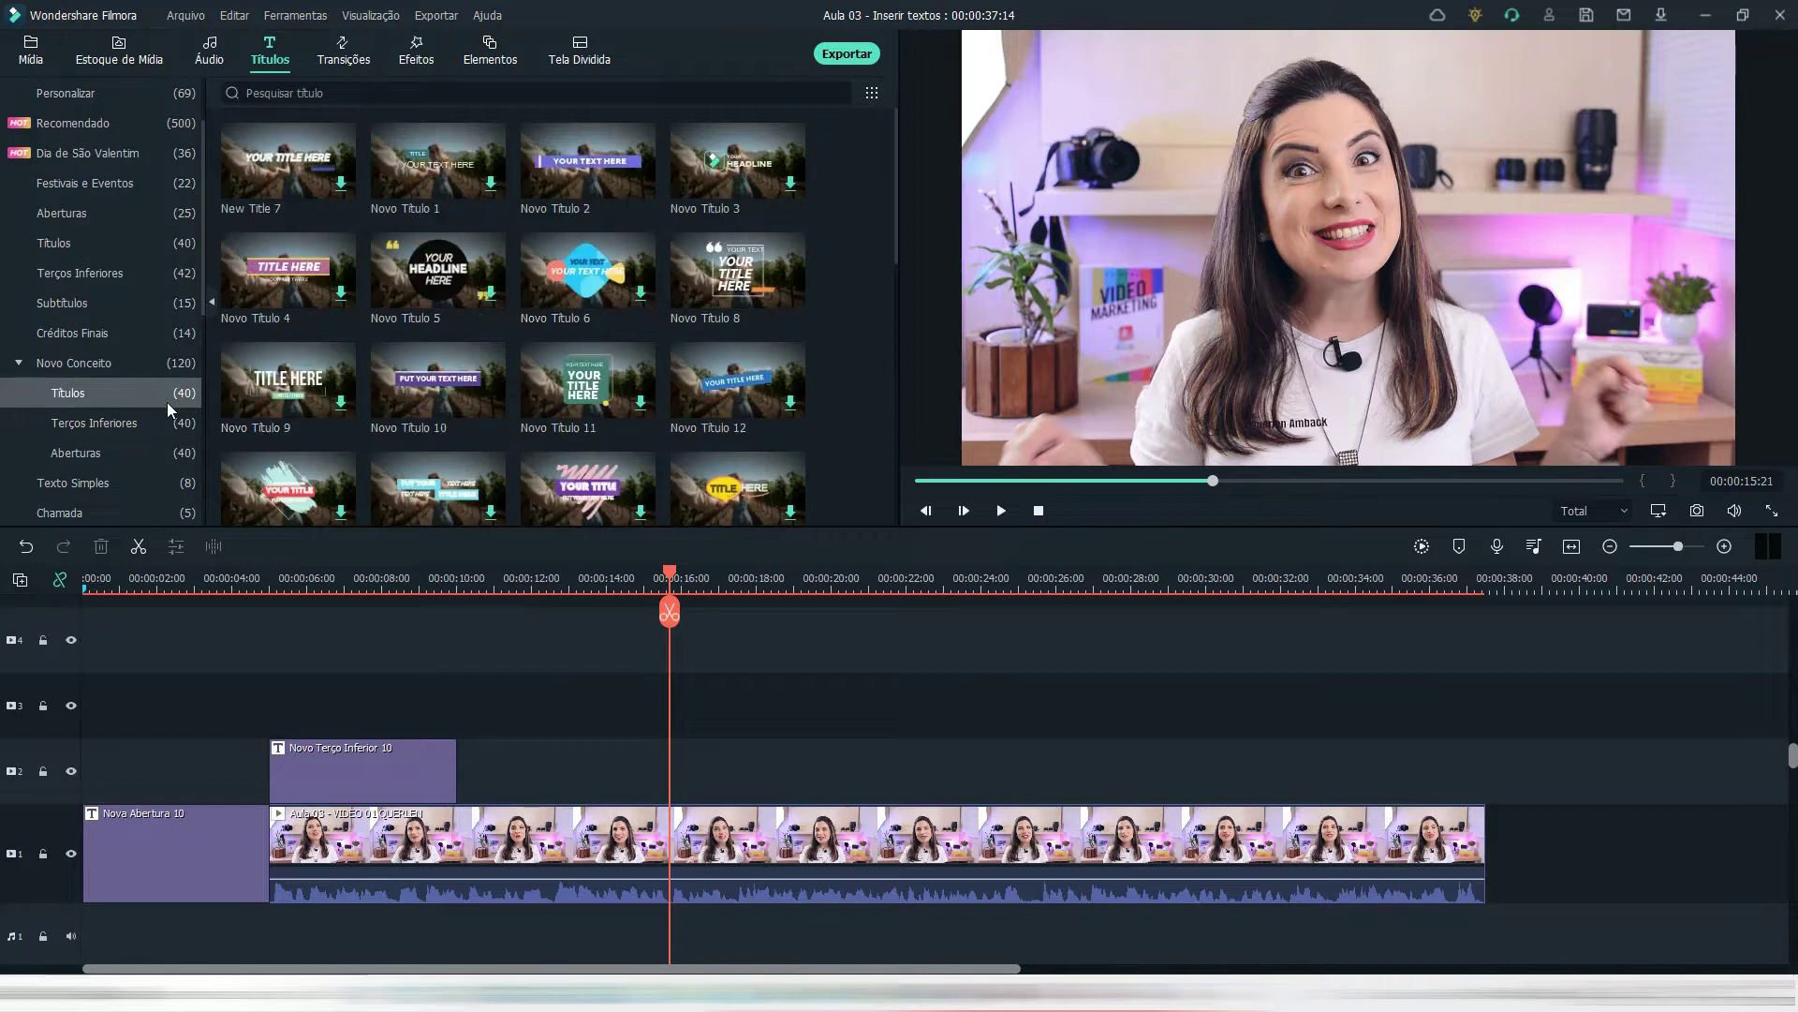
mouse_move(397, 374)
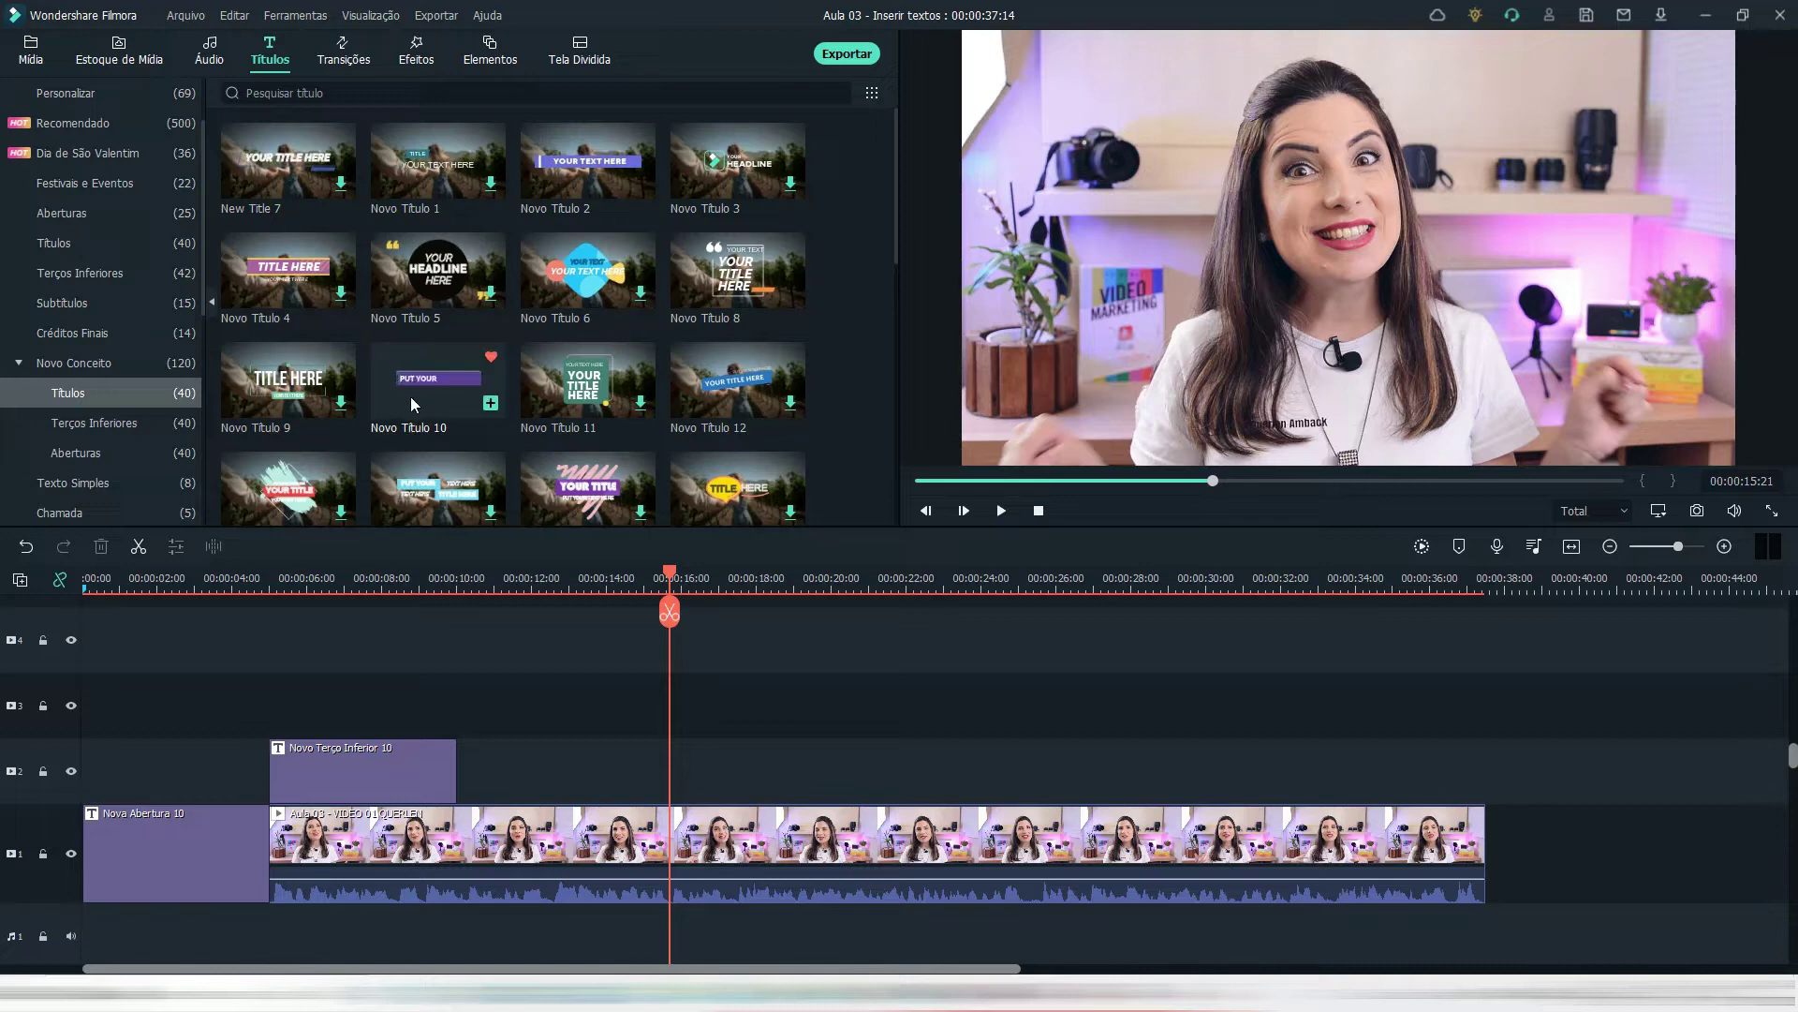
scroll(514, 349, "down", 5)
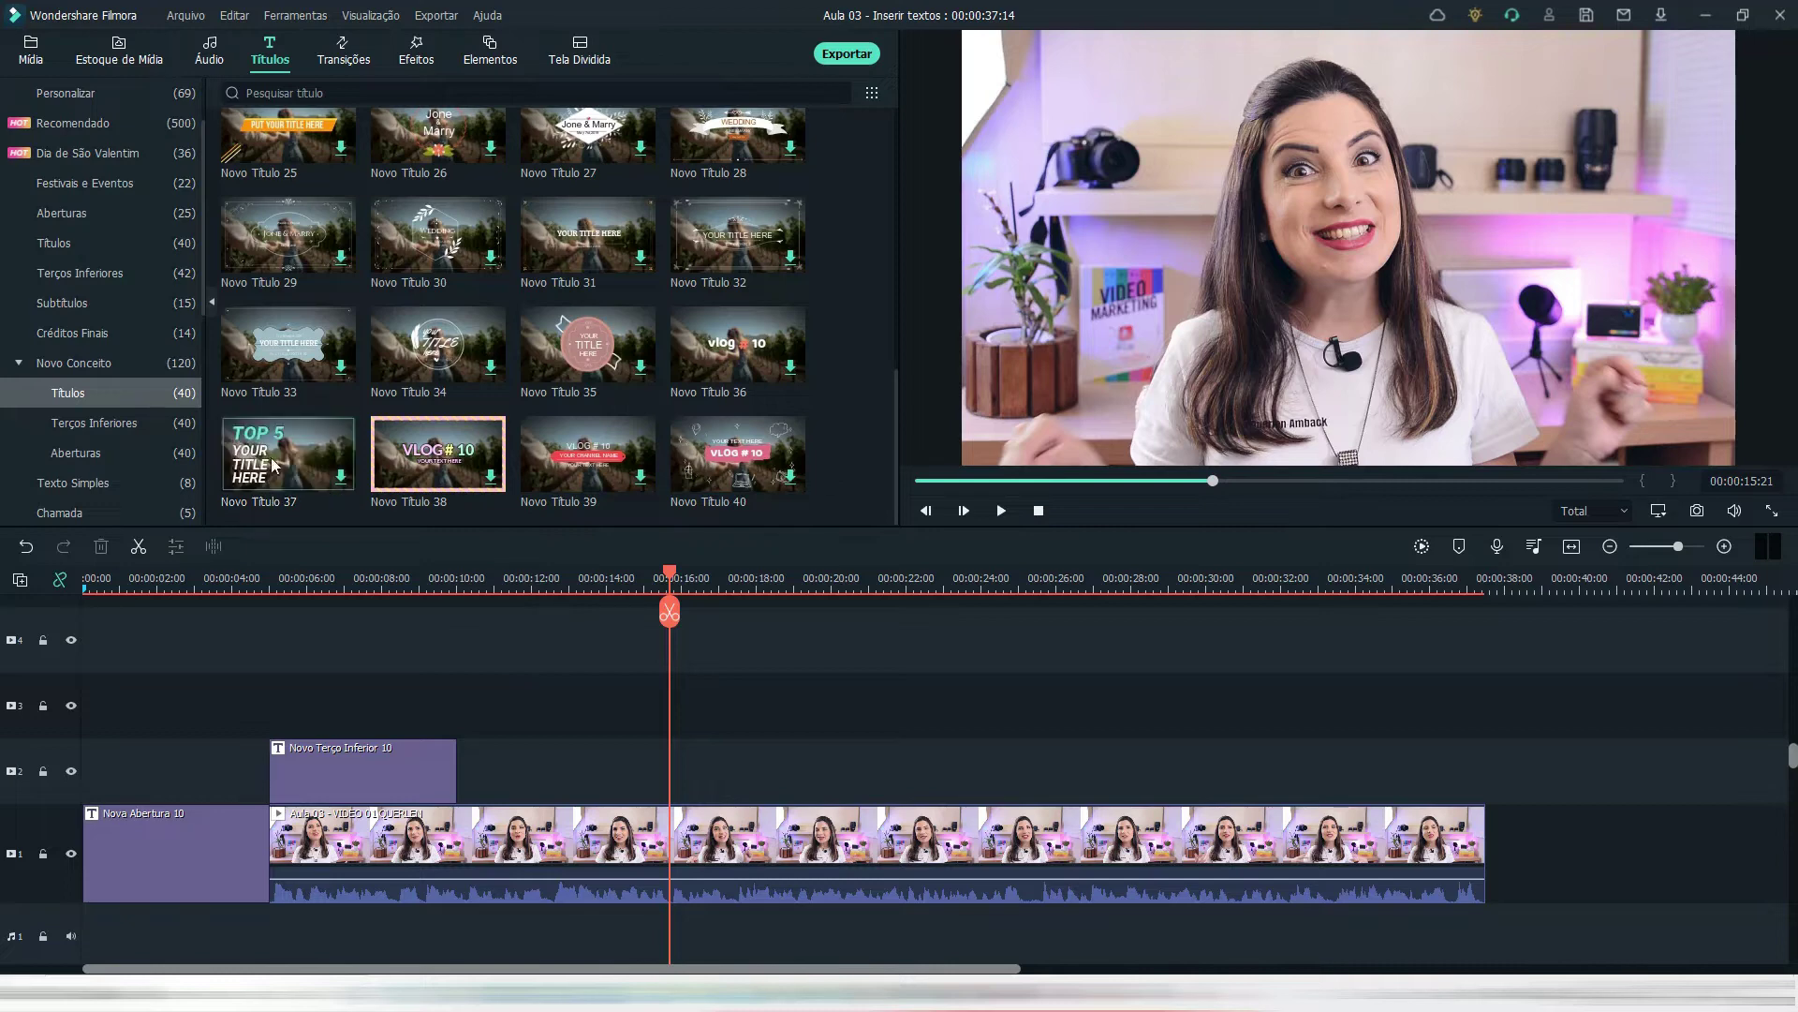
- Place Novo Título 37 on track 2 at 16 seconds
mouse_move(253, 452)
left_mouse_down()
mouse_move(688, 703)
mouse_move(693, 764)
left_mouse_up()
left_click_drag(757, 609, 768, 609)
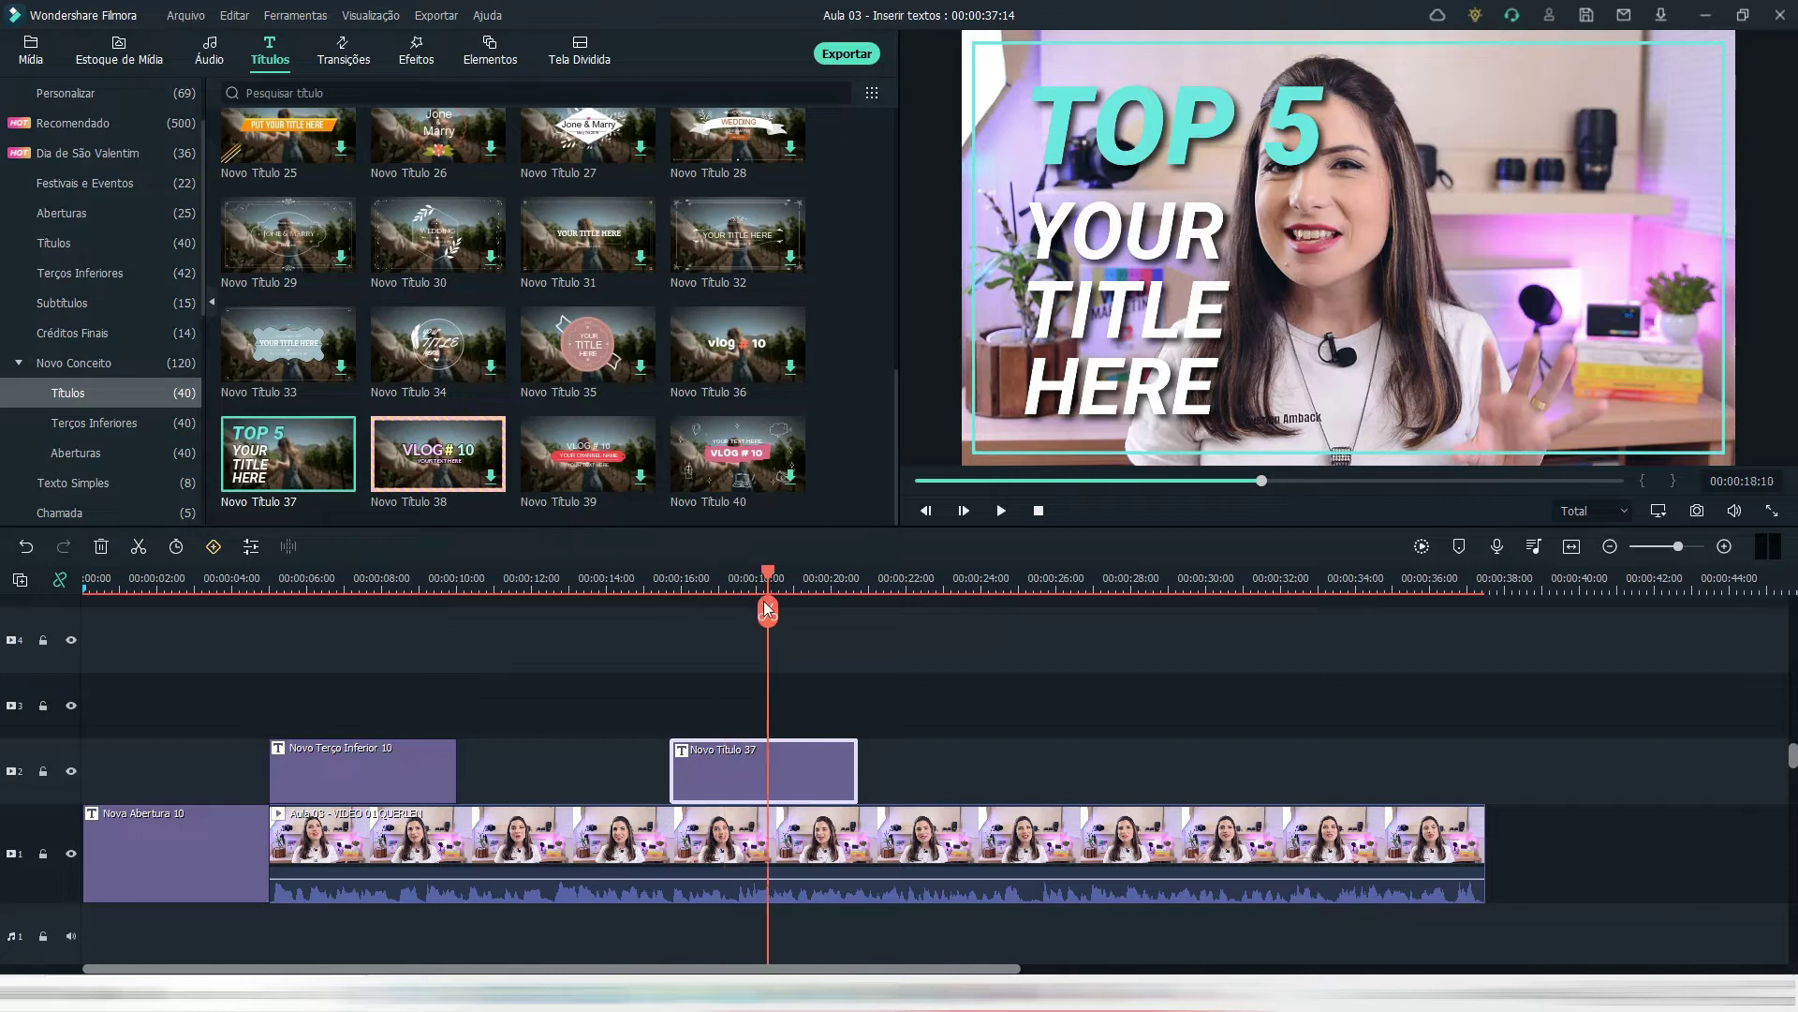
left_click(1139, 152)
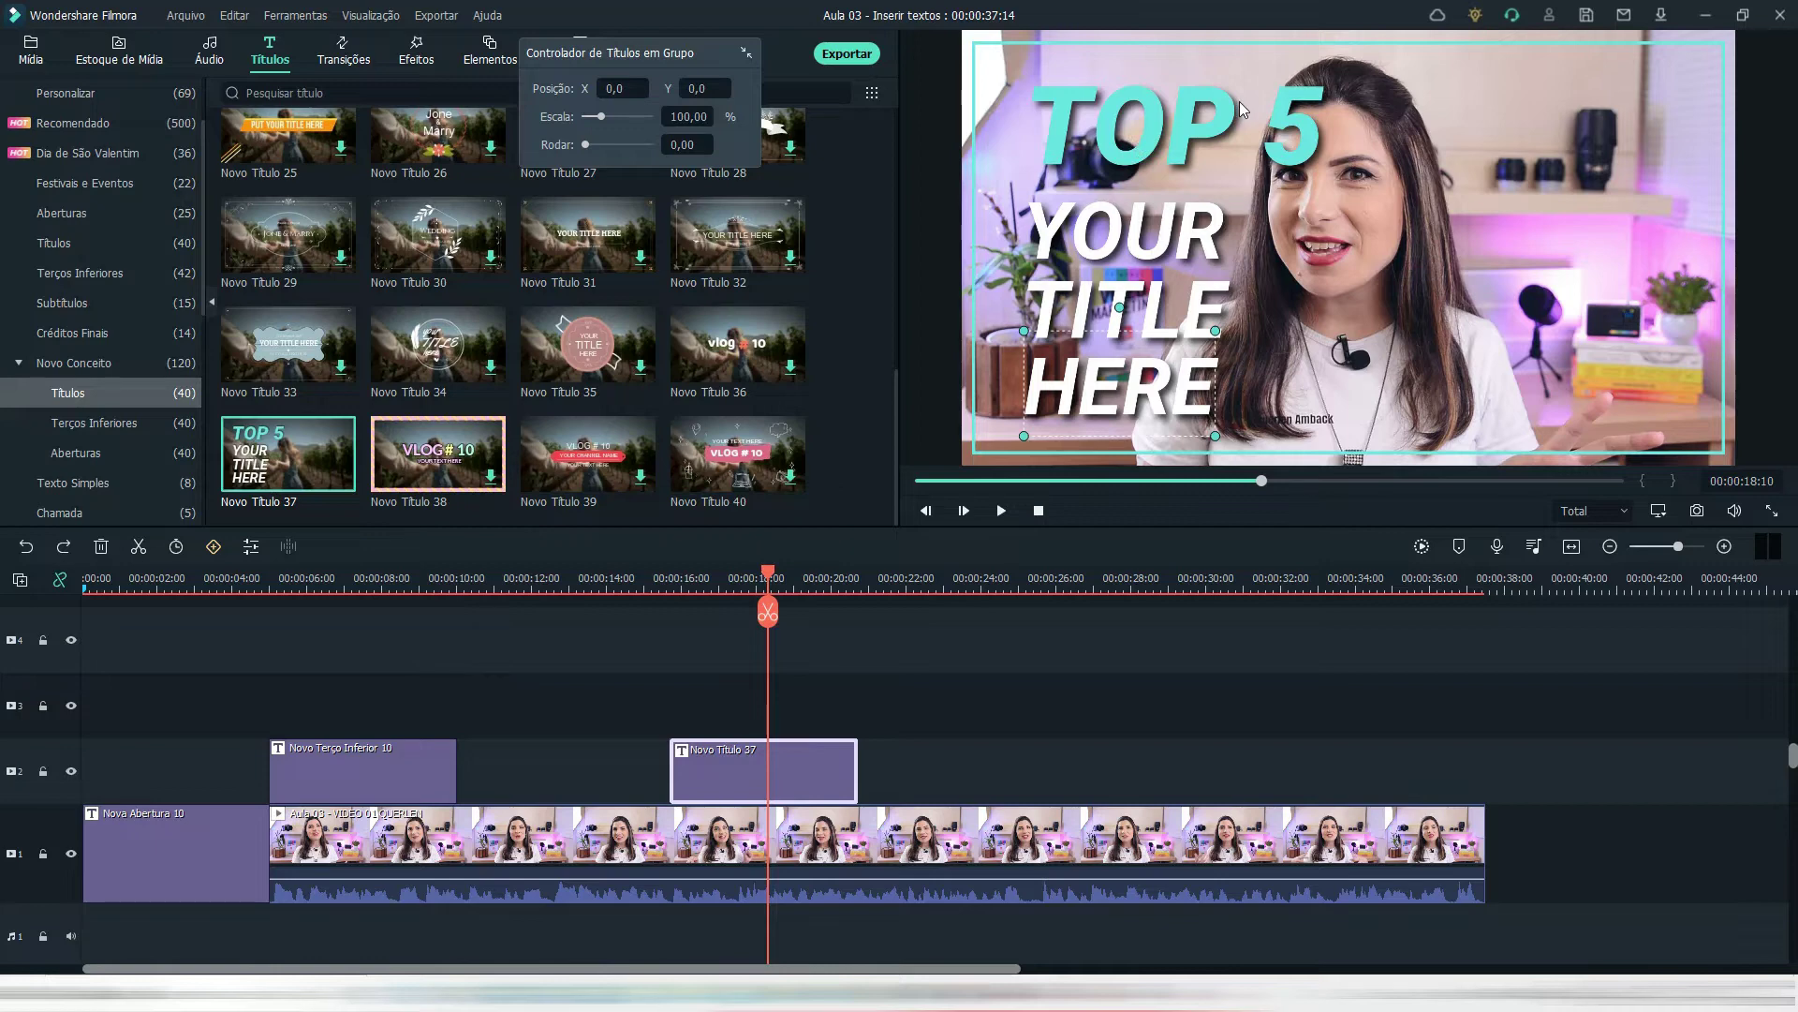
- Replace the TOP 5 heading with 'LEGENDAS E CRÉDITOS FINAIS' at size 28
double_click(1213, 127)
key("BackSpace")
key("BackSpace")
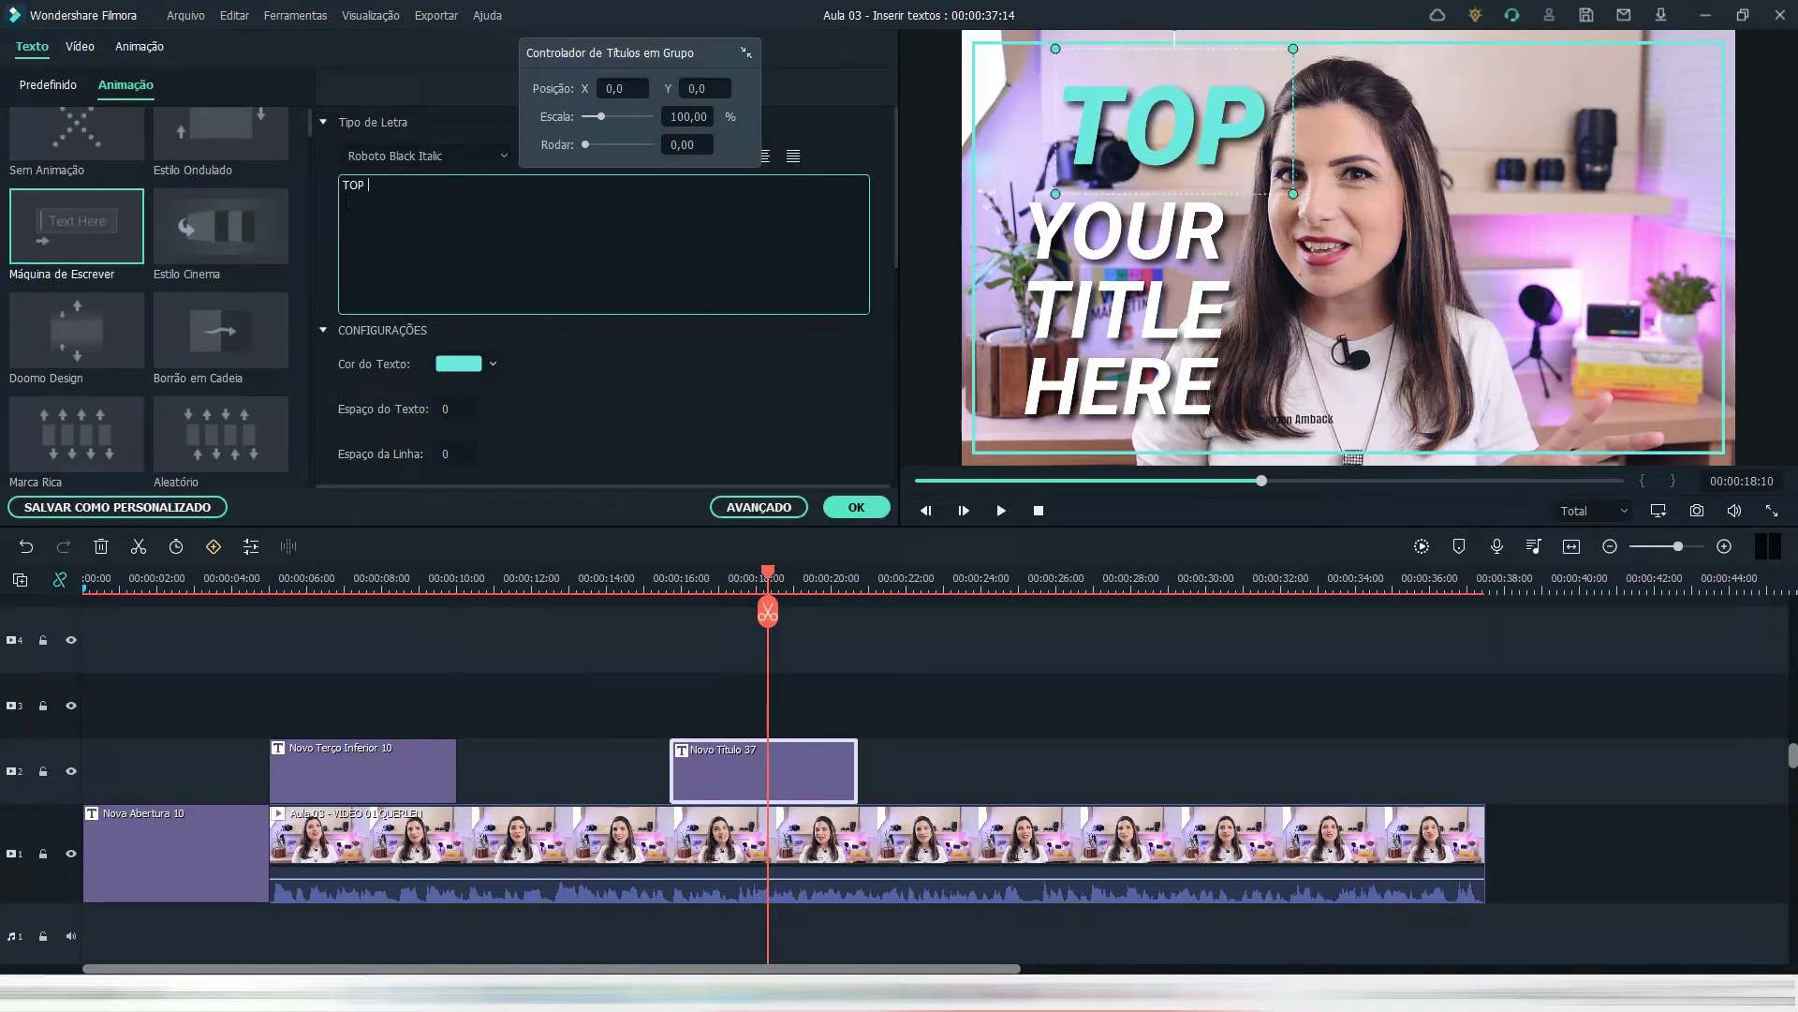
key("BackSpace")
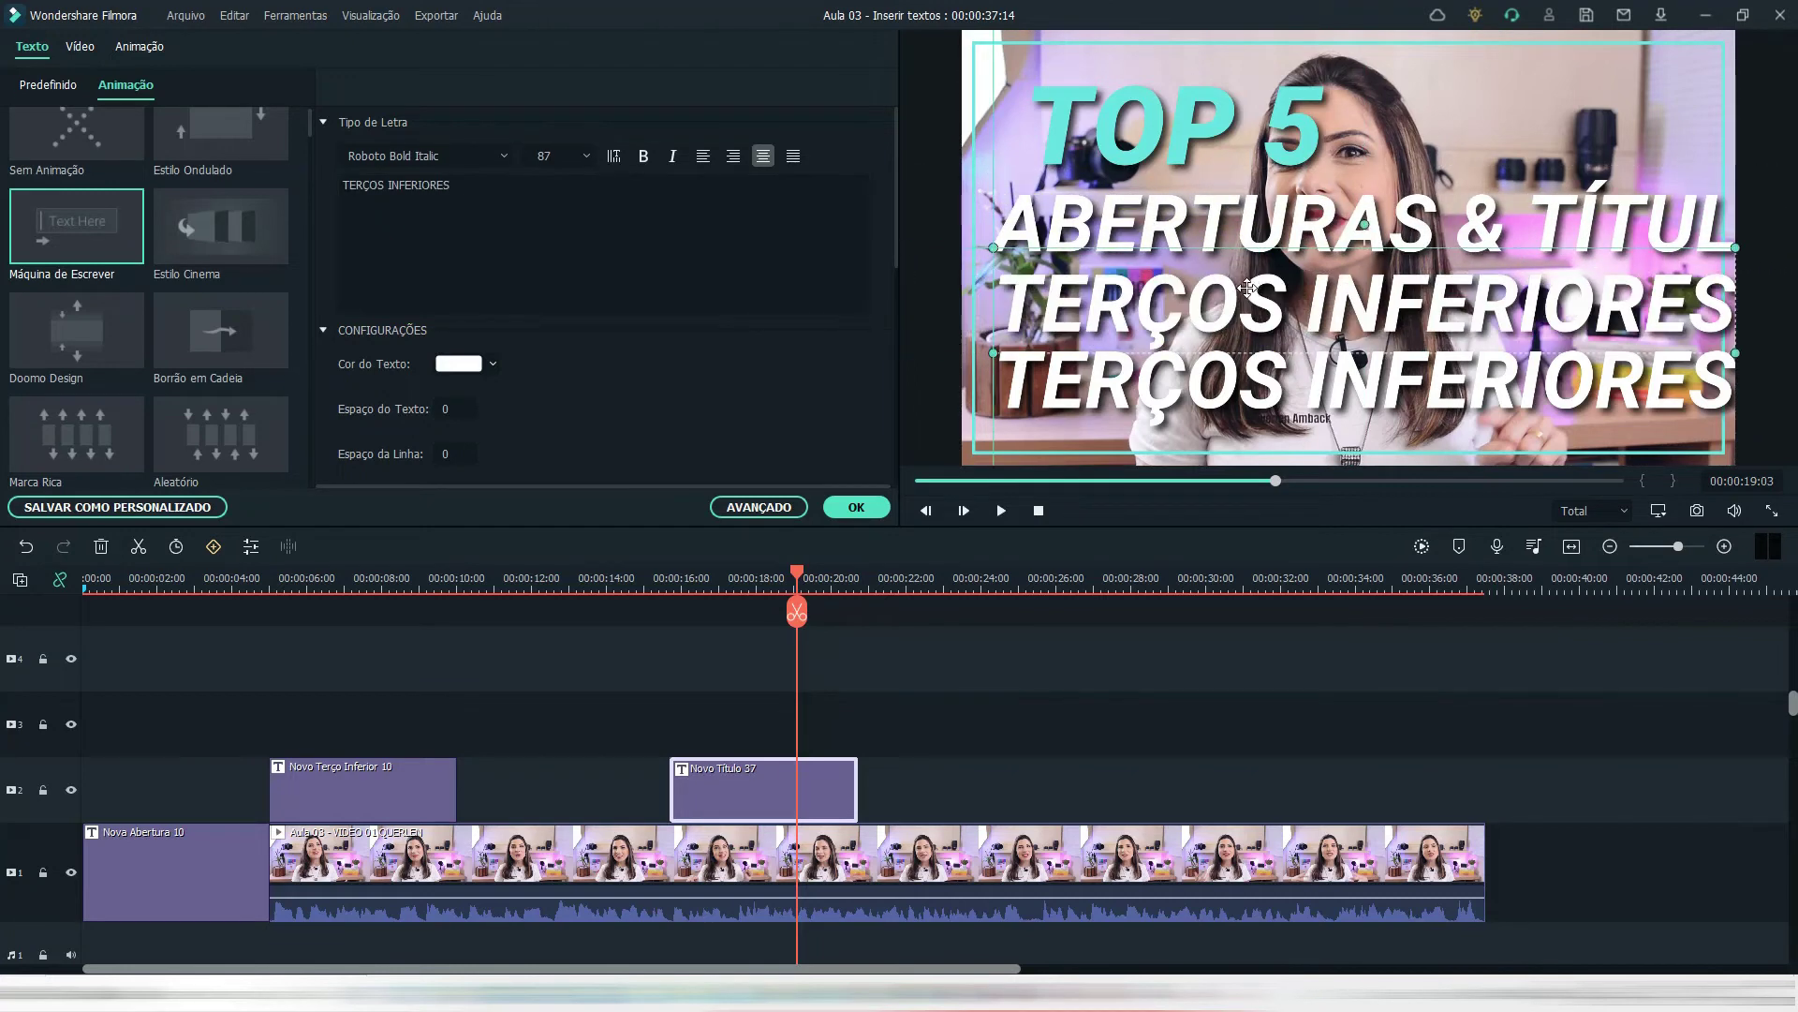
type("LEGENDAS E CRÉDITOS FINAIS")
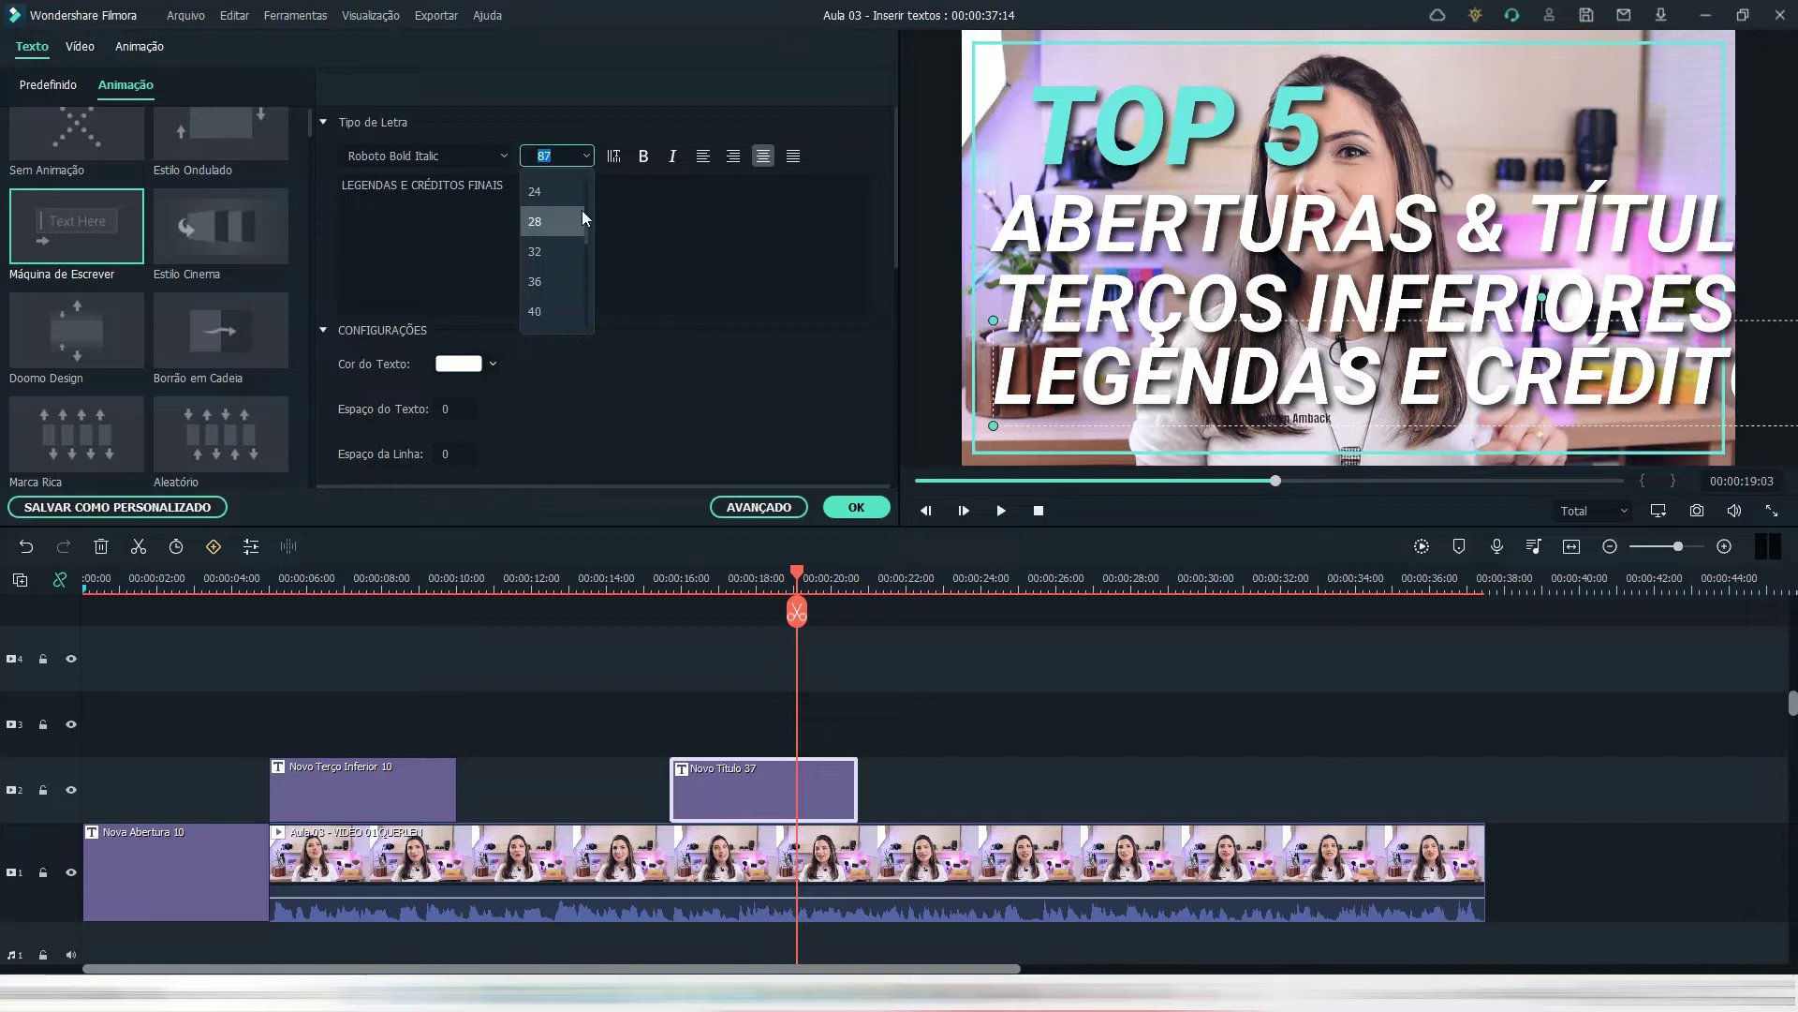
left_click(562, 221)
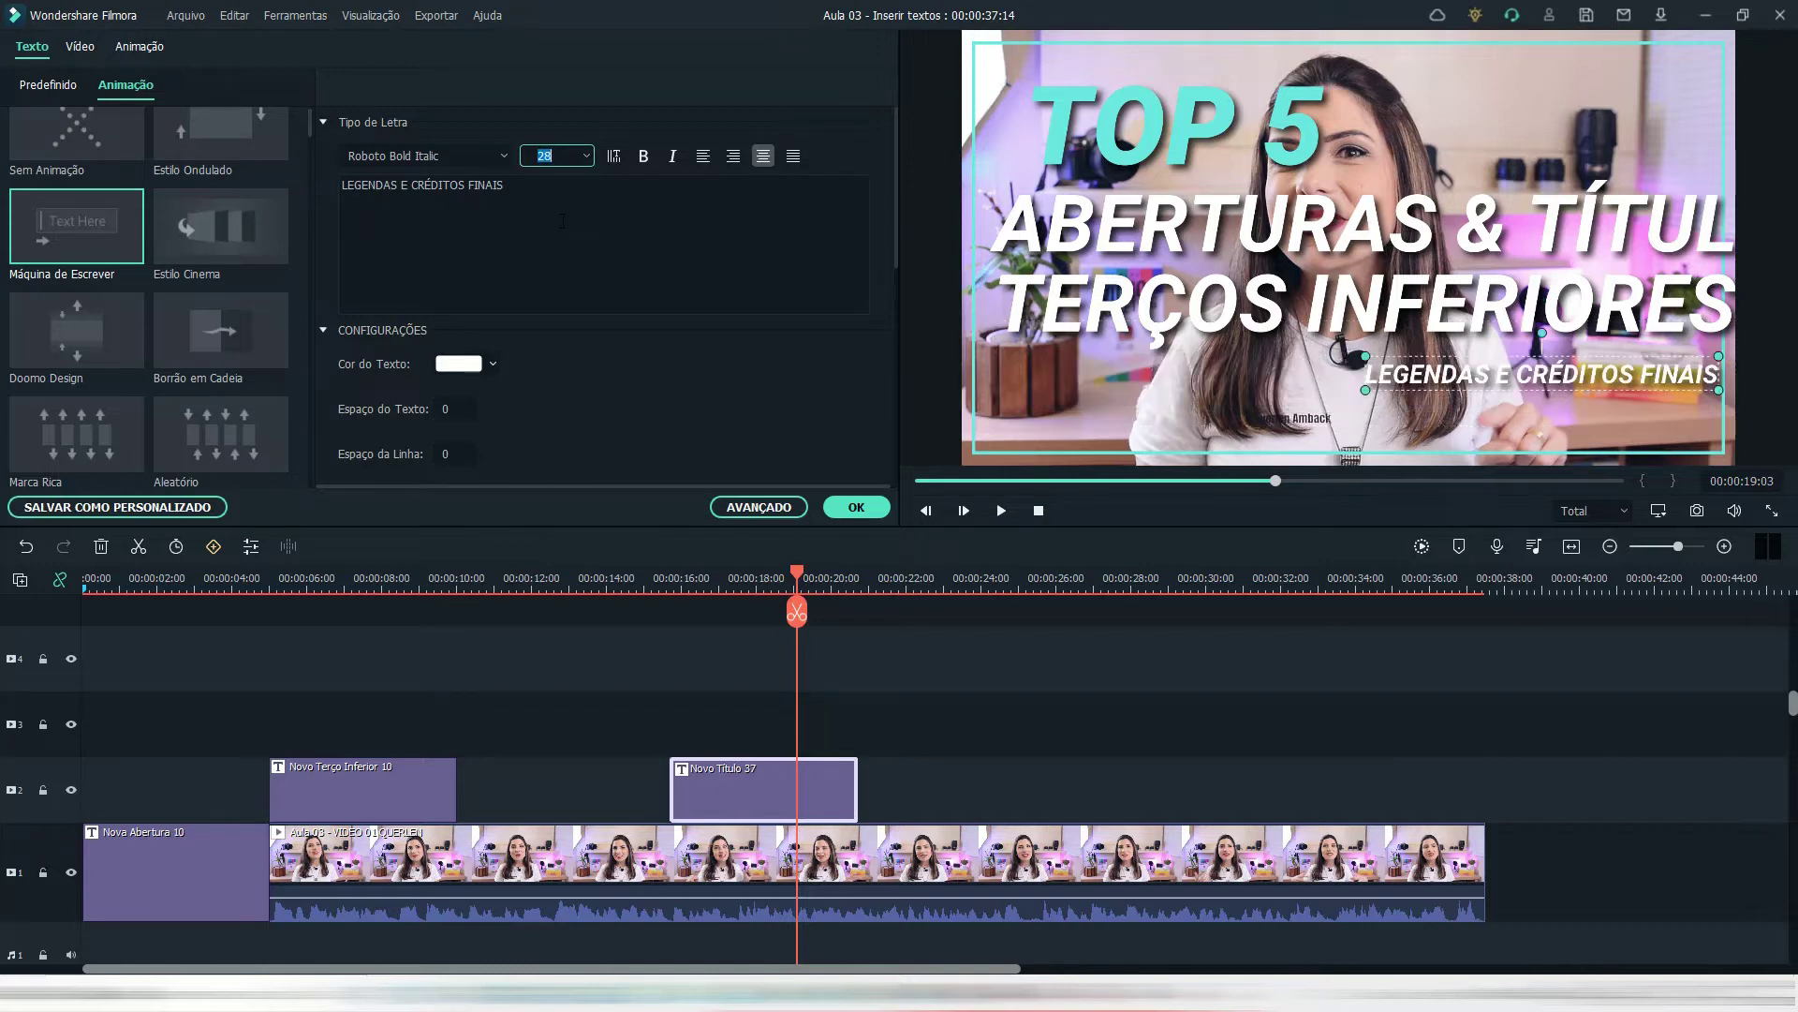
- Shrink the TERÇOS INFERIORES line to size 28 and move INSERIR TEXTOS to the top
left_click(1047, 298)
left_click(586, 155)
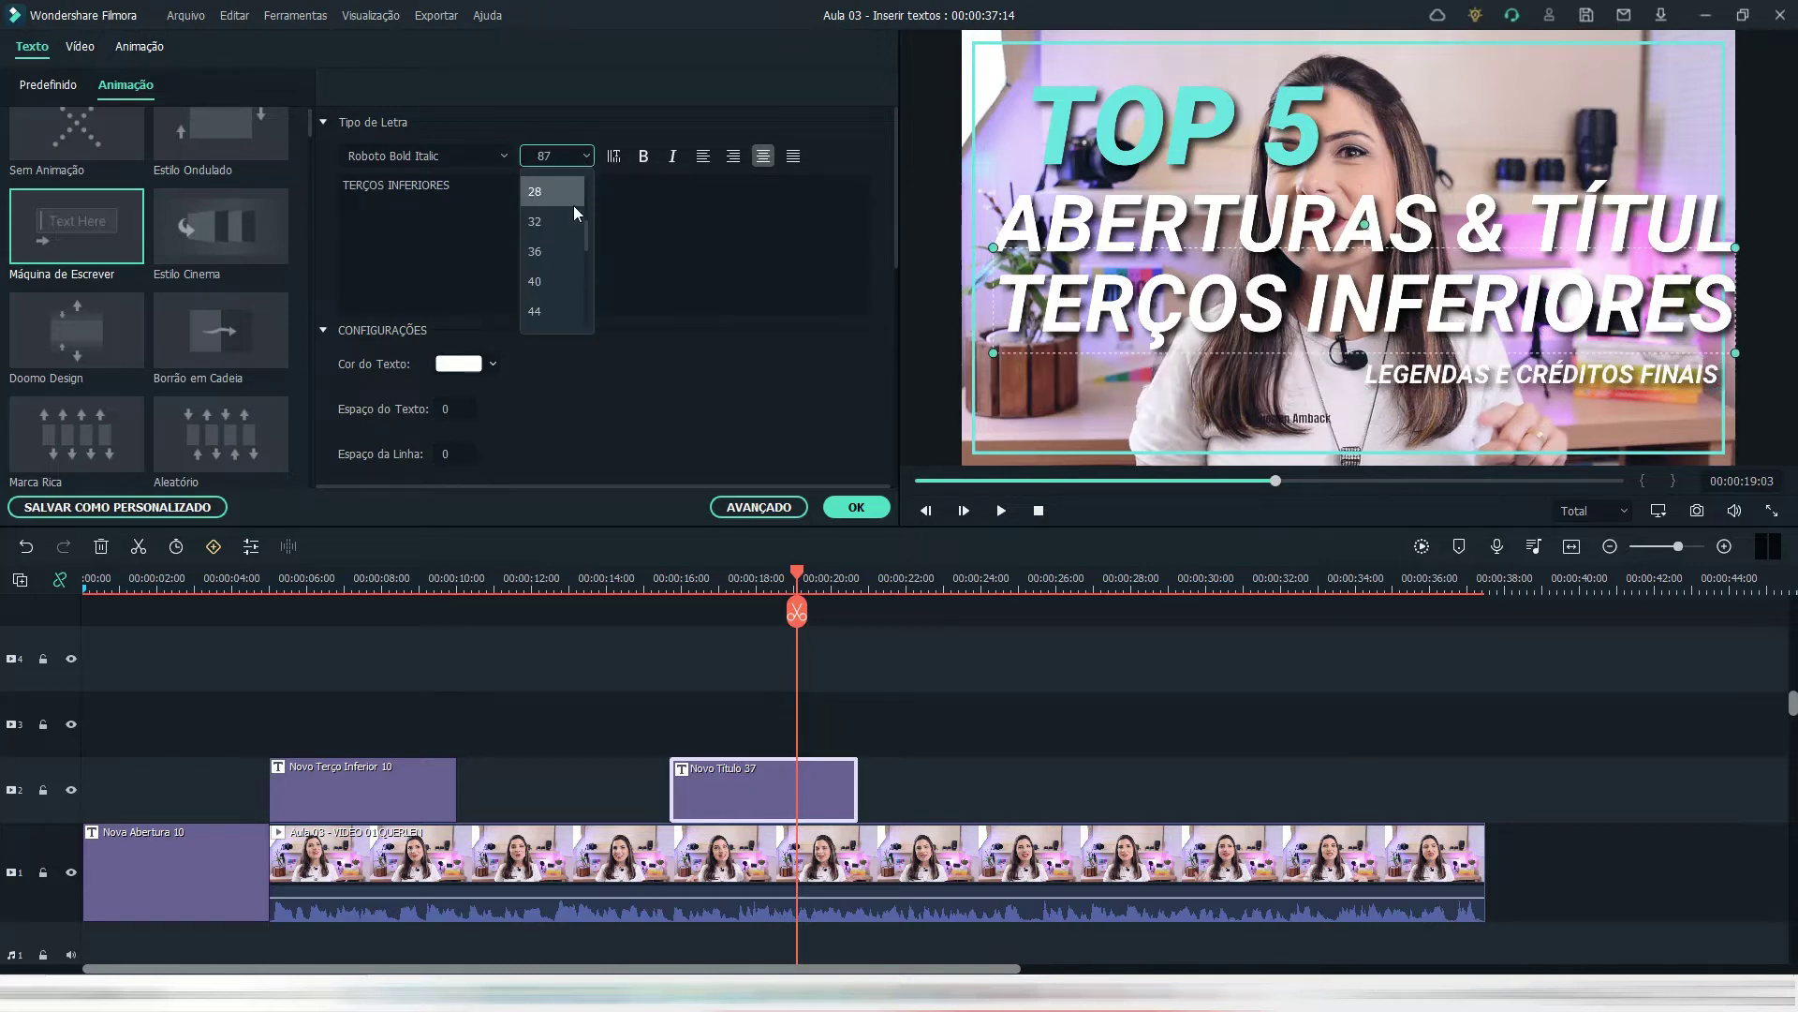
left_click(562, 221)
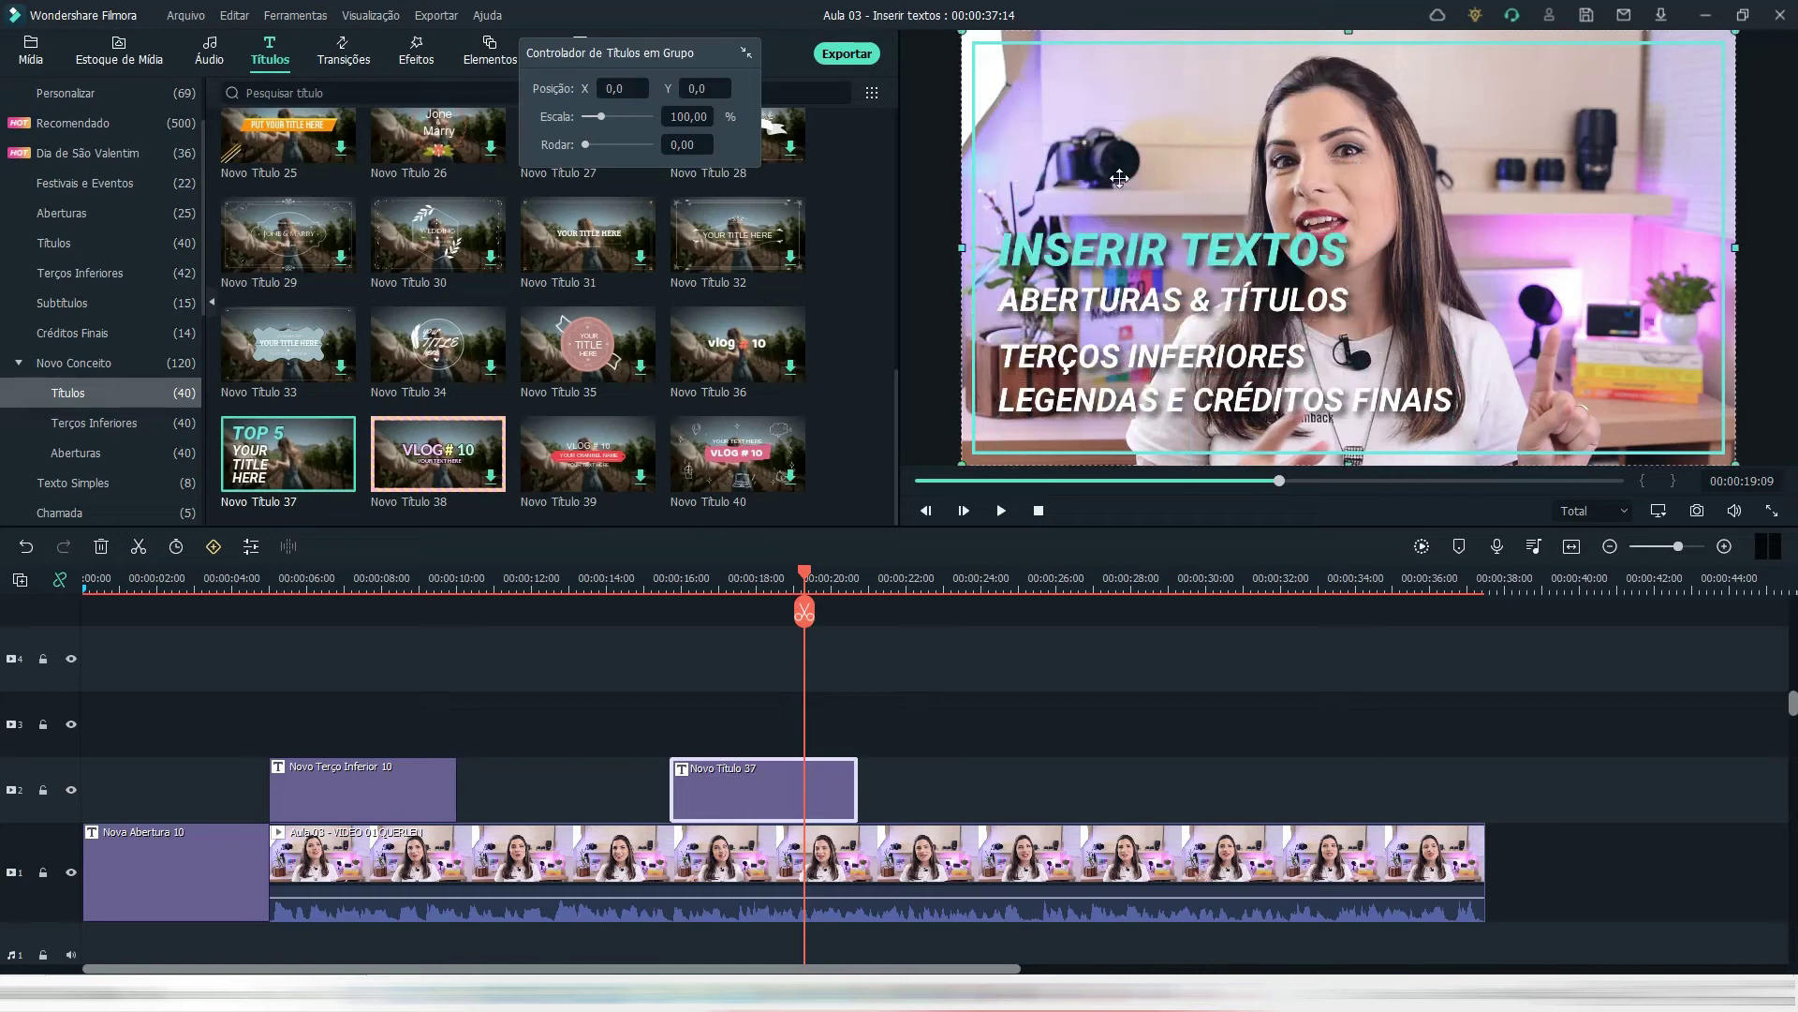
left_click(1144, 258)
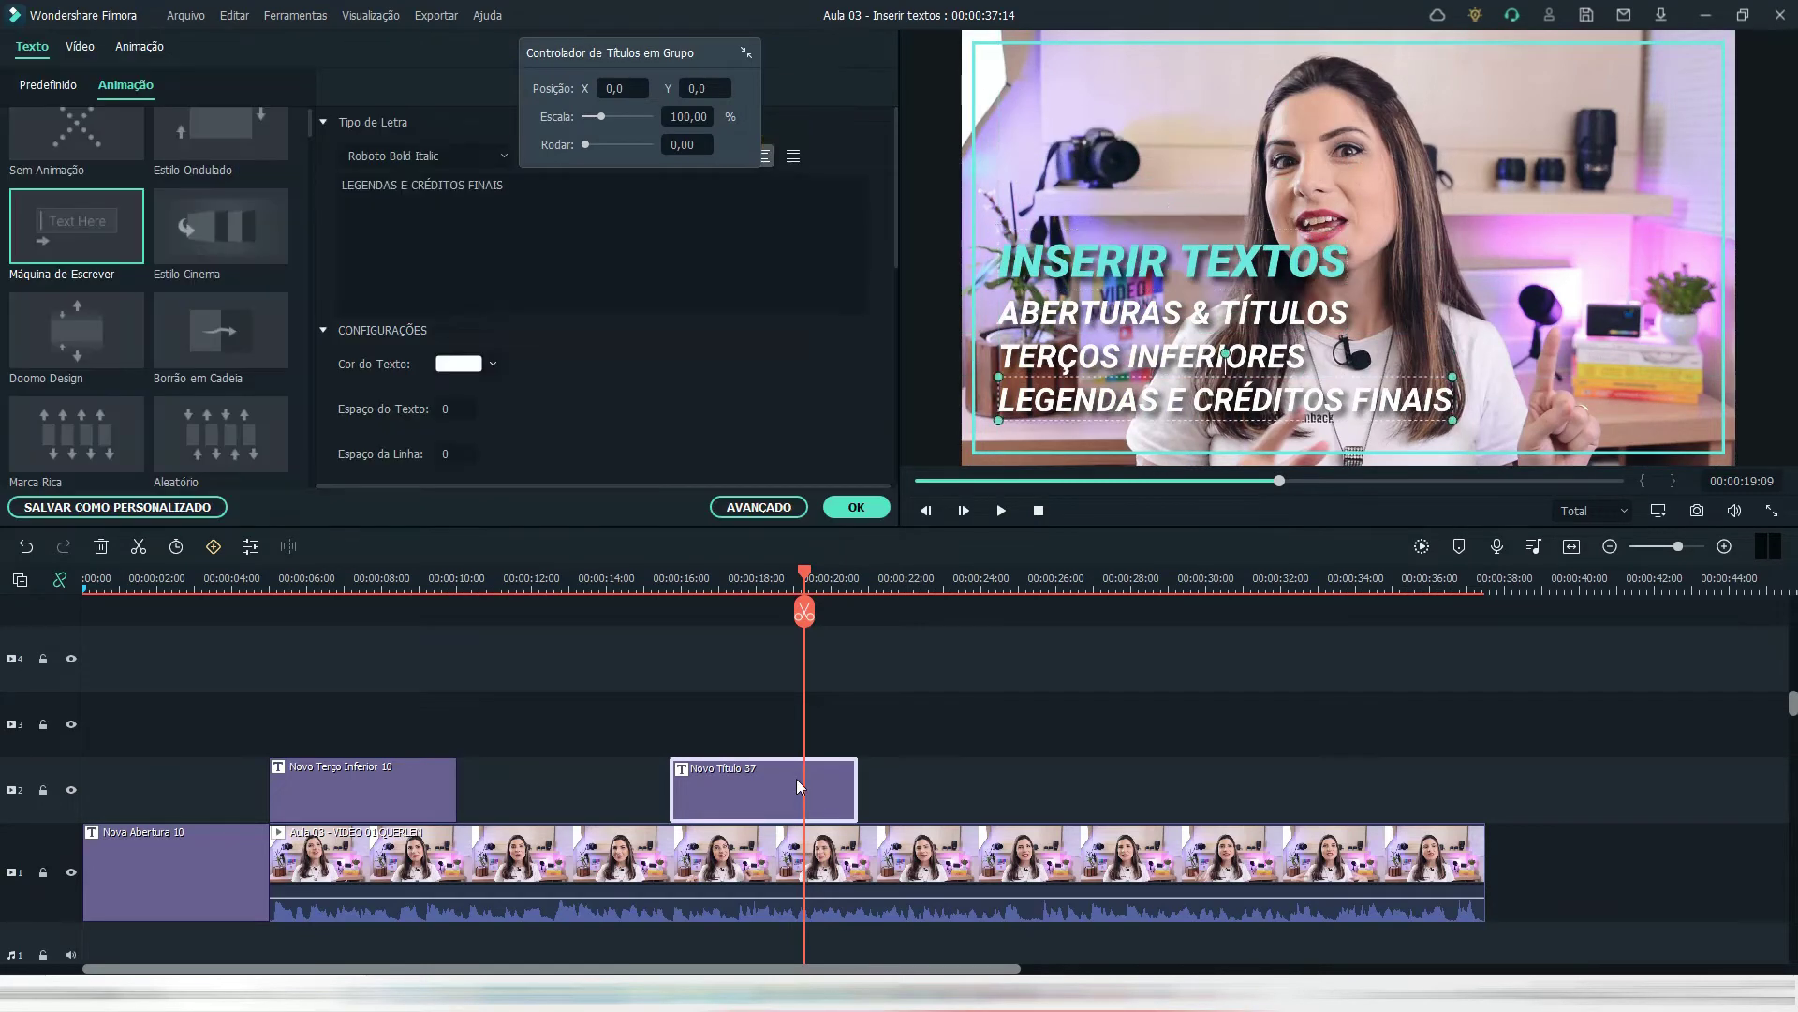
mouse_move(1145, 263)
left_mouse_down()
mouse_move(1145, 116)
mouse_move(1512, 108)
left_mouse_up()
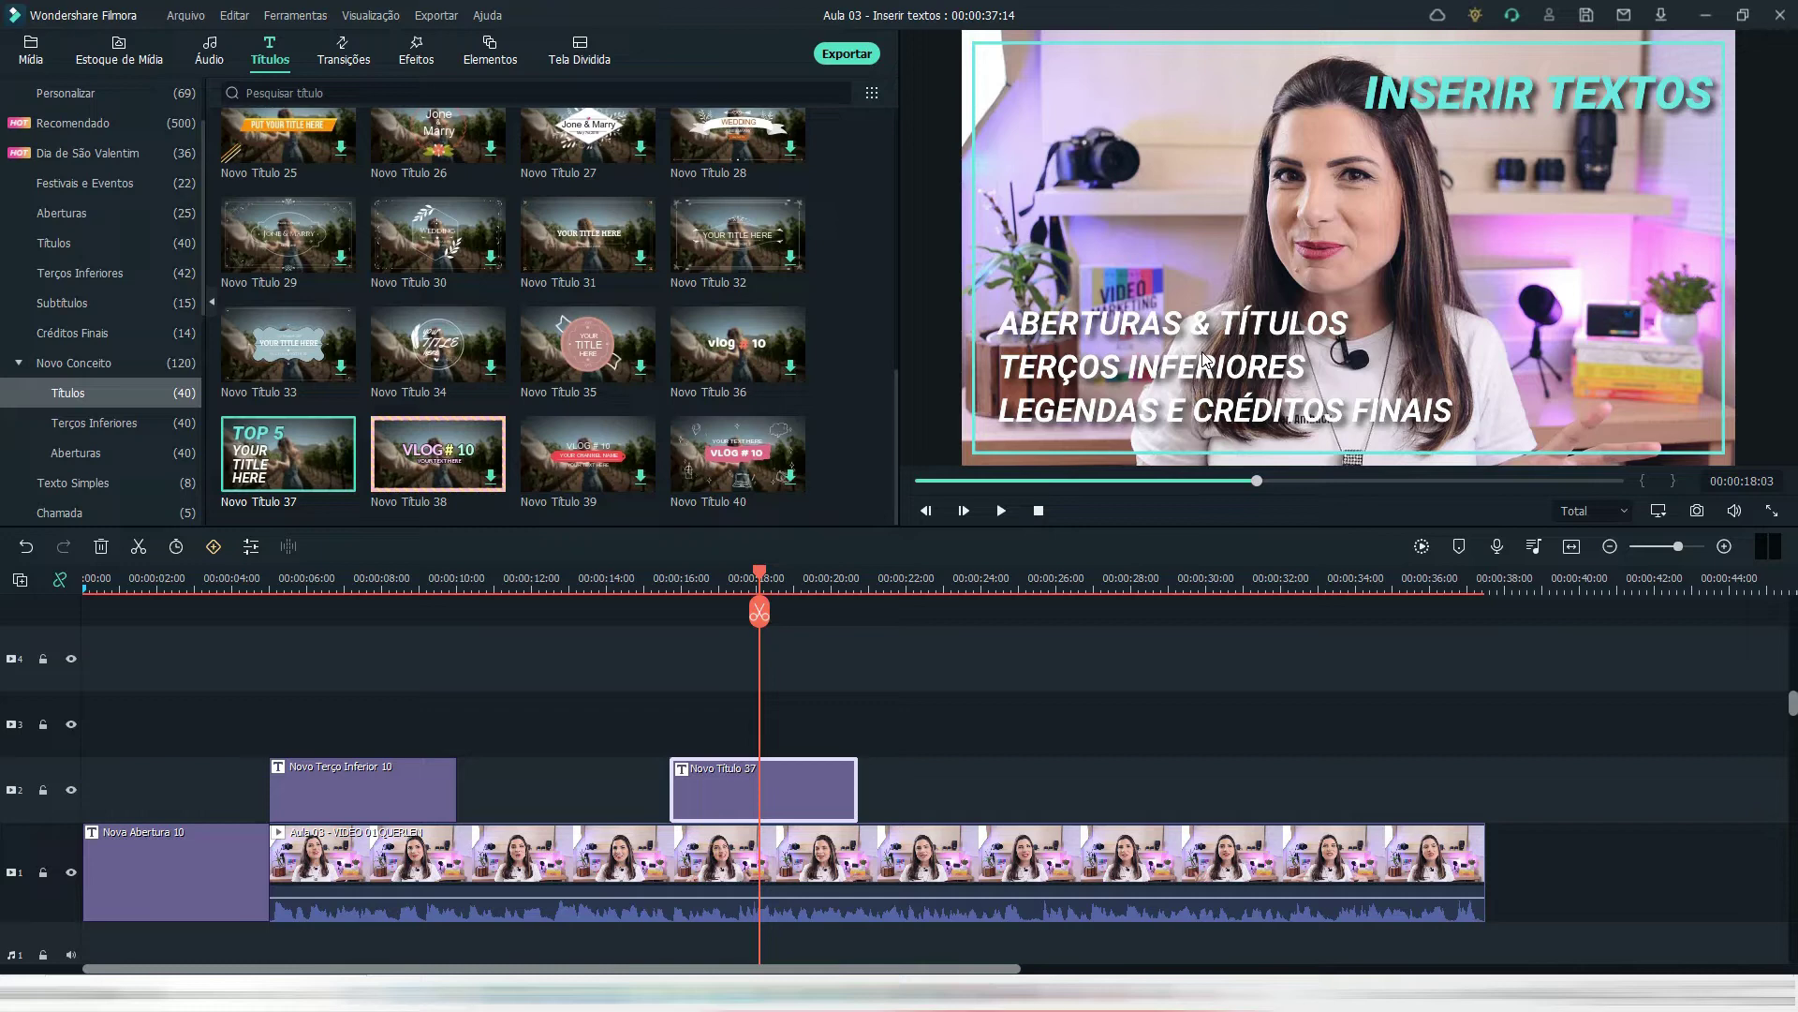
- Set the ABERTURAS & TÍTULOS shadow to 100 opacity, with less blur and a shorter distance
left_click(1093, 335)
double_click(1093, 336)
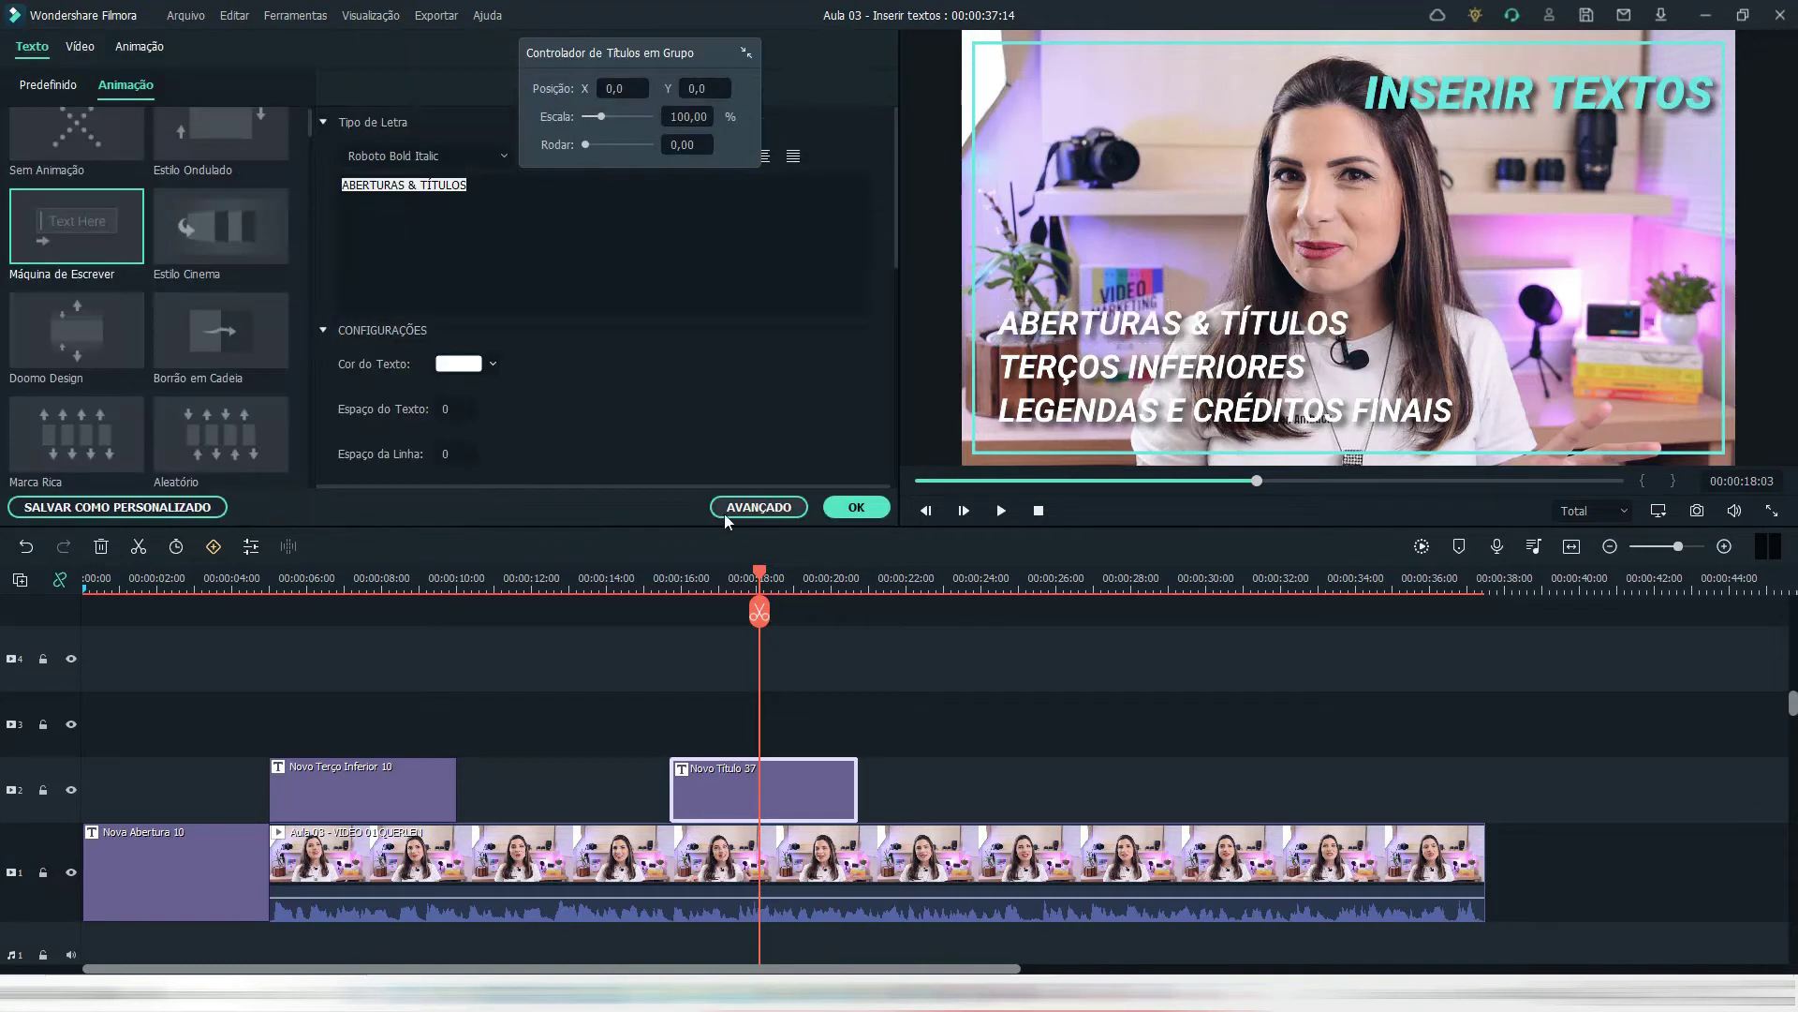
left_click(725, 510)
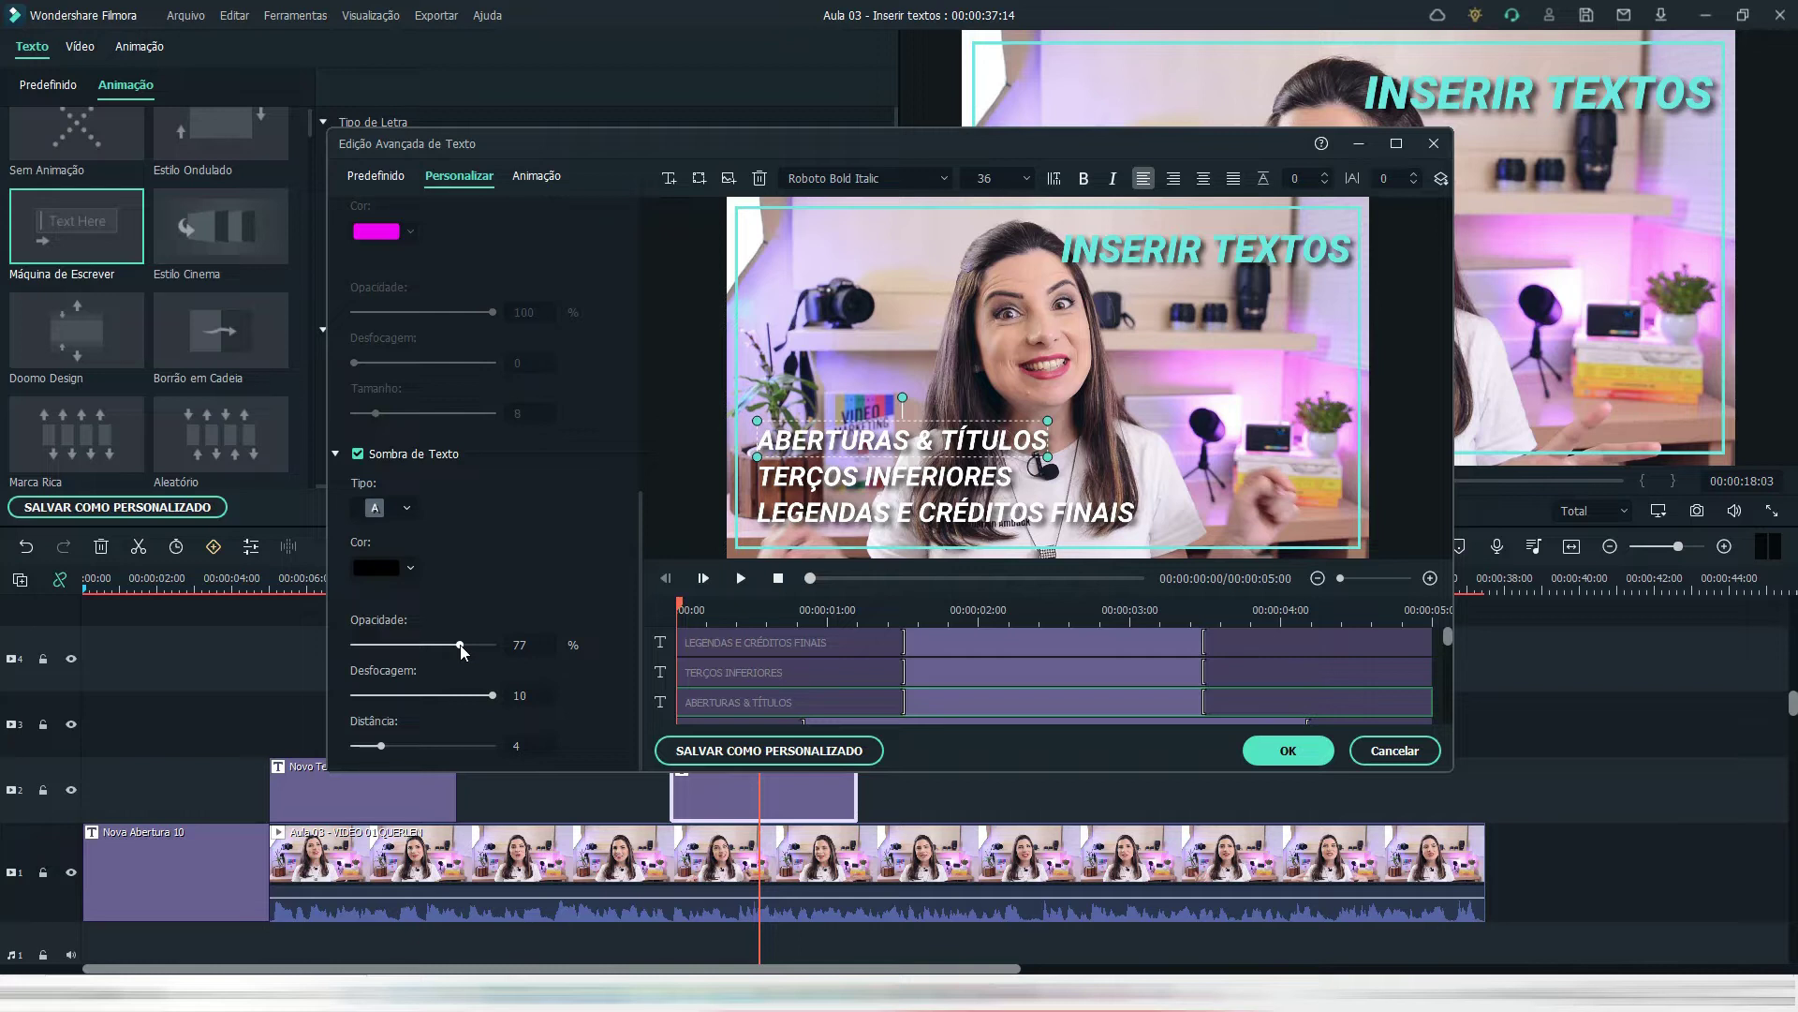
left_click_drag(459, 644, 513, 654)
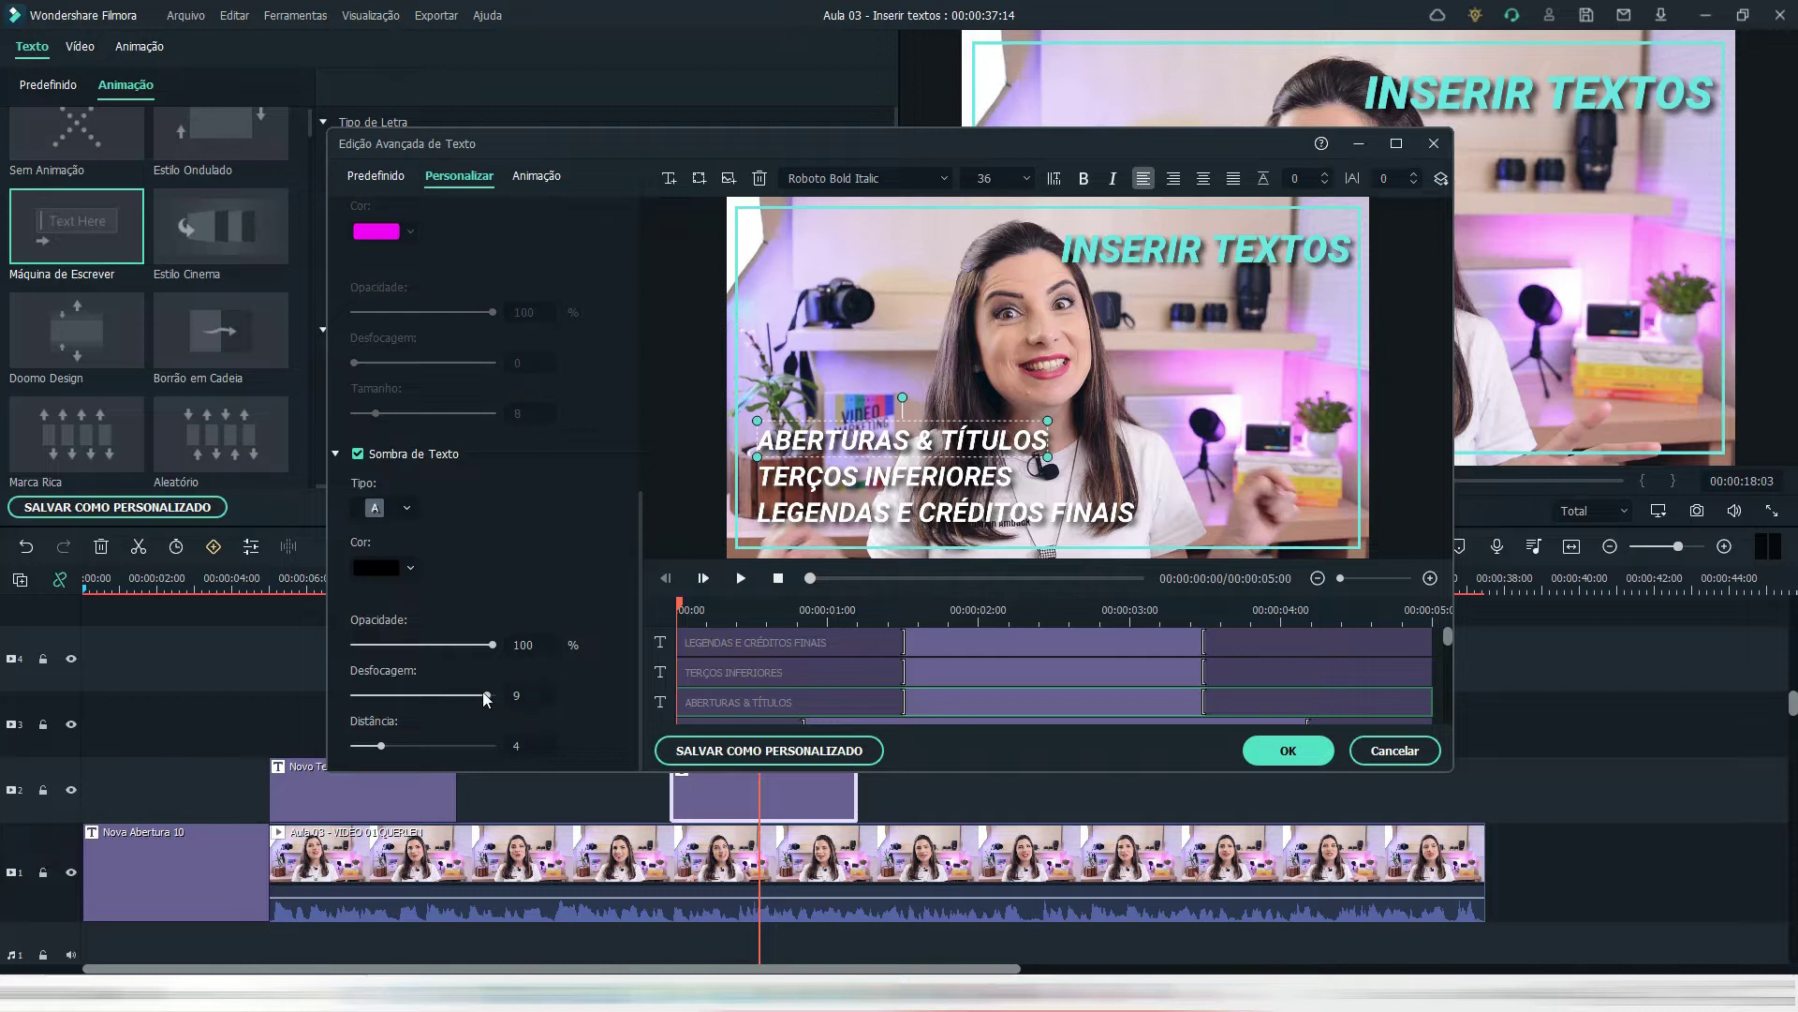
mouse_move(484, 694)
left_mouse_down()
mouse_move(445, 693)
mouse_move(471, 697)
left_mouse_up()
left_click_drag(380, 745, 382, 745)
- Raise the TERÇOS INFERIORES shadow opacity to 100 as well
left_click(886, 478)
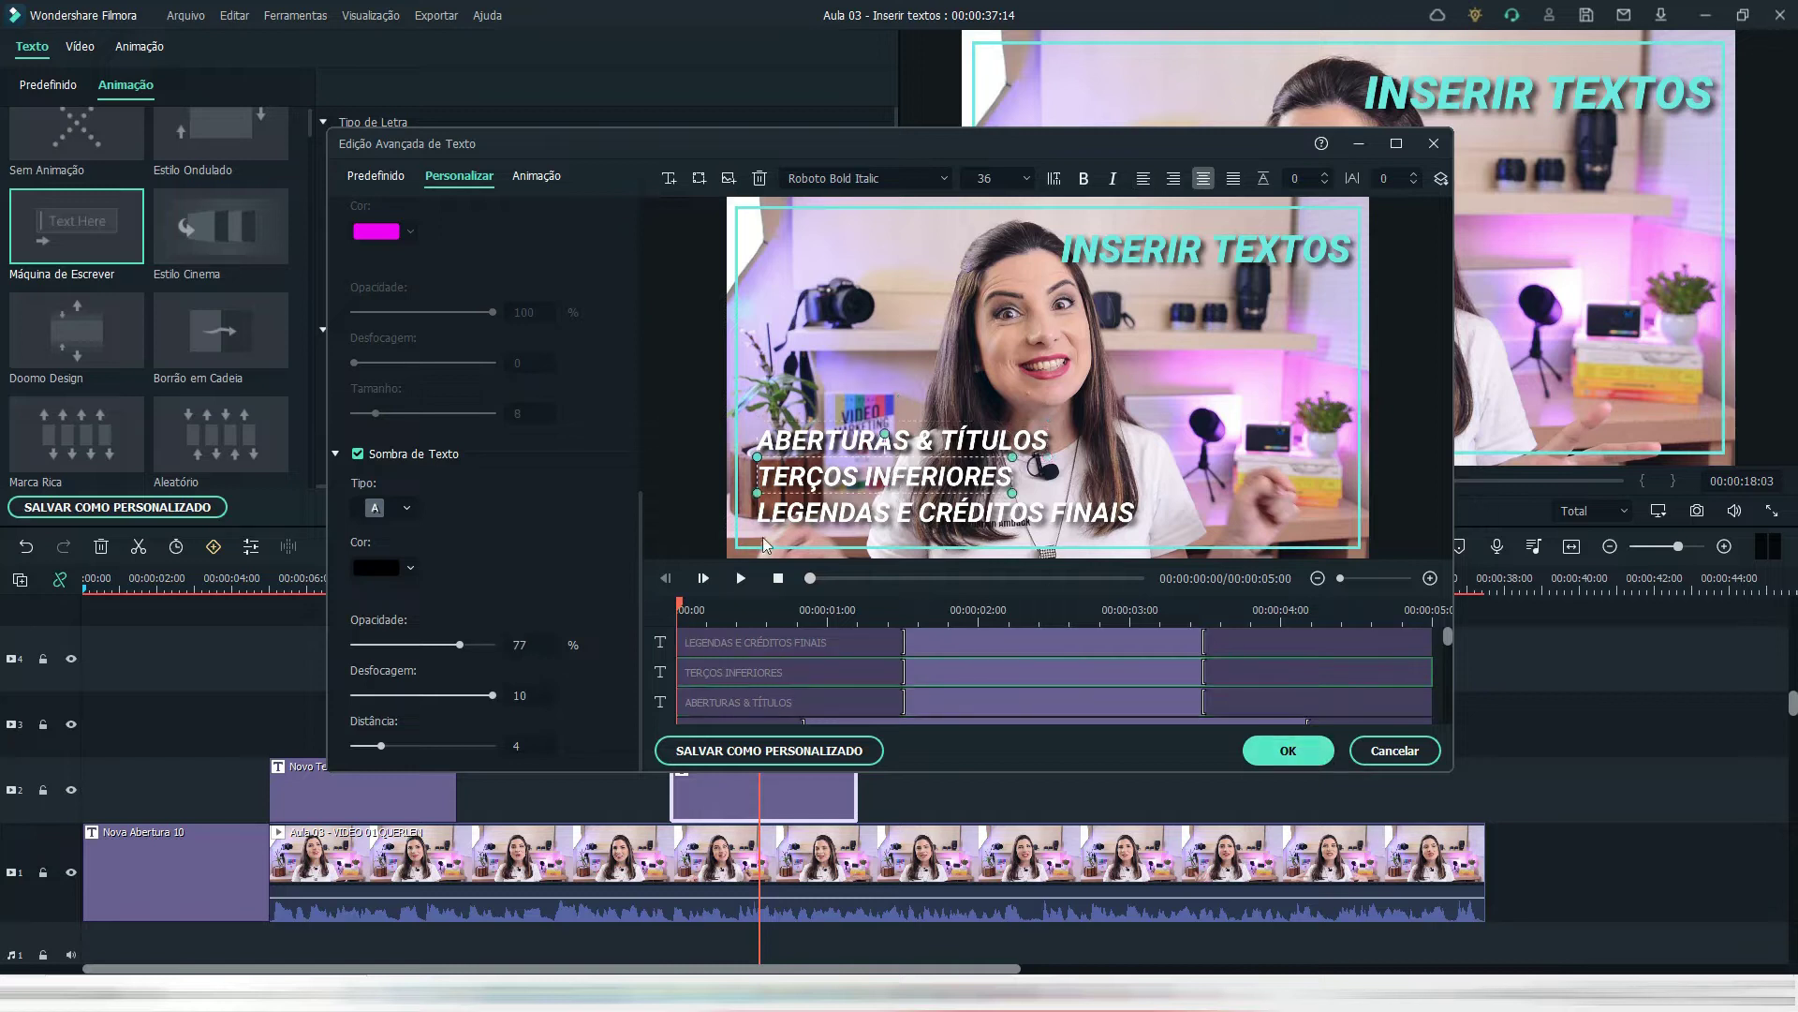
left_click_drag(459, 645, 496, 646)
left_click(1115, 440)
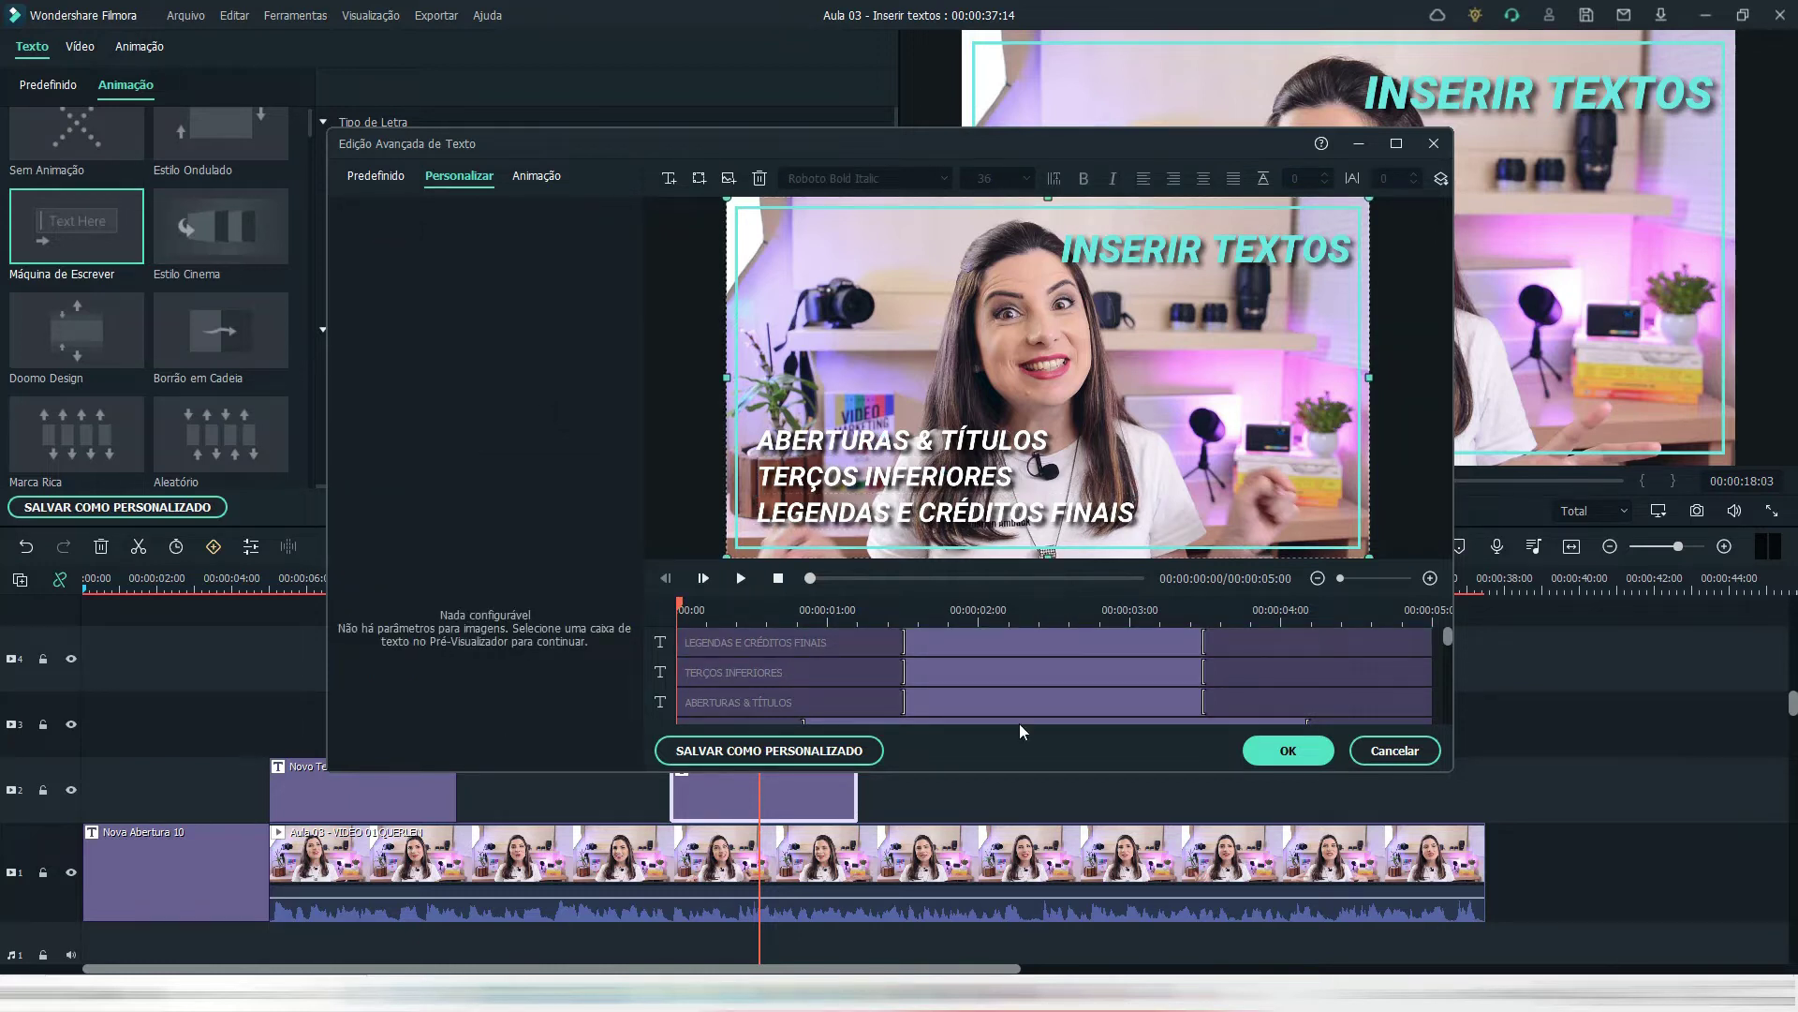
- Look over the text tracks, then show the Animação presets for the title texts
scroll(1016, 711, "down", 1)
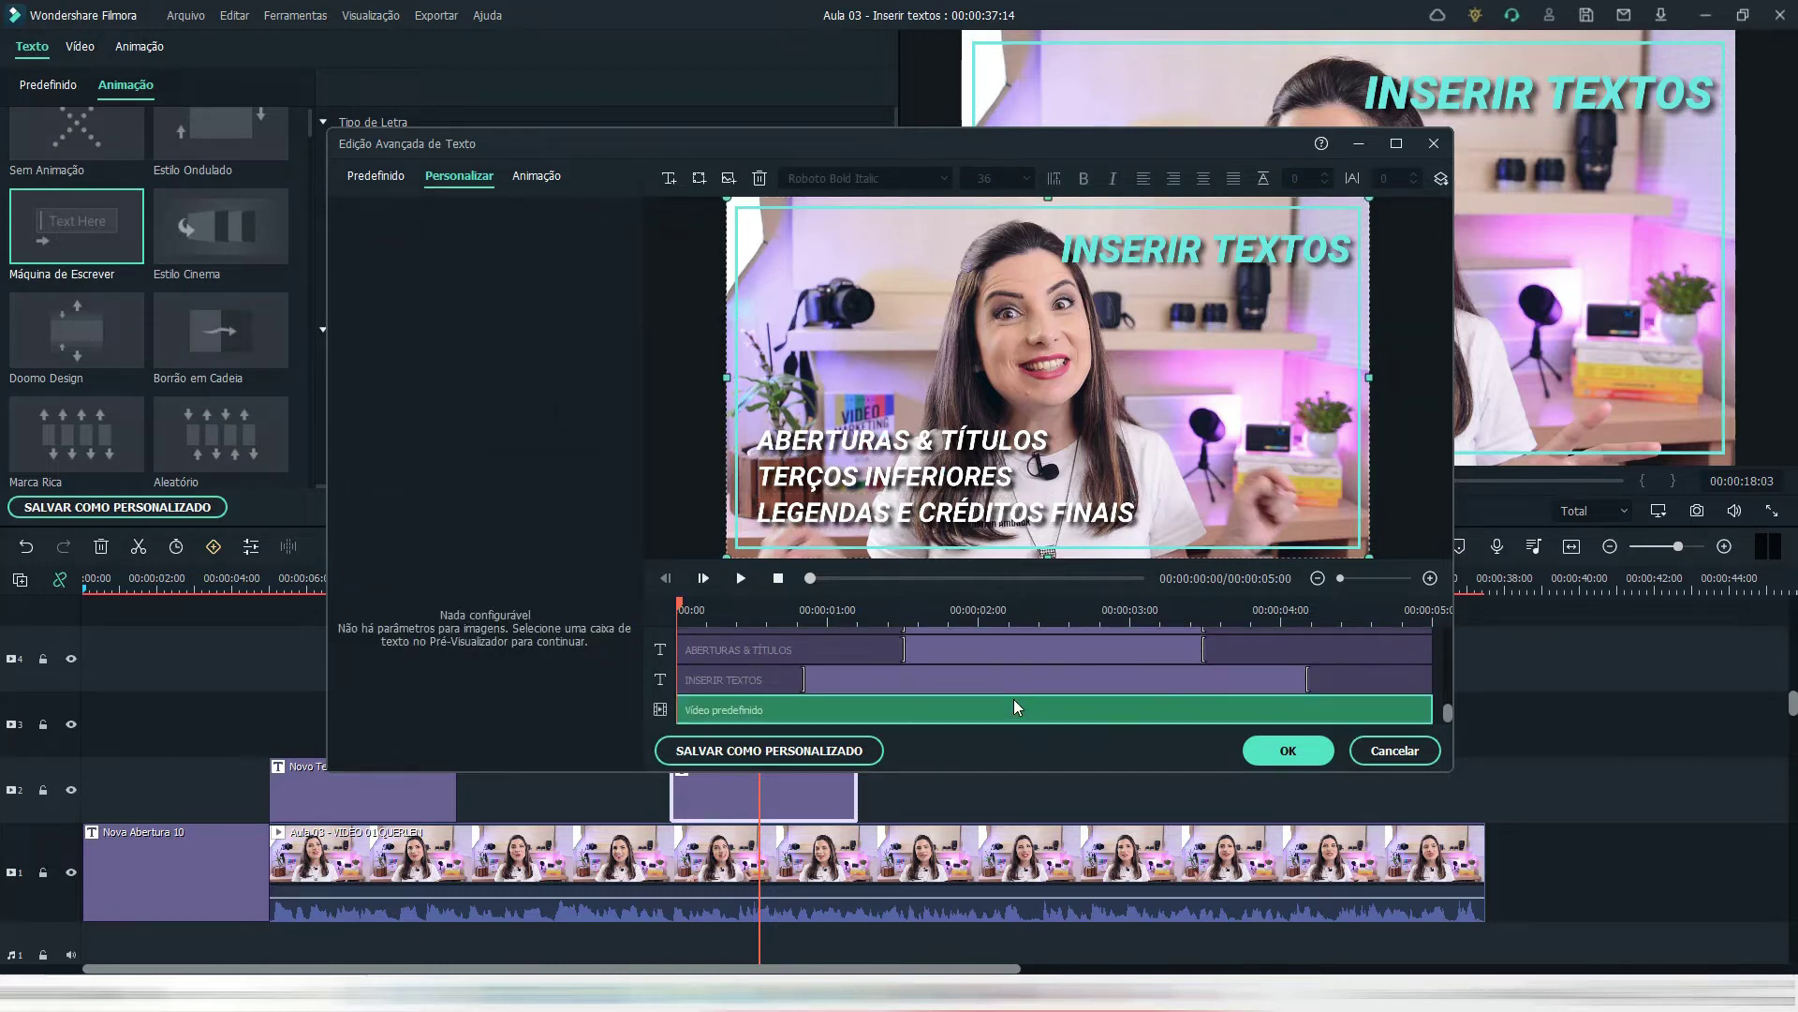
scroll(1014, 704, "up", 1)
scroll(961, 661, "down", 2)
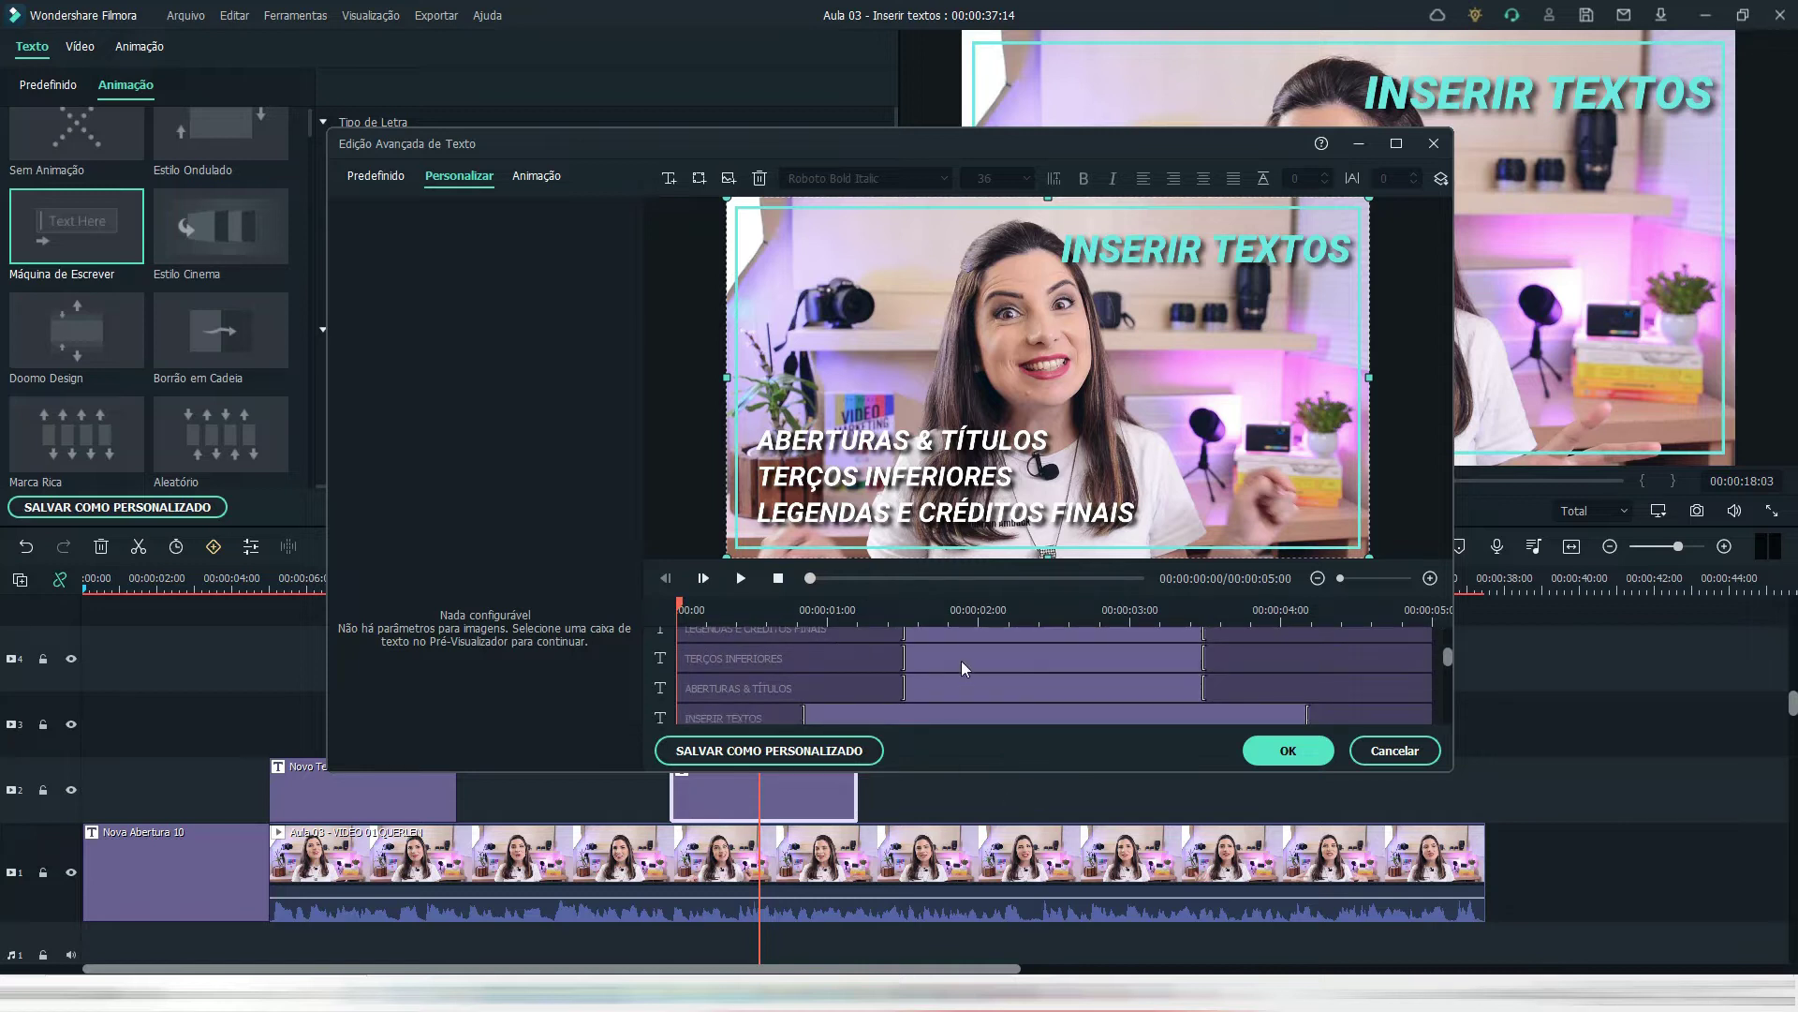
scroll(959, 657, "up", 2)
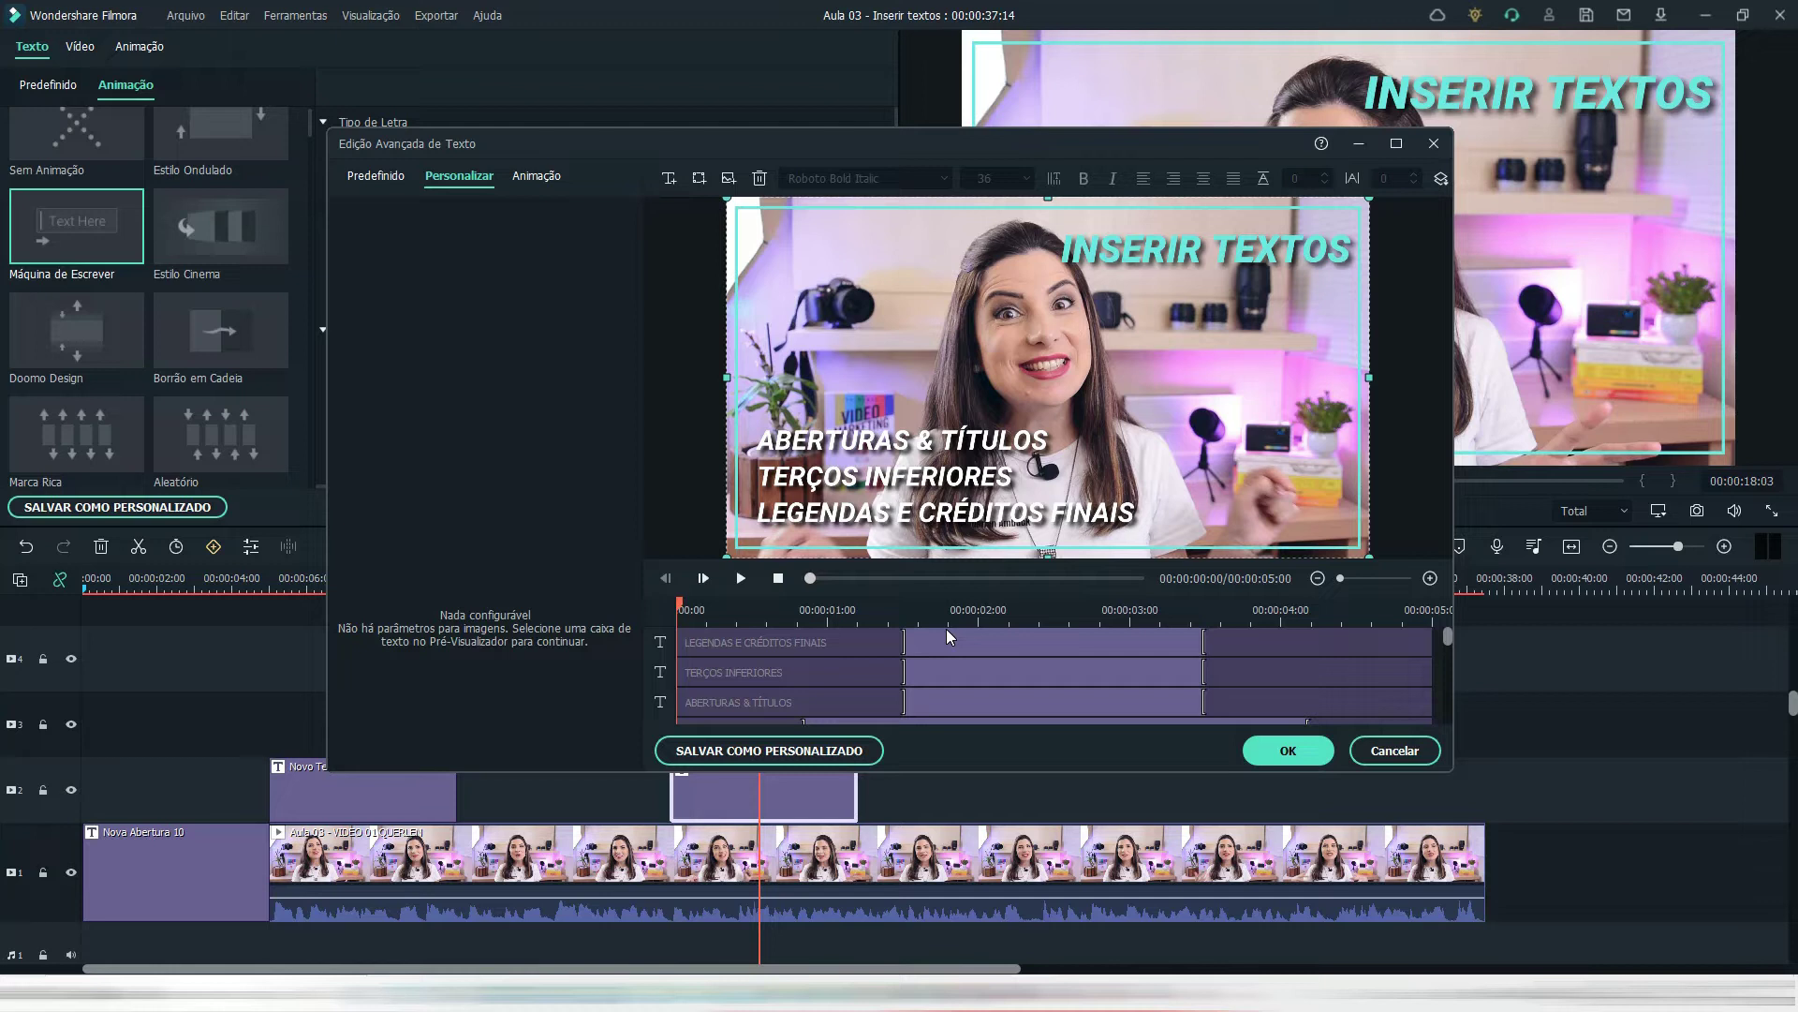
scroll(950, 630, "down", 2)
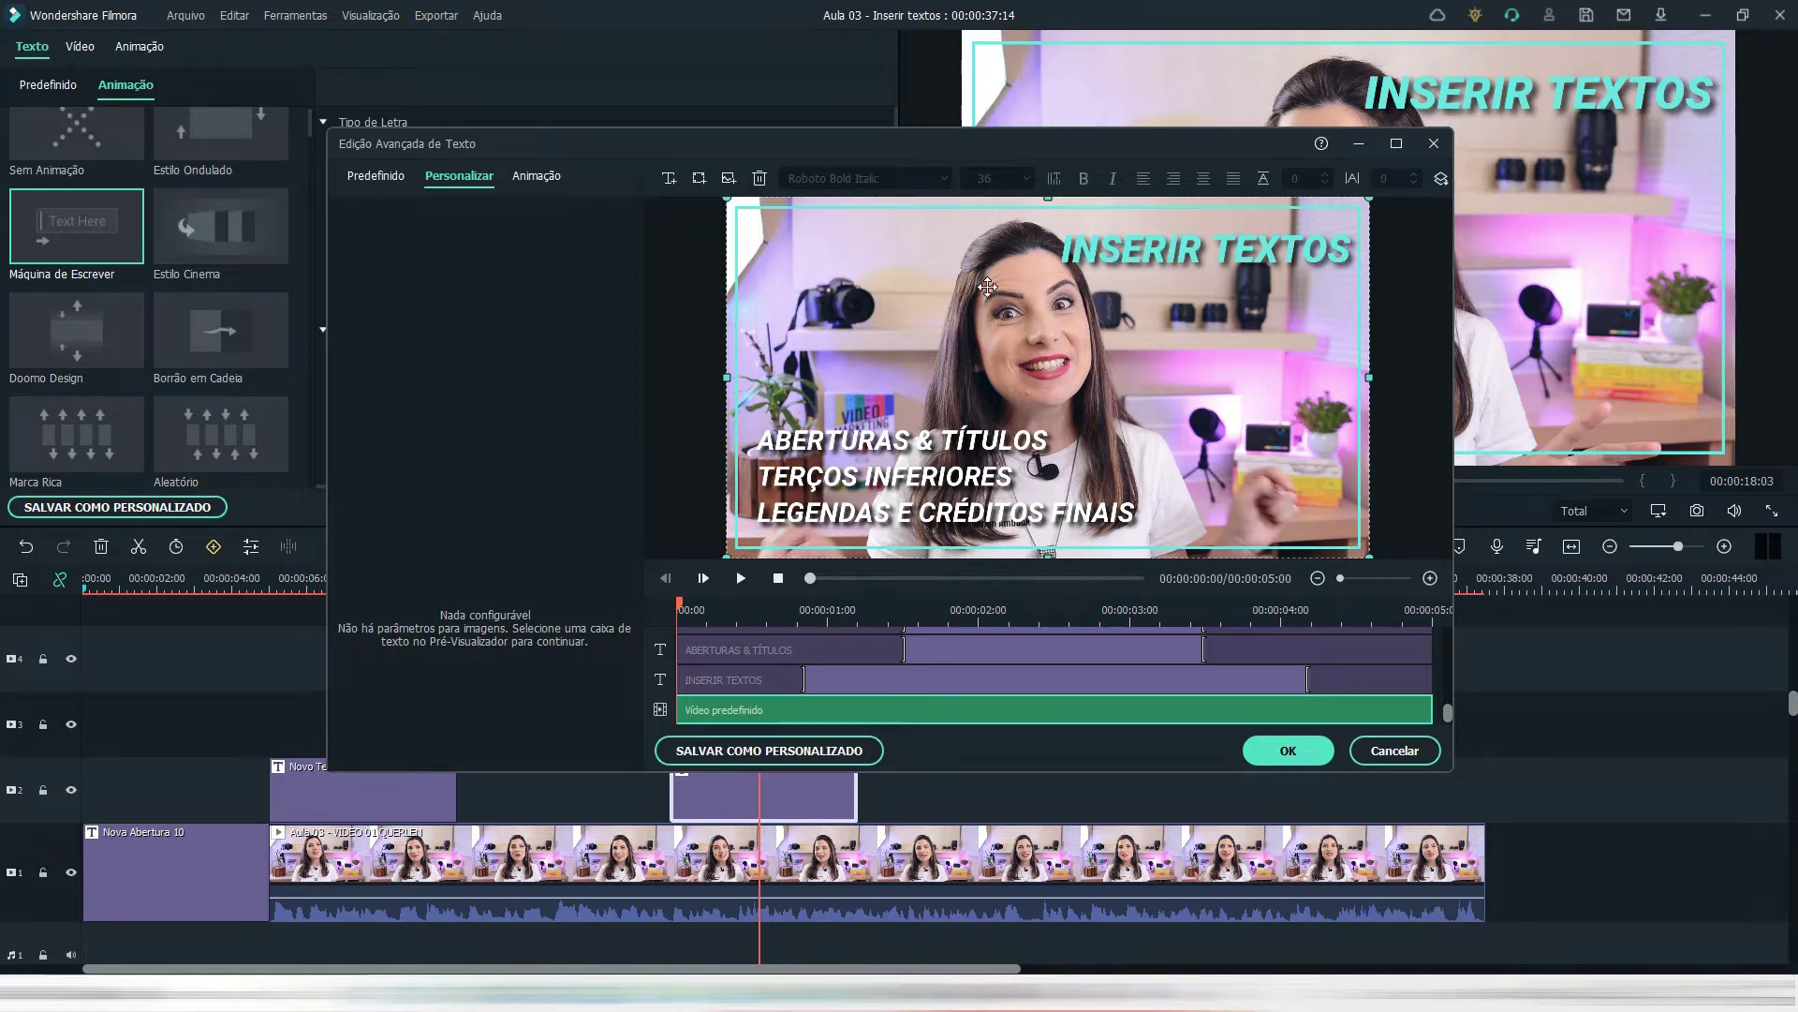
left_click(789, 637)
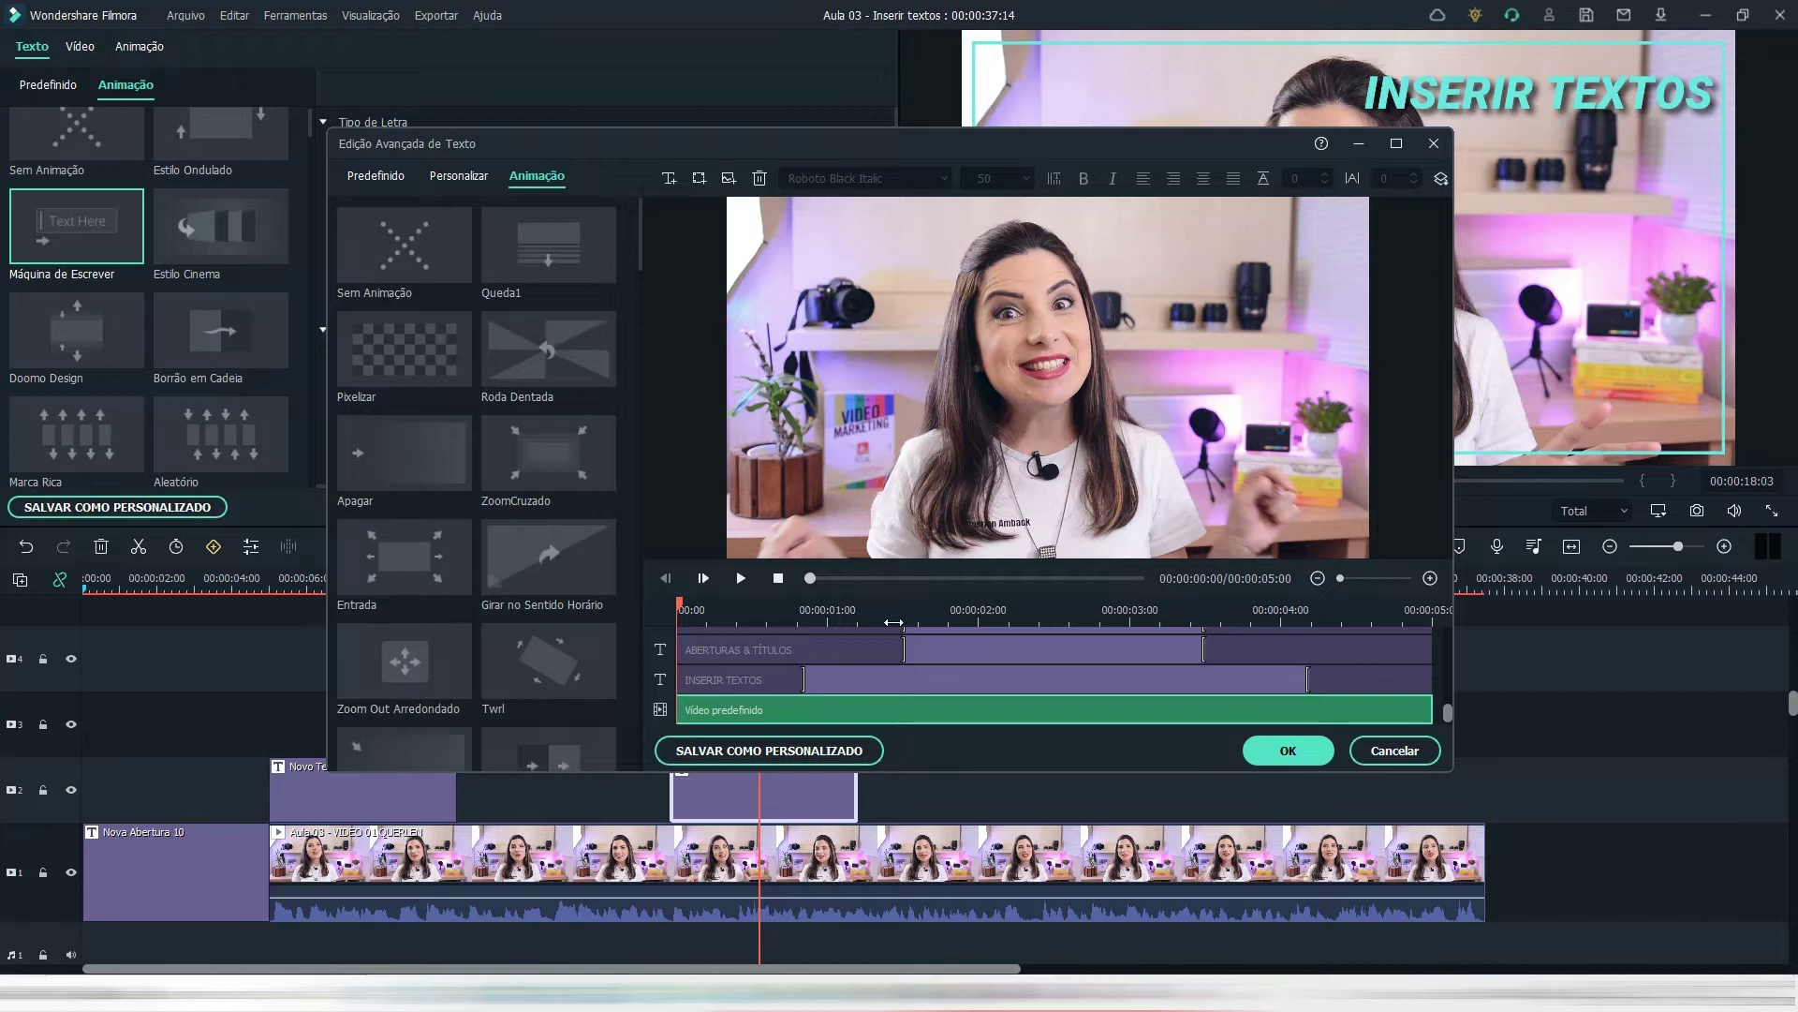
- Preview the title animation, moving the playhead back to 00:00:01:02
scroll(1101, 717, "up", 1)
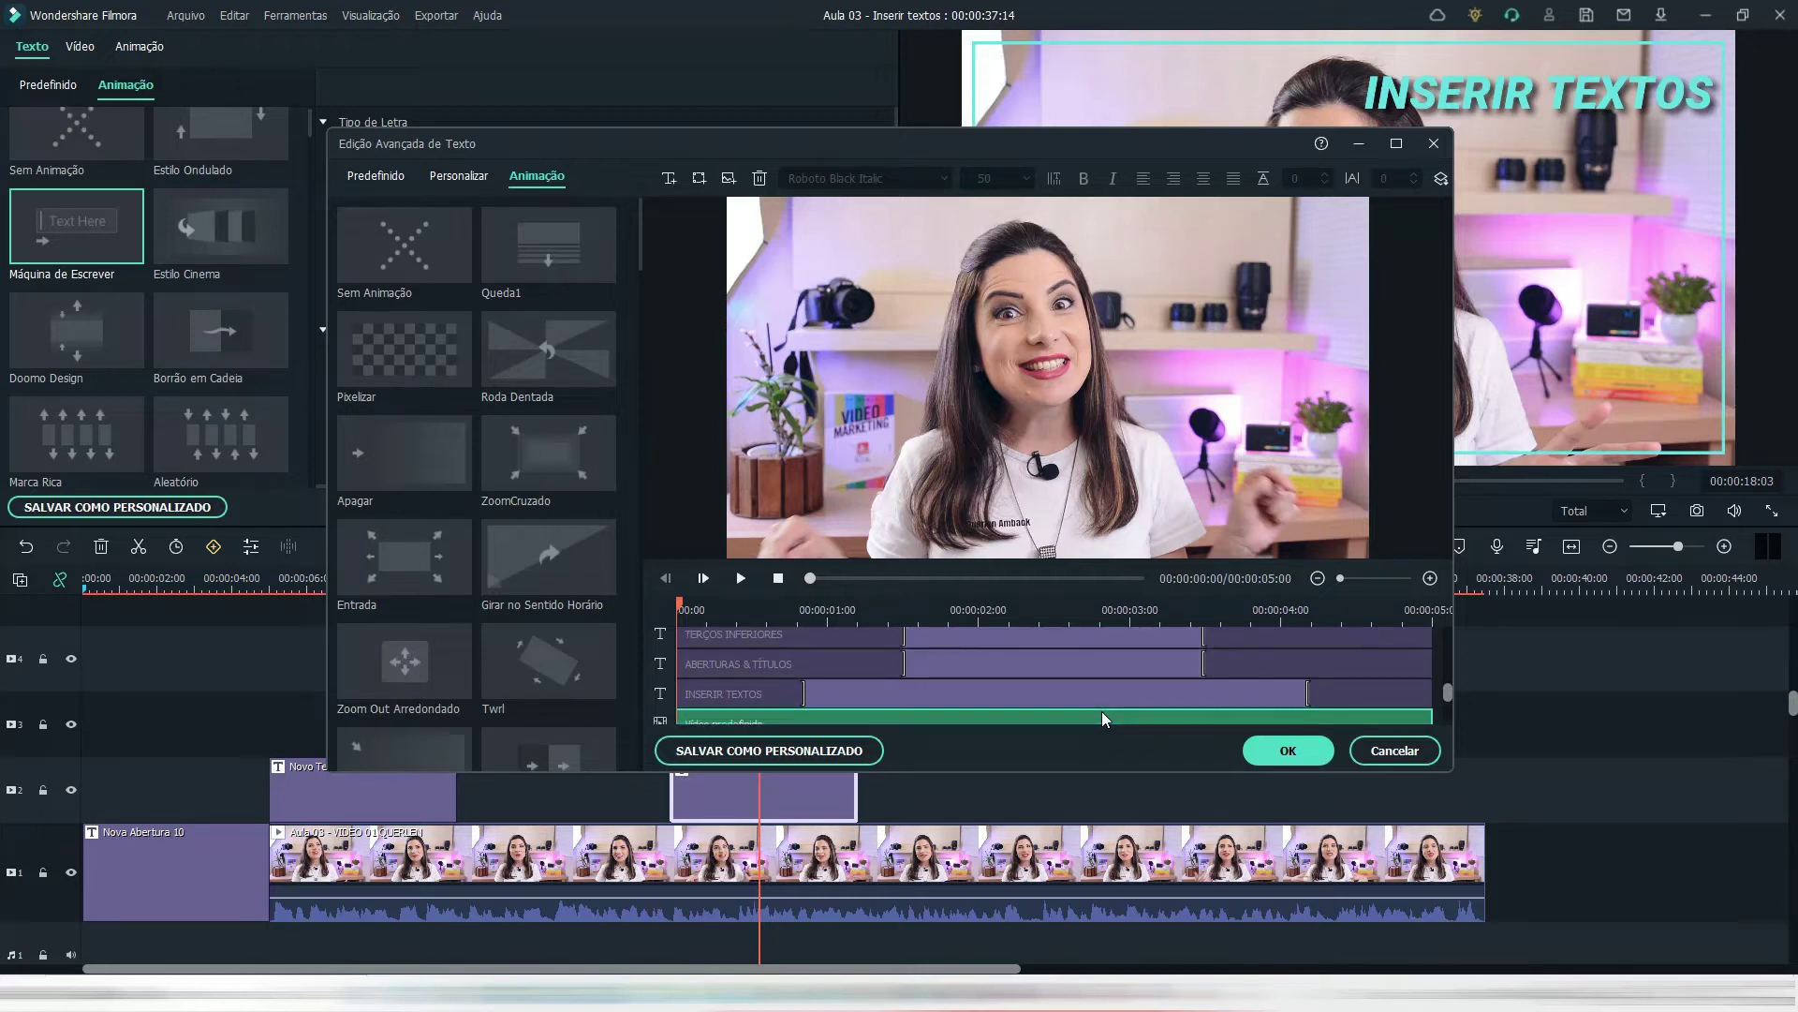
key("space")
left_click(836, 611)
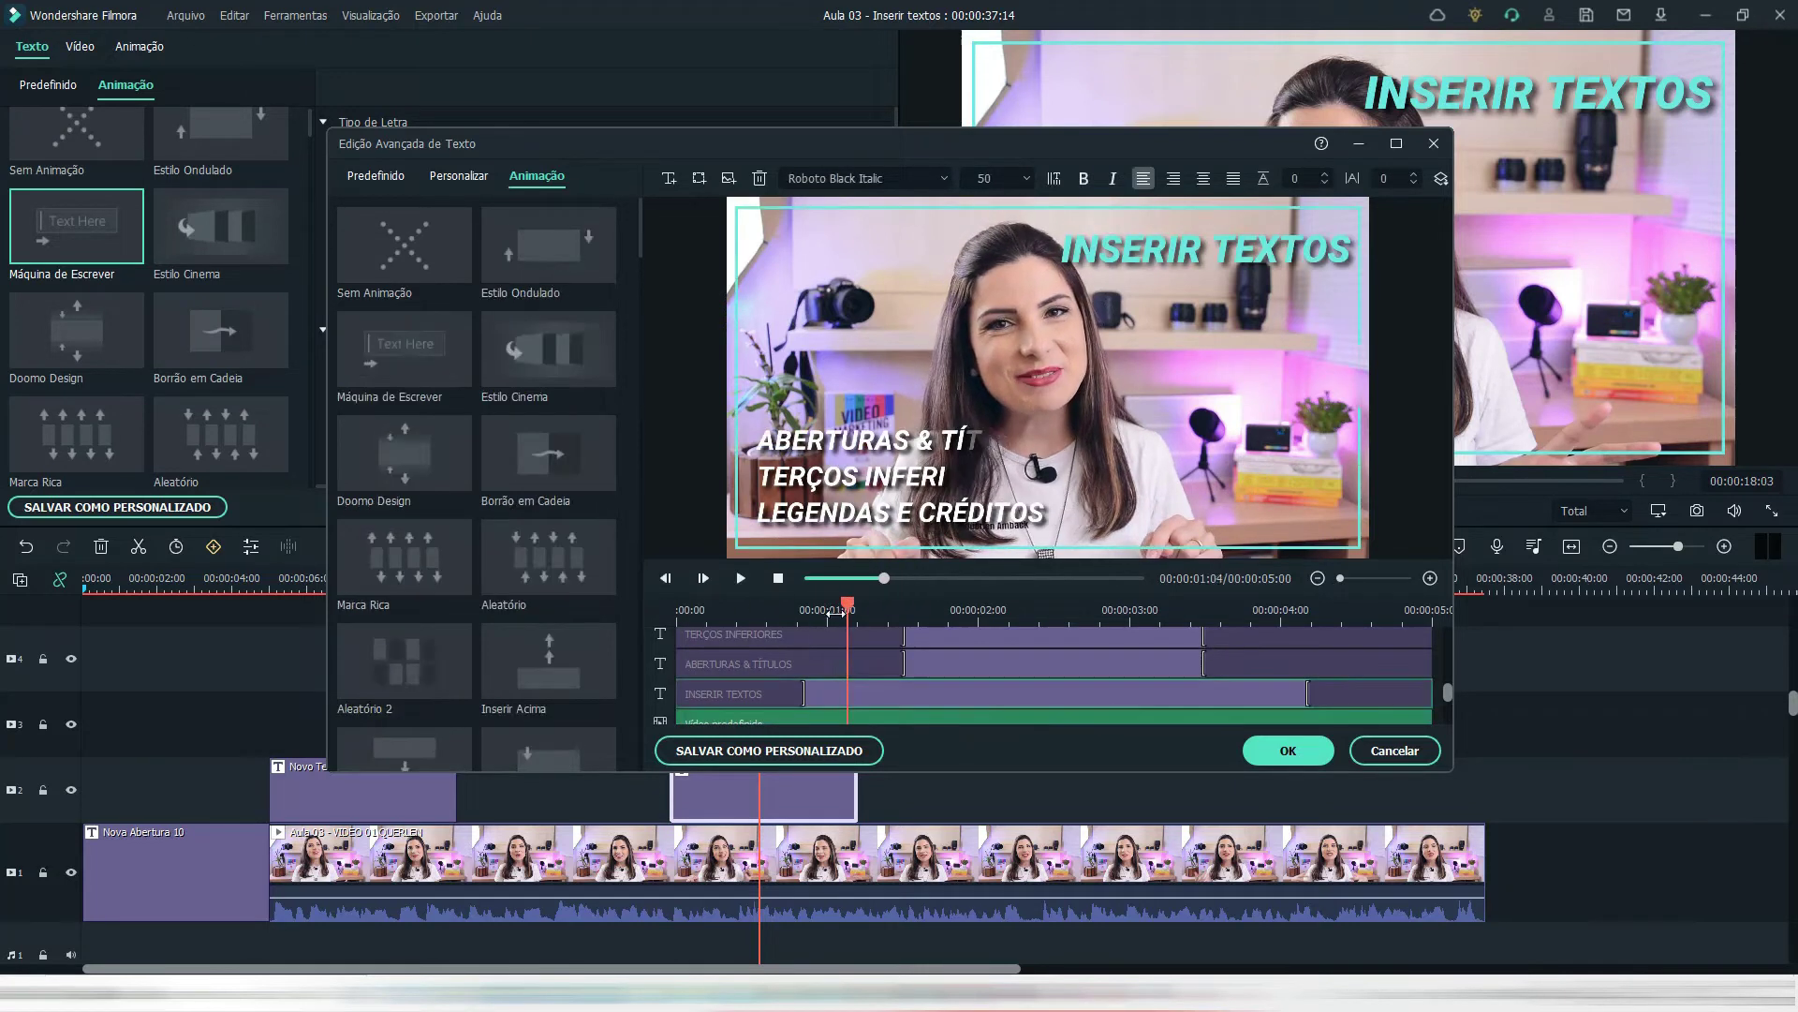
left_click(836, 611)
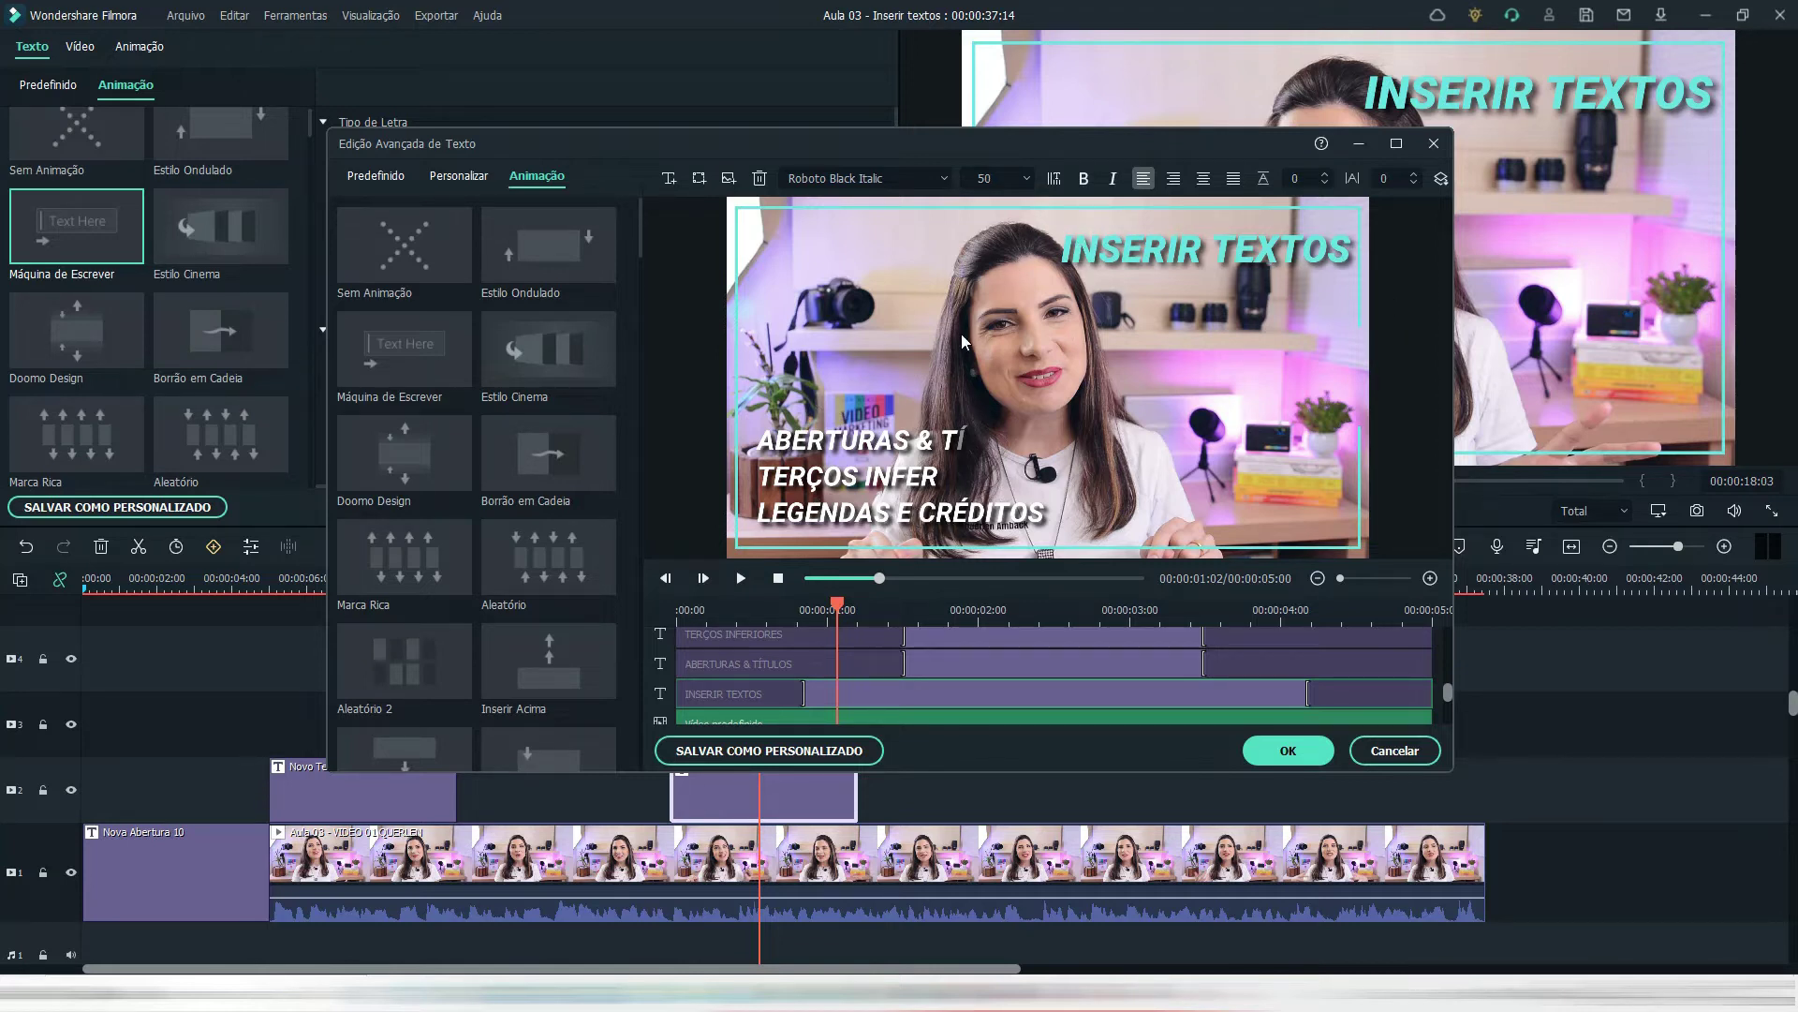
scroll(892, 693, "down", 1)
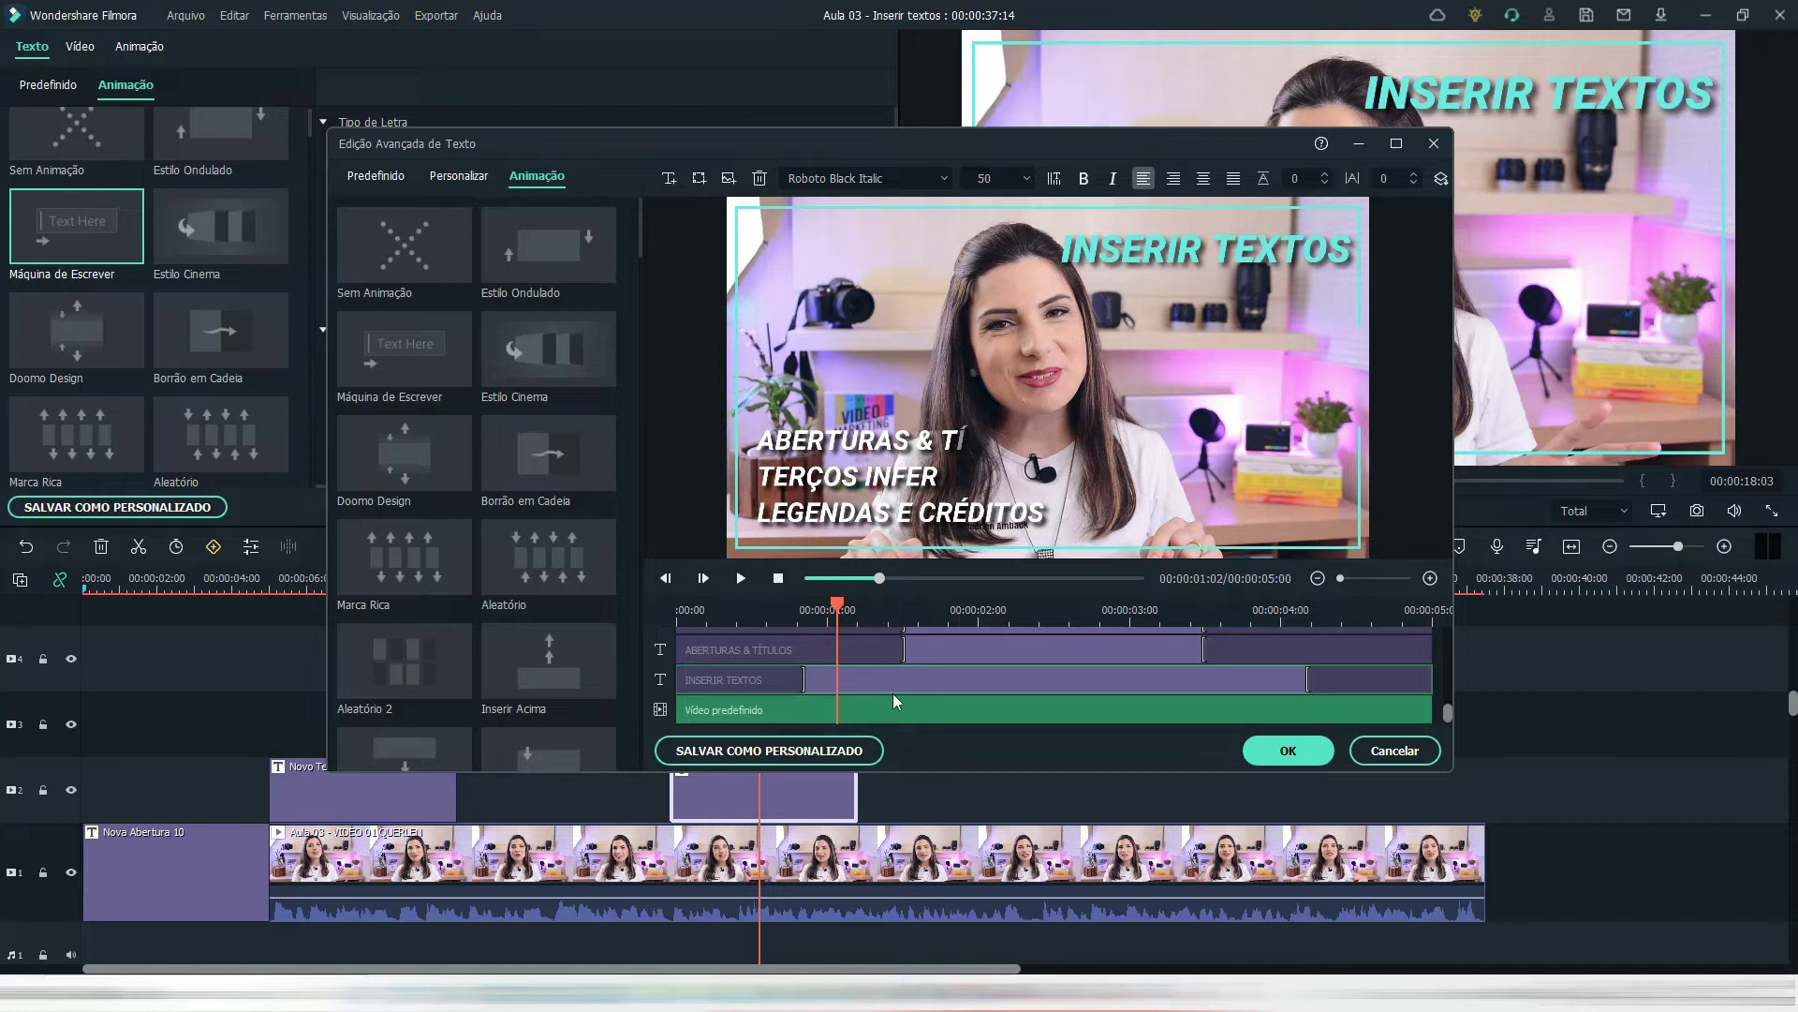
scroll(866, 665, "up", 2)
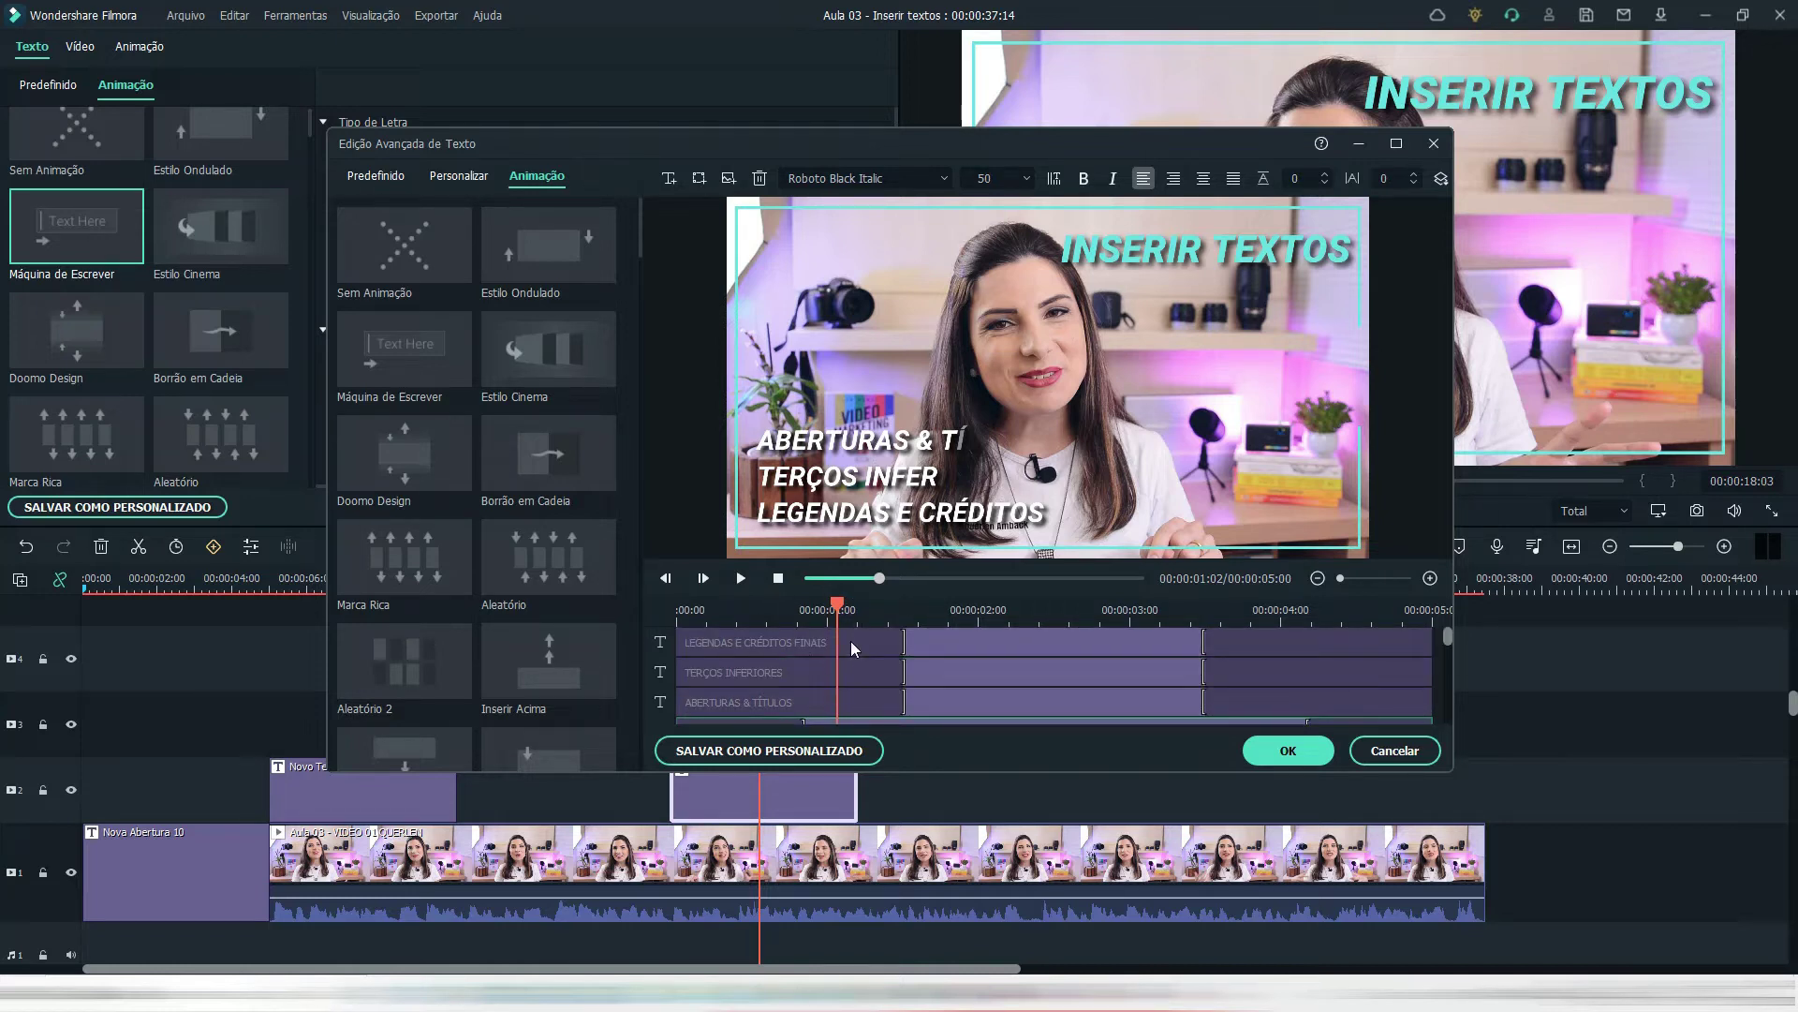
scroll(850, 641, "down", 1)
scroll(851, 641, "up", 1)
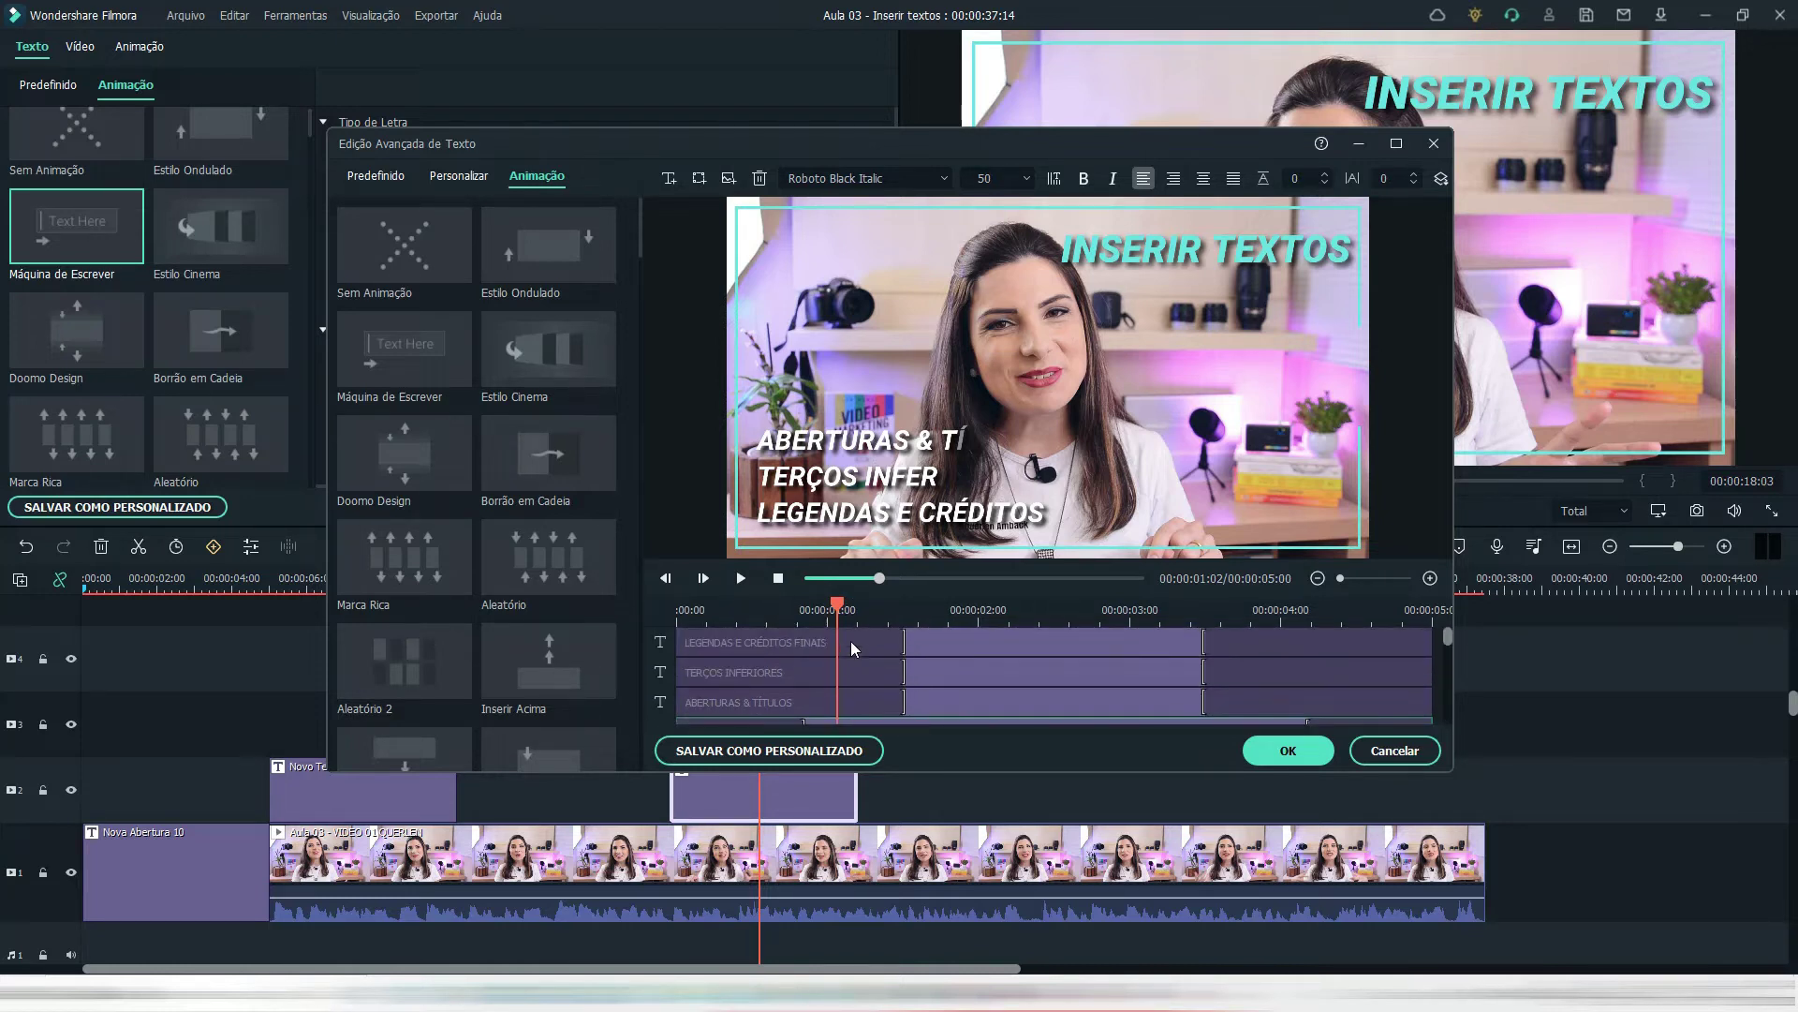
- Make the LEGENDAS, TERÇOS INFERIORES and ABERTURAS & TÍTULOS animations start at 00:18
left_click(901, 643)
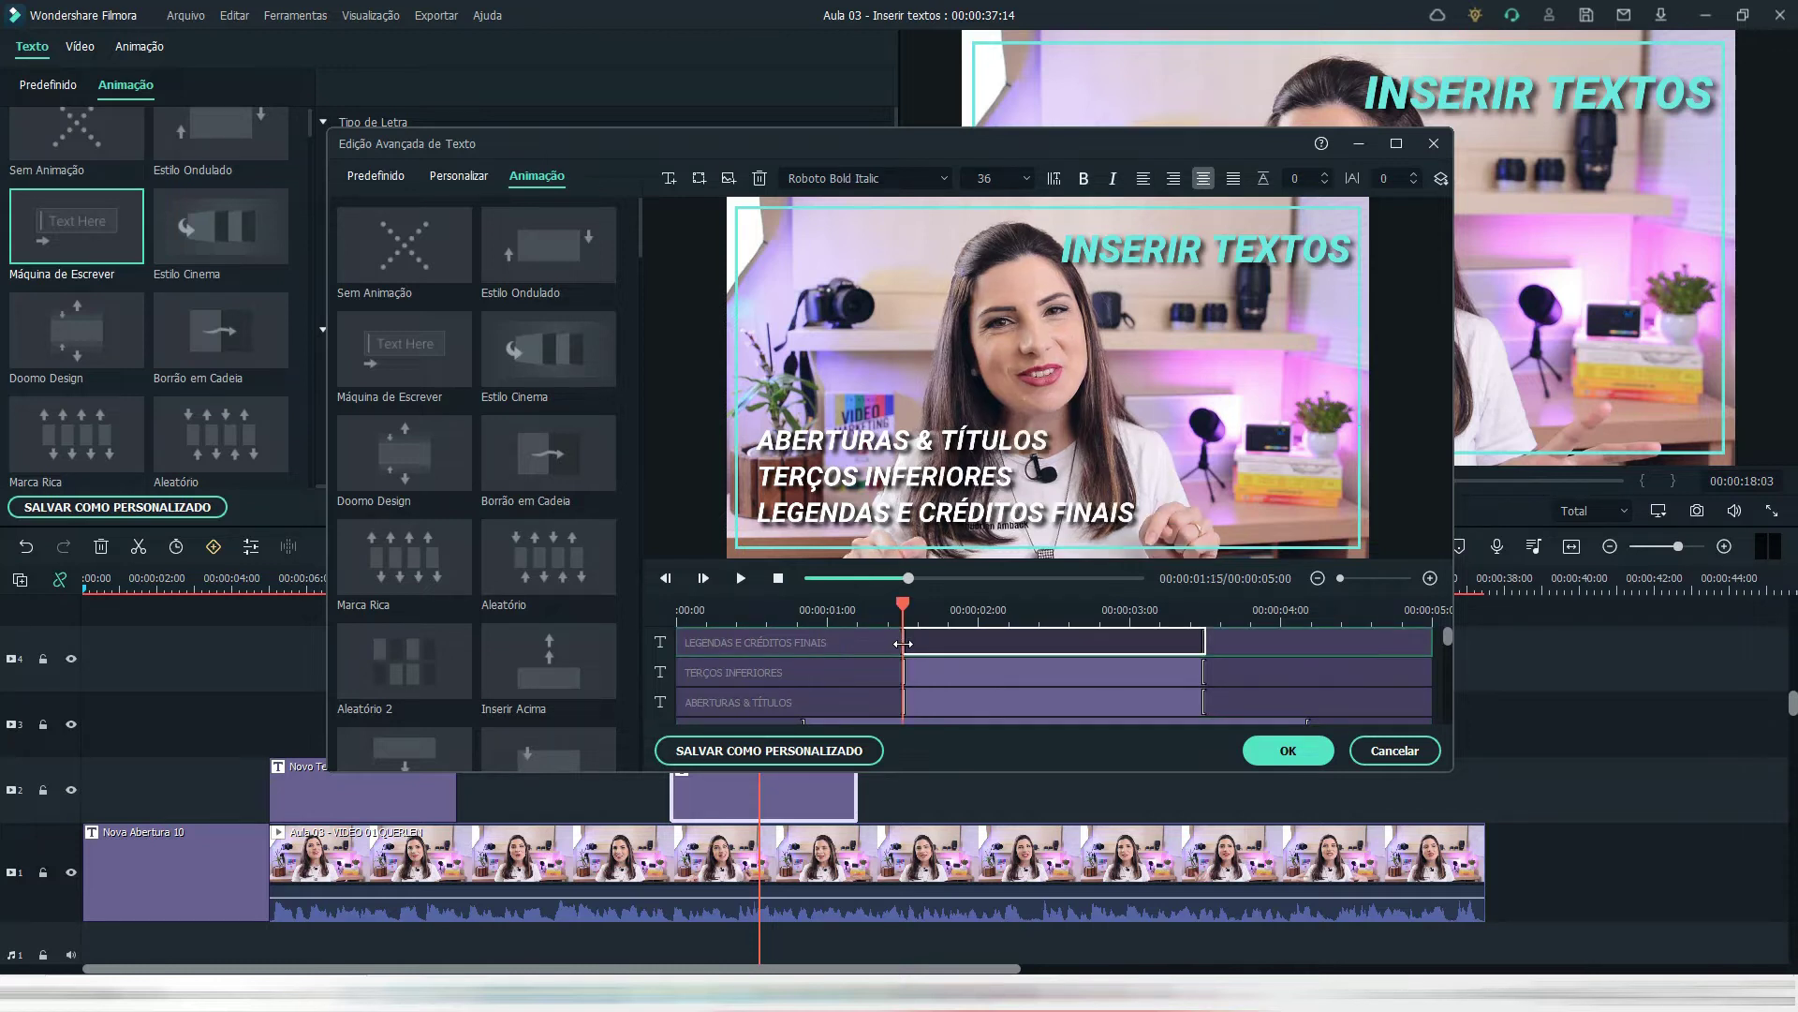
left_click_drag(901, 643, 767, 629)
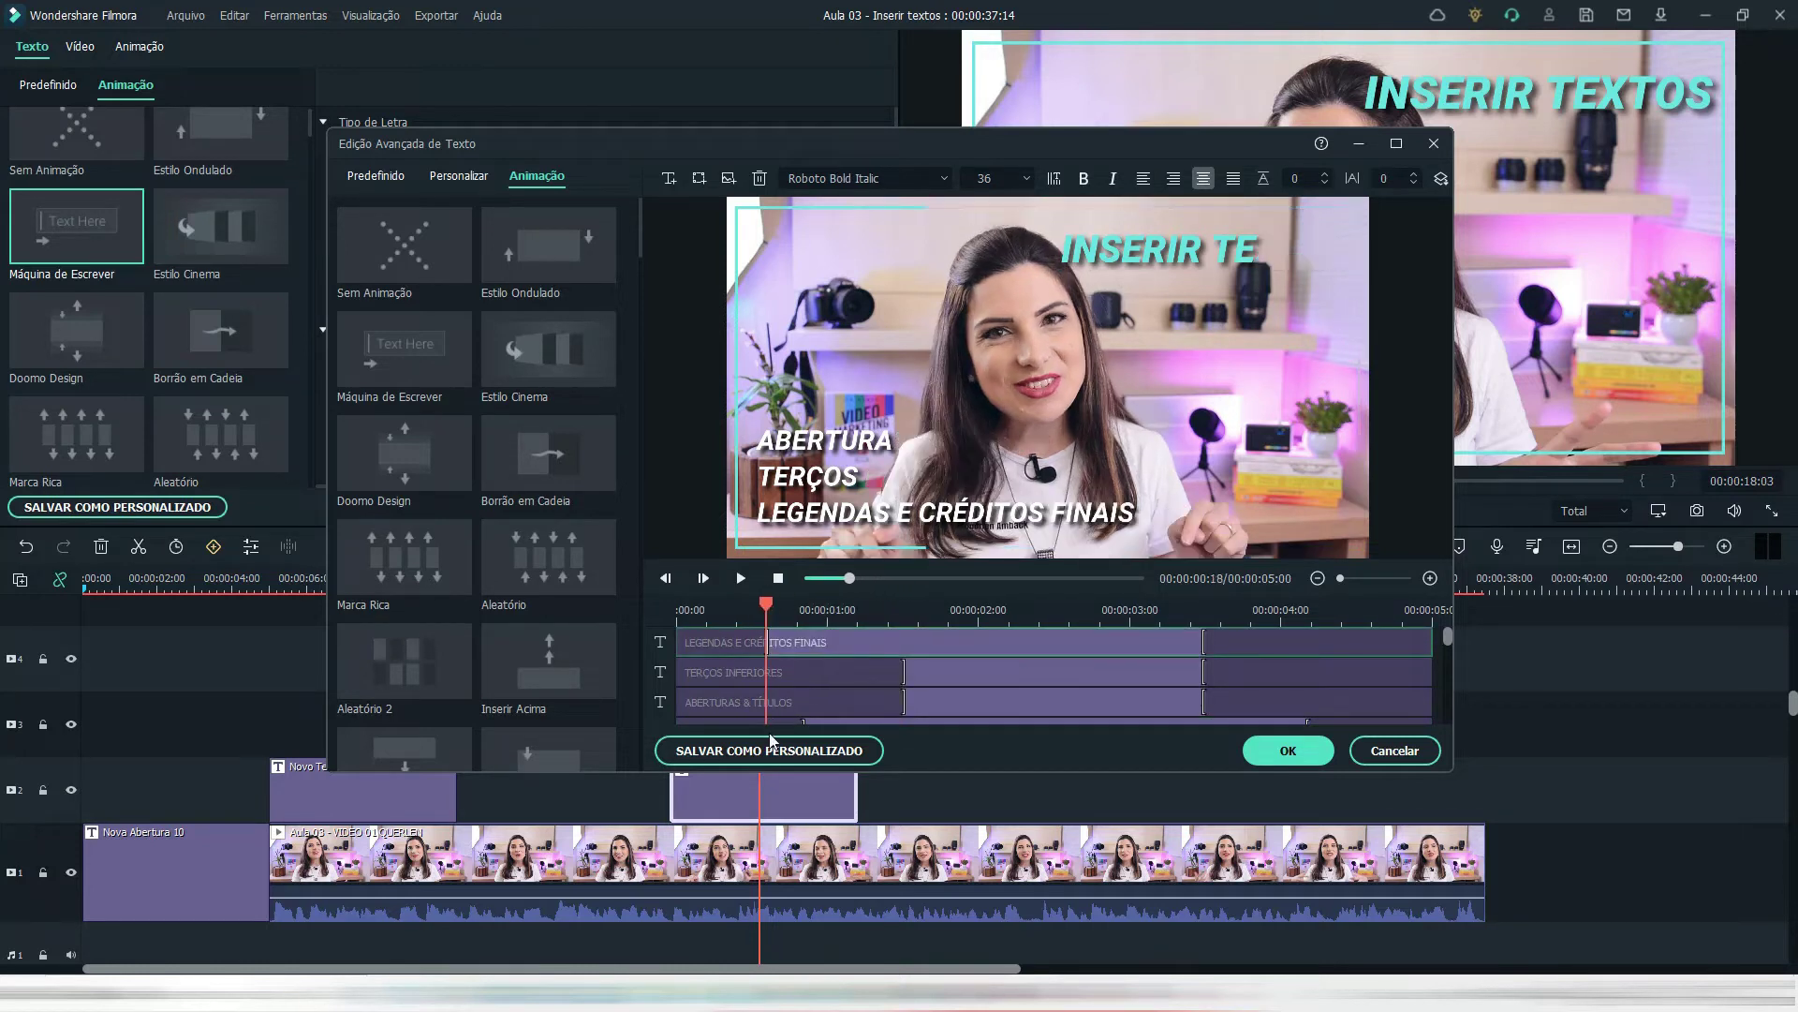
left_click_drag(904, 673, 761, 666)
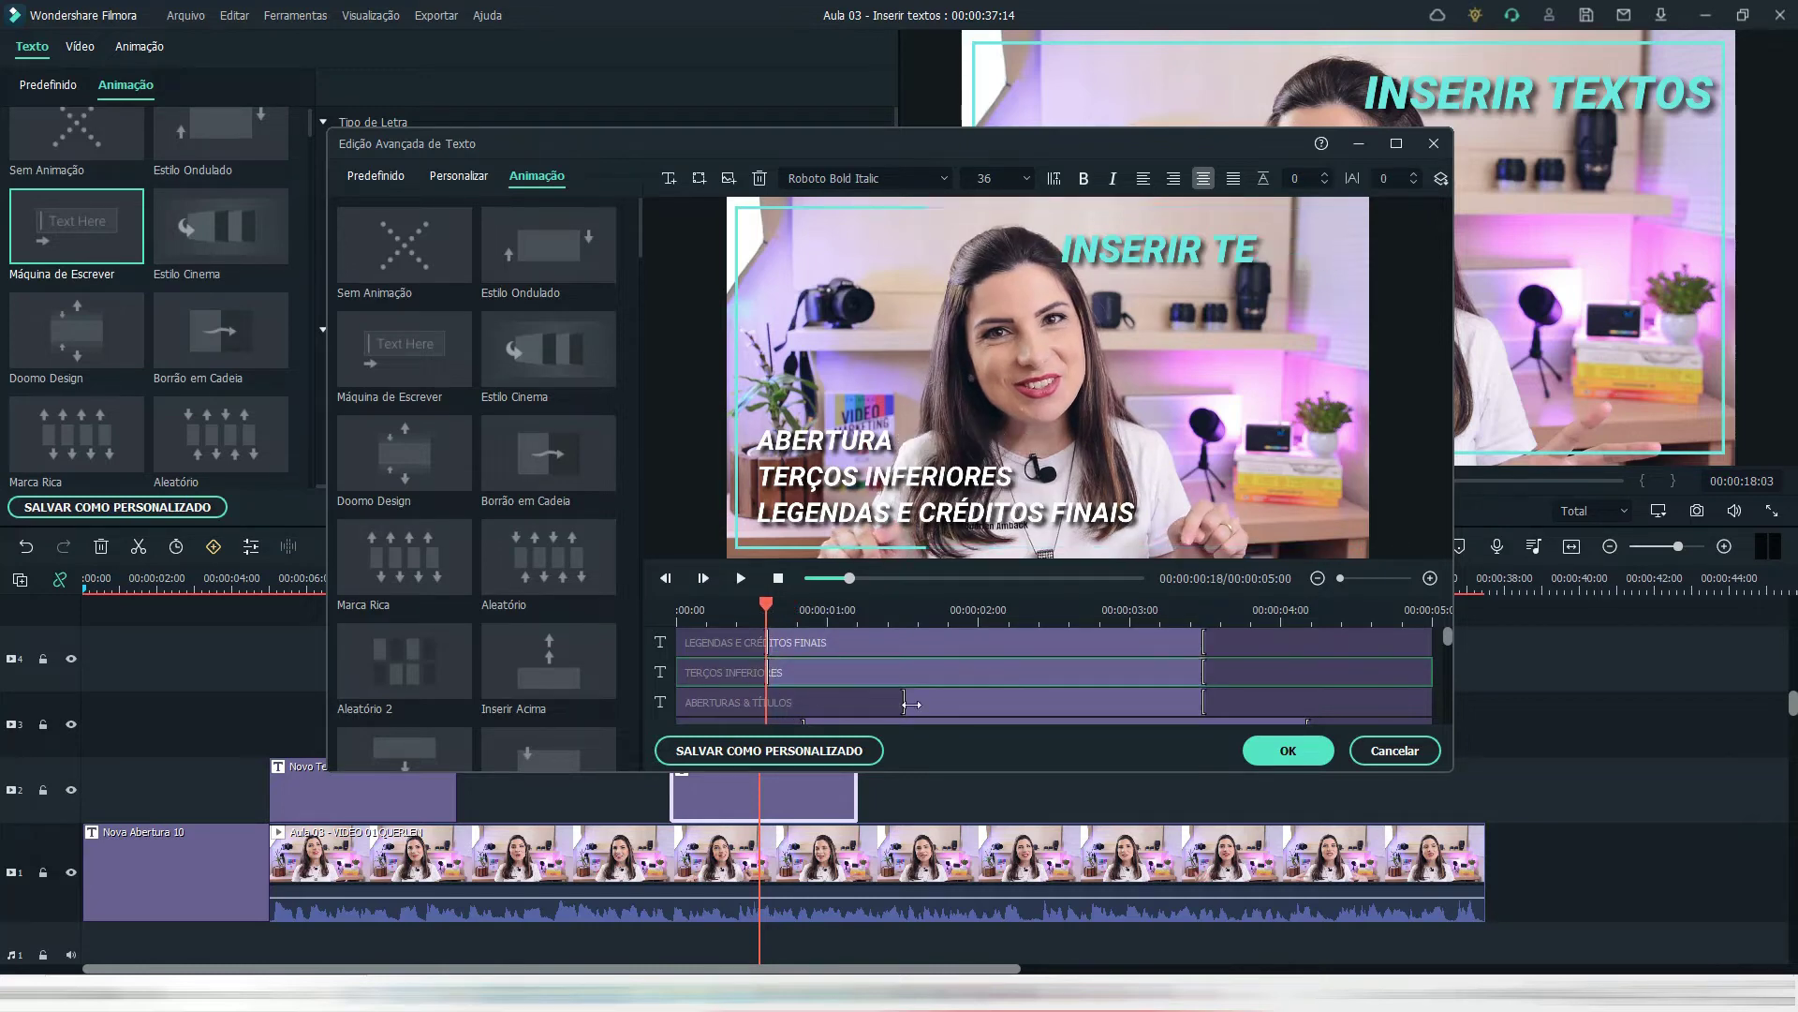
left_click_drag(904, 703, 766, 701)
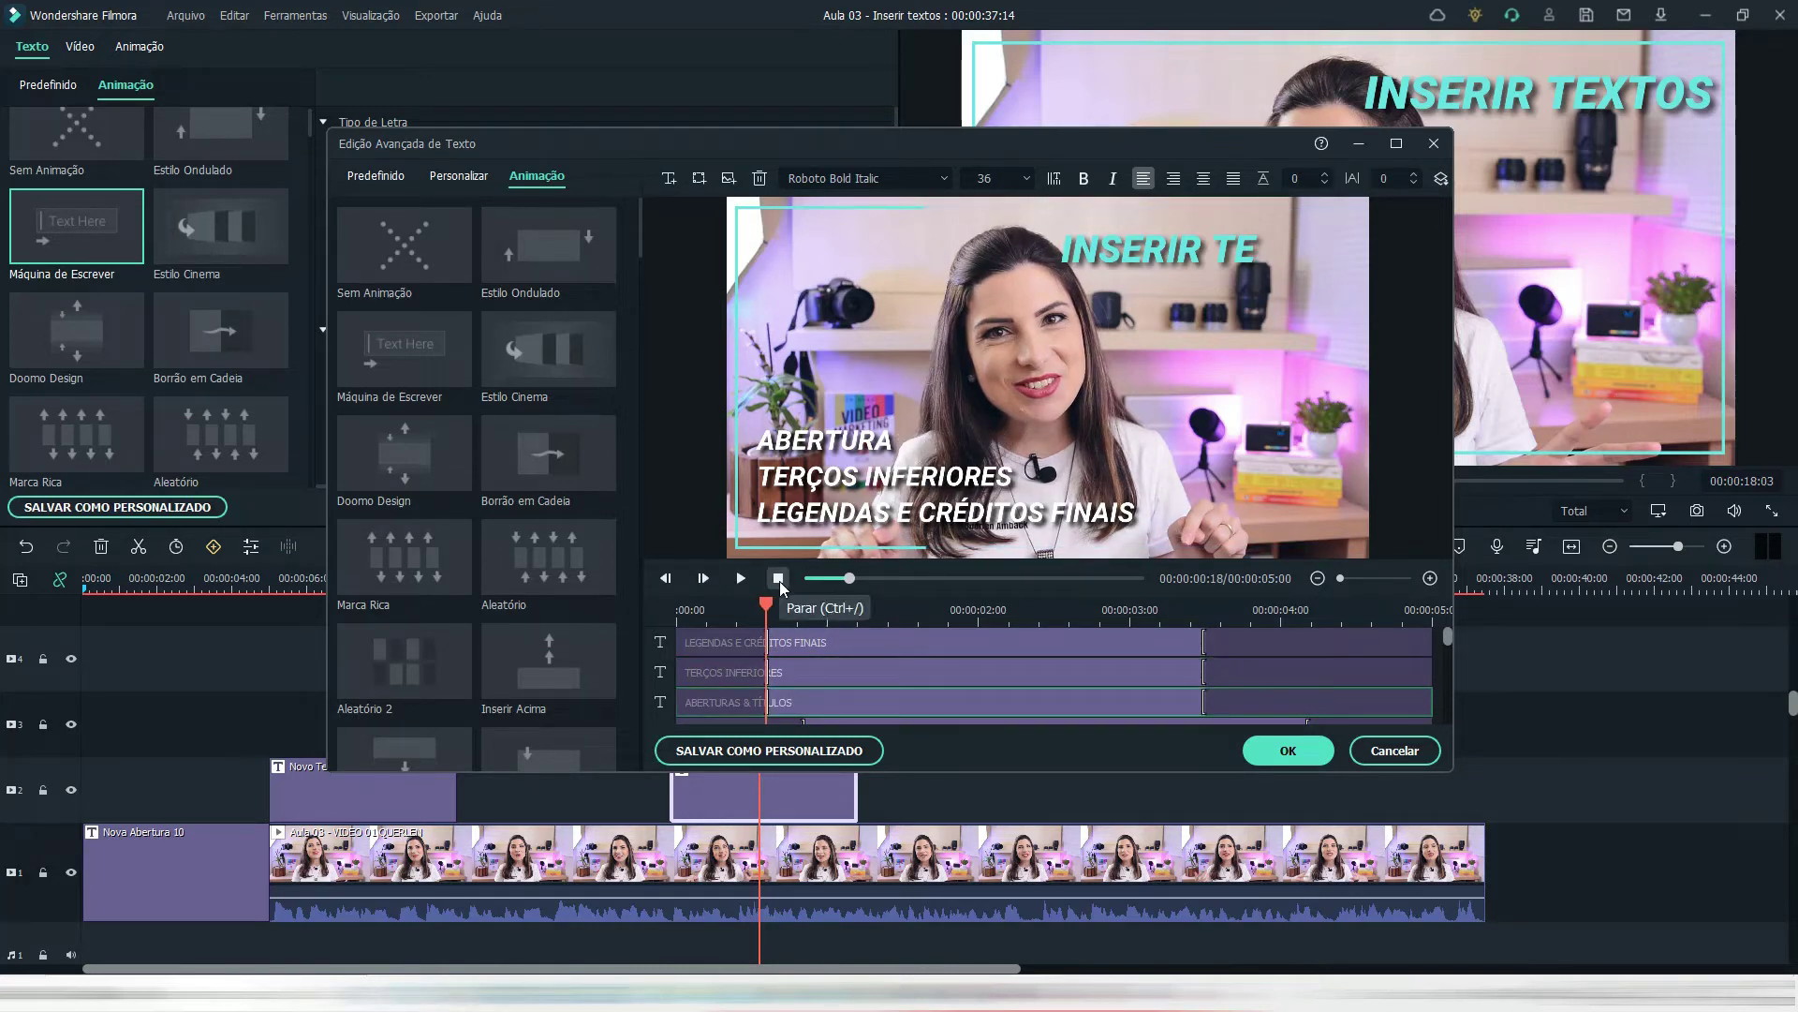
- Replay the preview from the start and from the INSERIR TEXTOS clip to check the timing
left_click(779, 578)
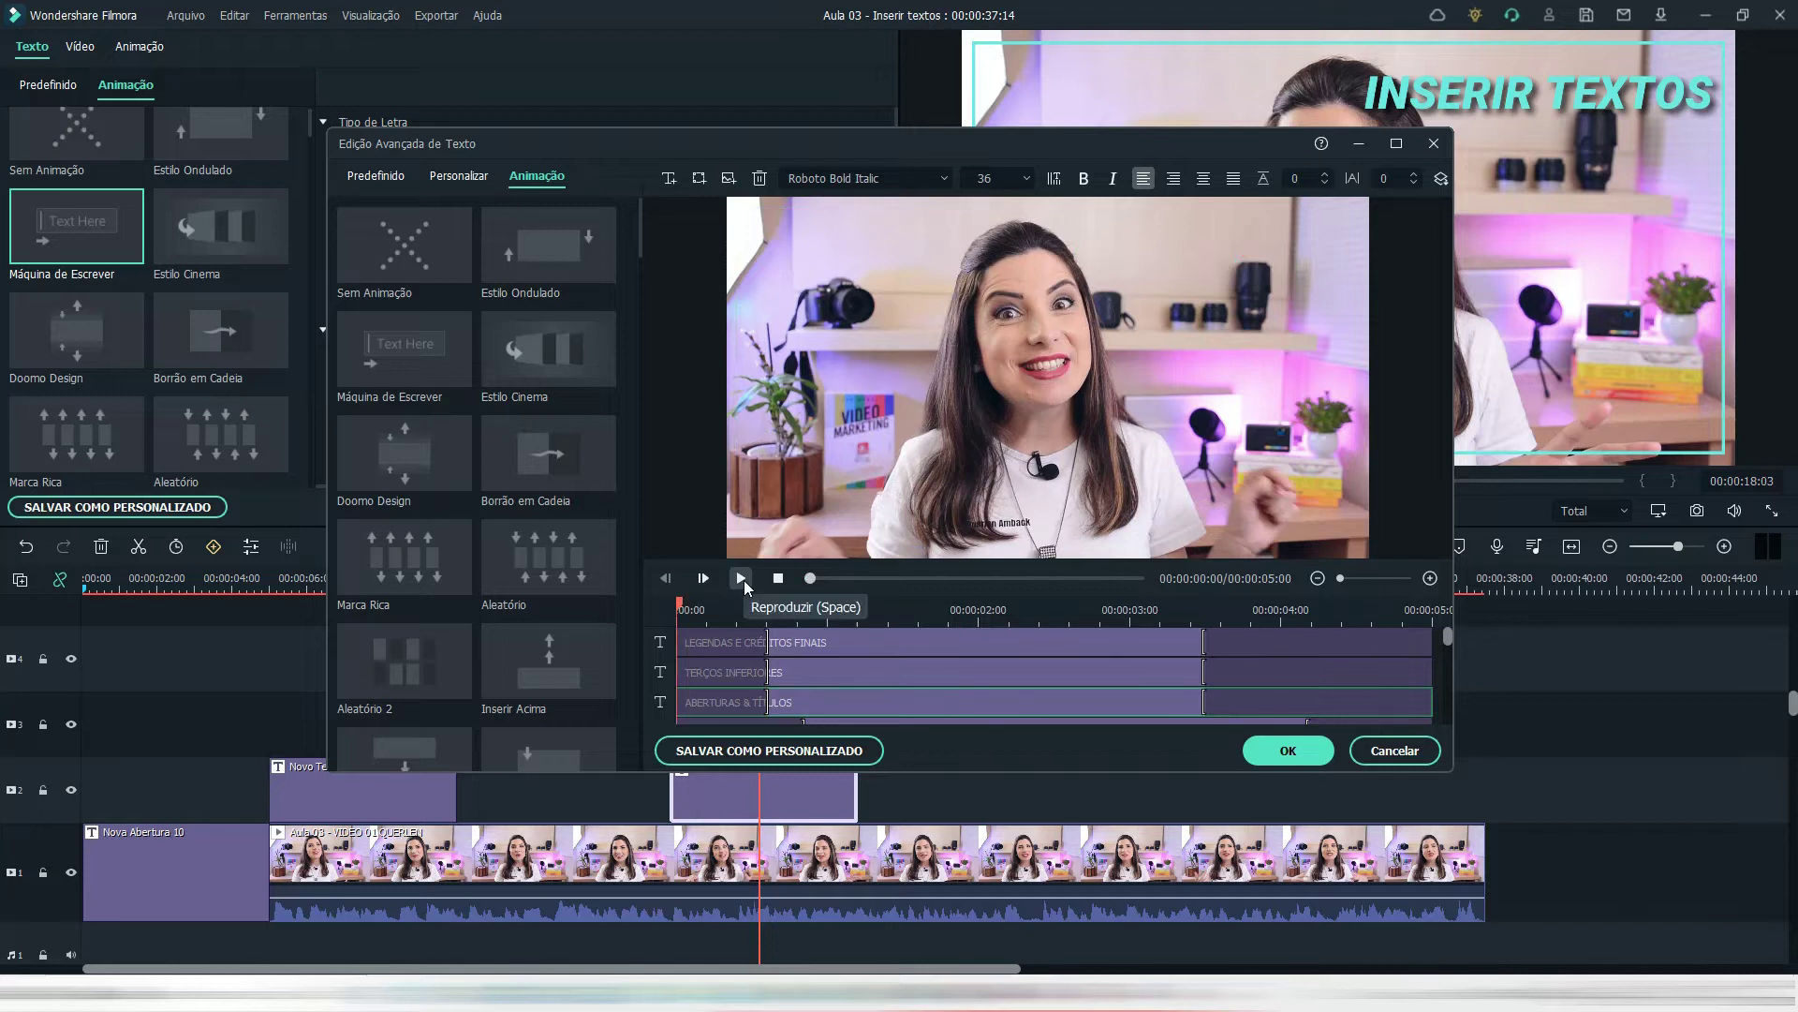
left_click(742, 577)
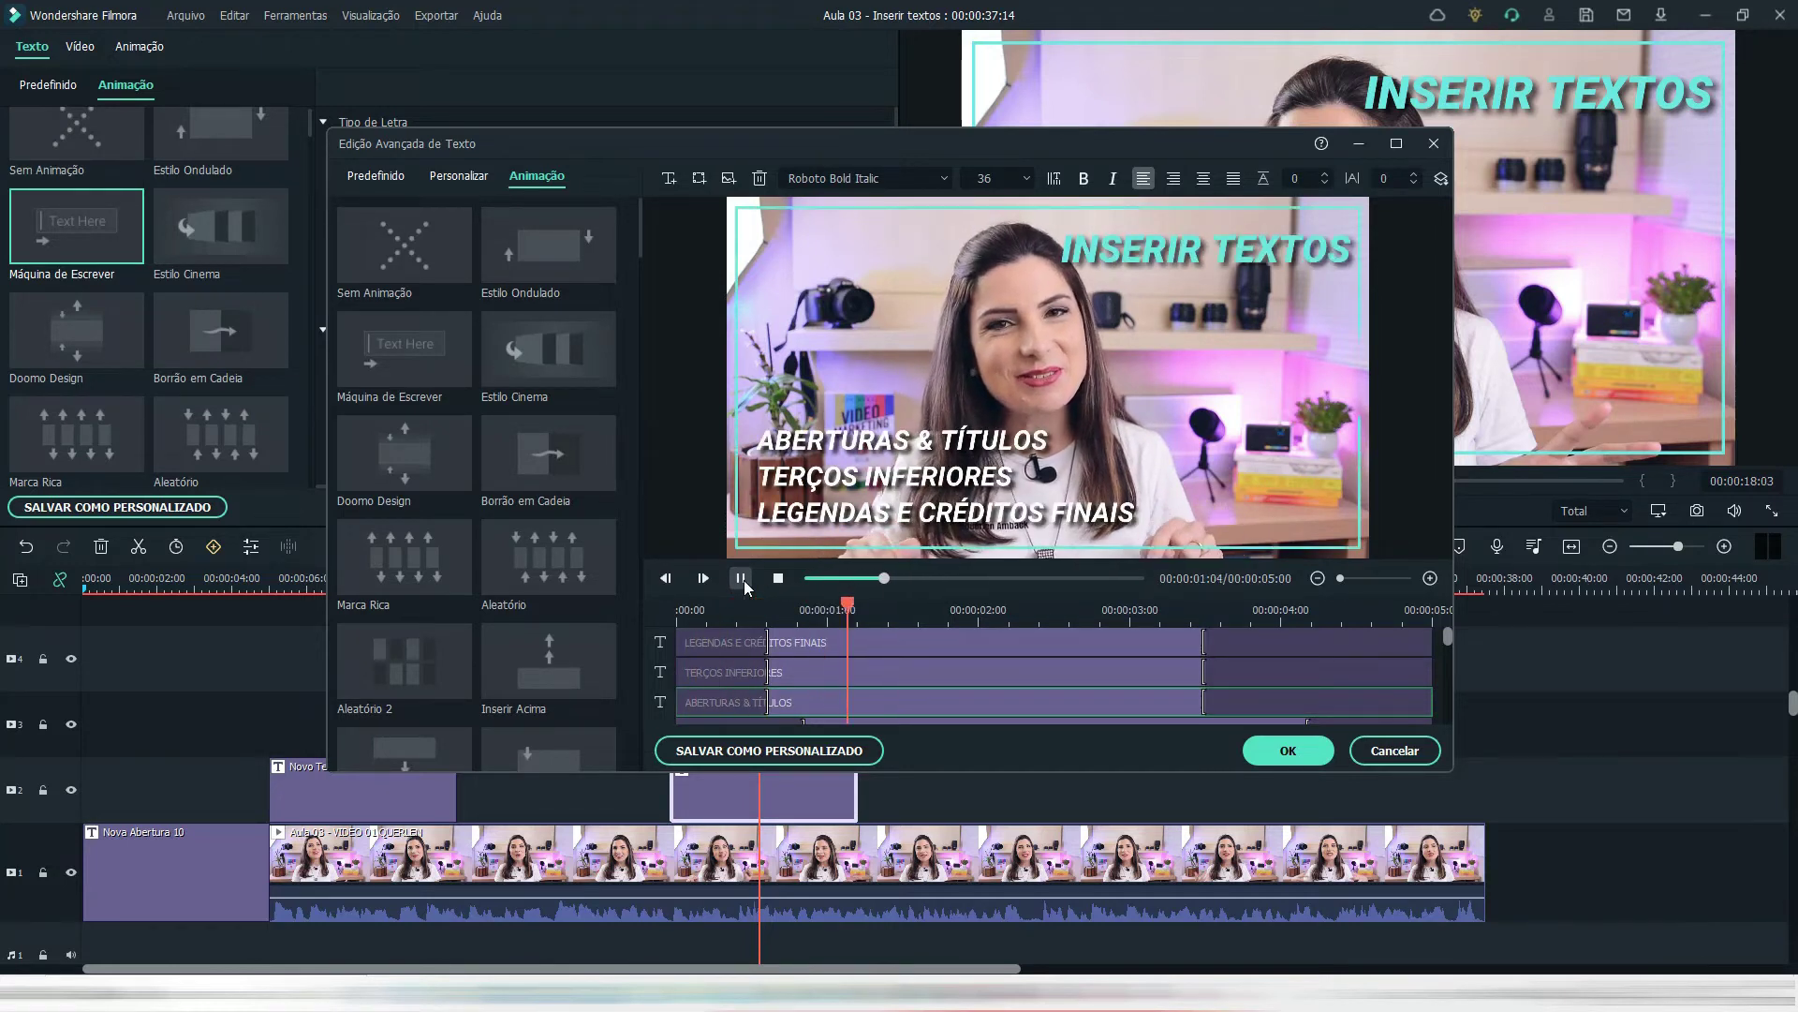
left_click(742, 578)
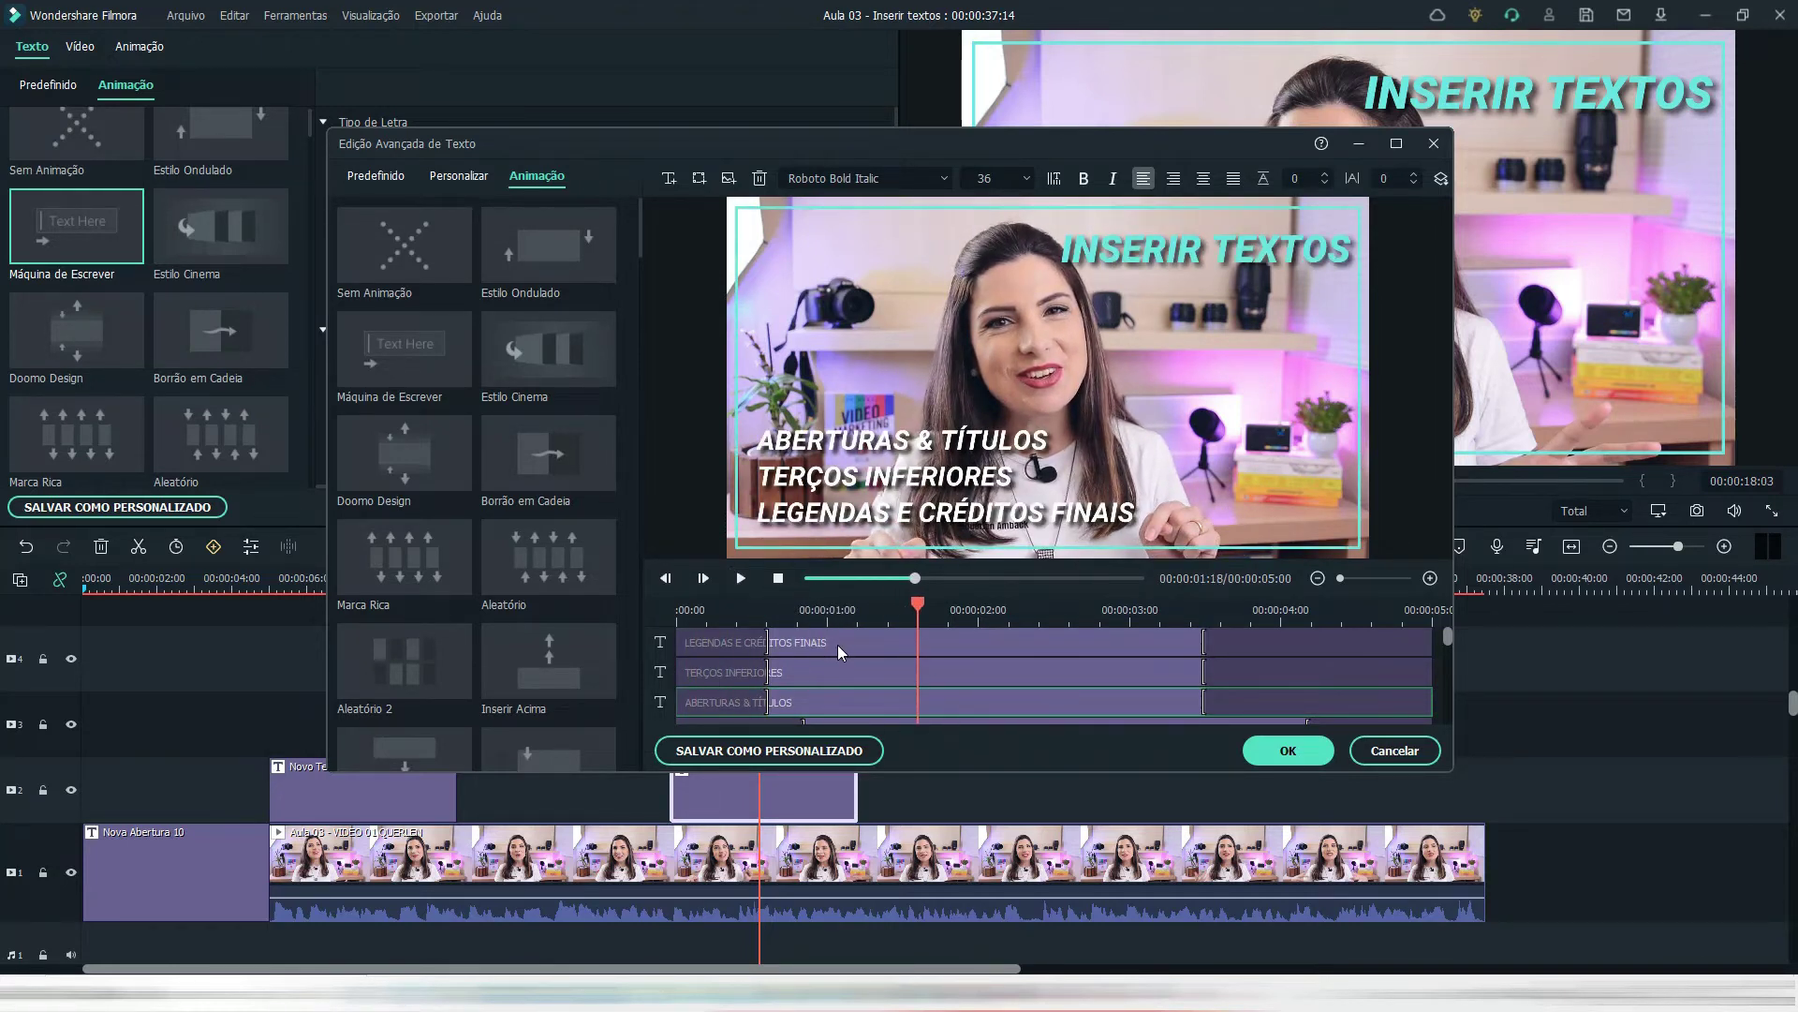
scroll(826, 654, "down", 1)
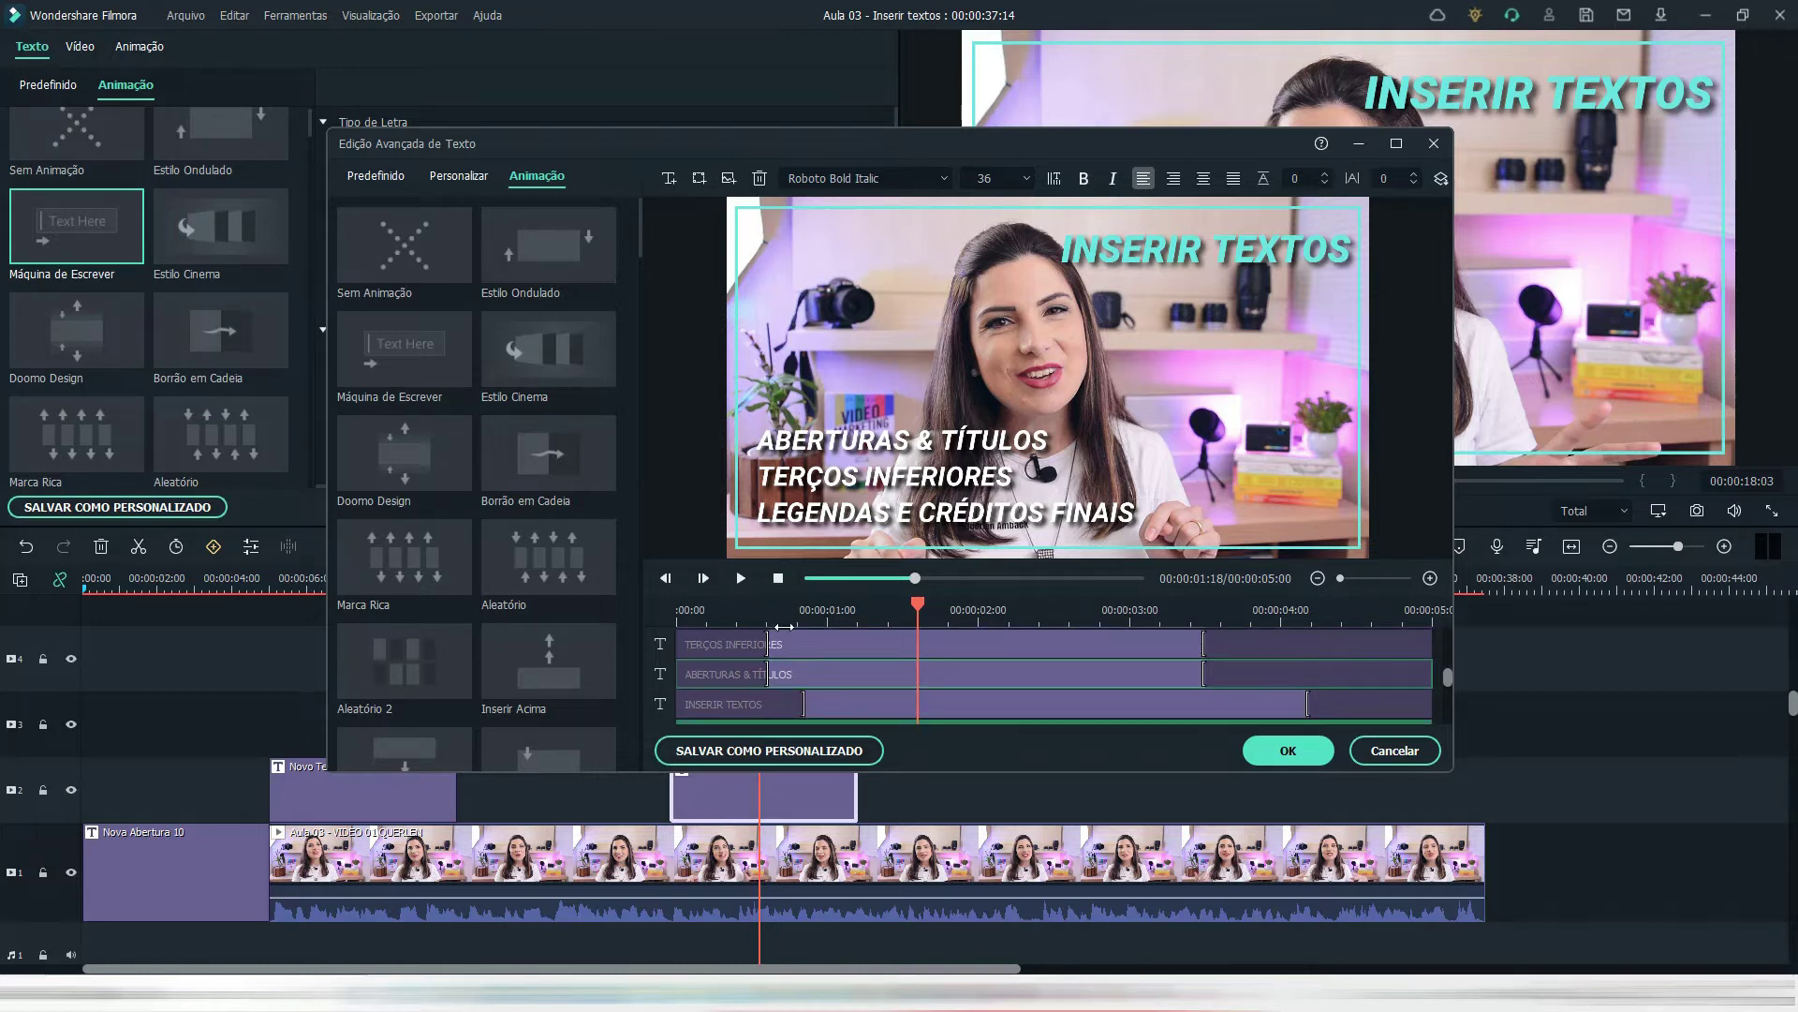
left_click(803, 699)
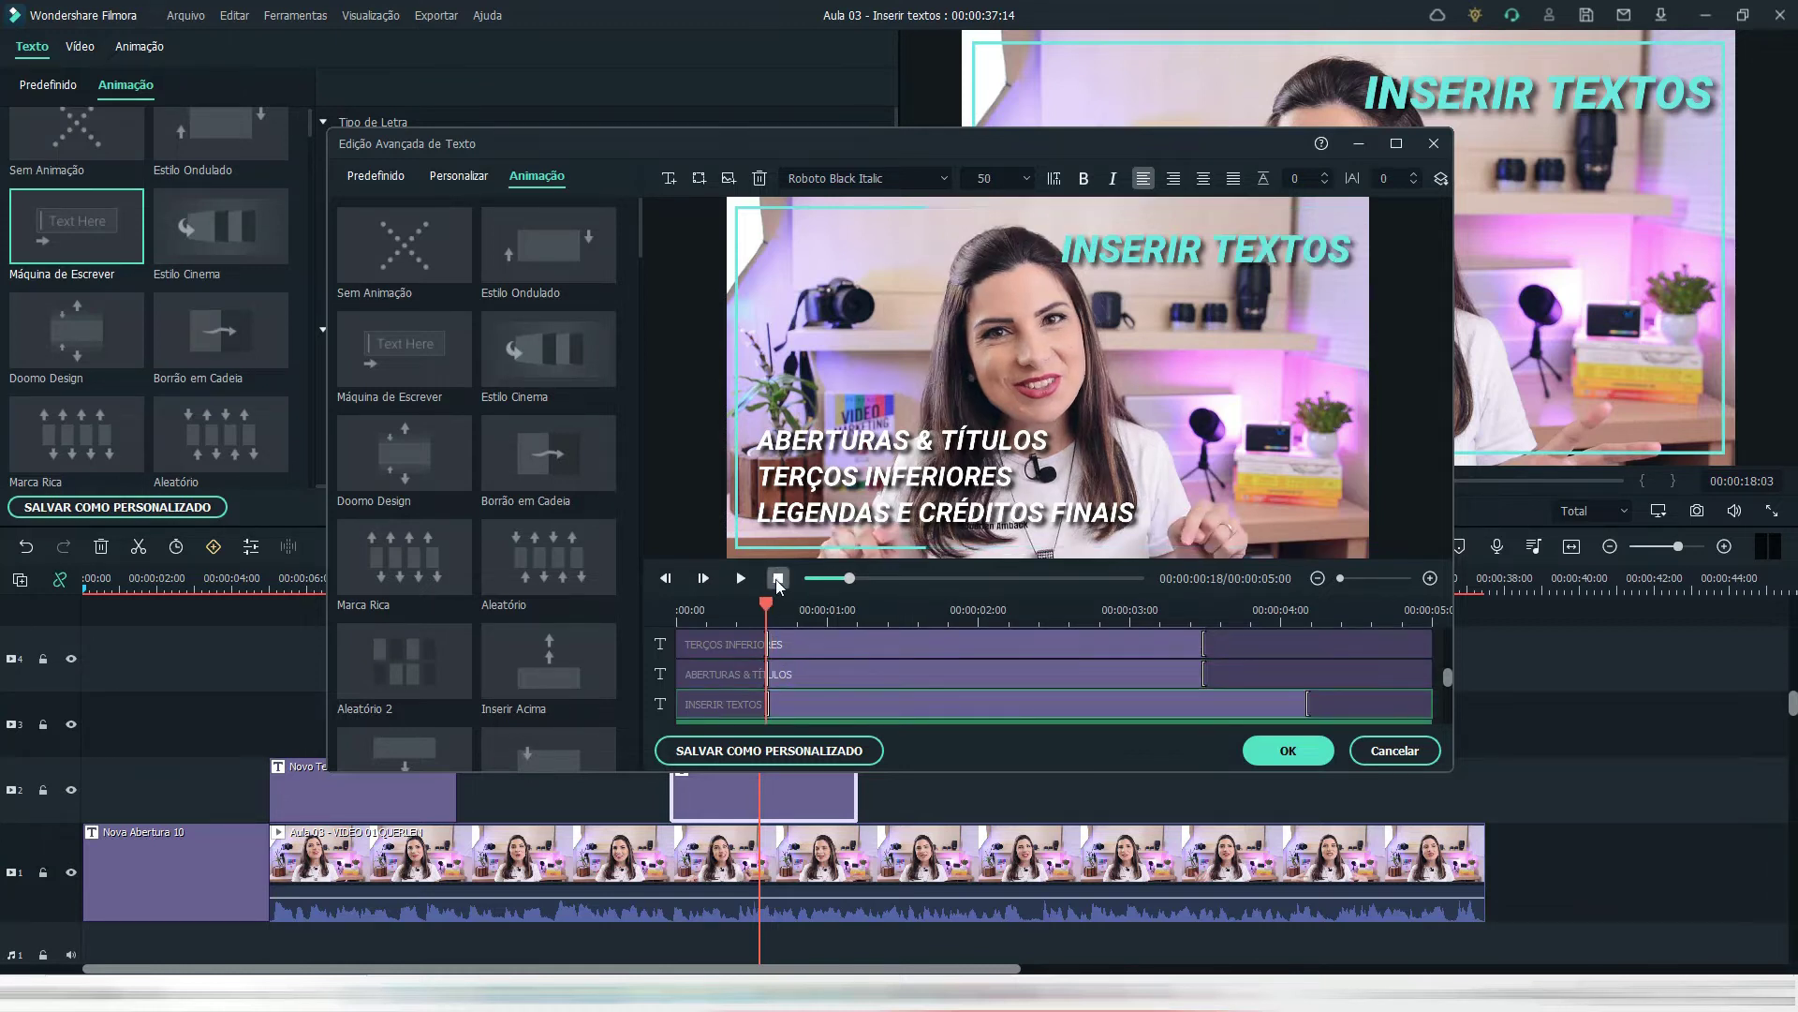
left_click(741, 578)
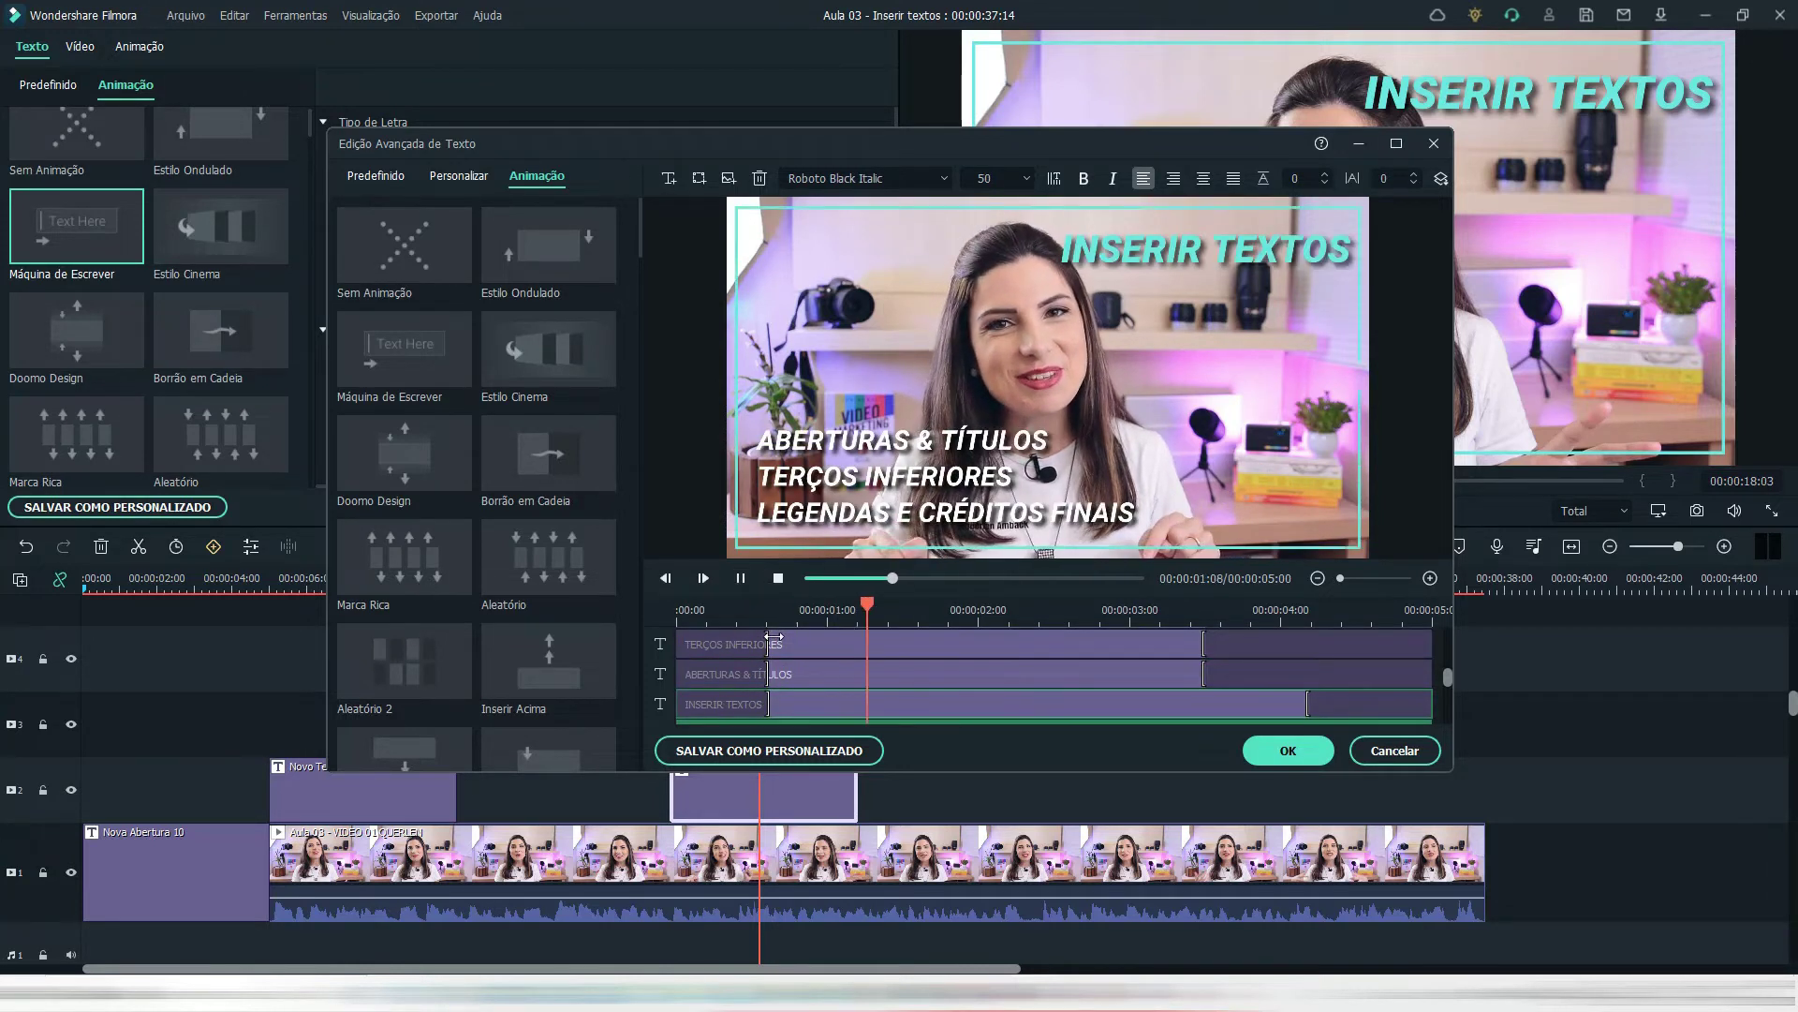
key("space")
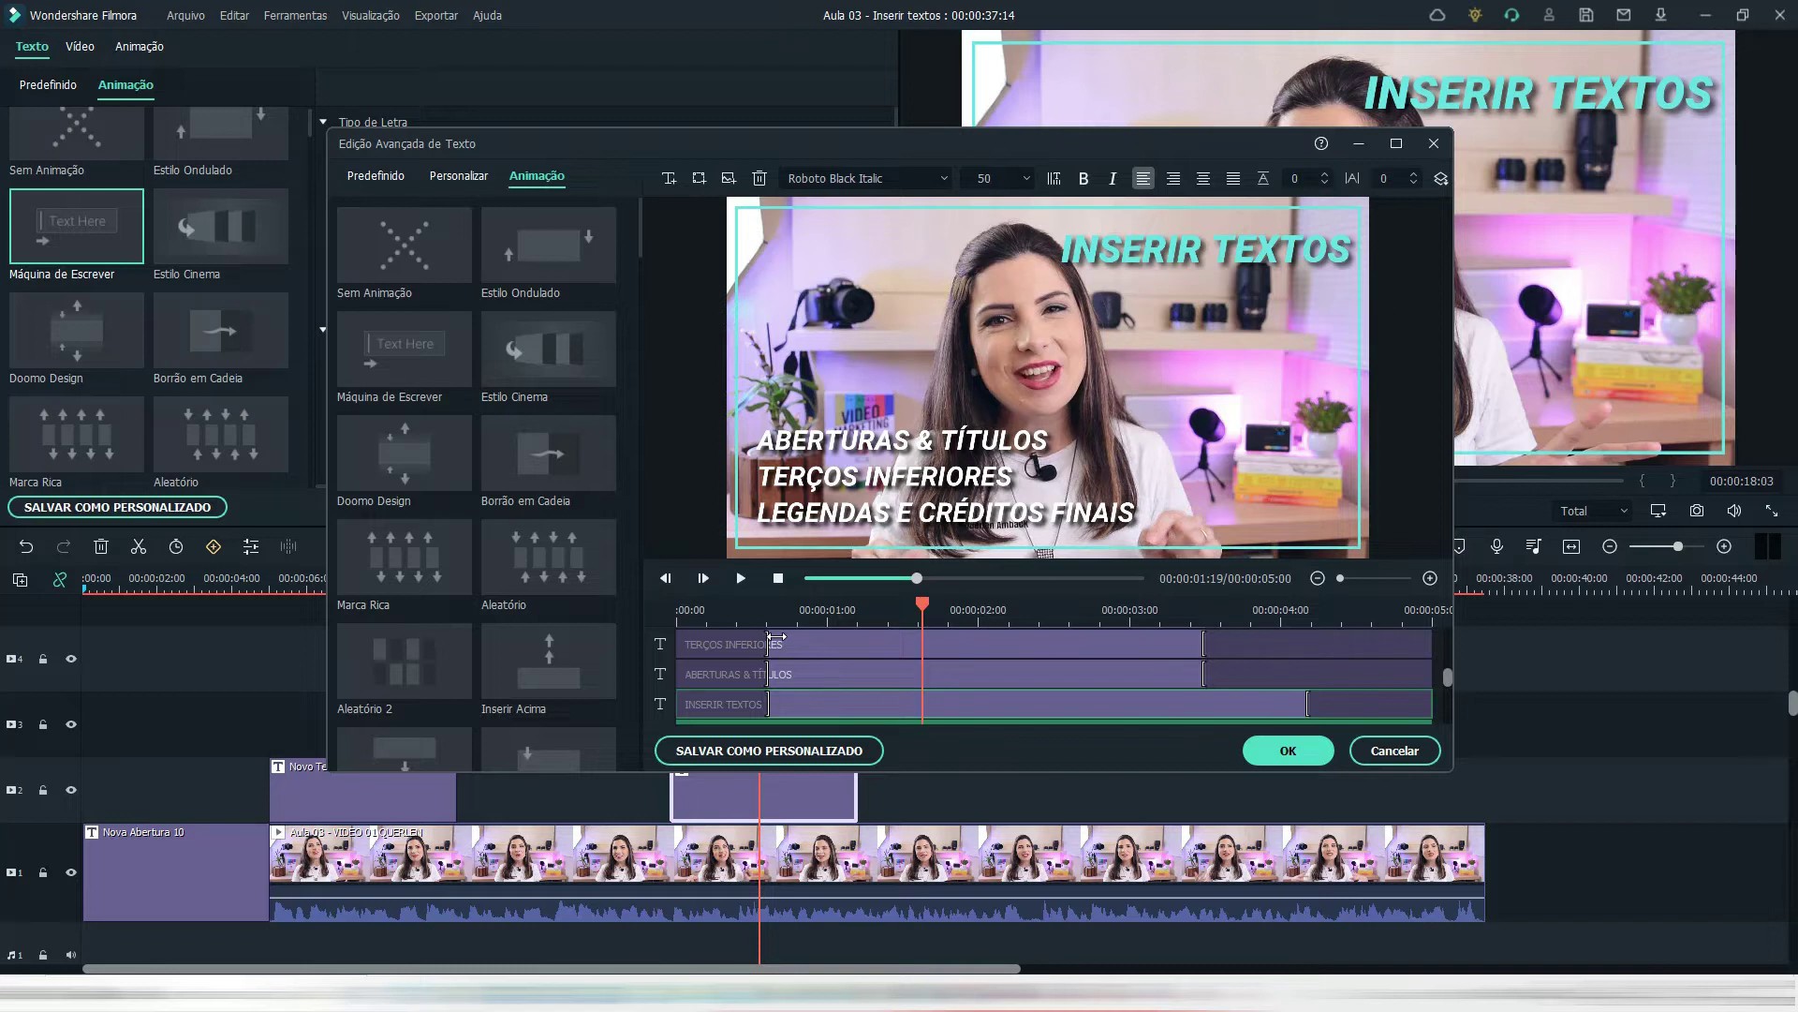
scroll(820, 657, "up", 1)
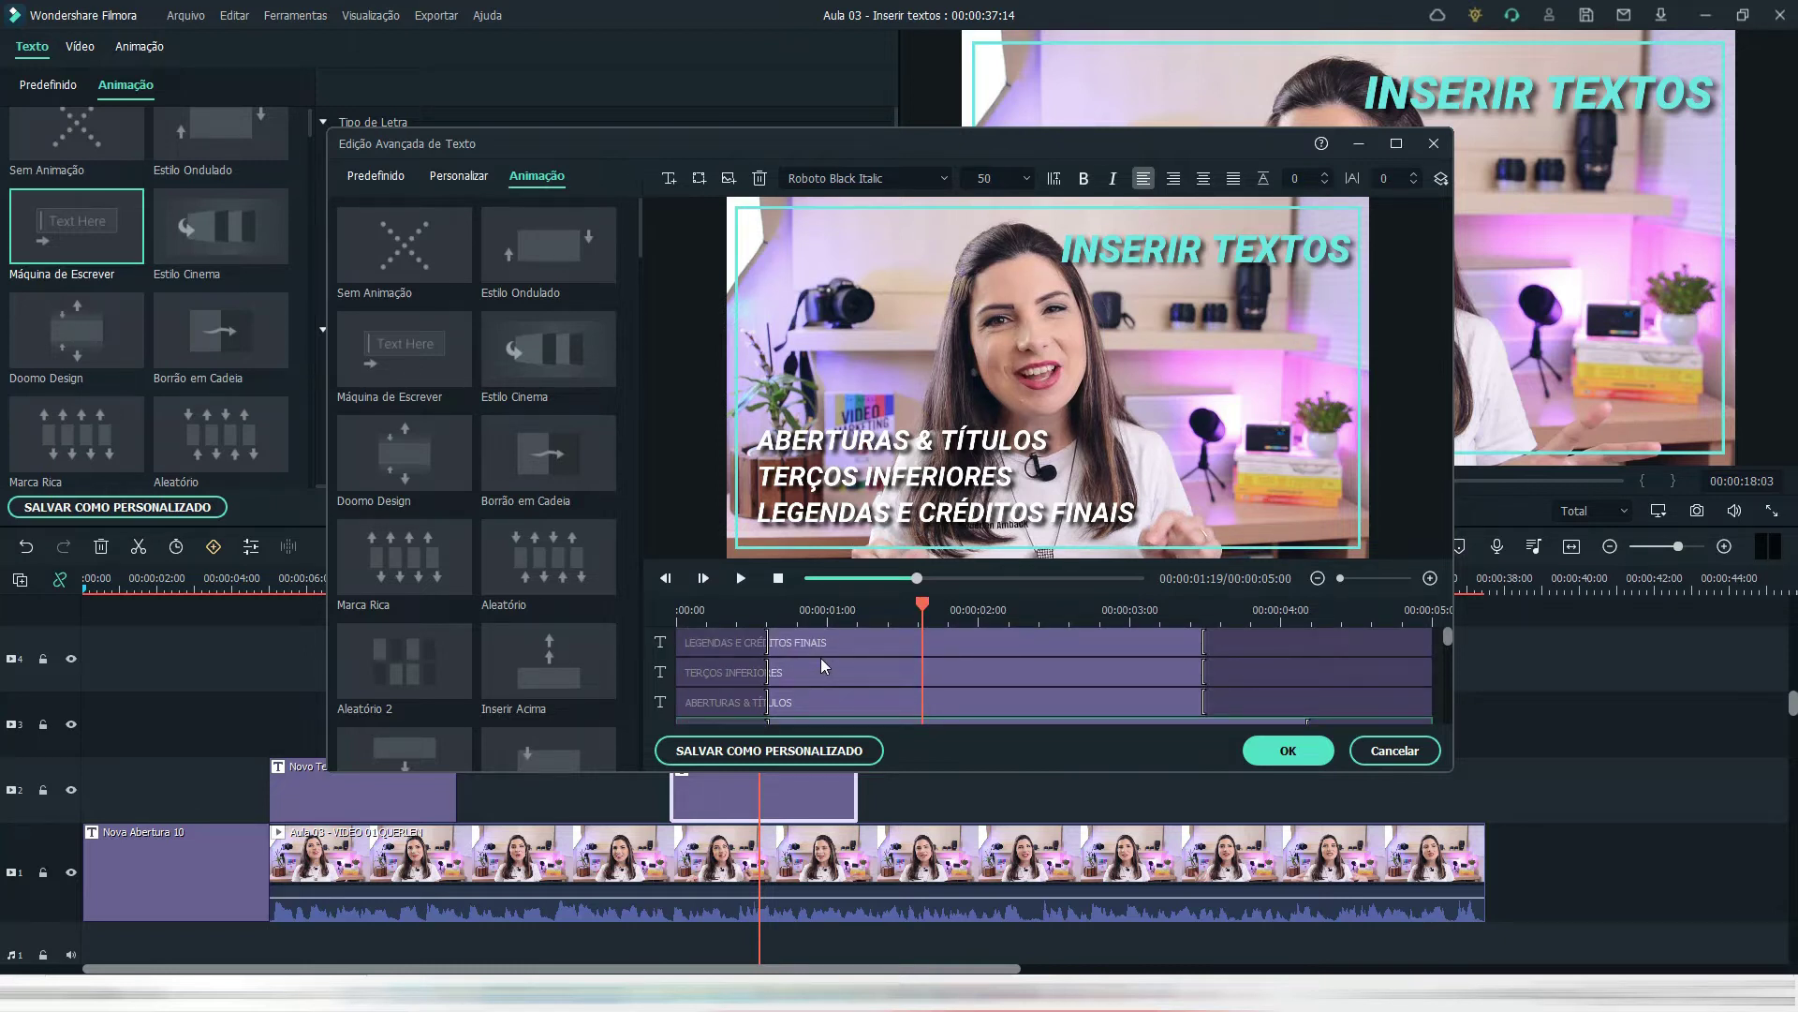
scroll(821, 658, "down", 2)
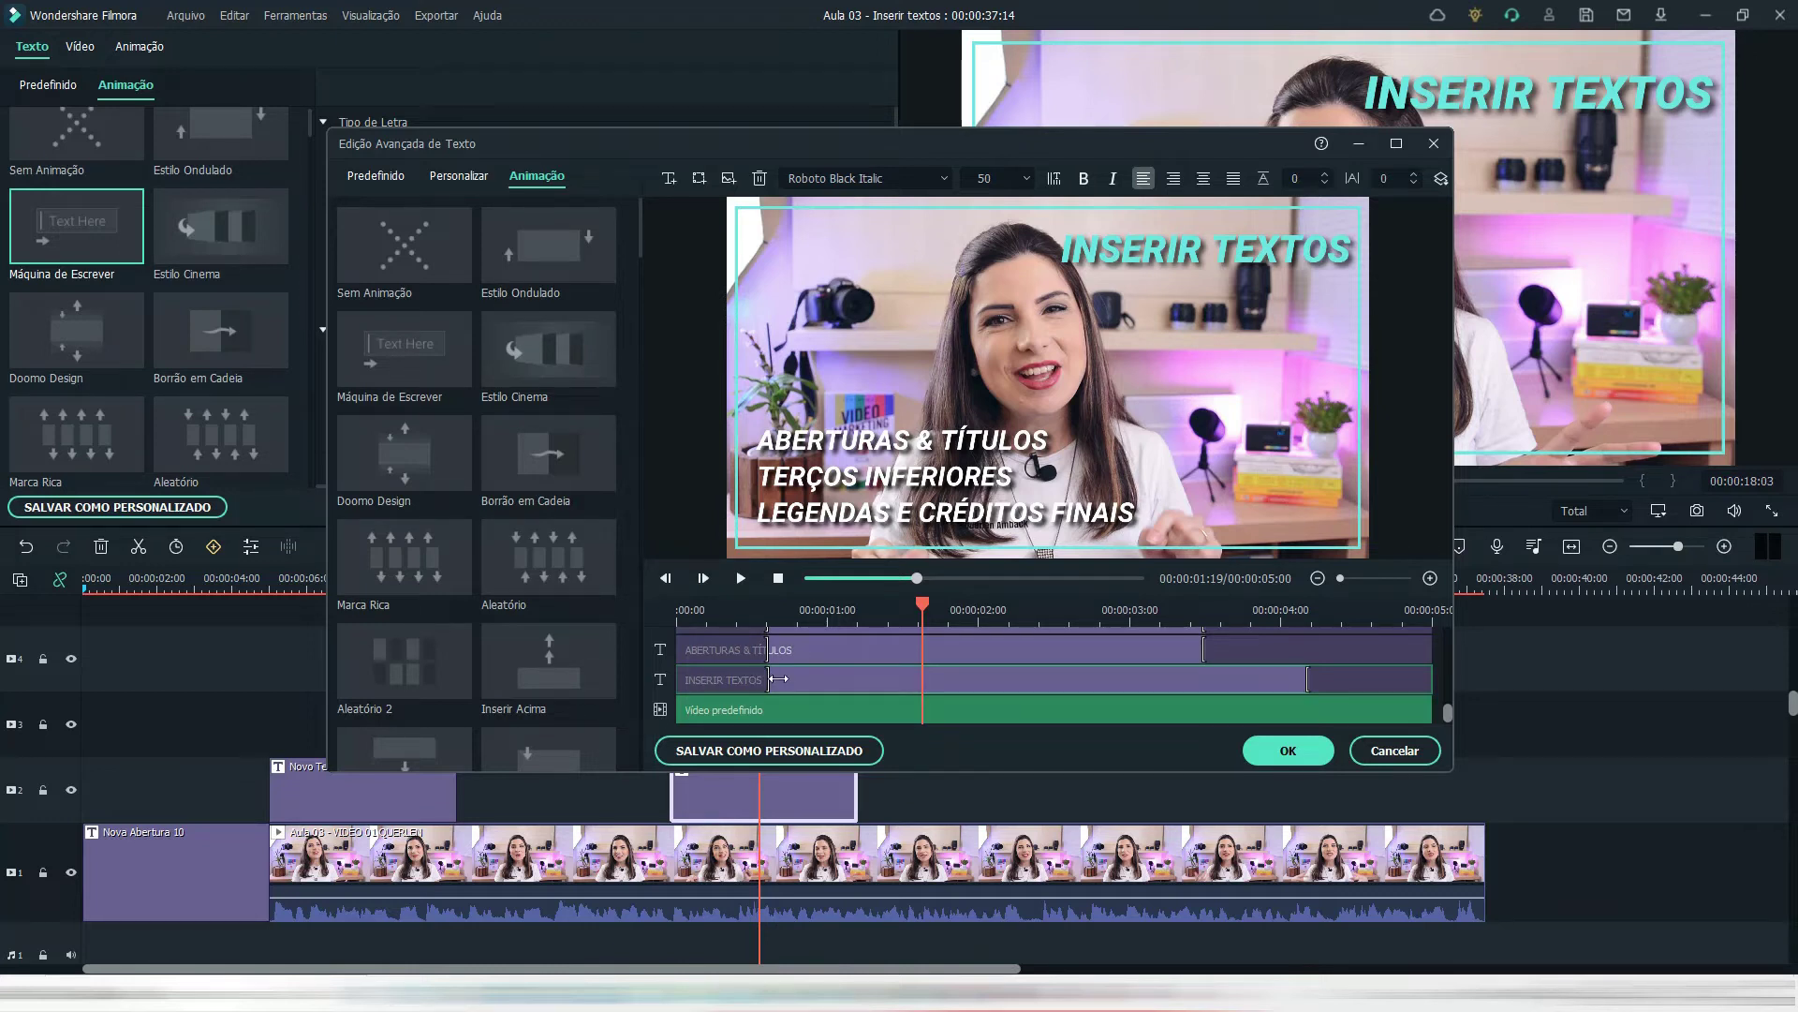
- Stagger the line start times, delaying TERÇOS INFERIORES and LEGENDAS E CRÉDITOS FINAIS progressively later
left_click_drag(773, 678, 723, 680)
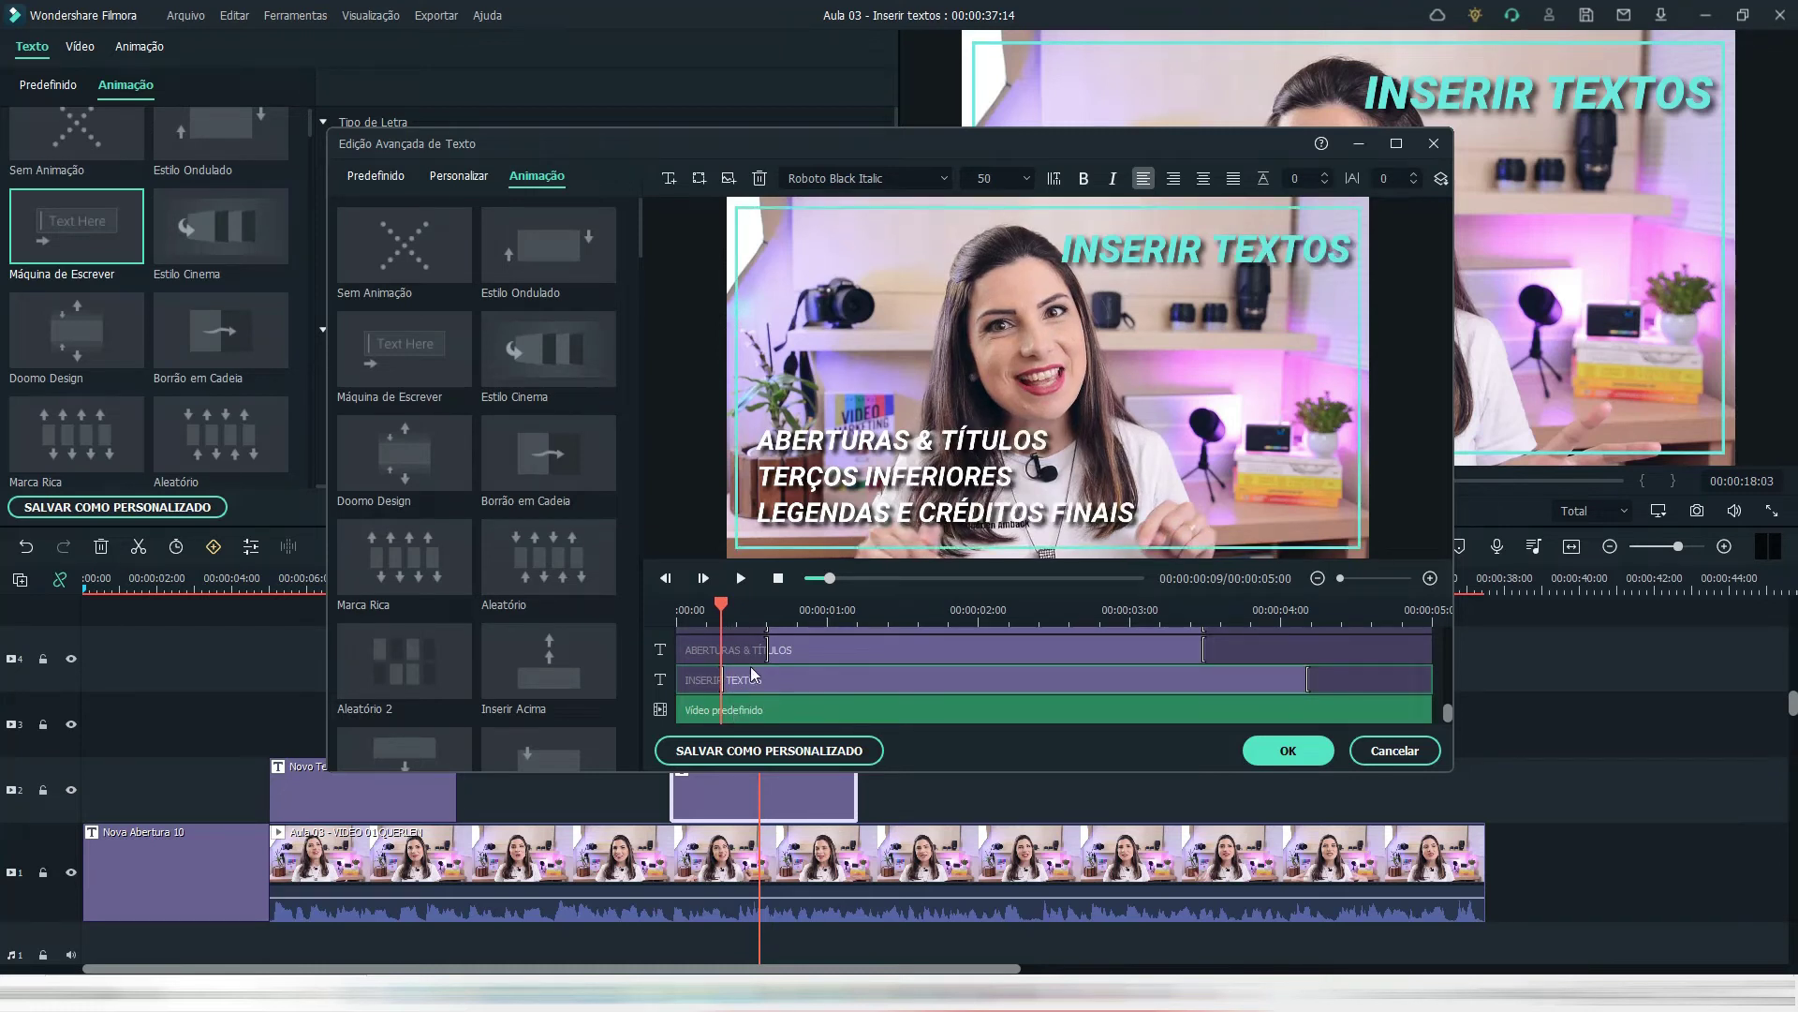
left_click(806, 652)
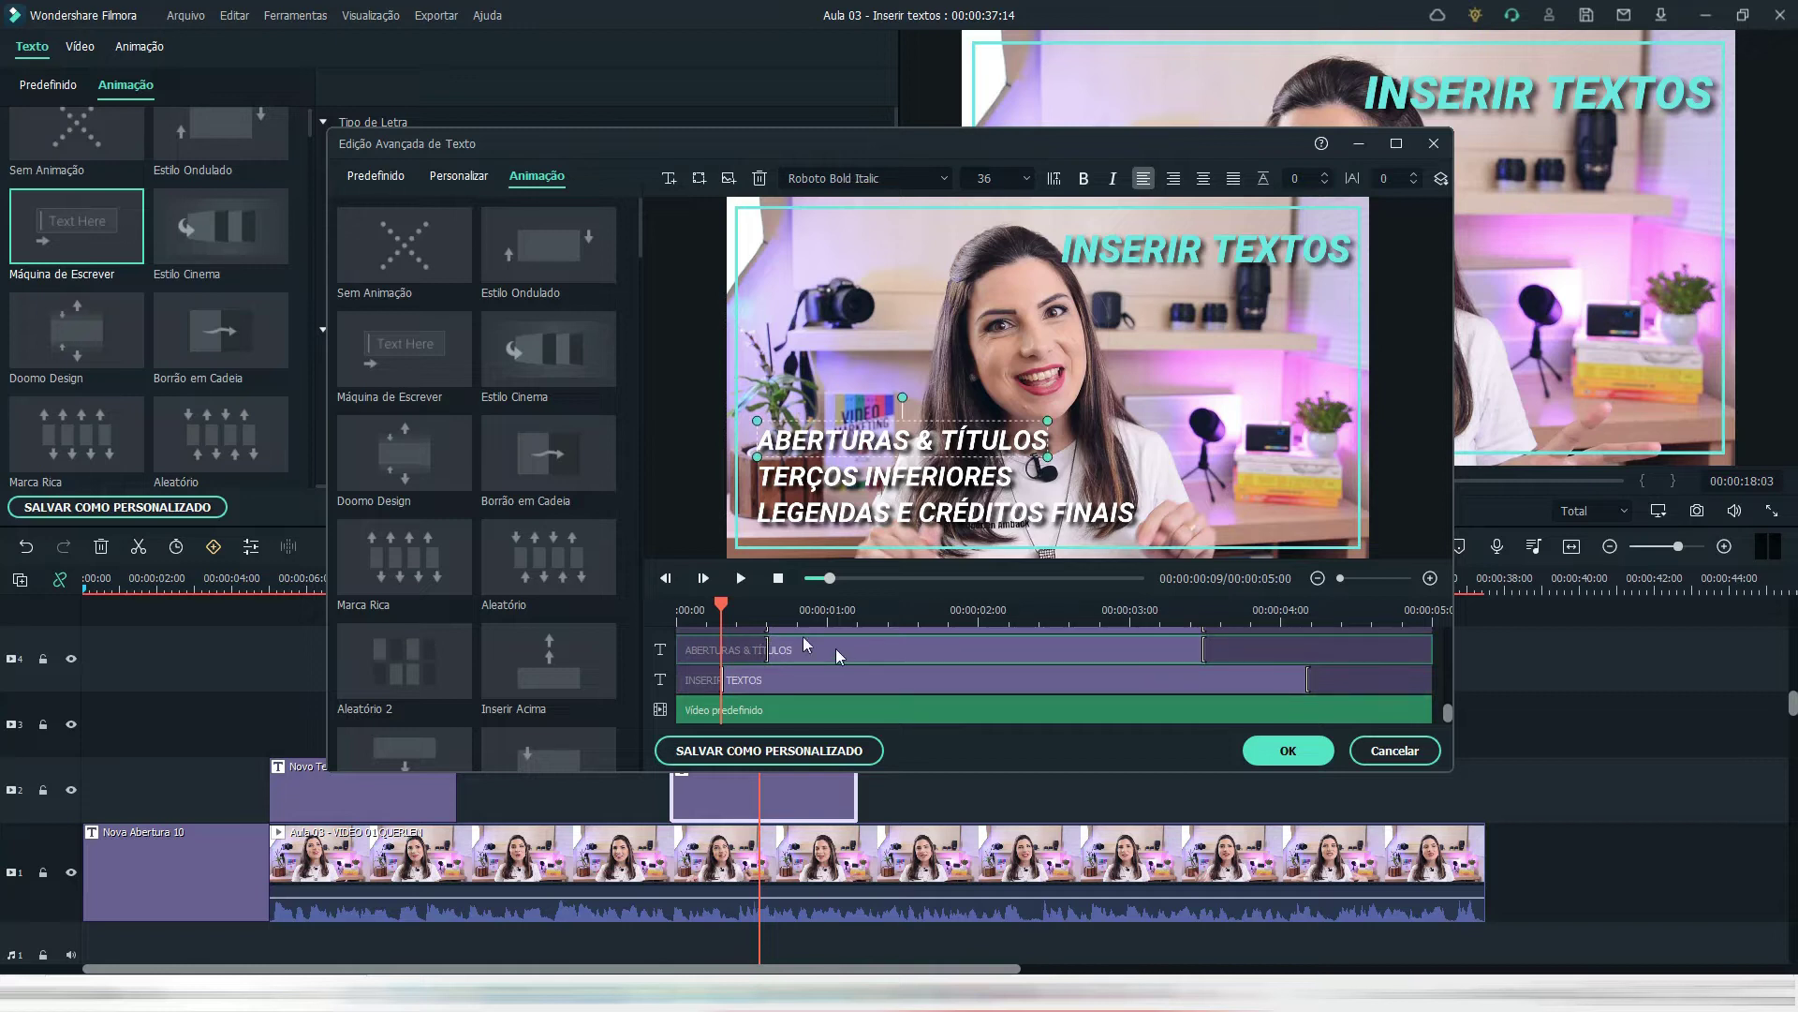
left_click_drag(682, 645, 727, 648)
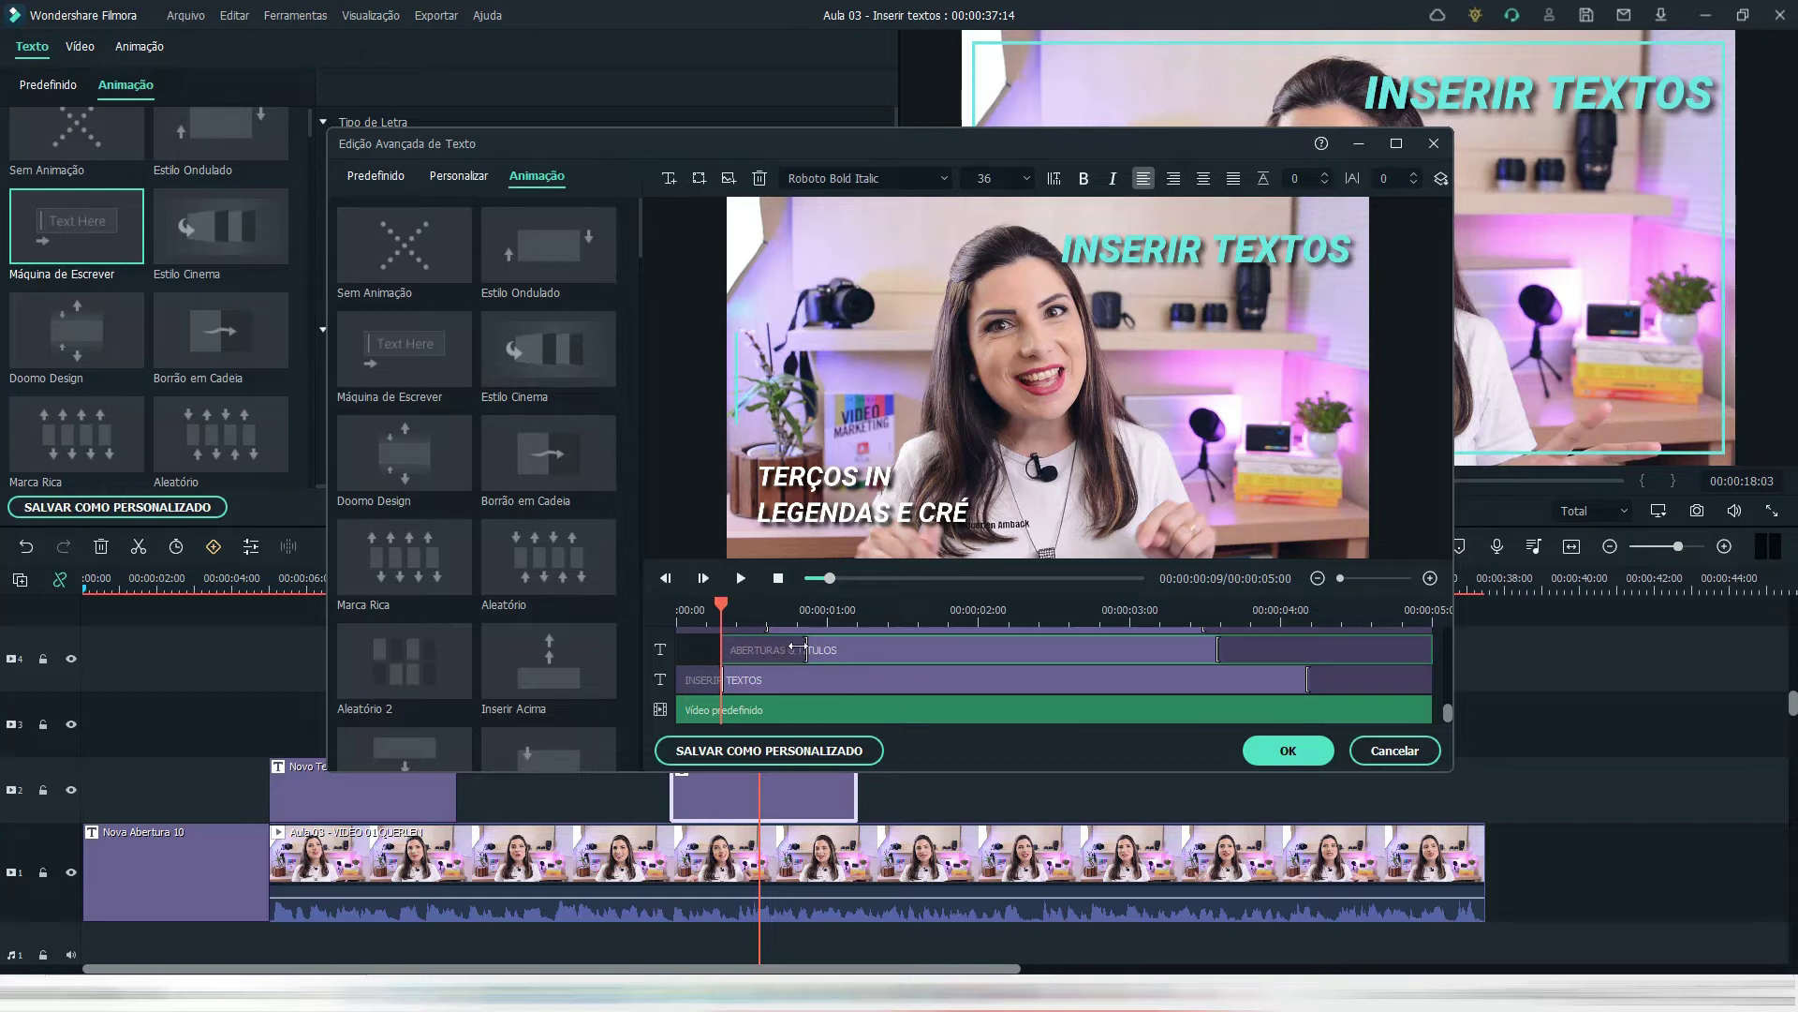
left_click_drag(797, 646, 775, 732)
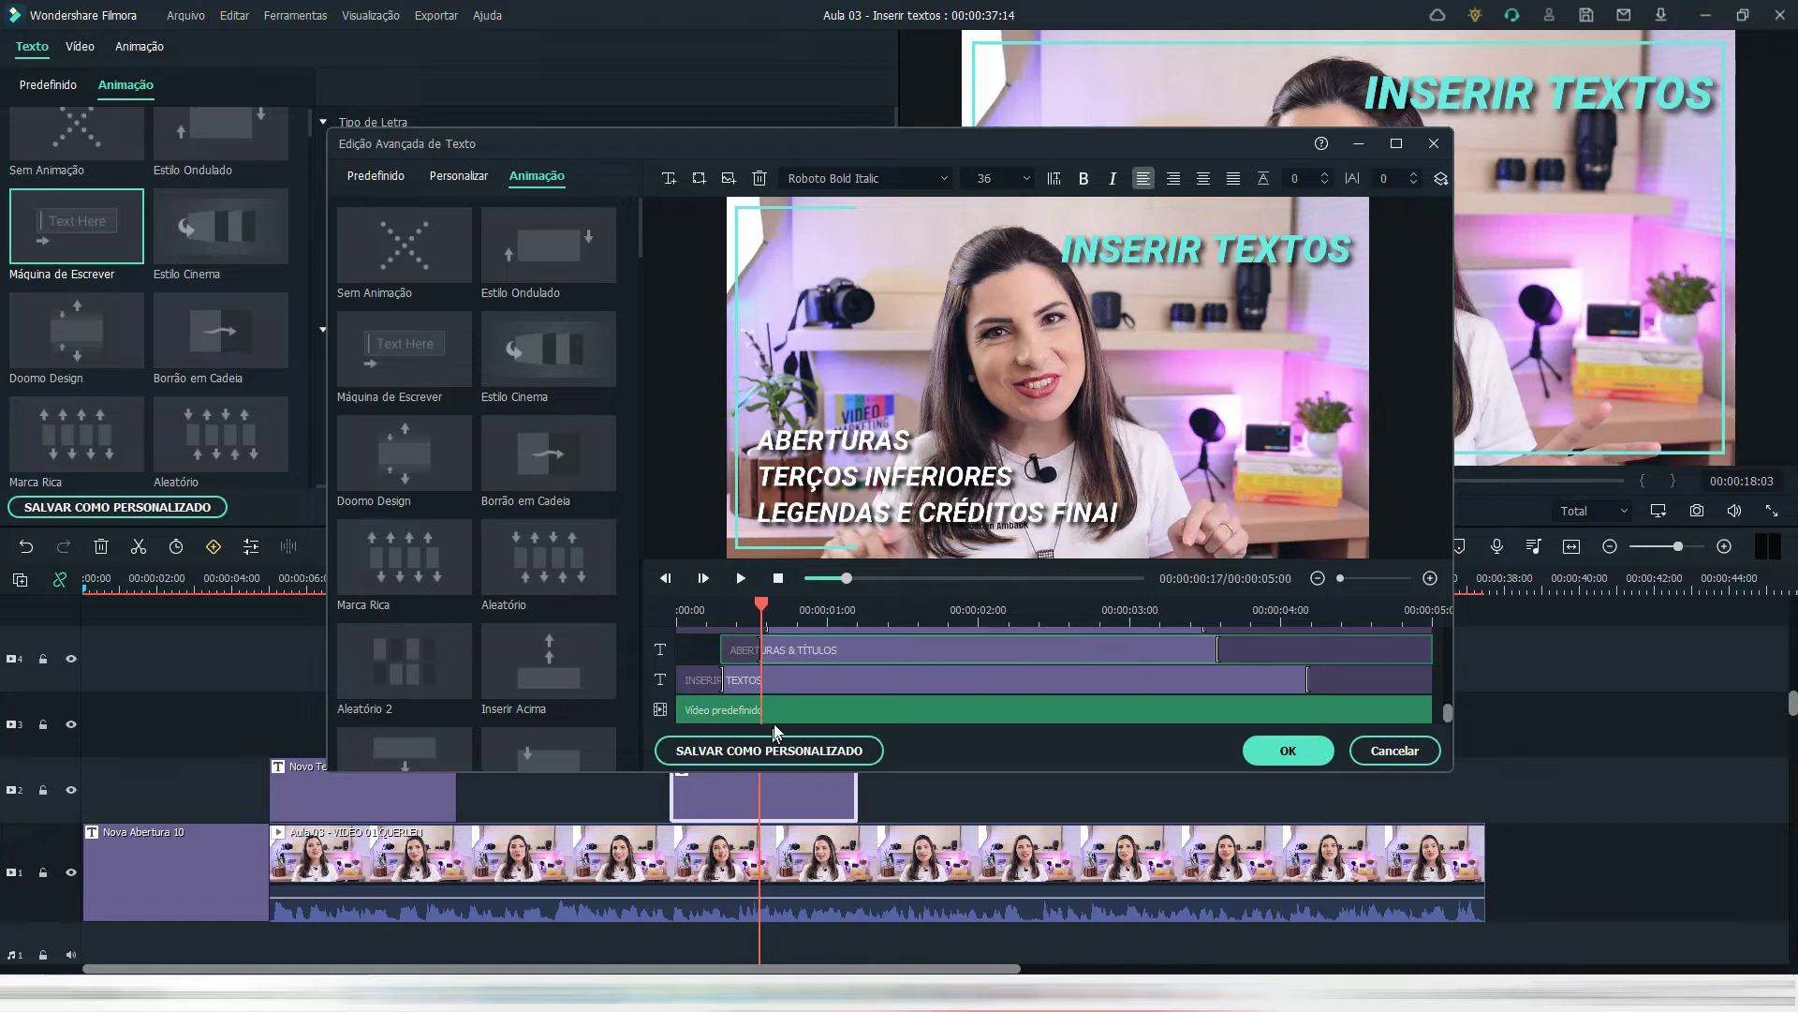
scroll(774, 689, "up", 1)
left_click(800, 639)
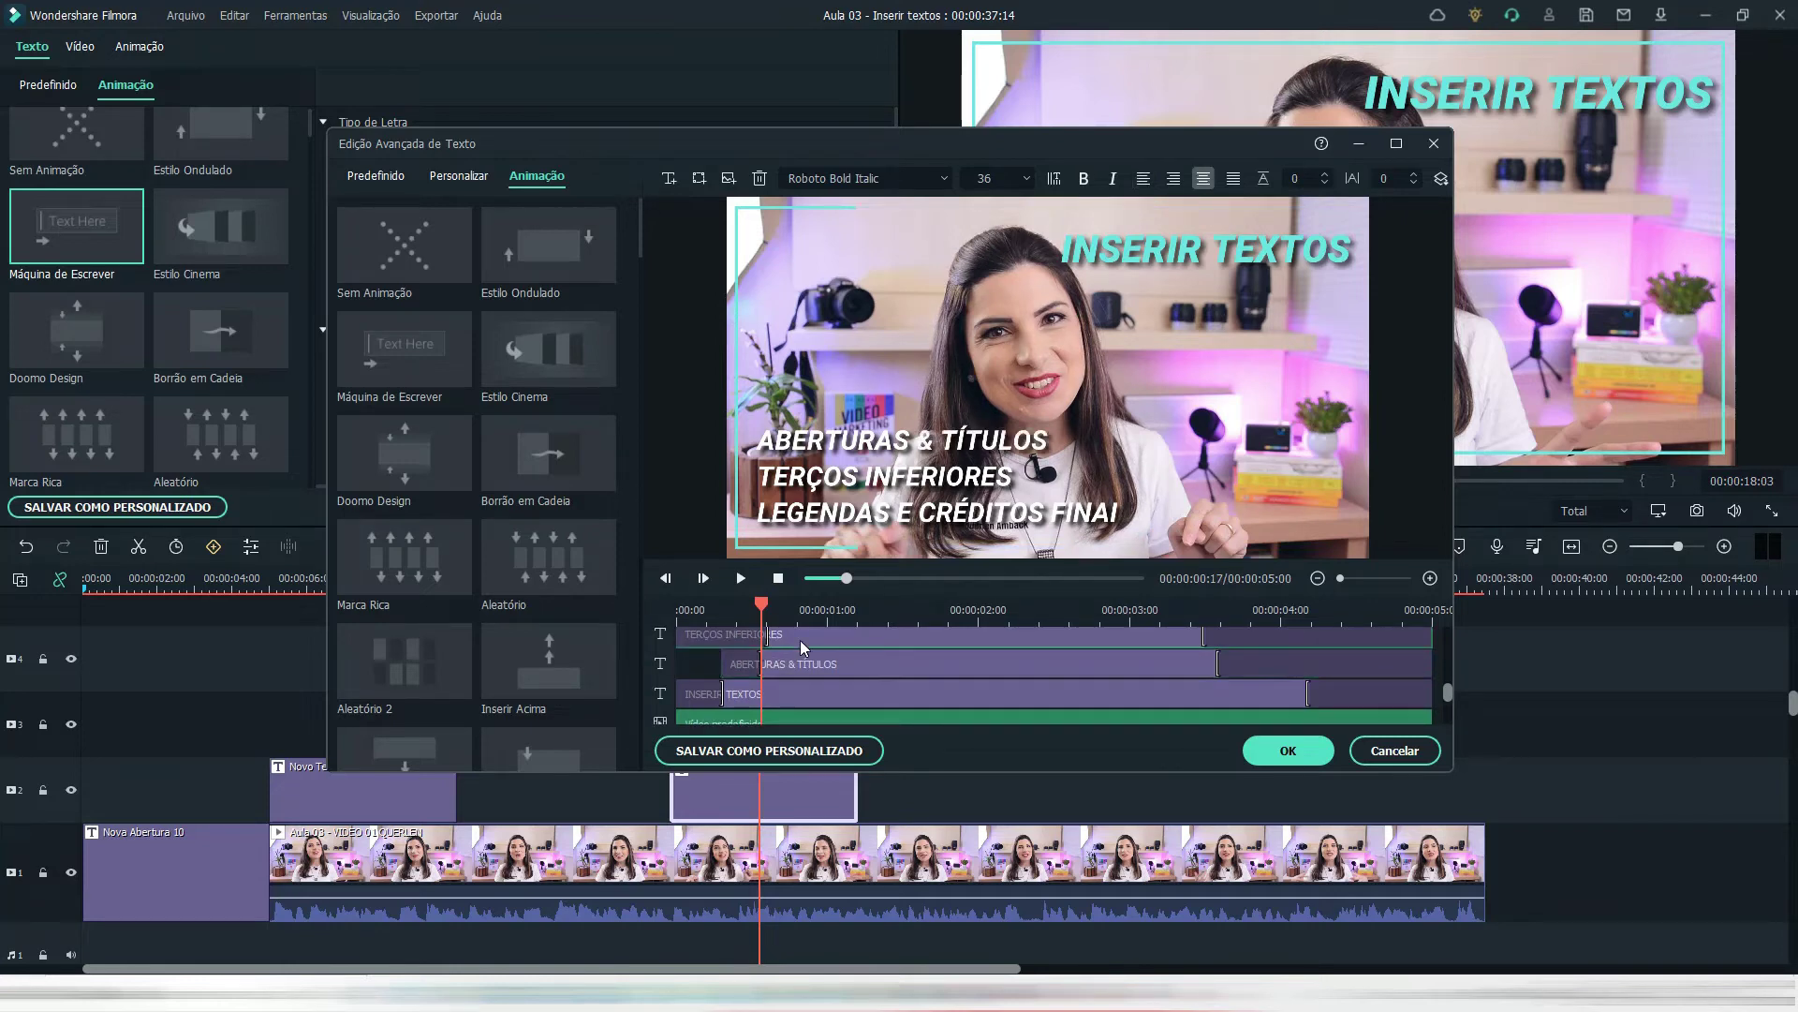
scroll(799, 638, "up", 1)
left_click(759, 663)
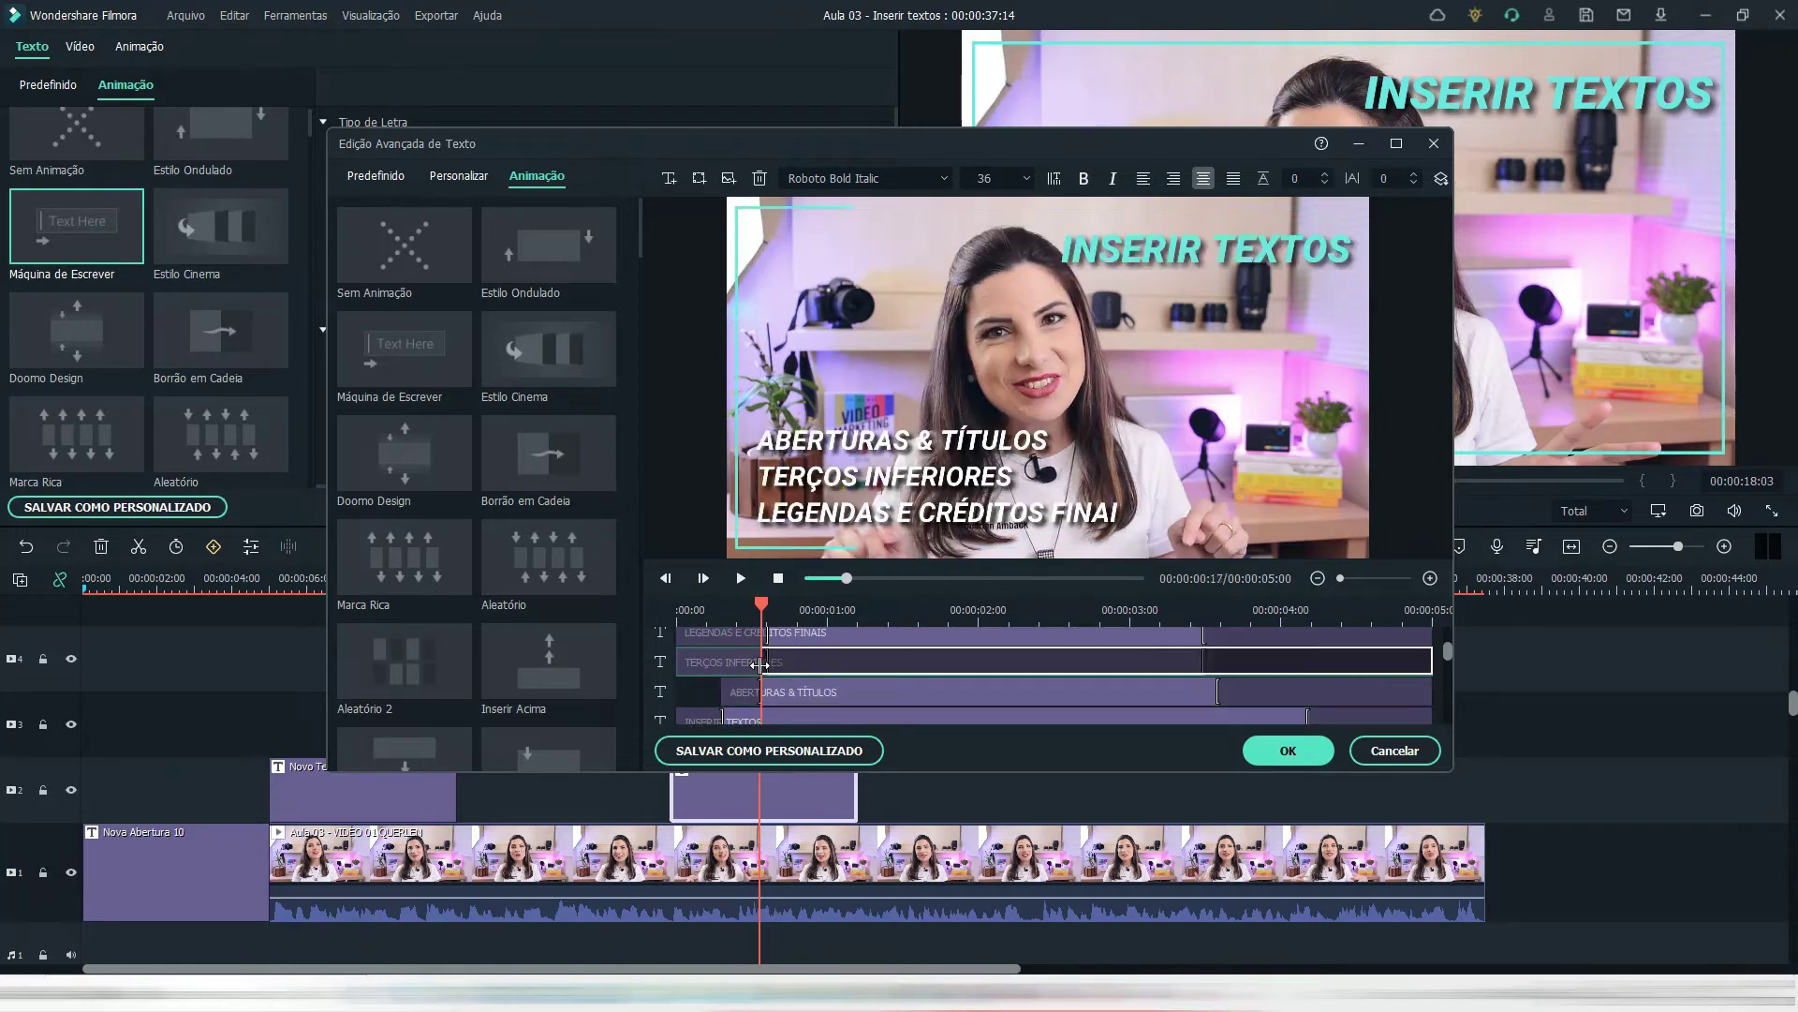
left_click_drag(760, 664, 801, 664)
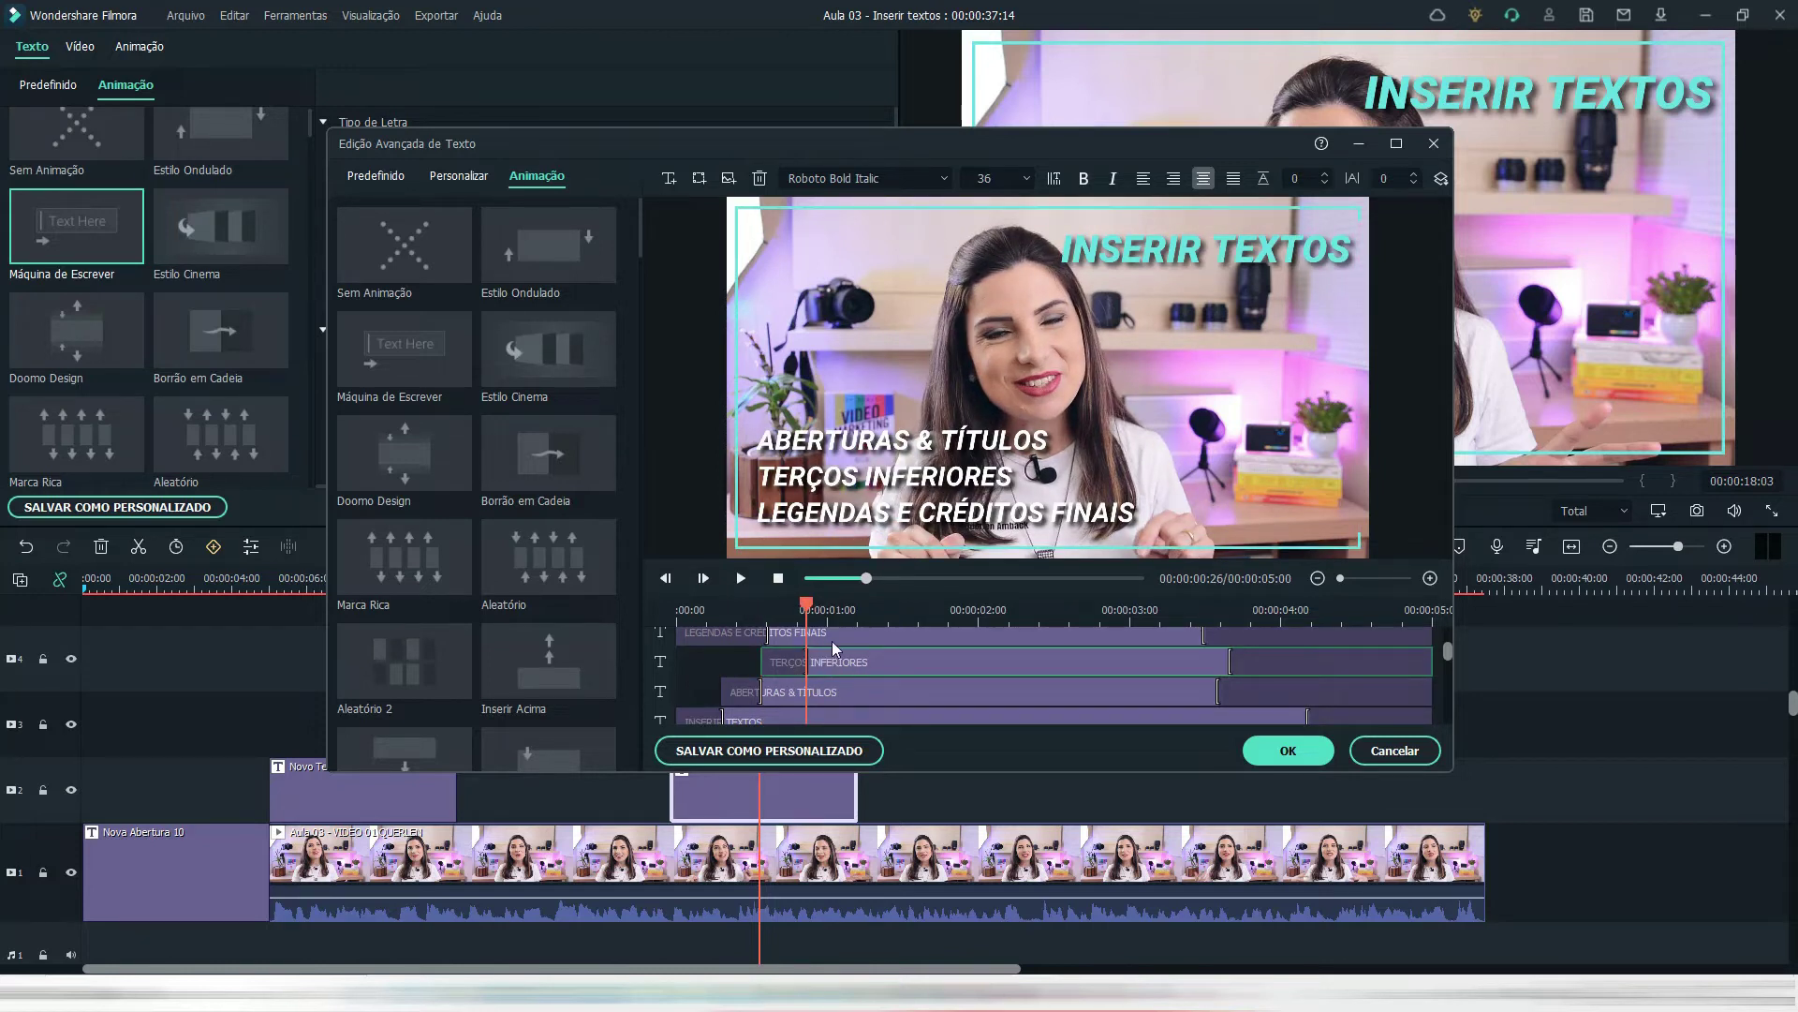
scroll(831, 638, "up", 1)
left_click(811, 644)
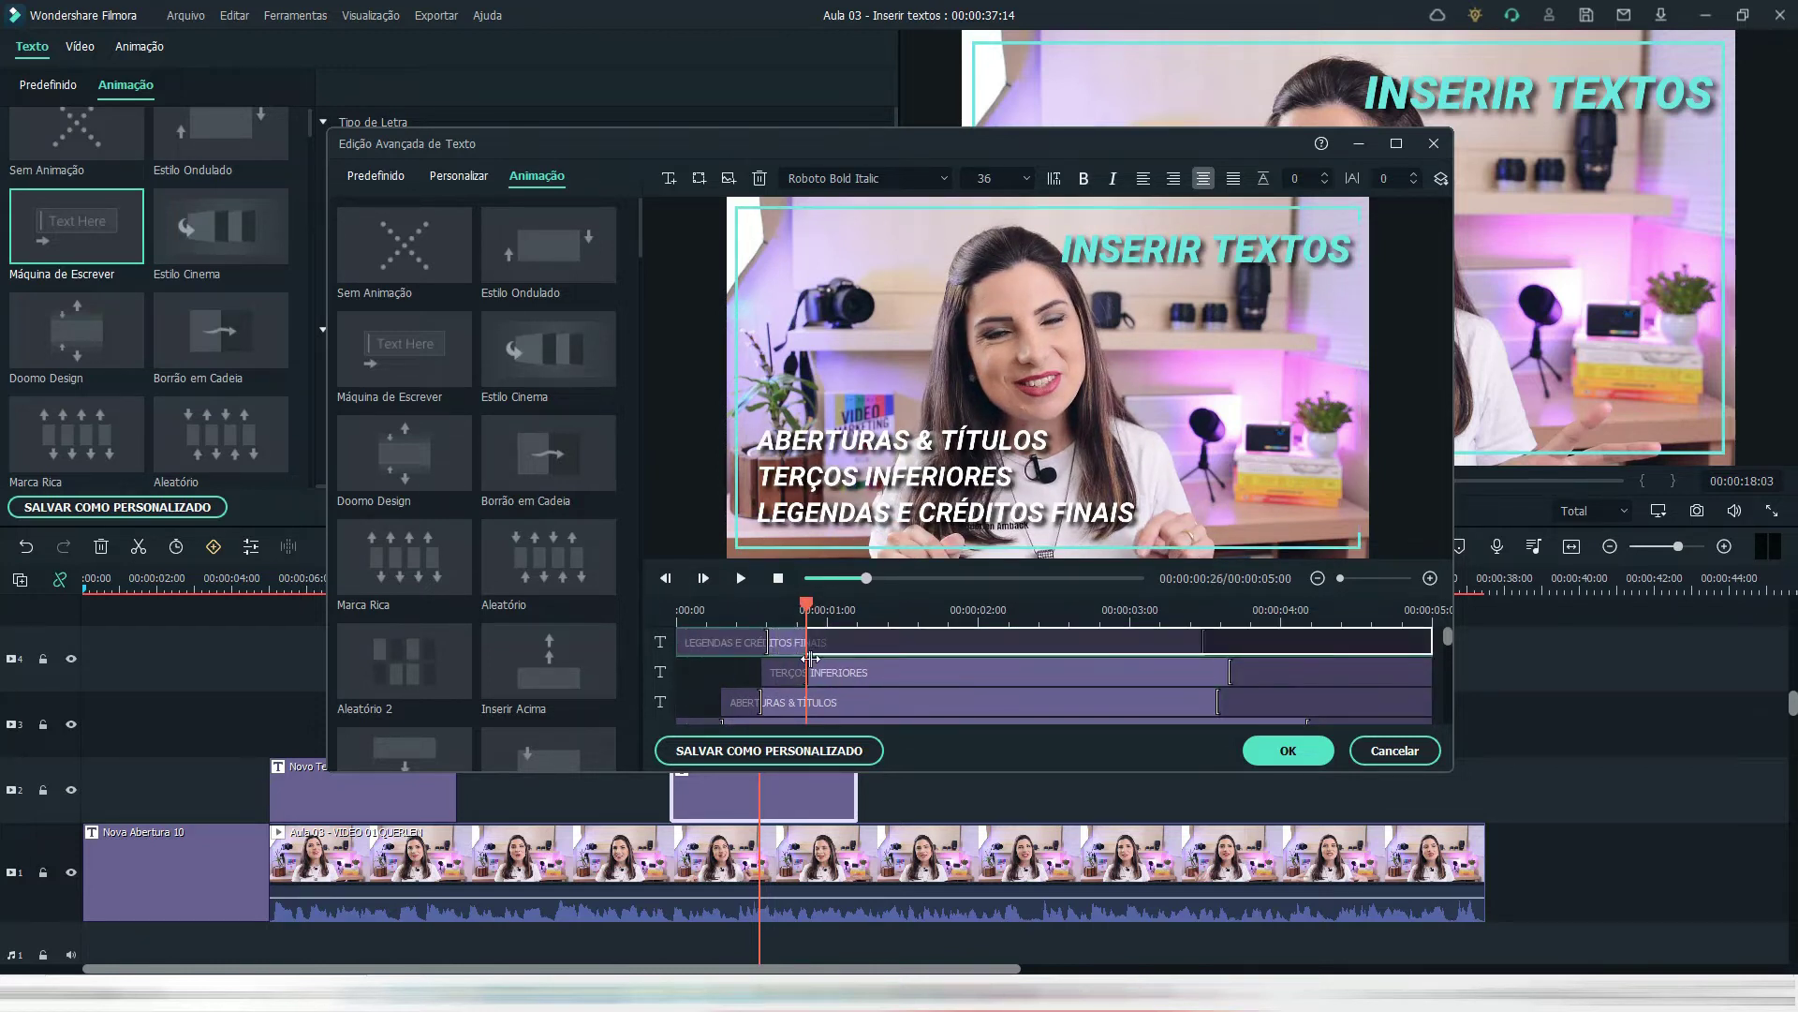
left_click_drag(811, 659, 841, 644)
- Stretch the ABERTURAS, TERÇOS INFERIORES and LEGENDAS clips so all three lines end together
scroll(859, 695, "down", 1)
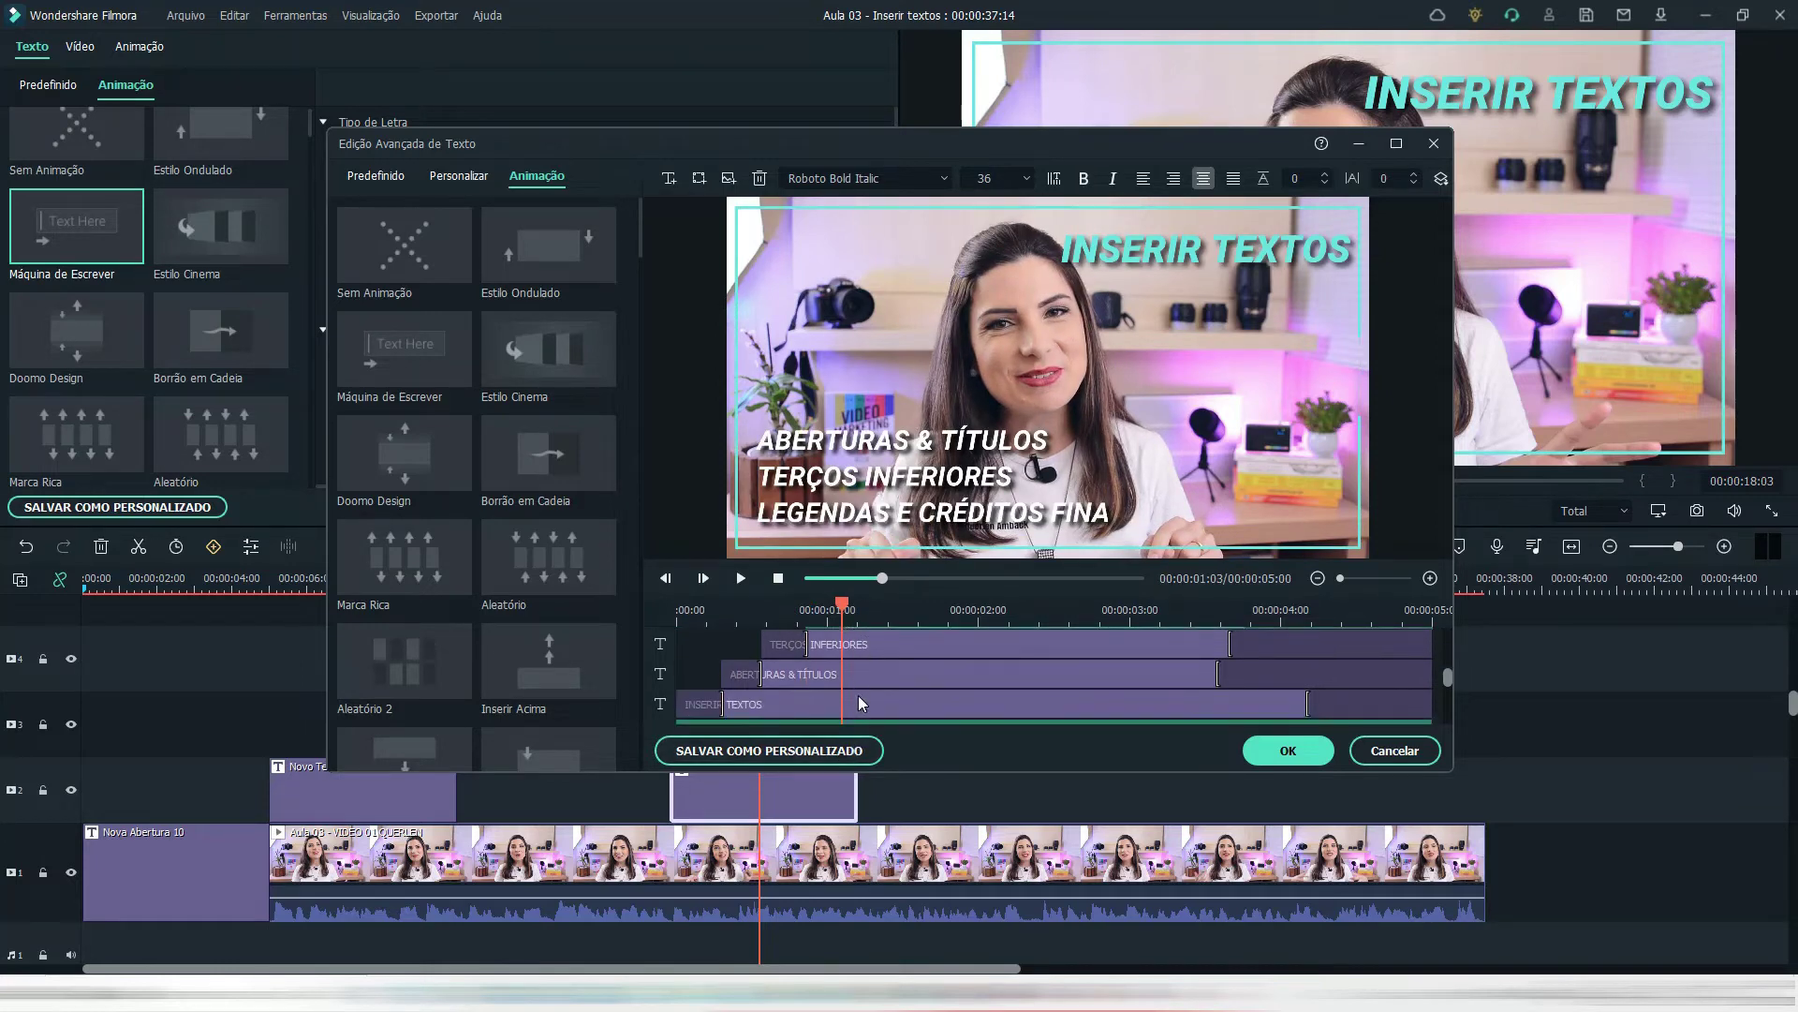
scroll(1363, 675, "up", 1)
scroll(1319, 650, "down", 2)
left_click(1368, 686)
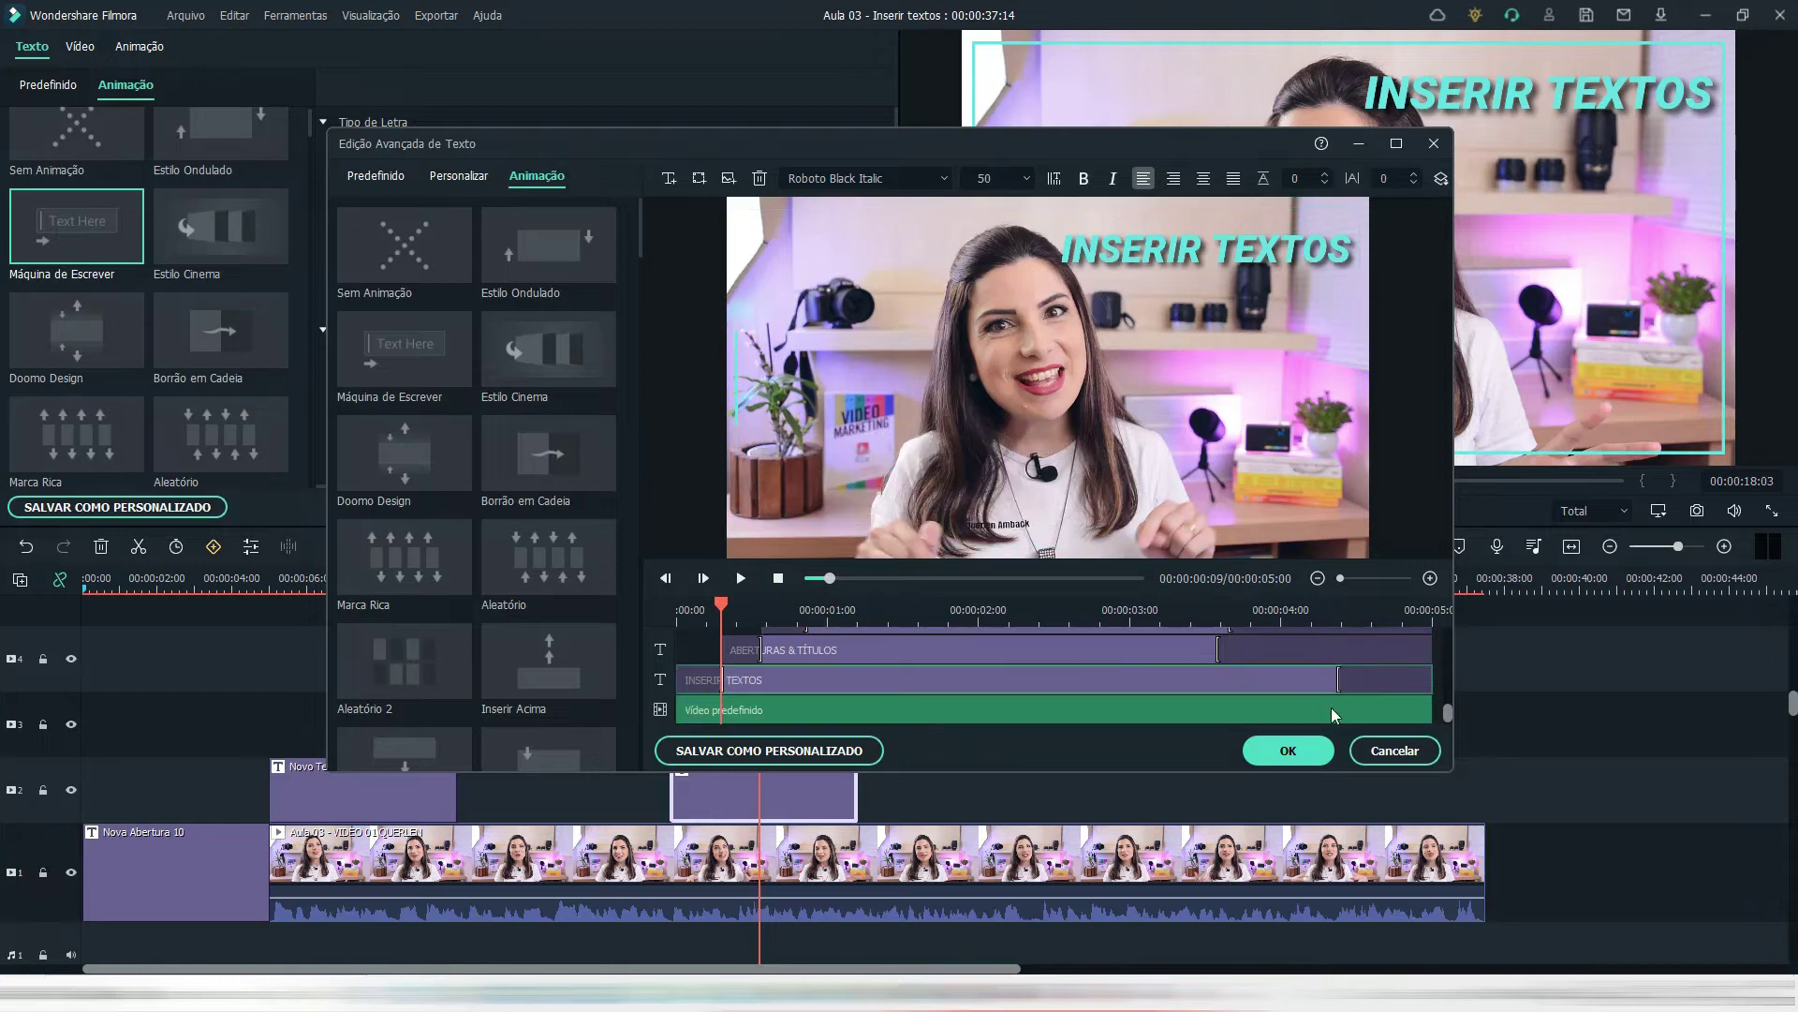
scroll(1211, 706, "up", 1)
left_click(1311, 676)
left_click_drag(1340, 677, 1339, 676)
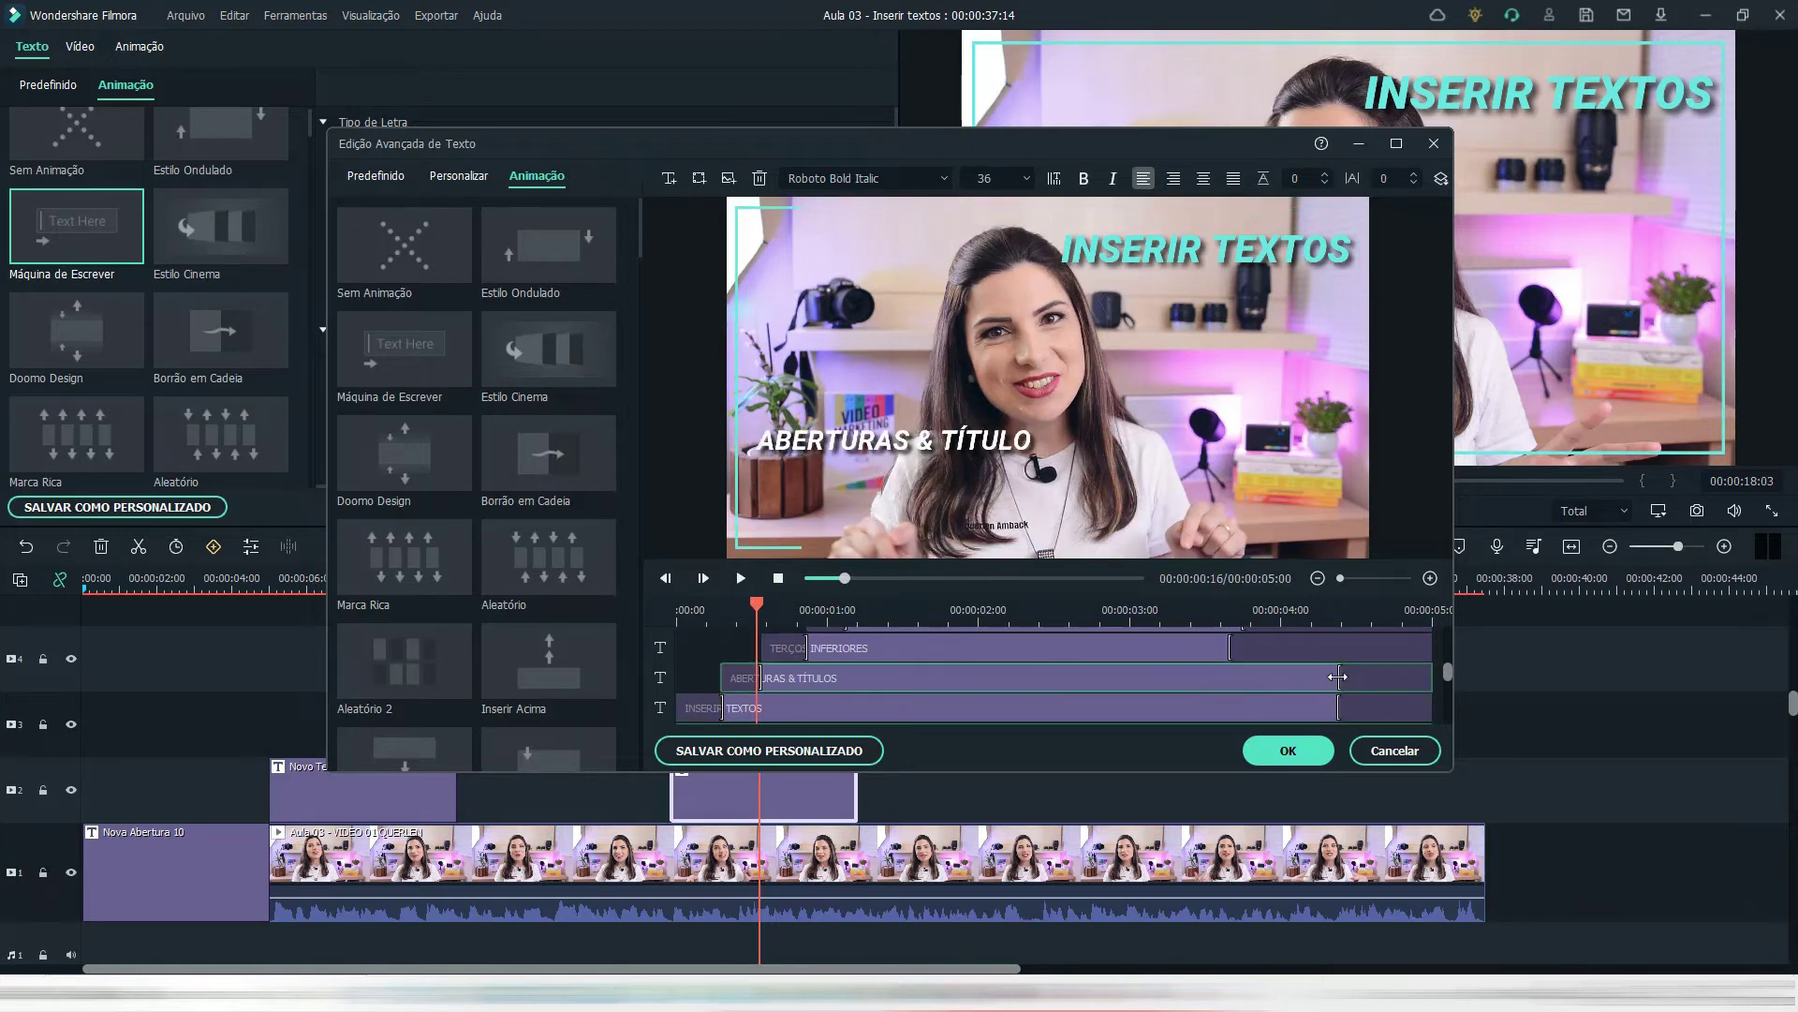
left_click_drag(1230, 647, 1339, 654)
scroll(1311, 672, "up", 1)
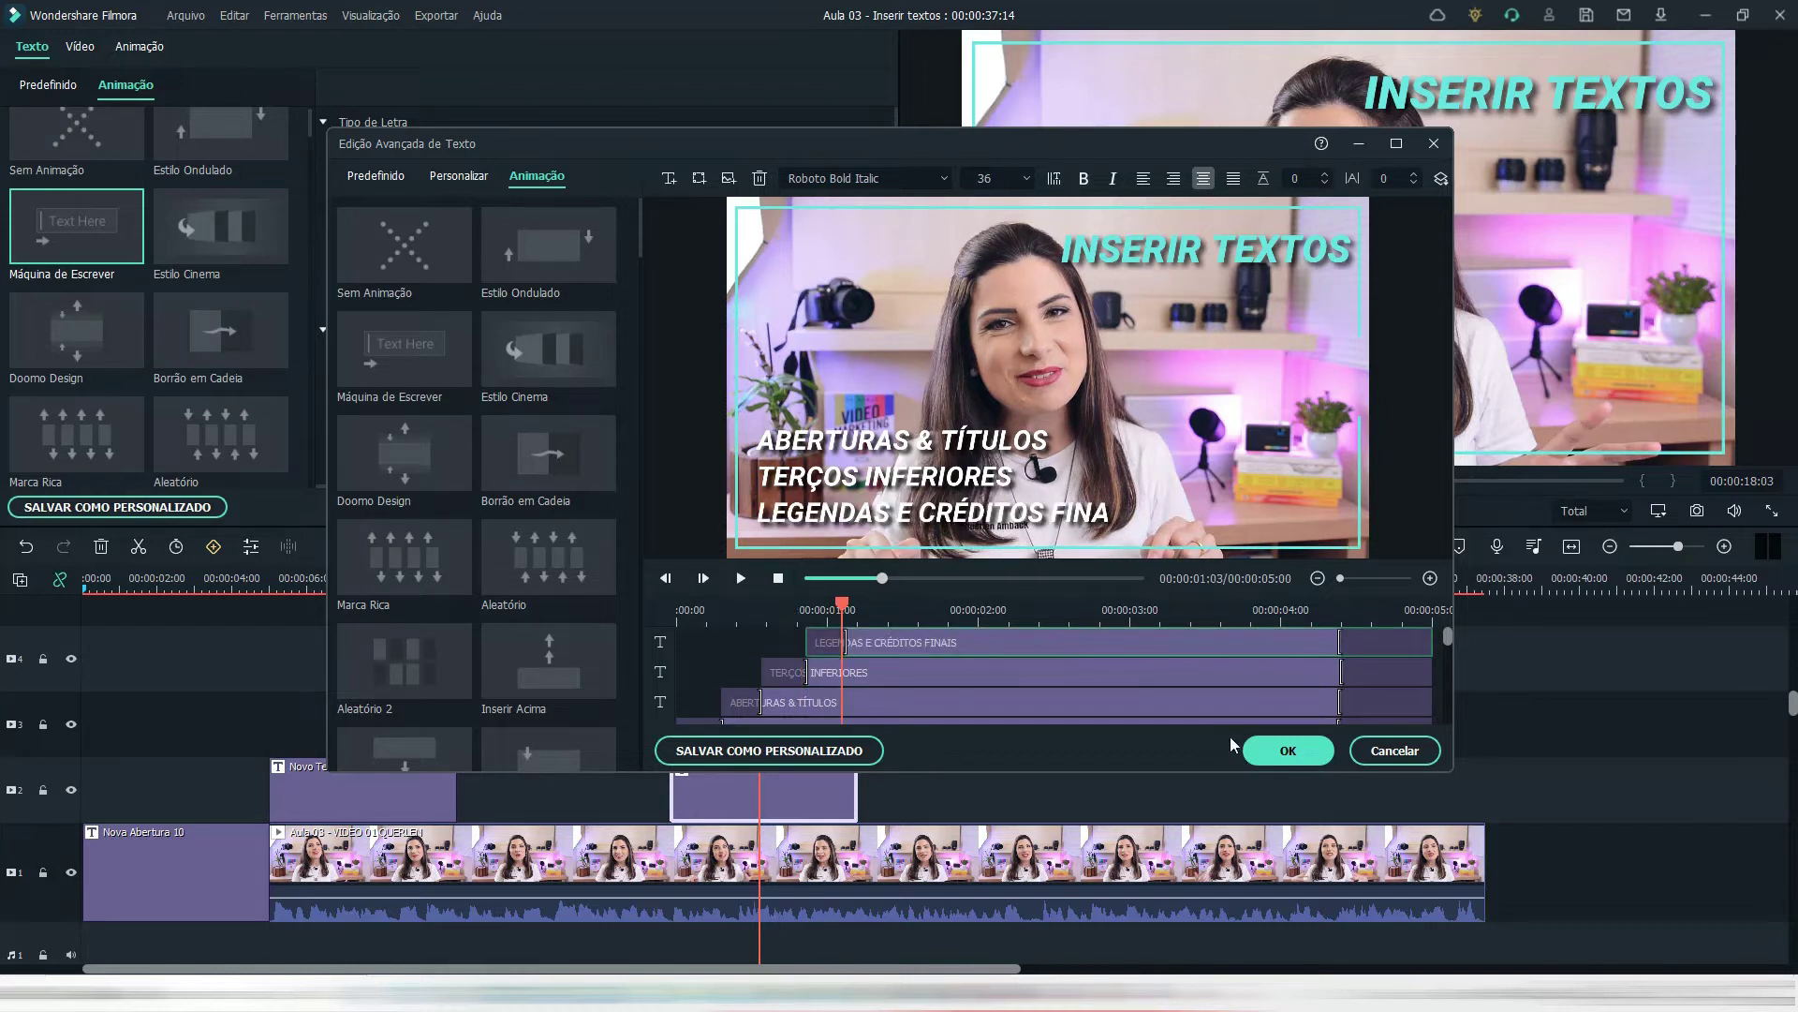
left_click(1206, 637)
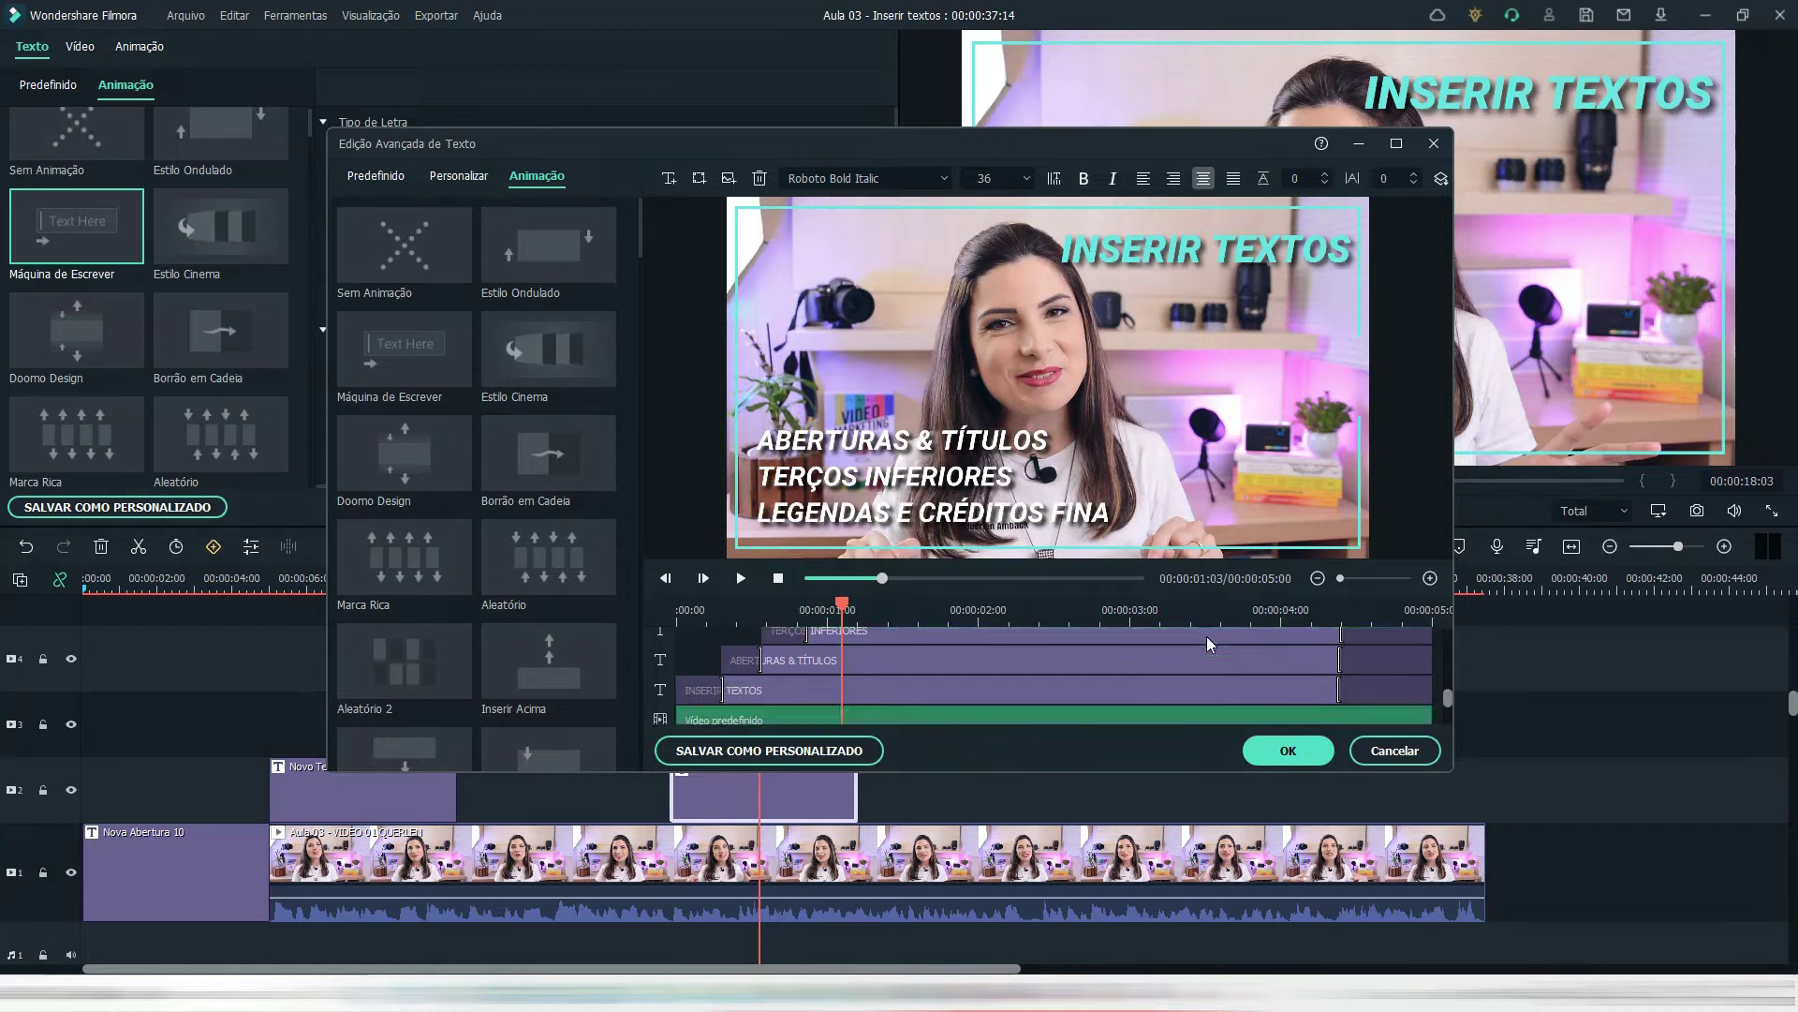
- Replay the title preview from the start to check timing, then apply the edits
left_click(777, 578)
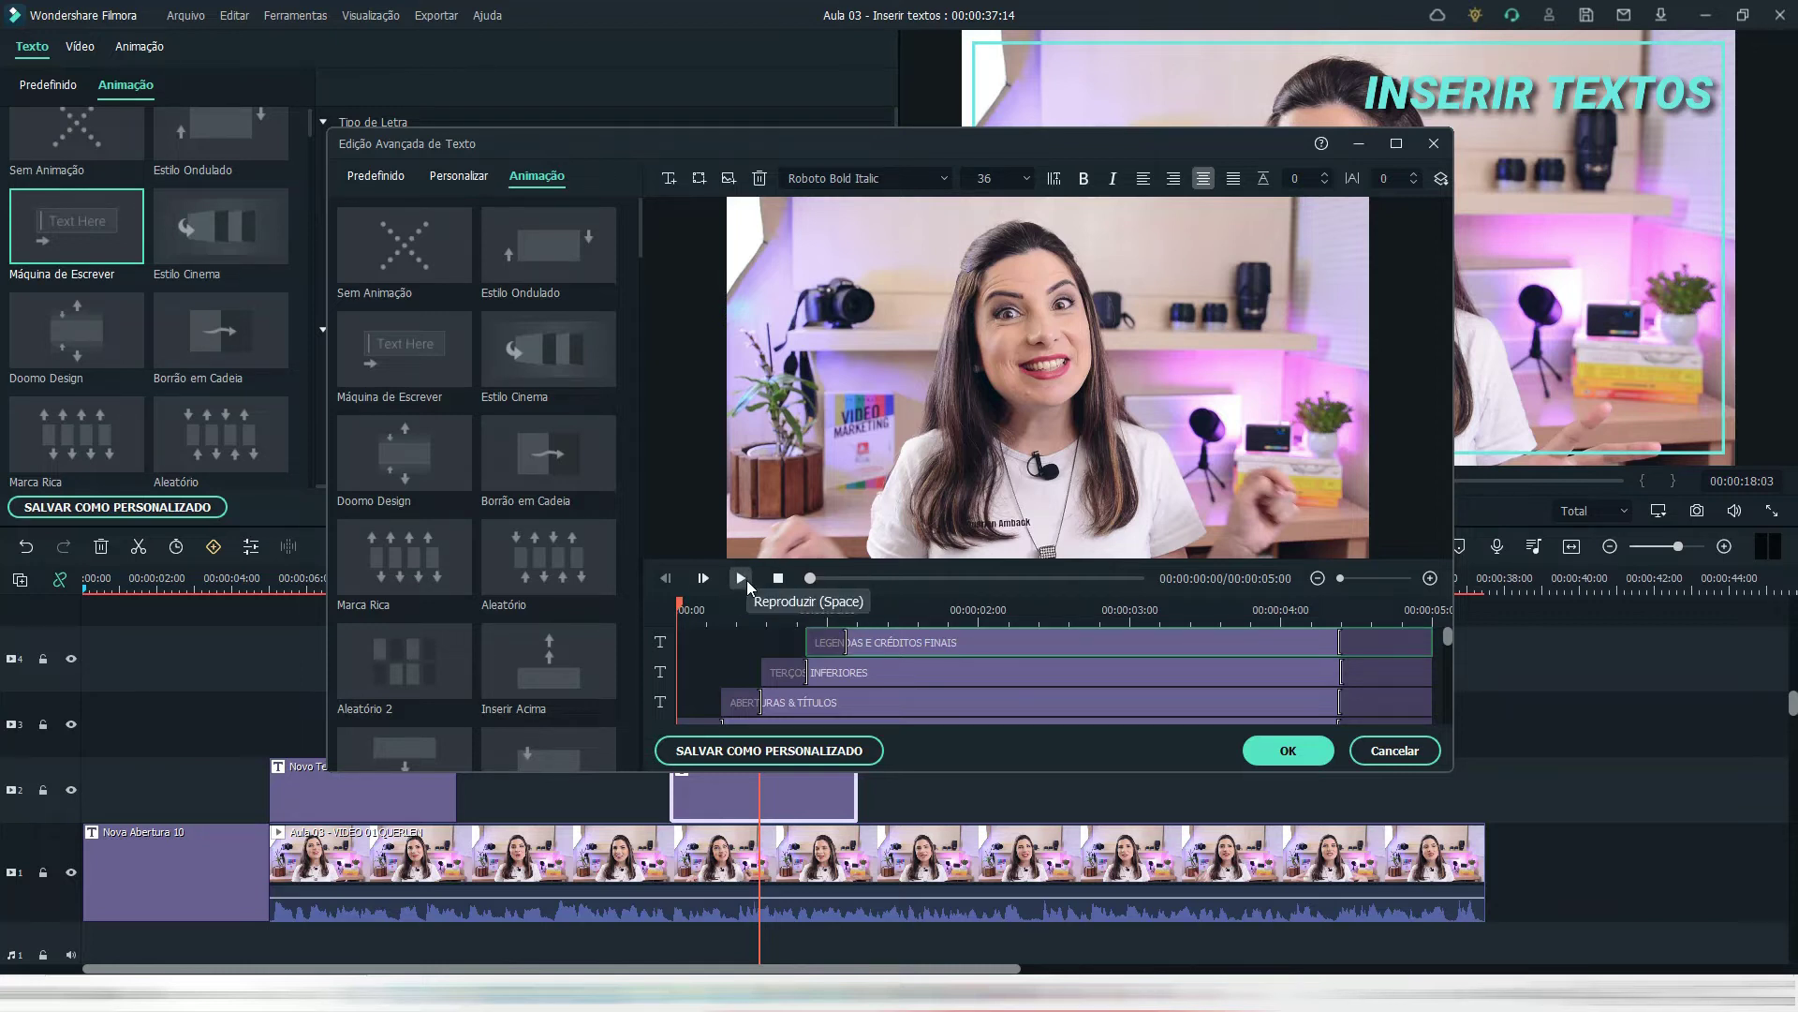
left_click(749, 578)
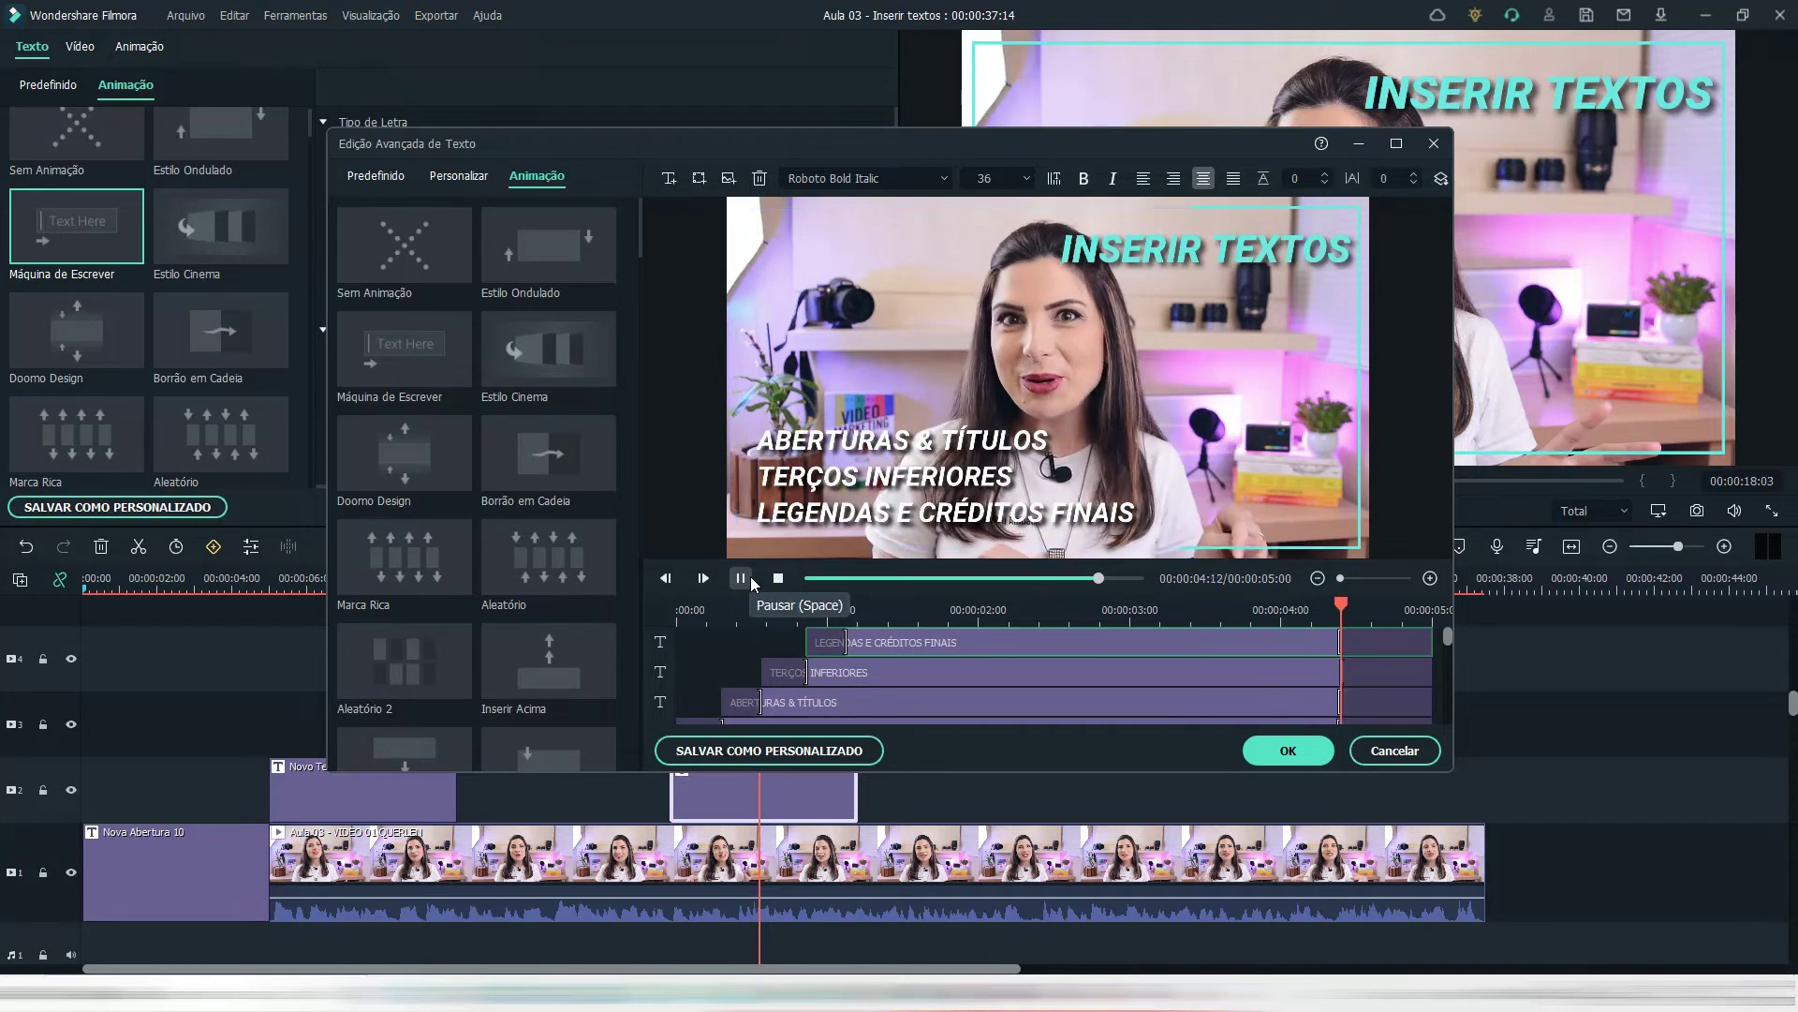
scroll(811, 645, "down", 1)
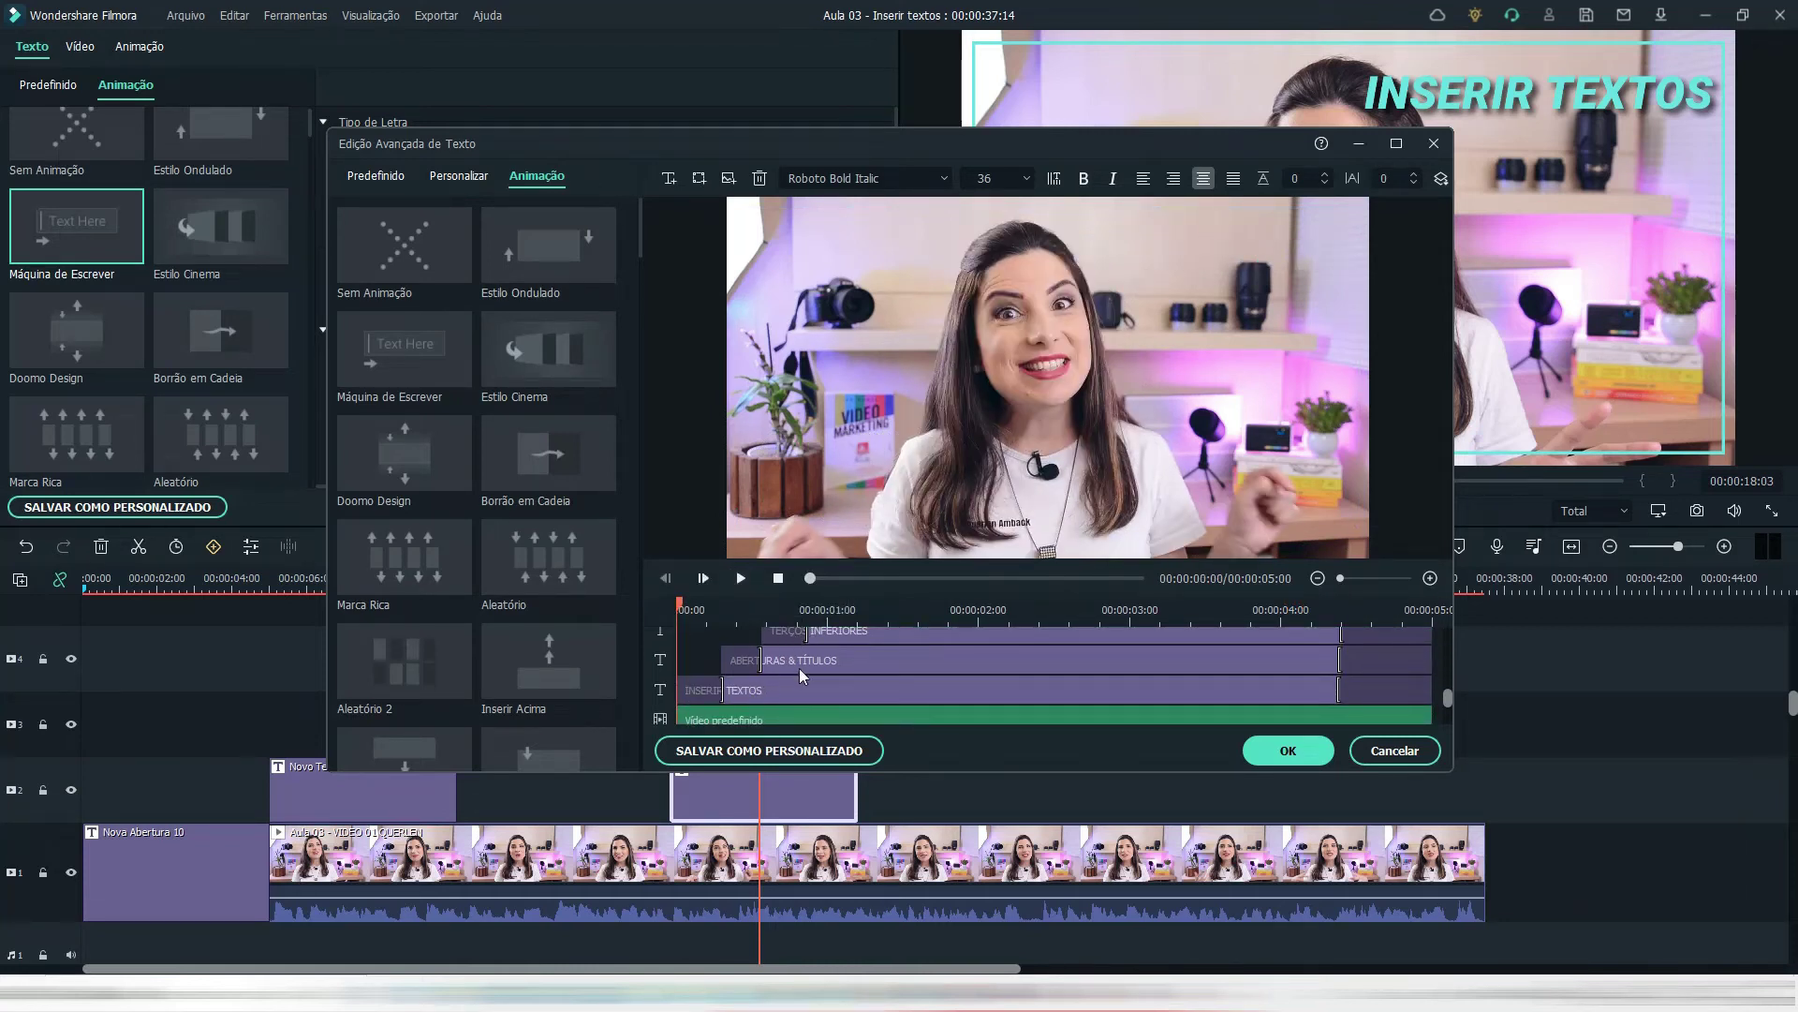
scroll(834, 659, "up", 1)
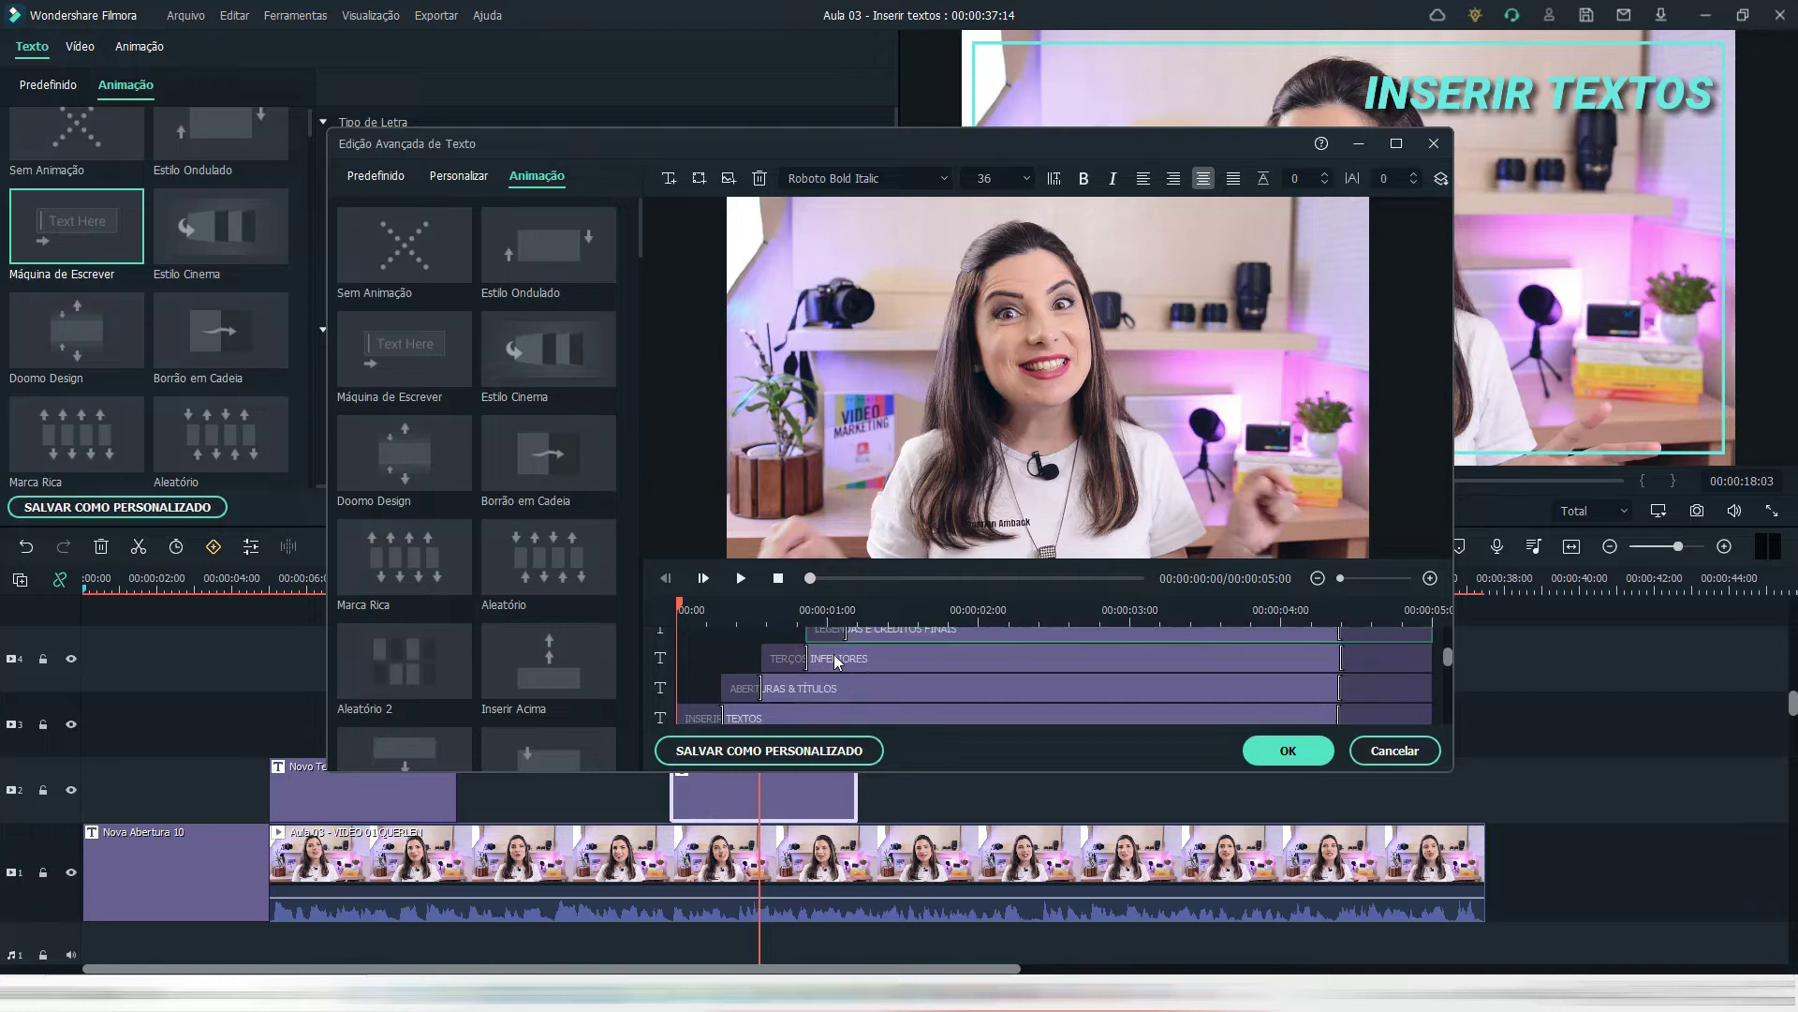
scroll(853, 656, "up", 1)
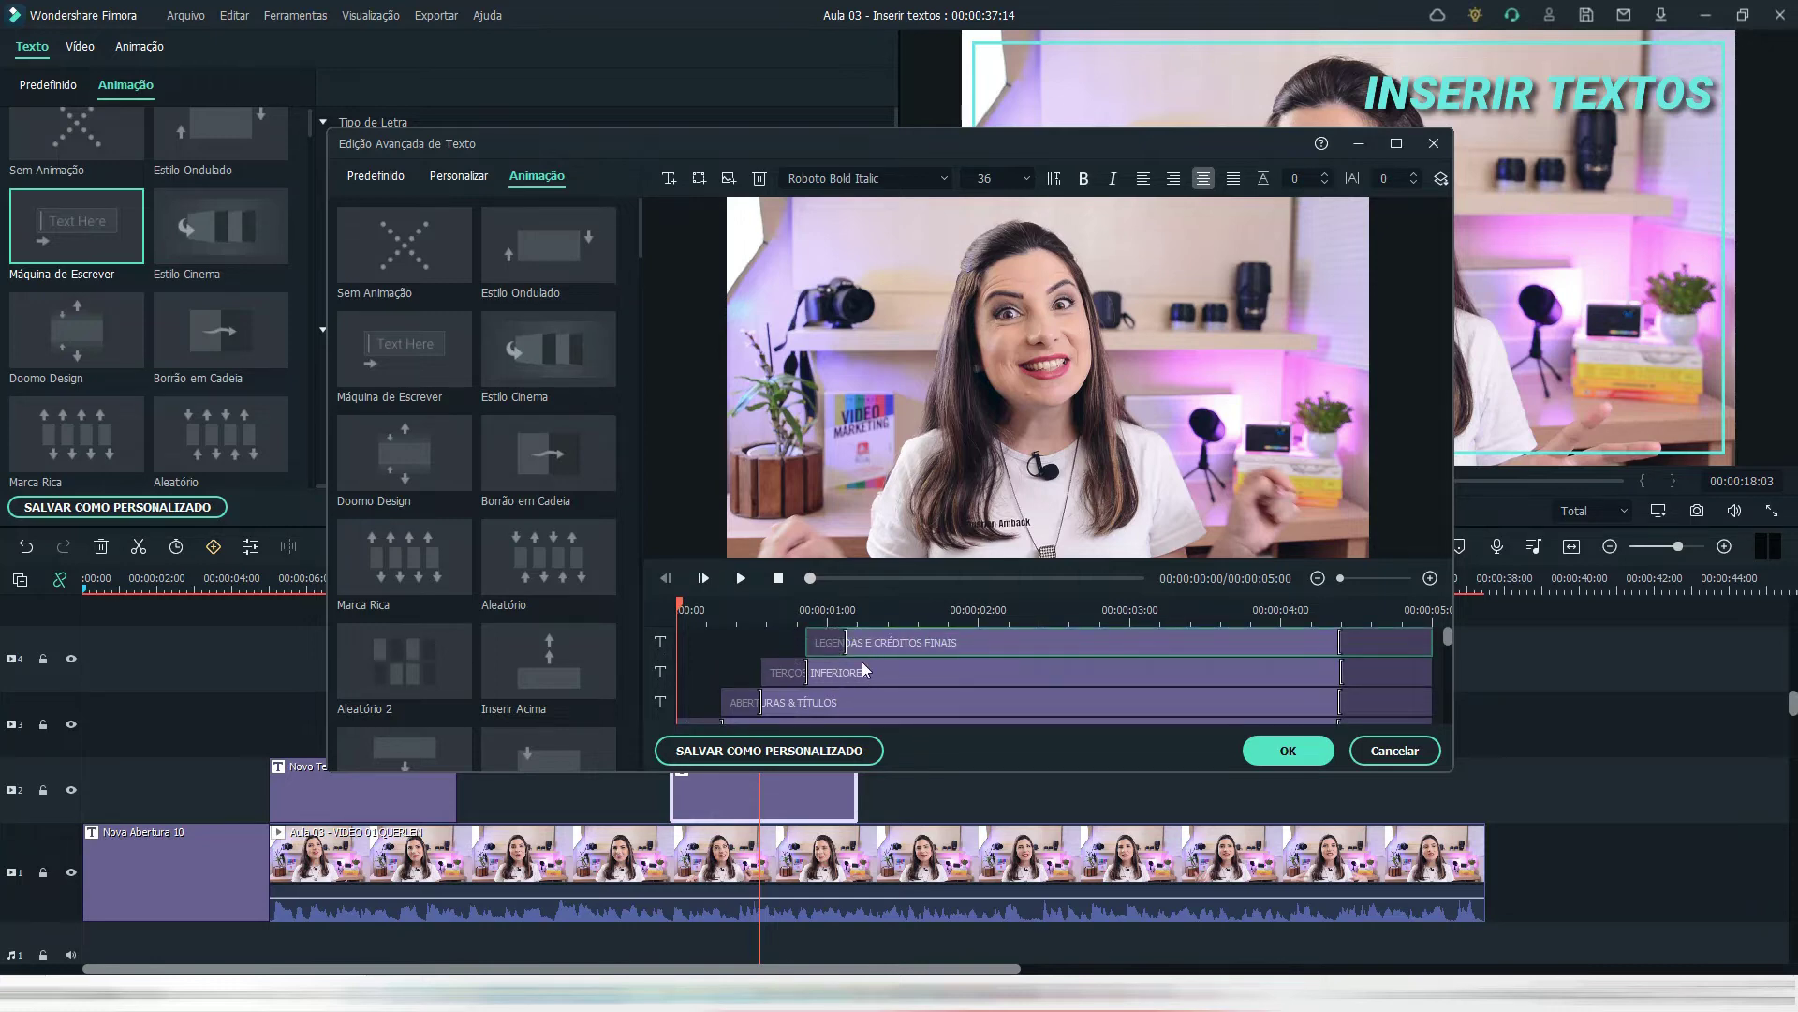
left_click(1288, 750)
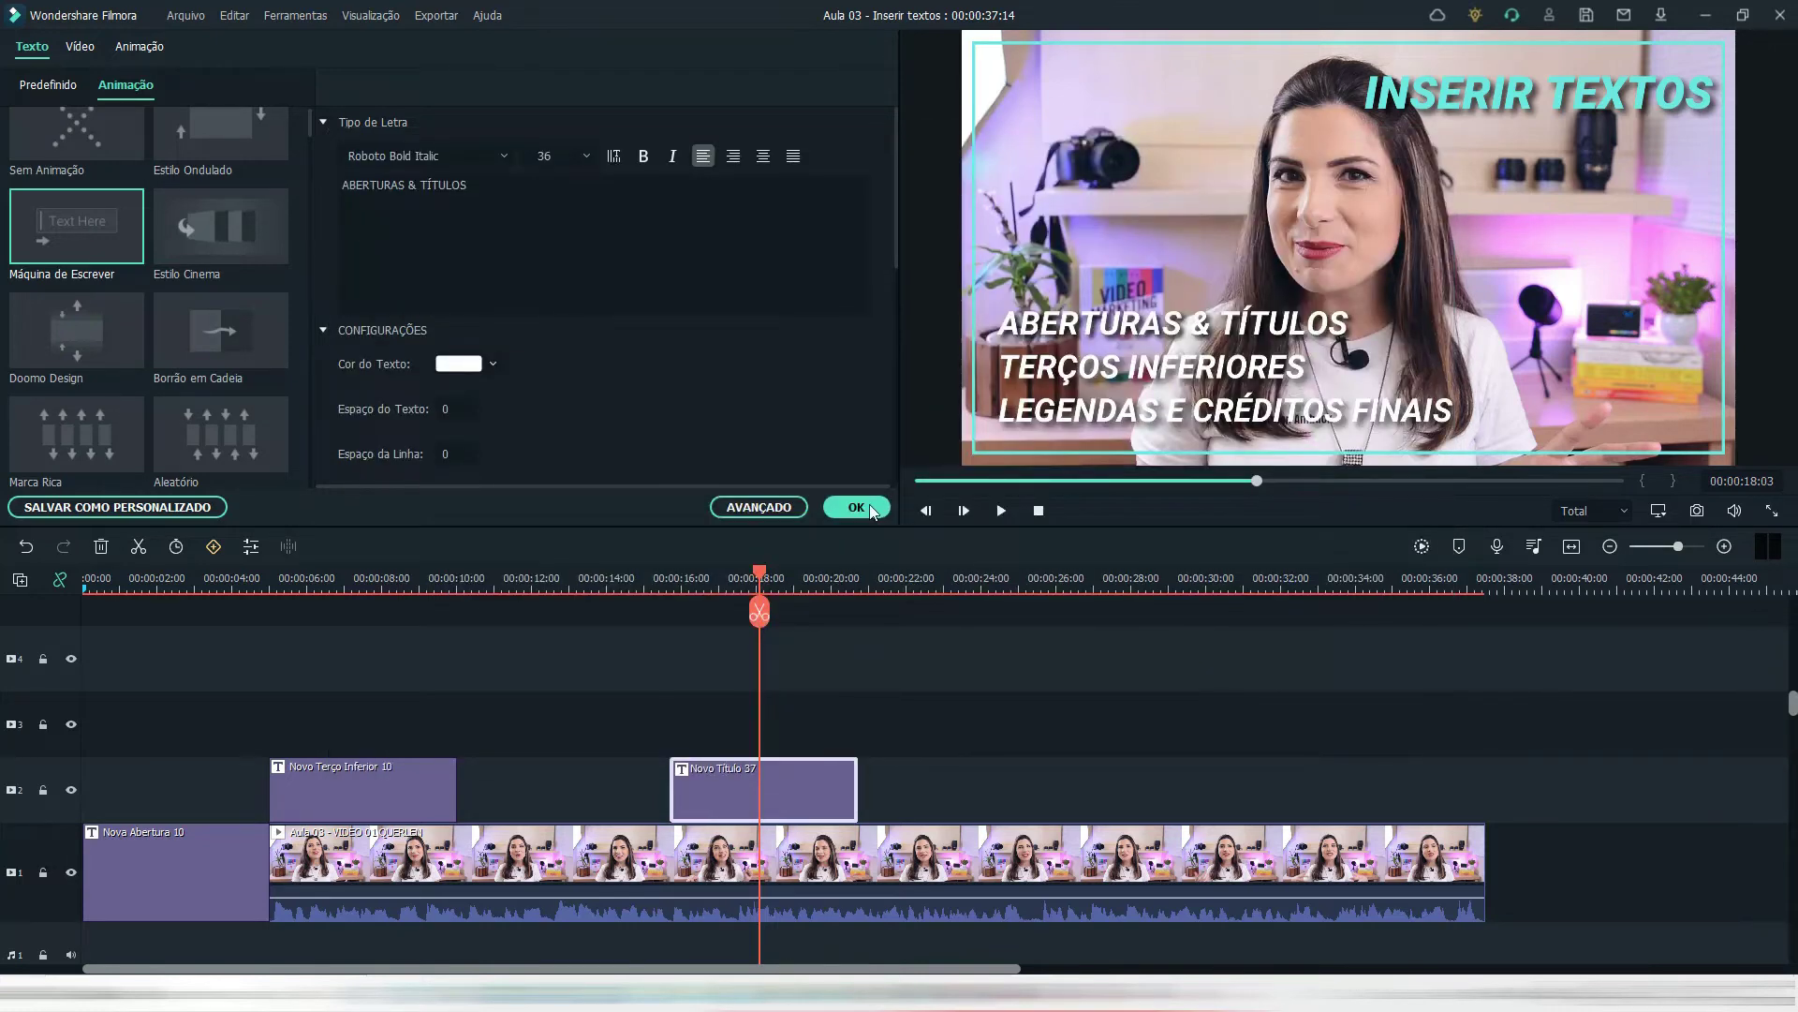
- Play the video from about 15 seconds to review the retimed title
left_click(988, 717)
left_click(663, 578)
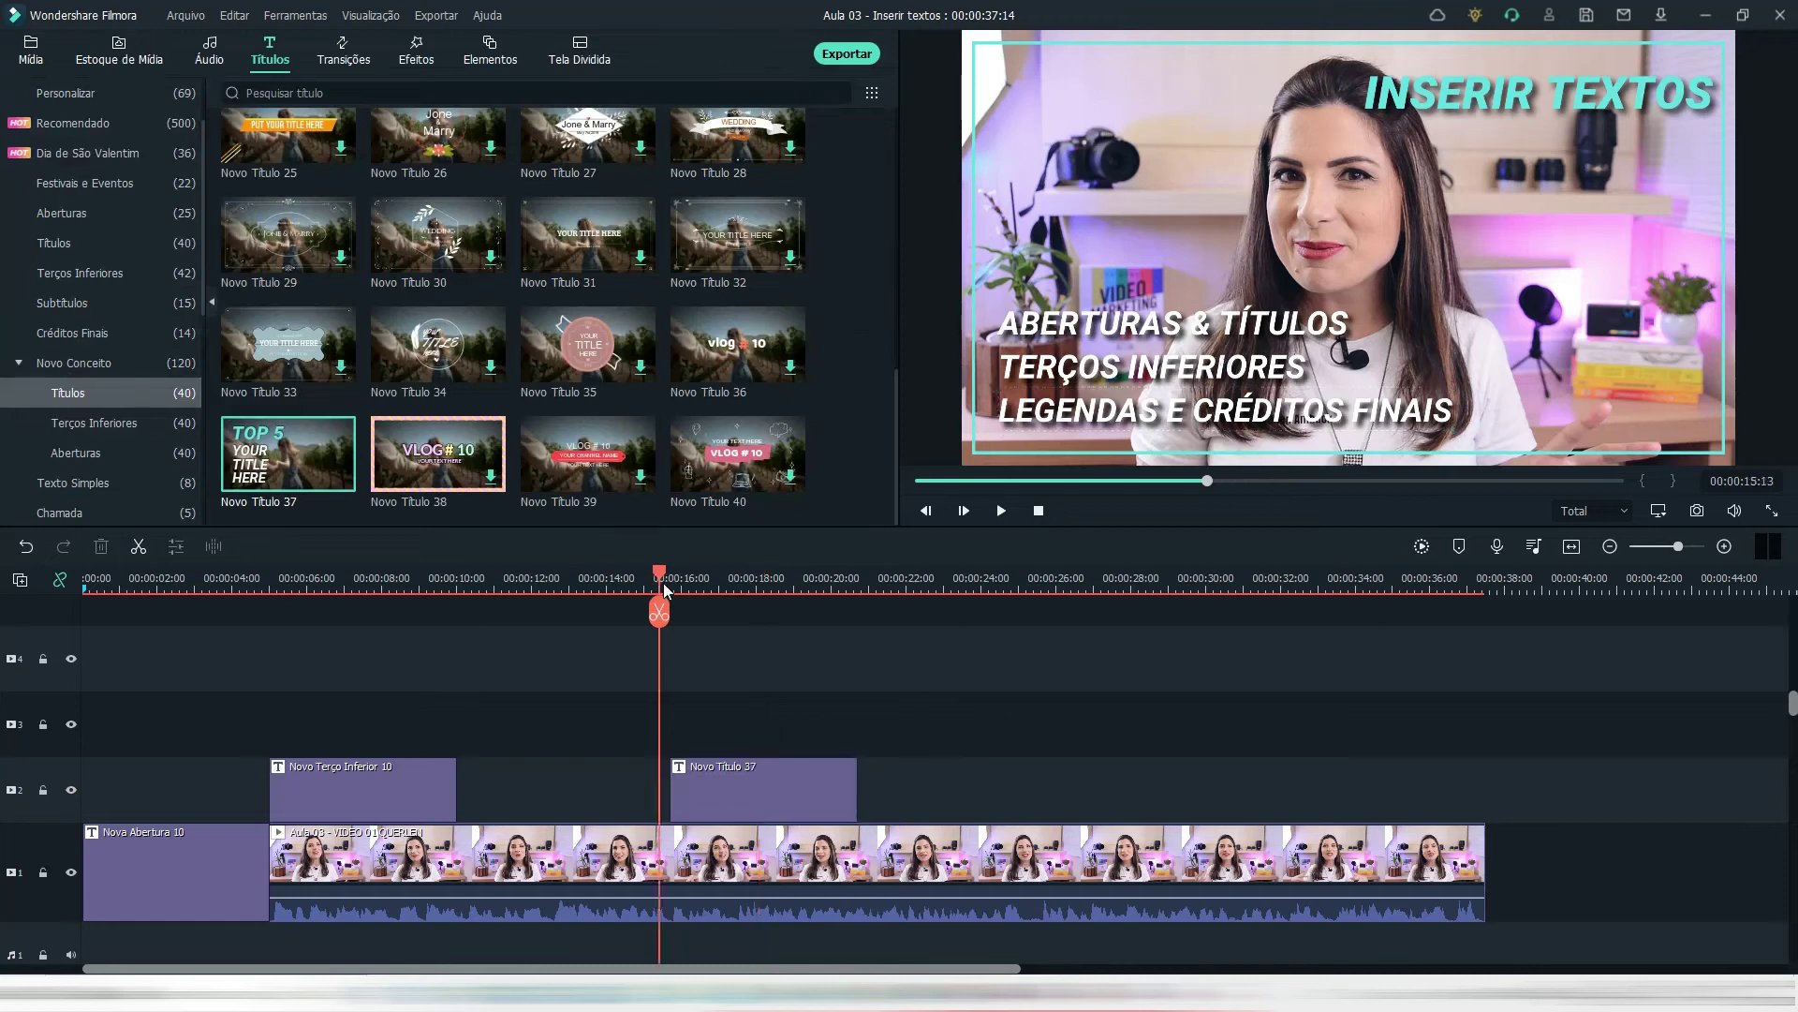
key("space")
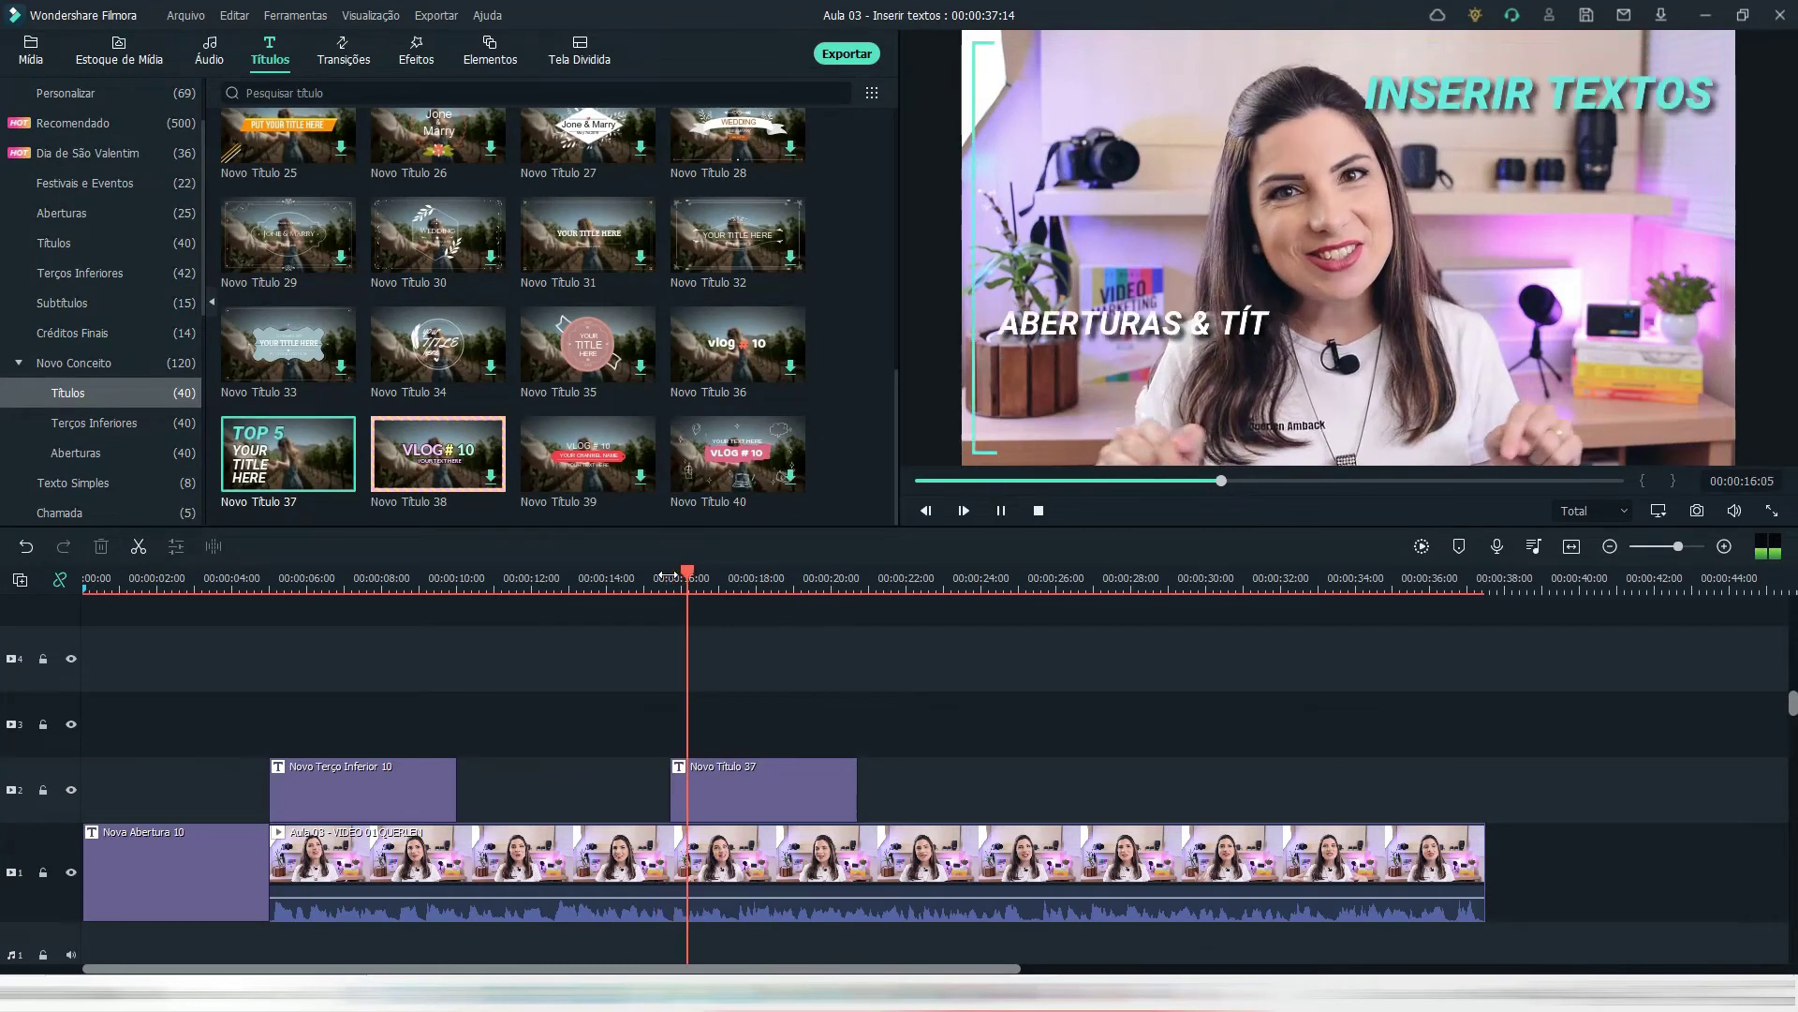
left_click(864, 578)
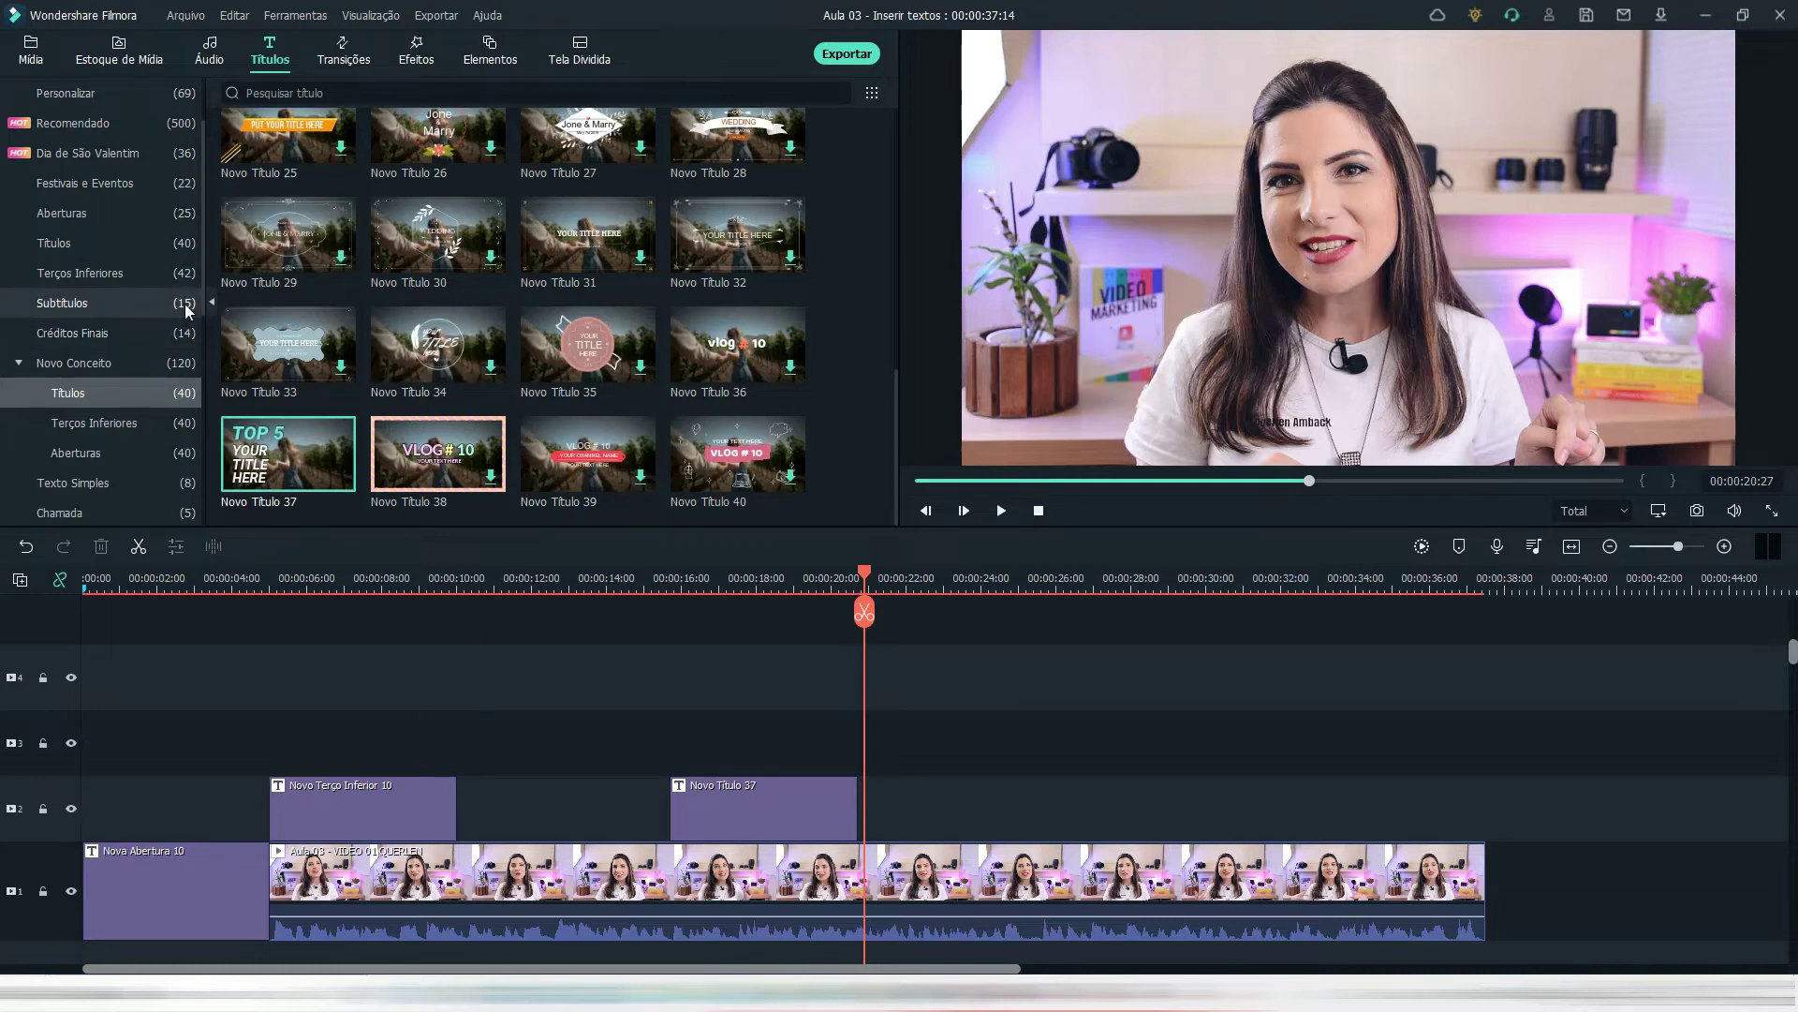
- Show the 15 Subtítulos templates, such as Subtitle 2 and Subtitle 6, in the Títulos library
left_click(139, 298)
scroll(516, 246, "up", 1)
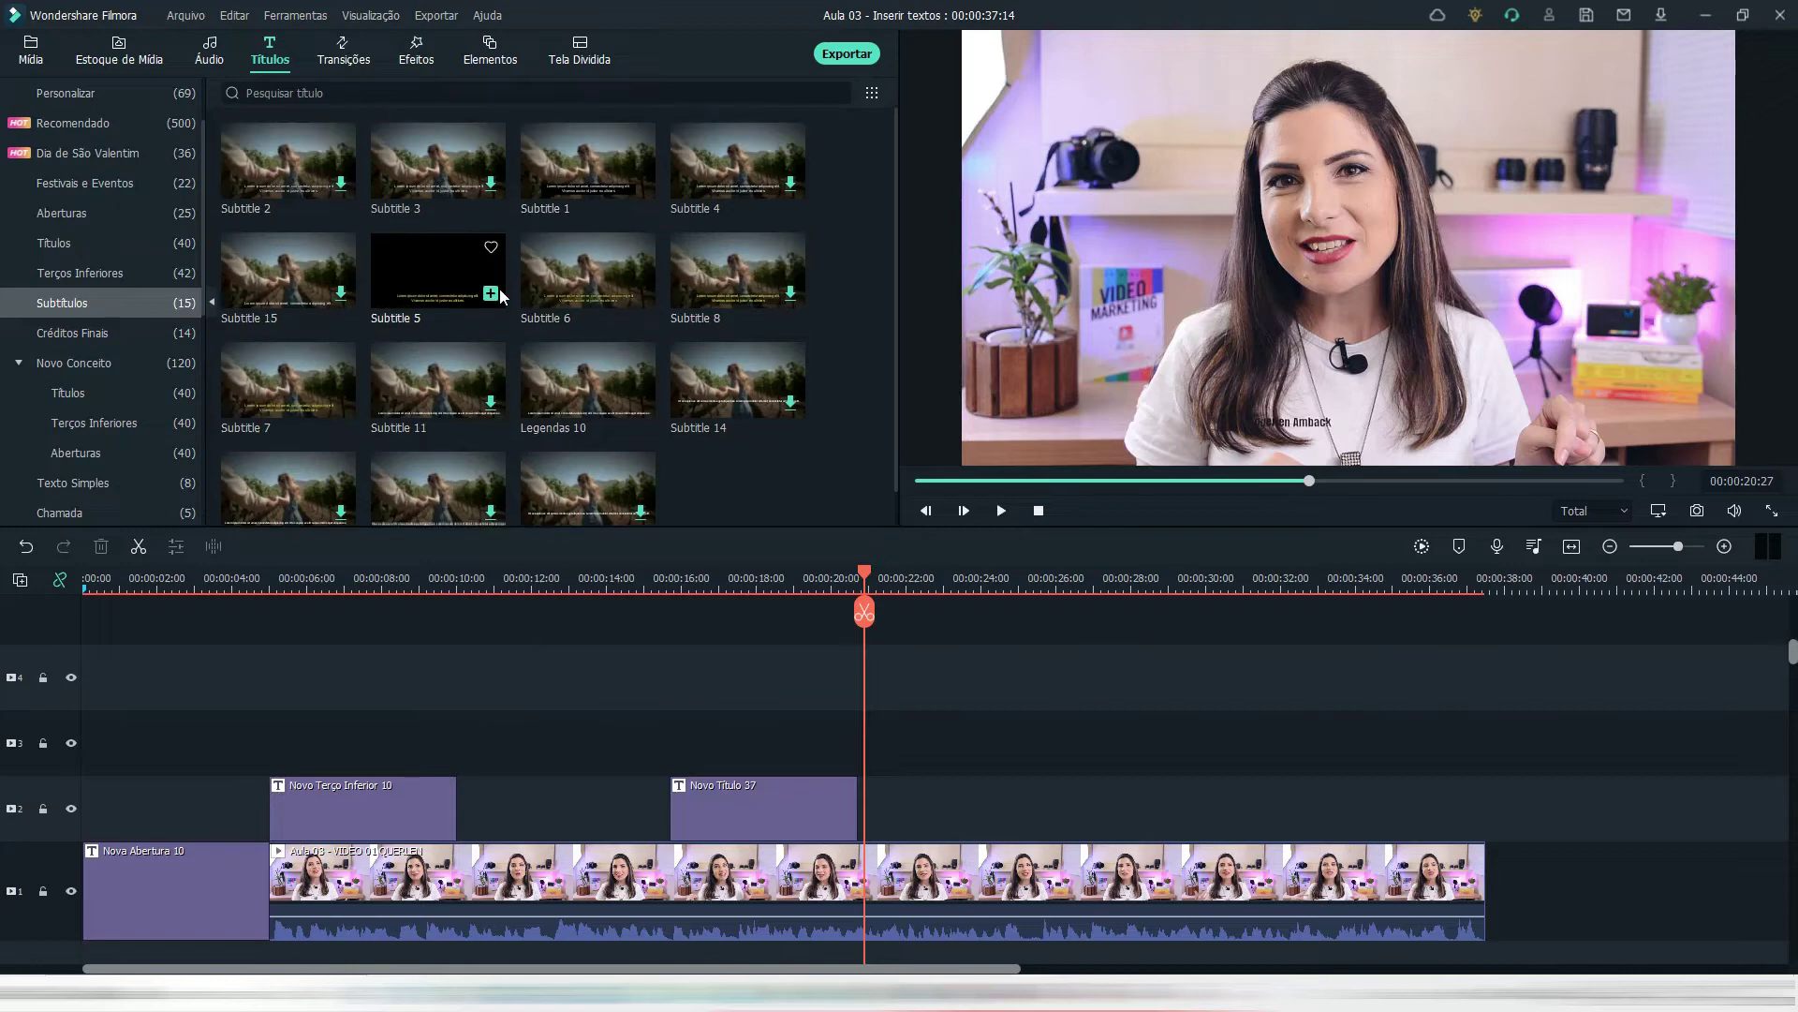
scroll(522, 361, "down", 1)
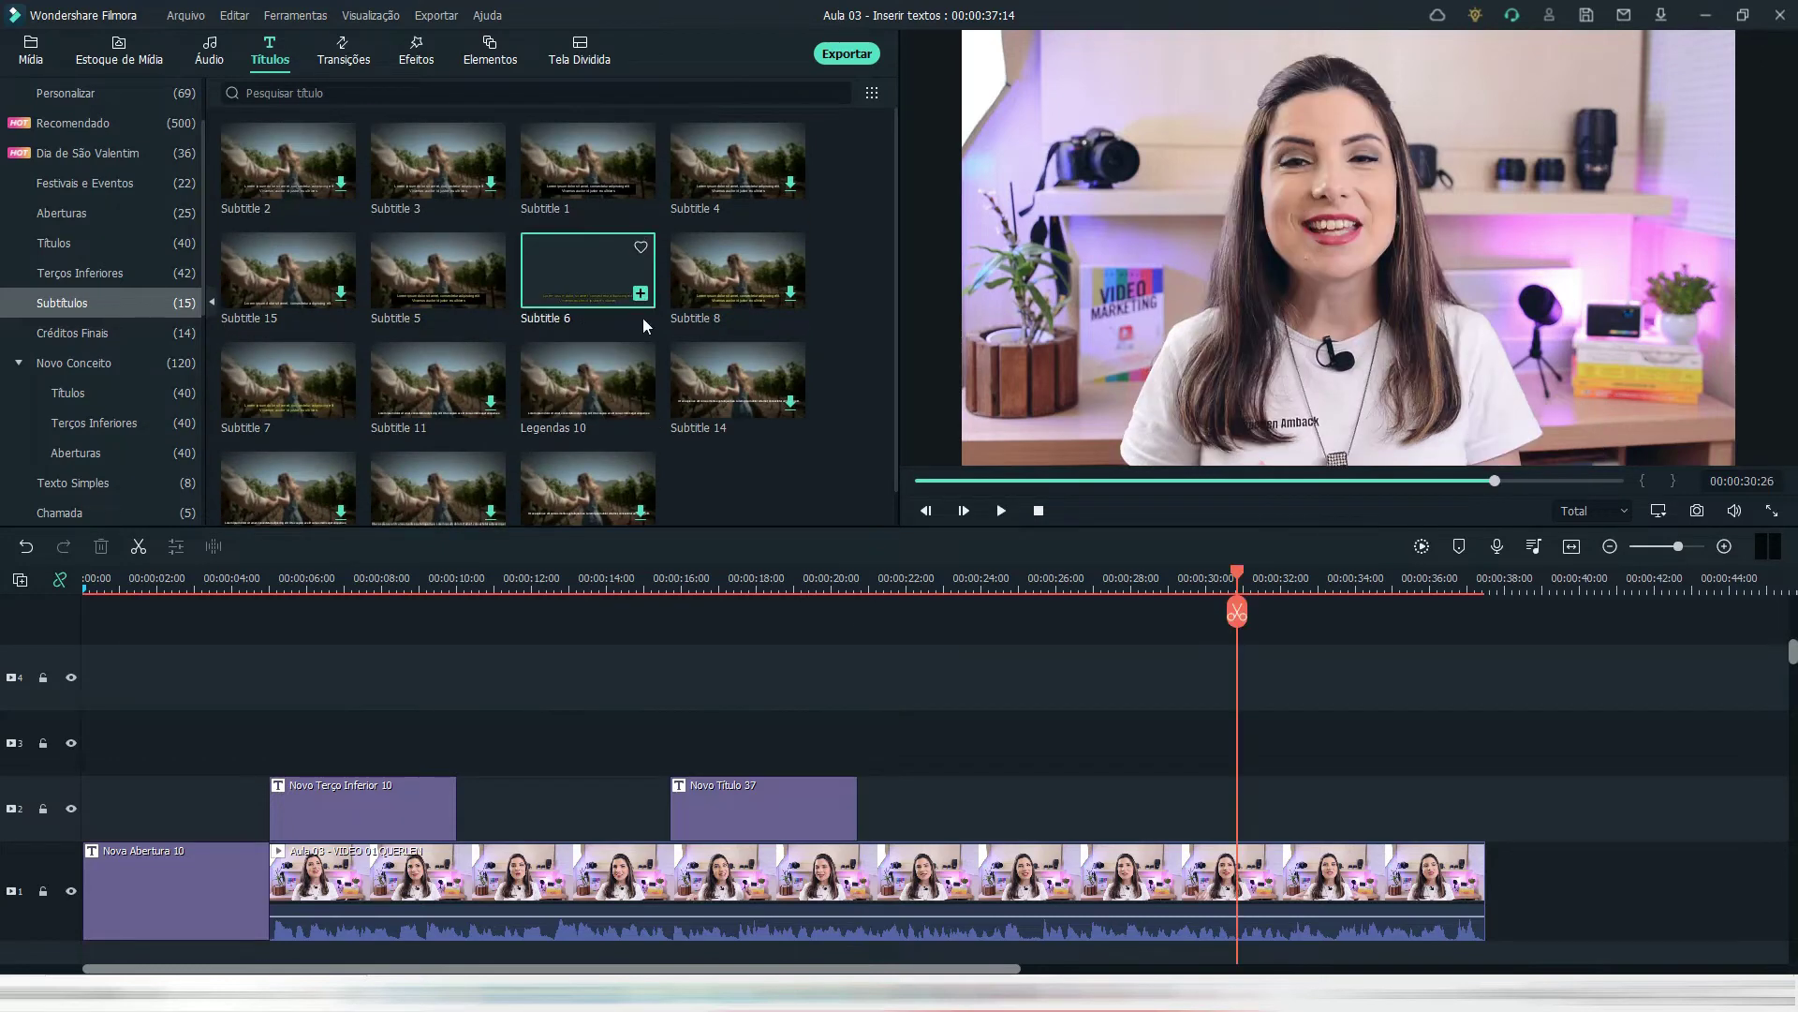
- Drop Subtitle 6 onto track 2 at about 30 seconds and preview its yellow placeholder text
mouse_move(582, 247)
left_mouse_down()
mouse_move(1253, 769)
mouse_move(1255, 791)
left_mouse_up()
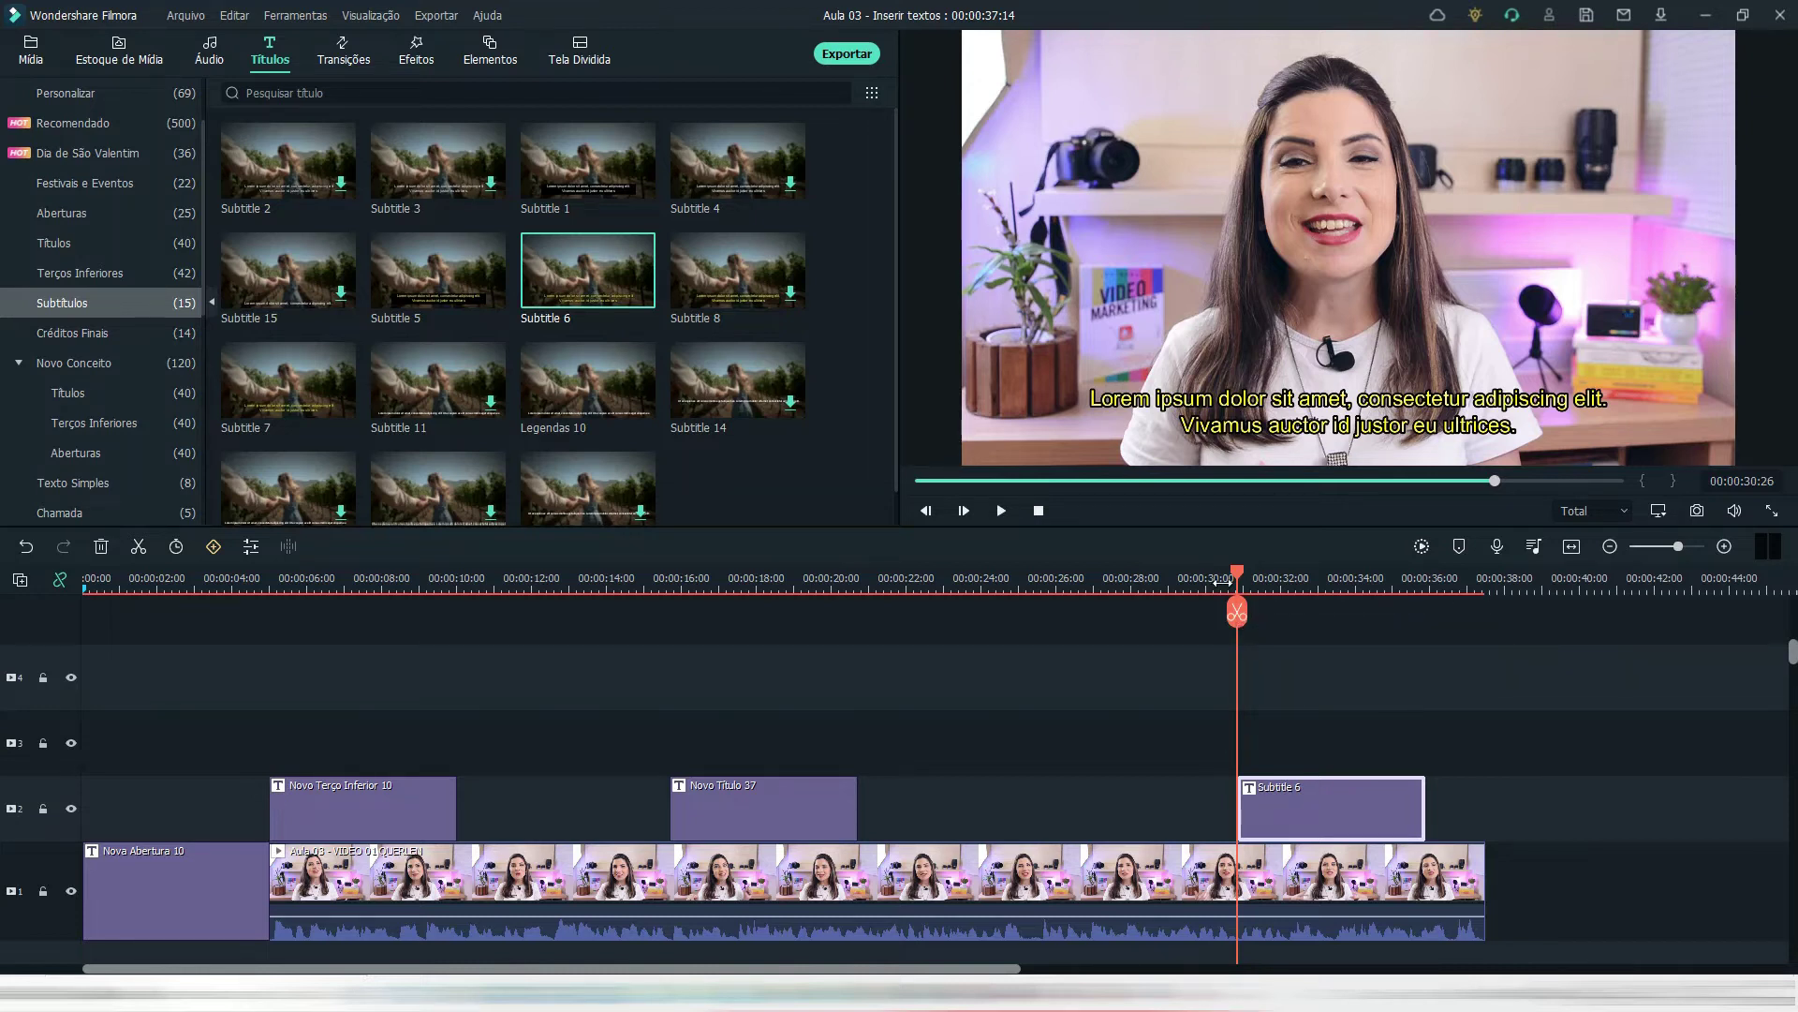
left_click(1328, 648)
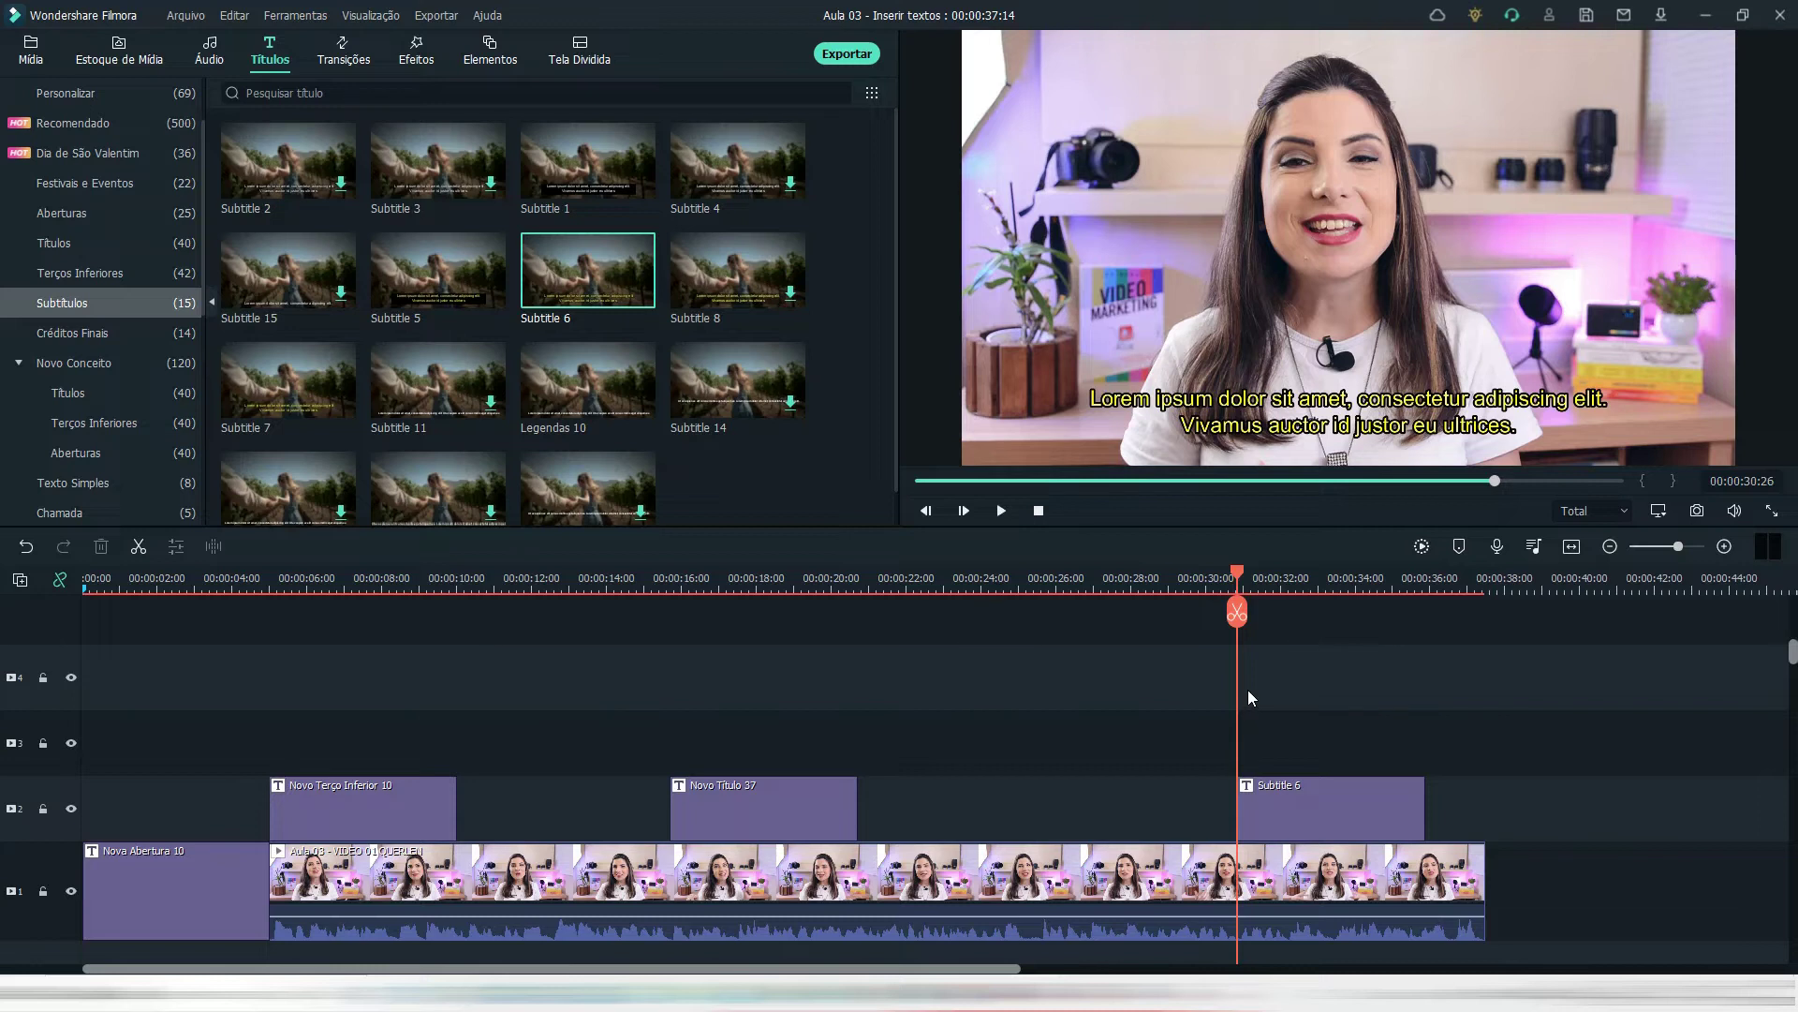
key("space")
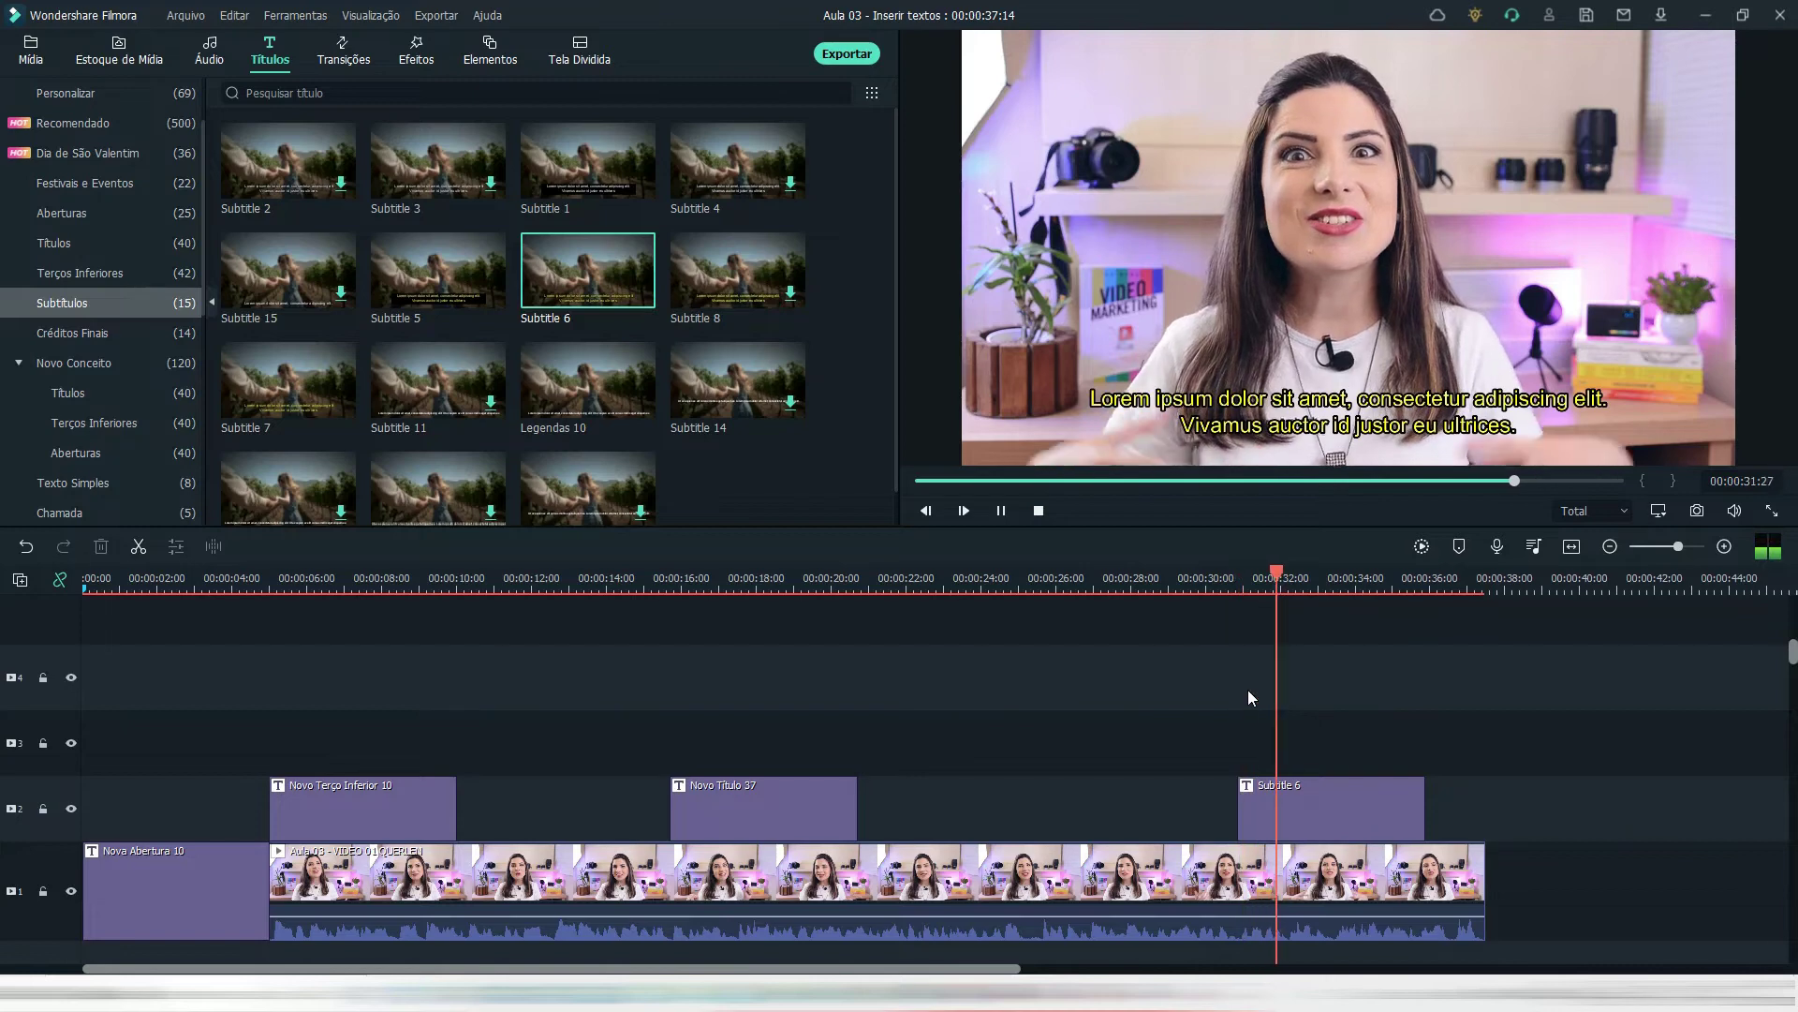
key("space")
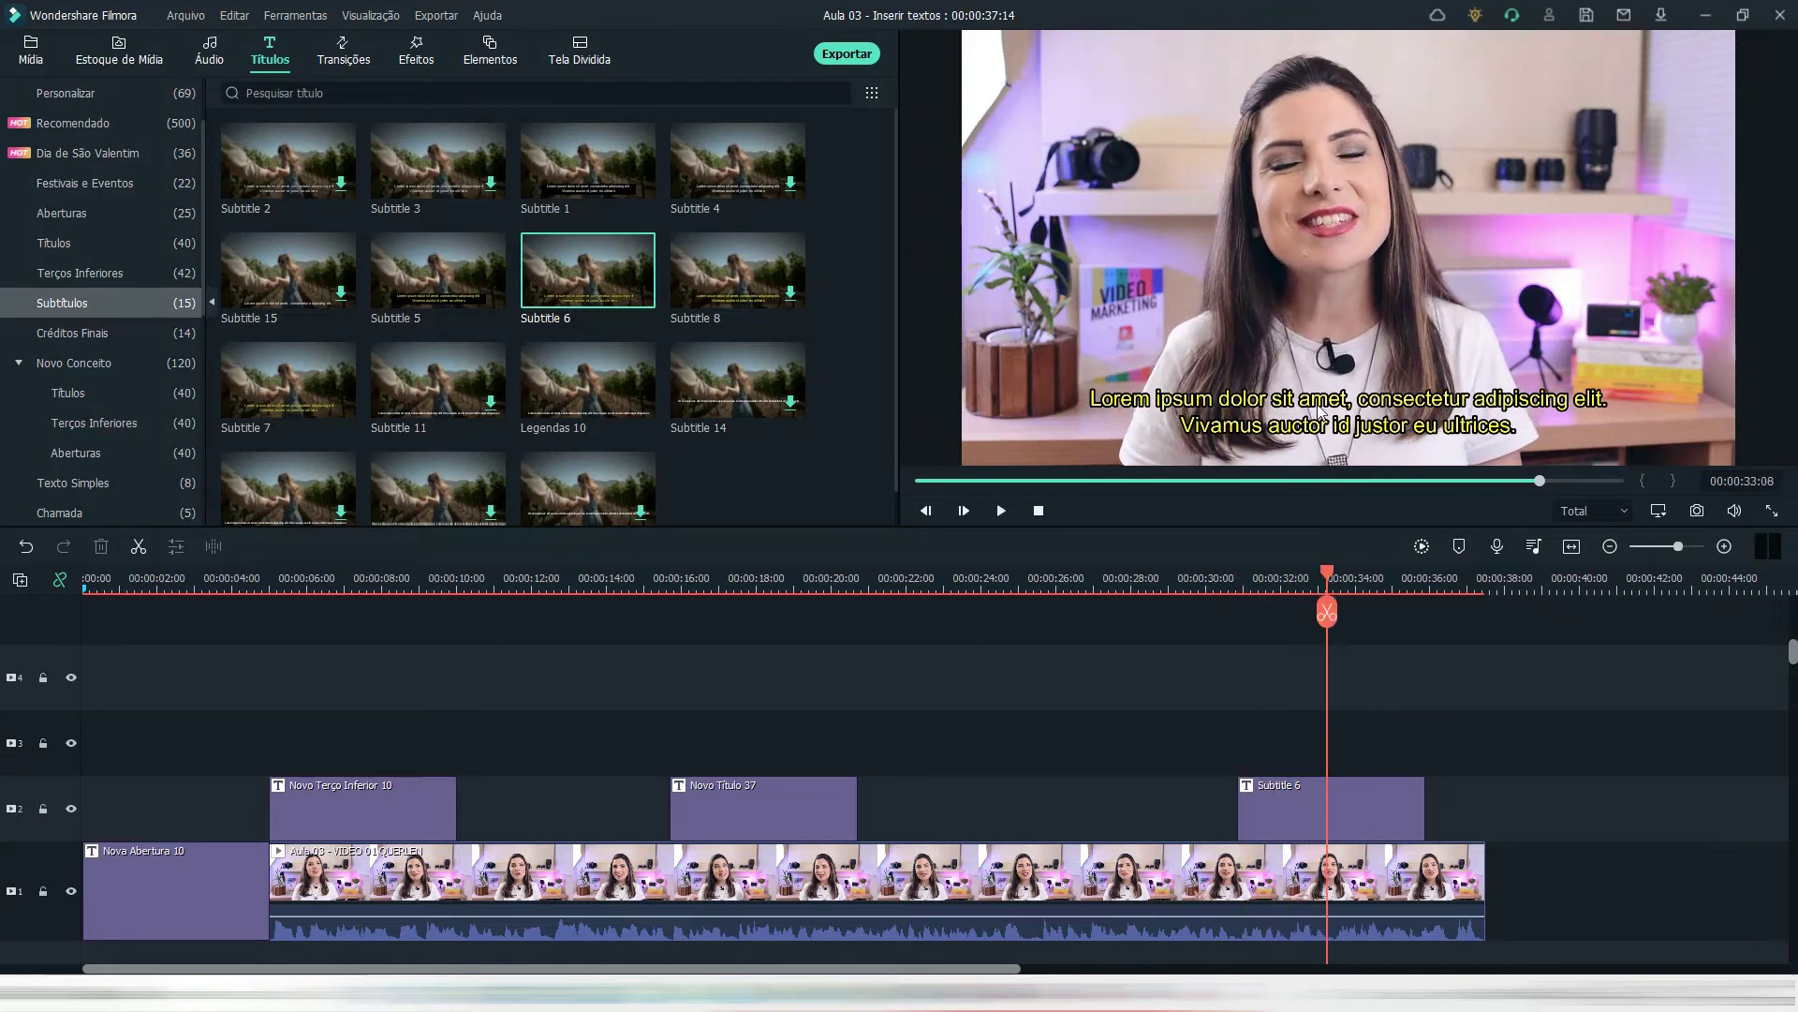
- Change the subtitle's first line to 'inserir textos diversos' and play it back
left_click(1324, 403)
double_click(1325, 401)
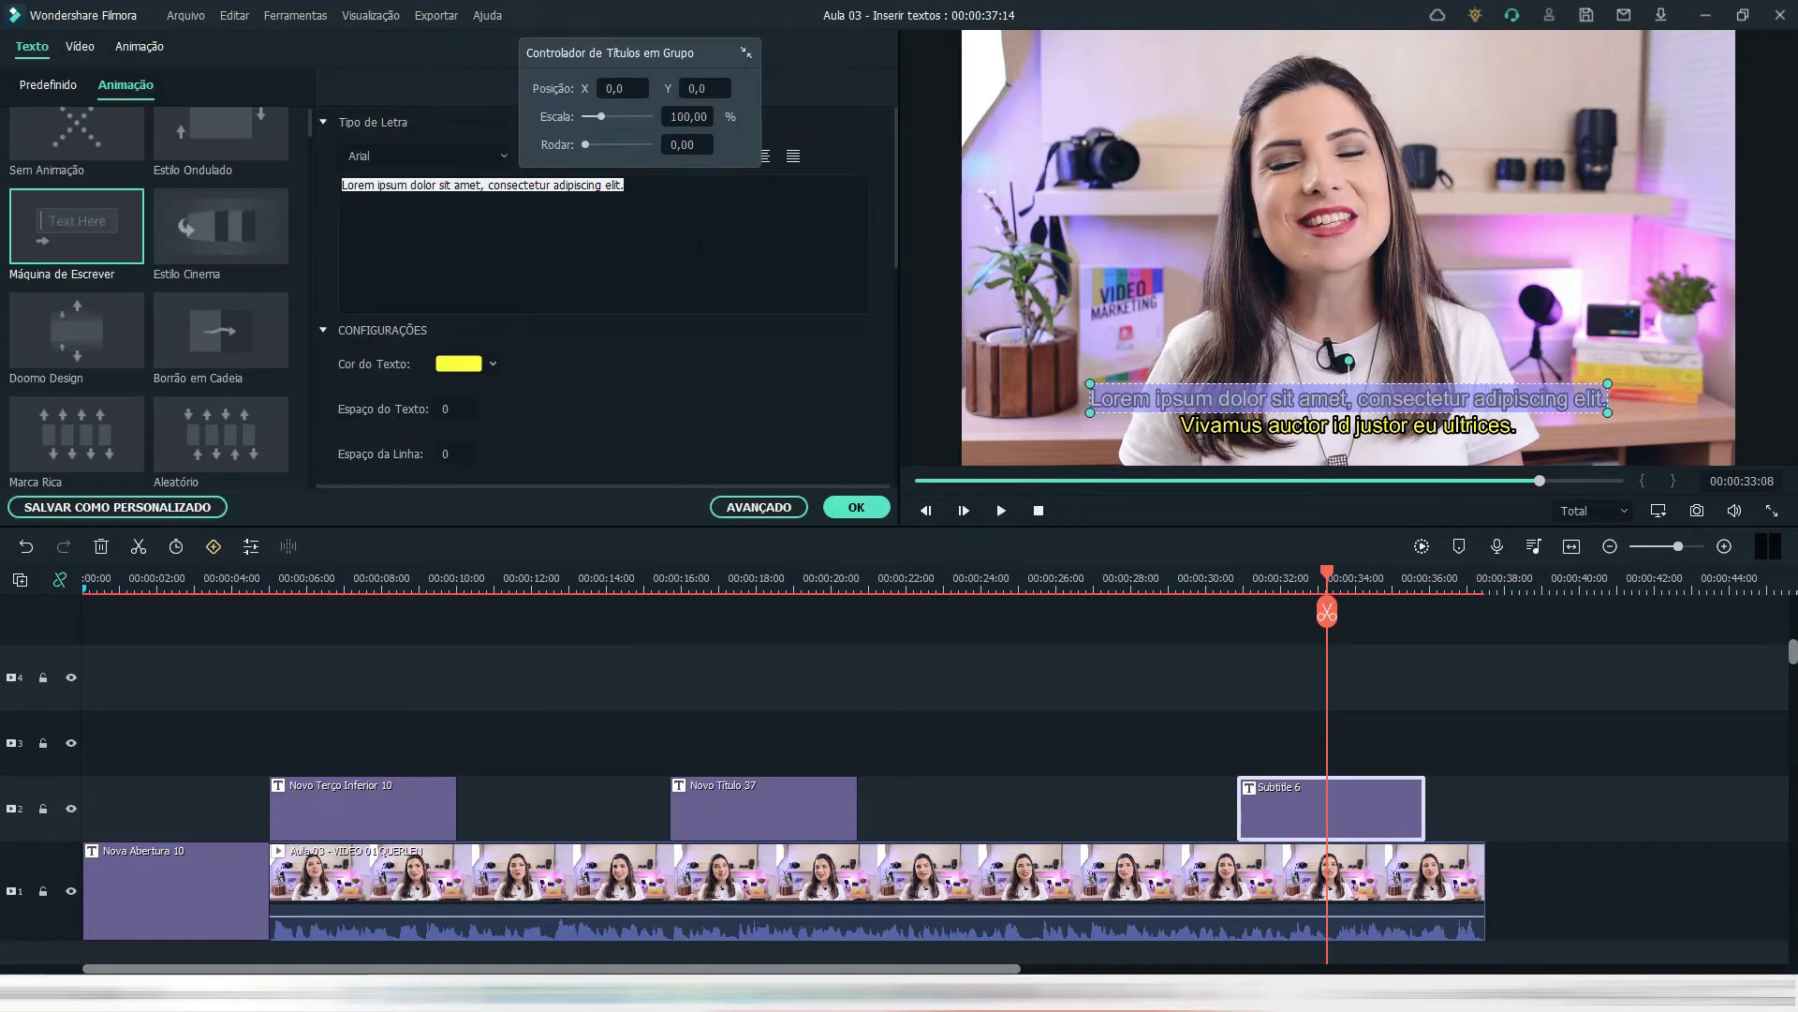
type("inserir textos diversos")
left_click(860, 511)
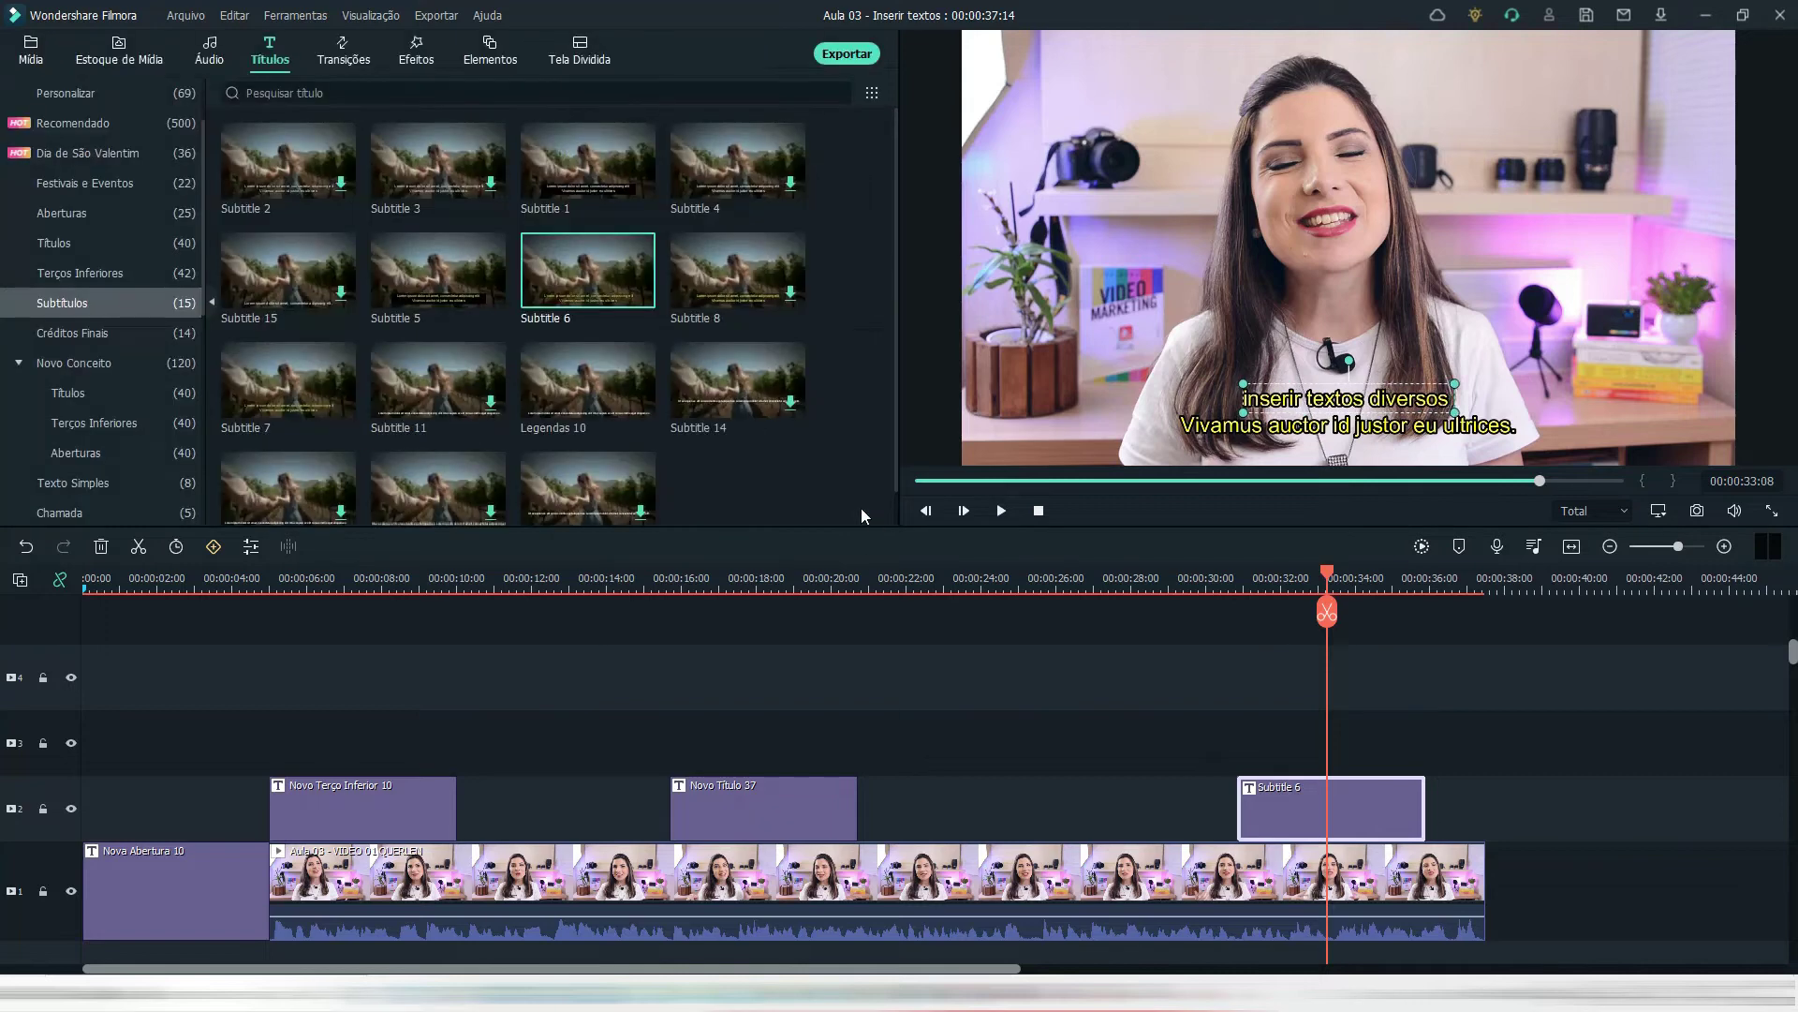
left_click(1375, 684)
key("space")
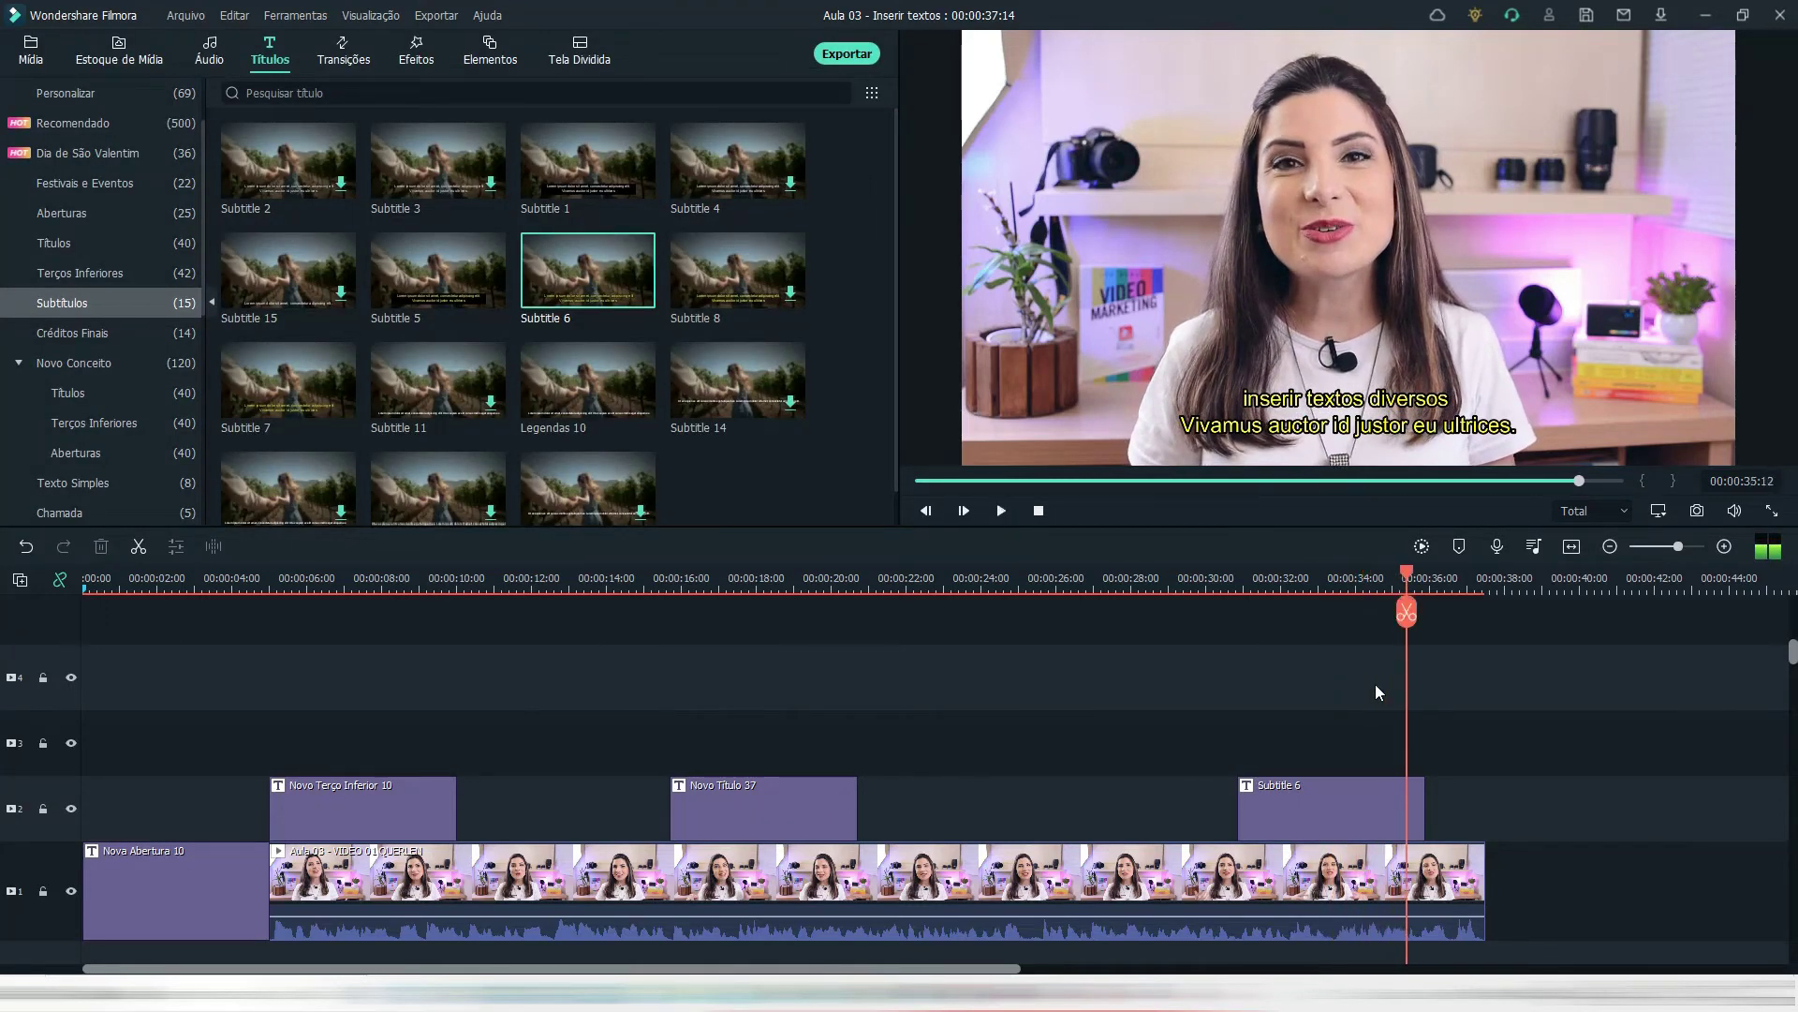
key("space")
- Change the subtitle's second line to 'aí no seu vídeo usando o Filmora'
double_click(1347, 808)
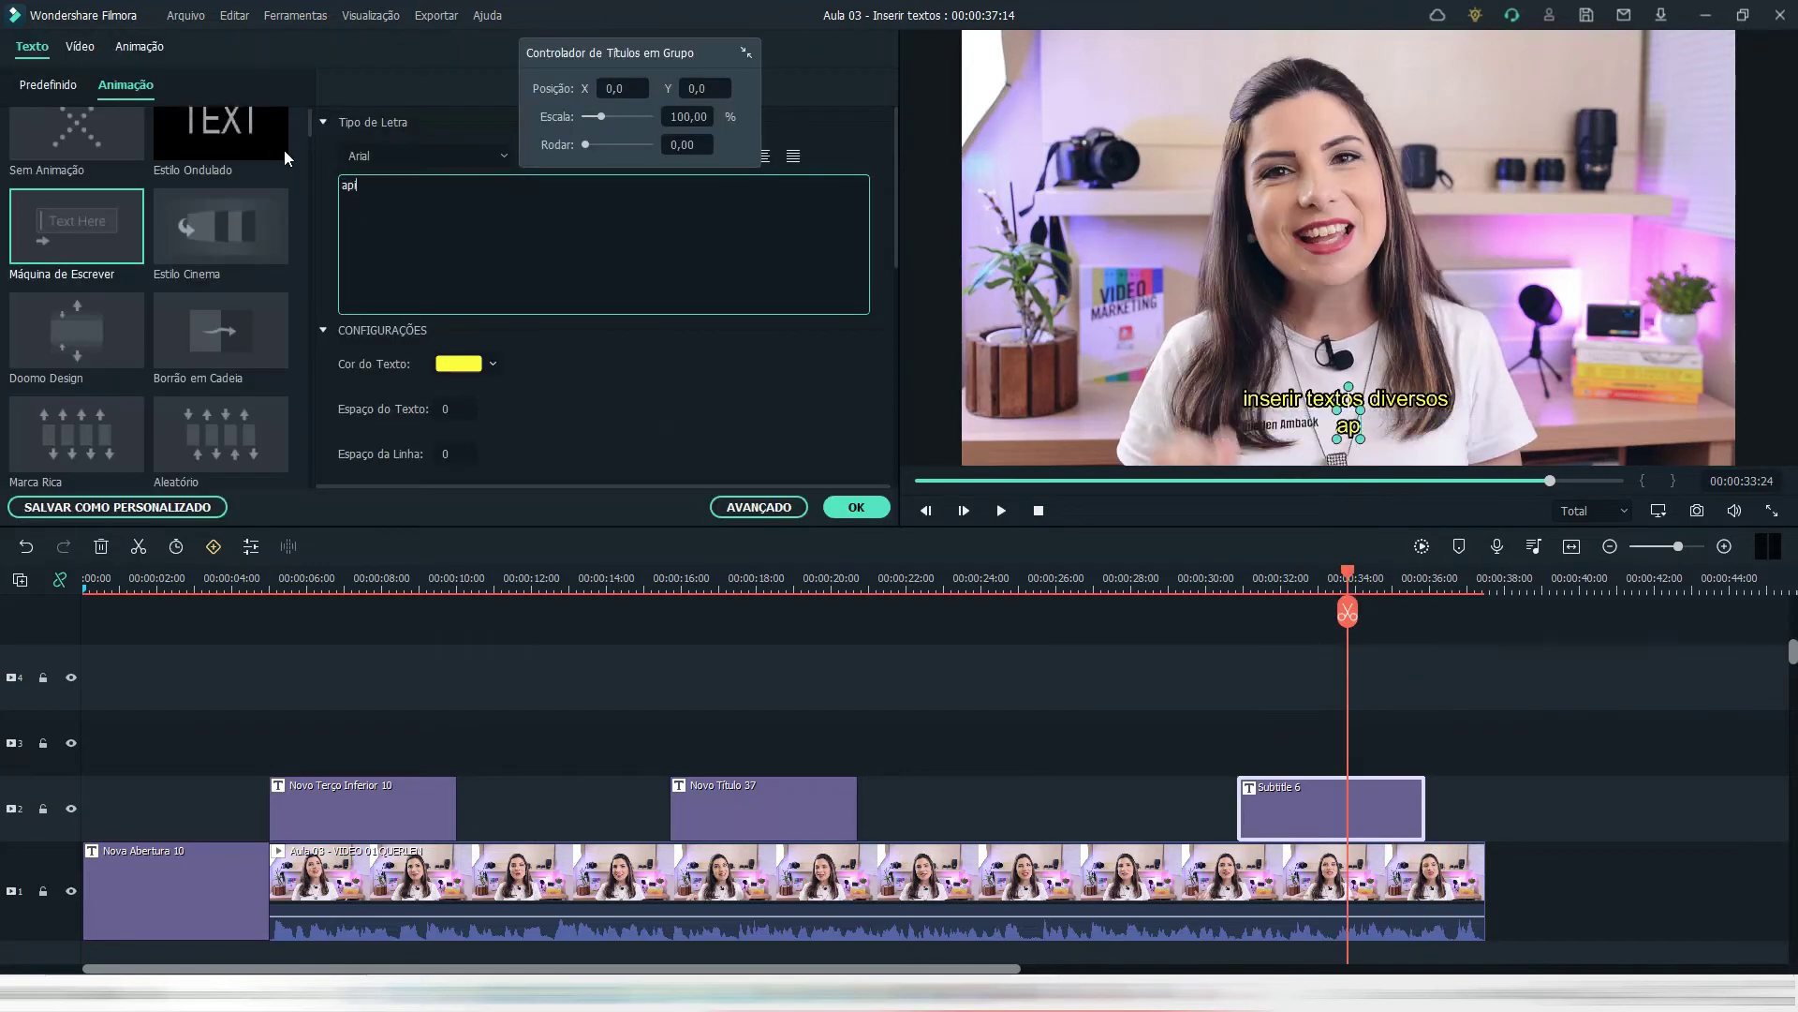
type("í no seu vídeo usando o Filmora")
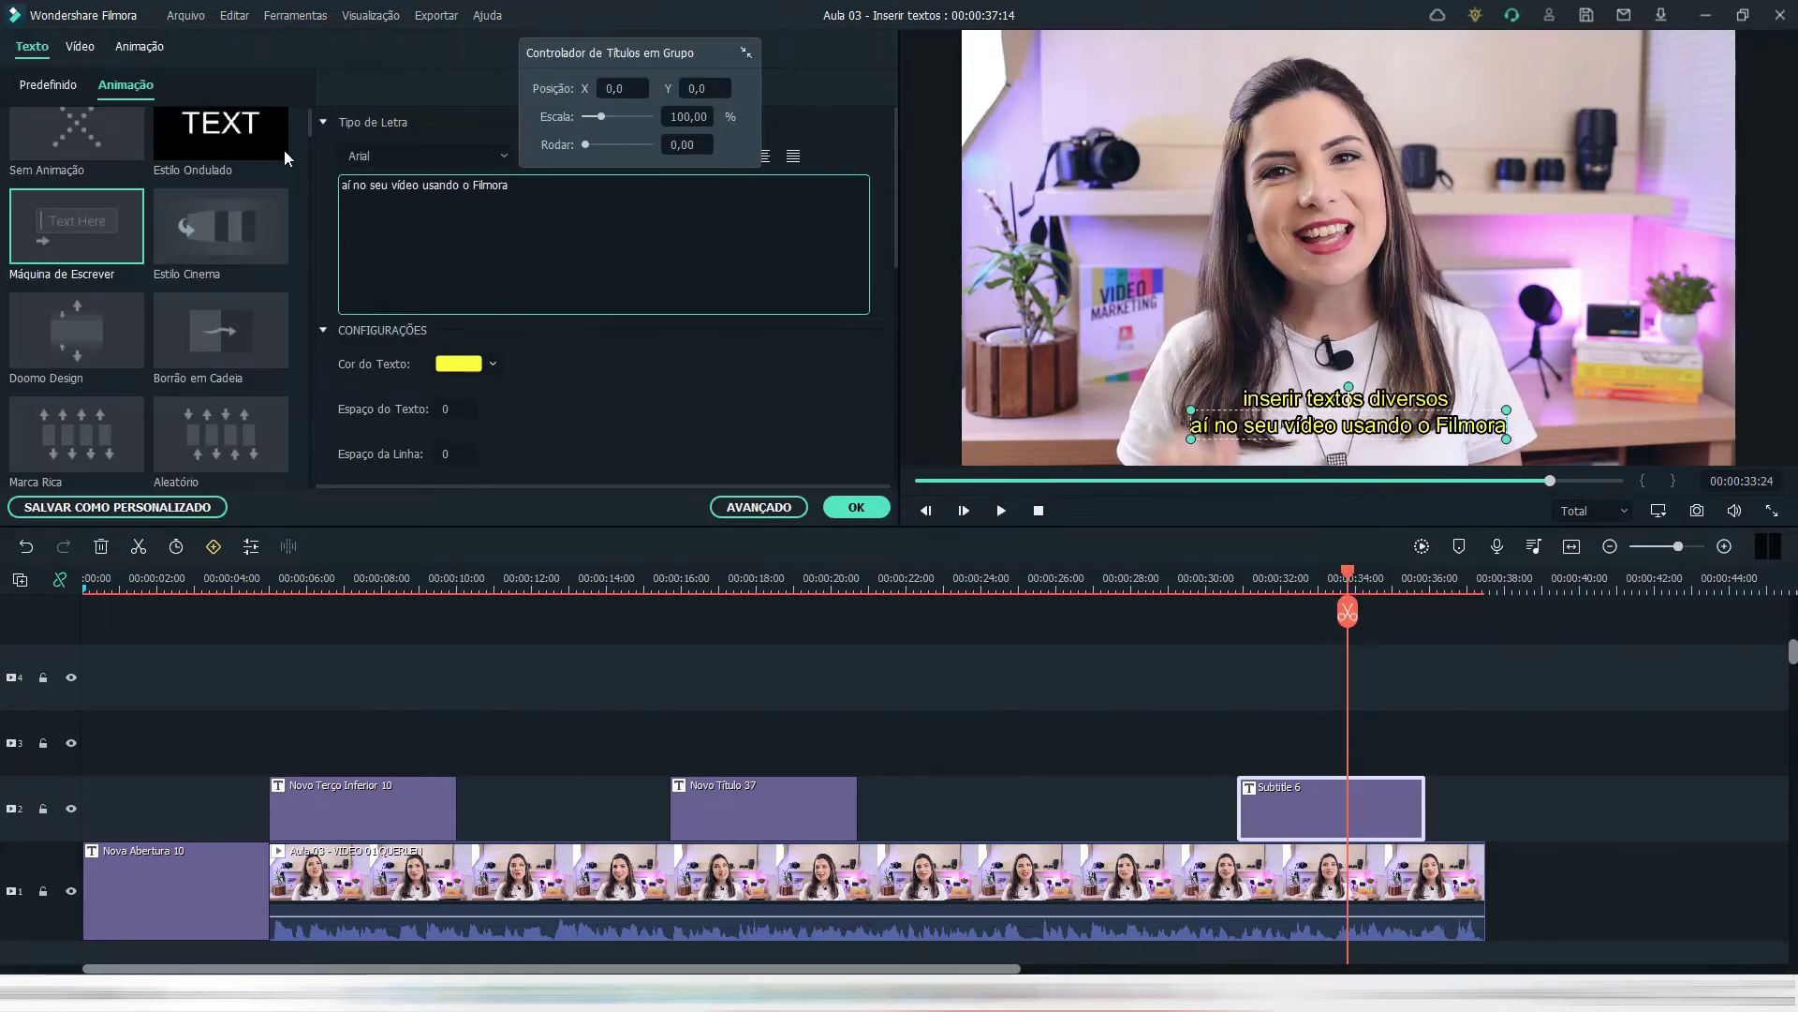
left_click(856, 507)
left_click(1476, 667)
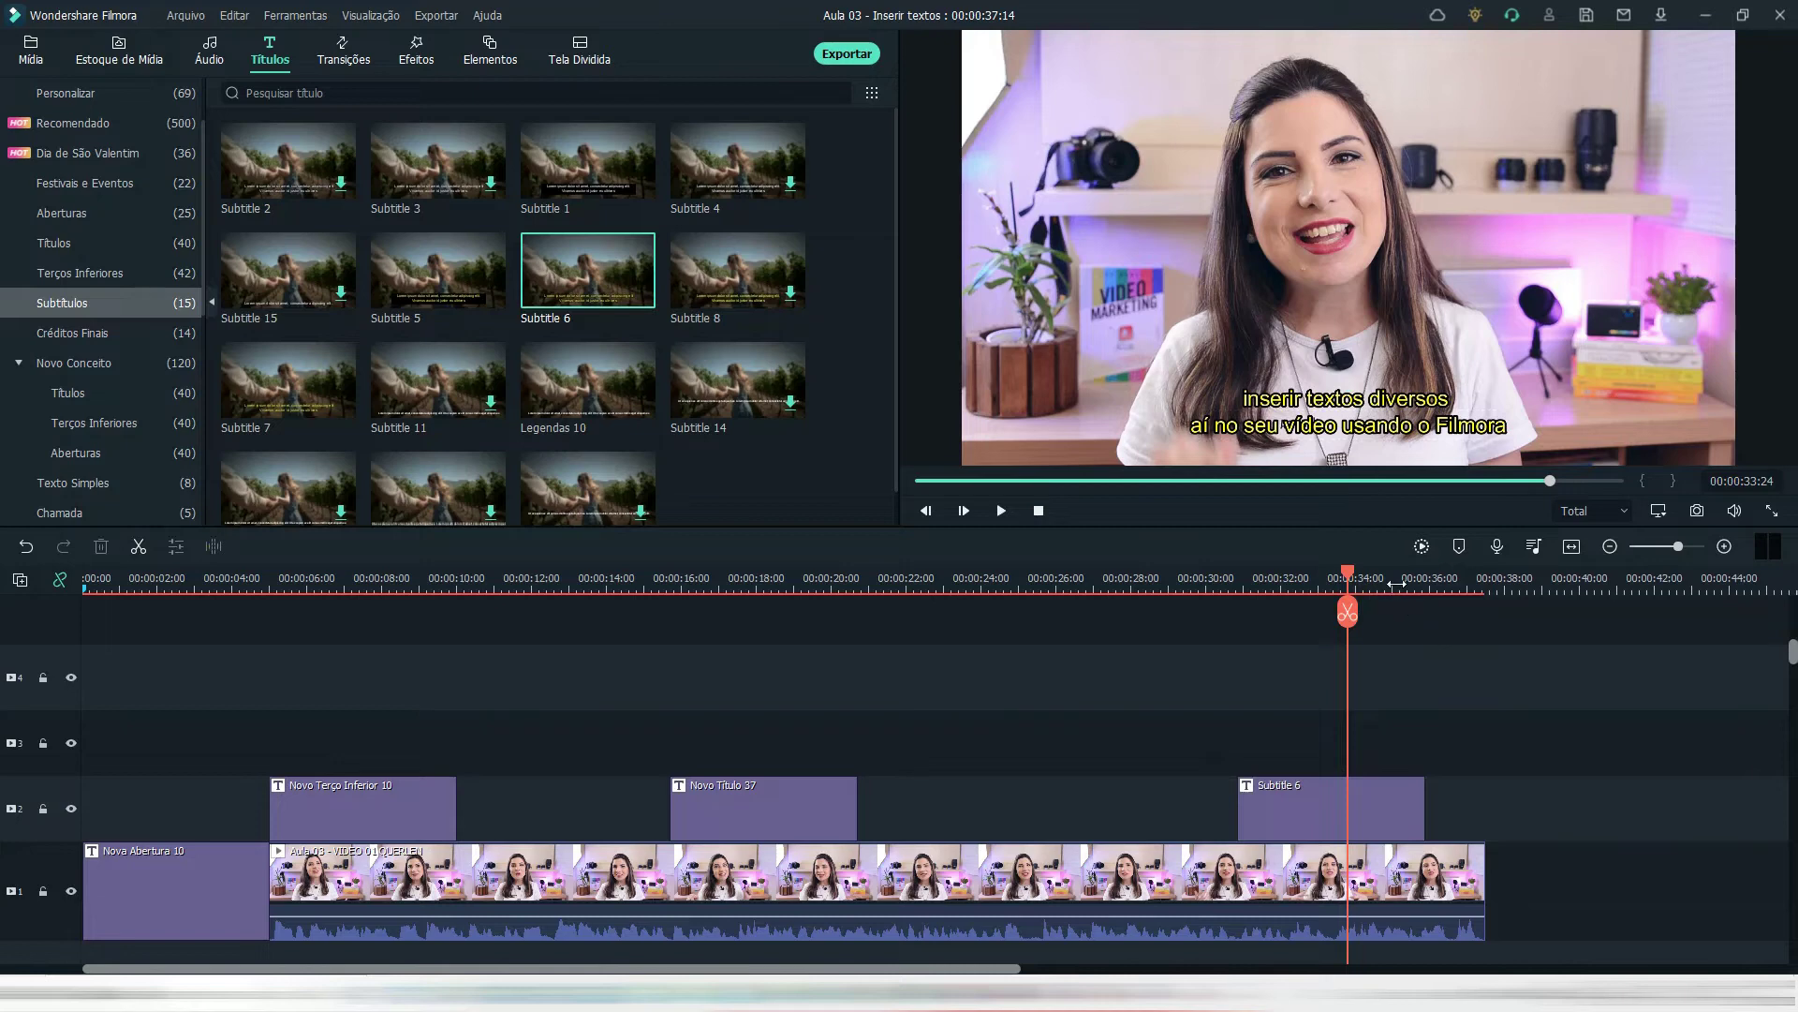
left_click(1395, 583)
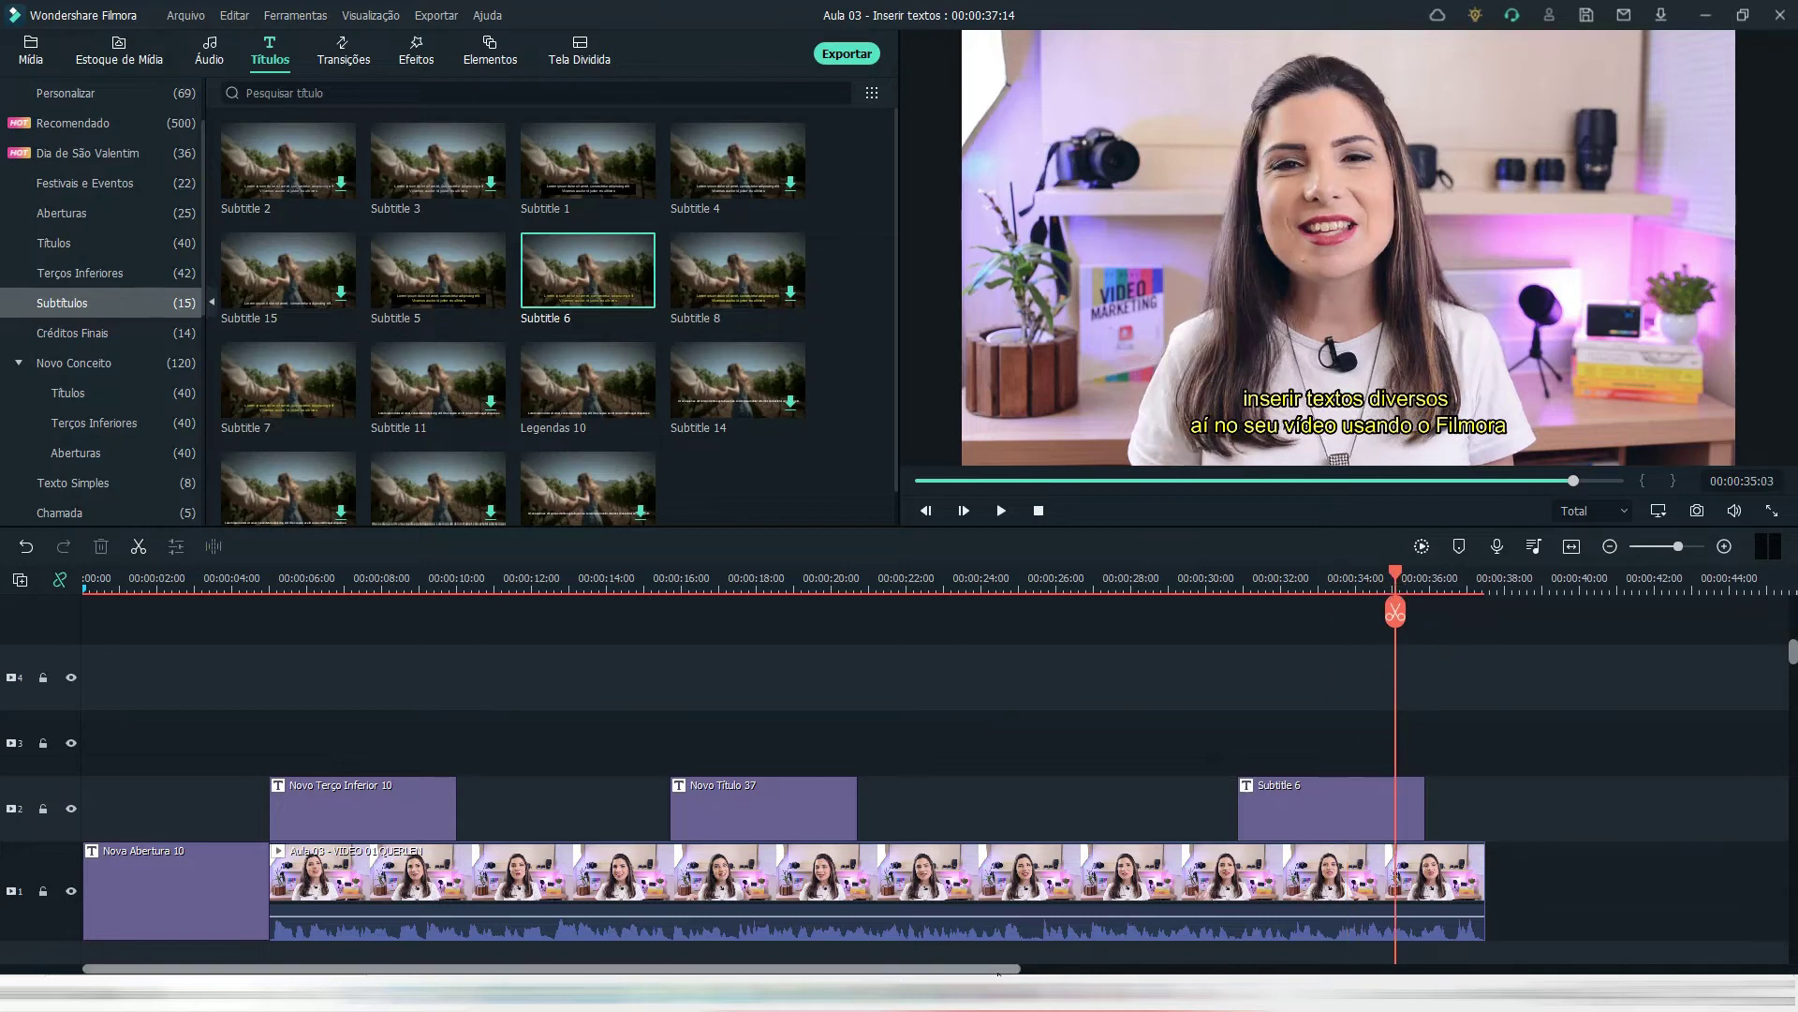
- Extend the Subtitle 6 clip's right edge to the playhead at 00:00:36:18
left_click_drag(1026, 970, 1192, 971)
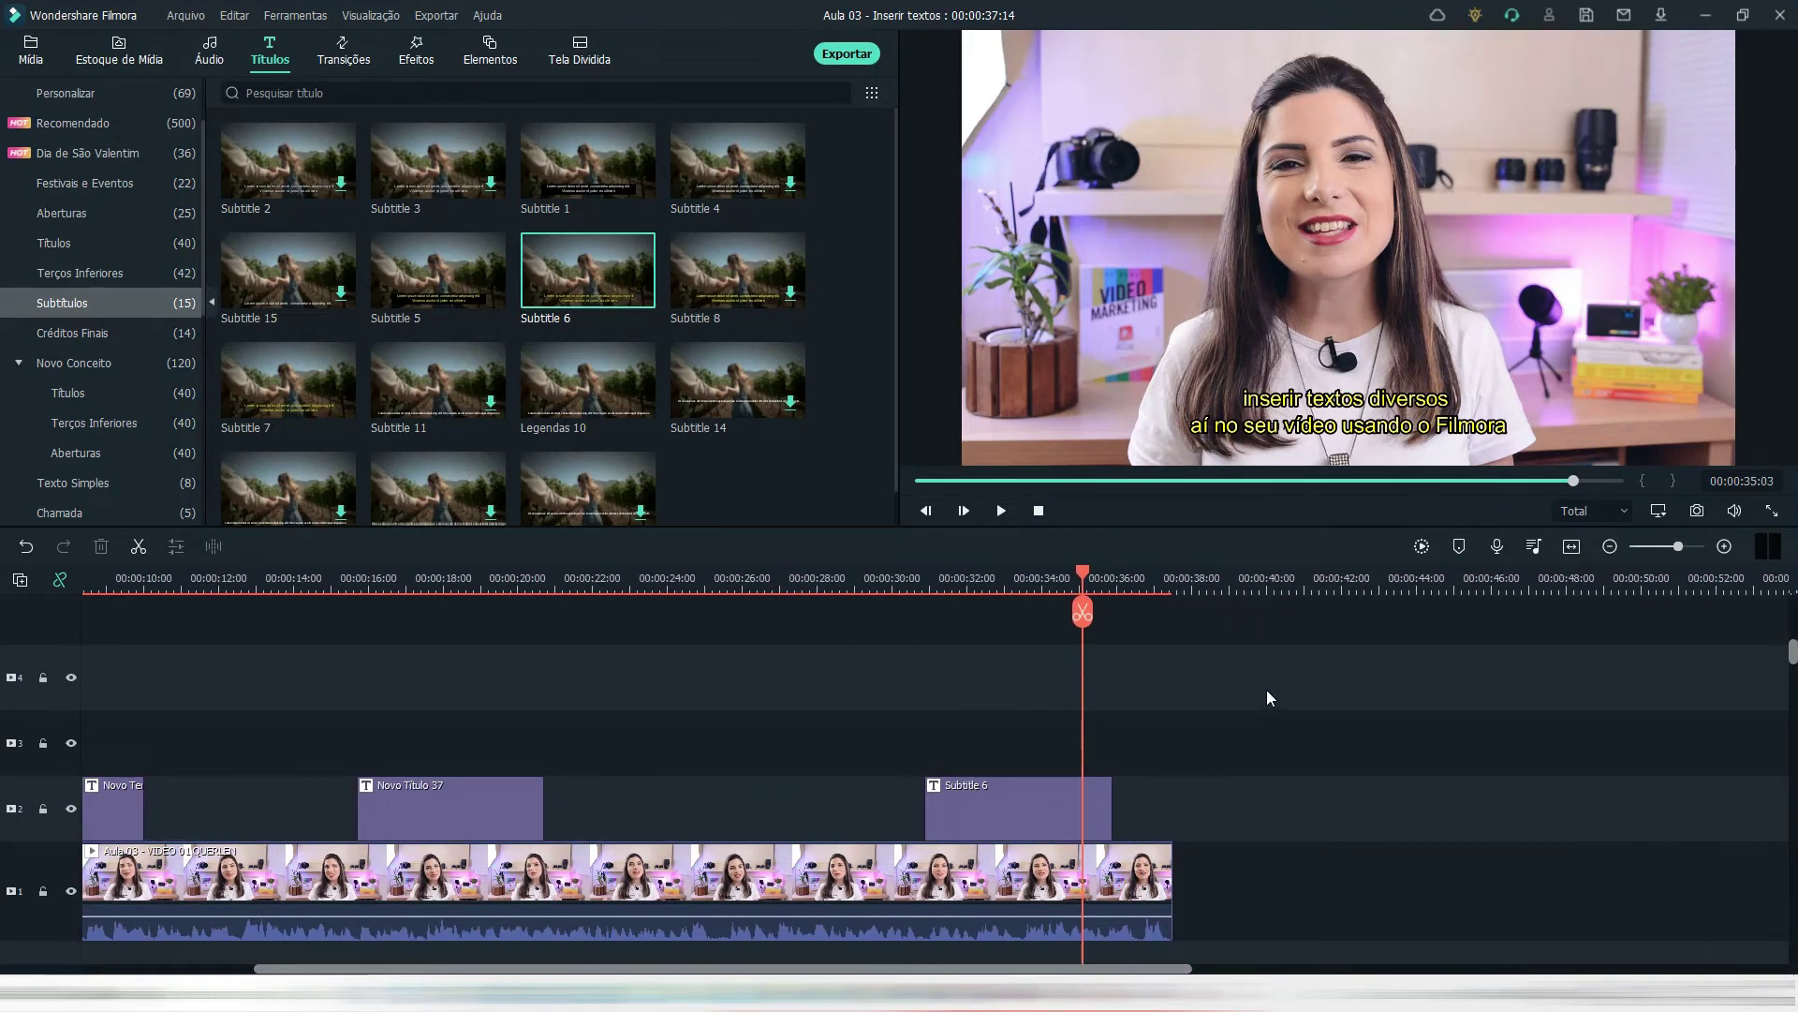
key("space")
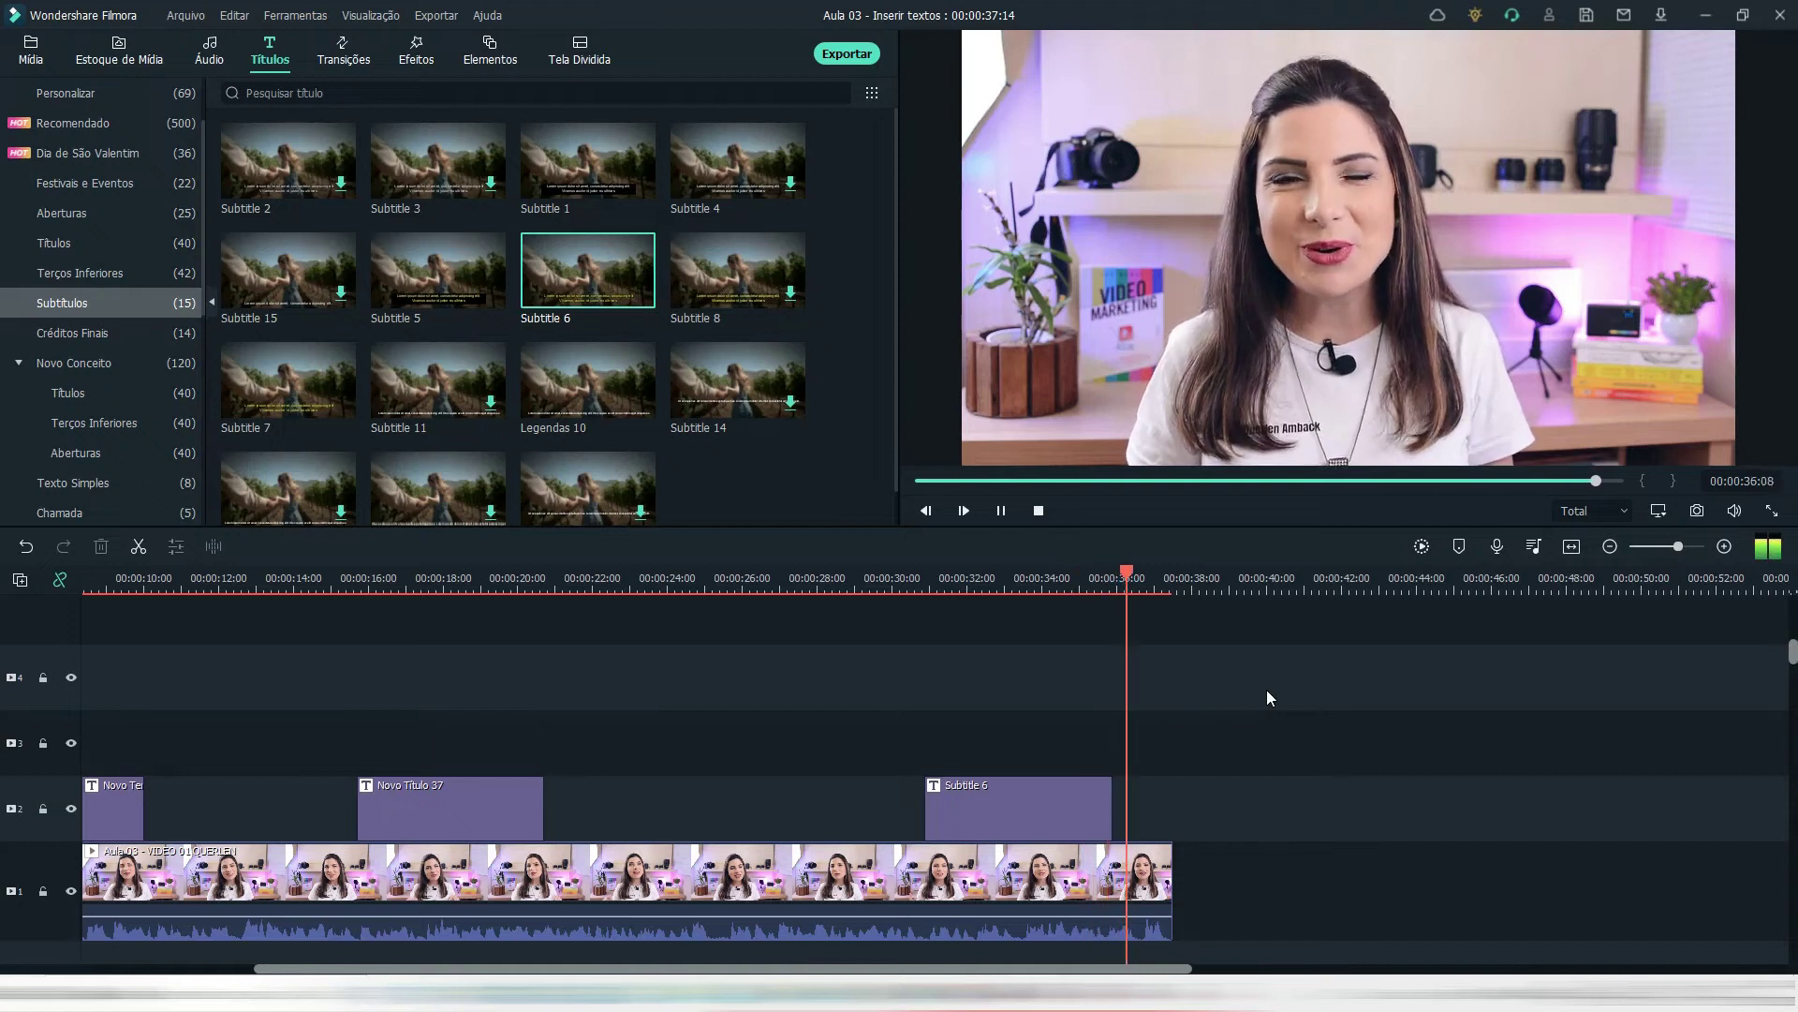
key("space")
mouse_move(1151, 576)
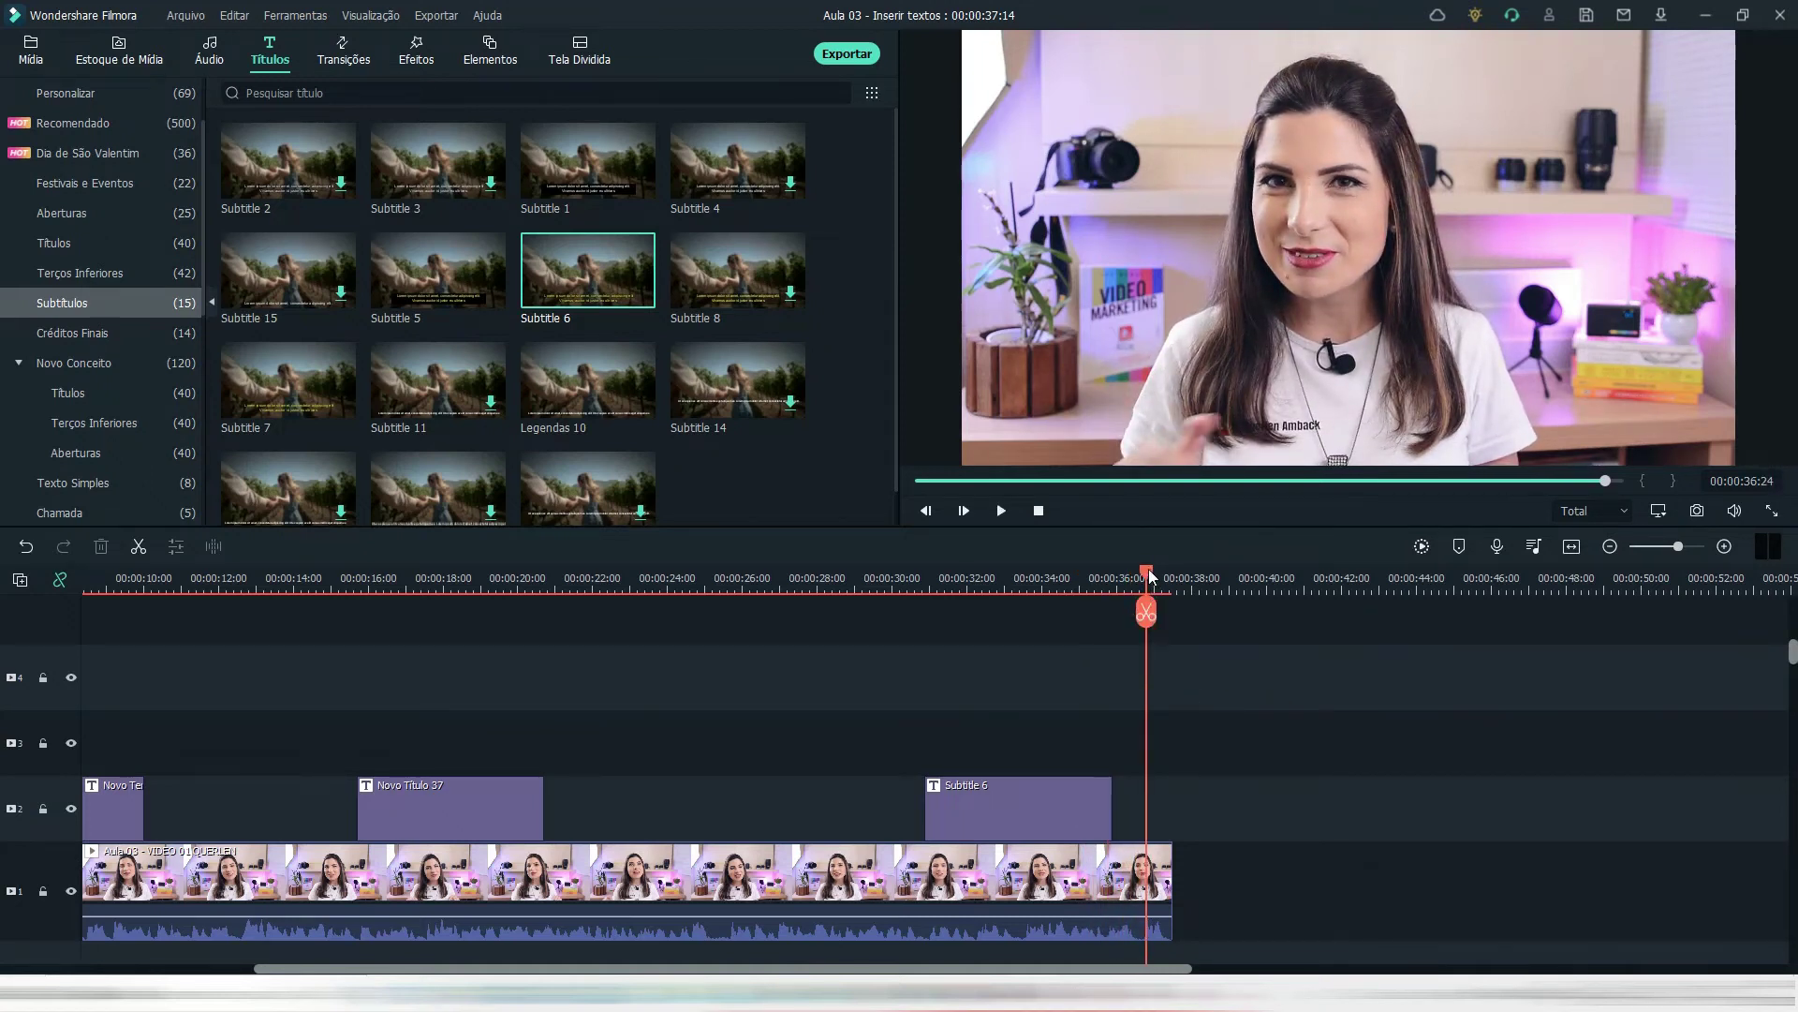
left_click_drag(1152, 575, 1144, 575)
left_click(1073, 816)
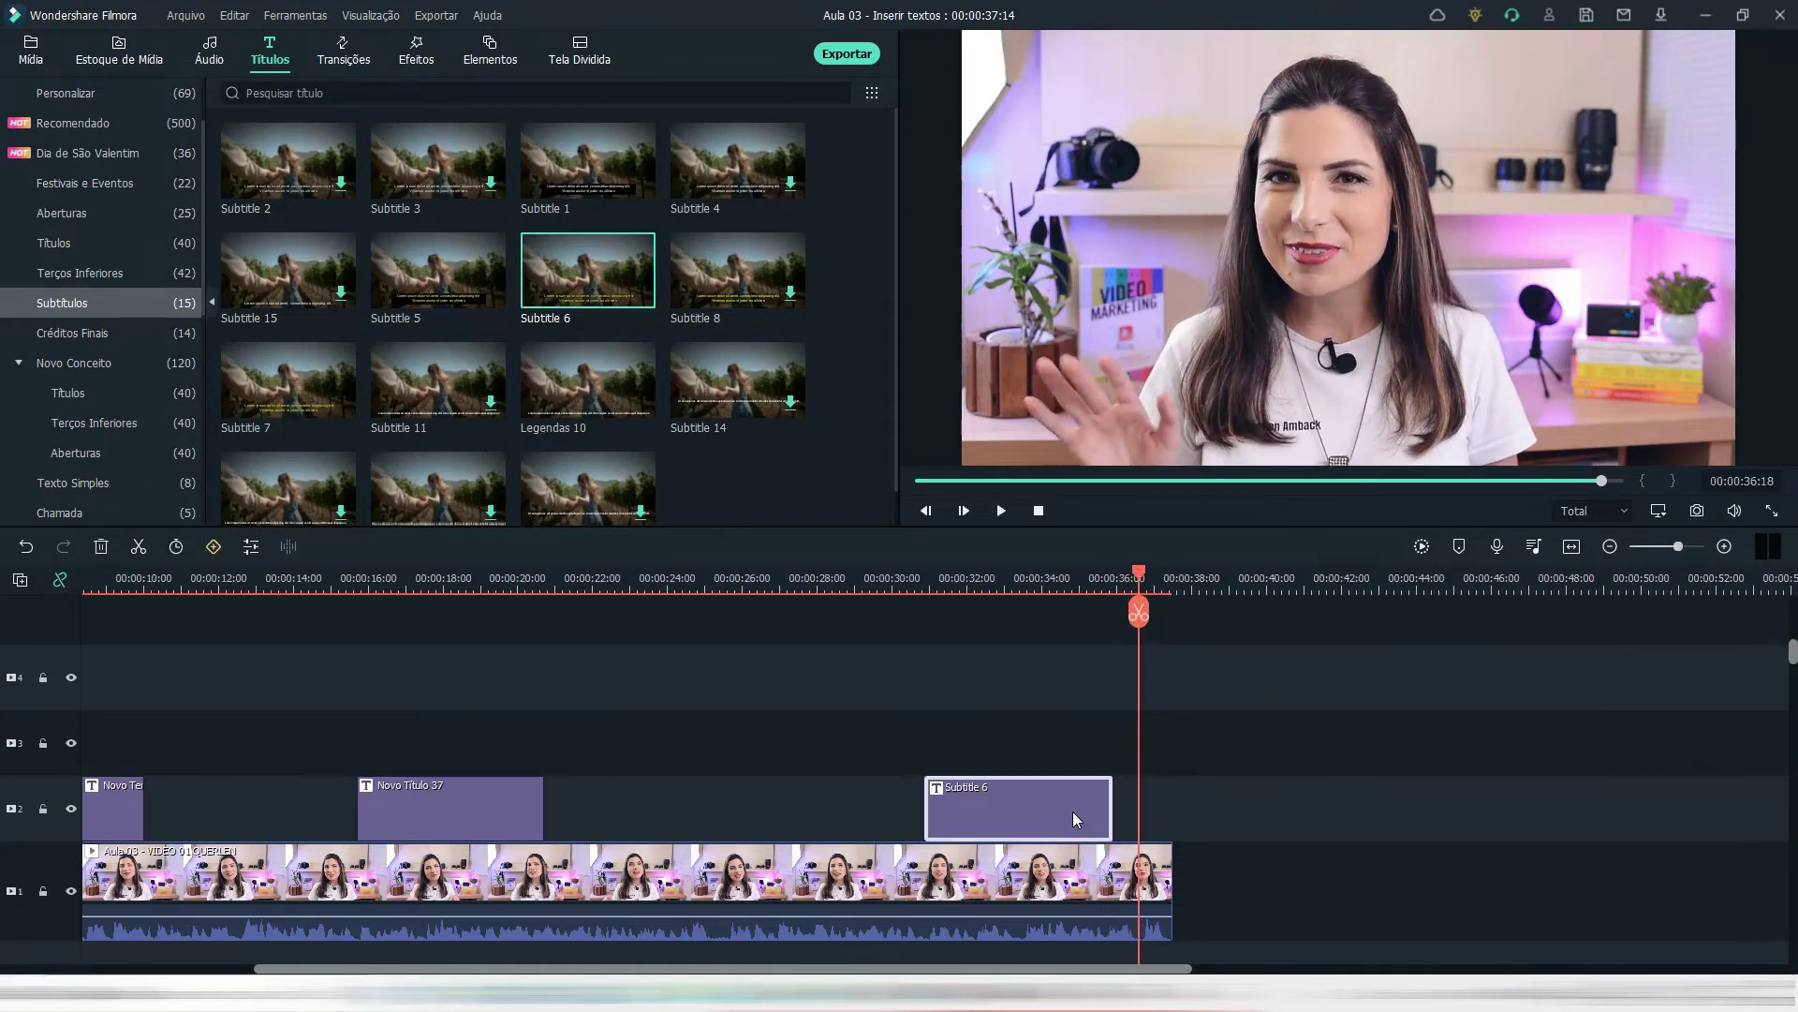
left_click_drag(1112, 808, 1139, 810)
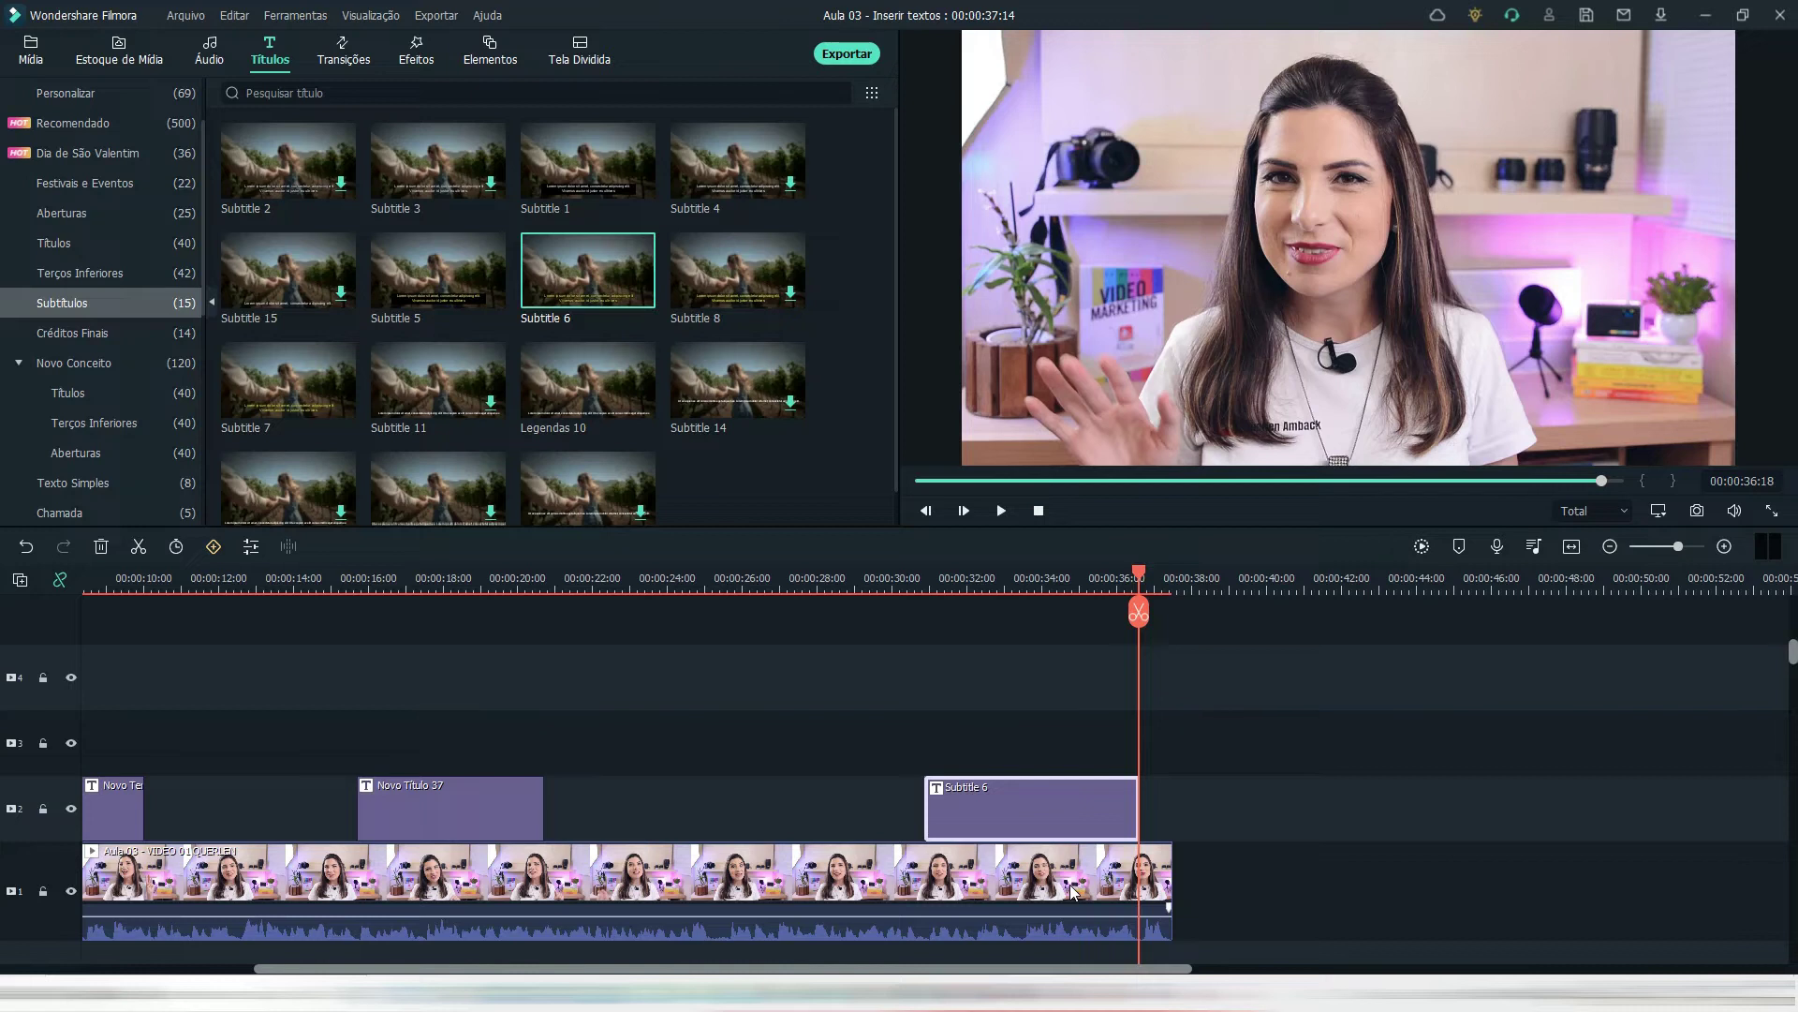
left_click_drag(1029, 969, 857, 968)
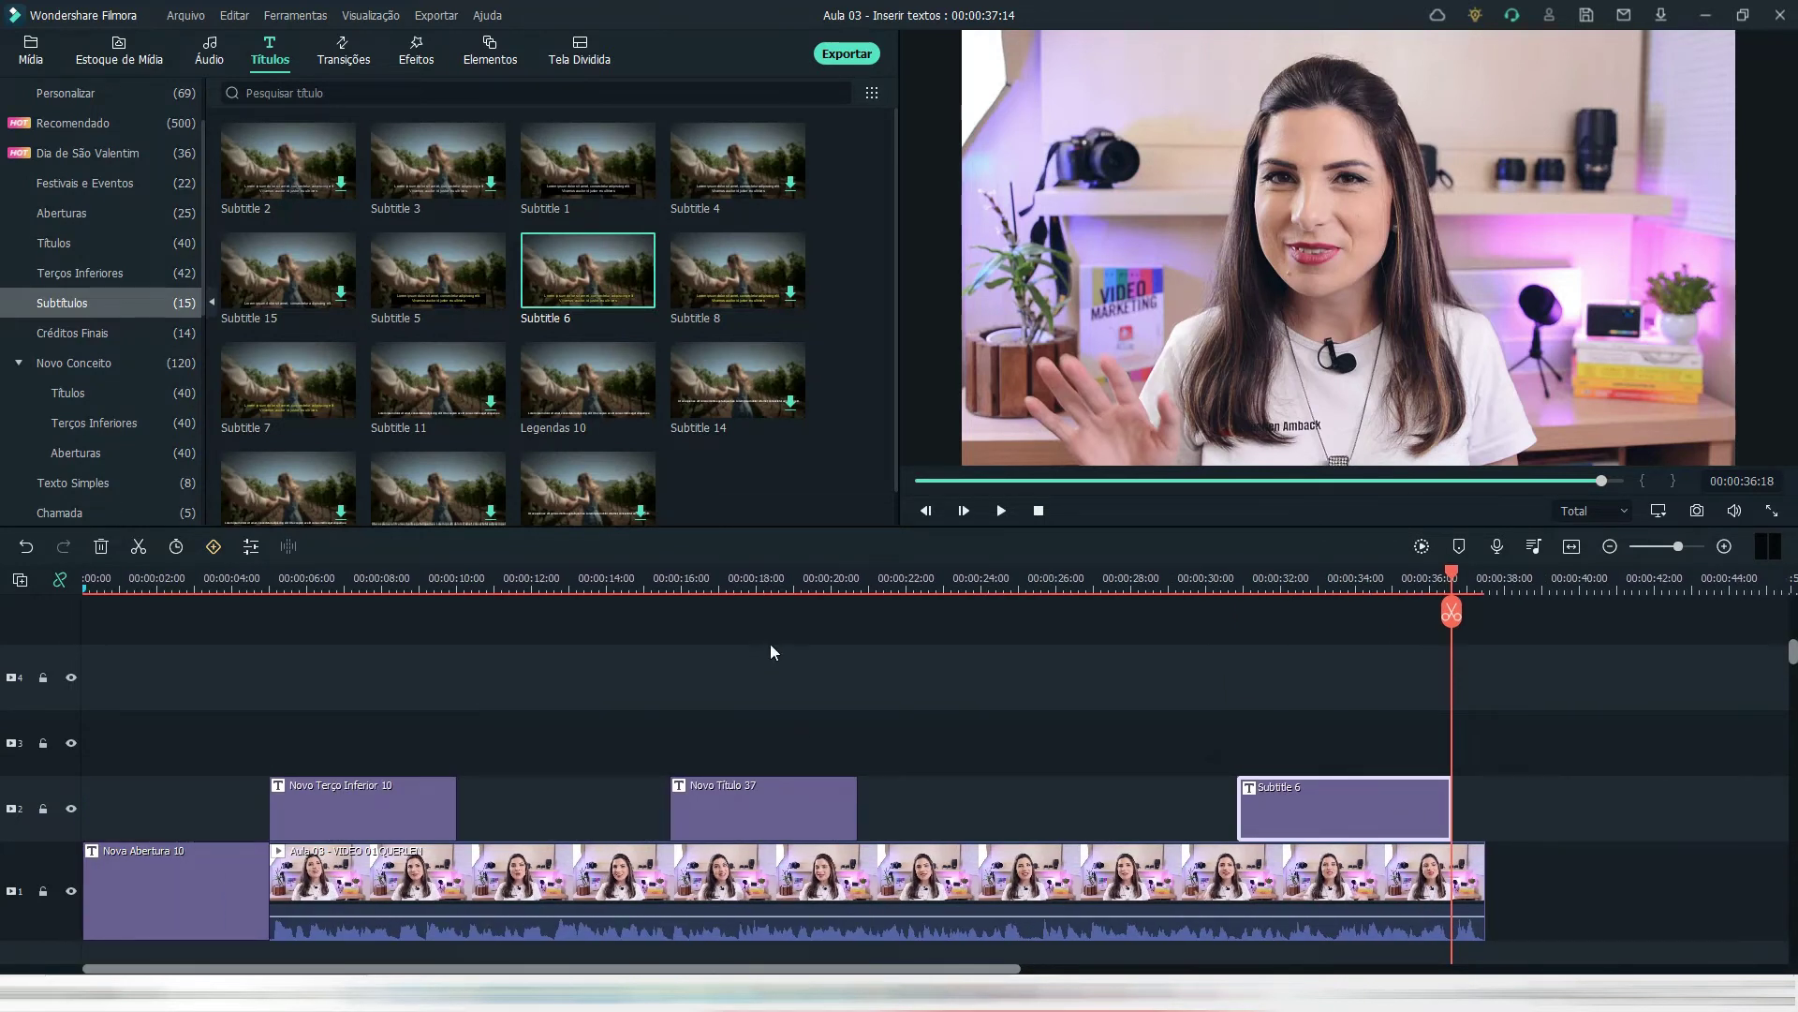
- Trim Novo Título 37 so it ends near 00:00:17, under two seconds long
left_click(763, 576)
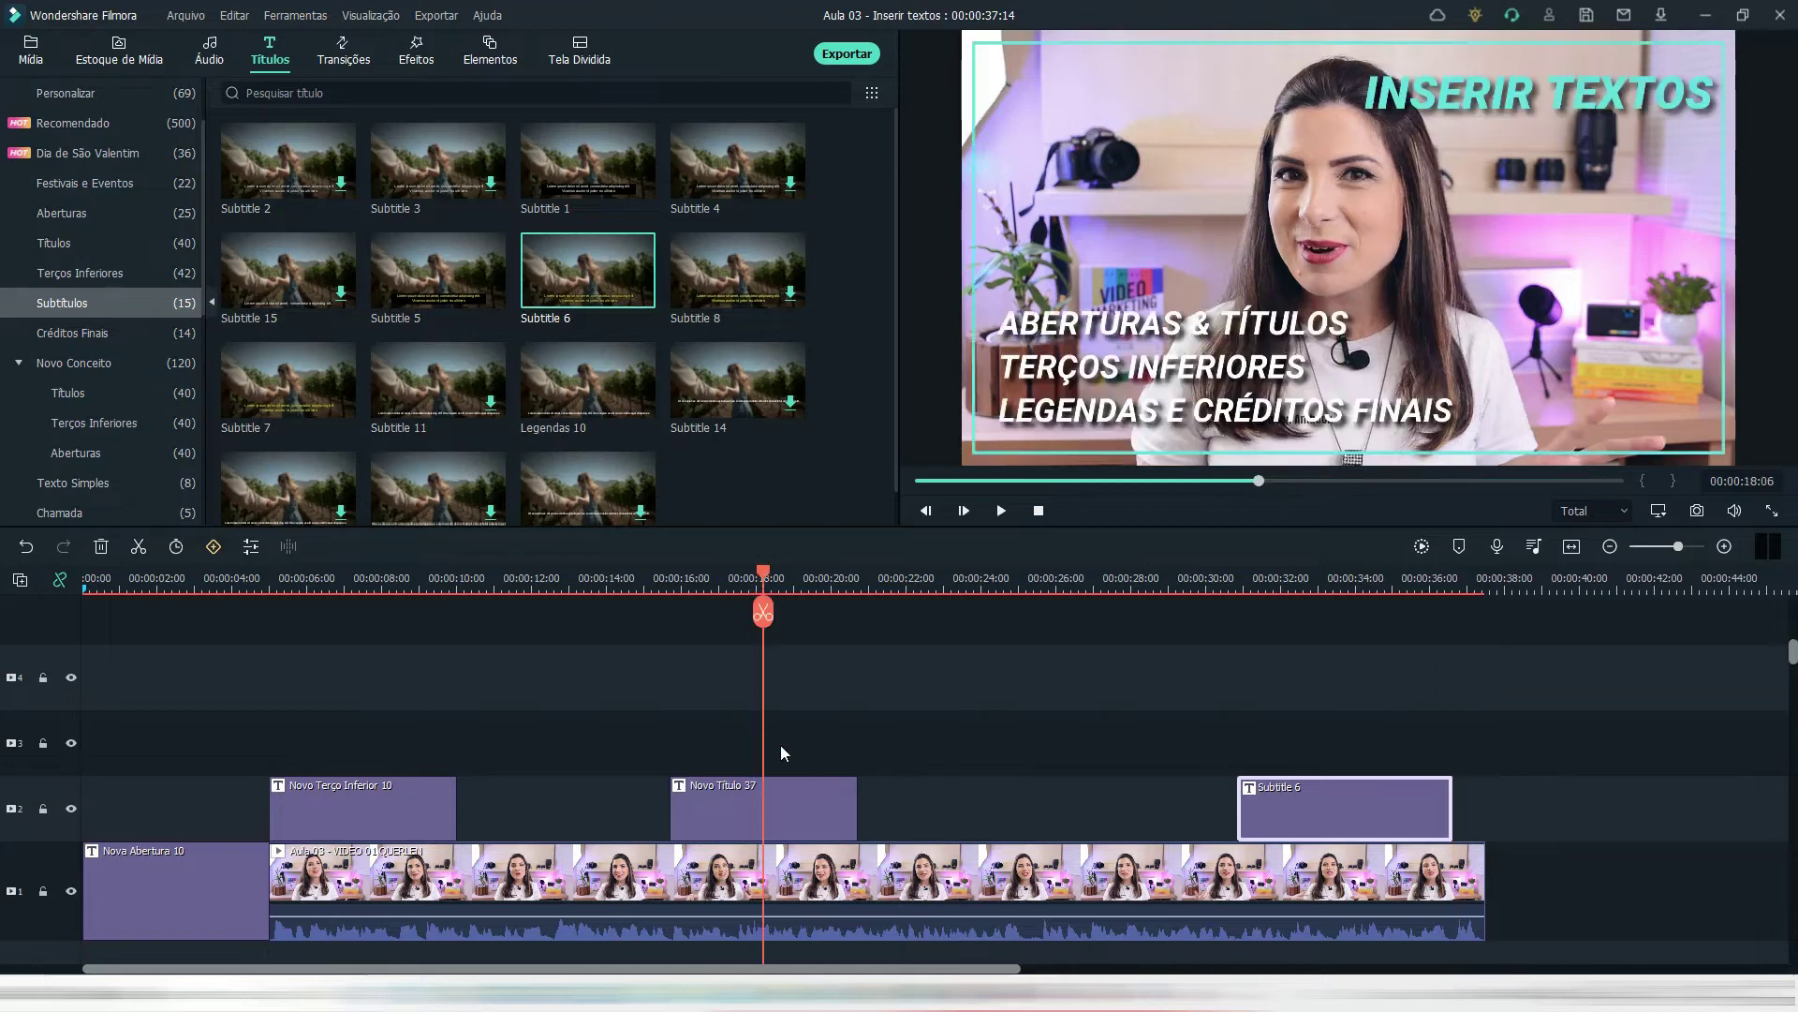
left_click(763, 805)
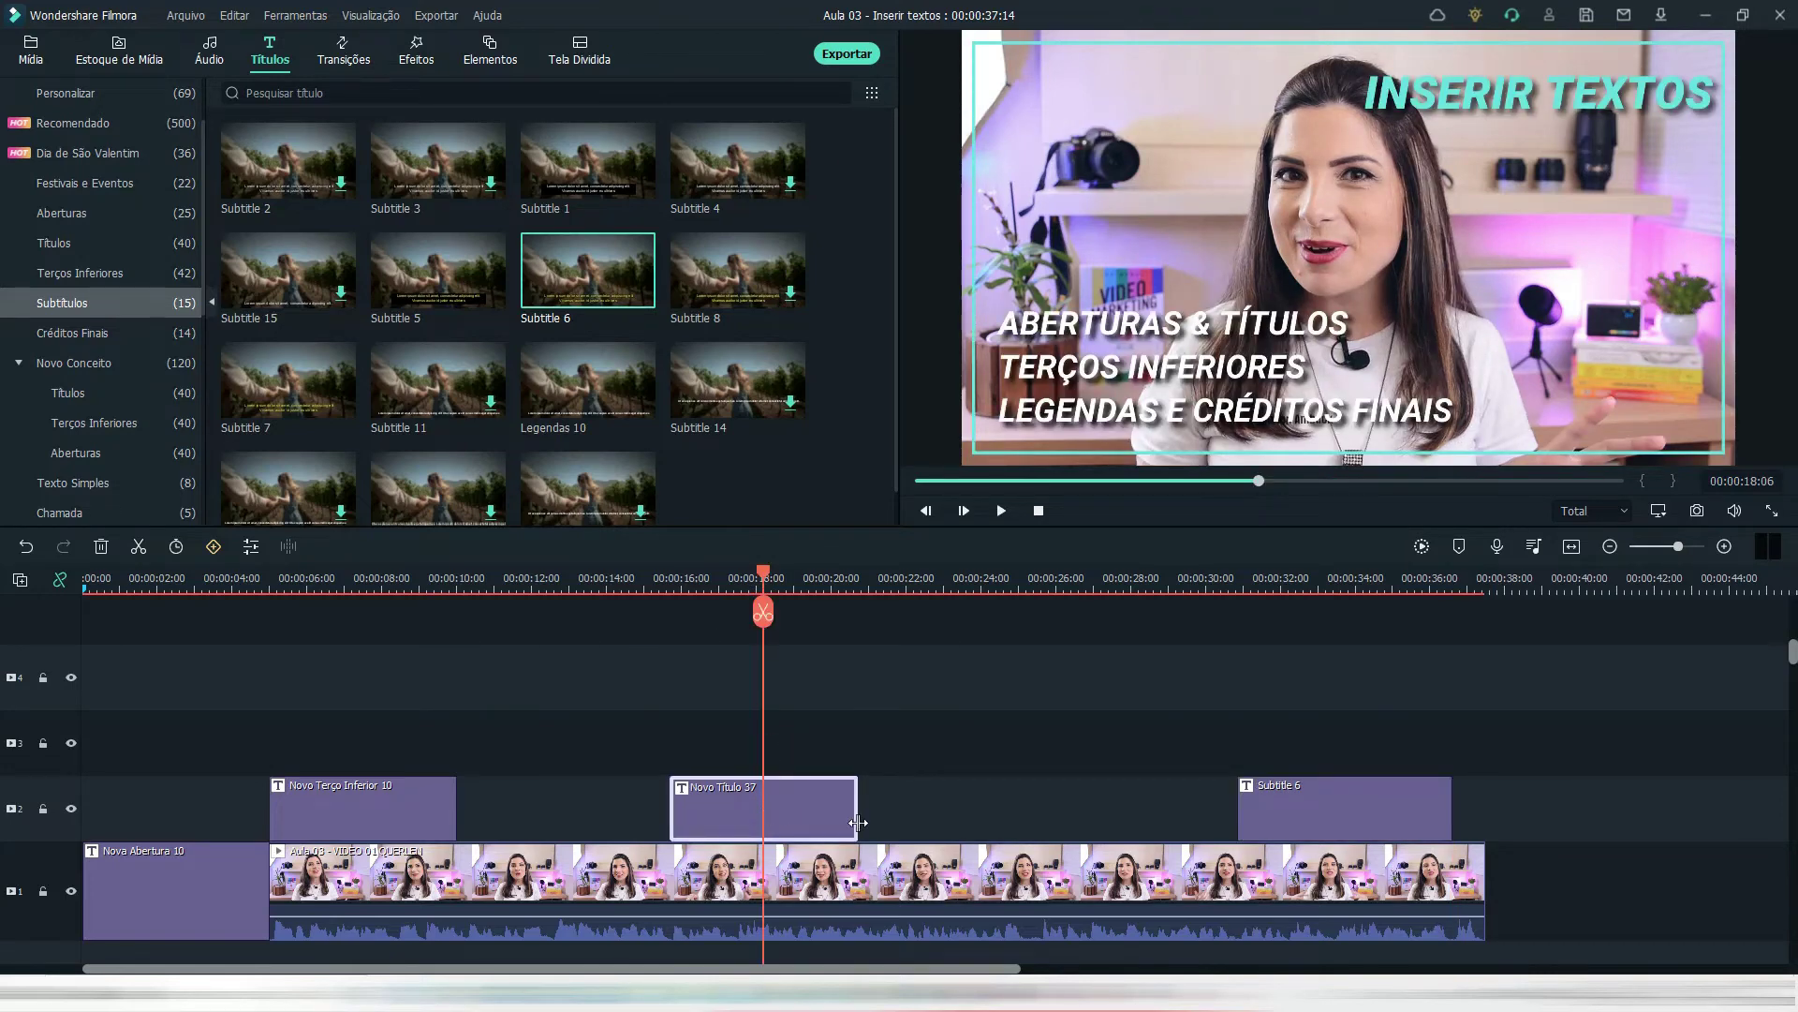
left_click_drag(856, 823, 1073, 819)
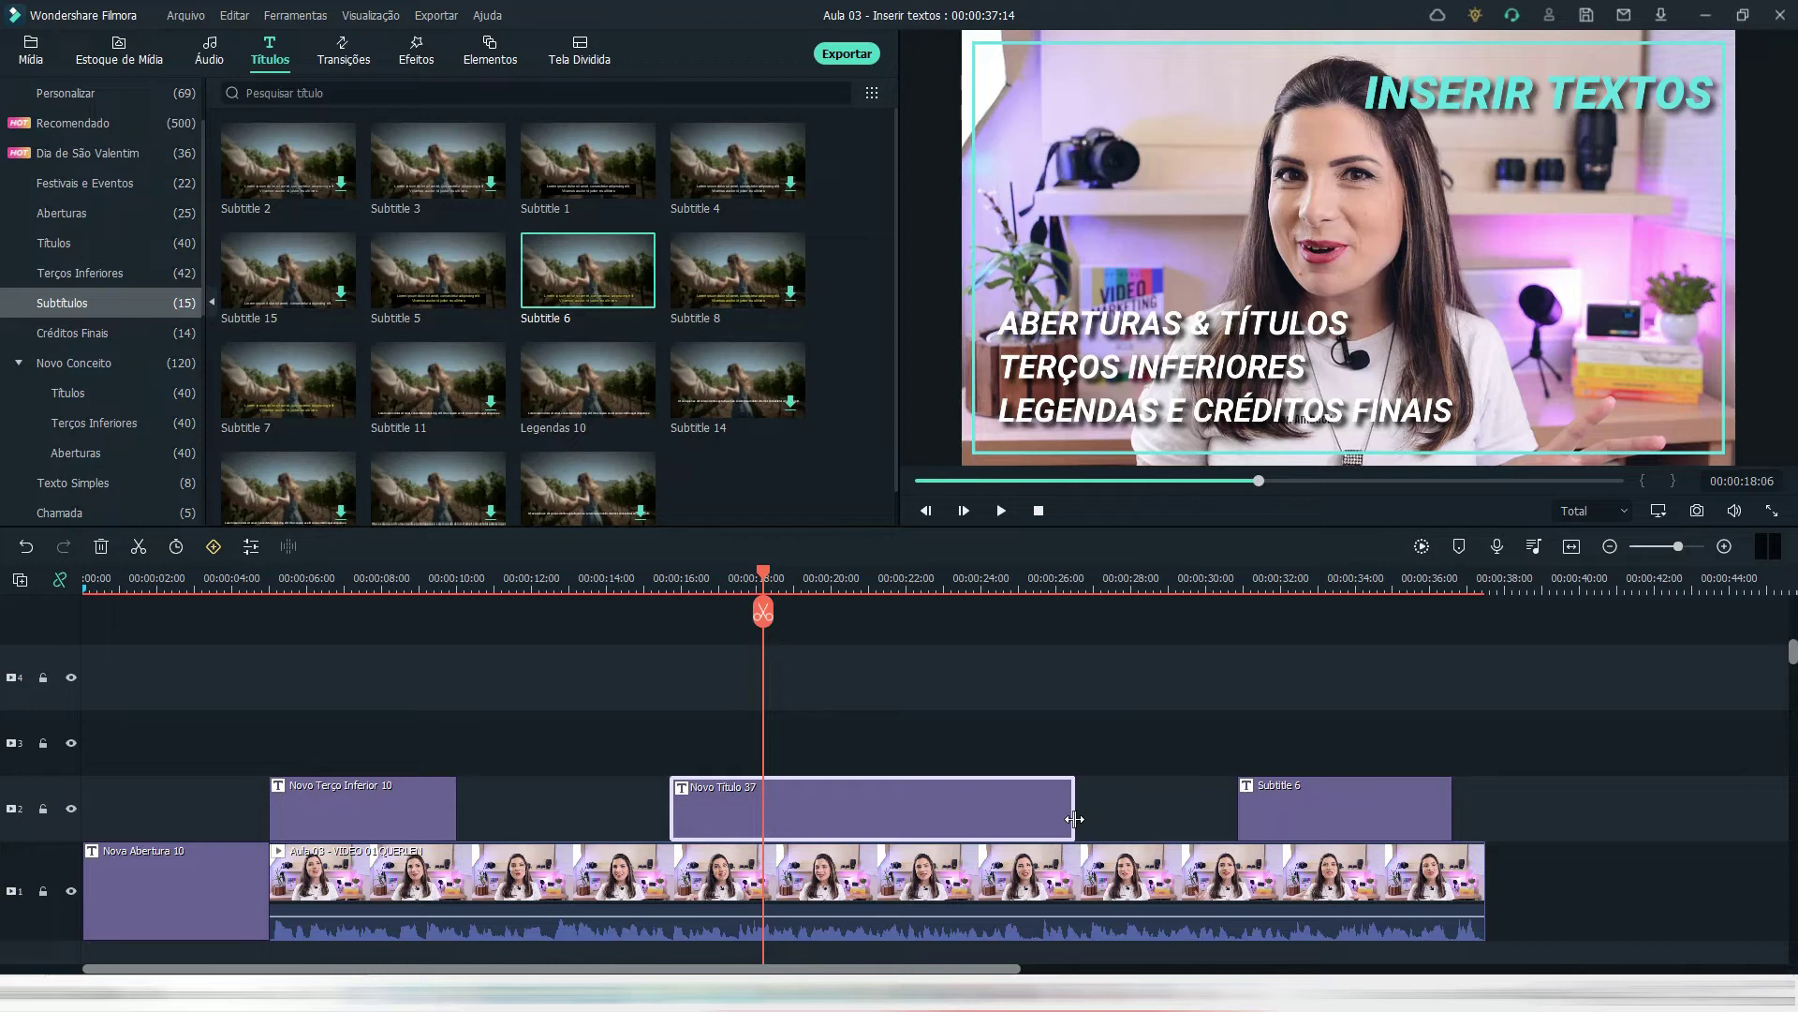
left_click_drag(1074, 819, 739, 812)
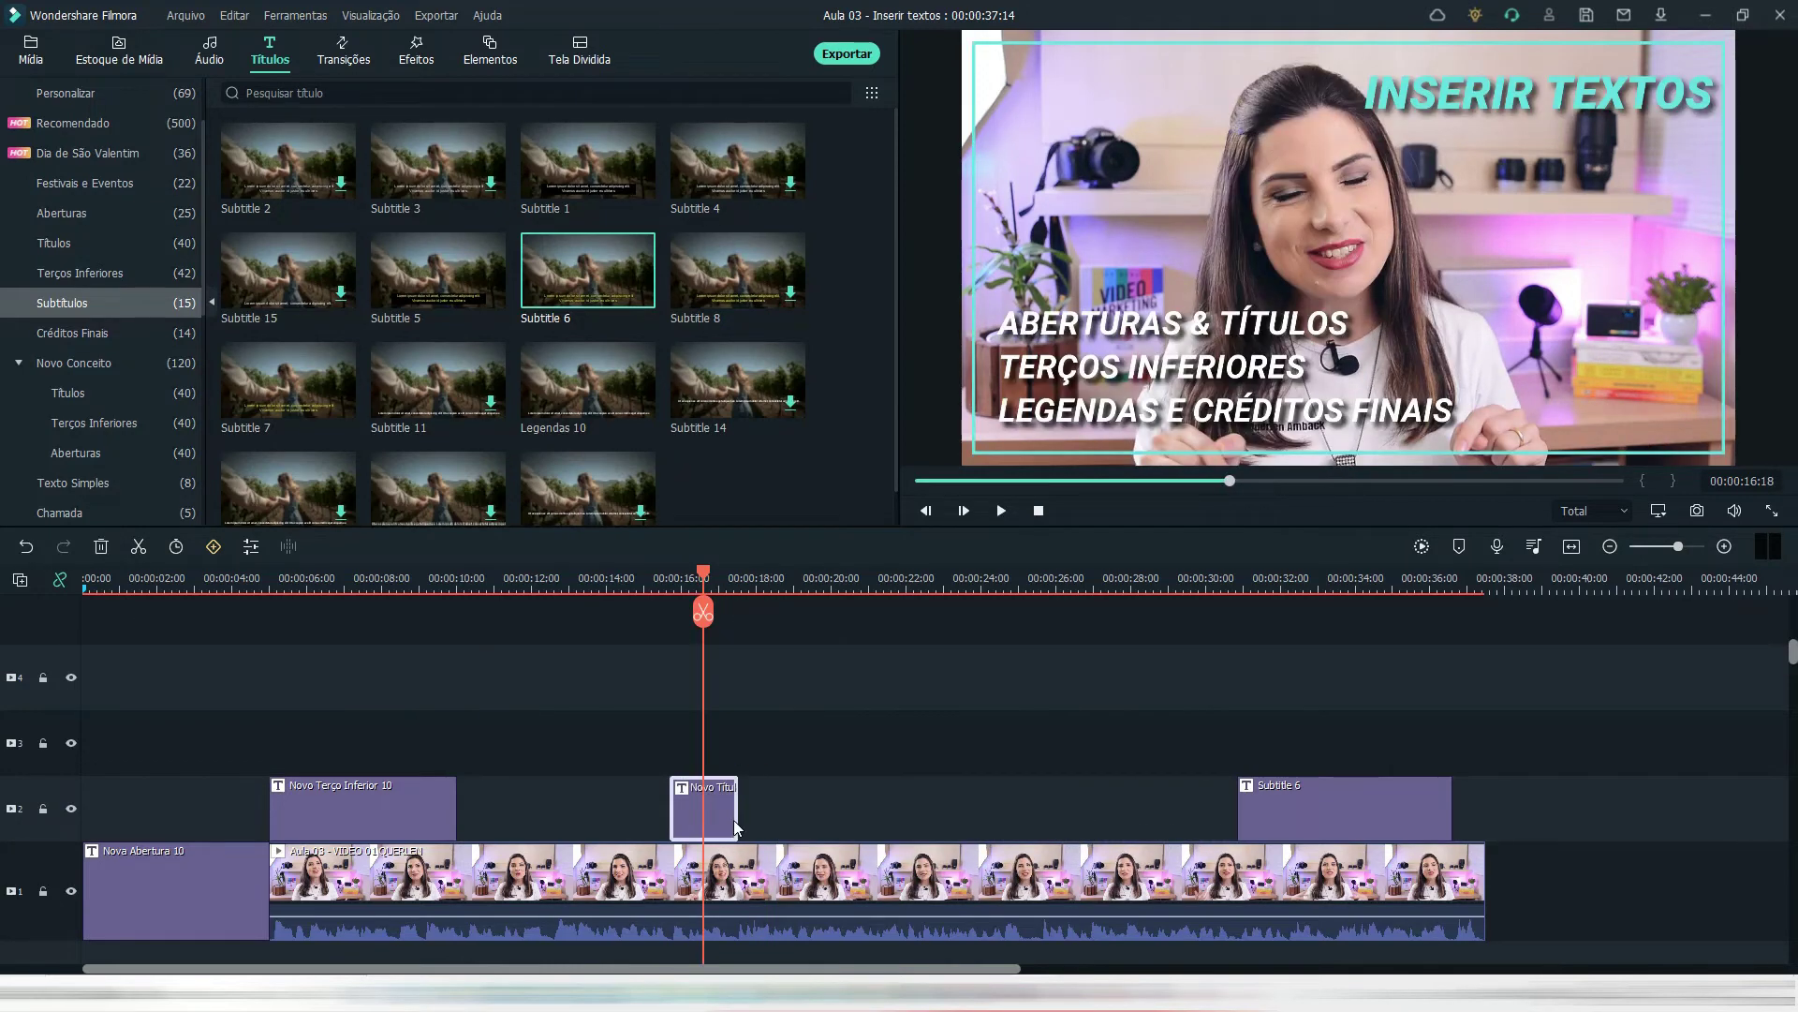
left_click(806, 688)
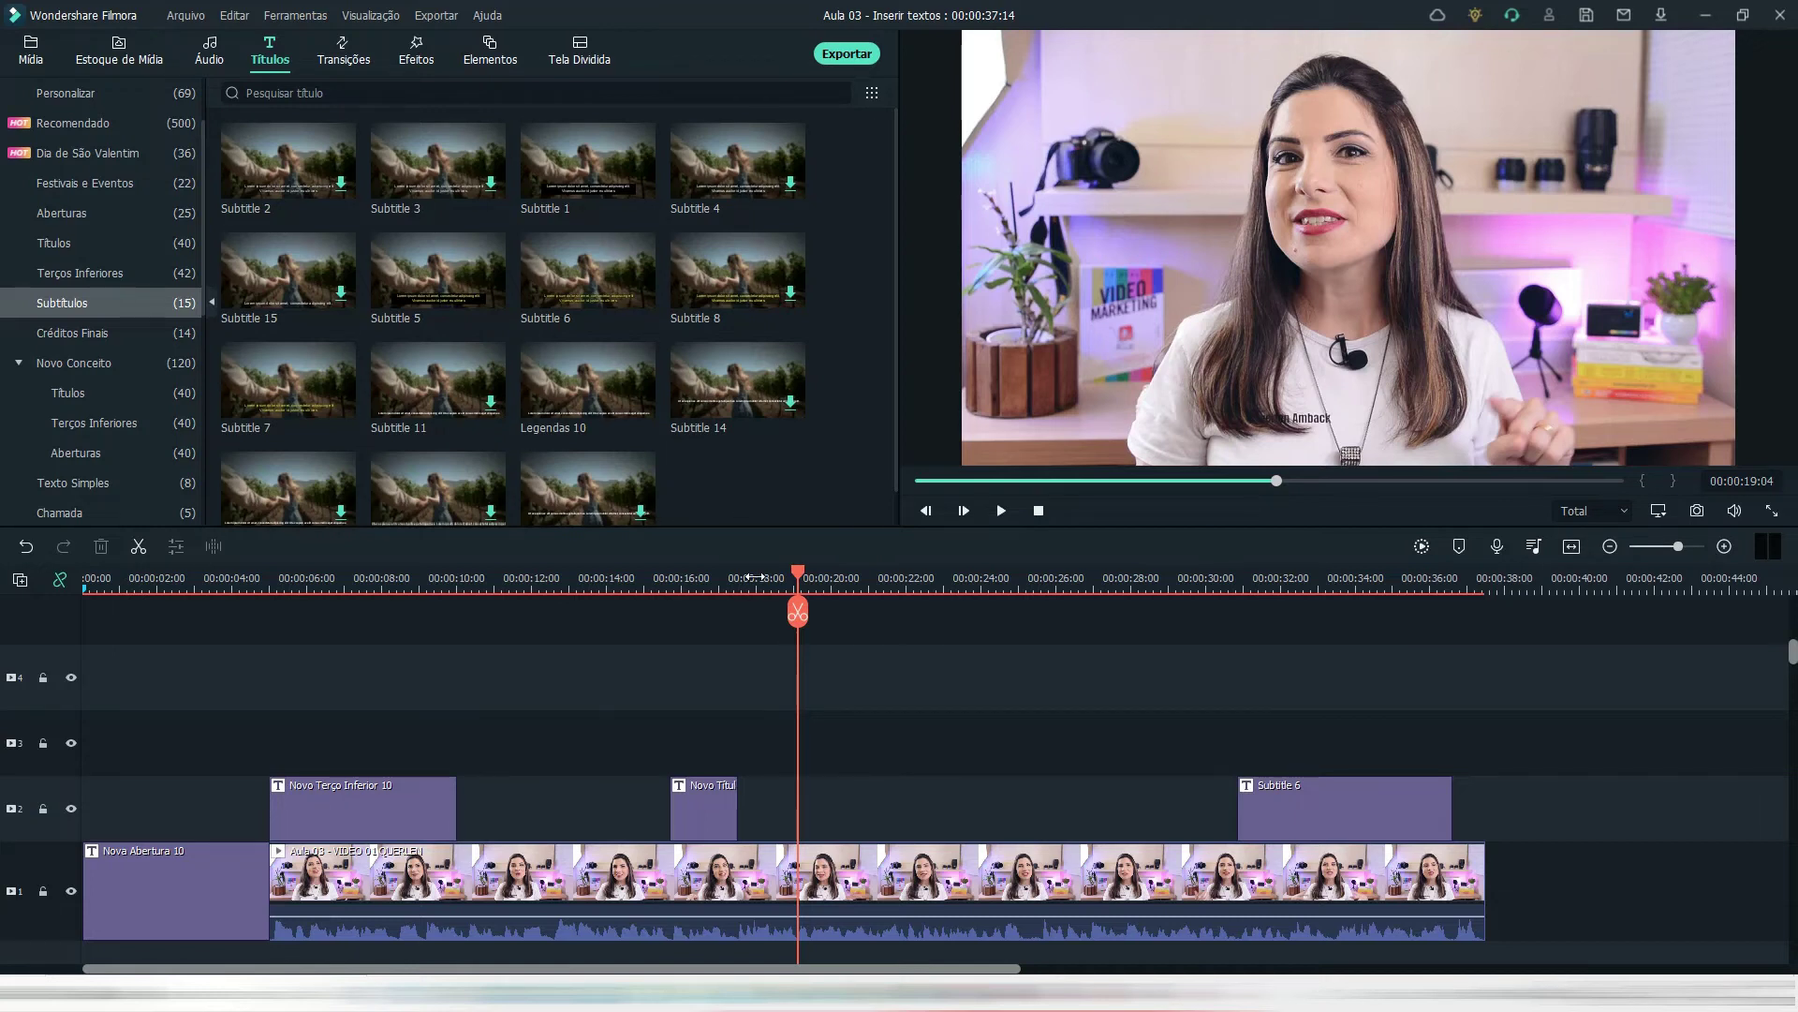
- Place the Basic 6 plain-text title on track 2 at 00:00:19 and select it in the preview
left_click(188, 482)
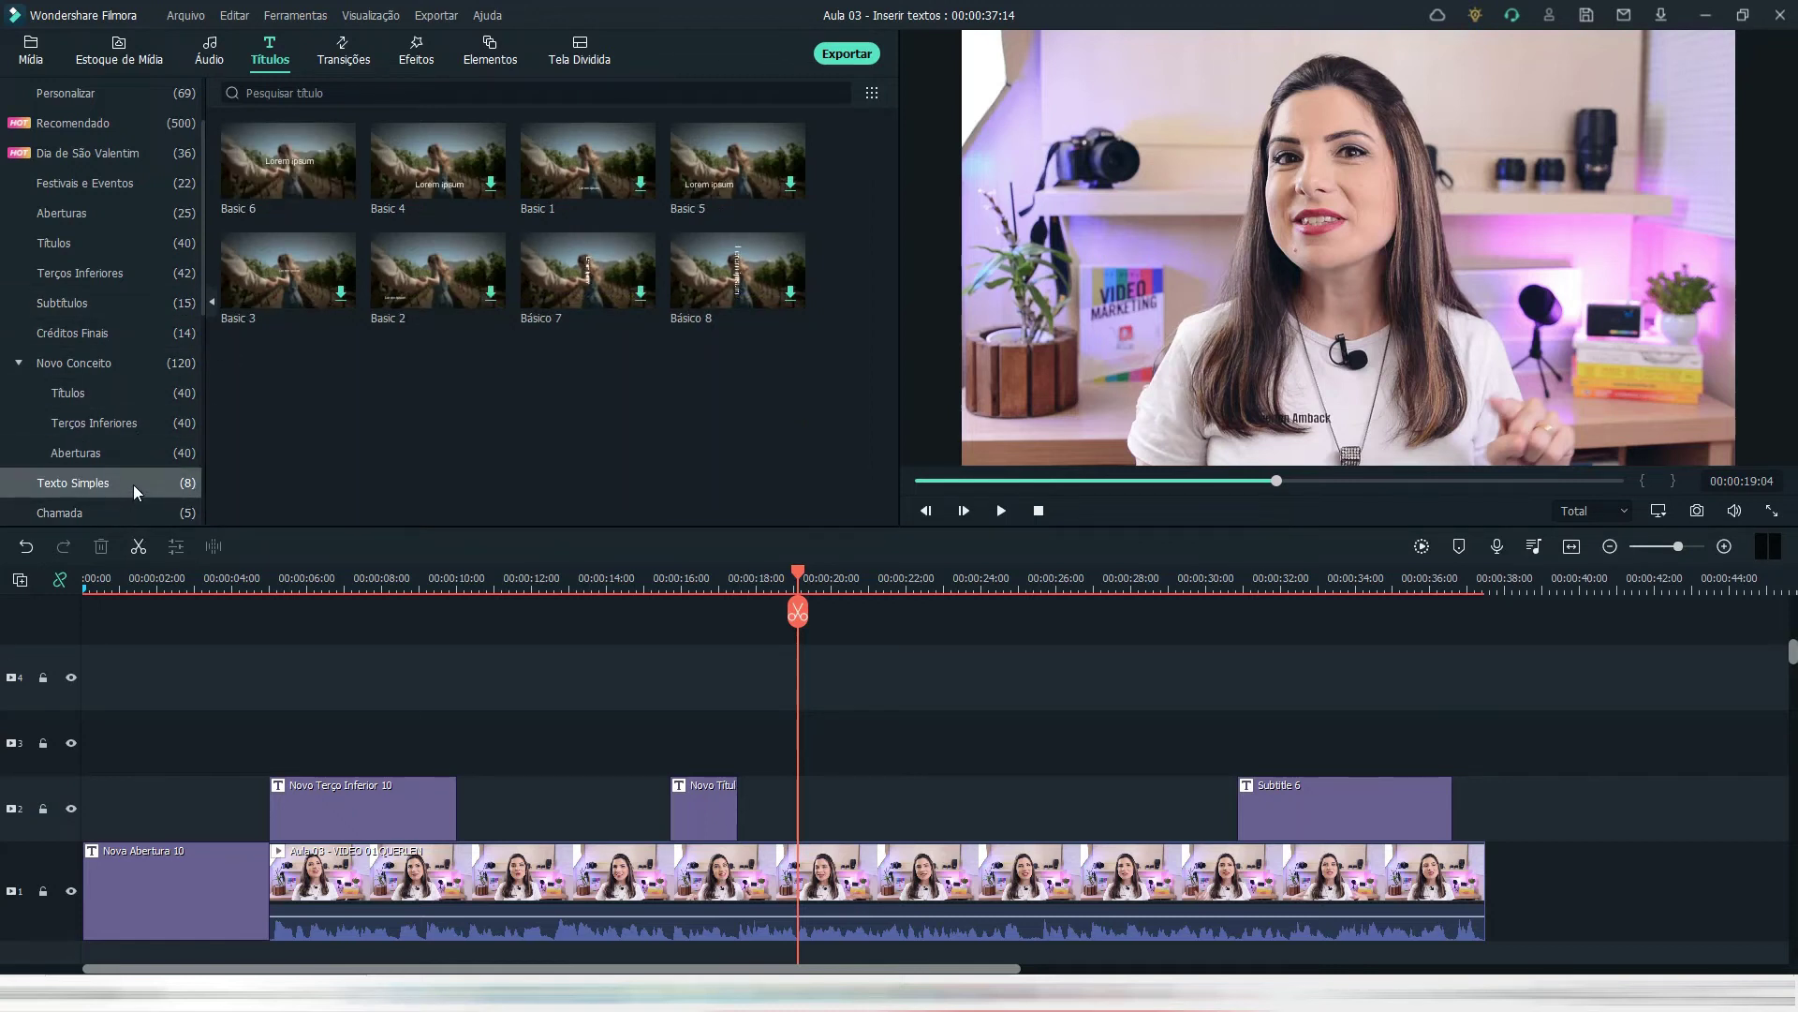
mouse_move(291, 166)
left_mouse_down()
mouse_move(807, 762)
mouse_move(806, 813)
left_mouse_up()
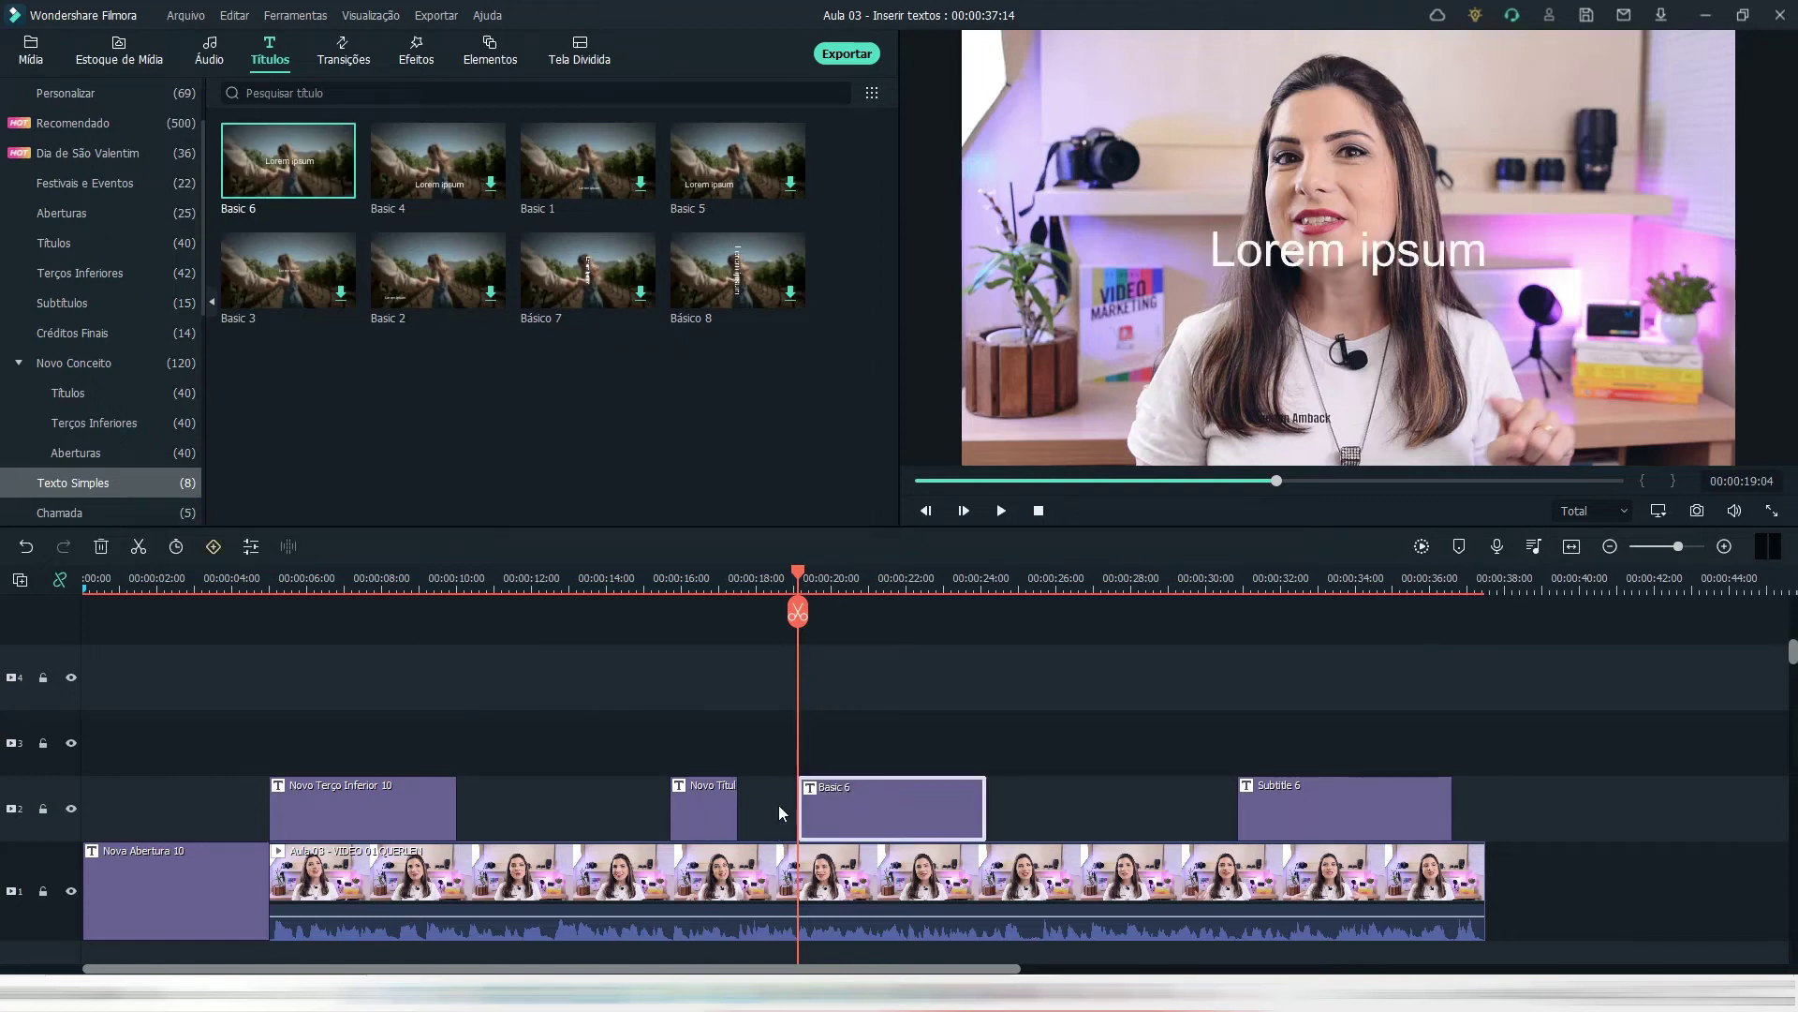
left_click(1325, 259)
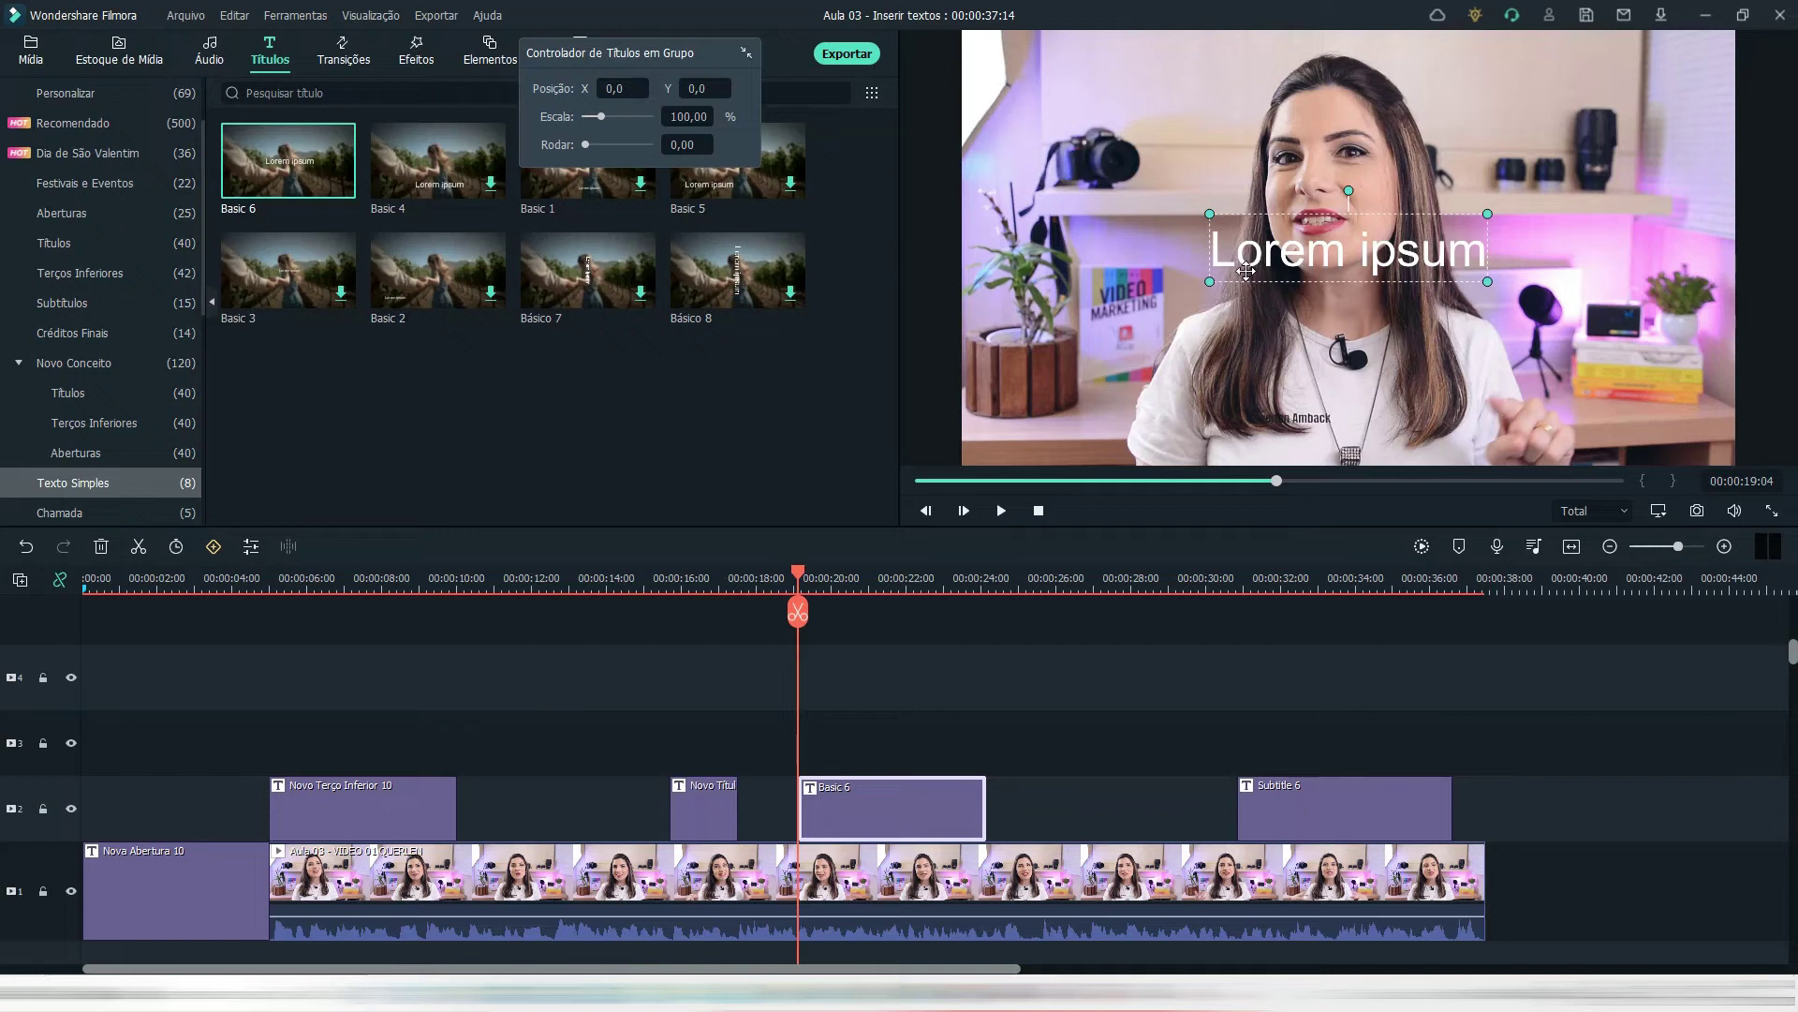
- Replace the title's Lorem ipsum text with 'MEU MODELO'
double_click(1251, 266)
left_click(603, 288)
key("ctrl+a")
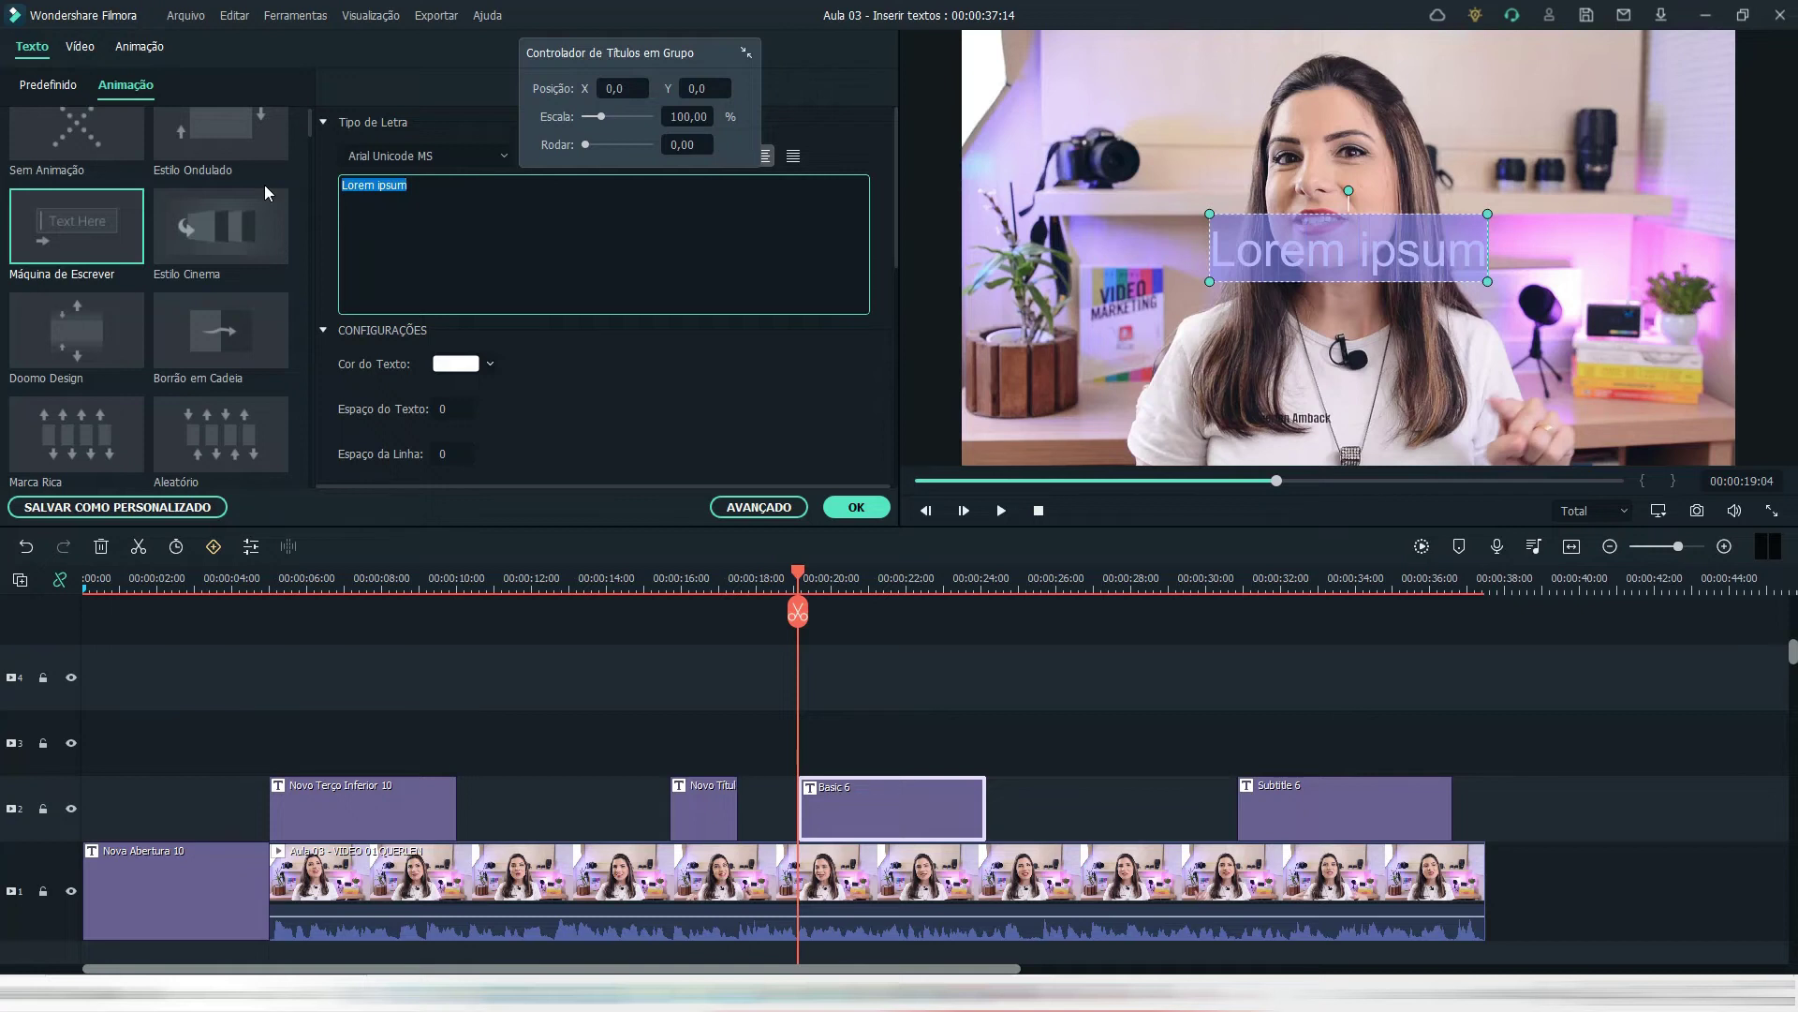
type("MEU MO")
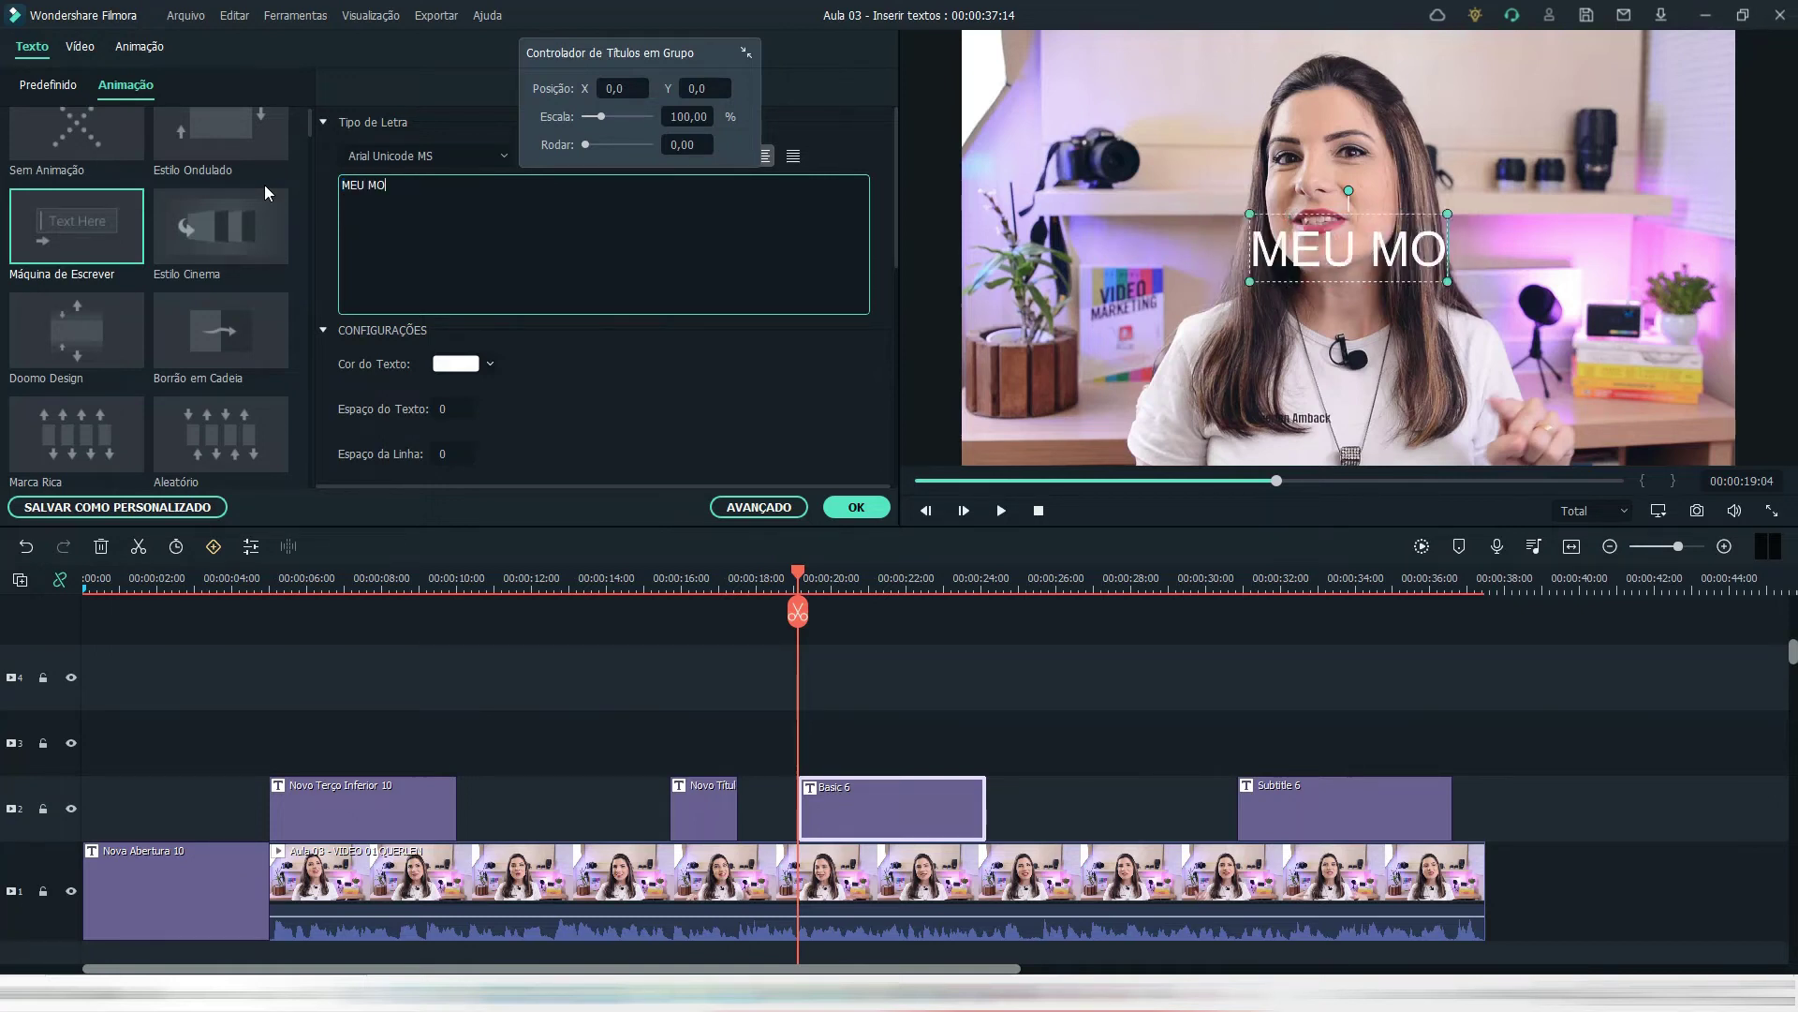
type("DELO")
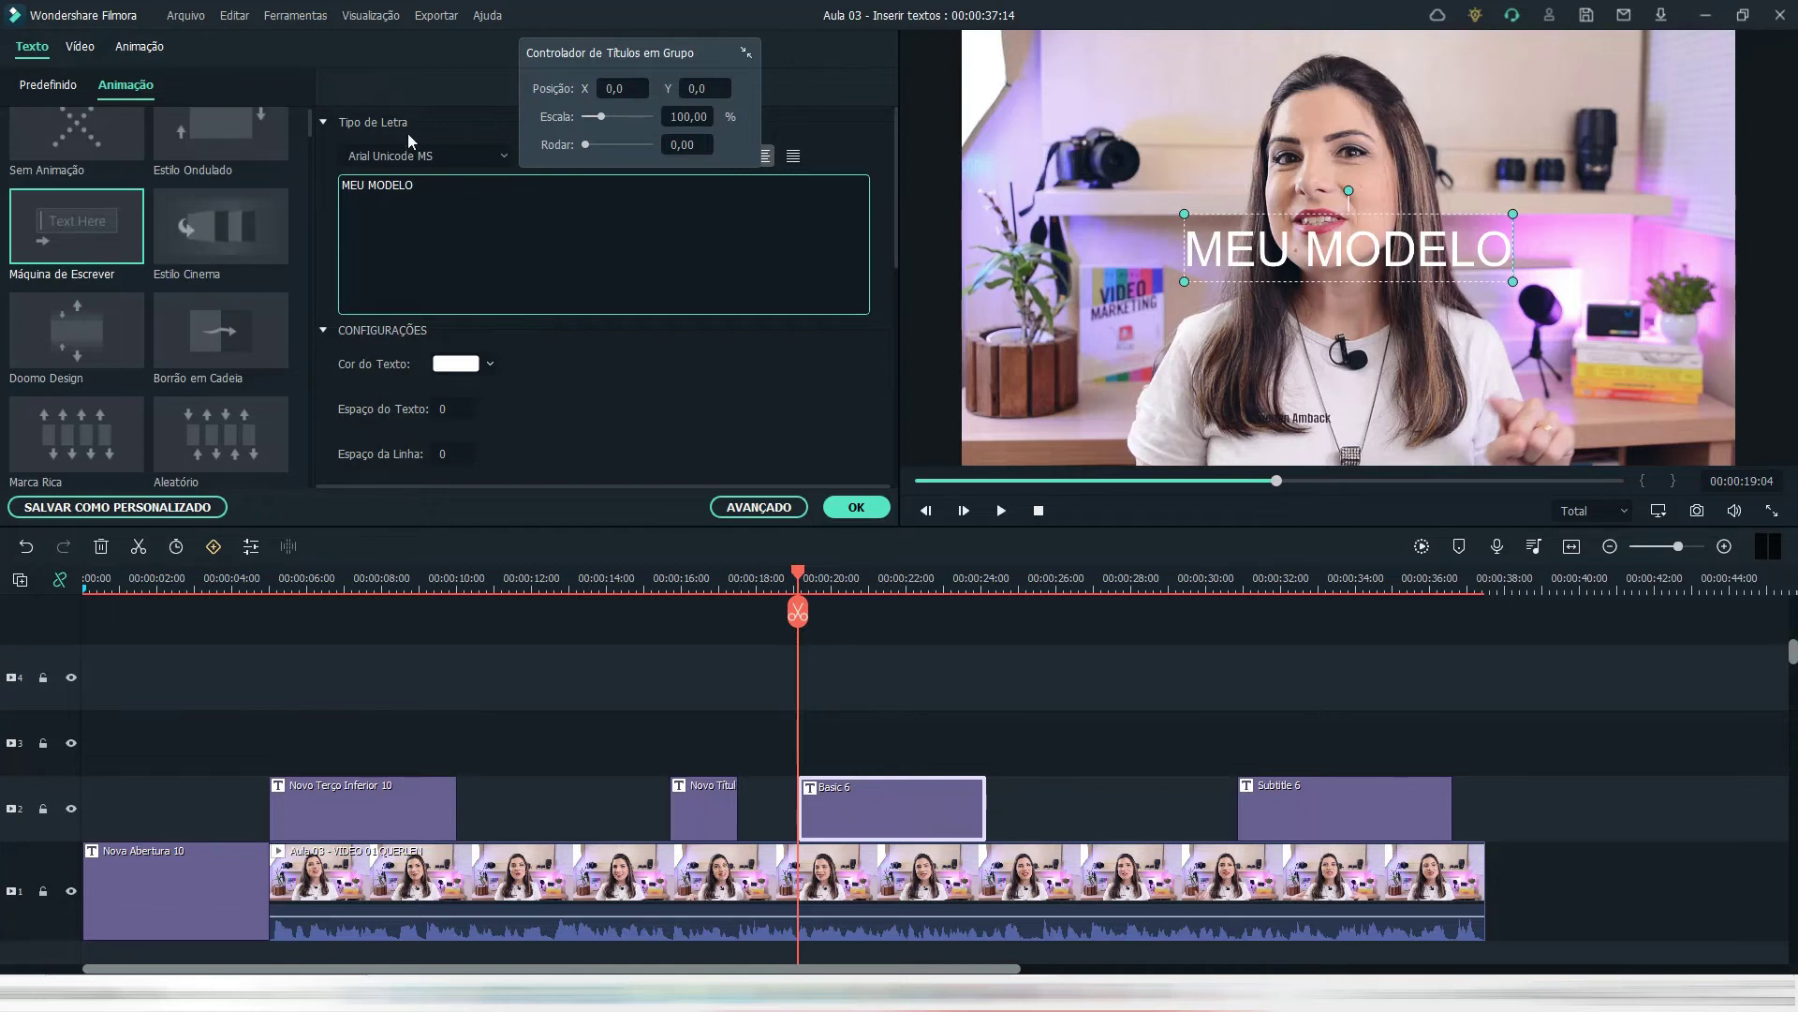
- Set the font to Lato Black and apply the plain white Estilo de texto 1 preset
left_click(503, 156)
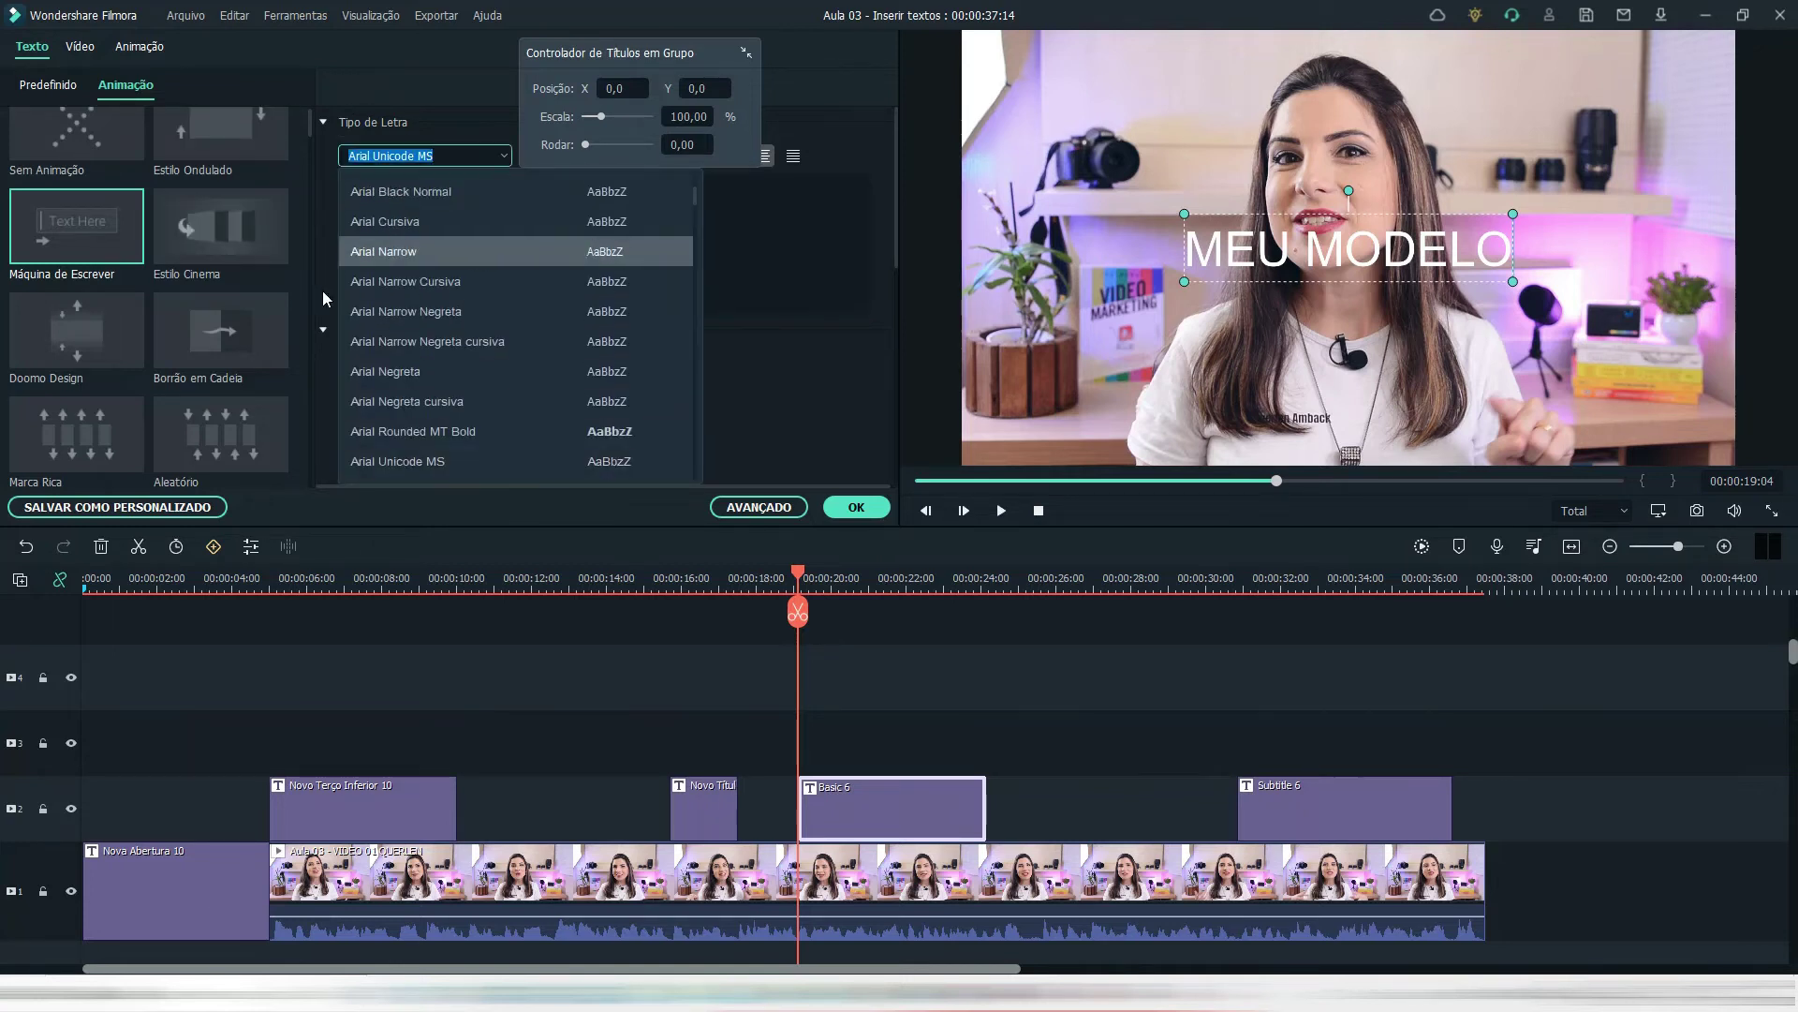
scroll(585, 456, "down", 2)
scroll(586, 455, "down", 3)
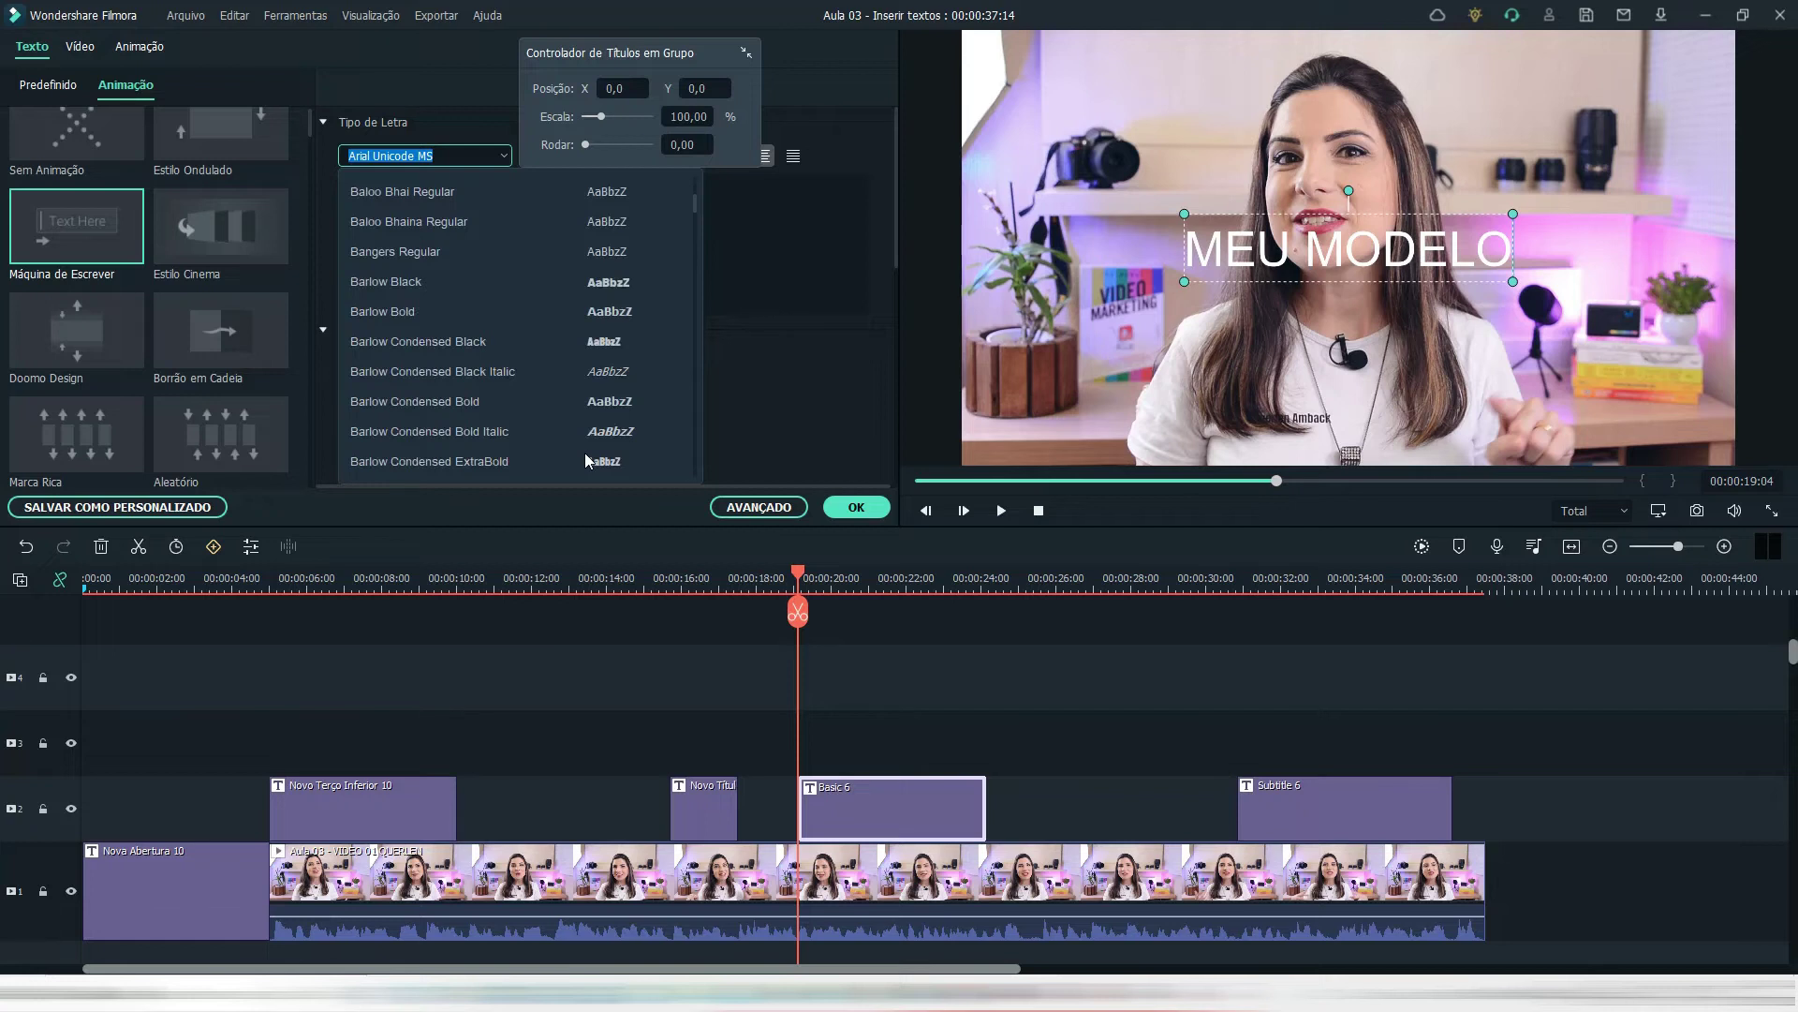
scroll(514, 453, "down", 5)
left_click(514, 454)
left_click(52, 83)
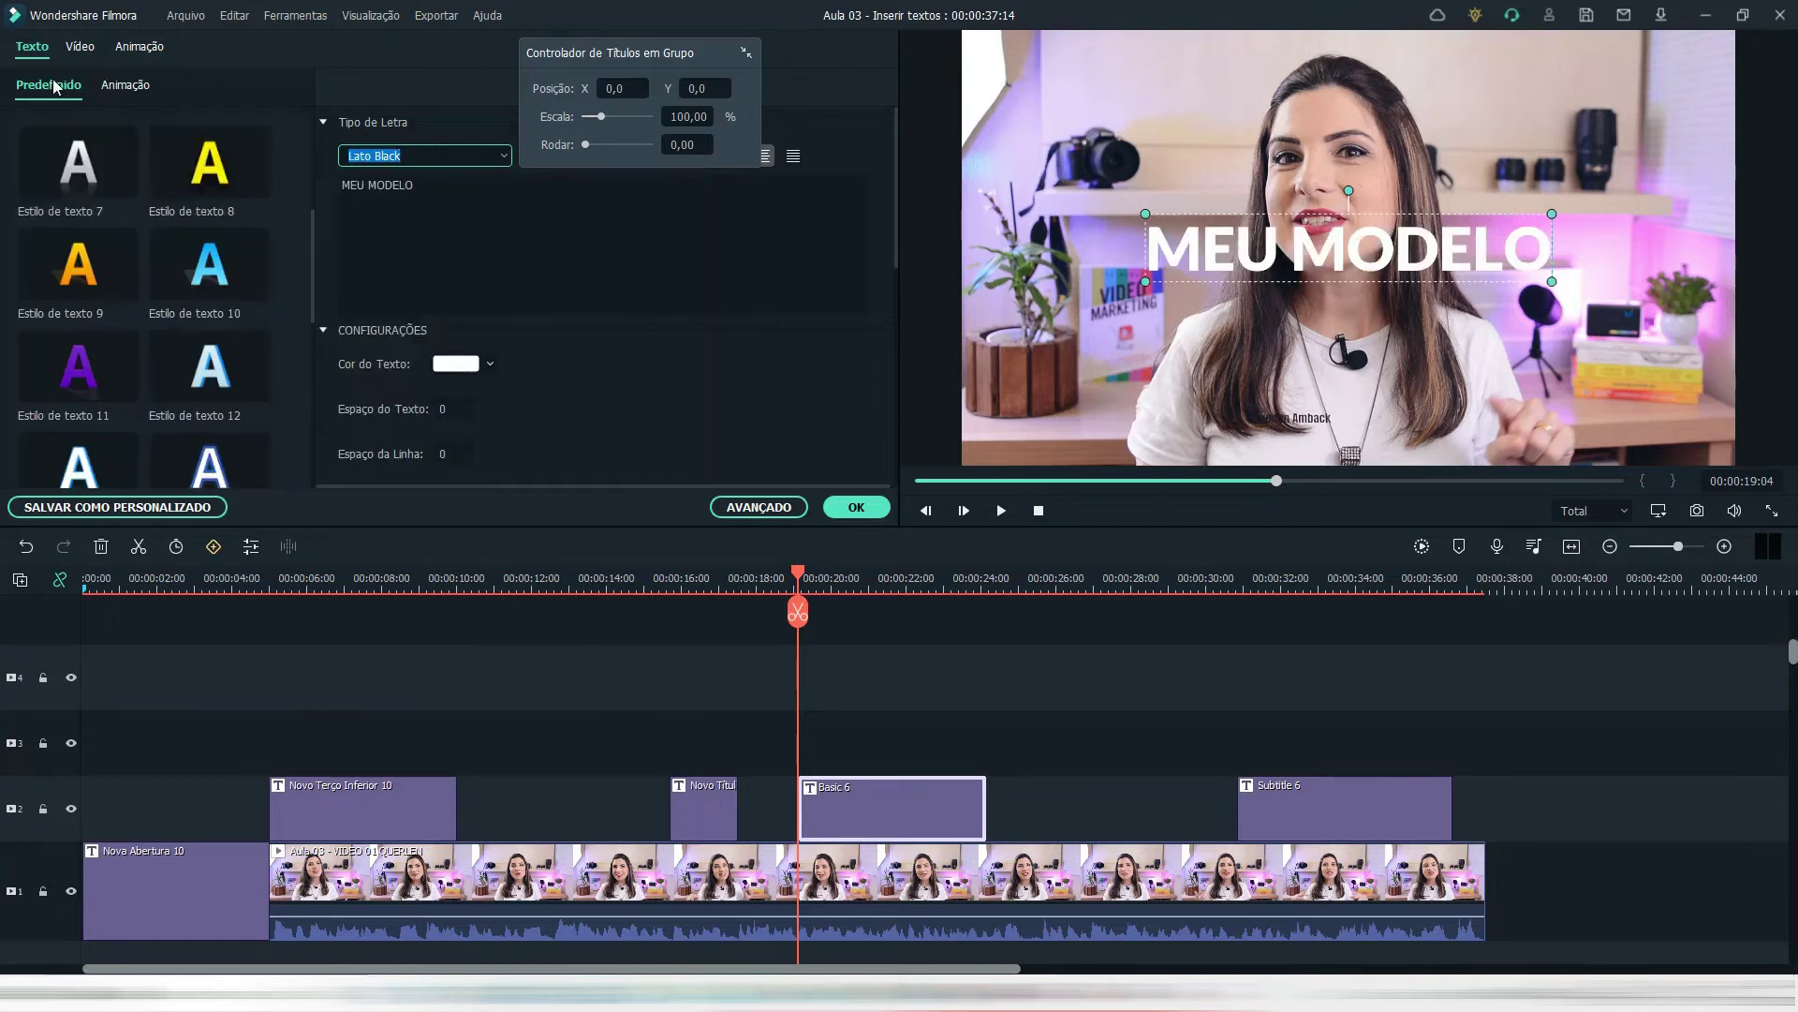
left_click(111, 404)
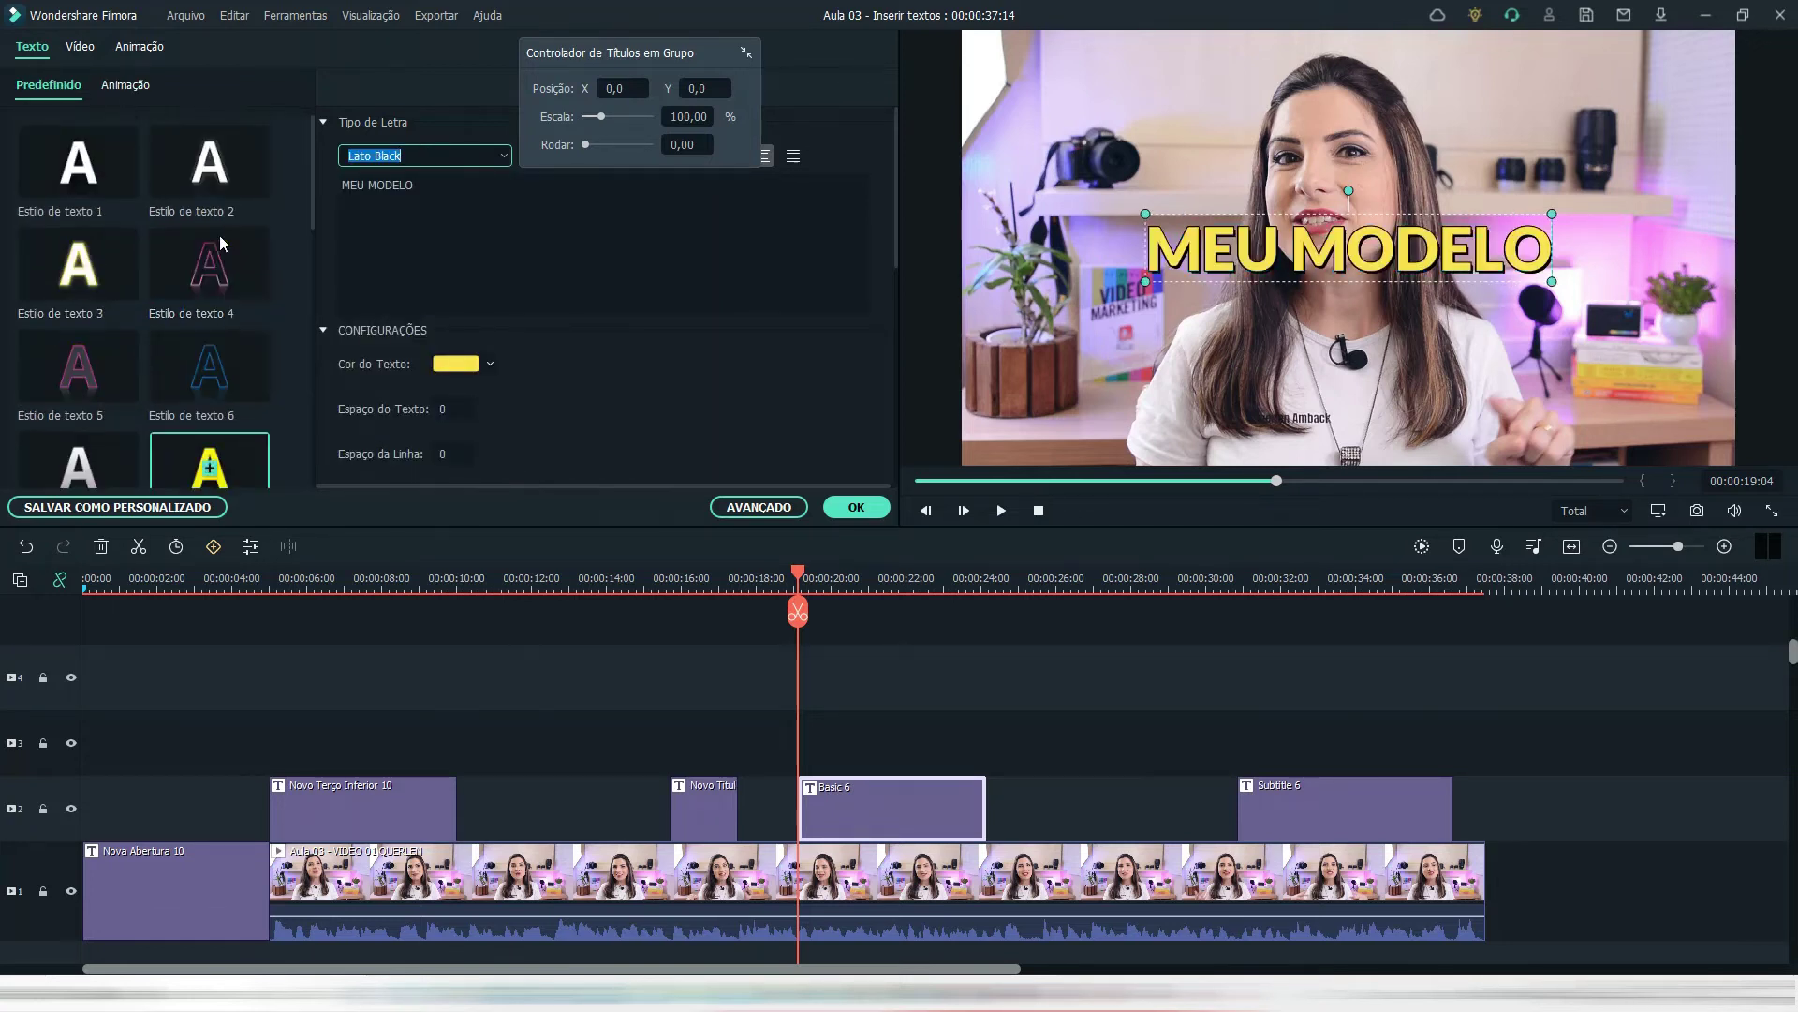
left_click(239, 176)
left_click(117, 185)
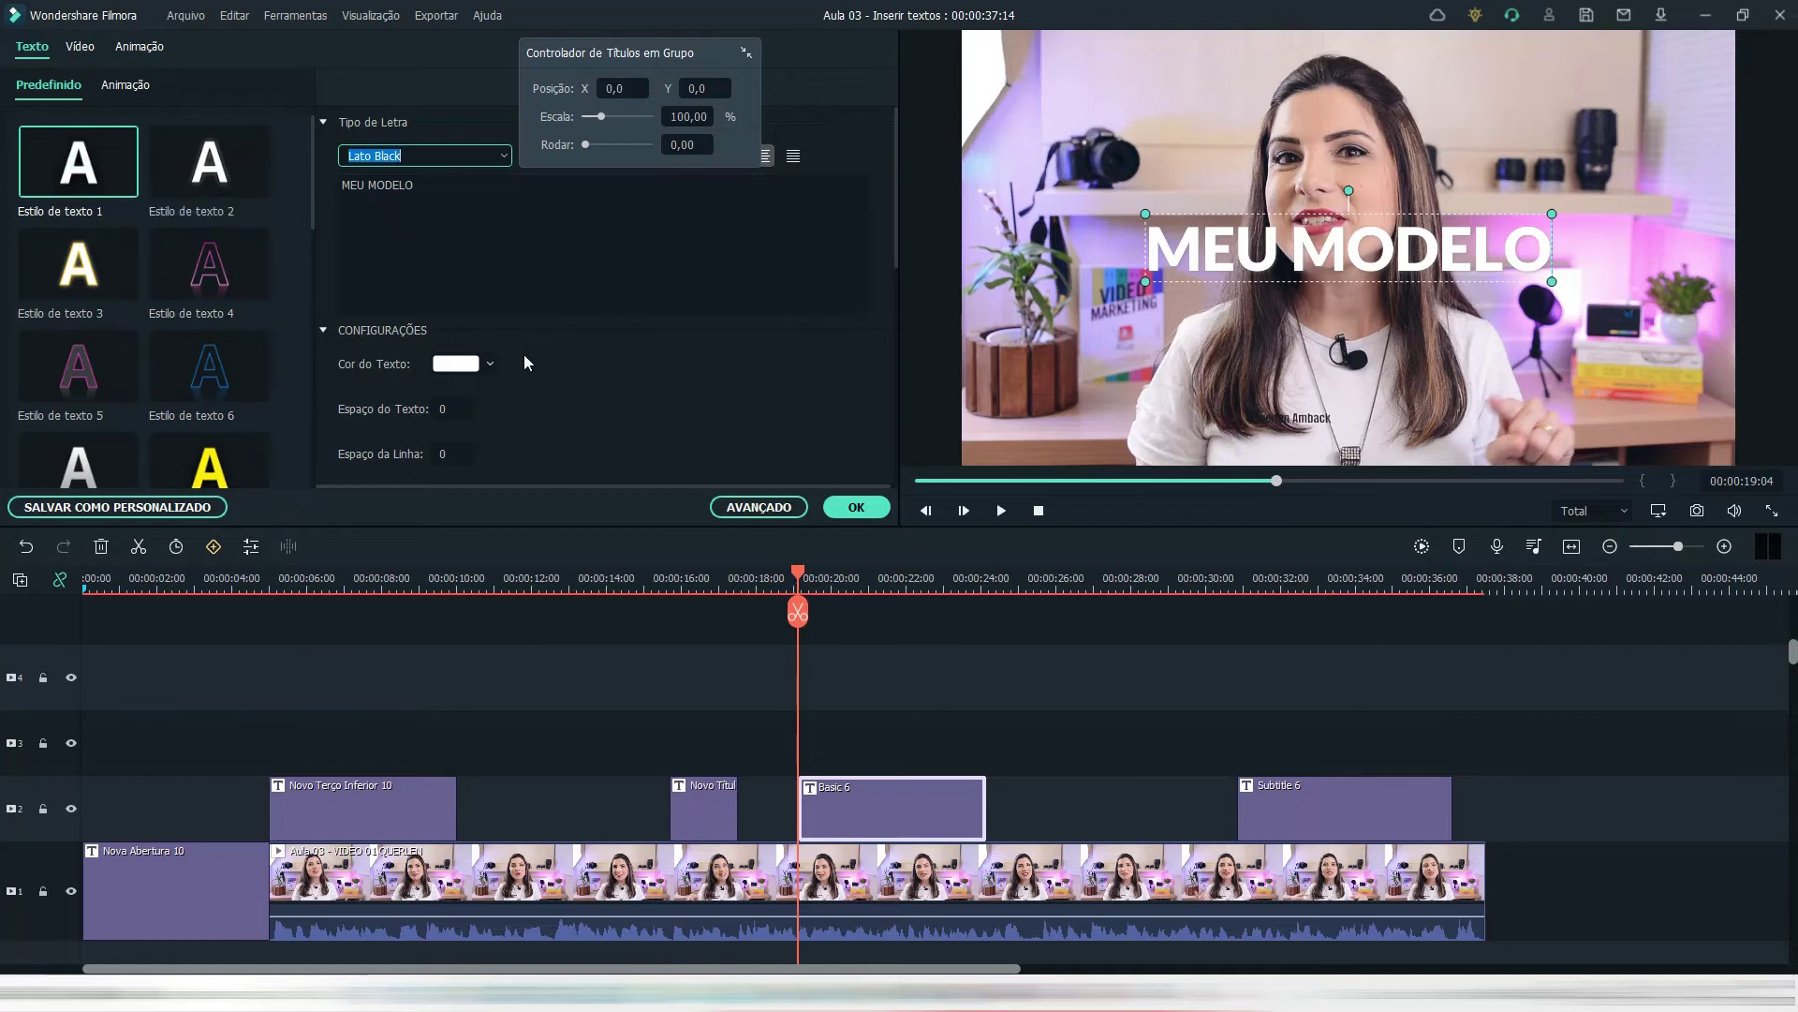
left_click(744, 515)
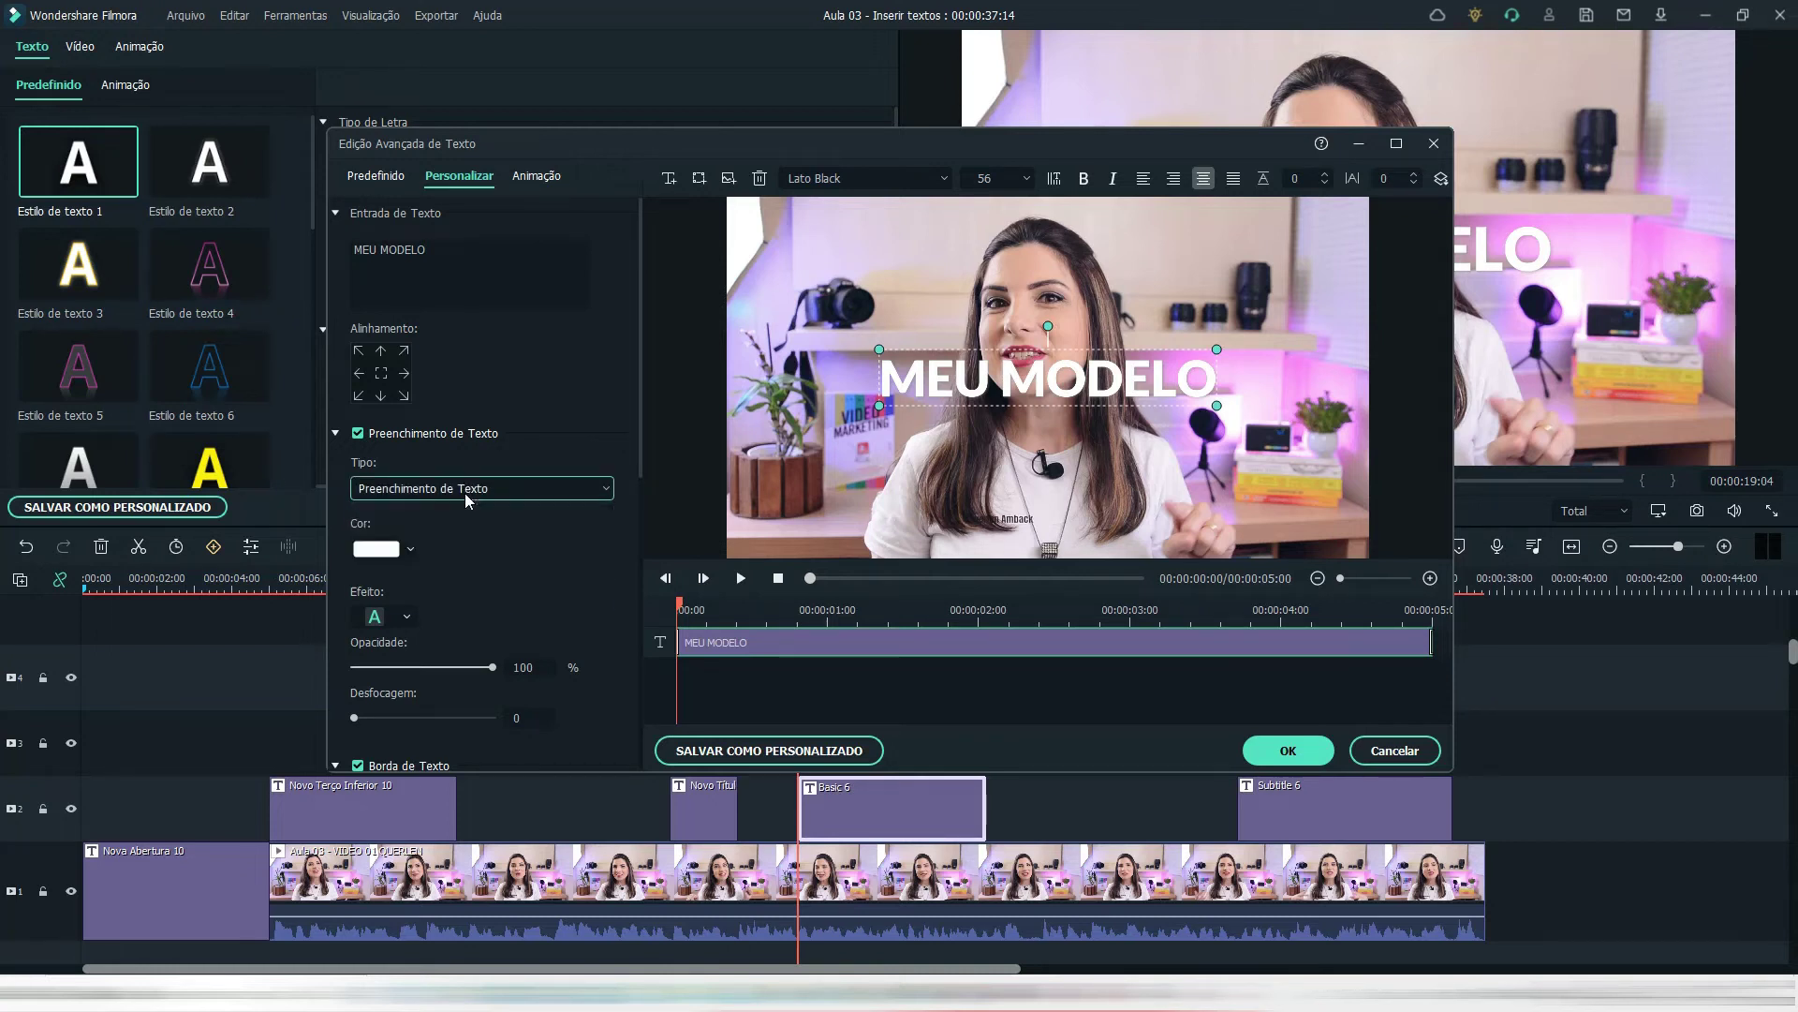
- Switch the text fill to a gradient with purple as the first colour
left_click(469, 492)
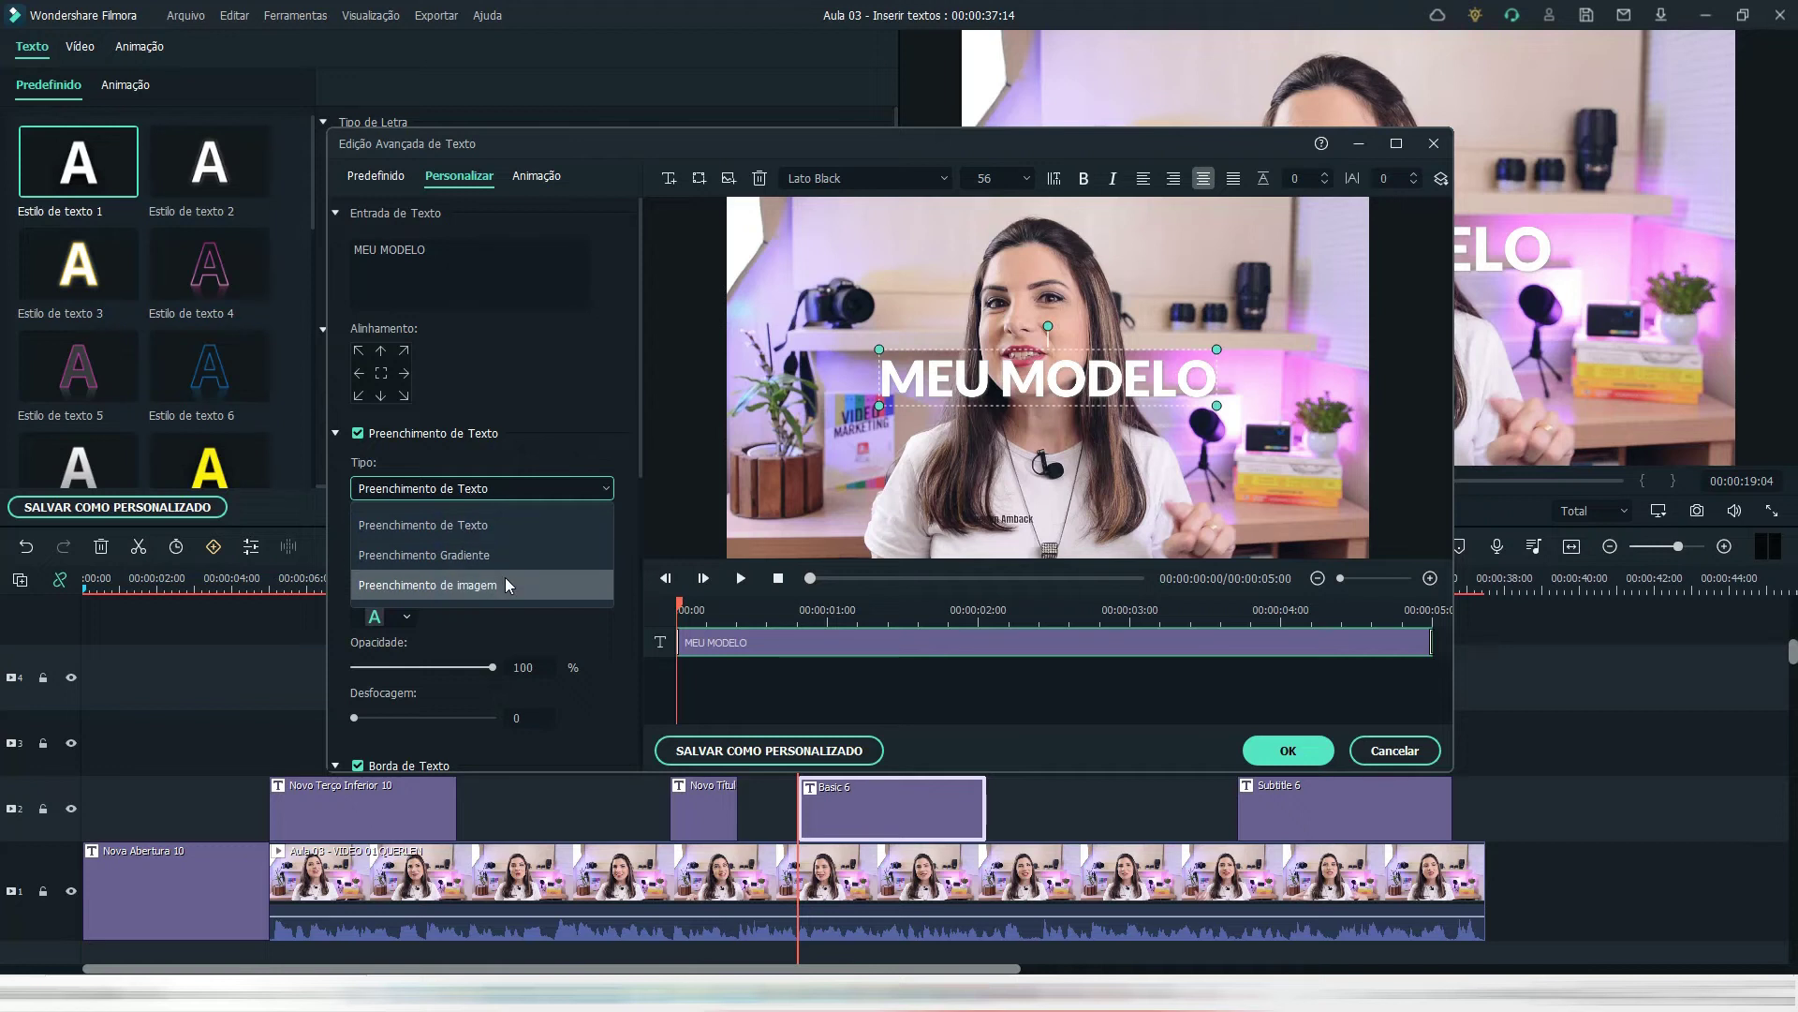
left_click(507, 584)
left_click(508, 491)
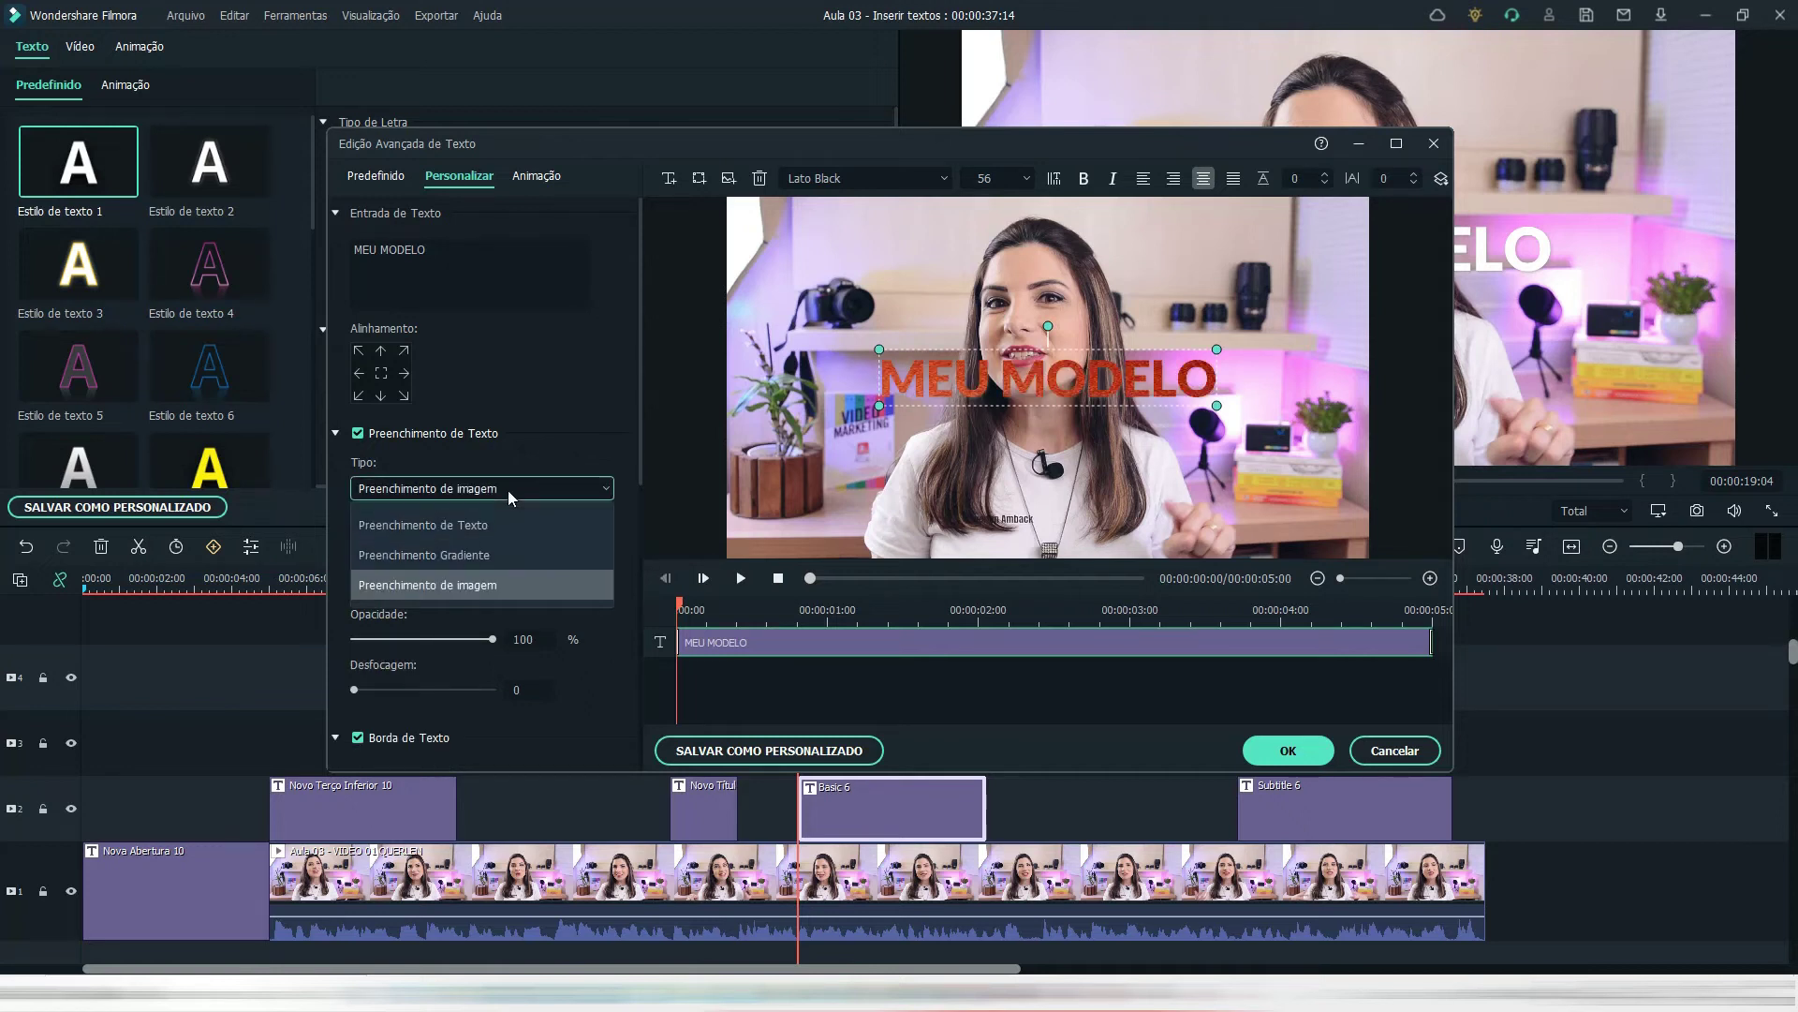
left_click(508, 491)
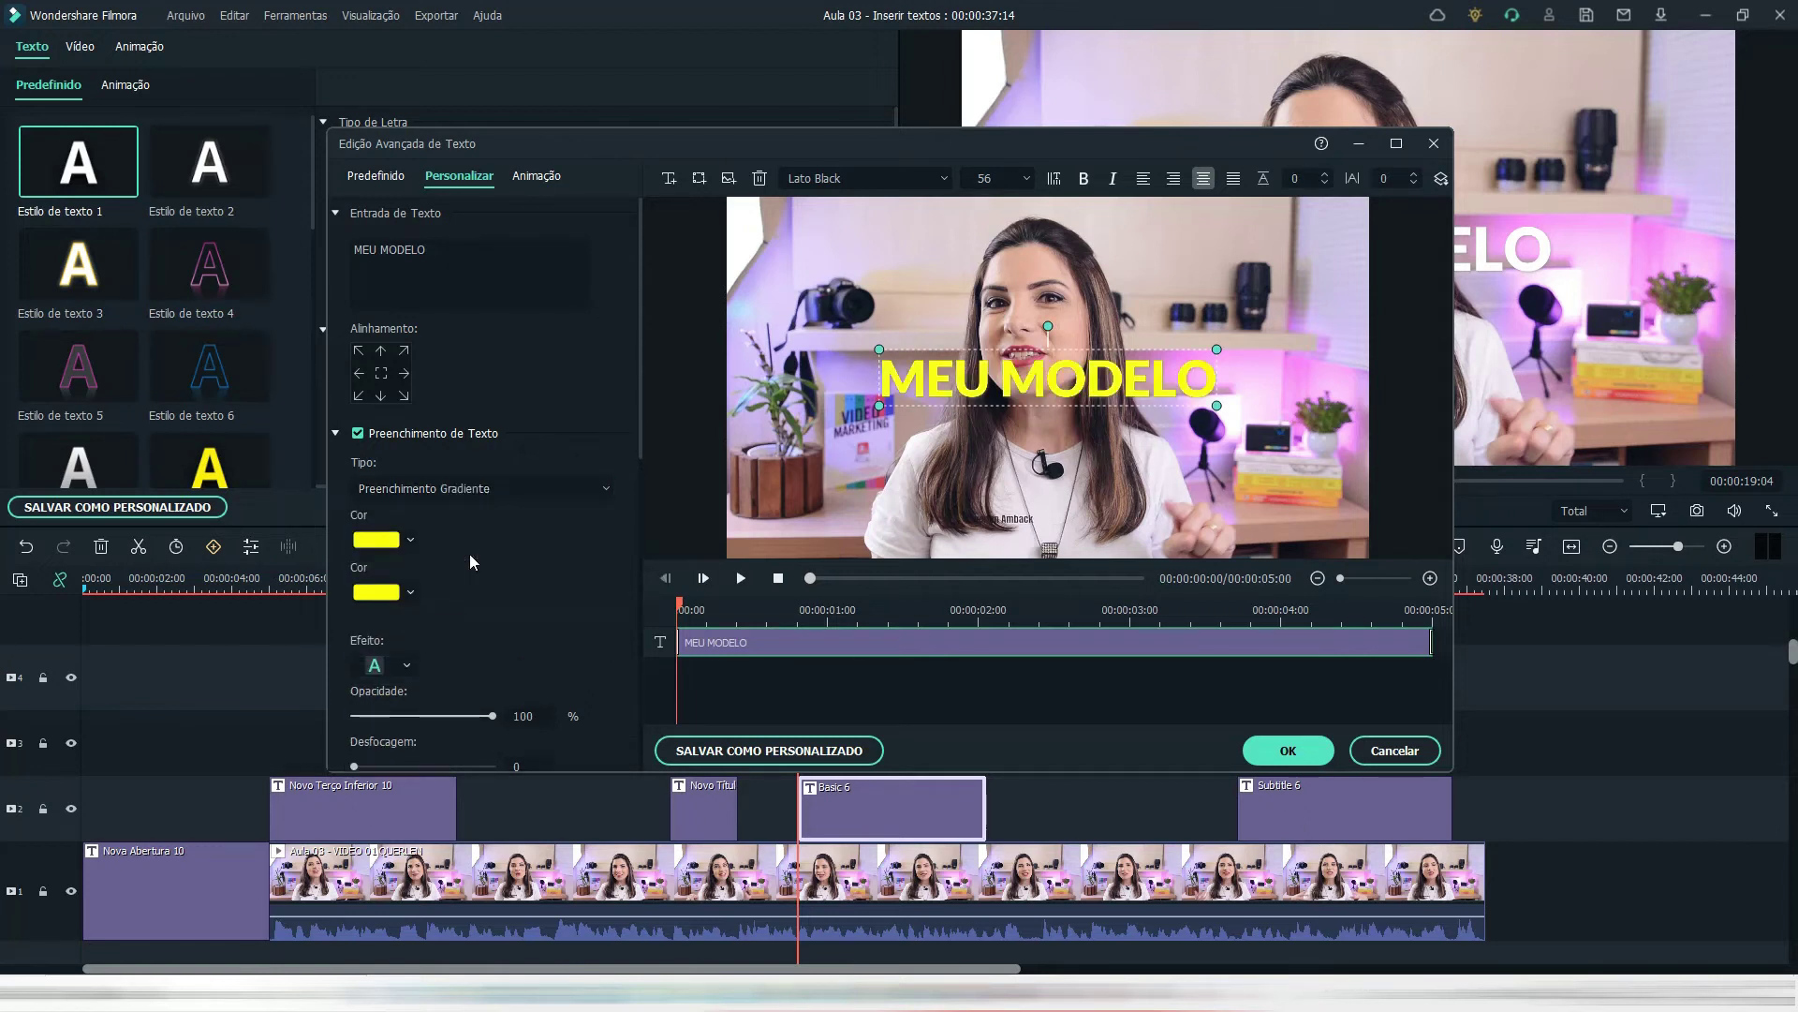
left_click(411, 539)
left_click(380, 672)
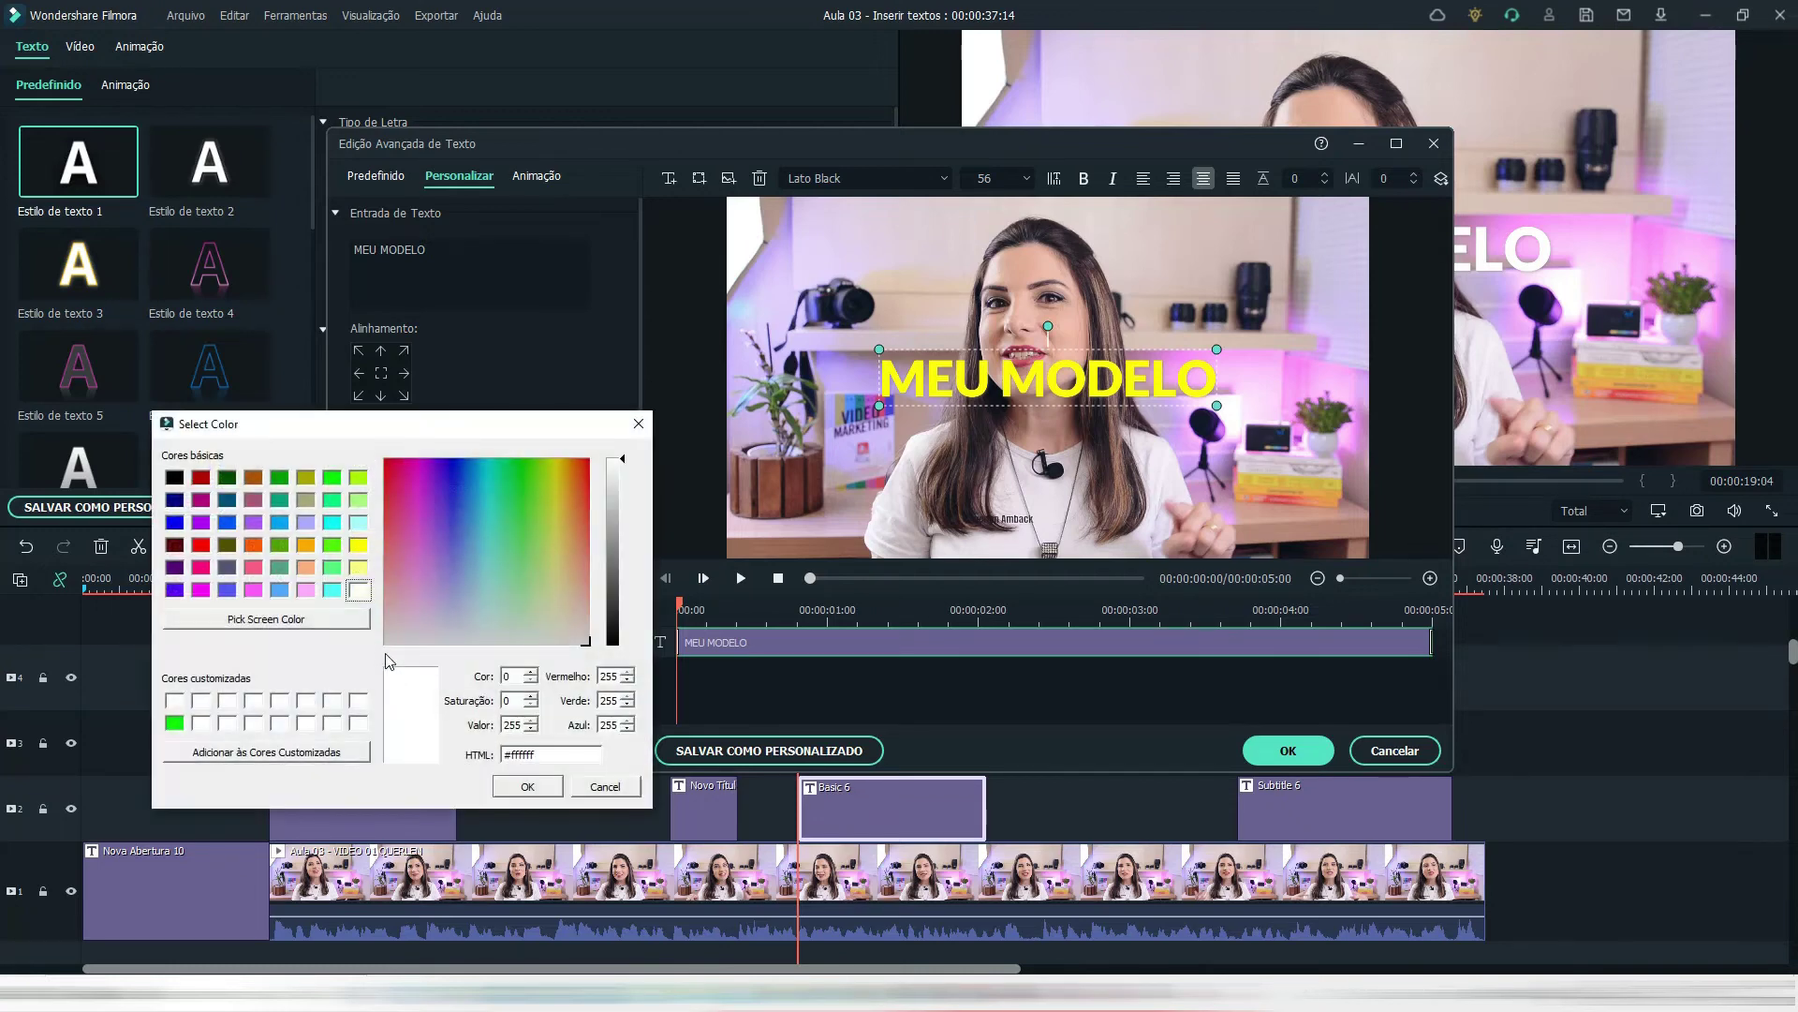
left_click(199, 522)
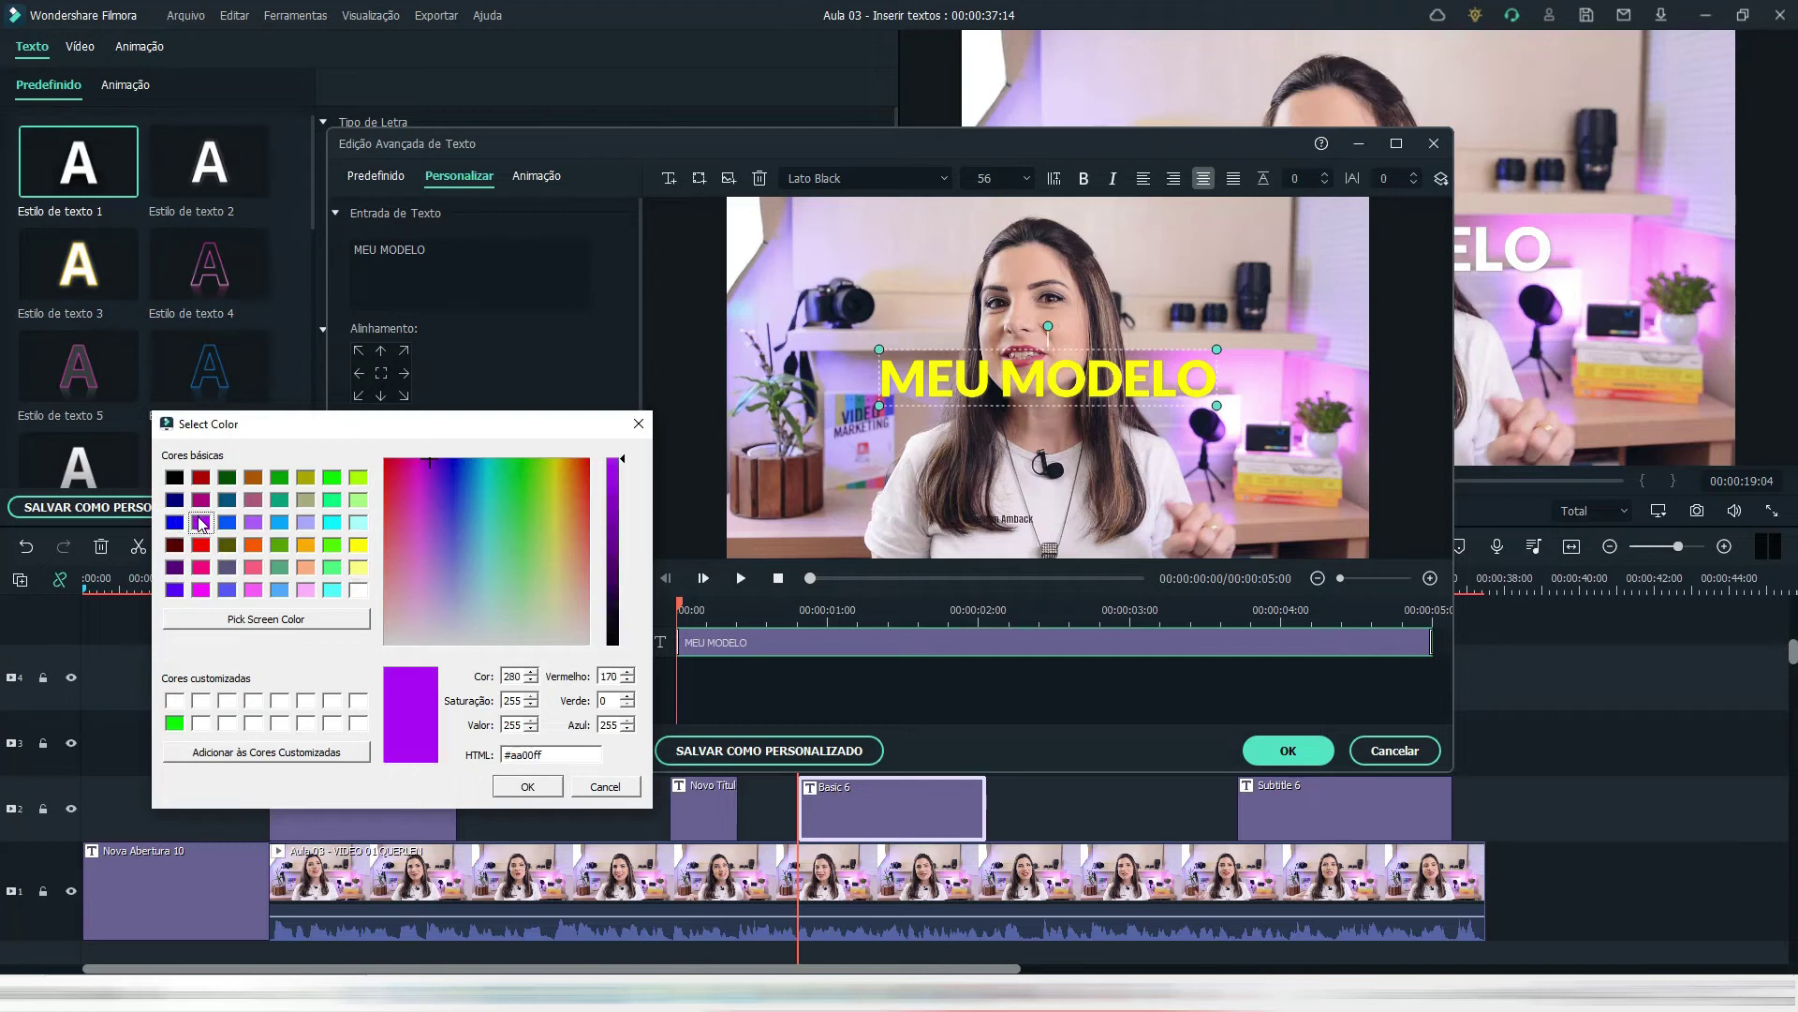
left_click(521, 789)
- Set the second gradient colour to cyan #55ffff and apply the teal fill effect
left_click(411, 592)
left_click(380, 725)
left_click(333, 642)
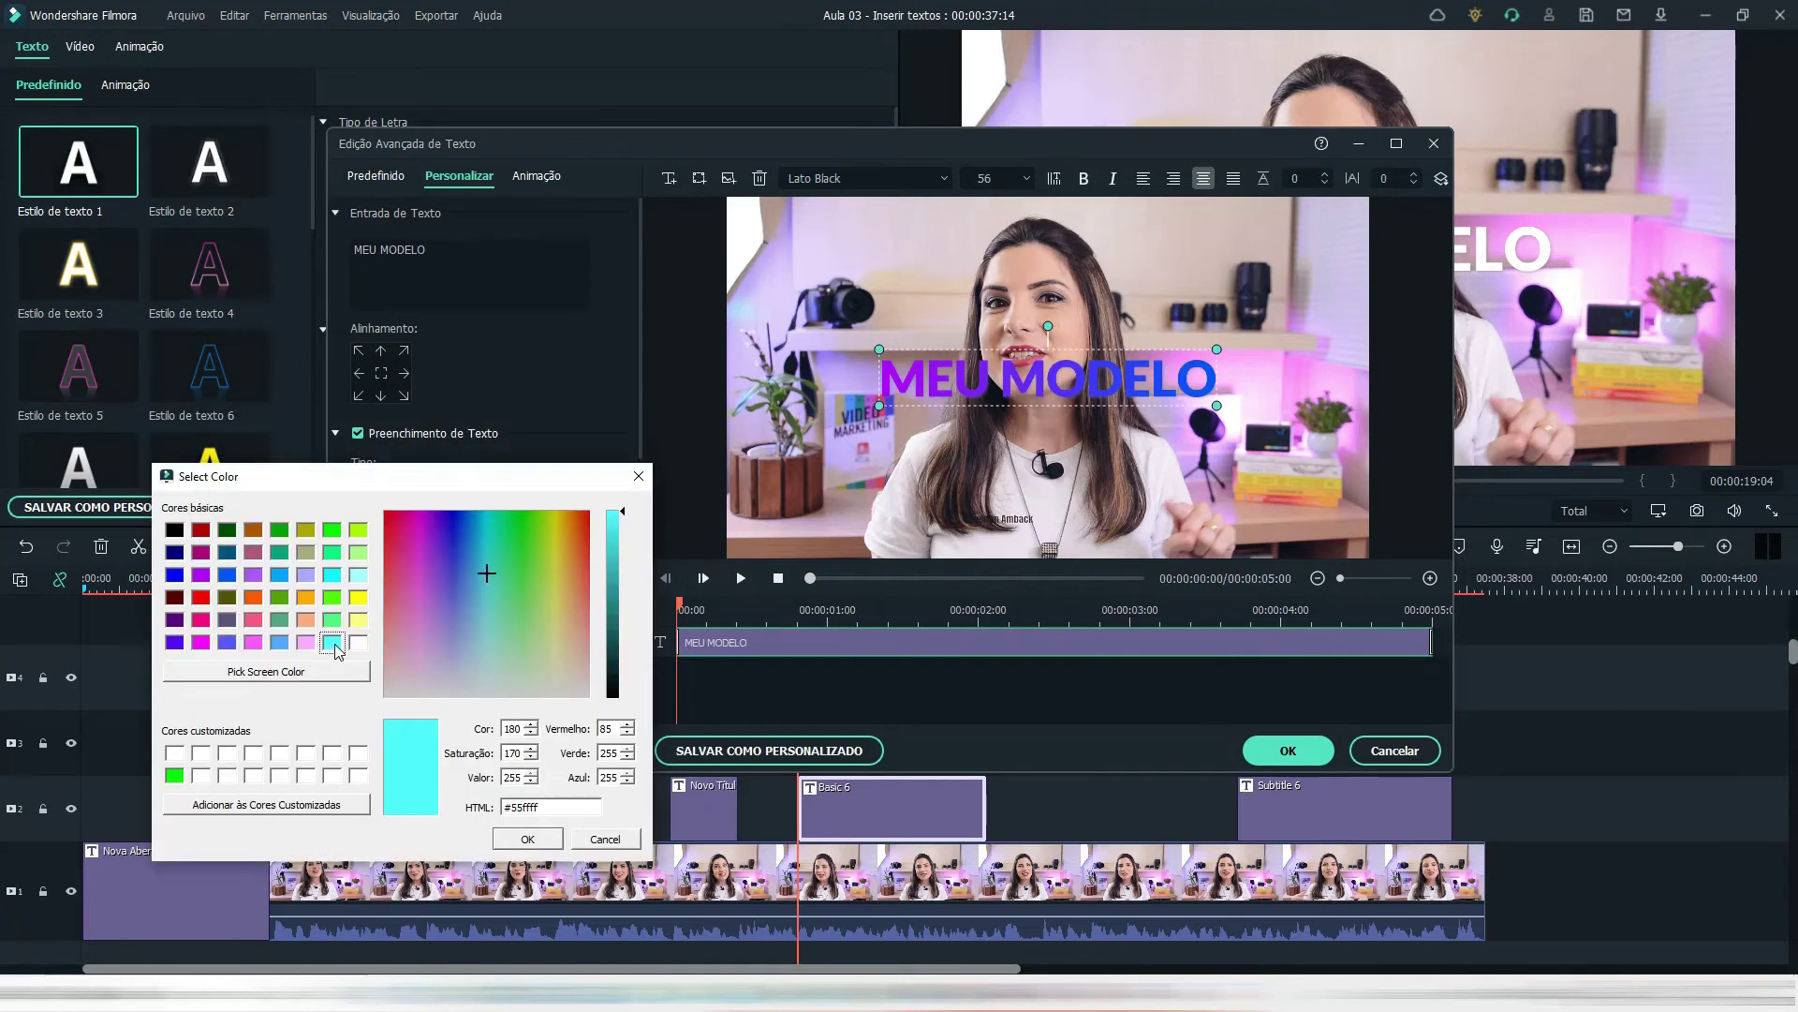
left_click(527, 838)
scroll(413, 468, "down", 3)
left_click(408, 498)
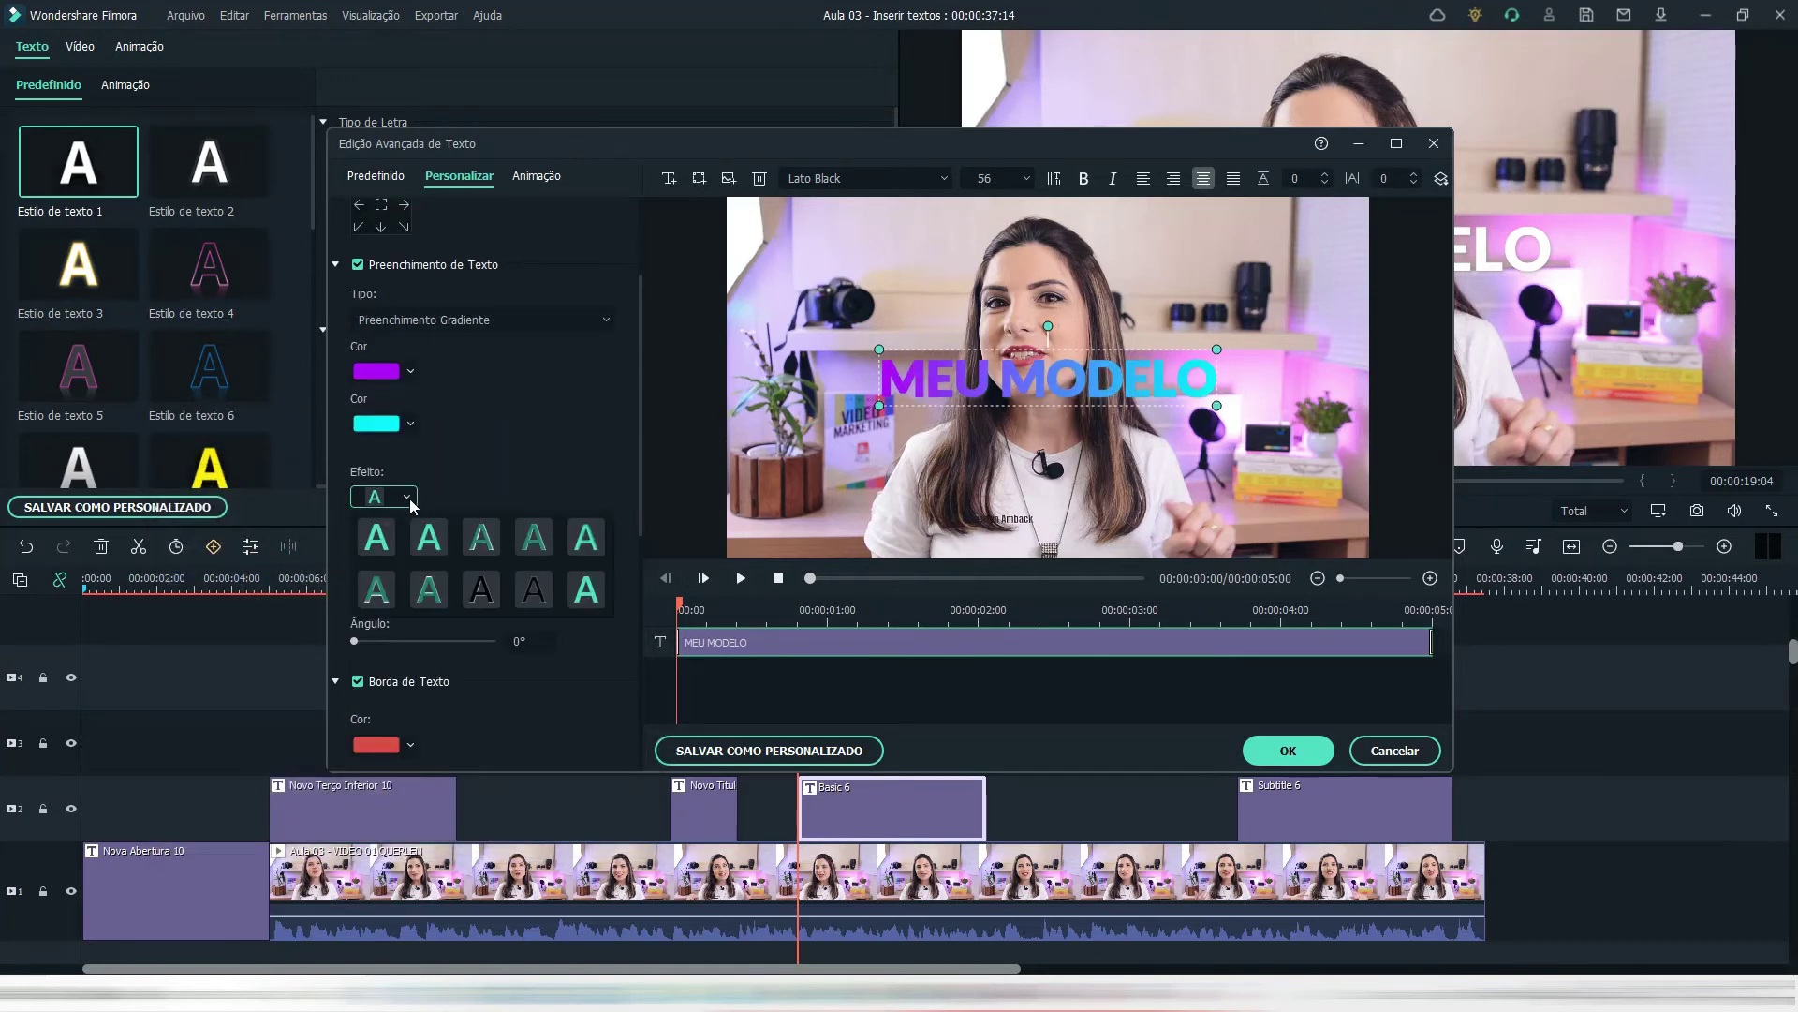
left_click(484, 592)
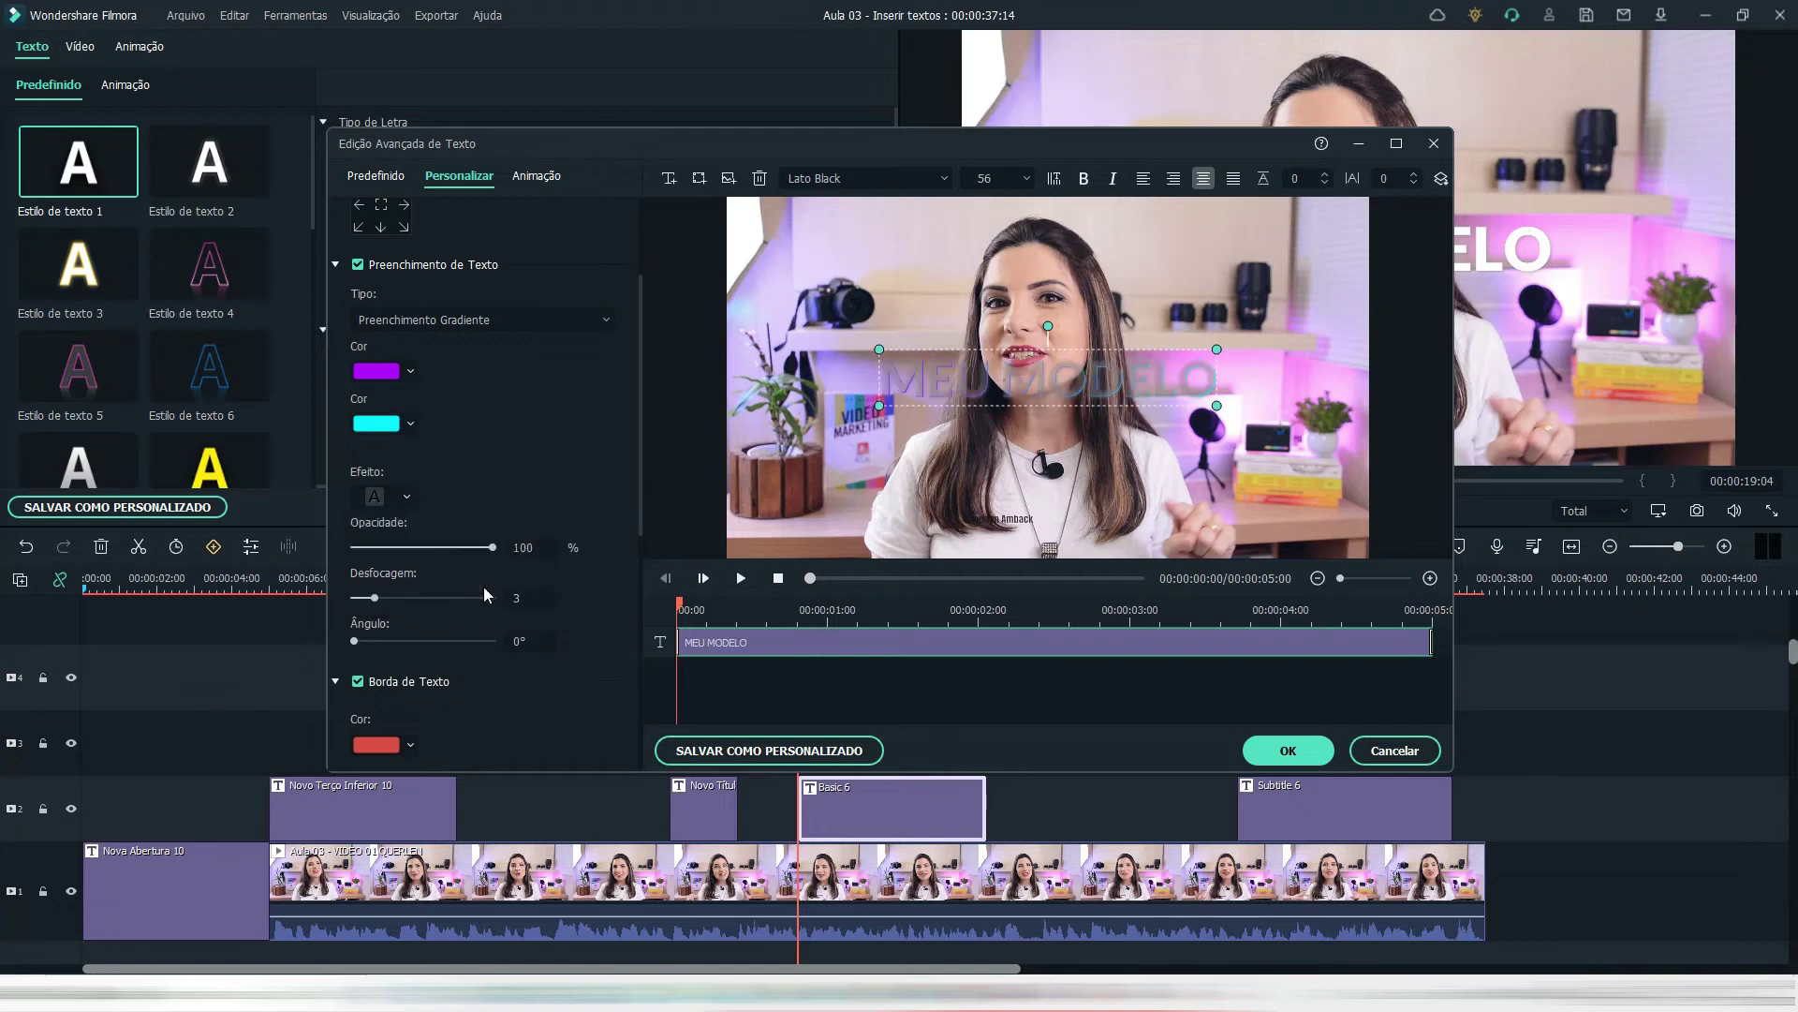
left_click(392, 496)
left_click(582, 549)
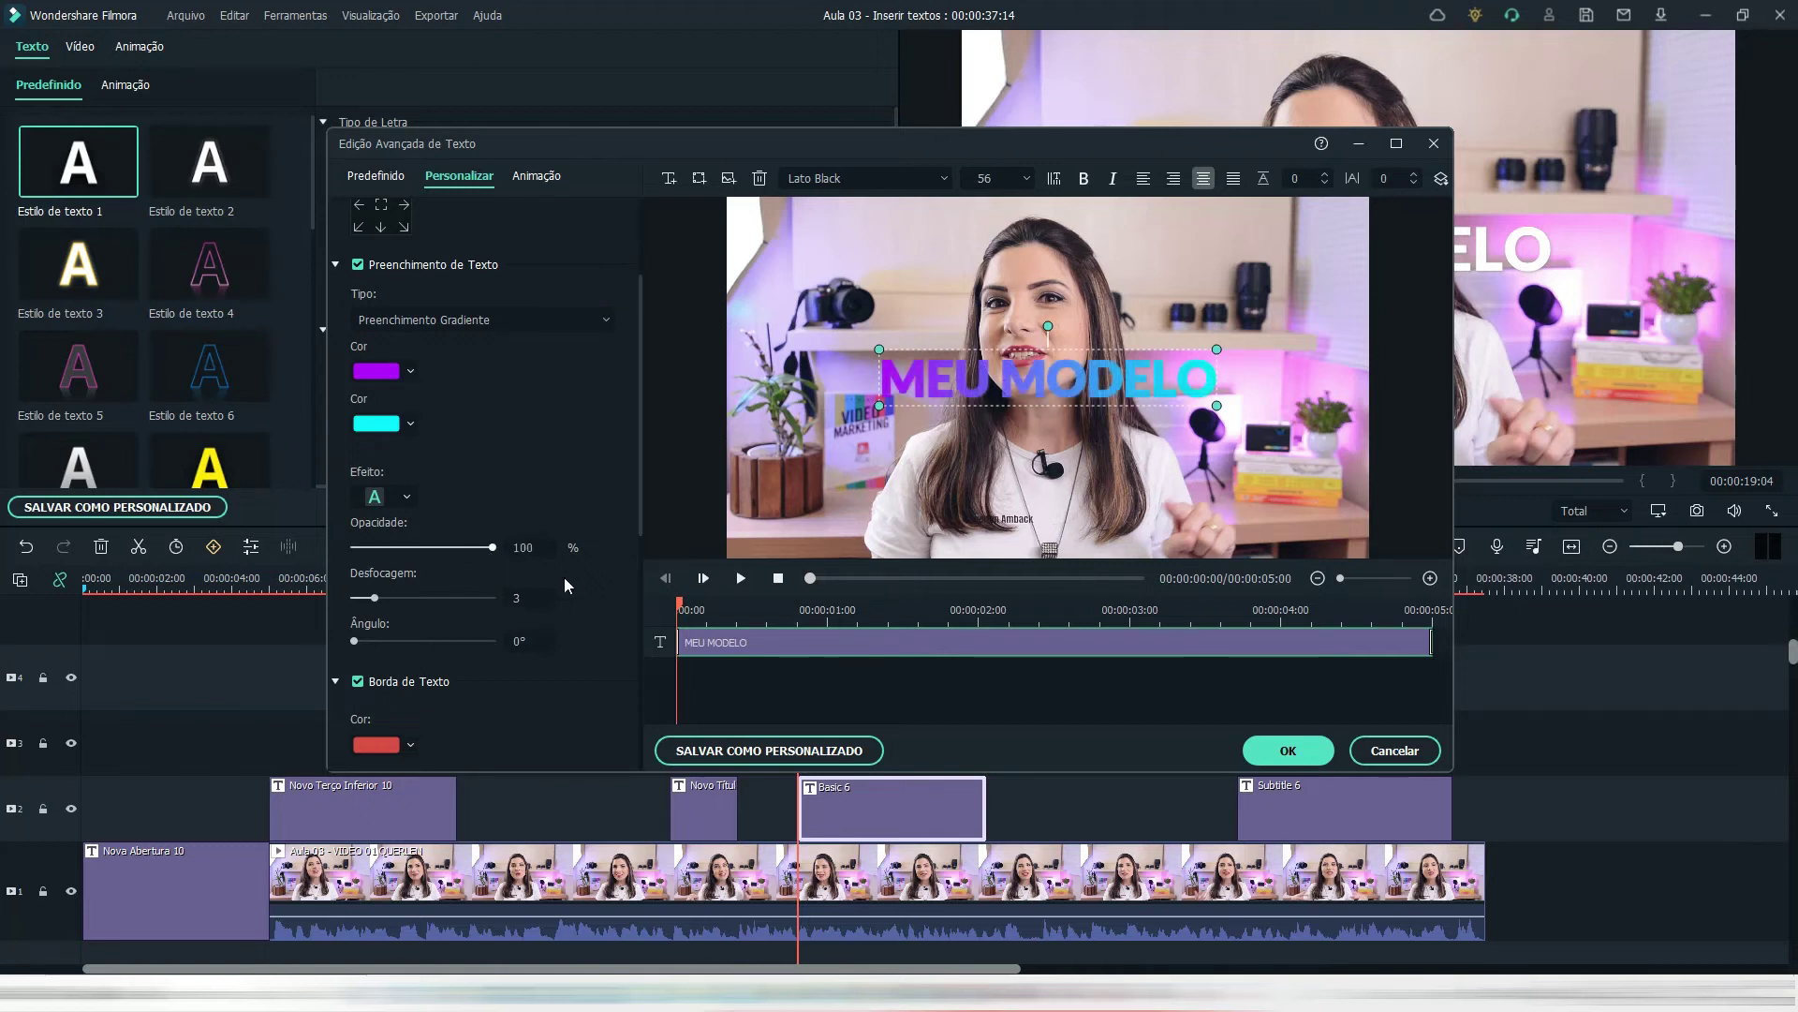
- Reset the text fill blur to 0, set border size to 5, then turn the text border off
scroll(560, 589, "down", 1)
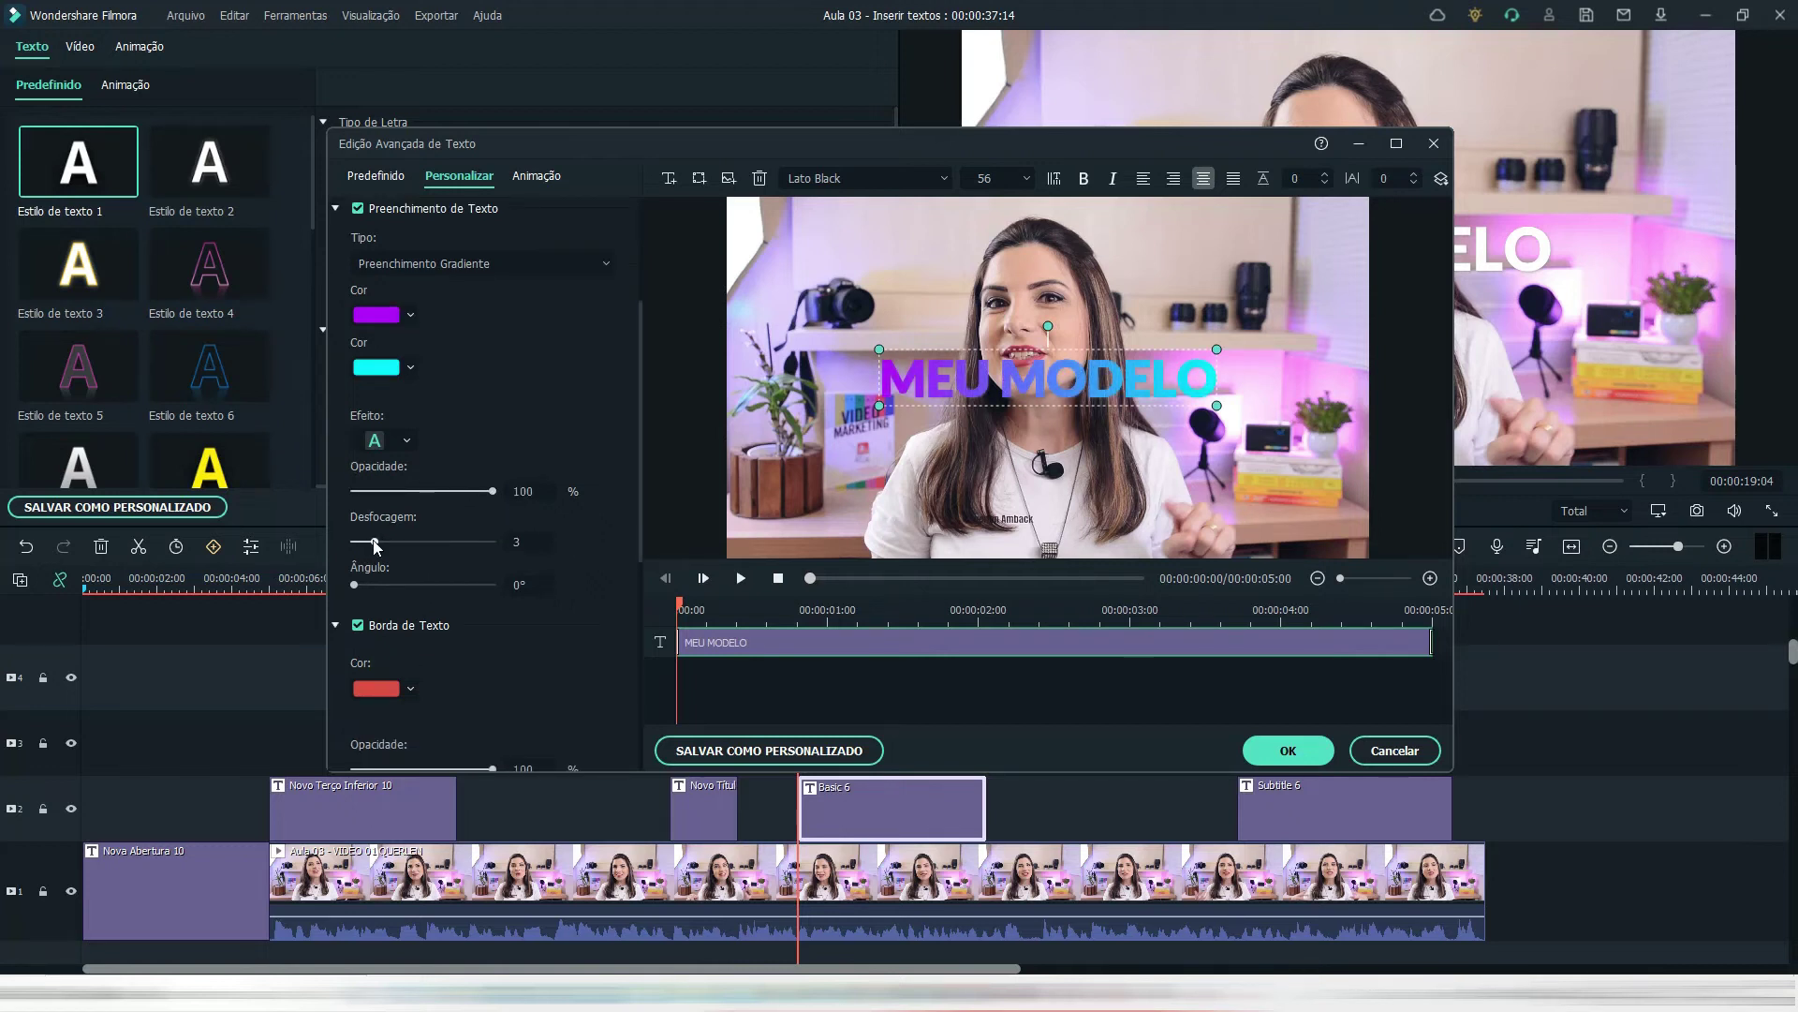
mouse_move(392, 541)
left_mouse_down()
mouse_move(302, 542)
mouse_move(379, 587)
mouse_move(457, 589)
left_mouse_up()
scroll(553, 548, "down", 3)
left_click_drag(361, 702, 369, 702)
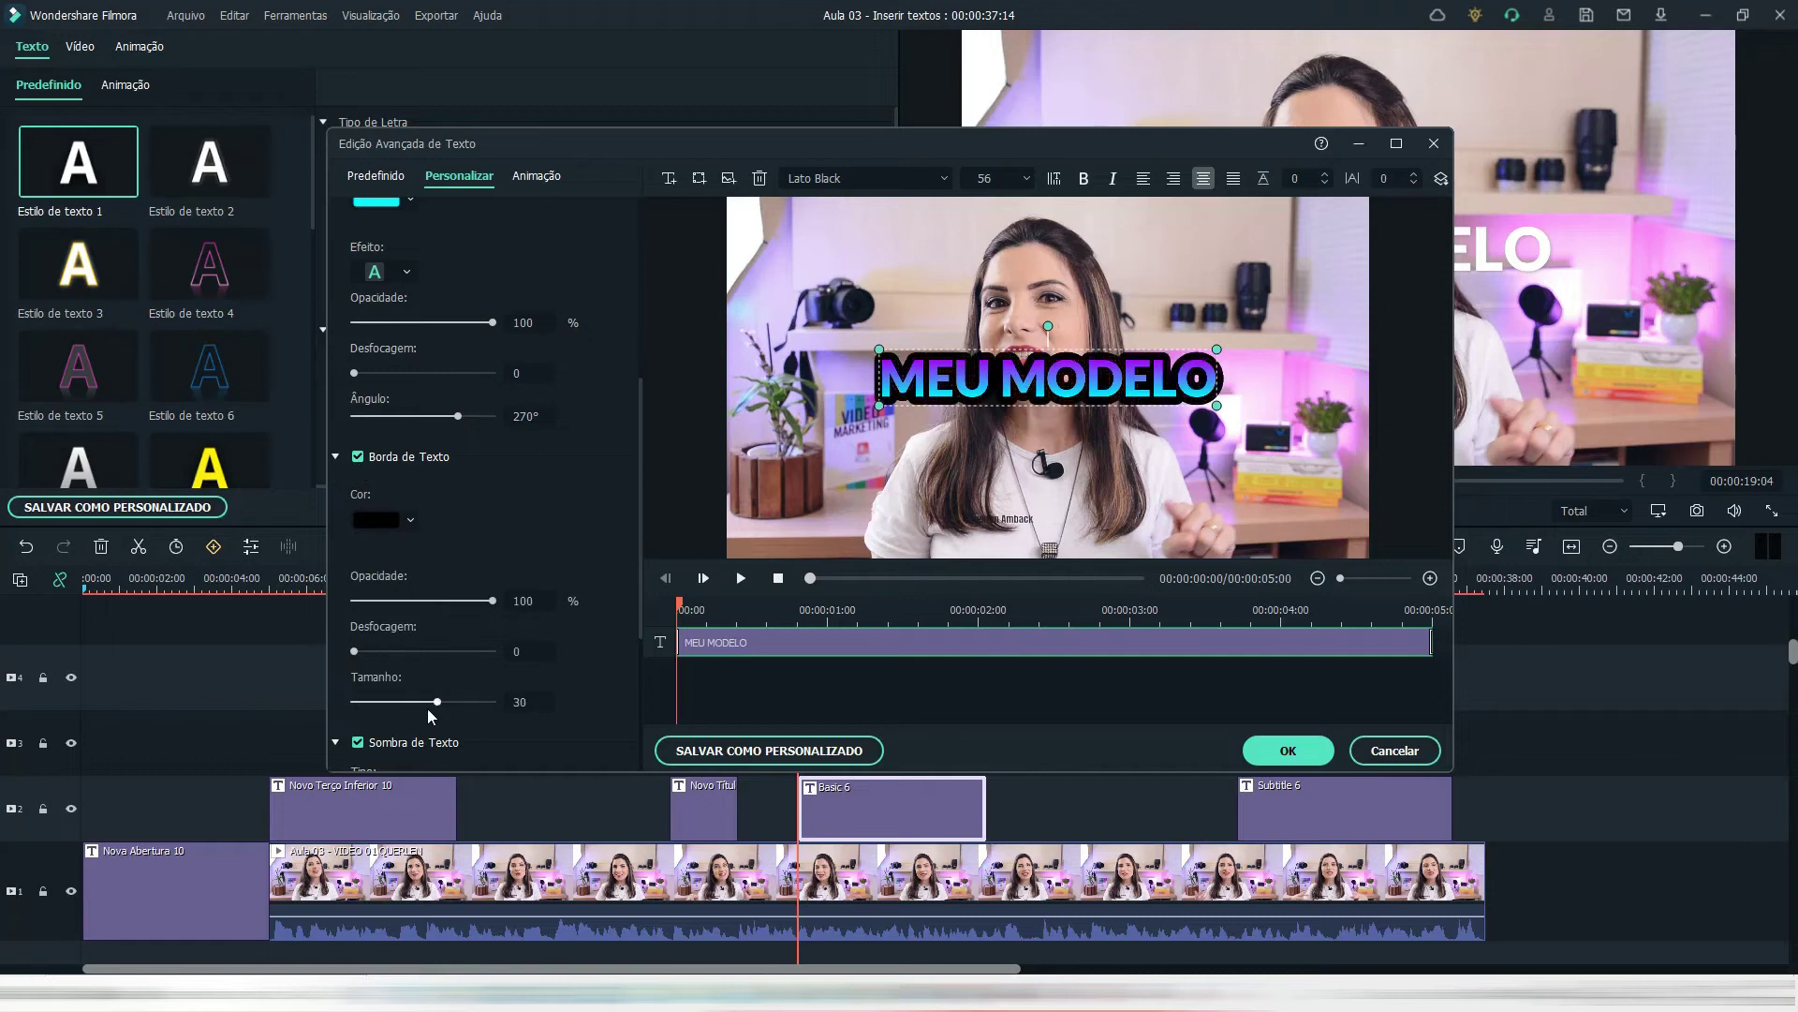
left_click(357, 456)
- Set the text shadow colour to black, then turn the text shadow off
scroll(360, 459, "down", 5)
left_click(359, 454)
left_click(360, 454)
left_click(383, 566)
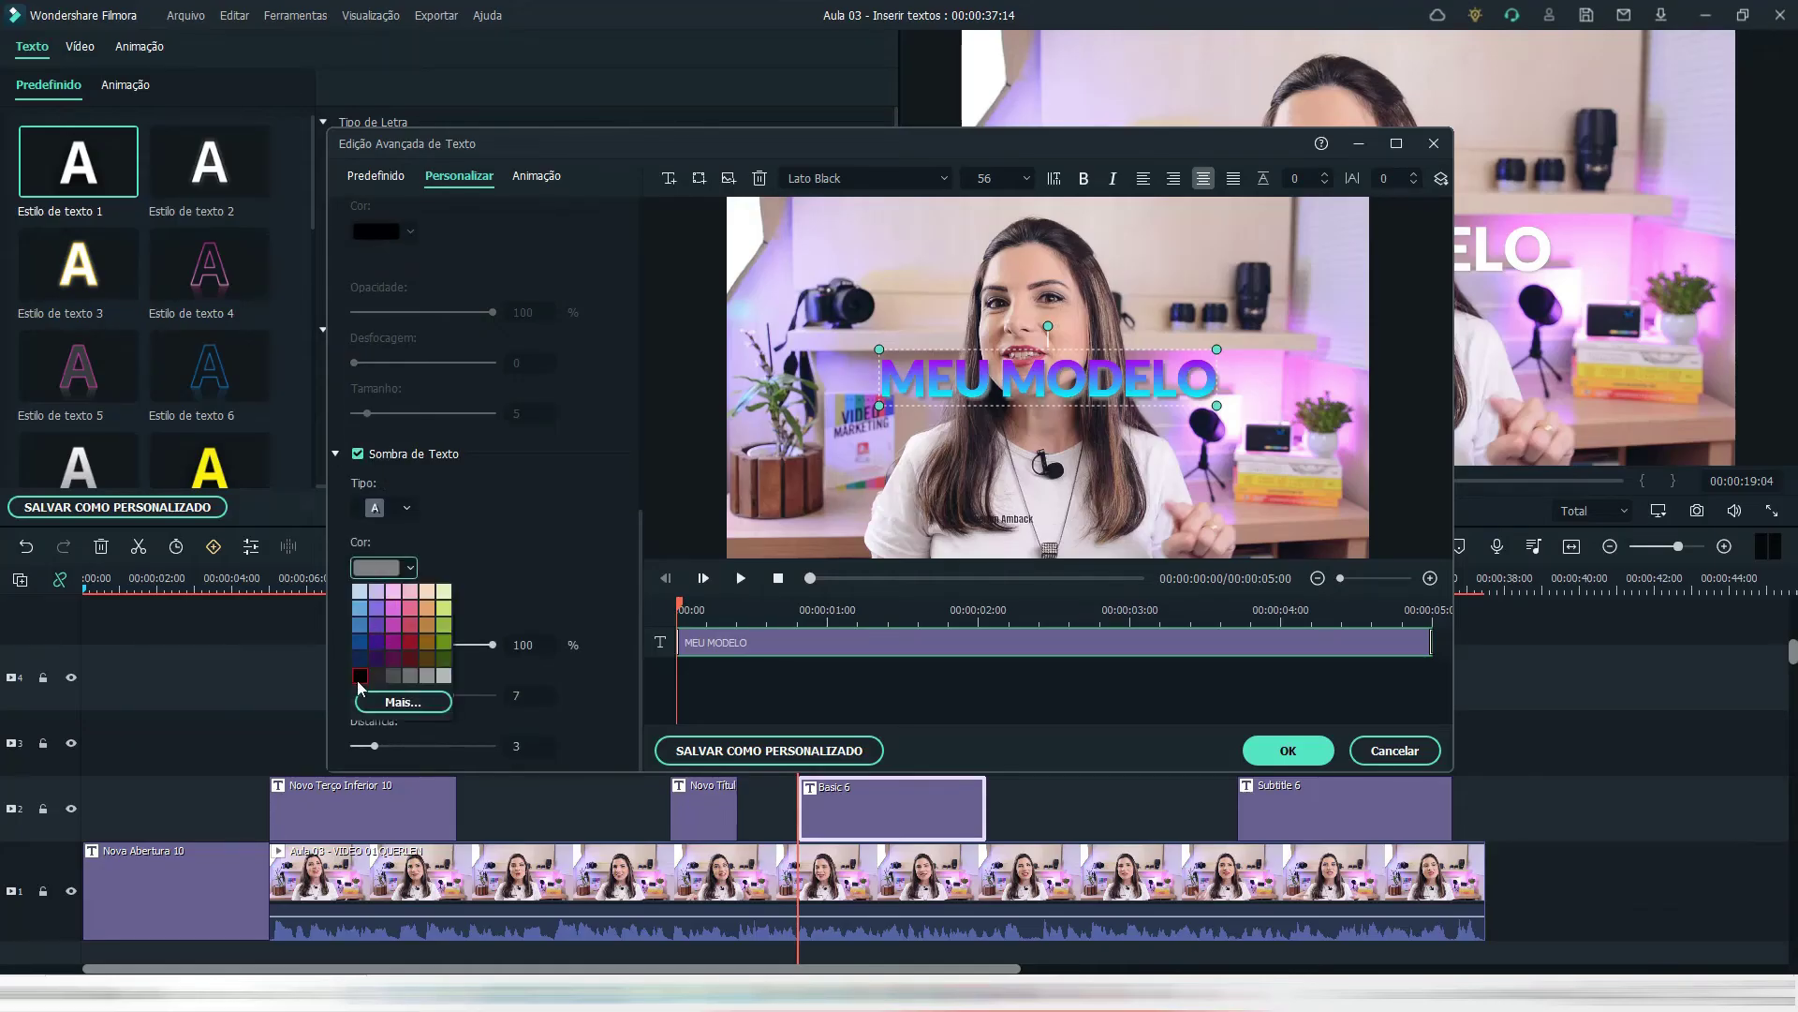
left_click(360, 676)
left_click(357, 453)
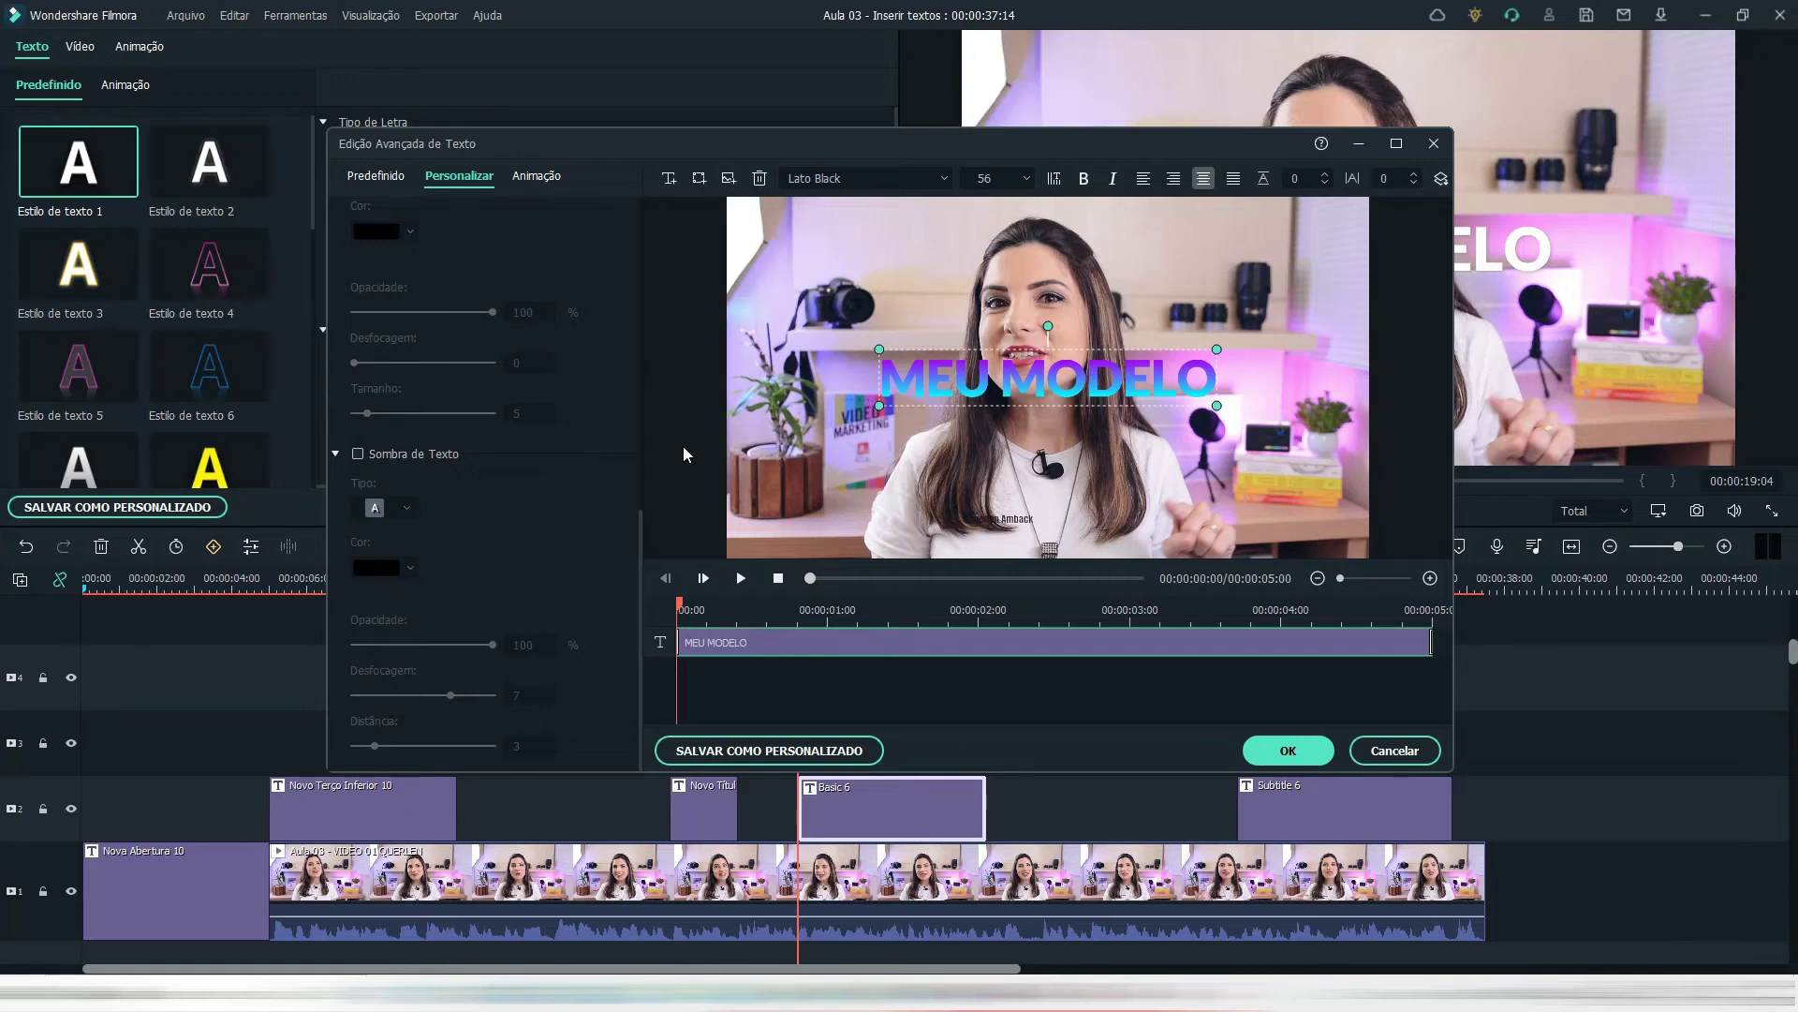
- In the Animação tab, preview the Máquina de Escrever and Marca Rica animations
left_click(541, 176)
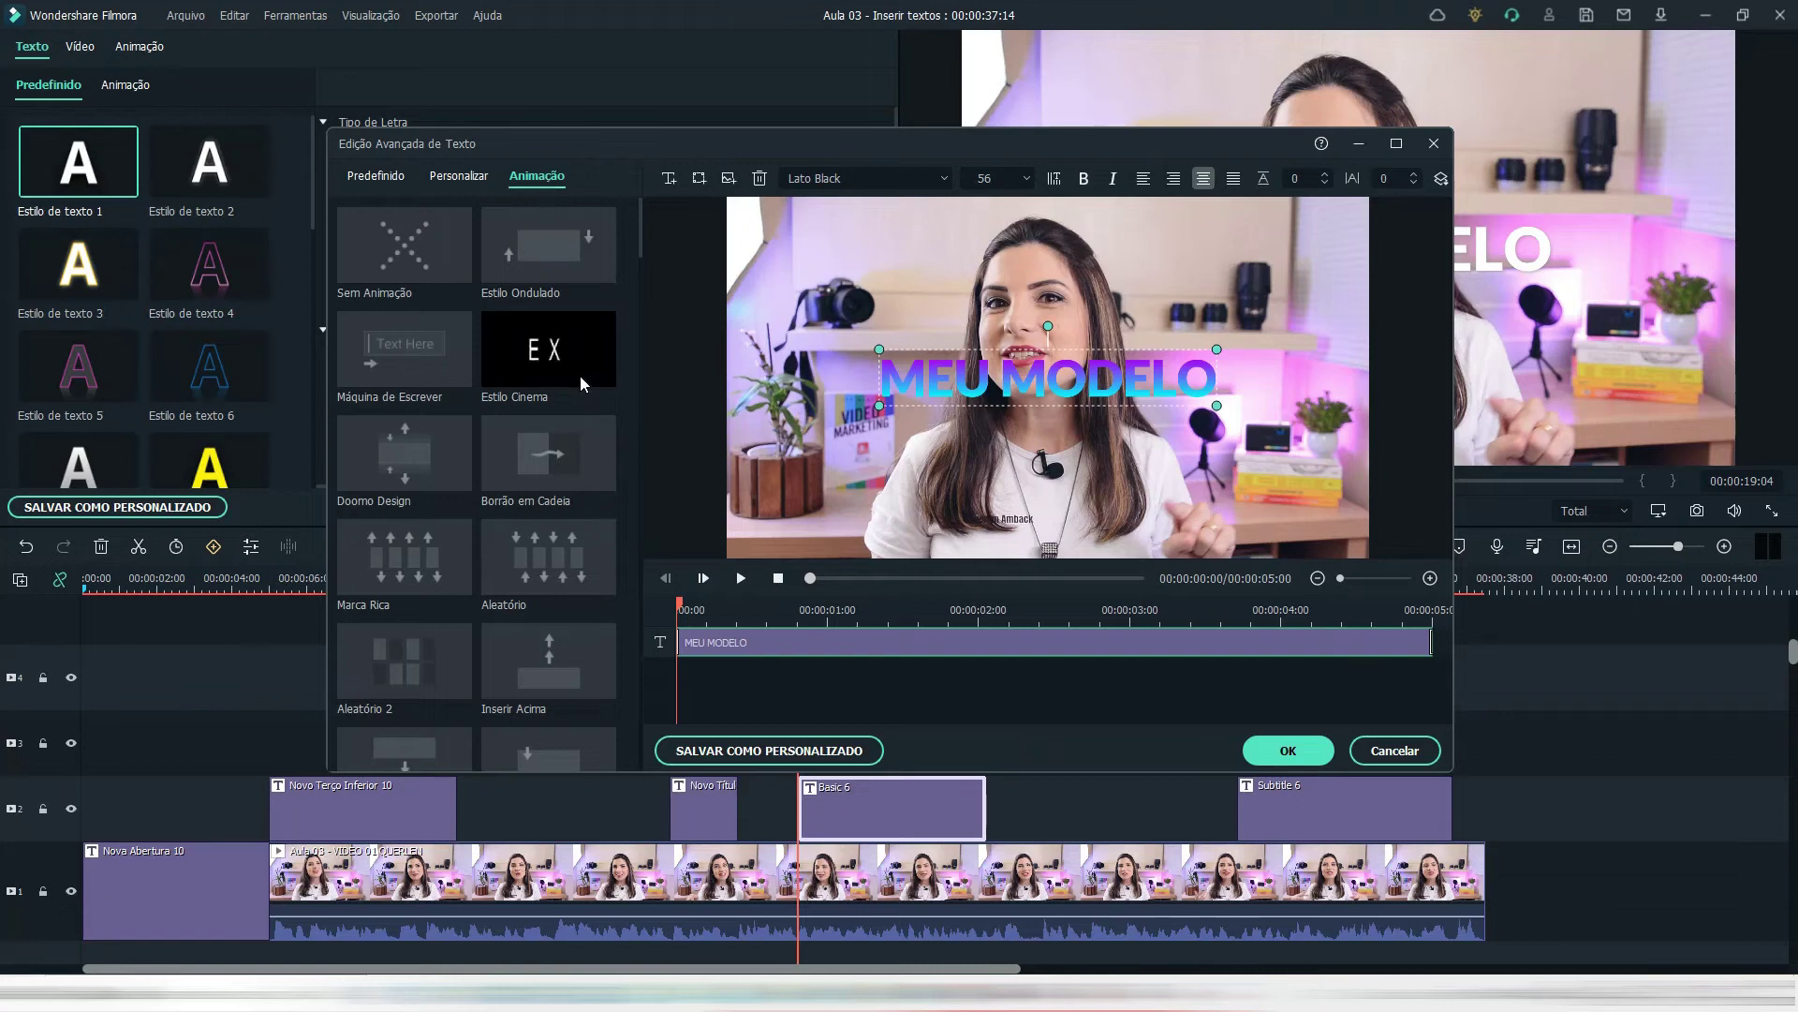
scroll(581, 376, "down", 3)
scroll(581, 378, "up", 3)
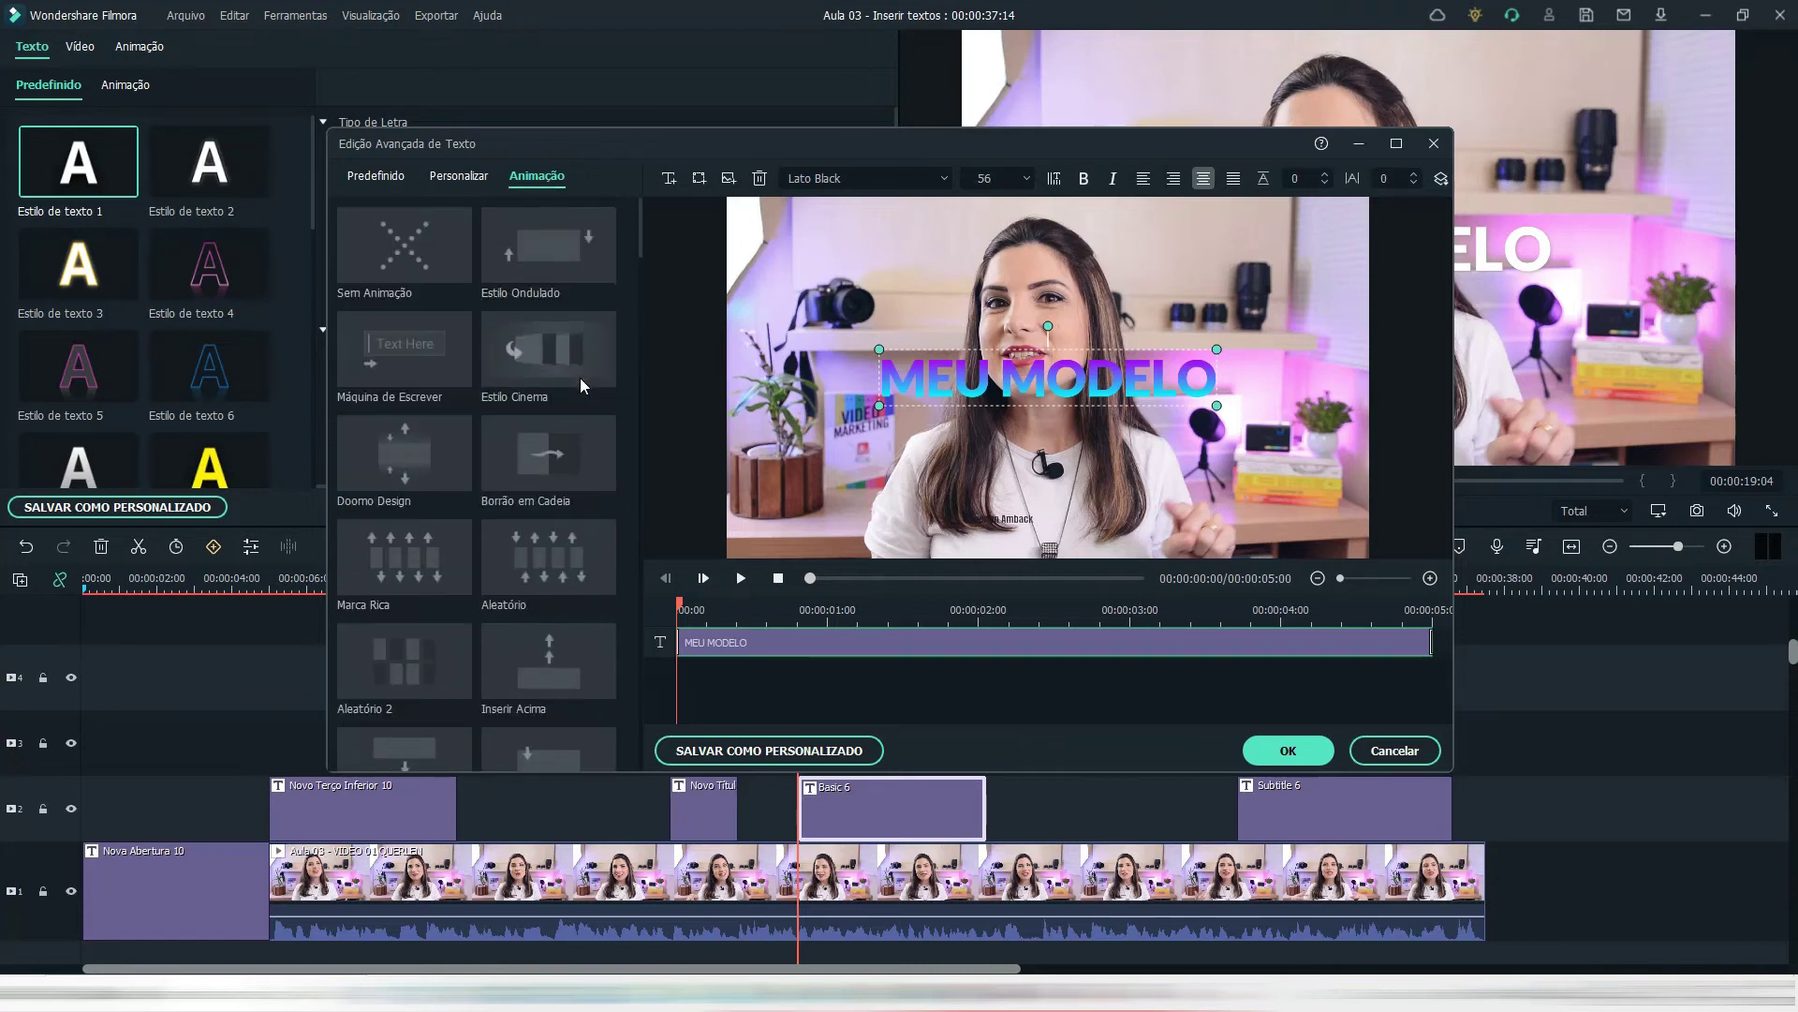
mouse_move(580, 379)
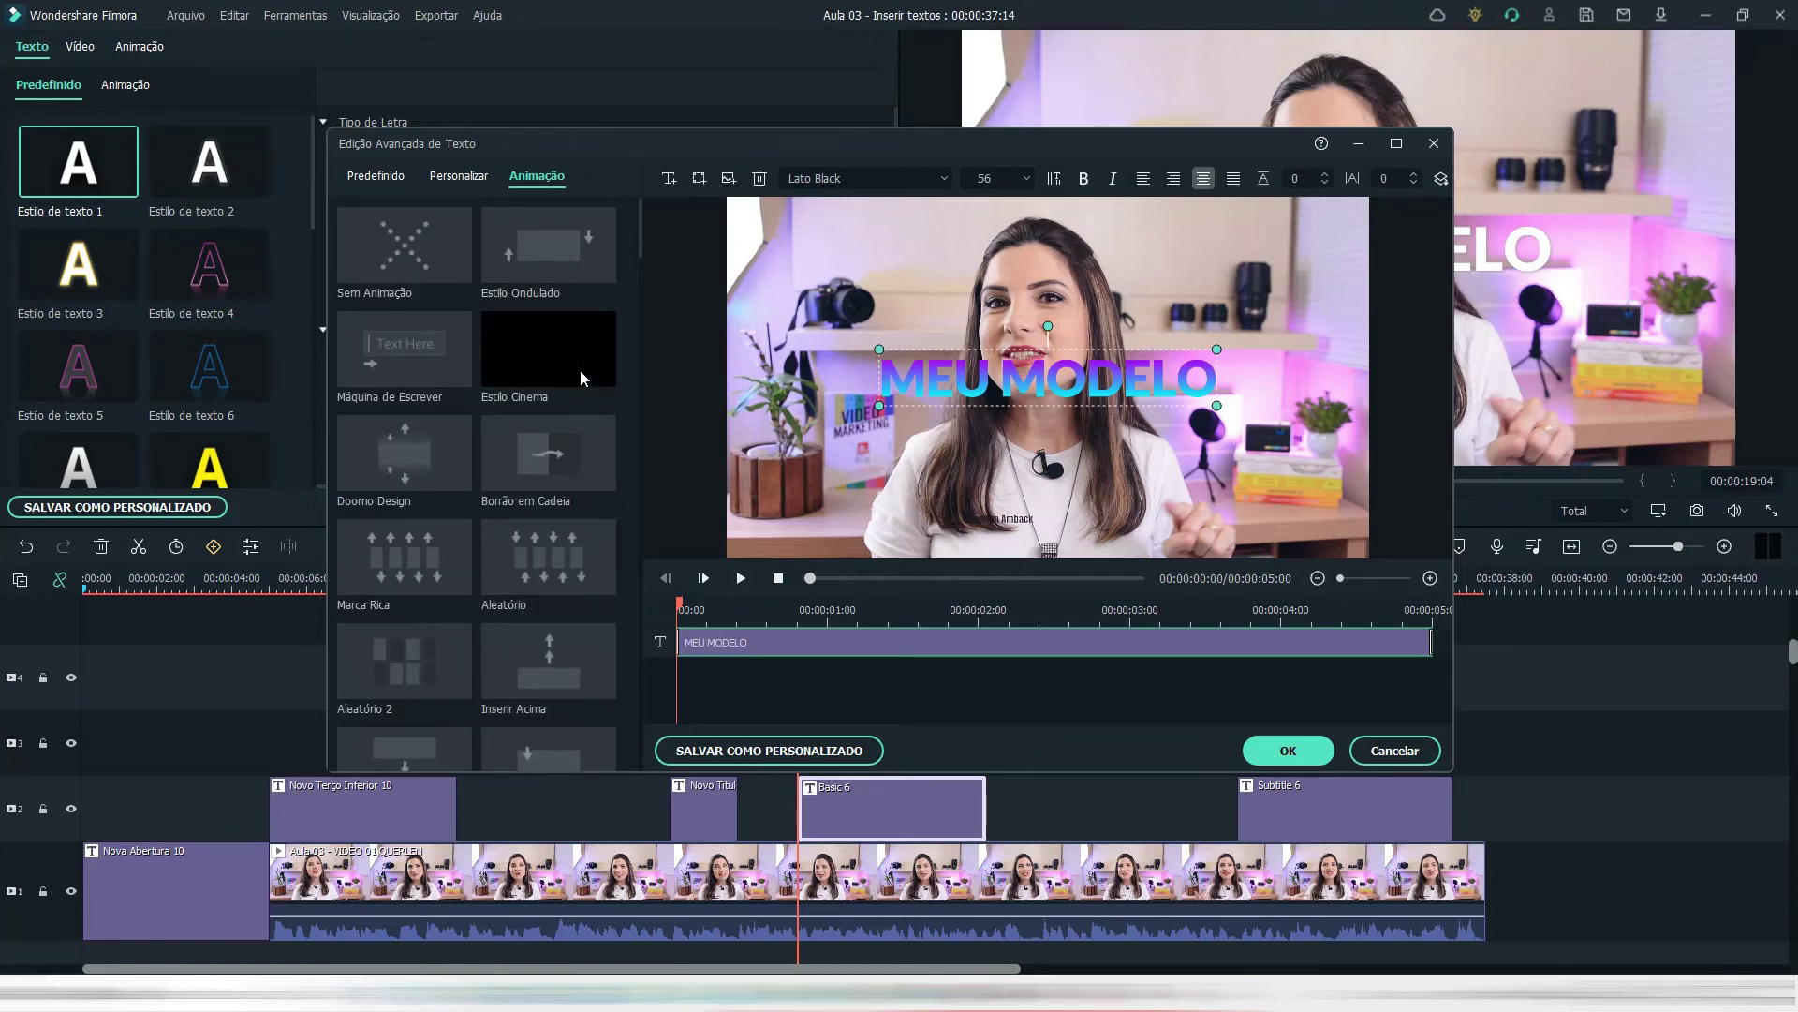
left_click(435, 357)
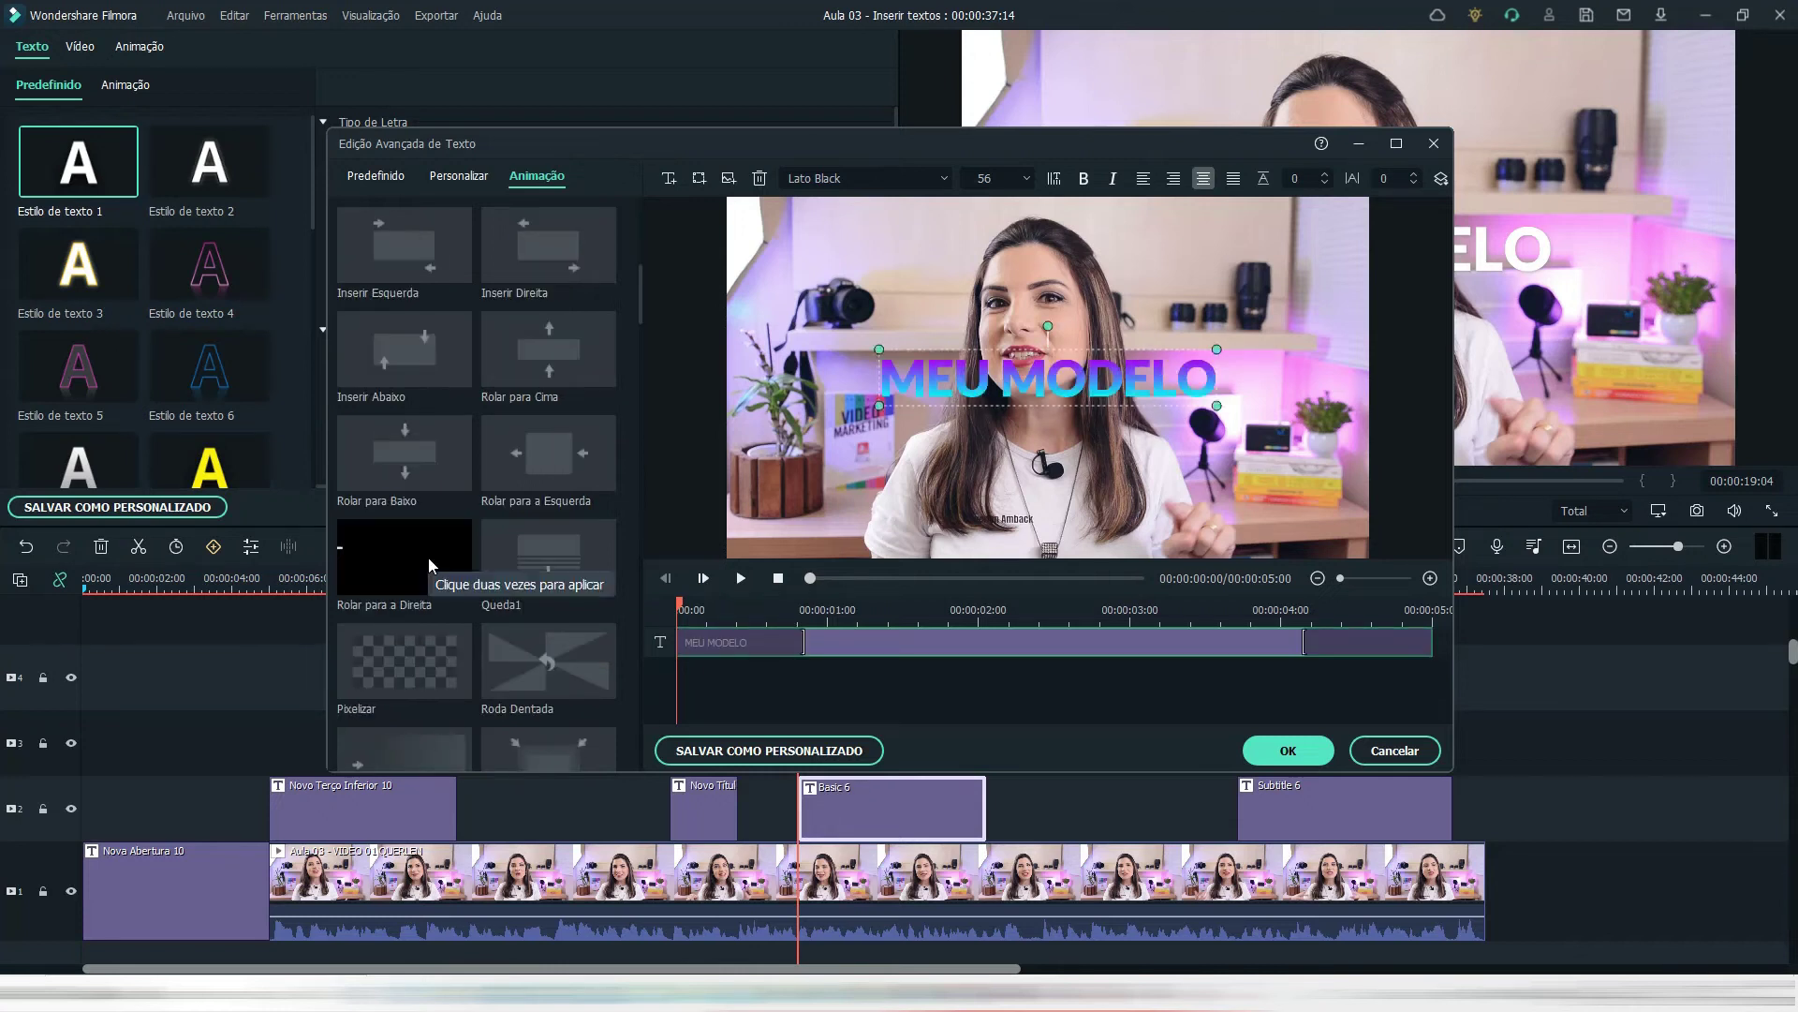
left_click(429, 558)
- Scroll down through the remaining animation presets and back up again
scroll(543, 446, "down", 5)
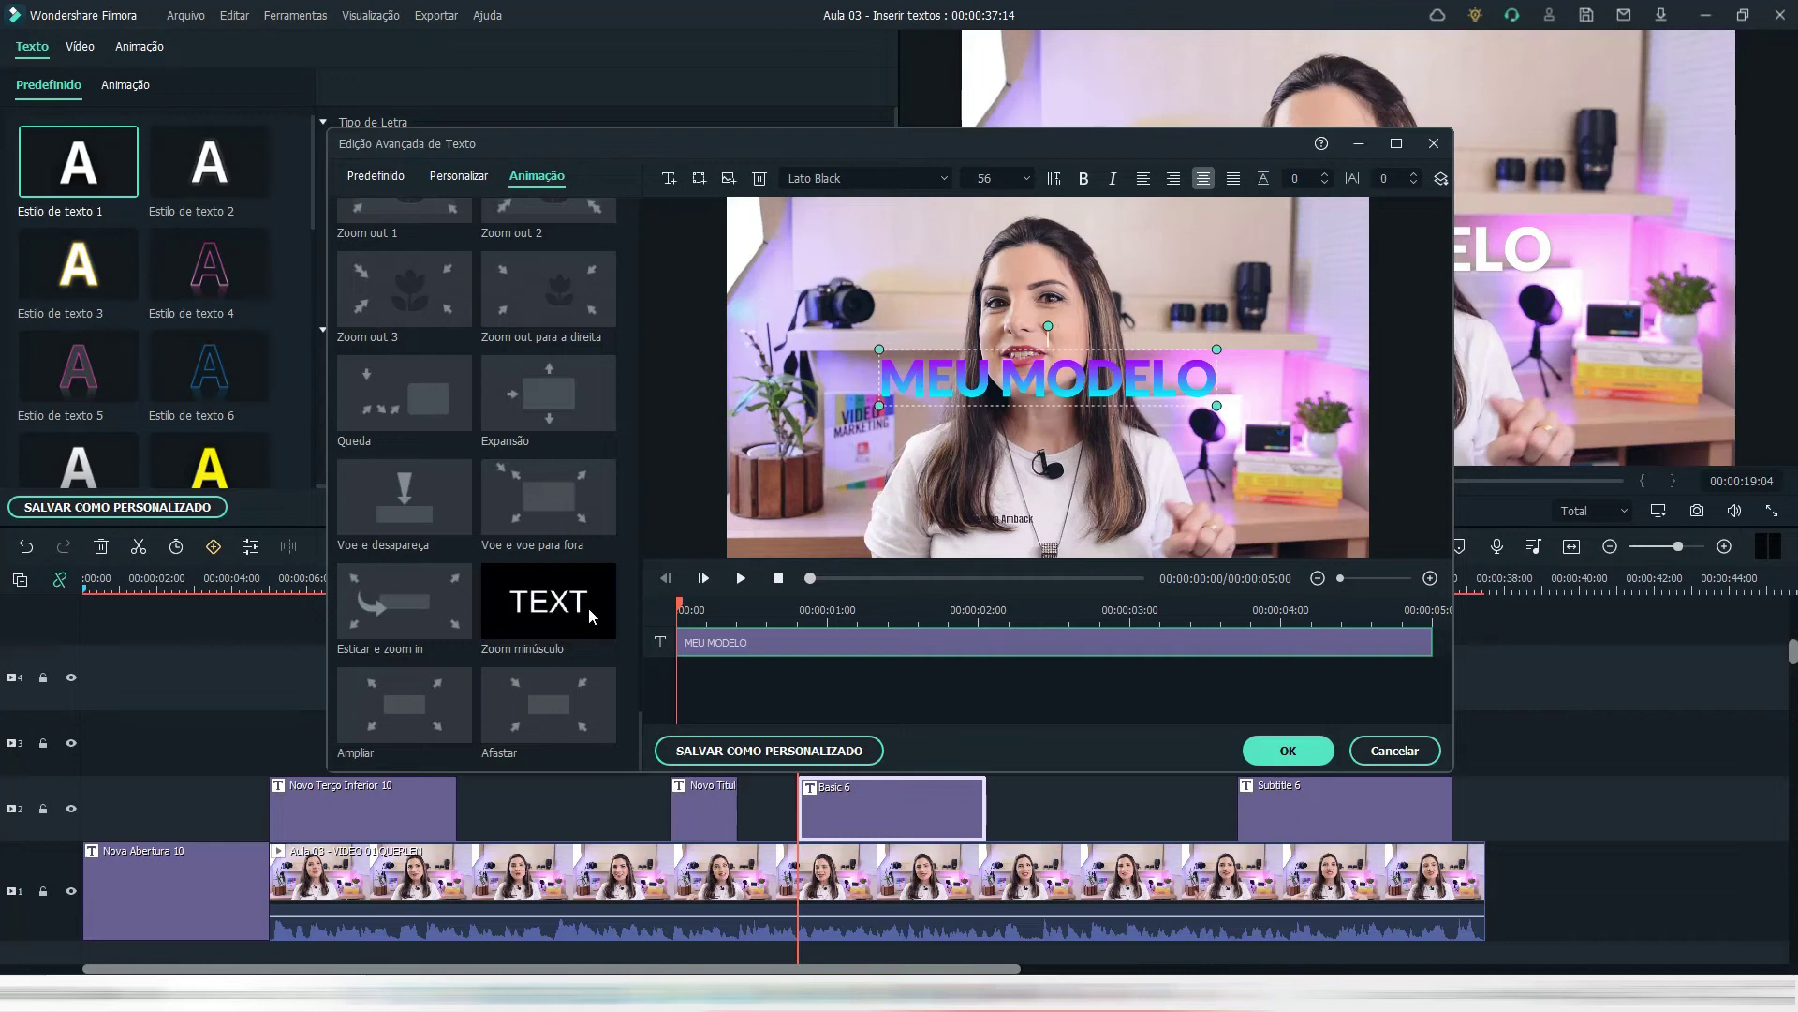
scroll(594, 656, "down", 2)
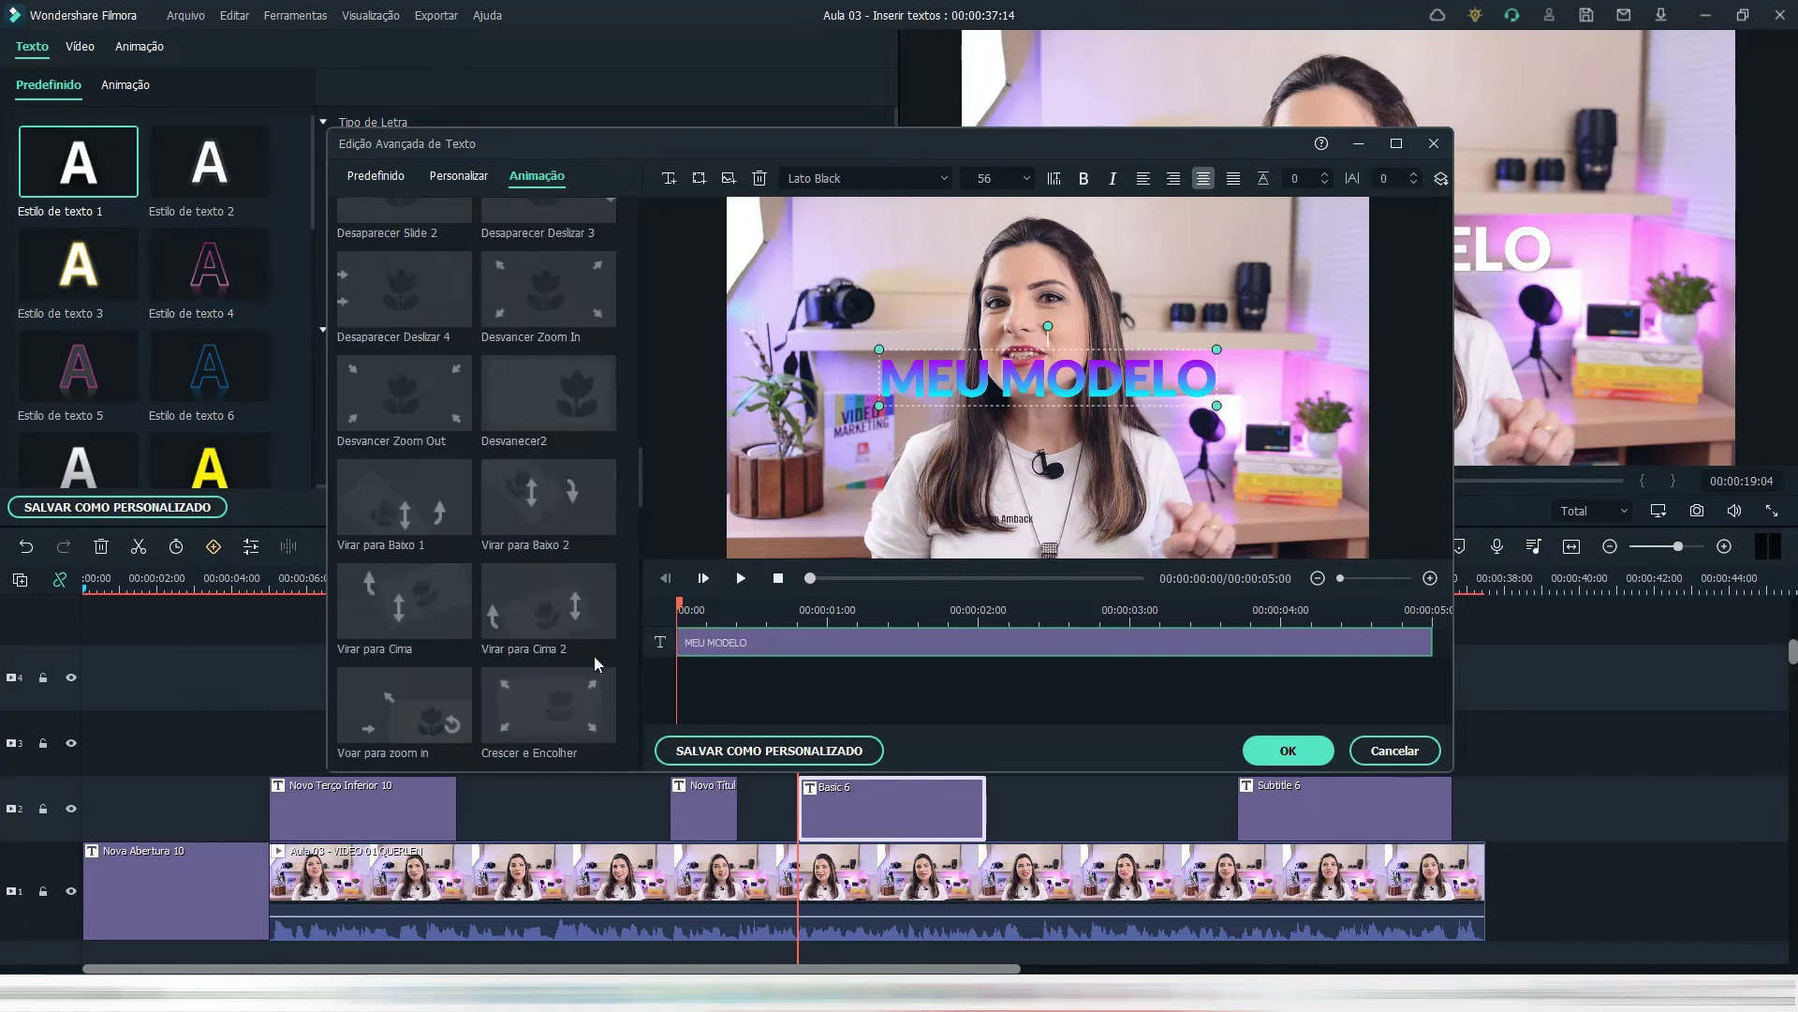
scroll(594, 656, "down", 2)
scroll(594, 656, "down", 2)
scroll(598, 655, "up", 2)
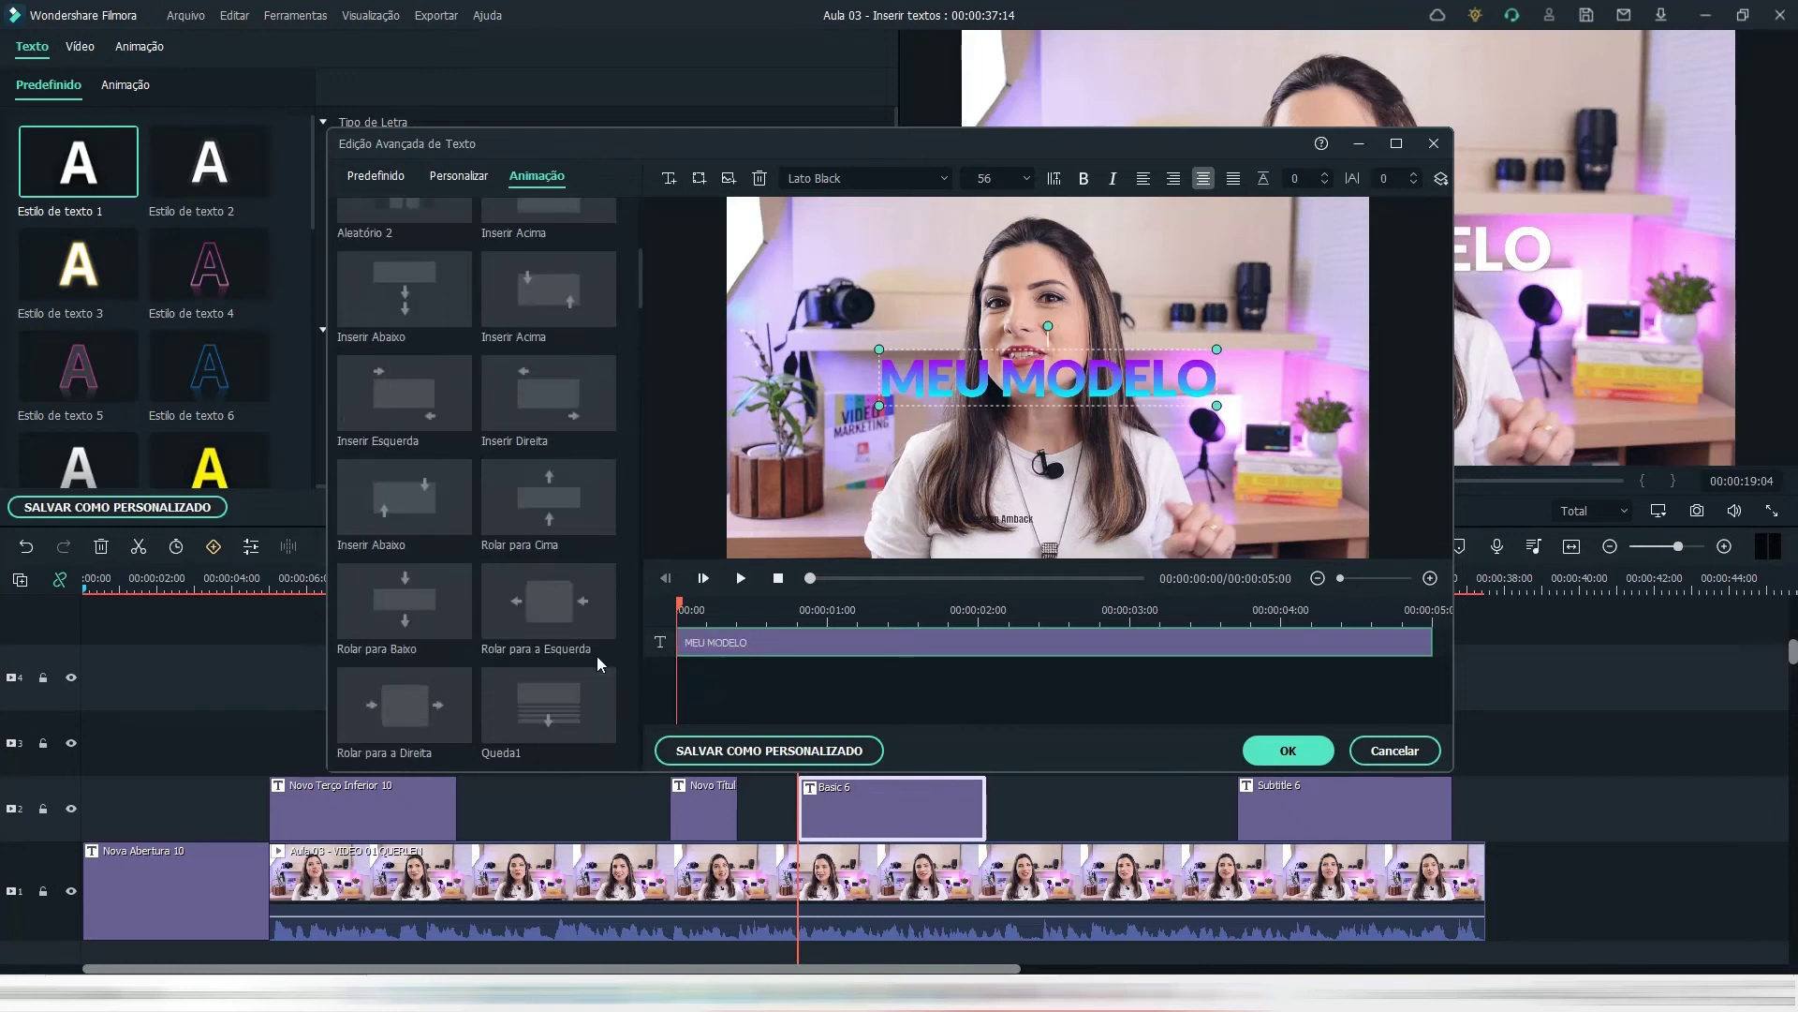
scroll(598, 655, "up", 2)
scroll(598, 656, "up", 1)
scroll(598, 656, "up", 2)
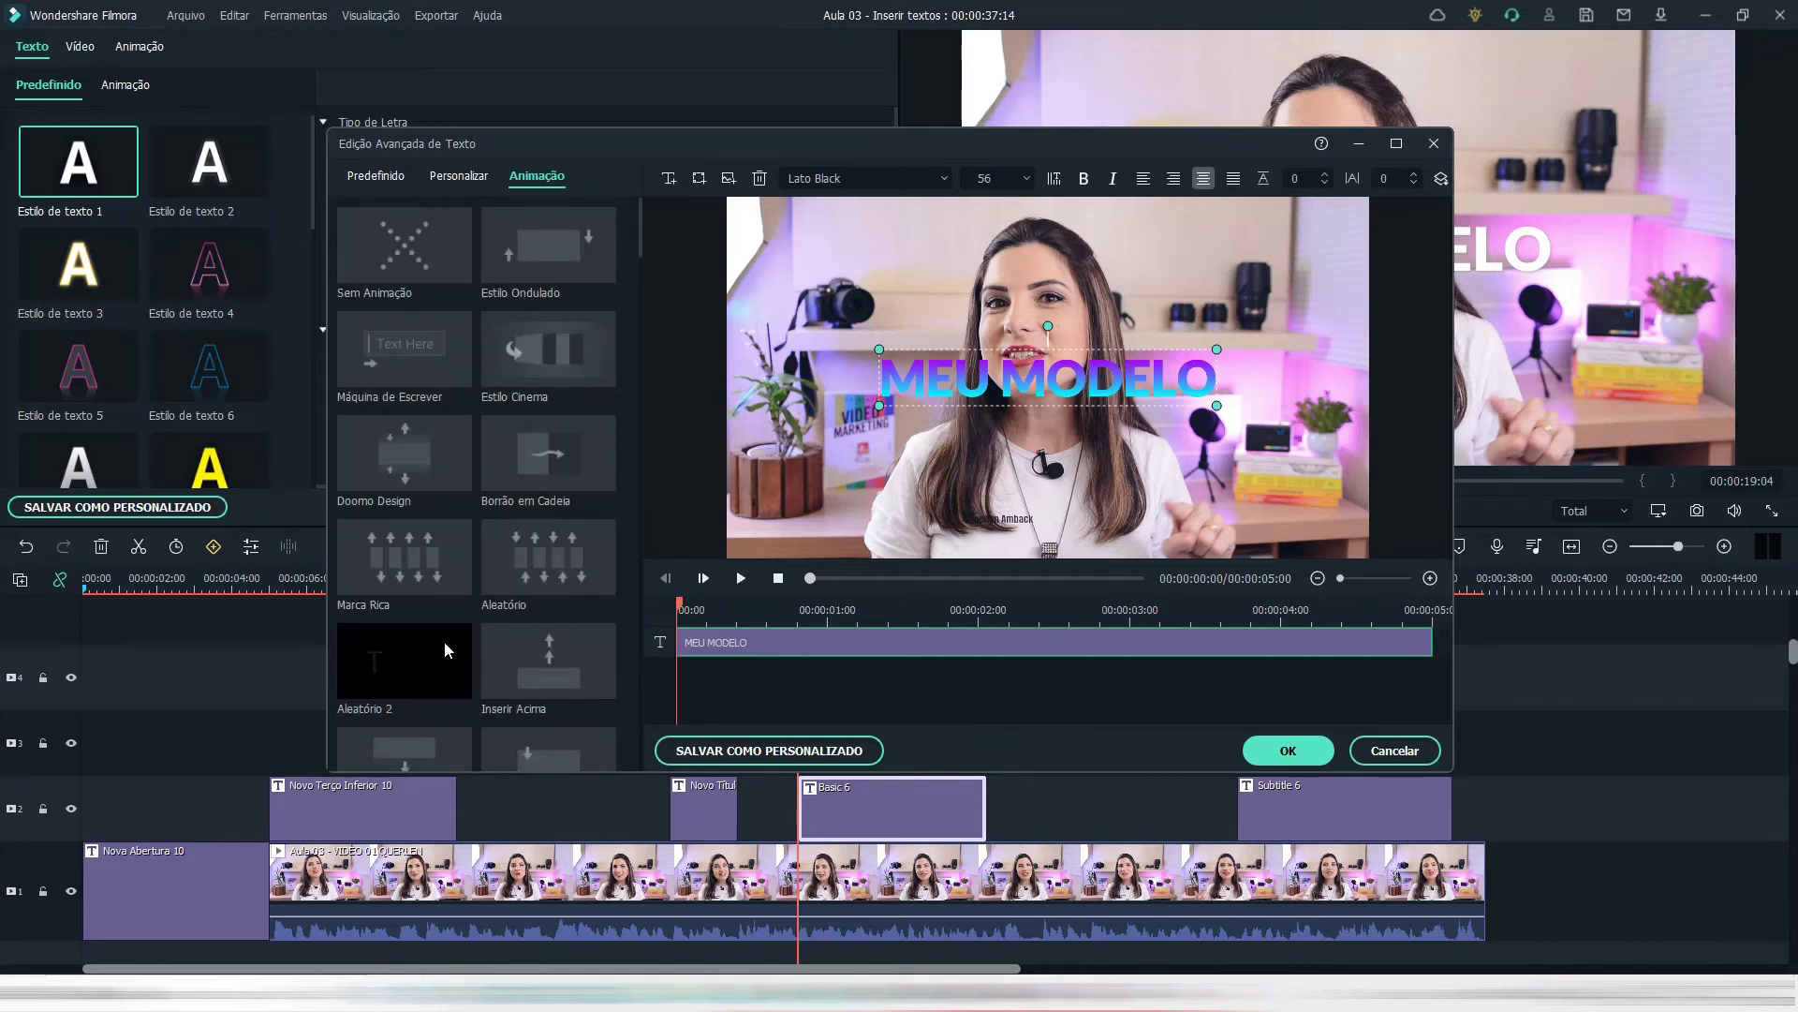
- Apply Máquina de Escrever with about a 3-second entrance and play it from the start
double_click(430, 342)
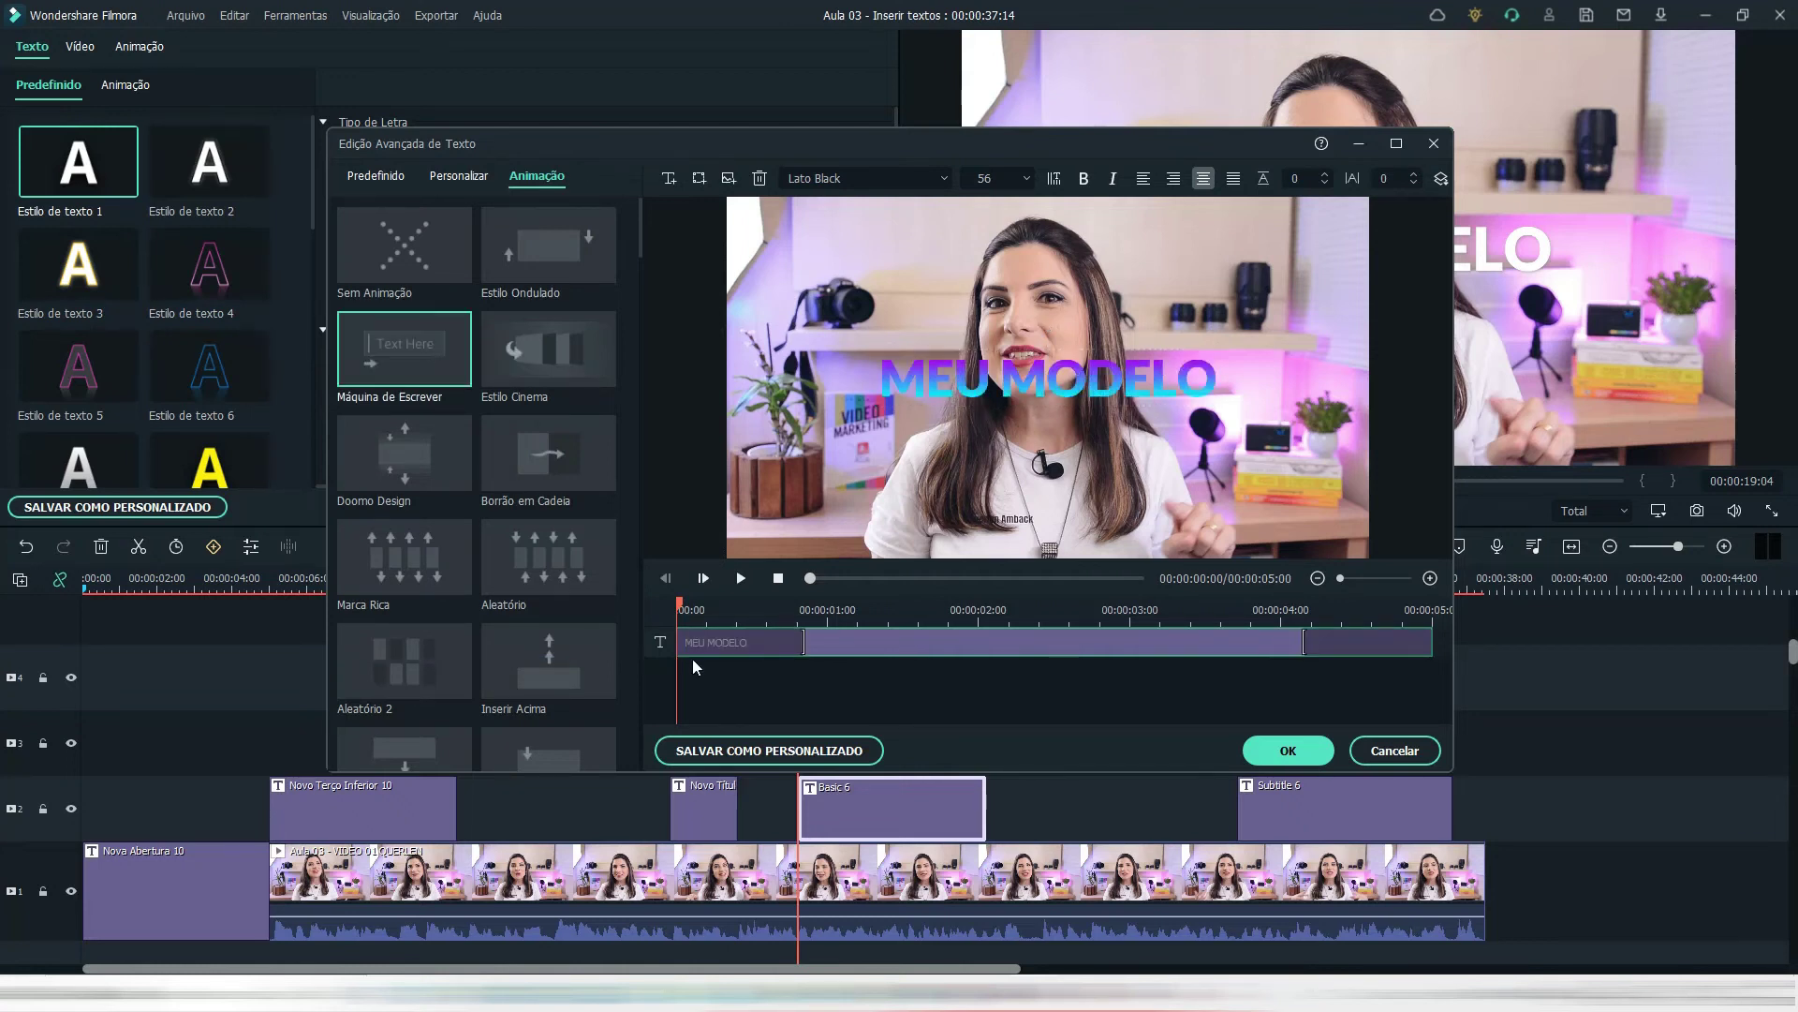
left_click_drag(806, 642, 1214, 639)
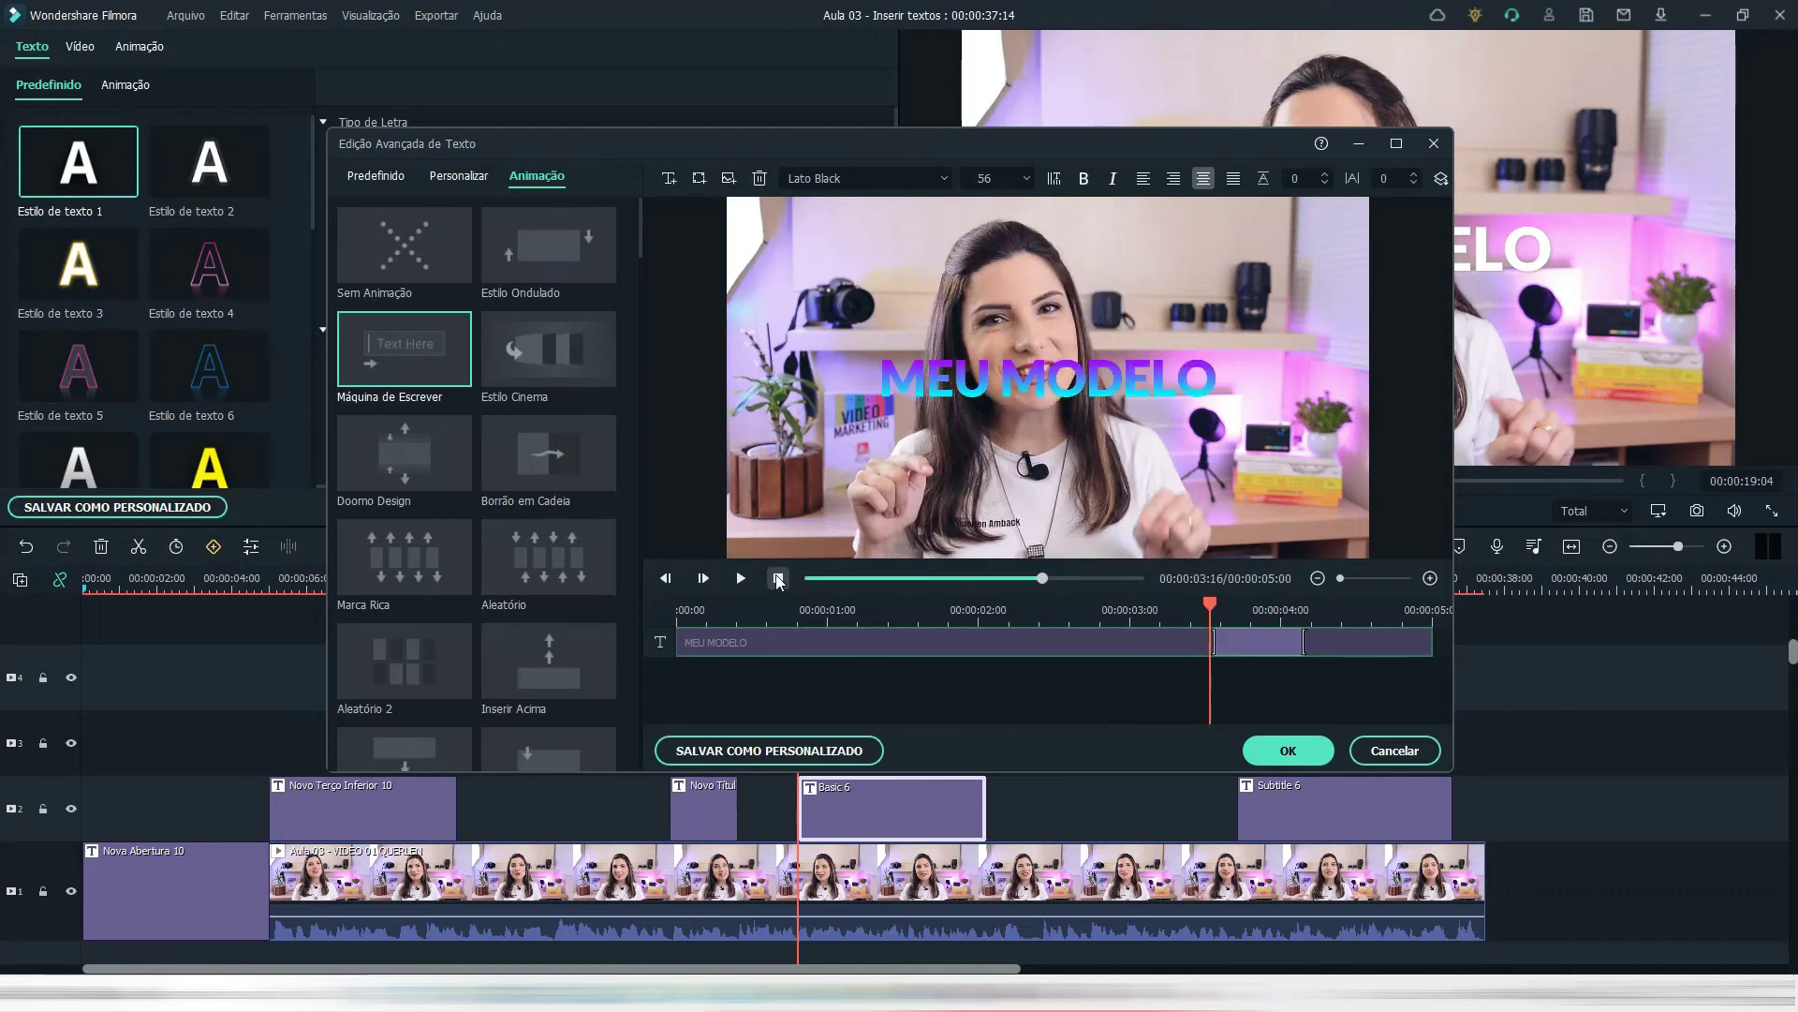
left_click(777, 578)
left_click(740, 578)
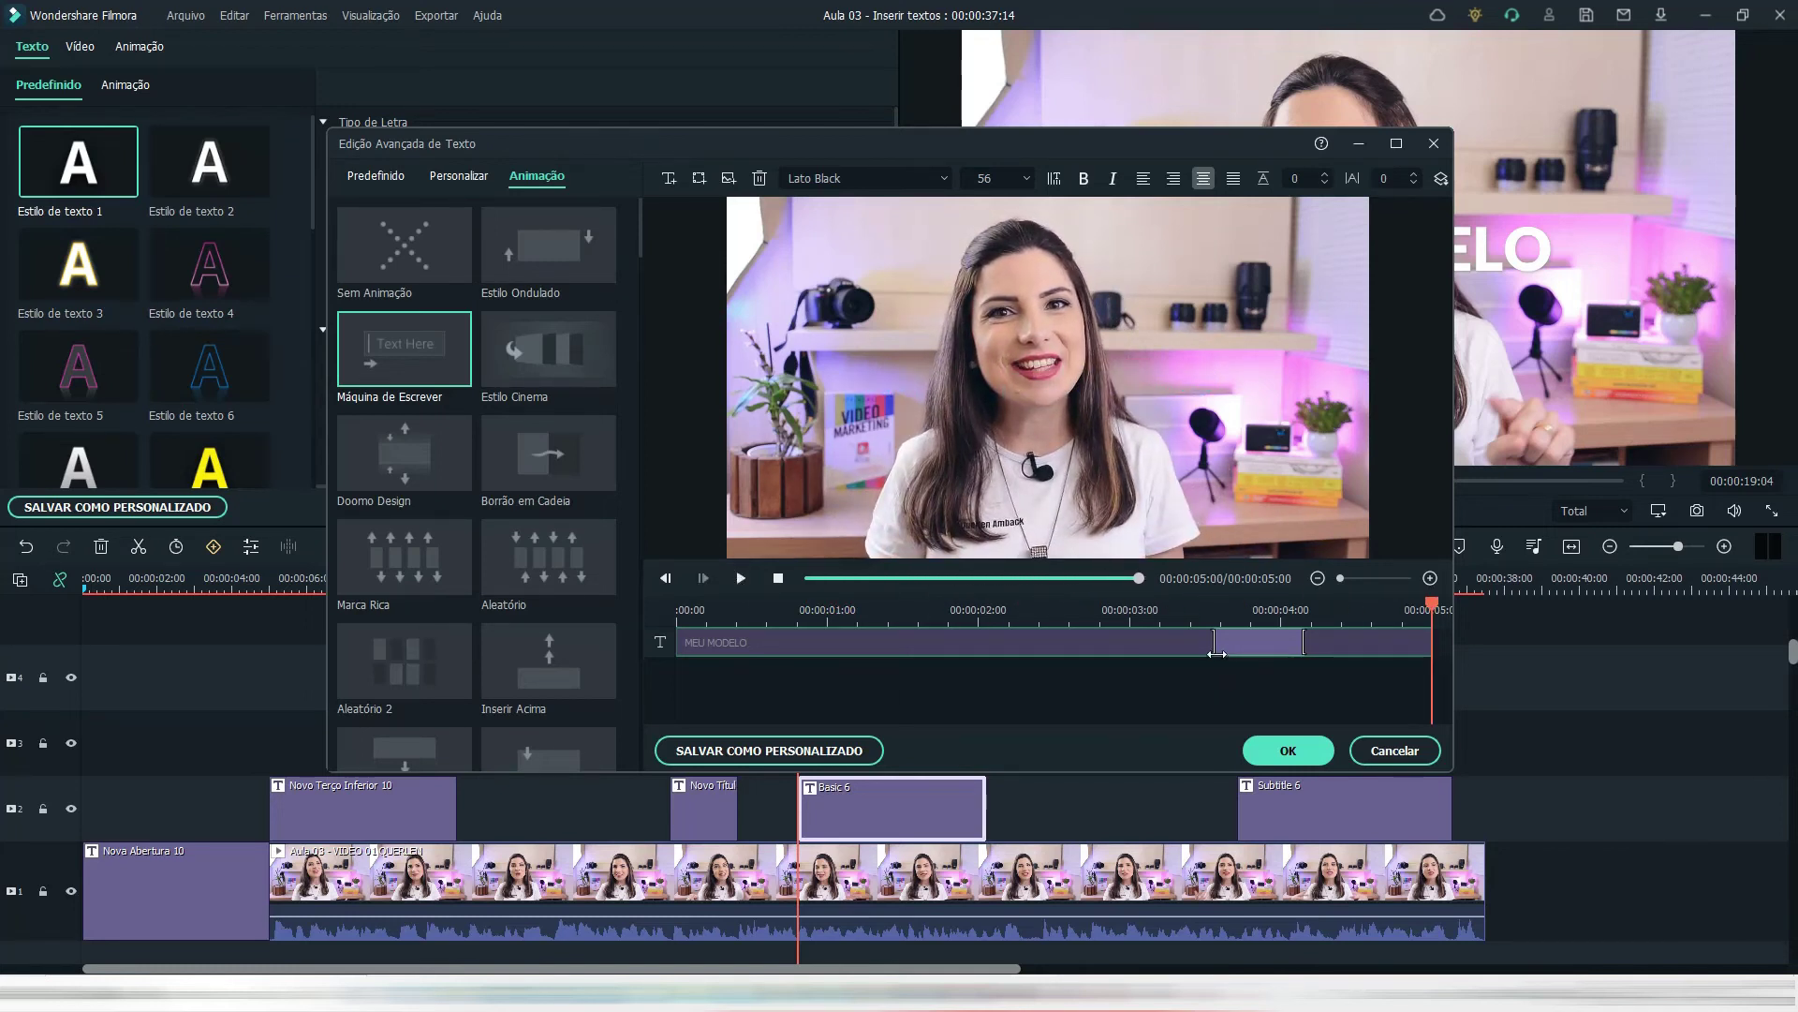
- Shorten the typewriter entrance and replay the preview
left_click_drag(1215, 646, 750, 653)
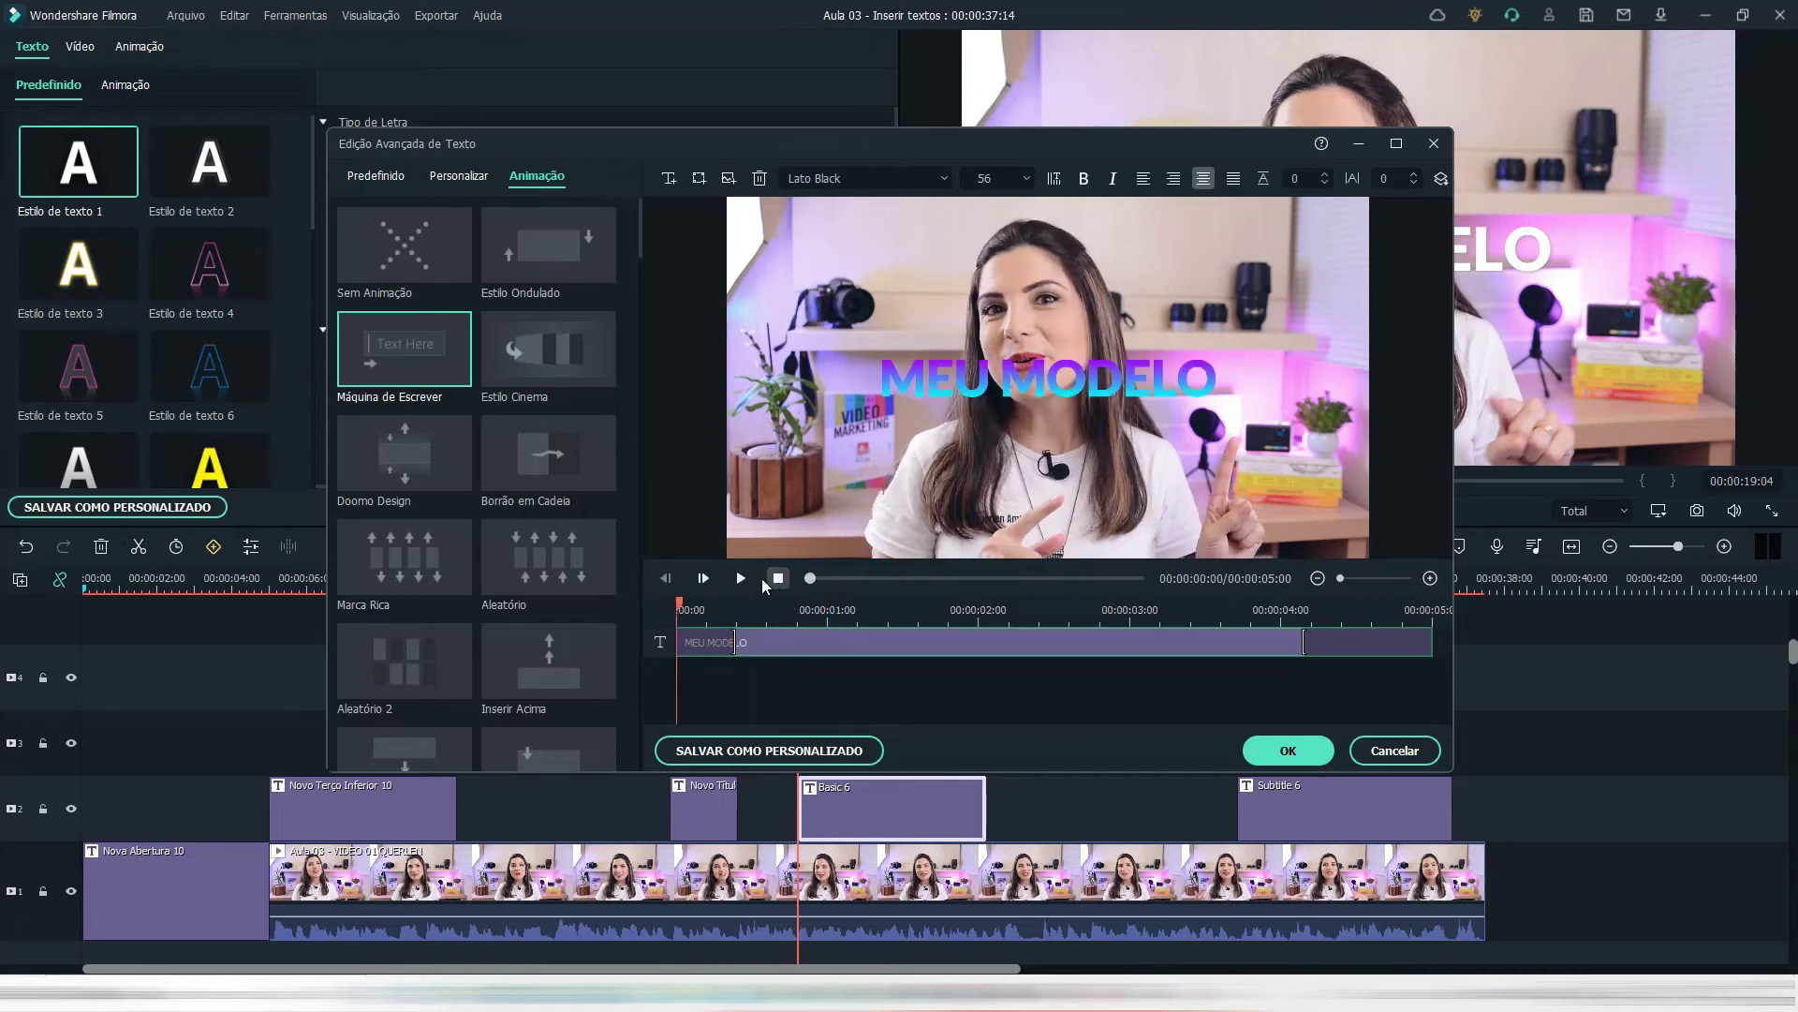
left_click(745, 577)
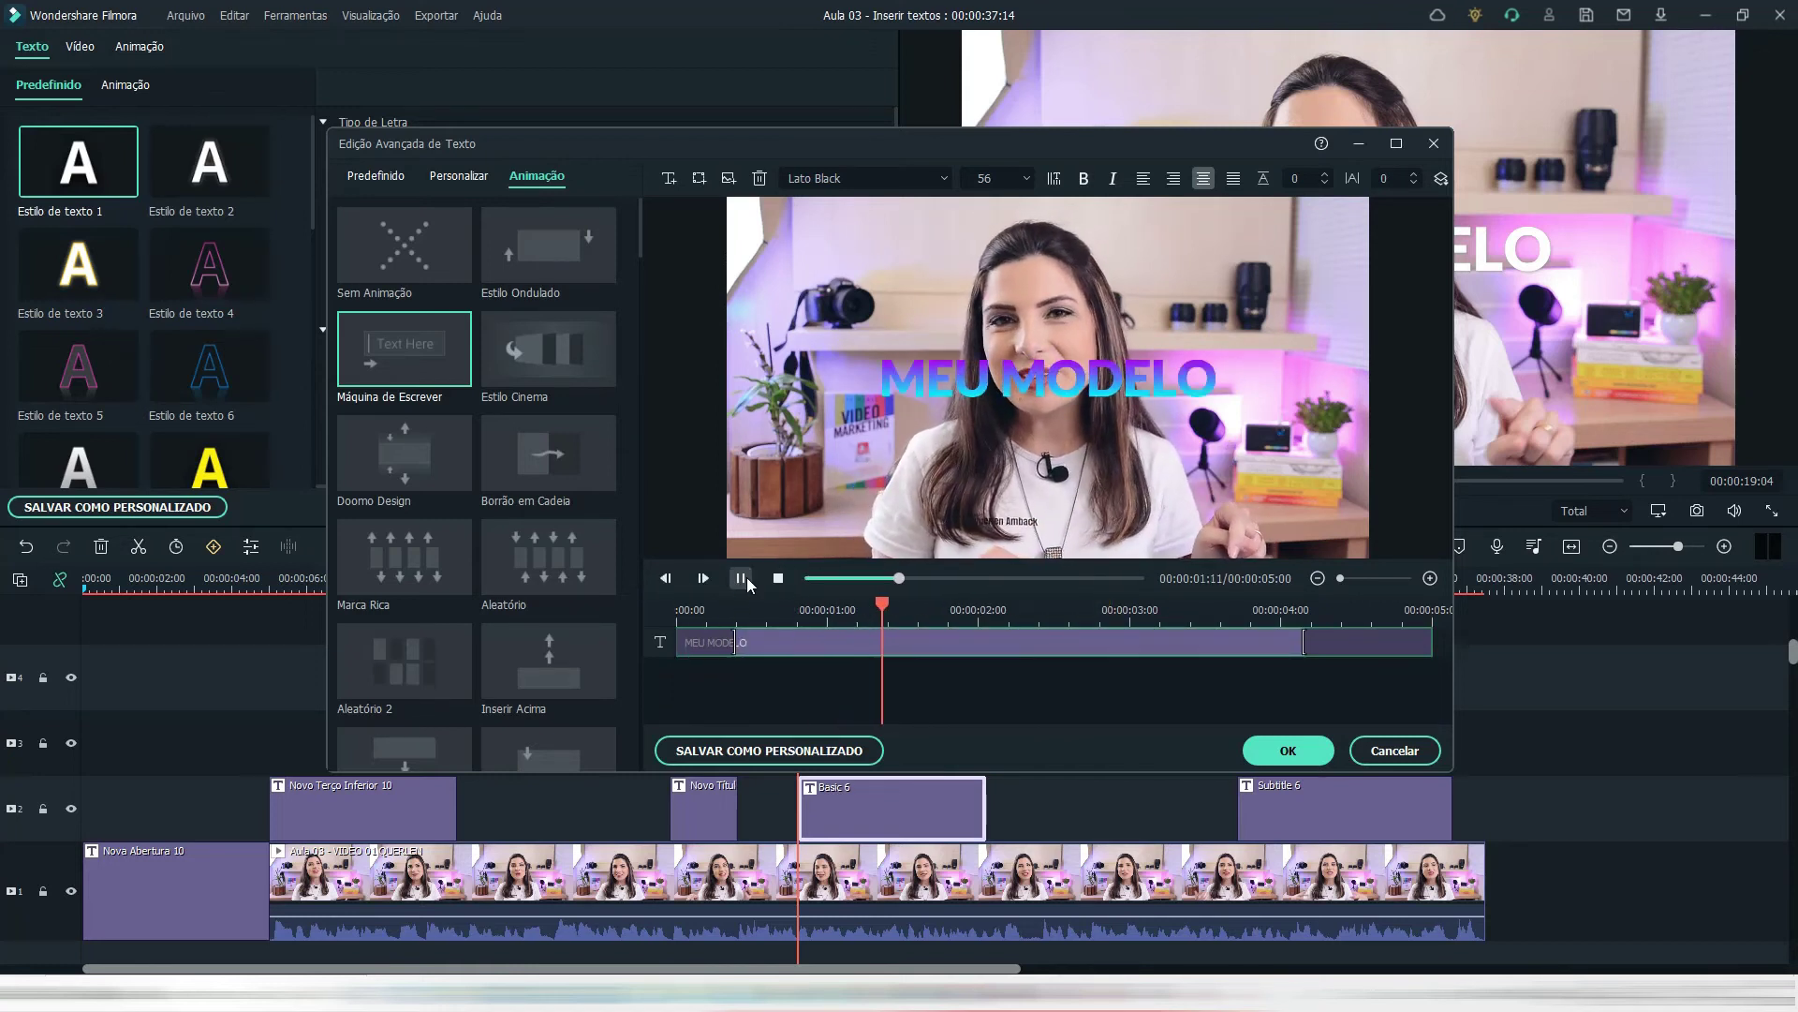
left_click(746, 577)
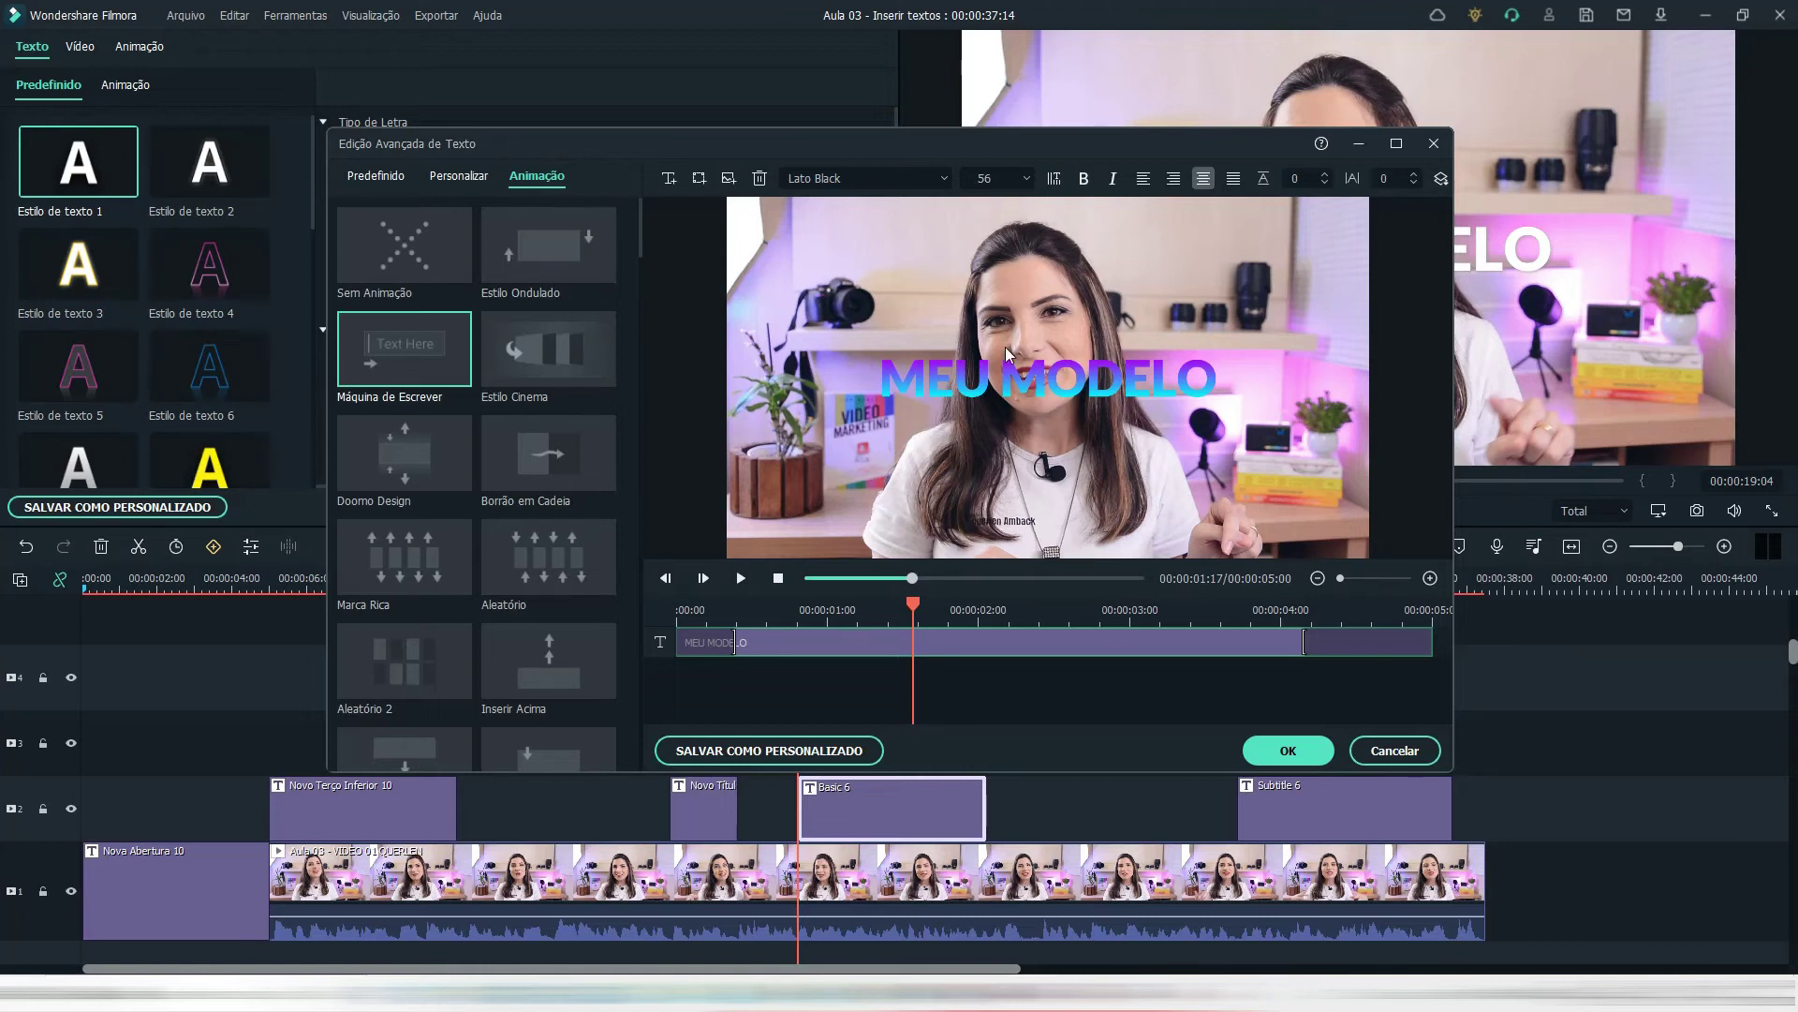
- Set the MEU MODELO text to font size 105 and move it to the frame's bottom
left_click(1006, 373)
left_click(1012, 178)
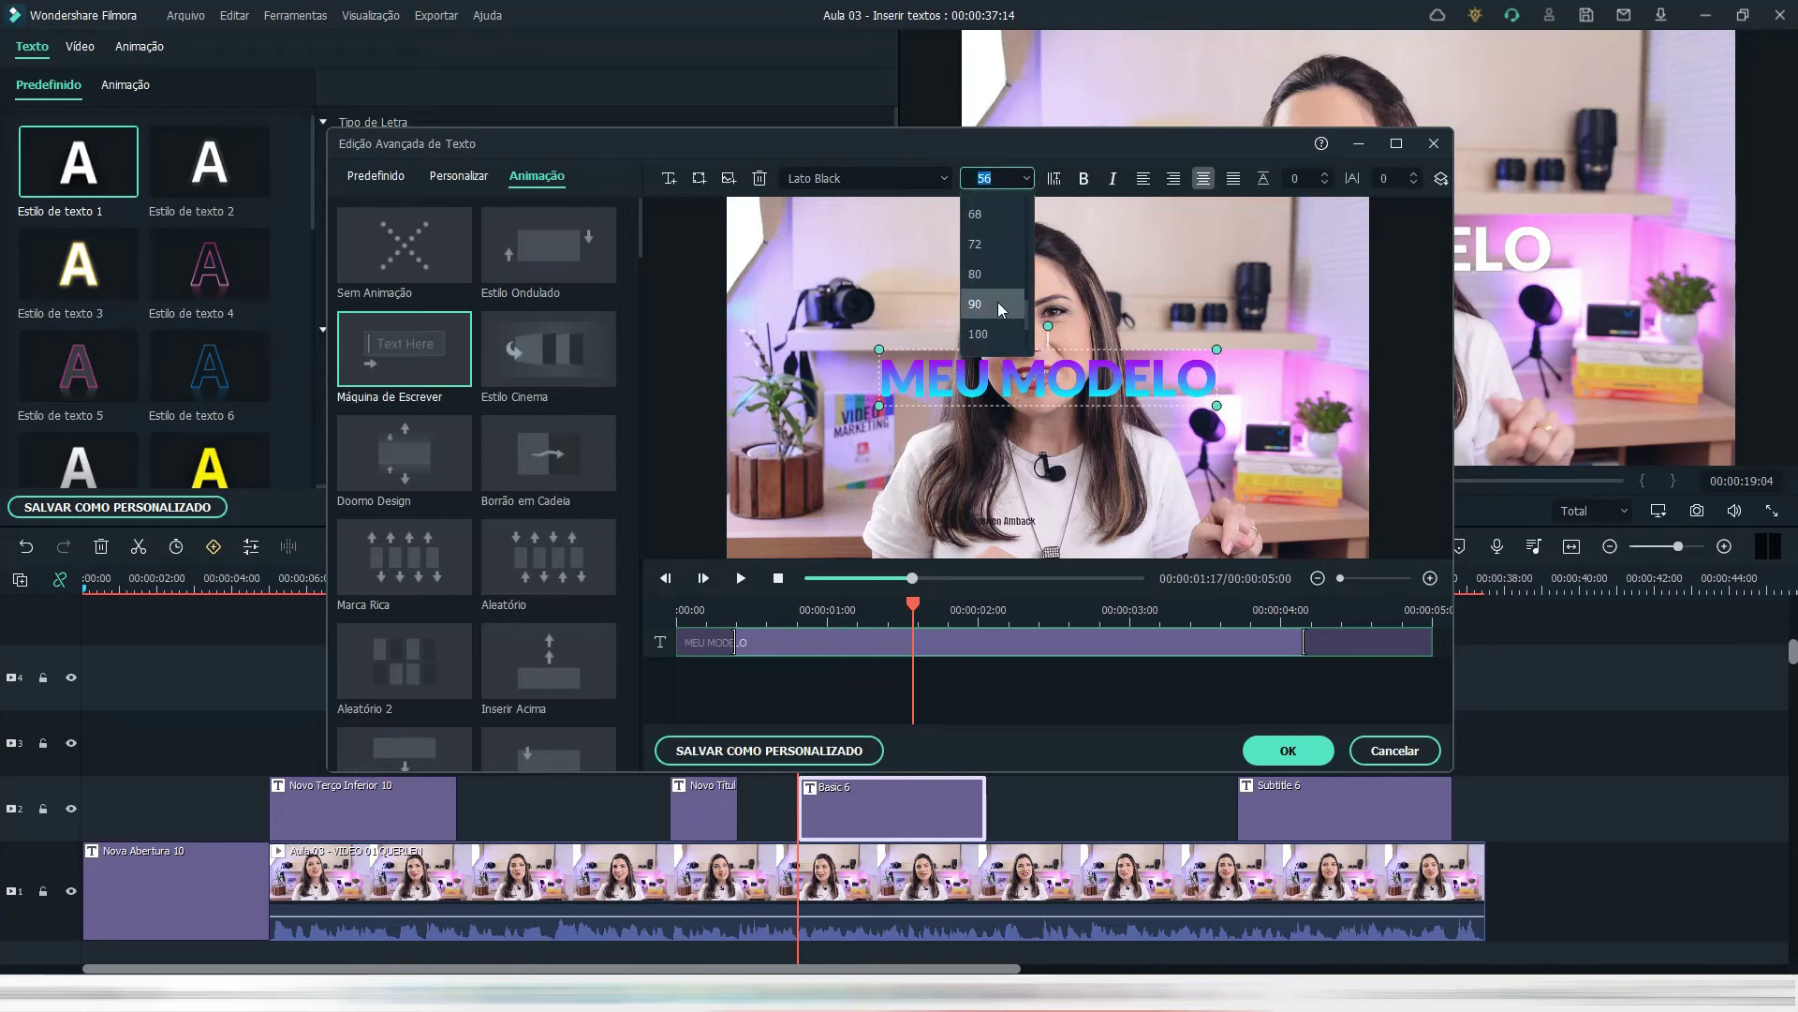
left_click(979, 334)
left_click(1026, 178)
left_click(1000, 272)
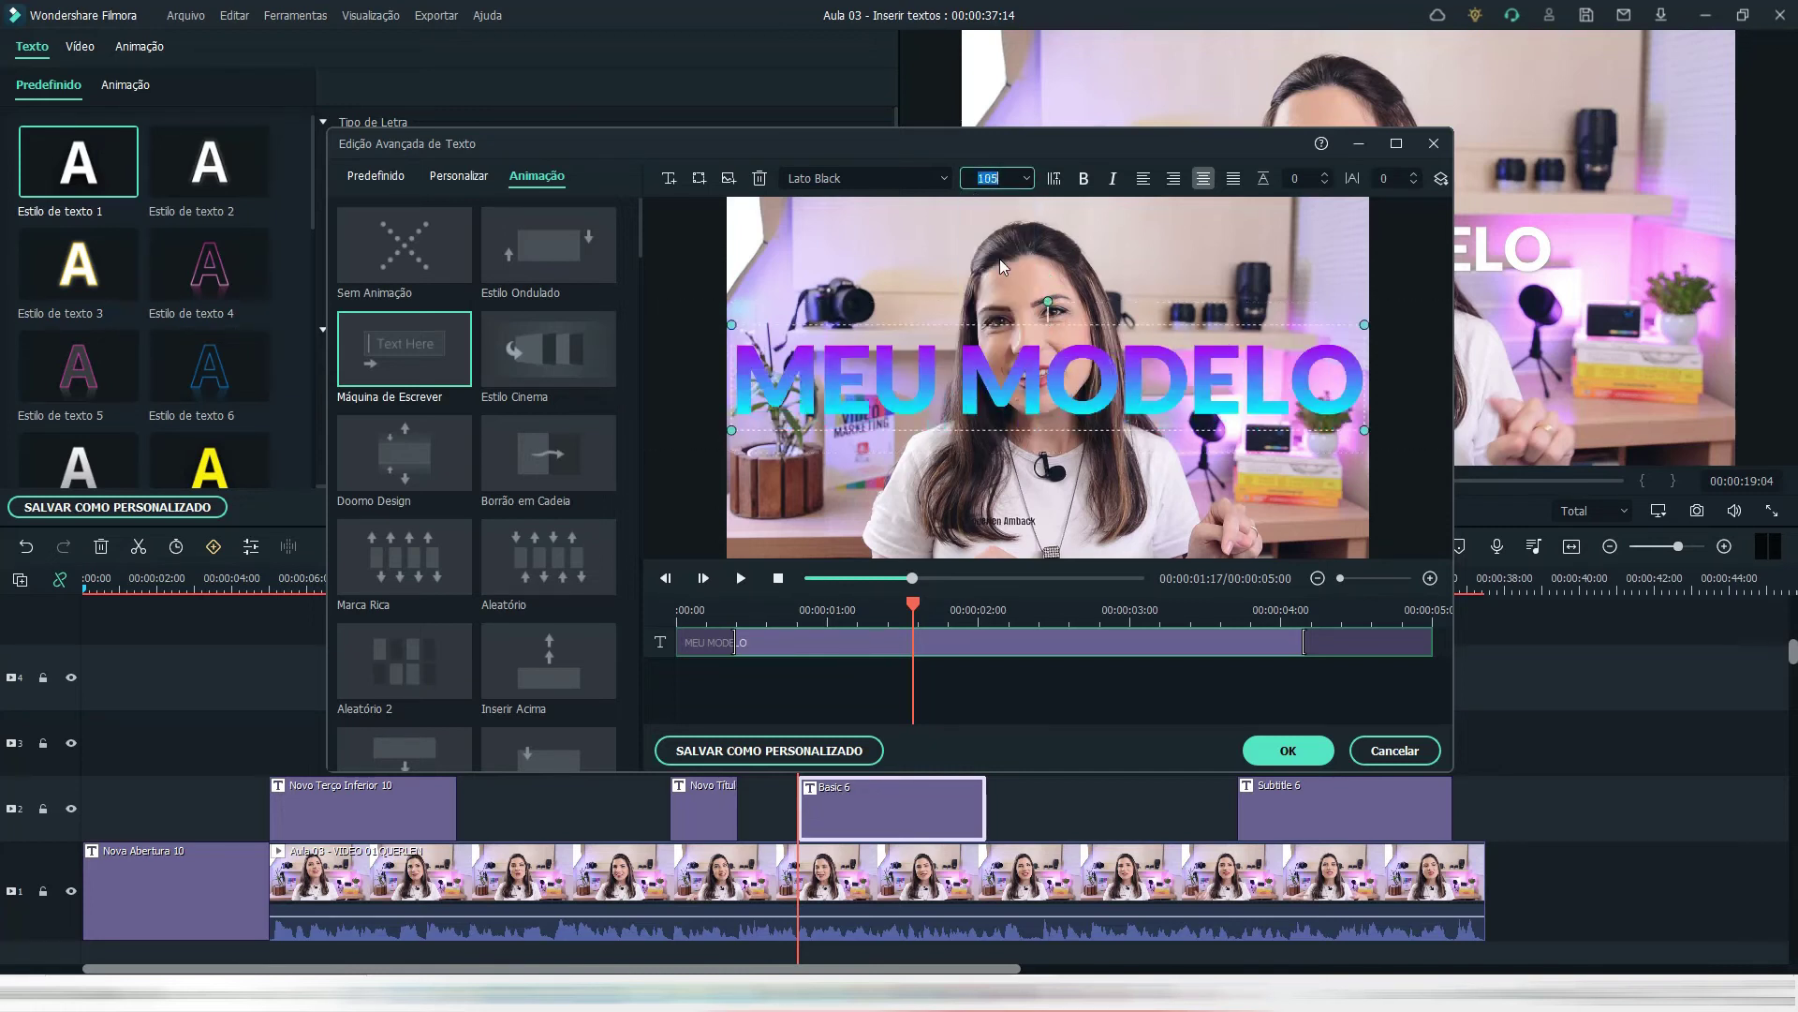
left_click_drag(1097, 382, 1096, 492)
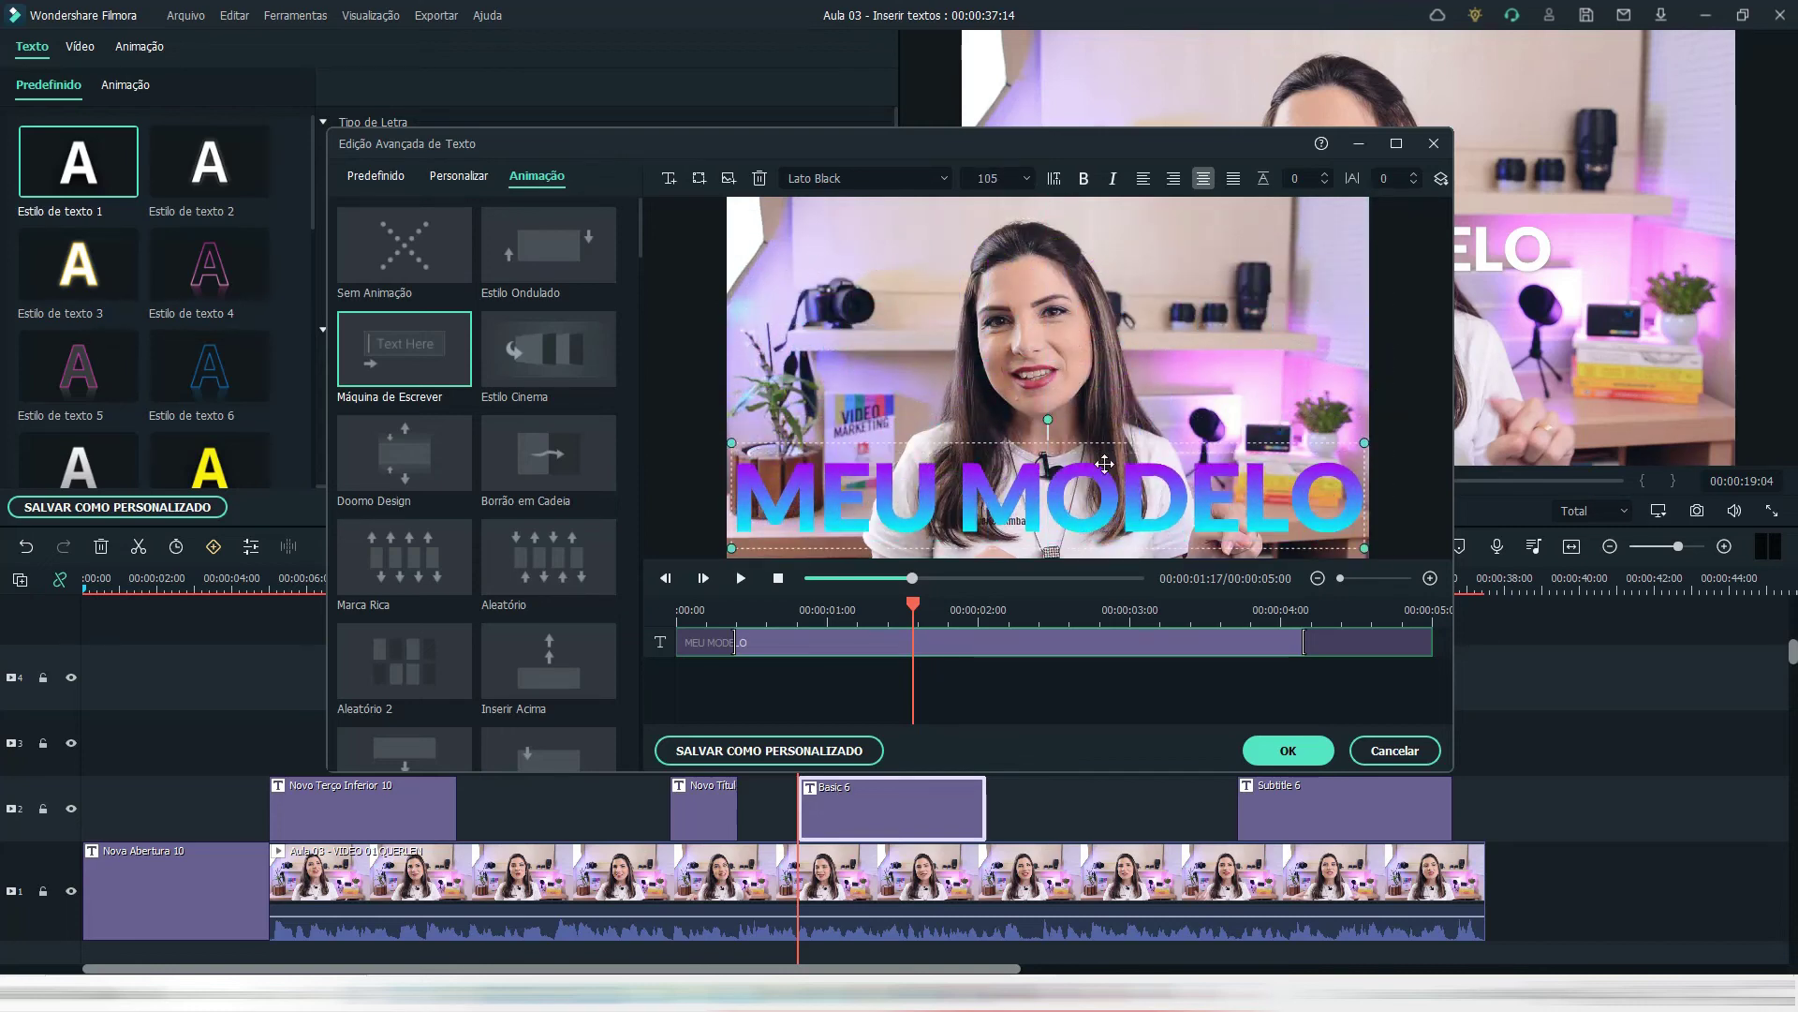
- Try bold, italic, right alignment and vertical text on the title, then undo the extras
left_click(1084, 178)
left_click(1173, 178)
left_click(1112, 178)
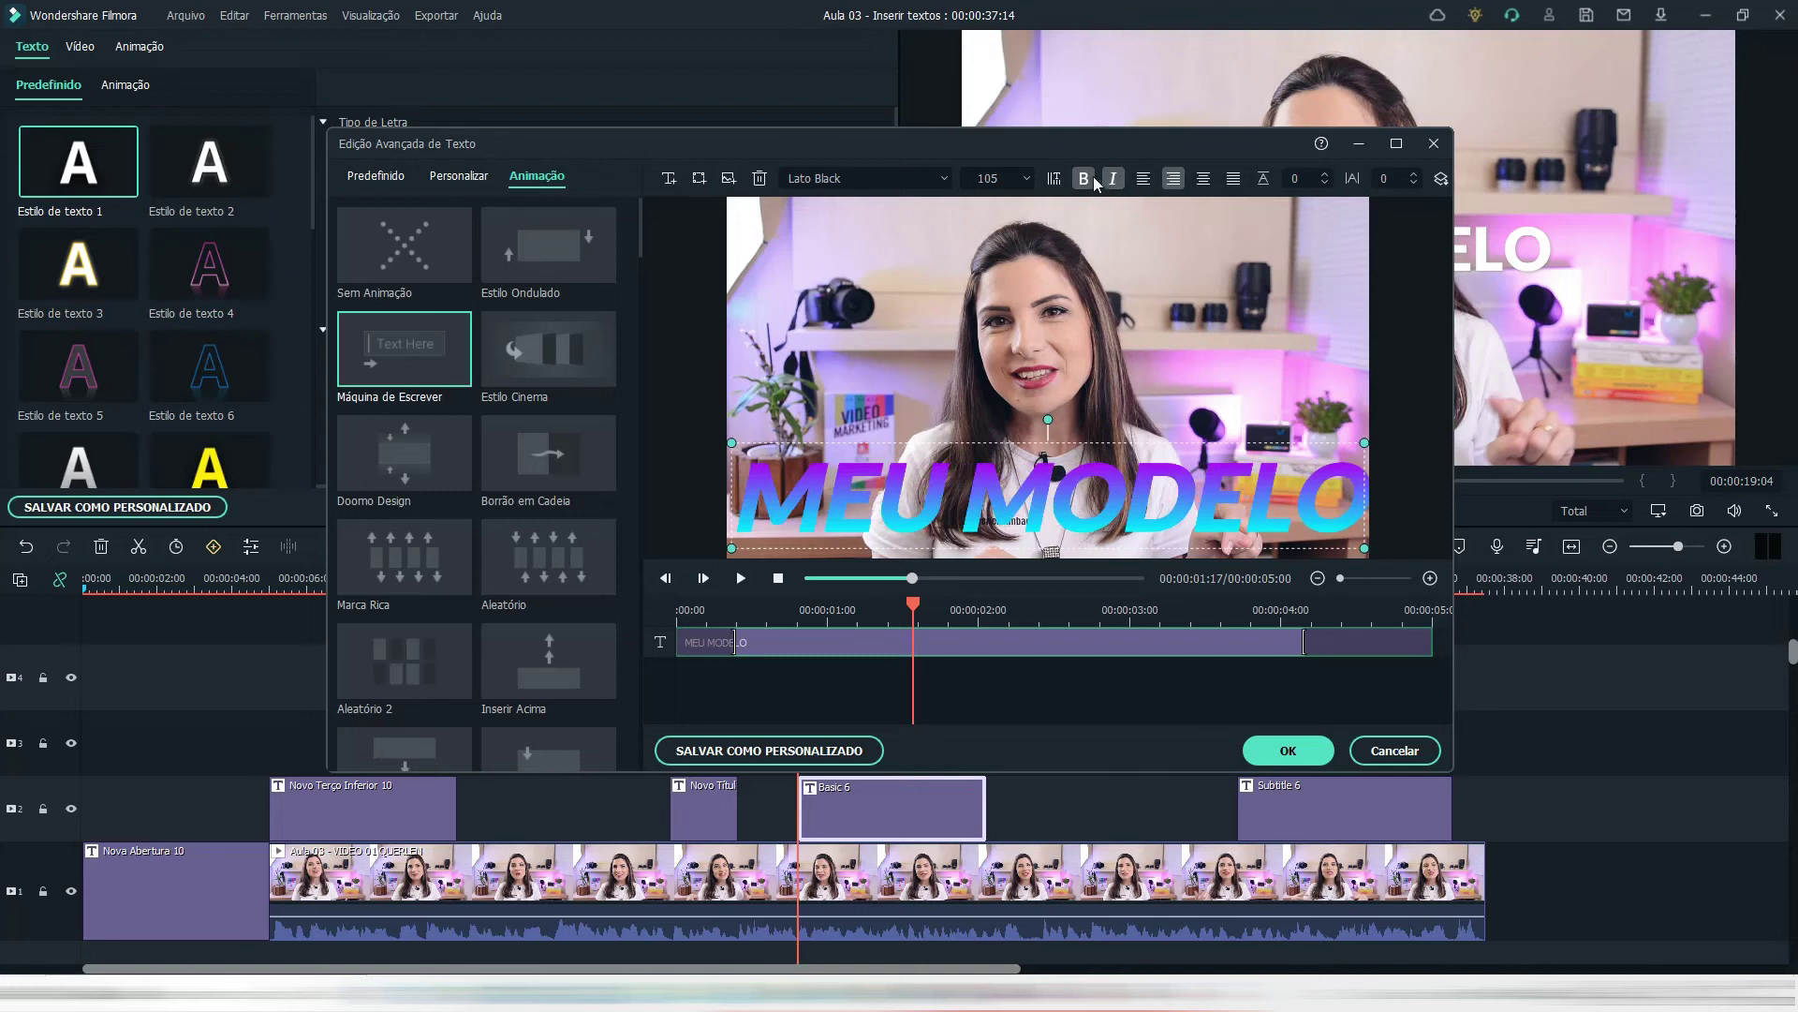
left_click(1055, 178)
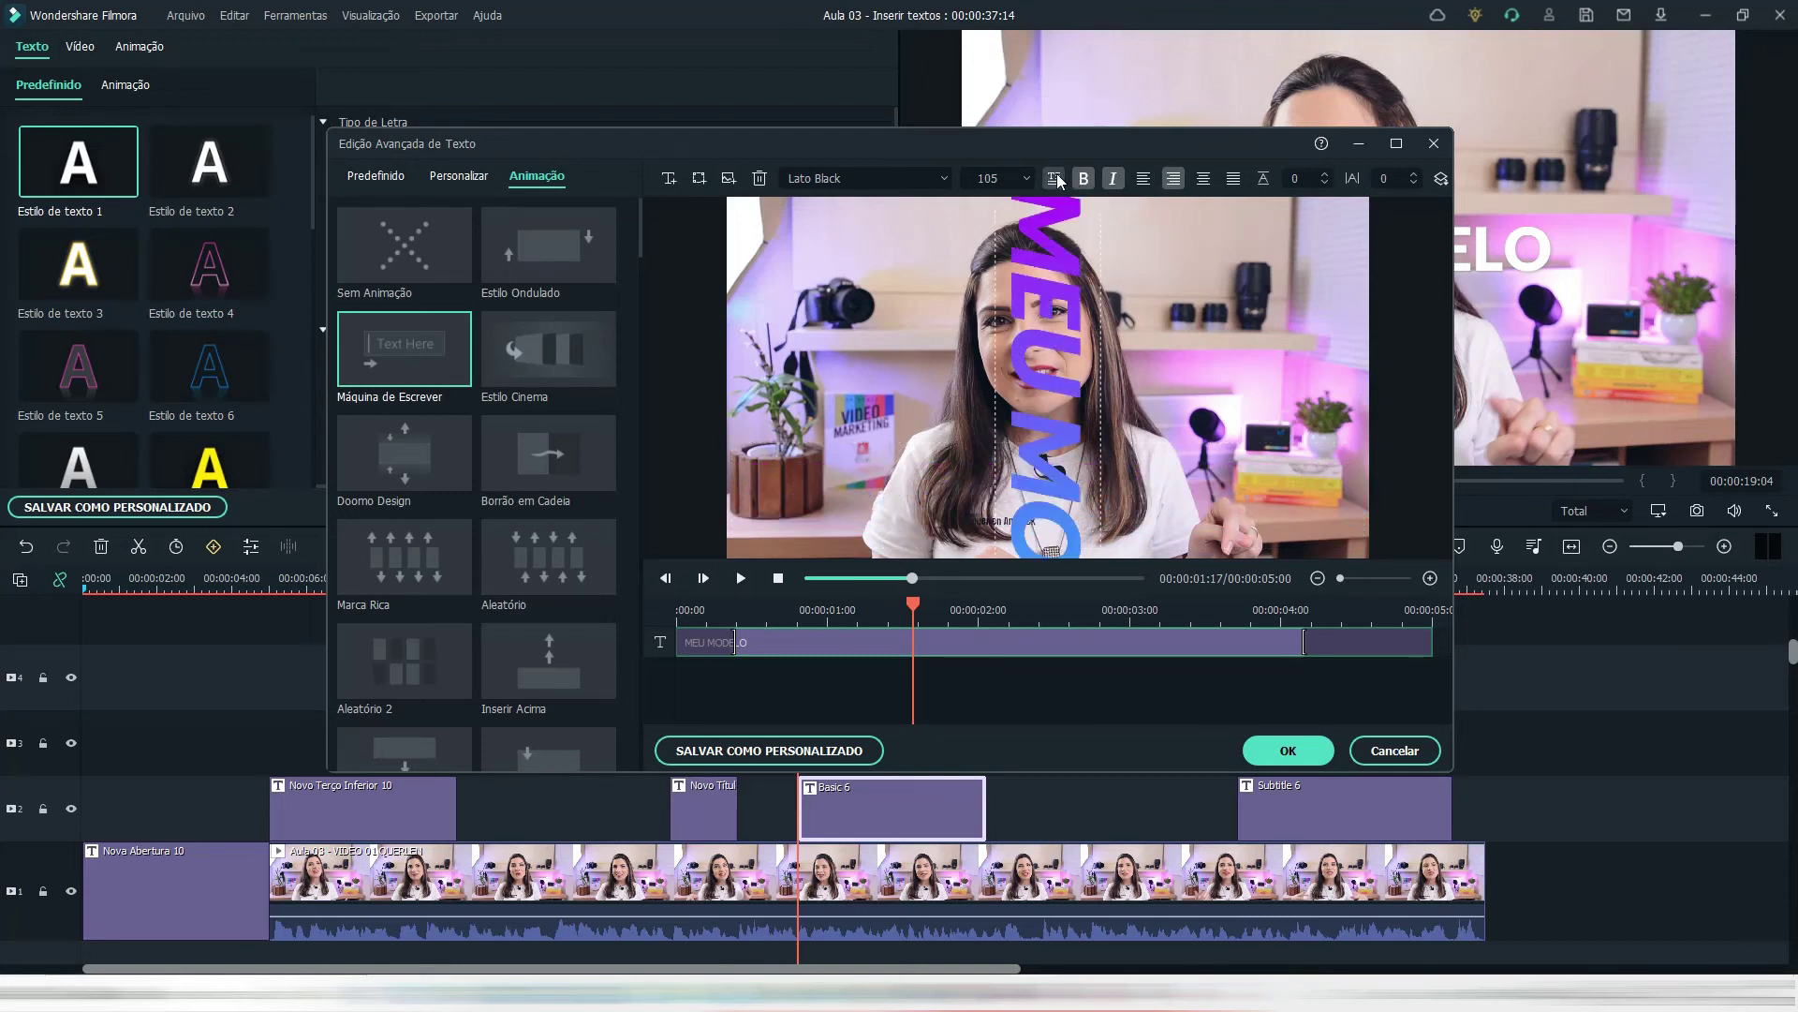
left_click(1056, 178)
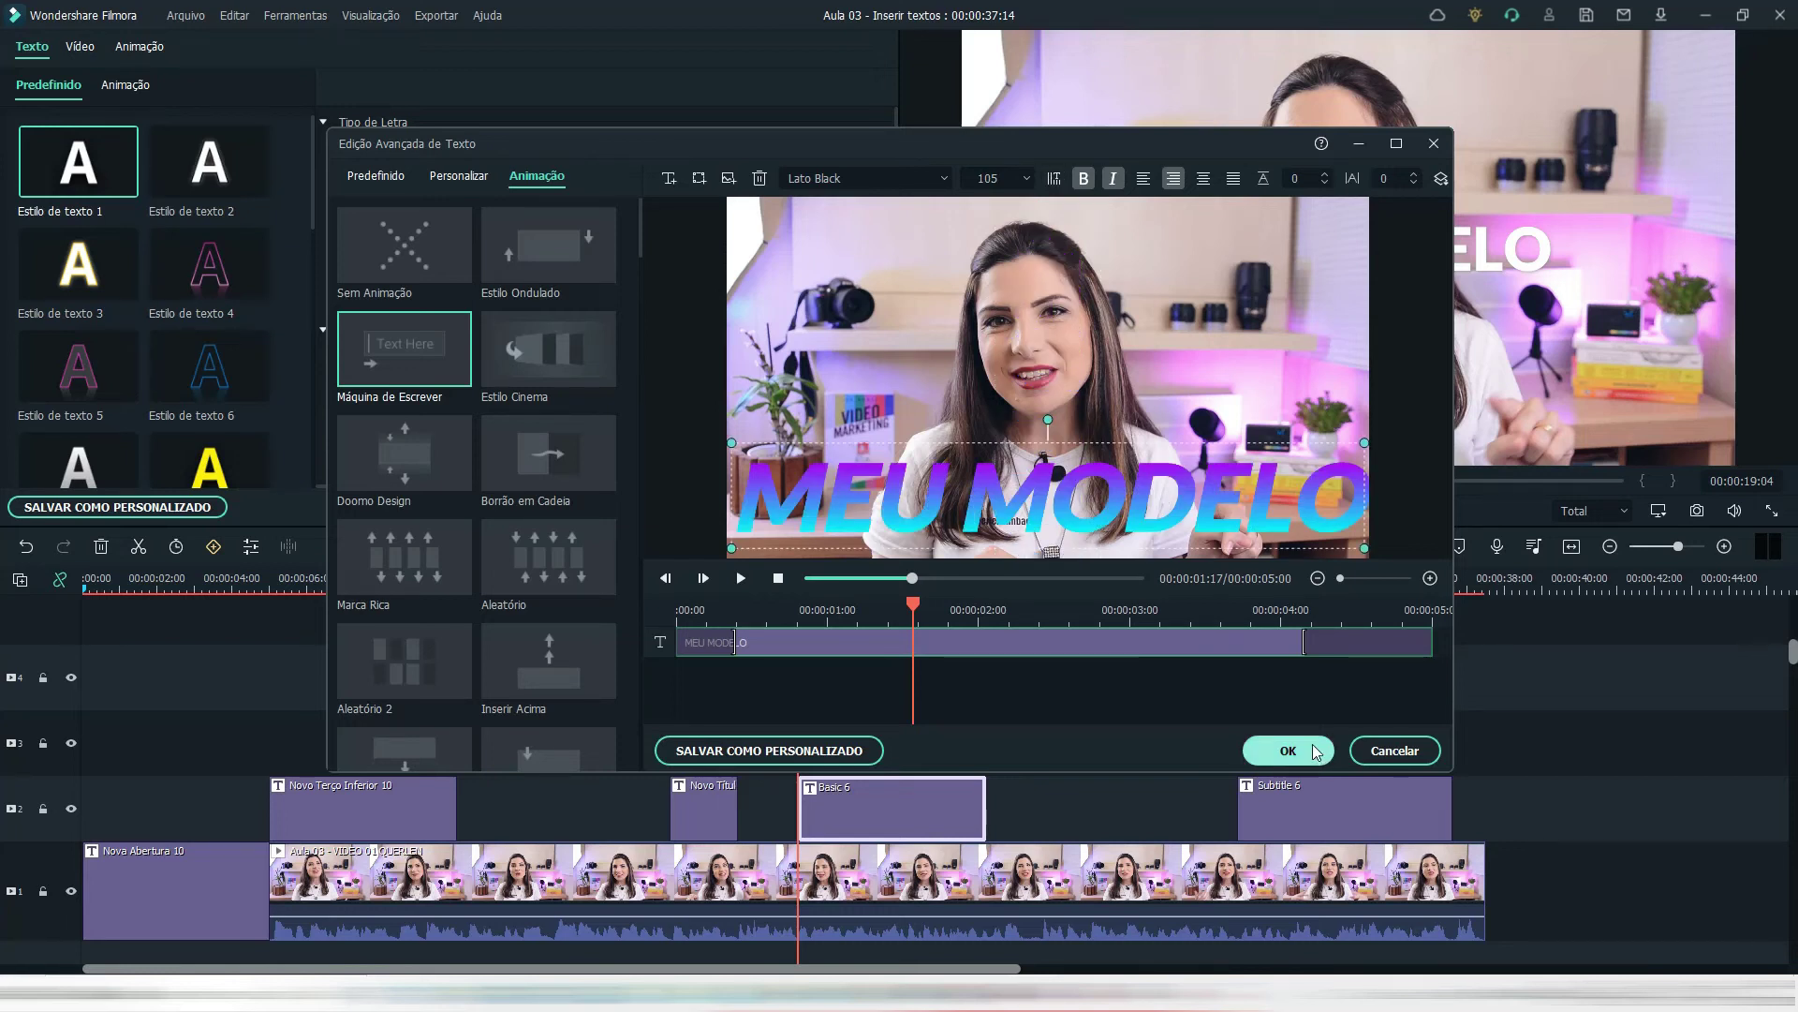
left_click(1113, 178)
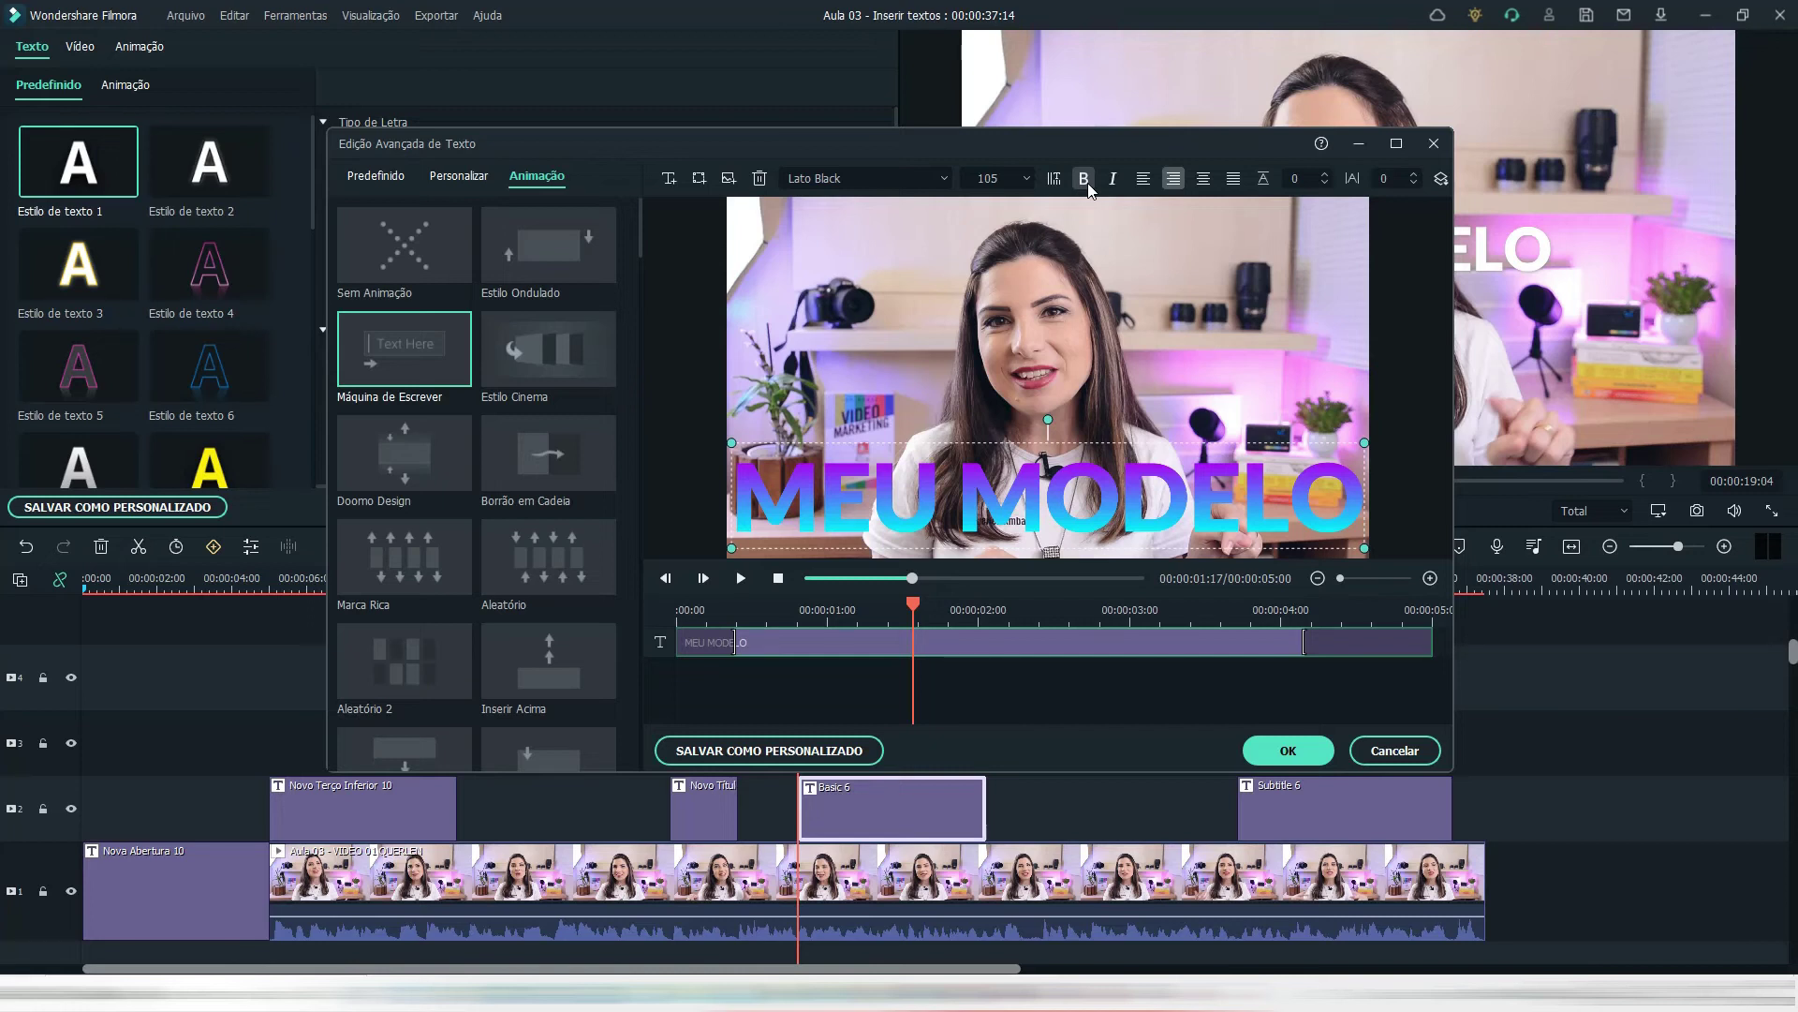
- Save the title as custom preset 'Meu modelo Querlen' and close advanced editing
left_click(809, 755)
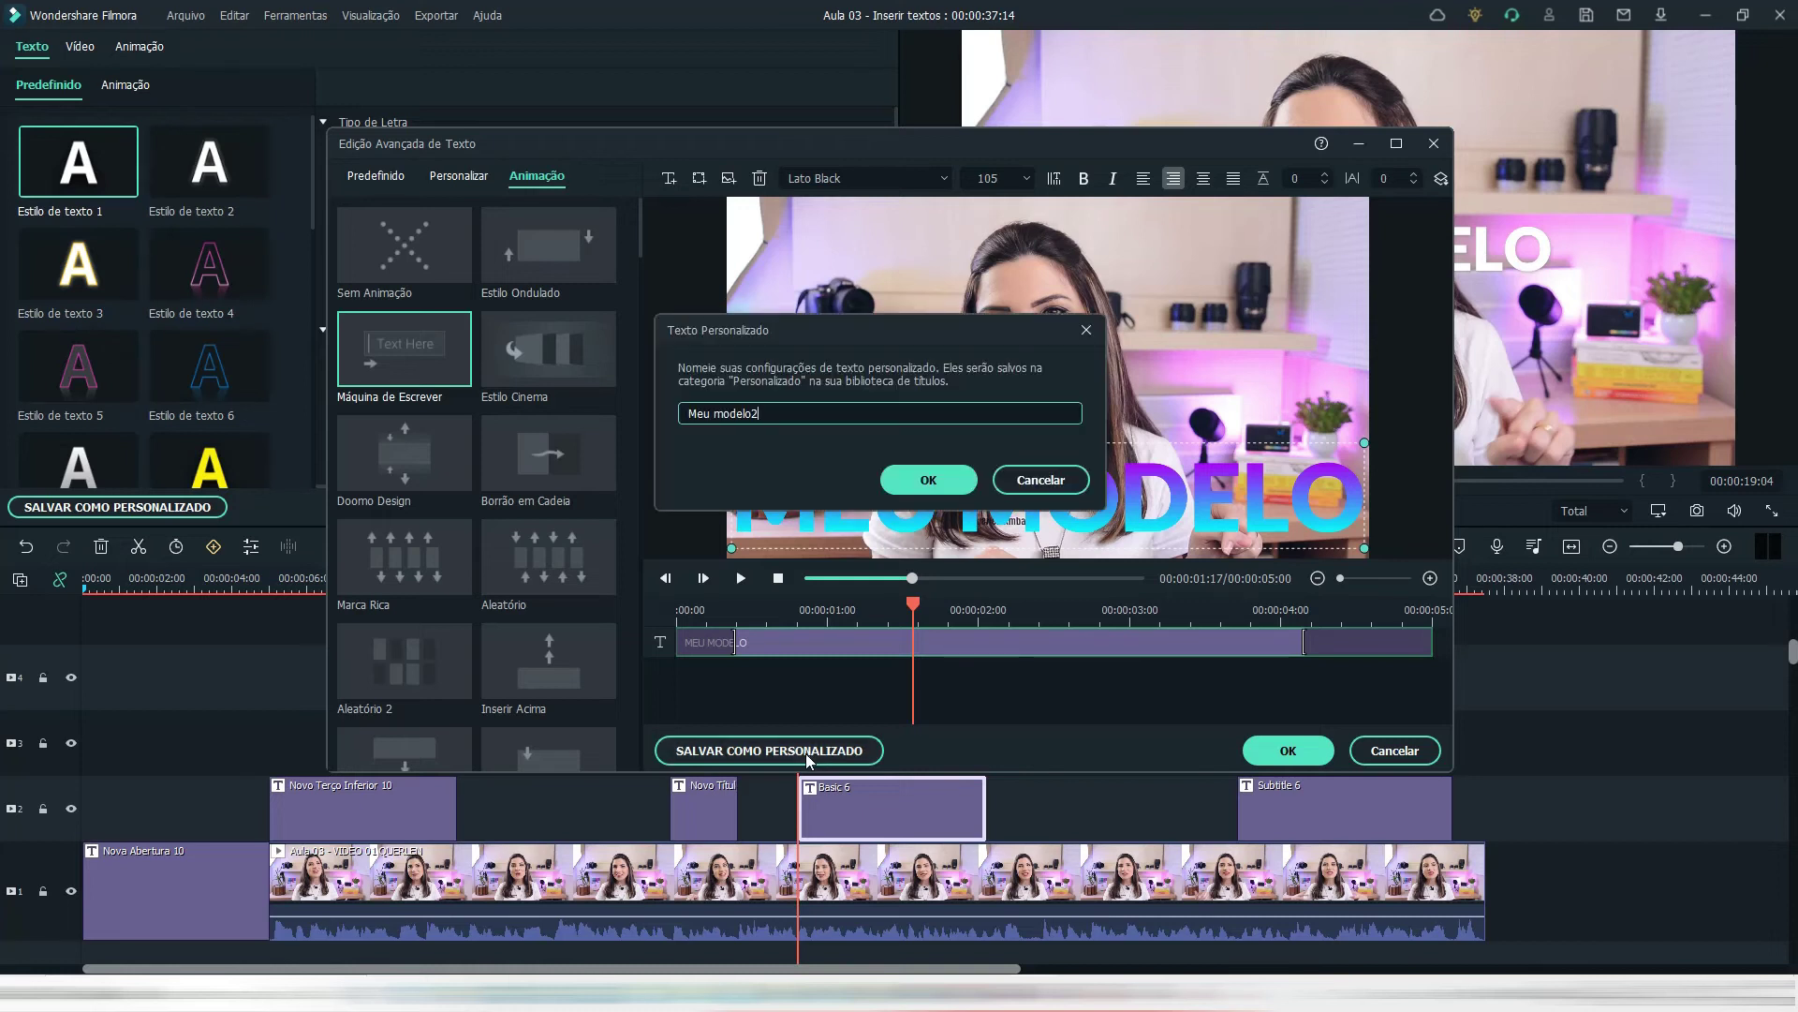
triple_click(787, 411)
type("Meu modelo Querlen")
left_click(928, 482)
left_click(1283, 751)
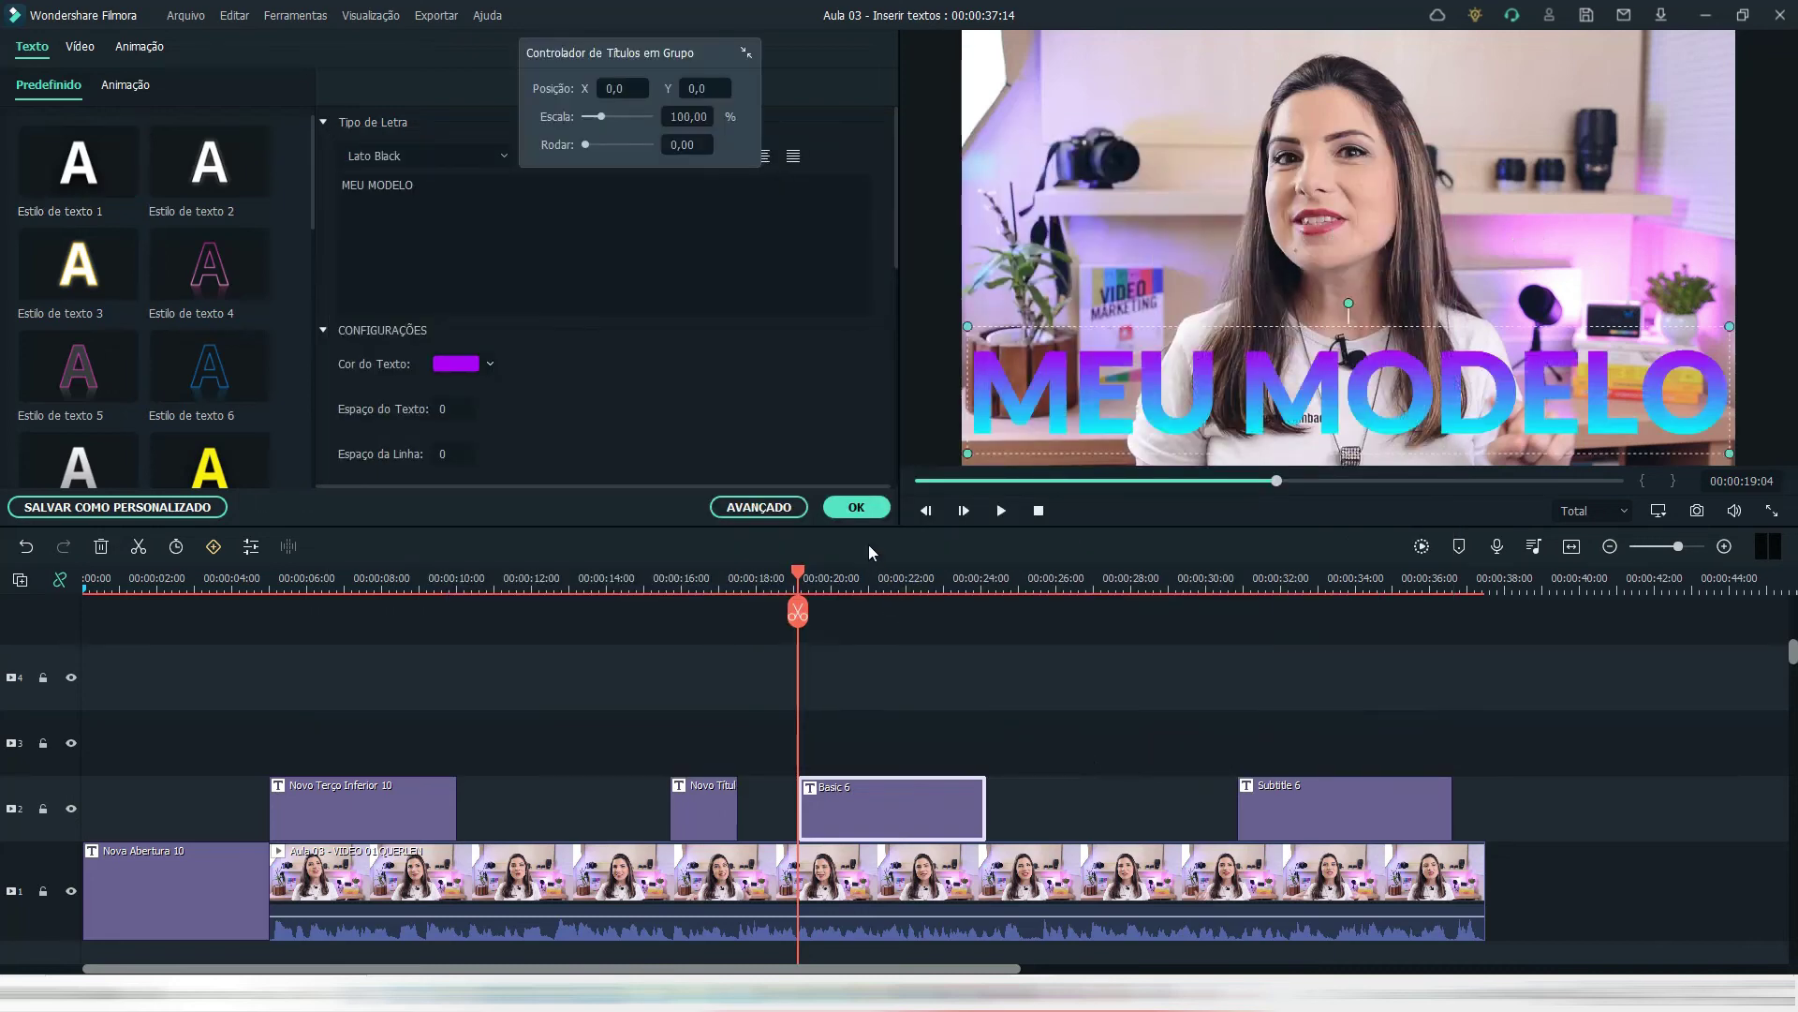
- Open the Titles library's Personalizar category and scroll to the Meu modelo Querlen preset
left_click(883, 815)
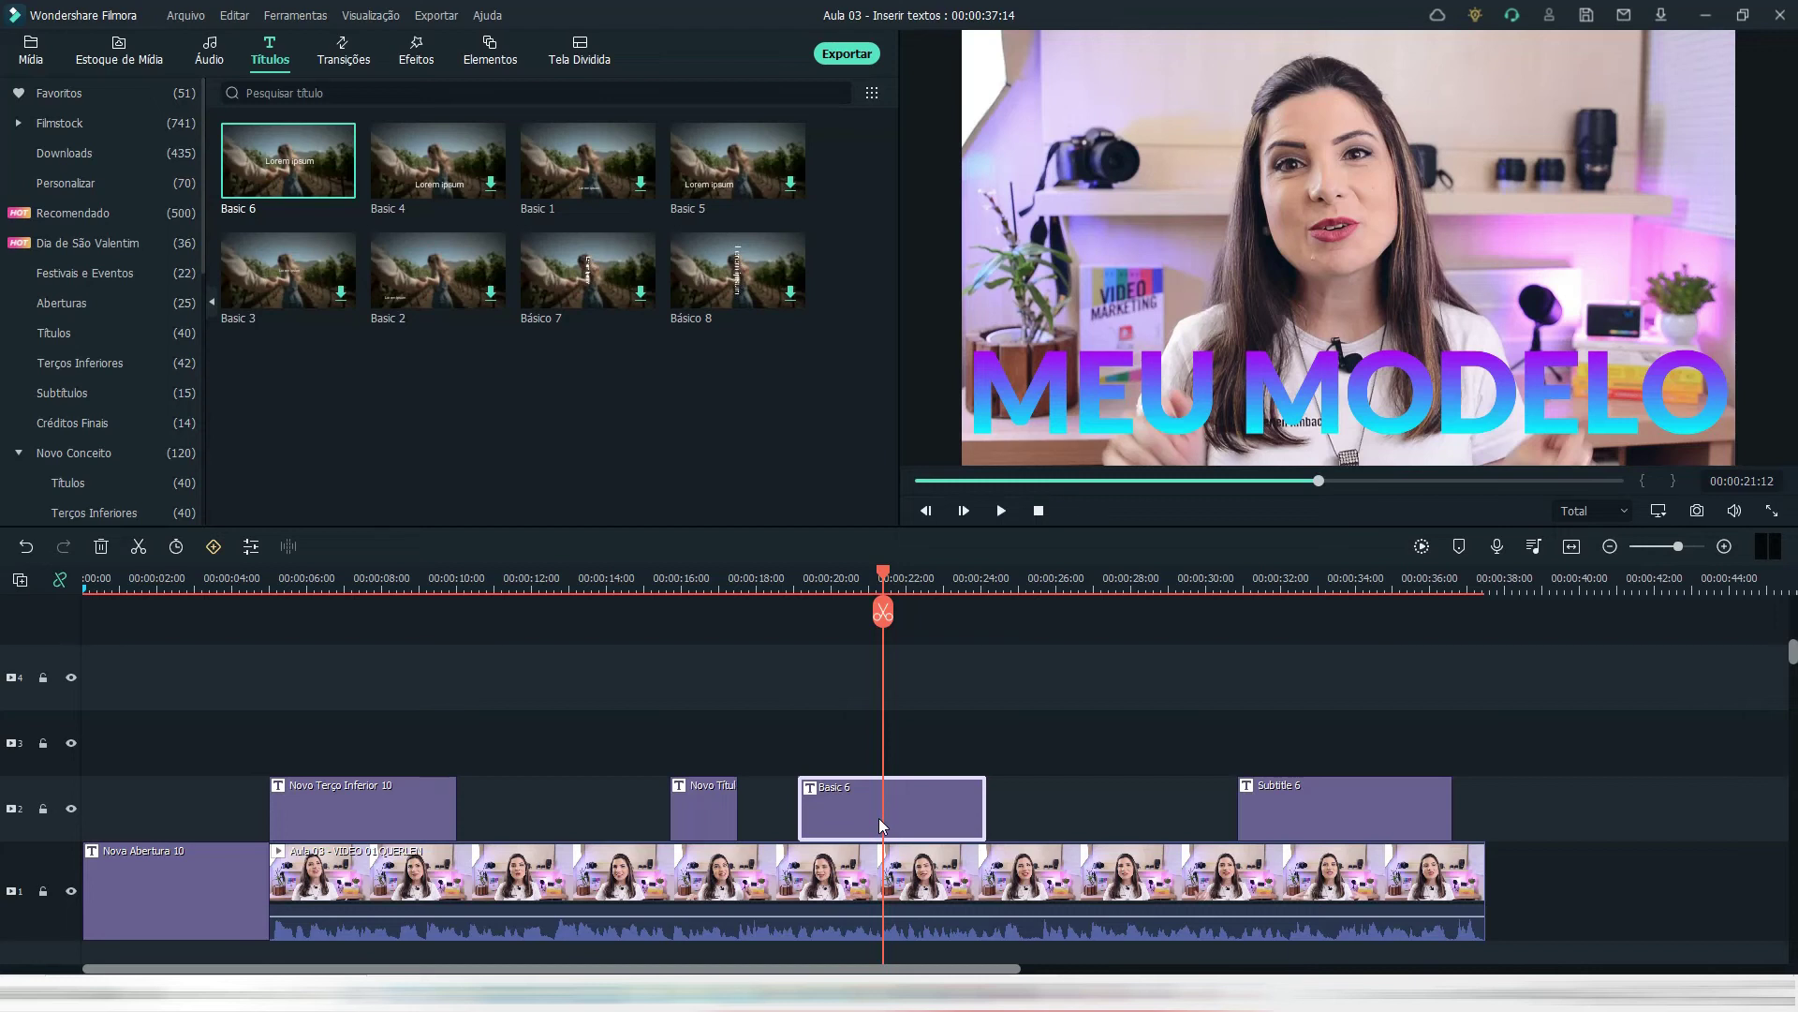
left_click(120, 189)
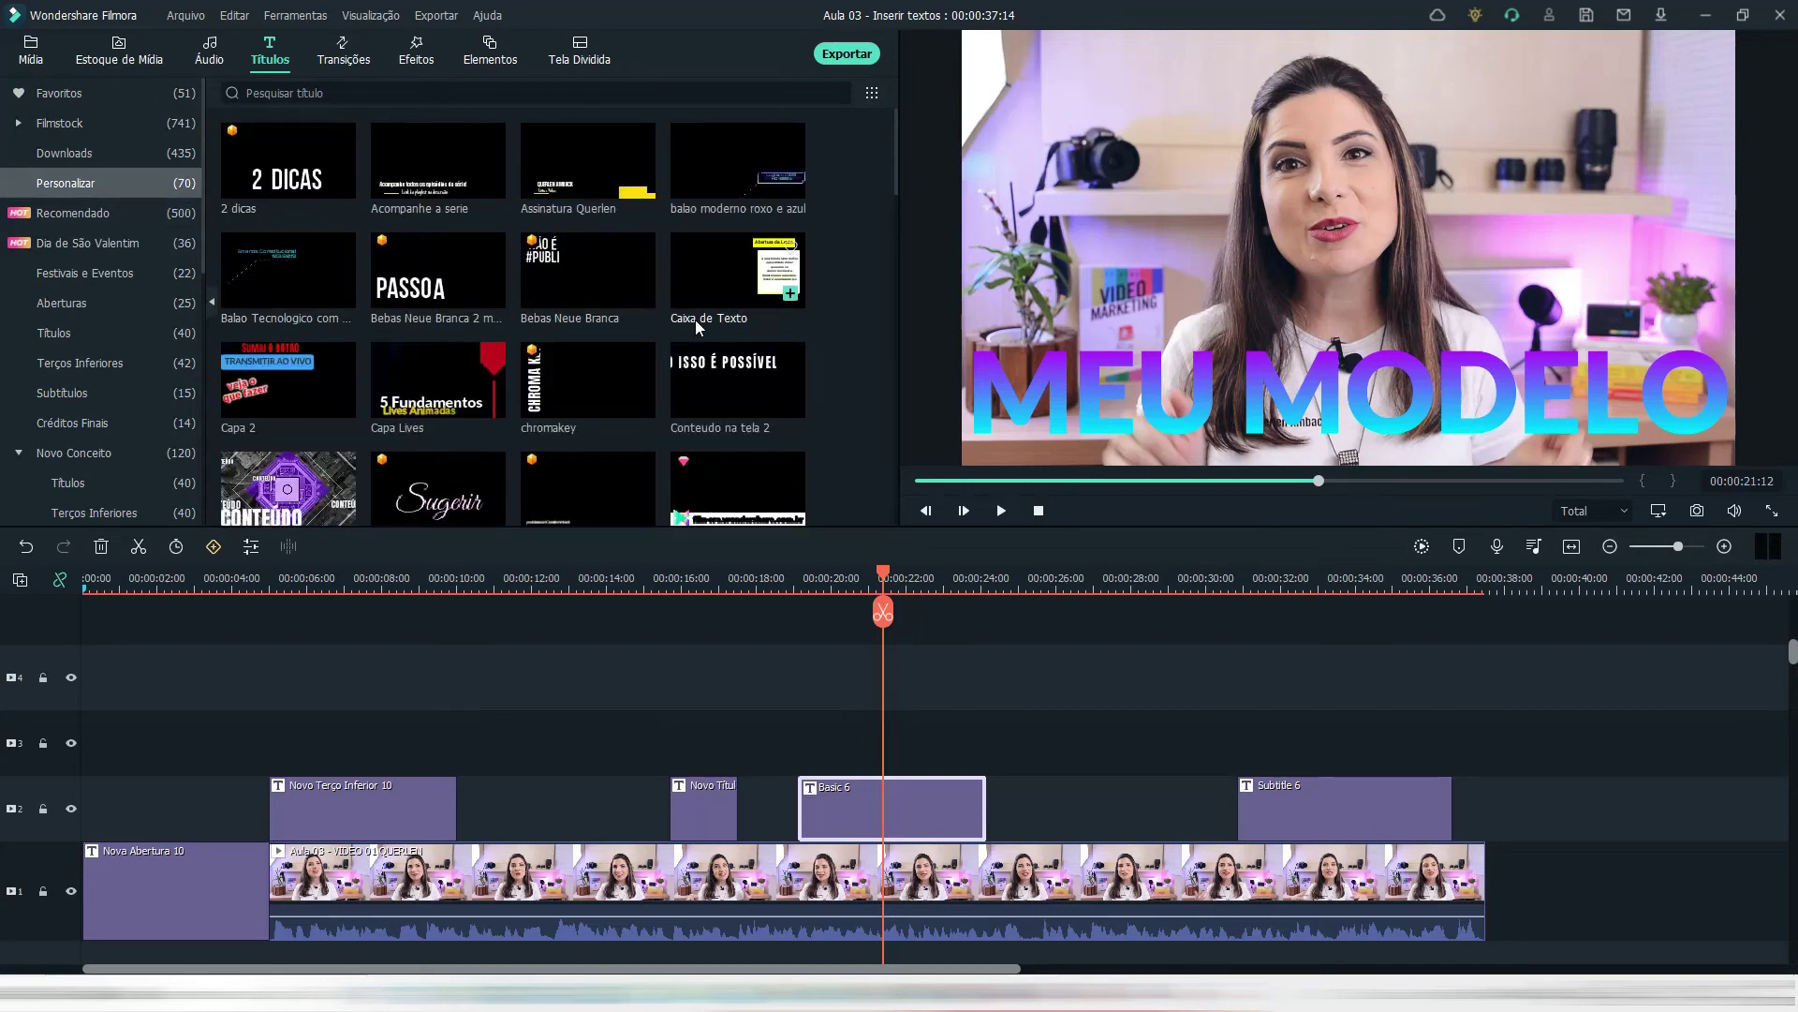
scroll(824, 313, "down", 3)
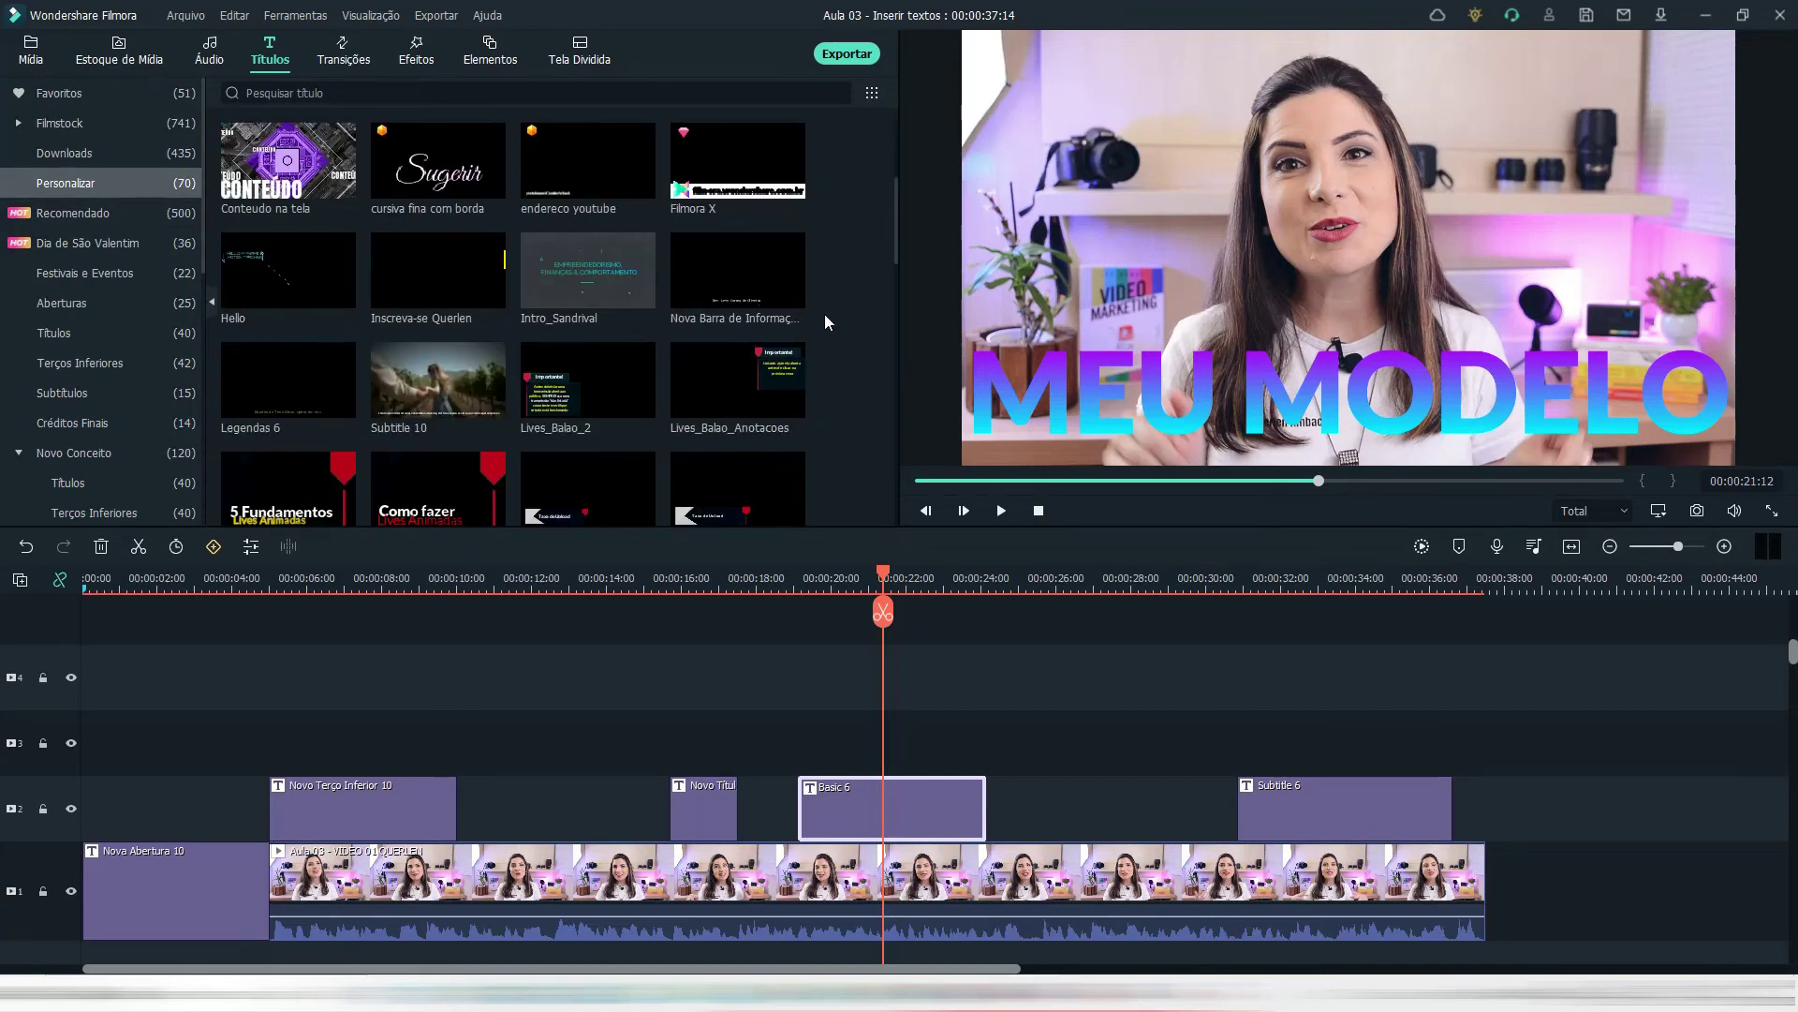
scroll(824, 312, "down", 10)
mouse_move(486, 448)
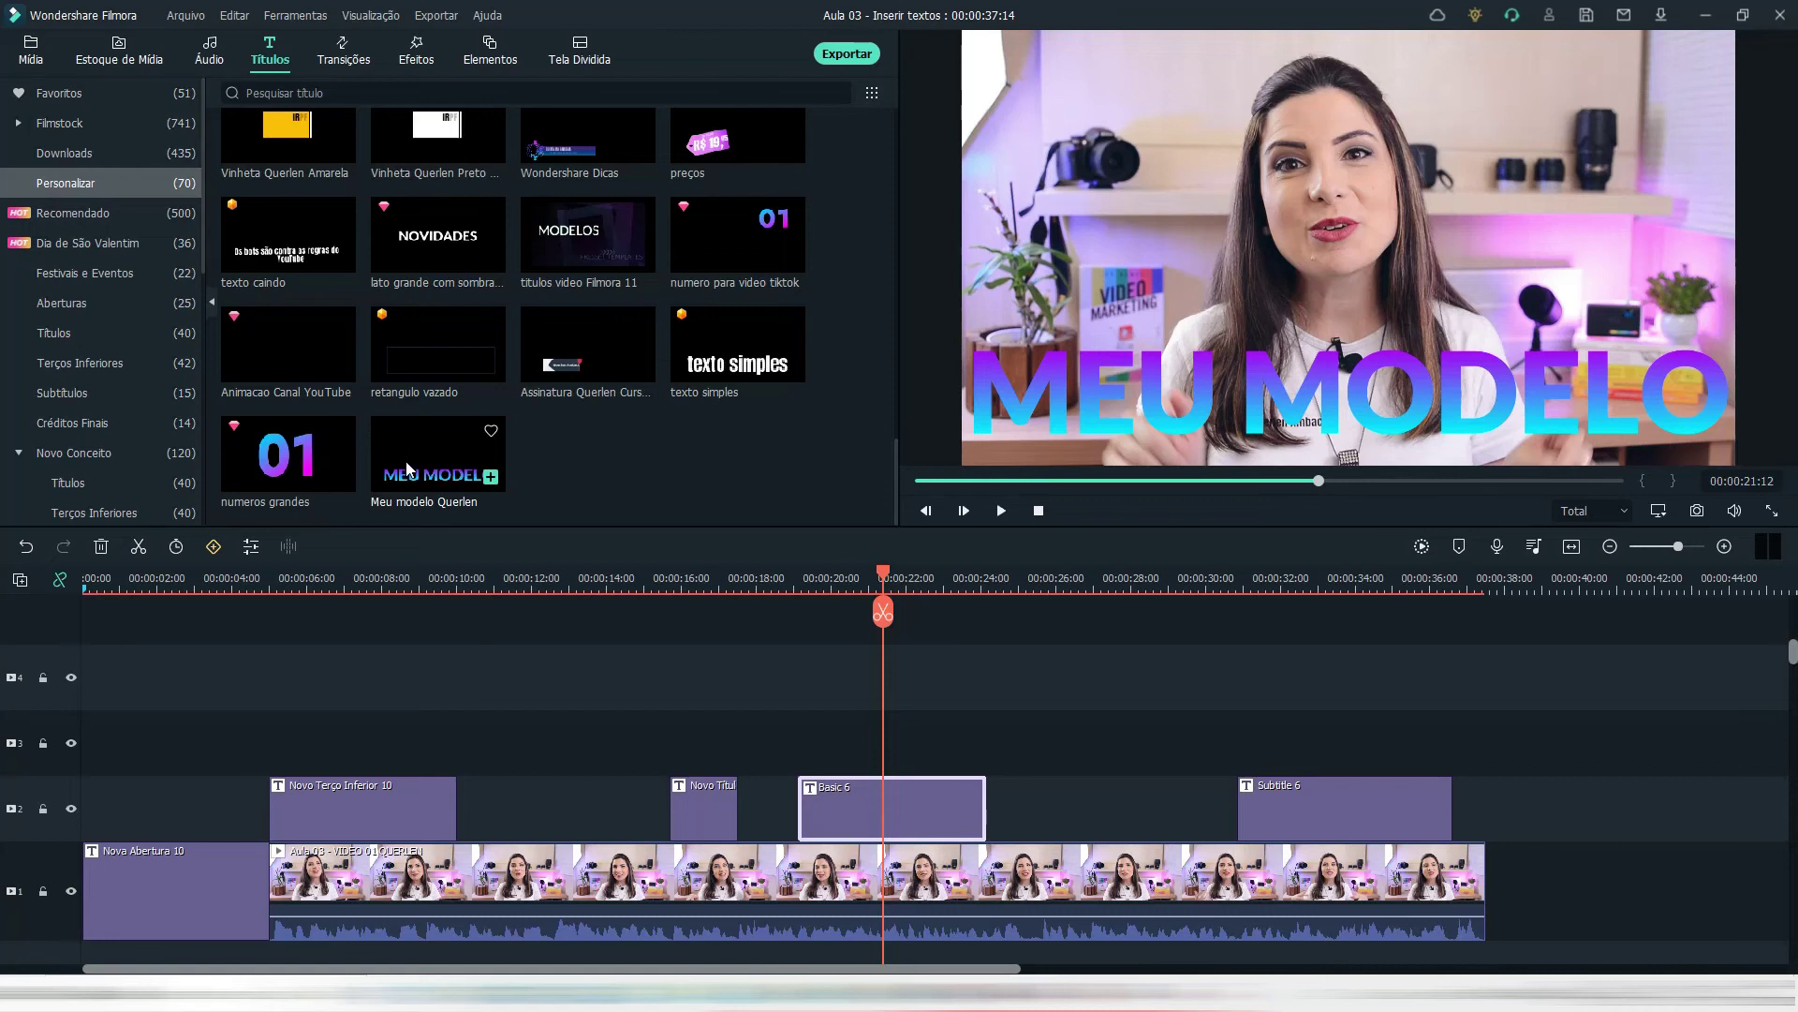
- Add Meu modelo Querlen after Basic 6, retype its words as 'texto', and favourite the preset
mouse_move(383, 457)
left_mouse_down()
mouse_move(1019, 772)
mouse_move(1009, 807)
left_mouse_up()
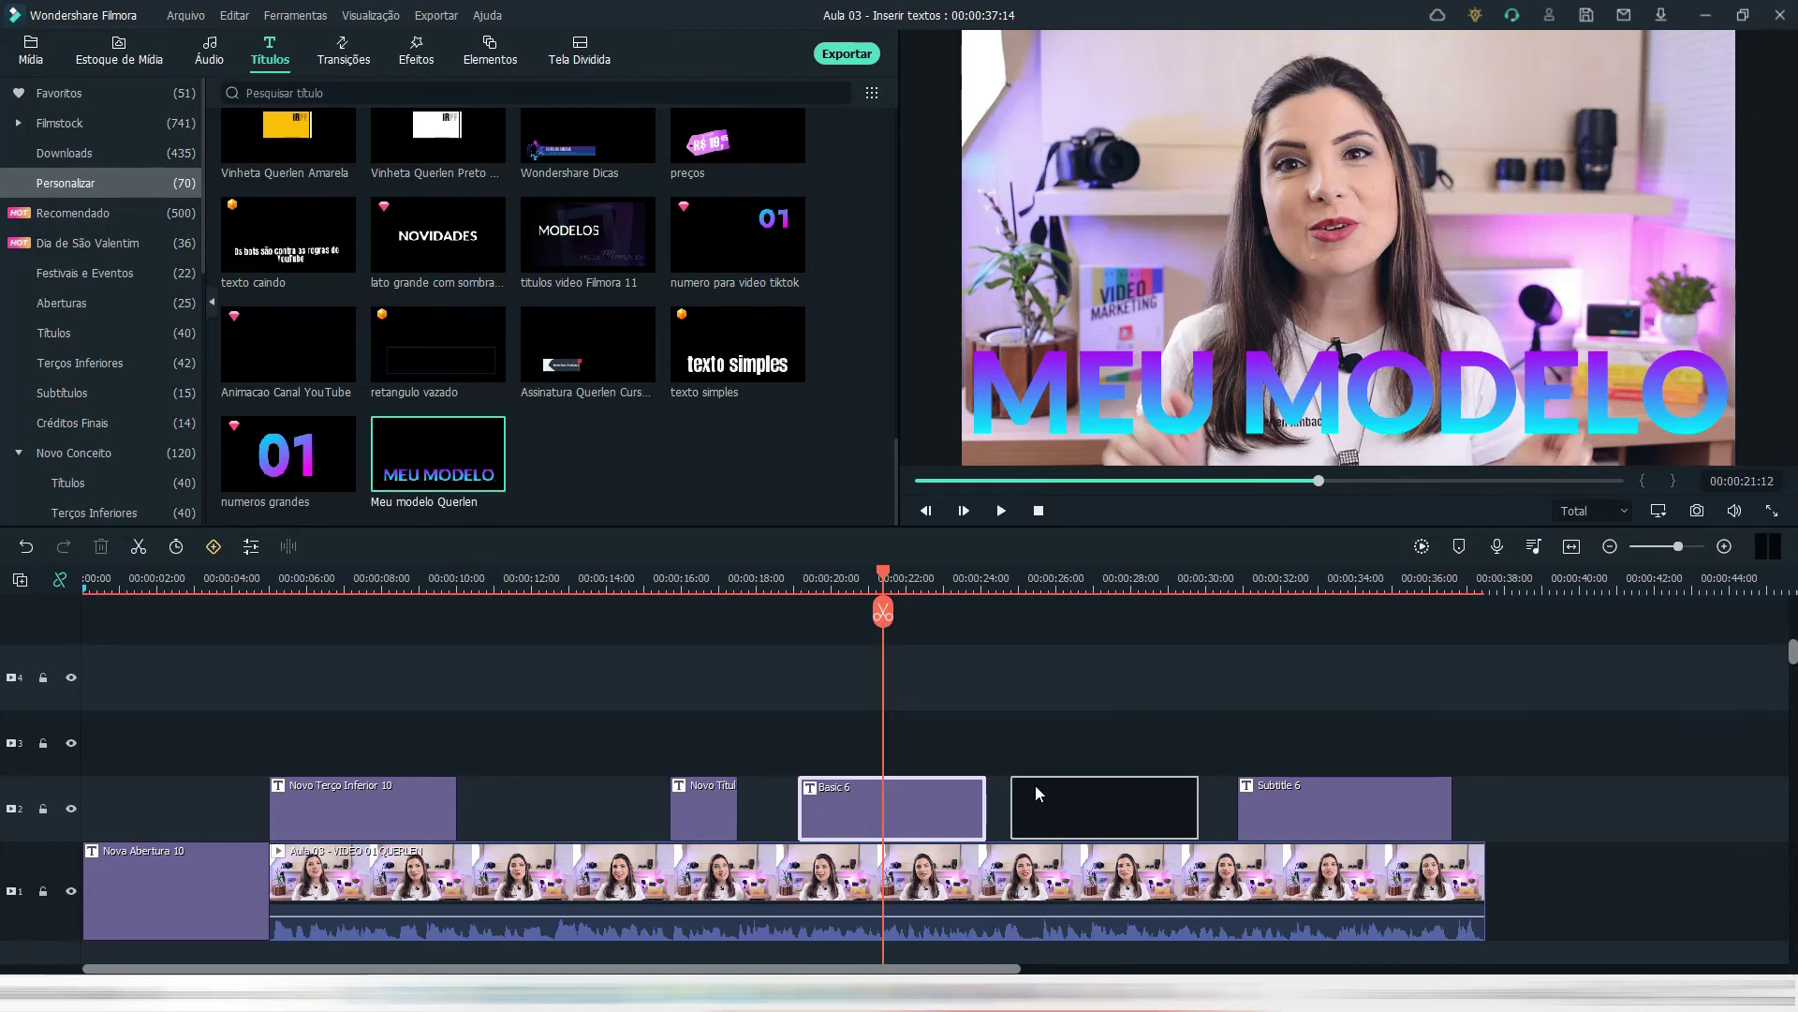
left_click(1072, 581)
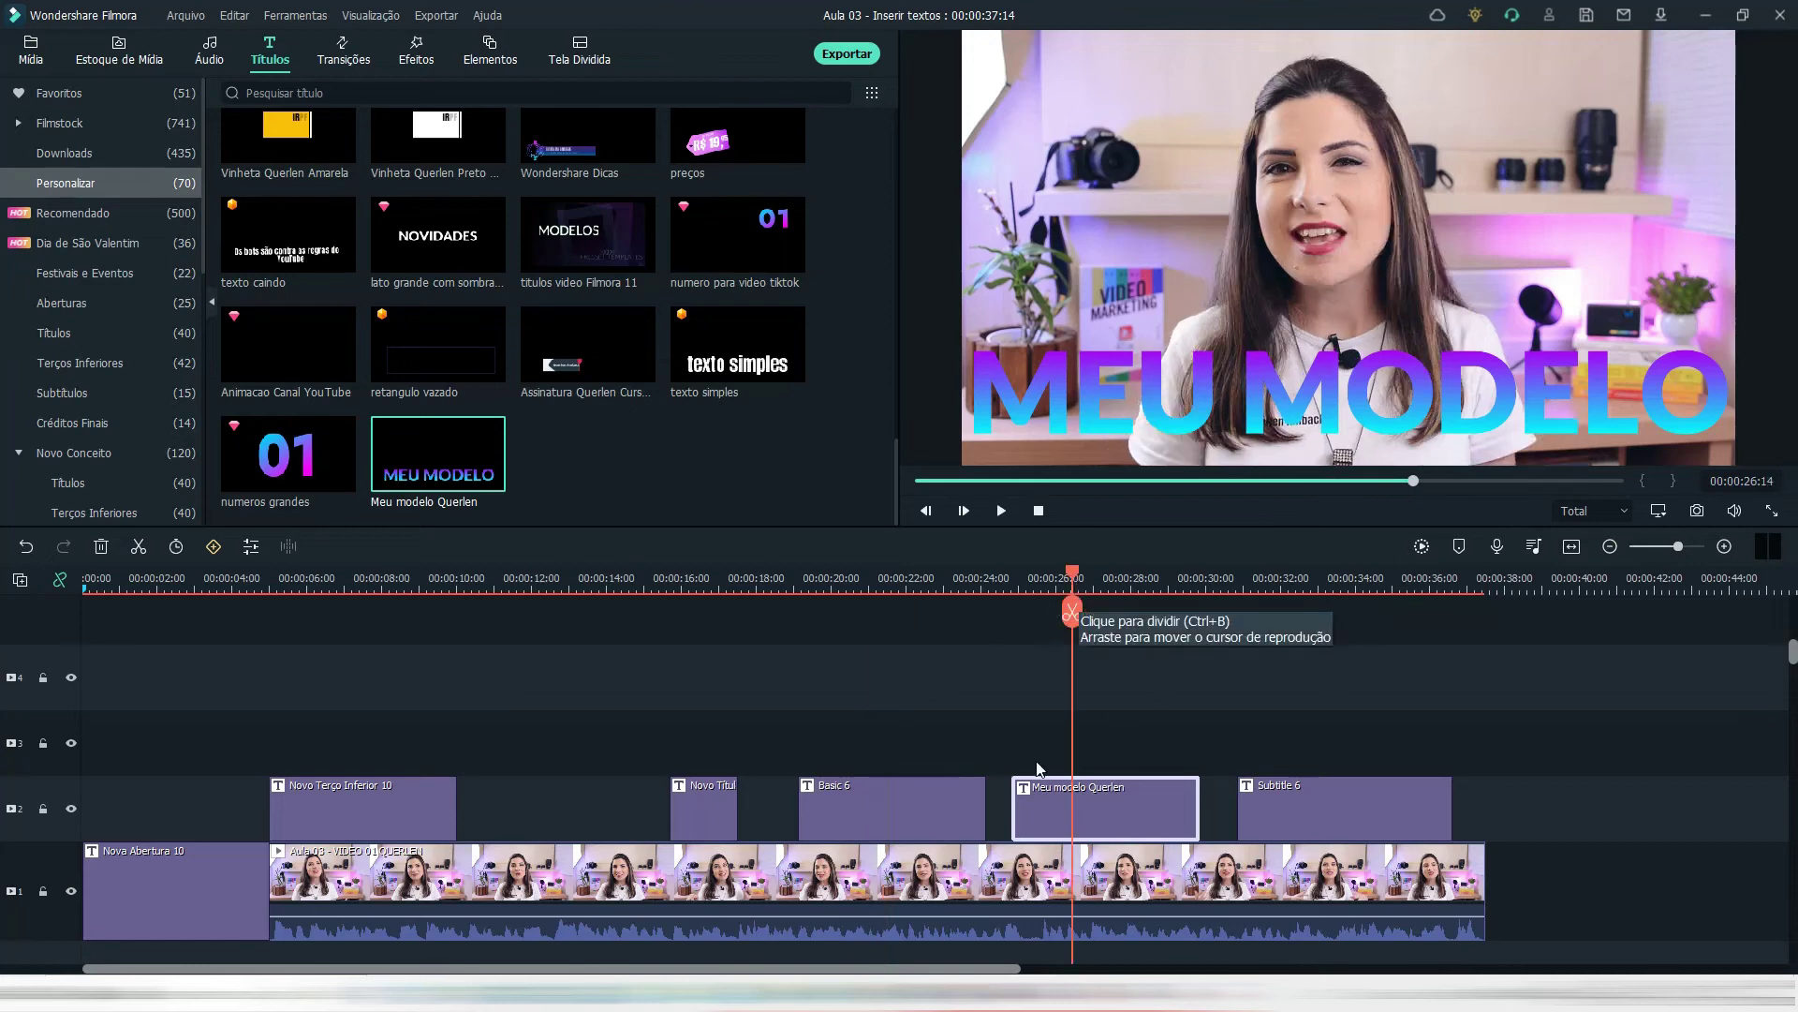
left_click(1035, 848)
double_click(1065, 831)
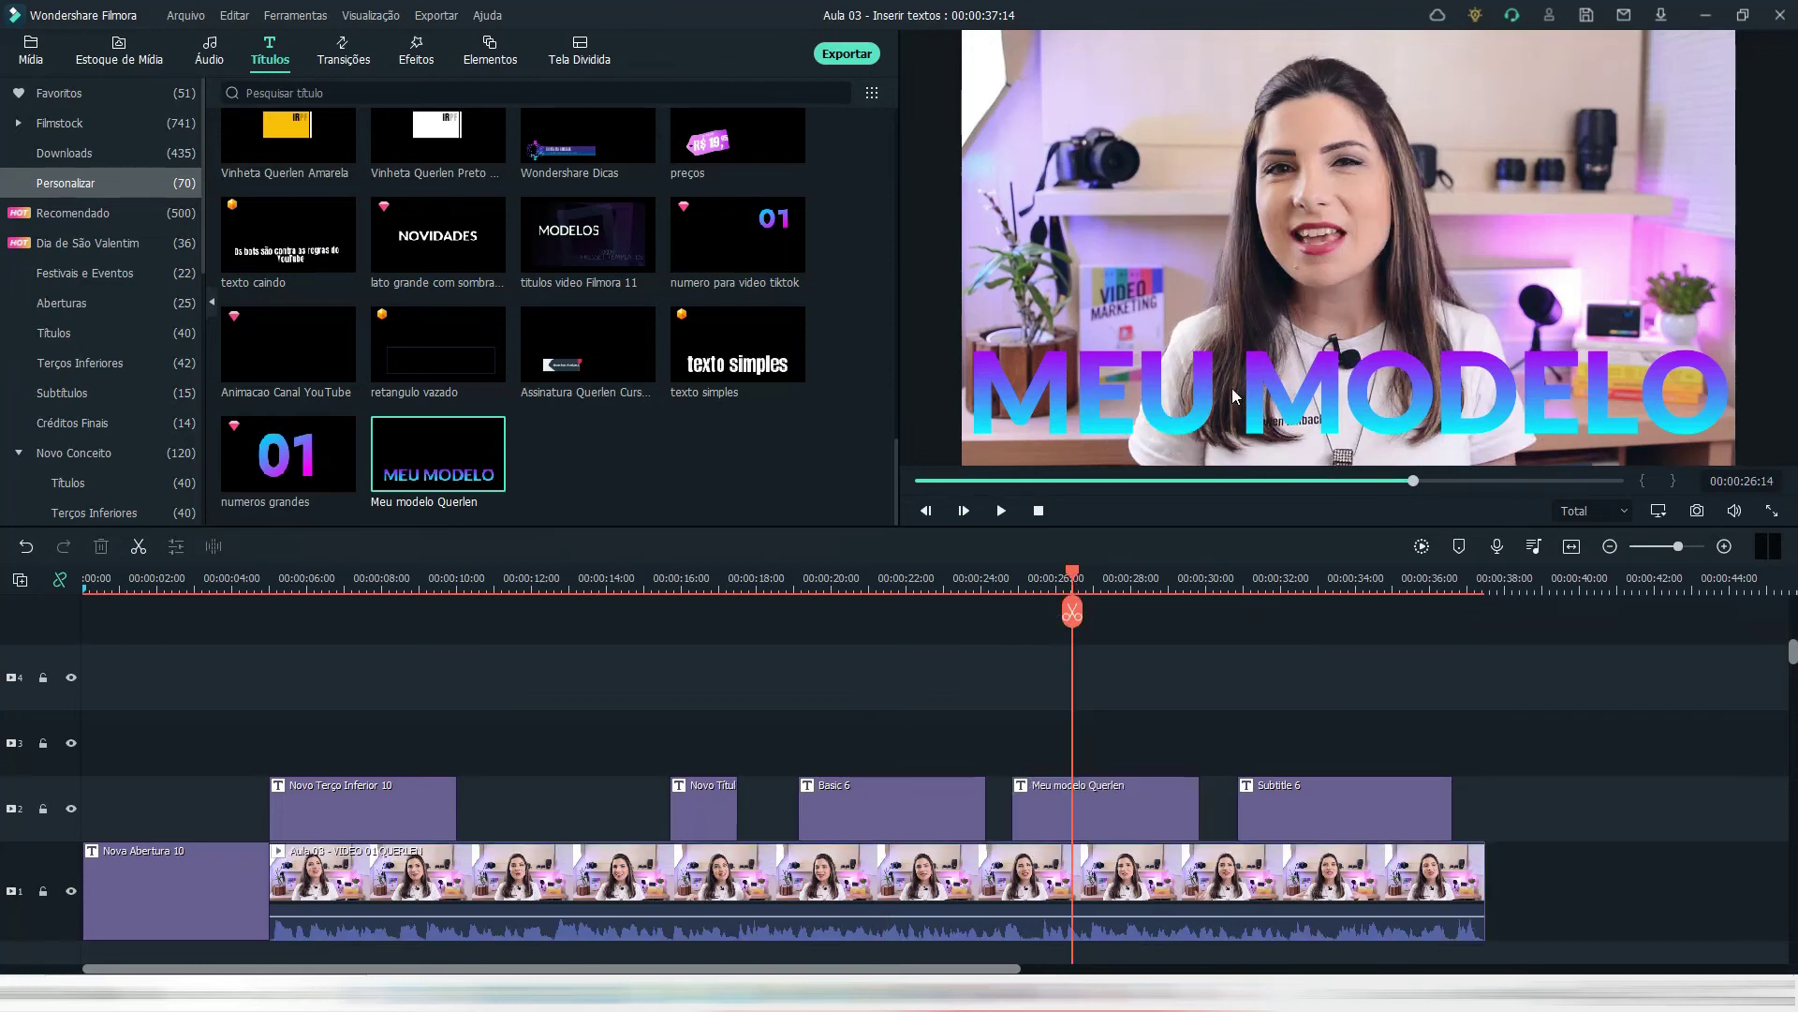
type("texto")
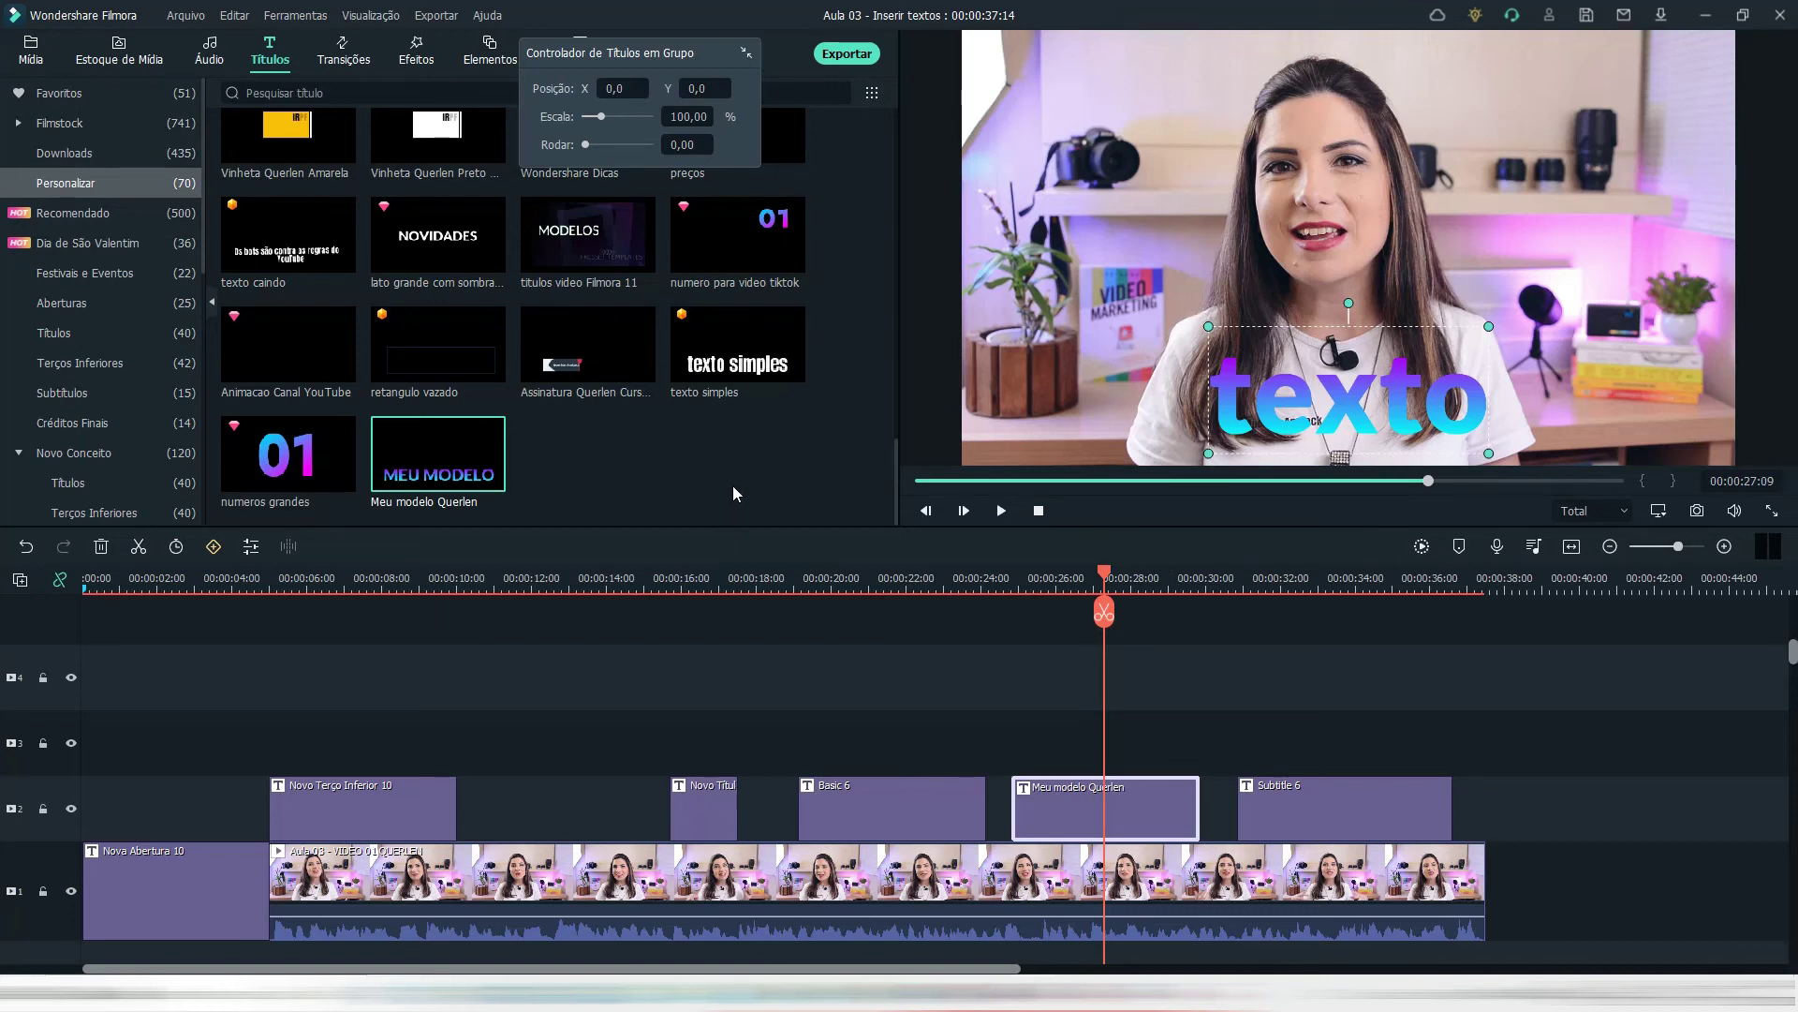
mouse_move(462, 476)
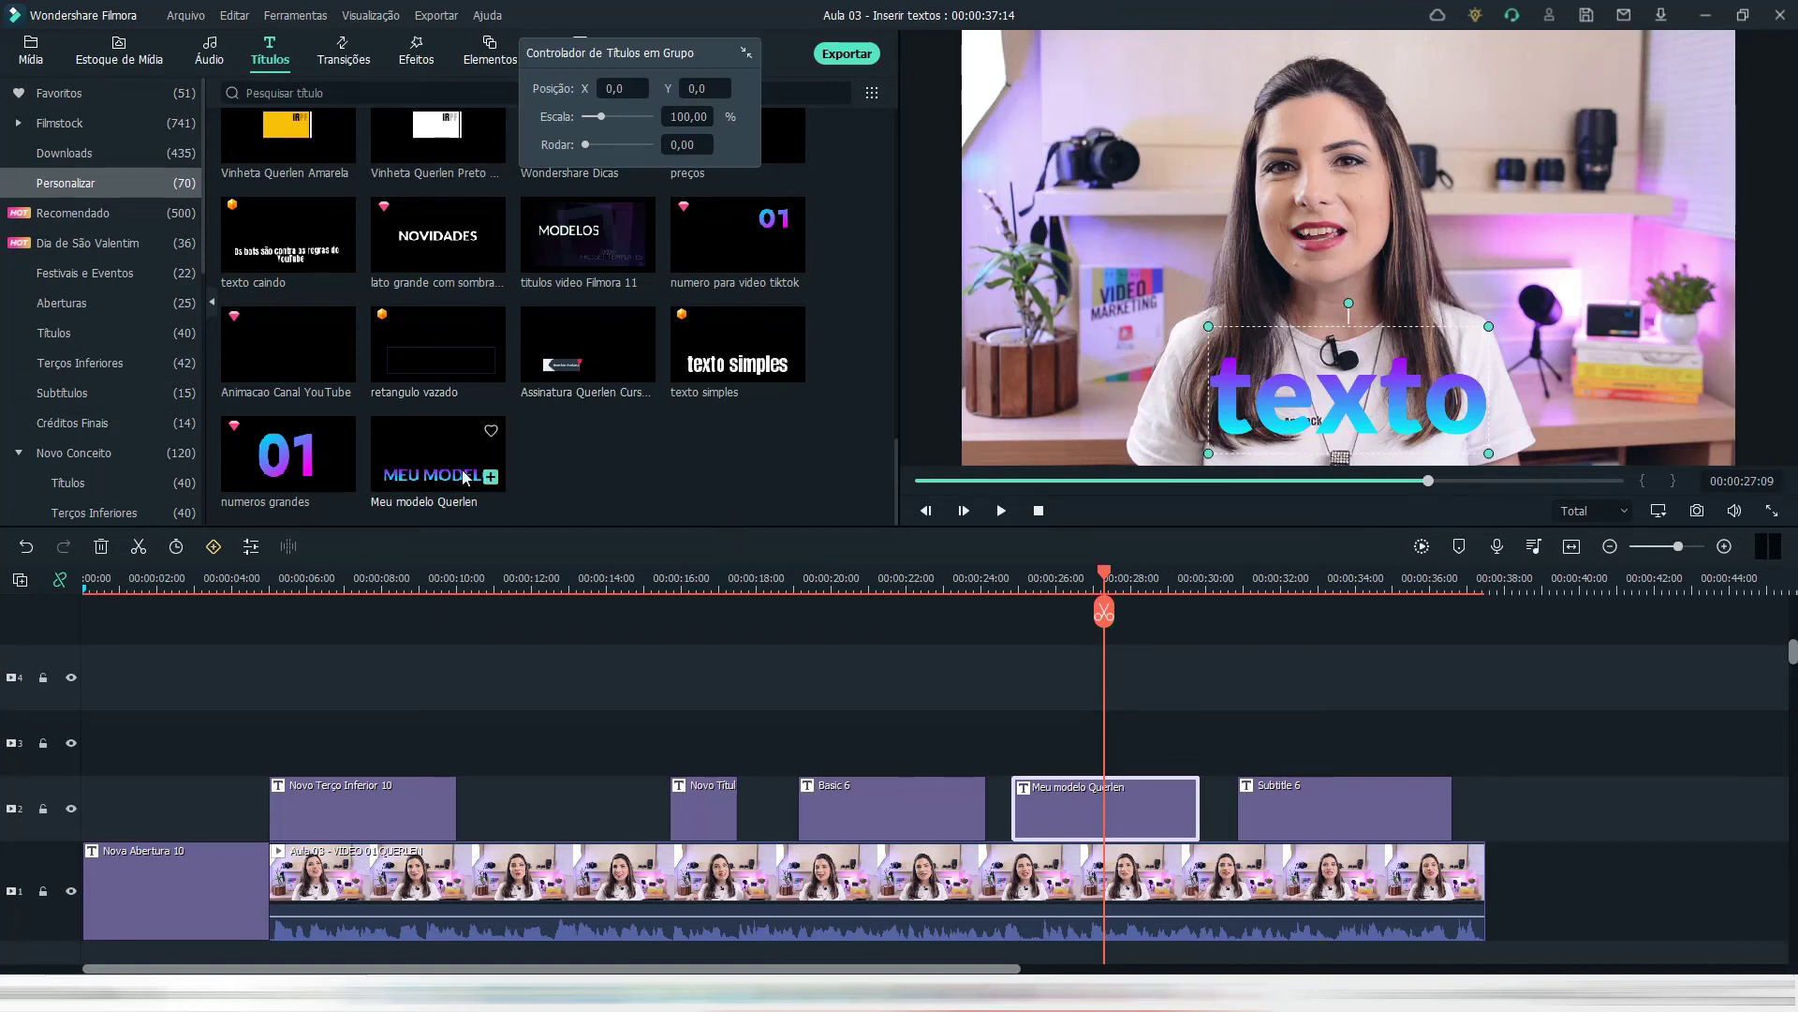
left_click(493, 433)
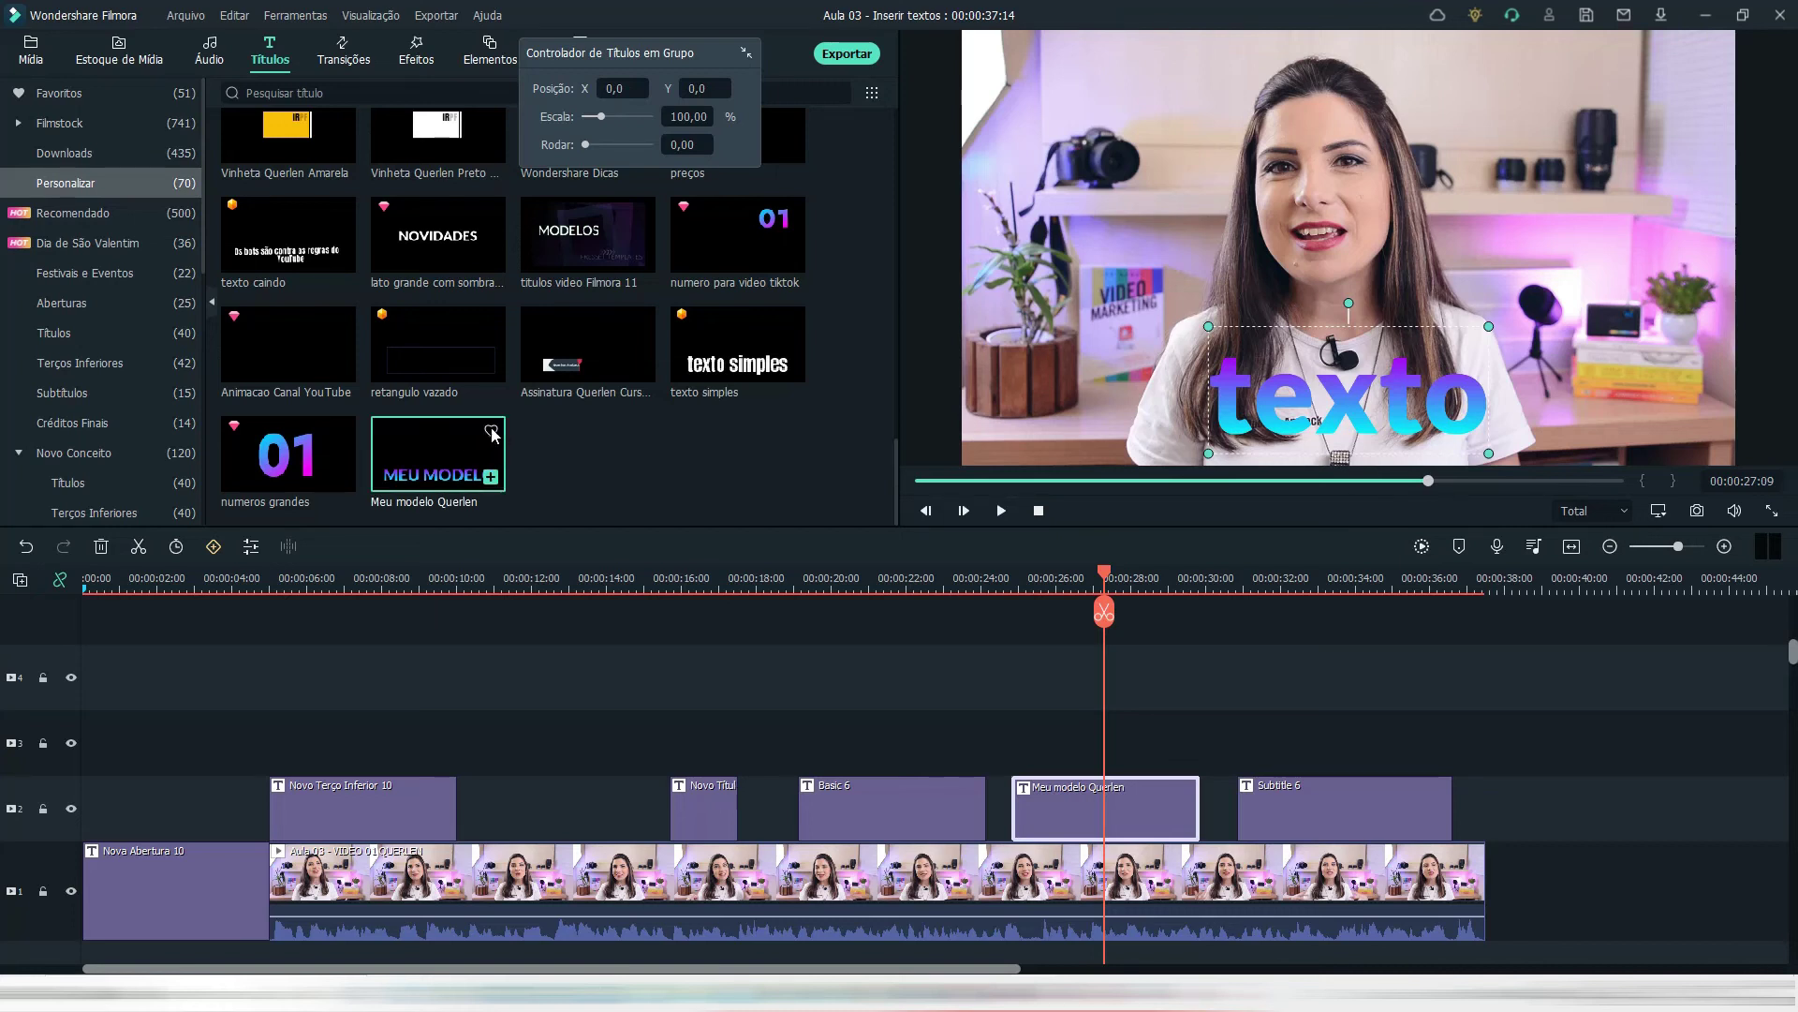
- Browse the Novo Conceito templates, then return to Favoritos to view Novo Título 10
left_click(156, 95)
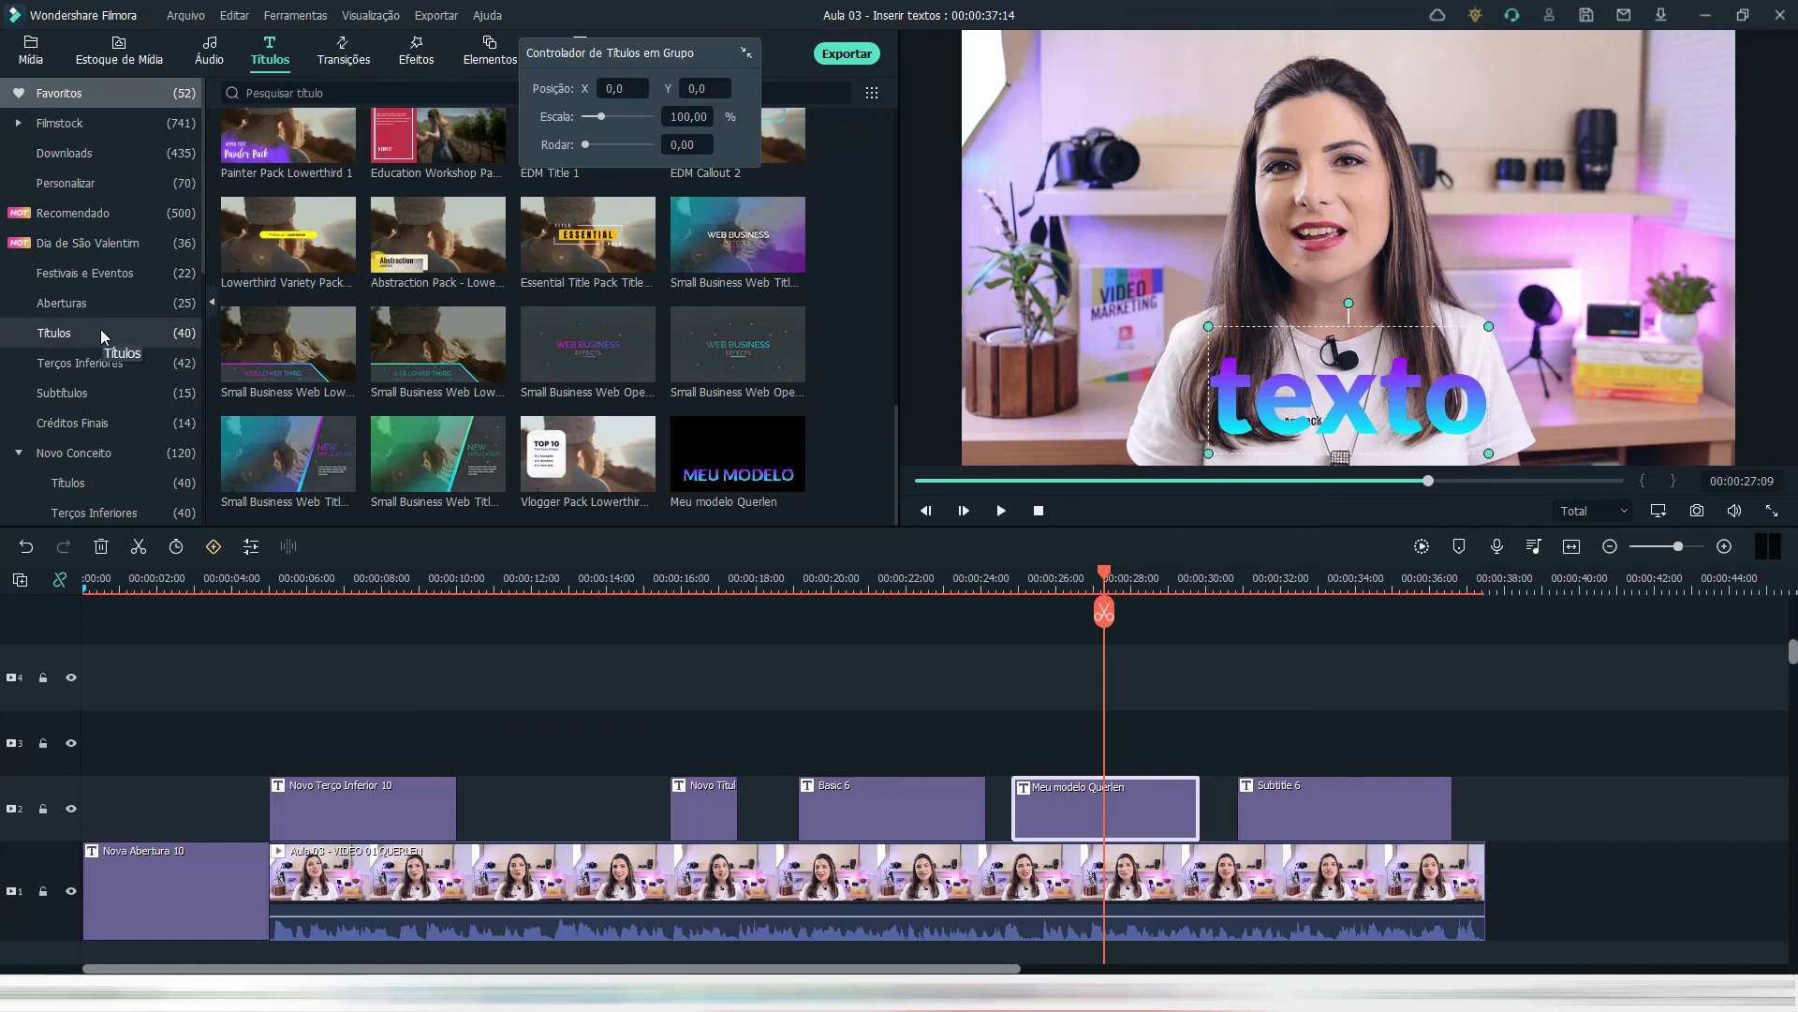
left_click(110, 485)
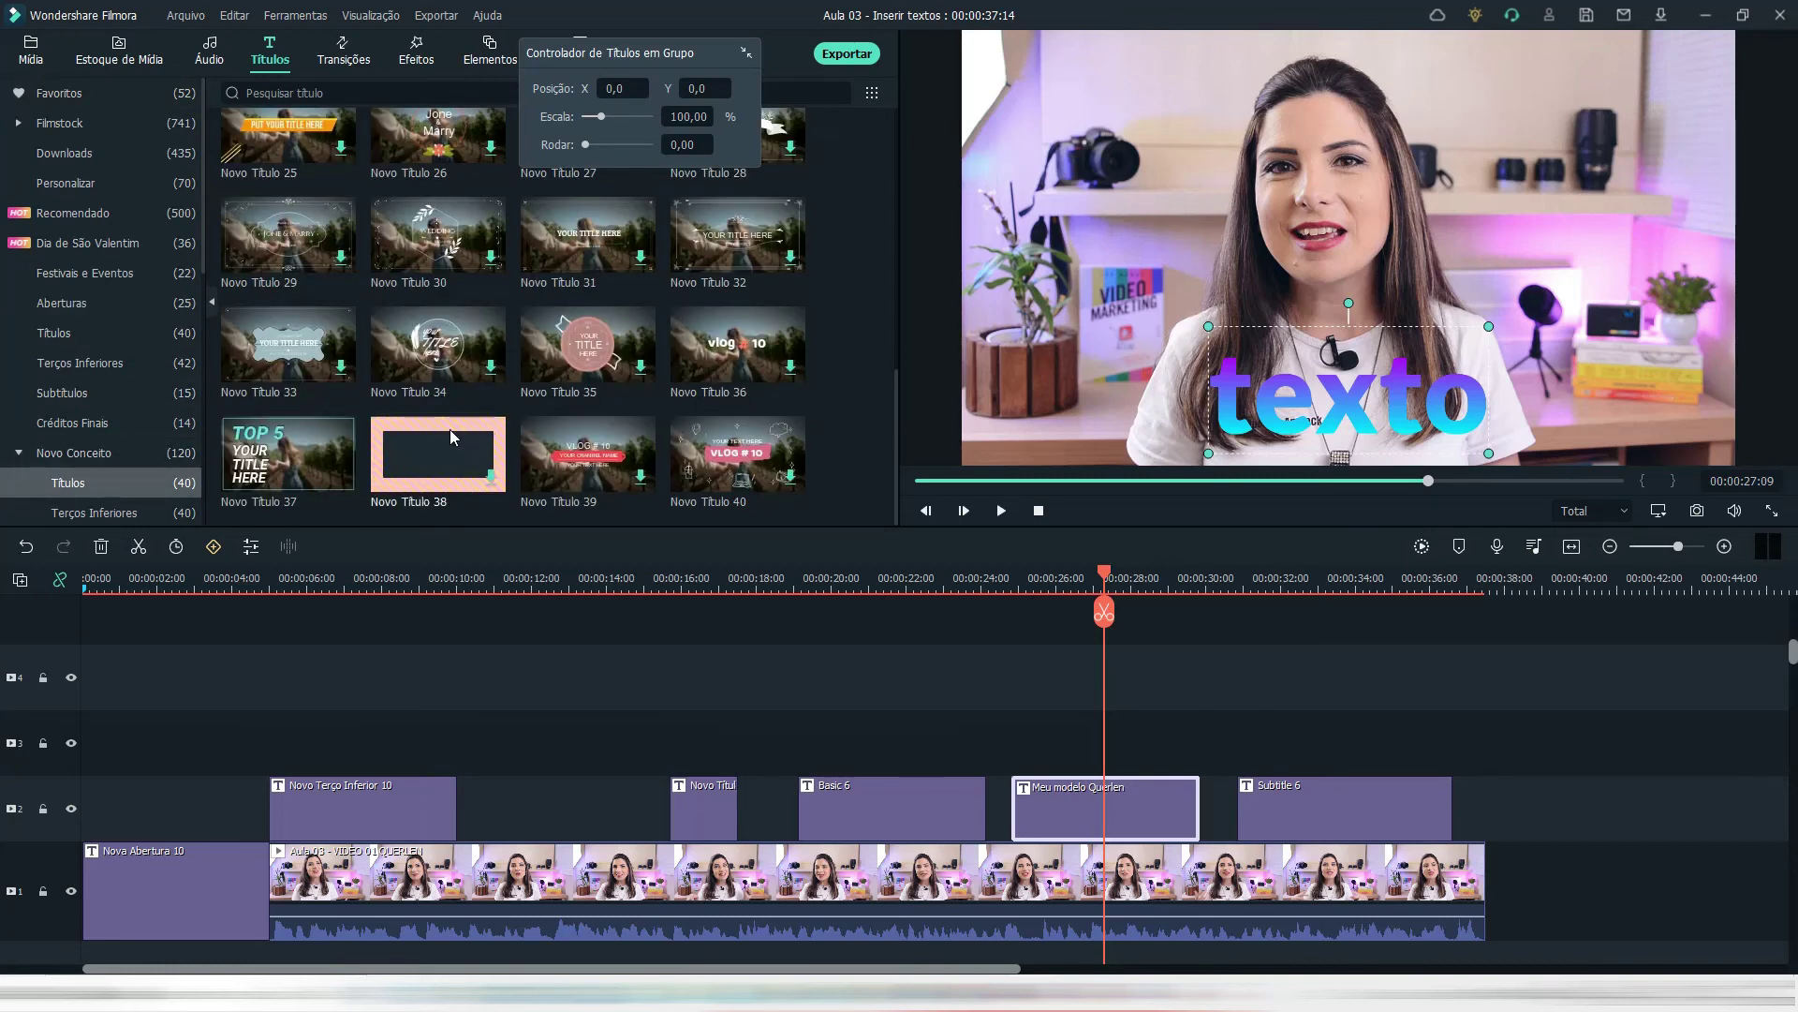
scroll(450, 436, "up", 5)
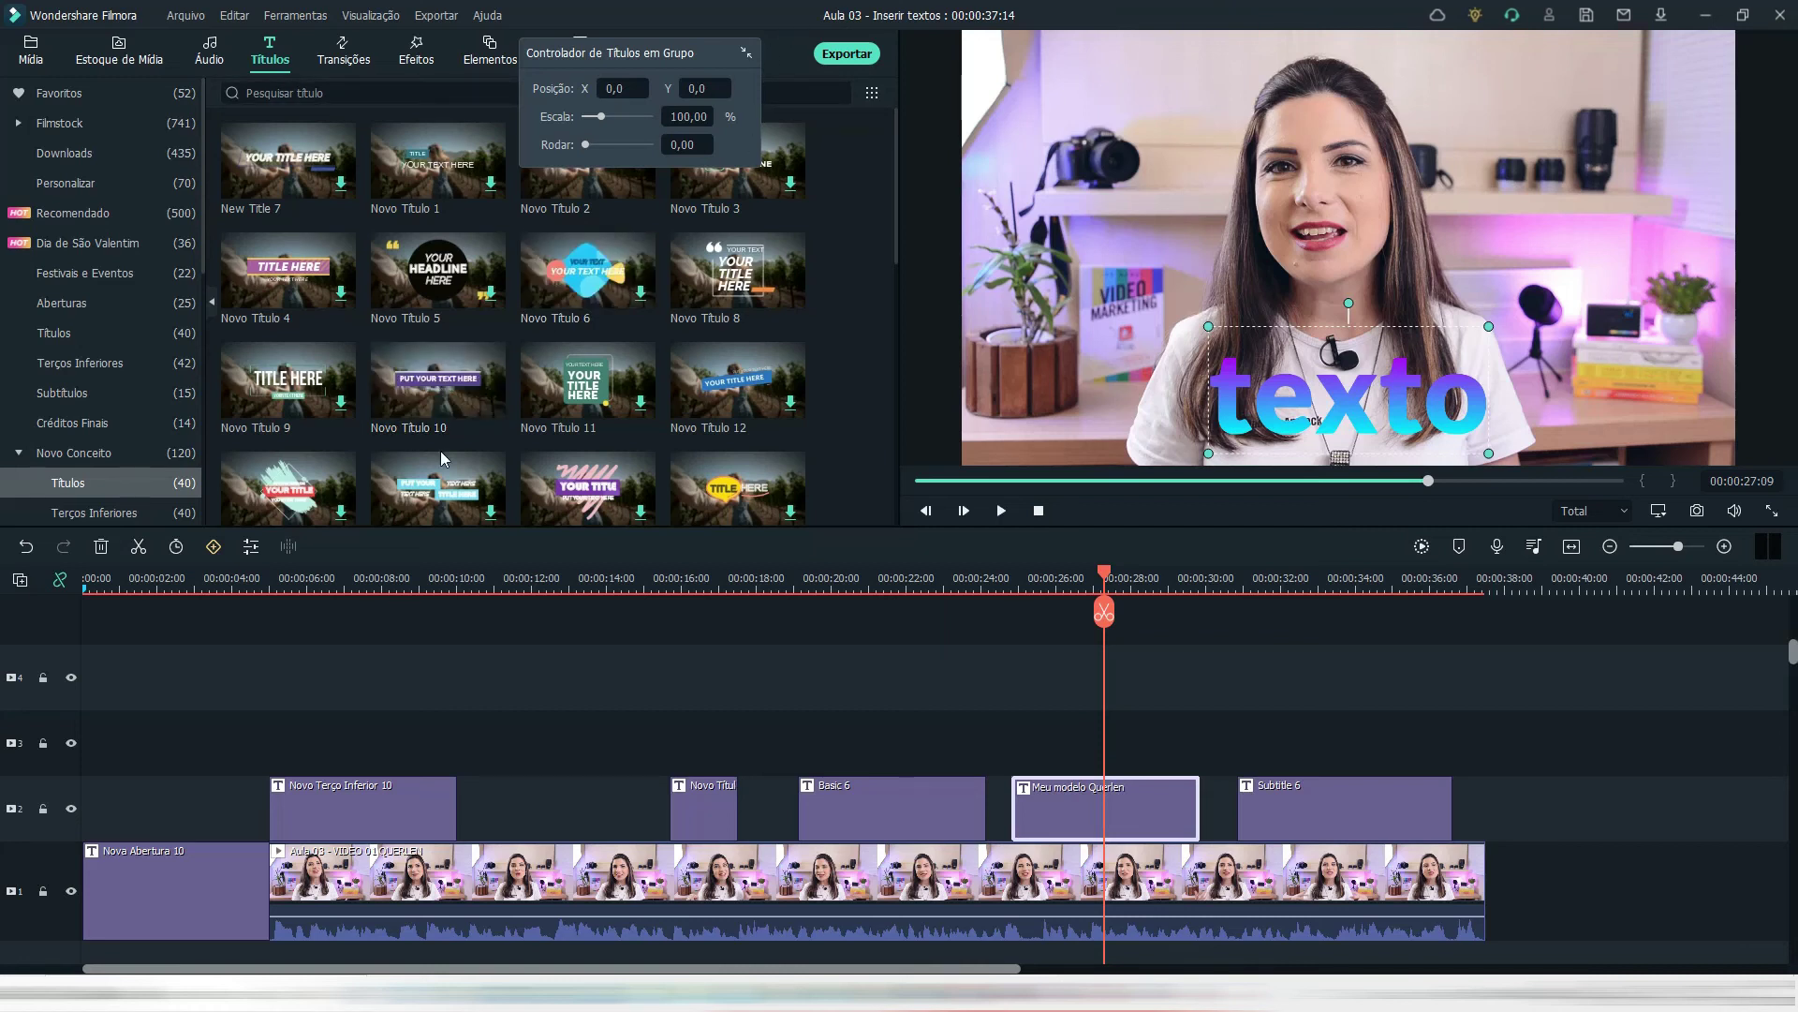
mouse_move(431, 384)
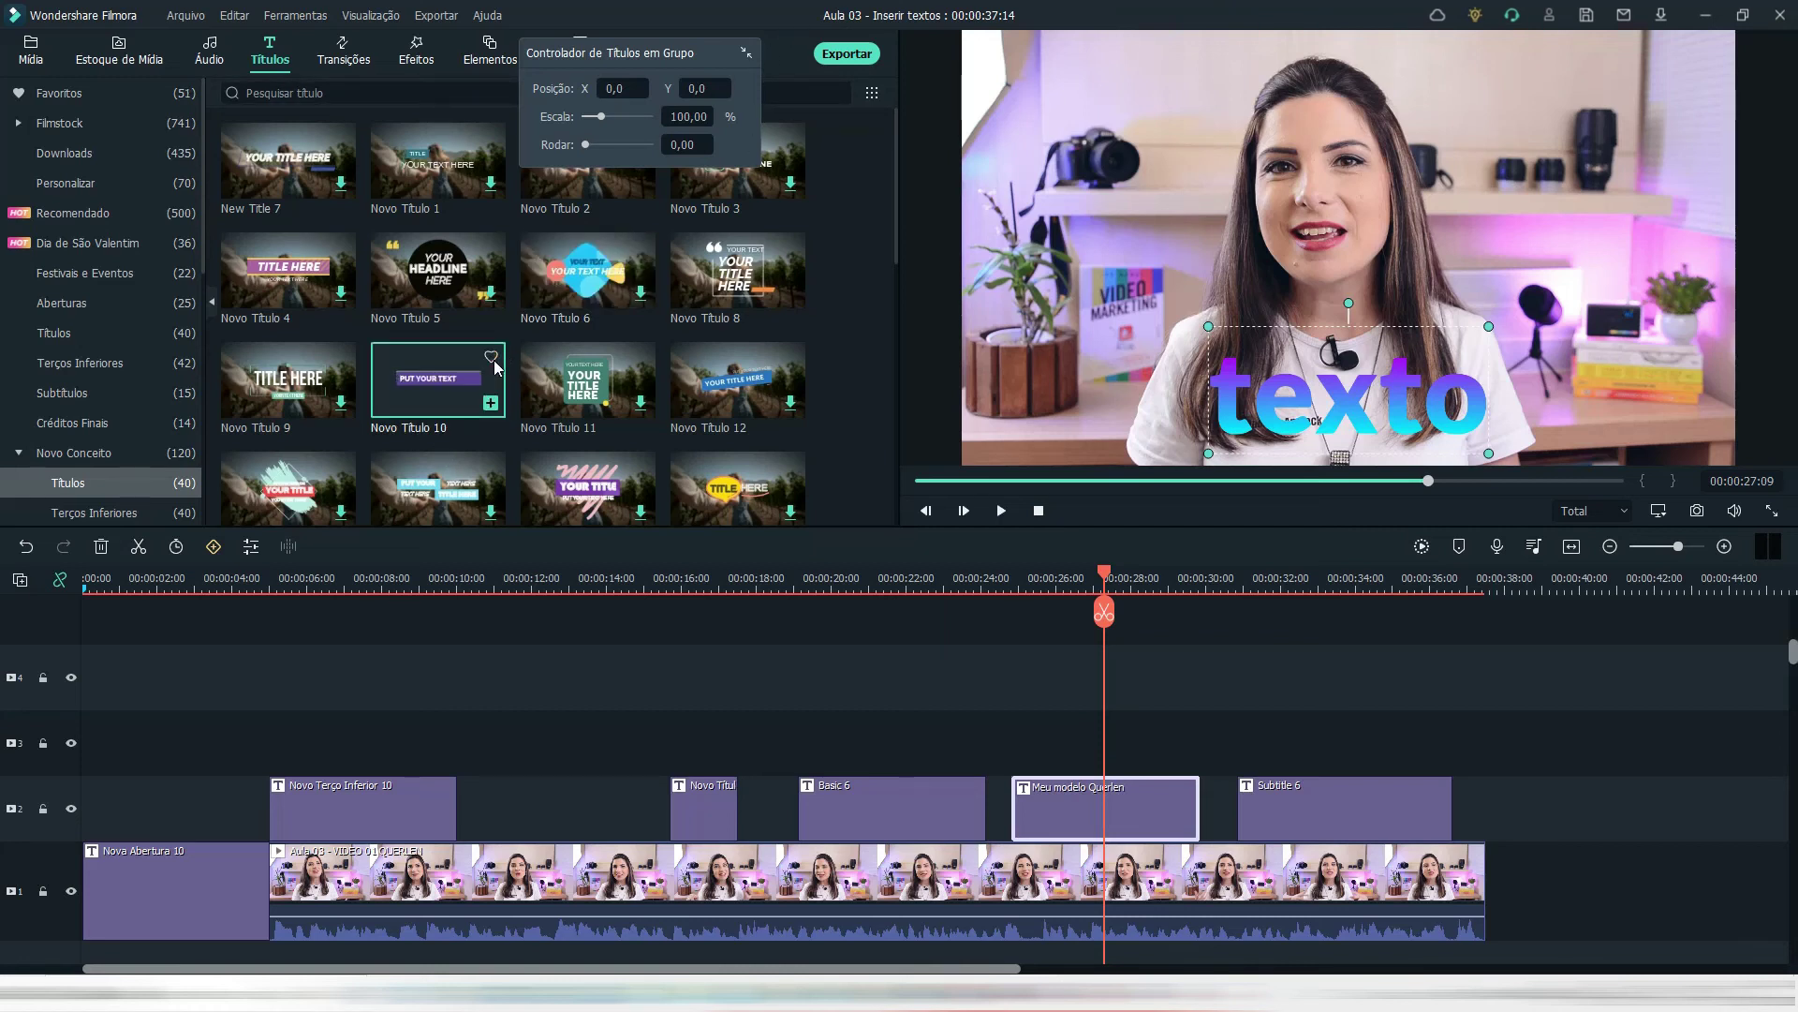
left_click(145, 95)
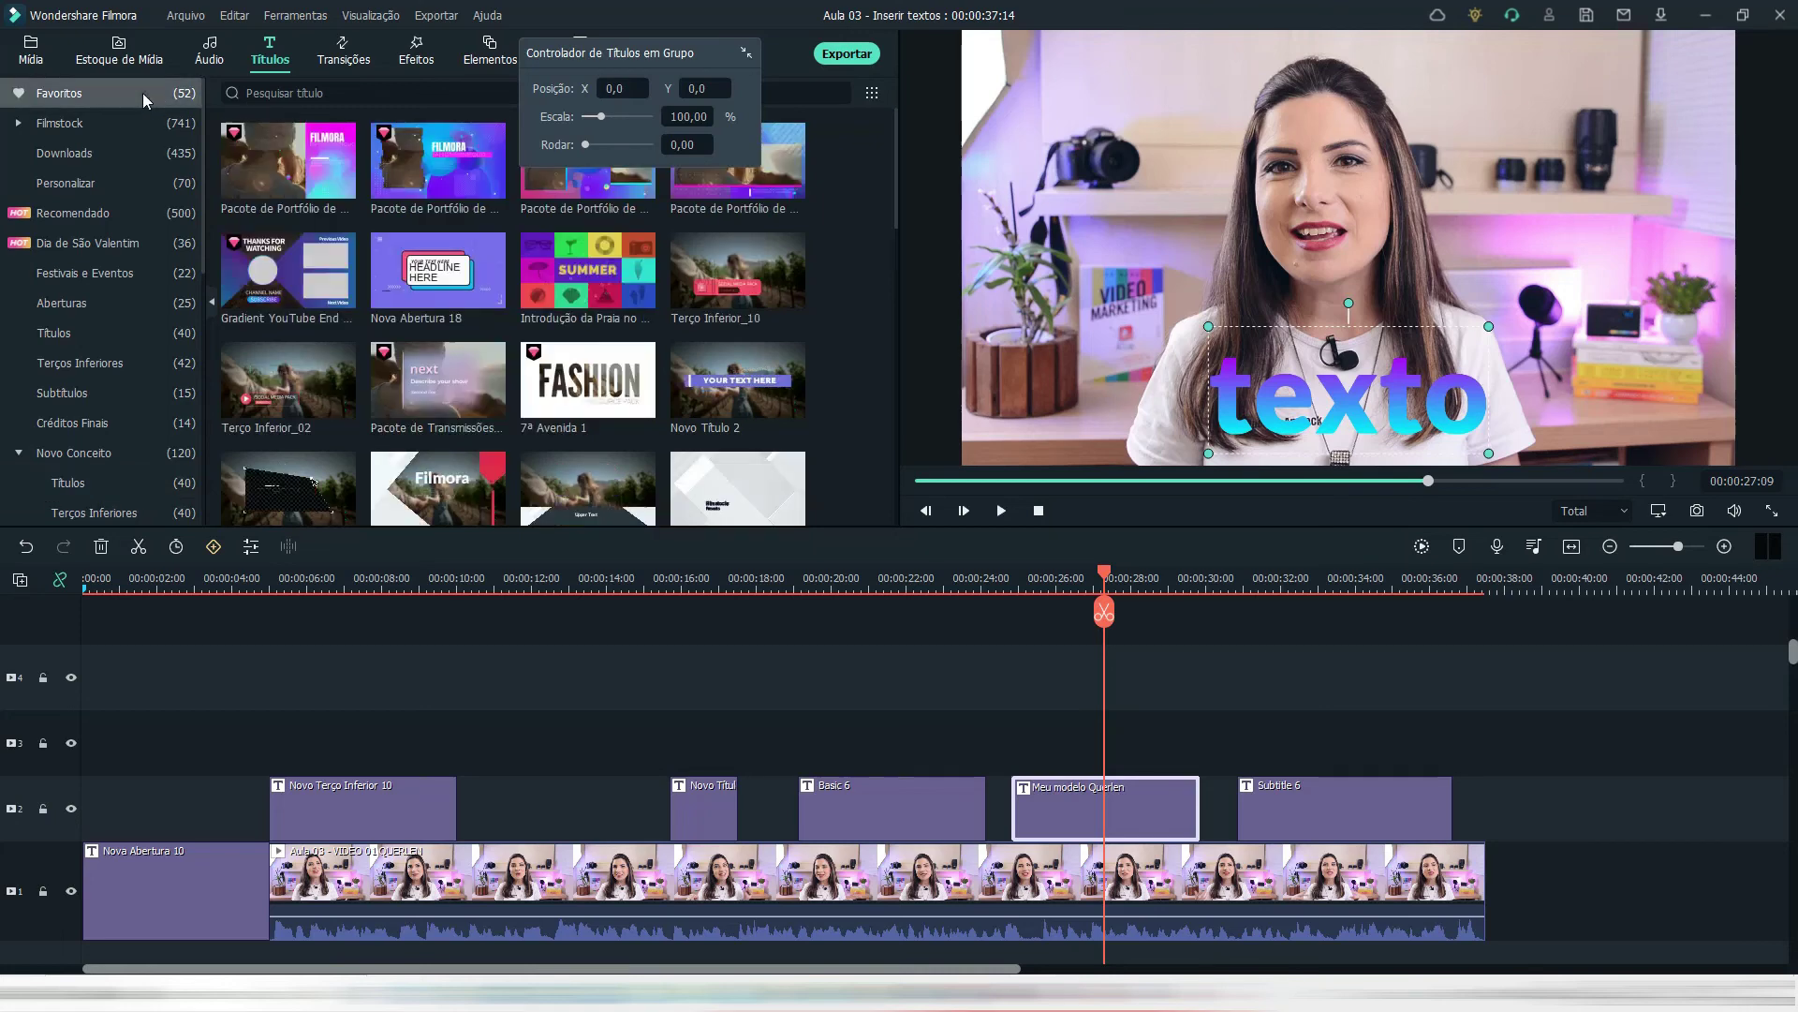
mouse_move(607, 387)
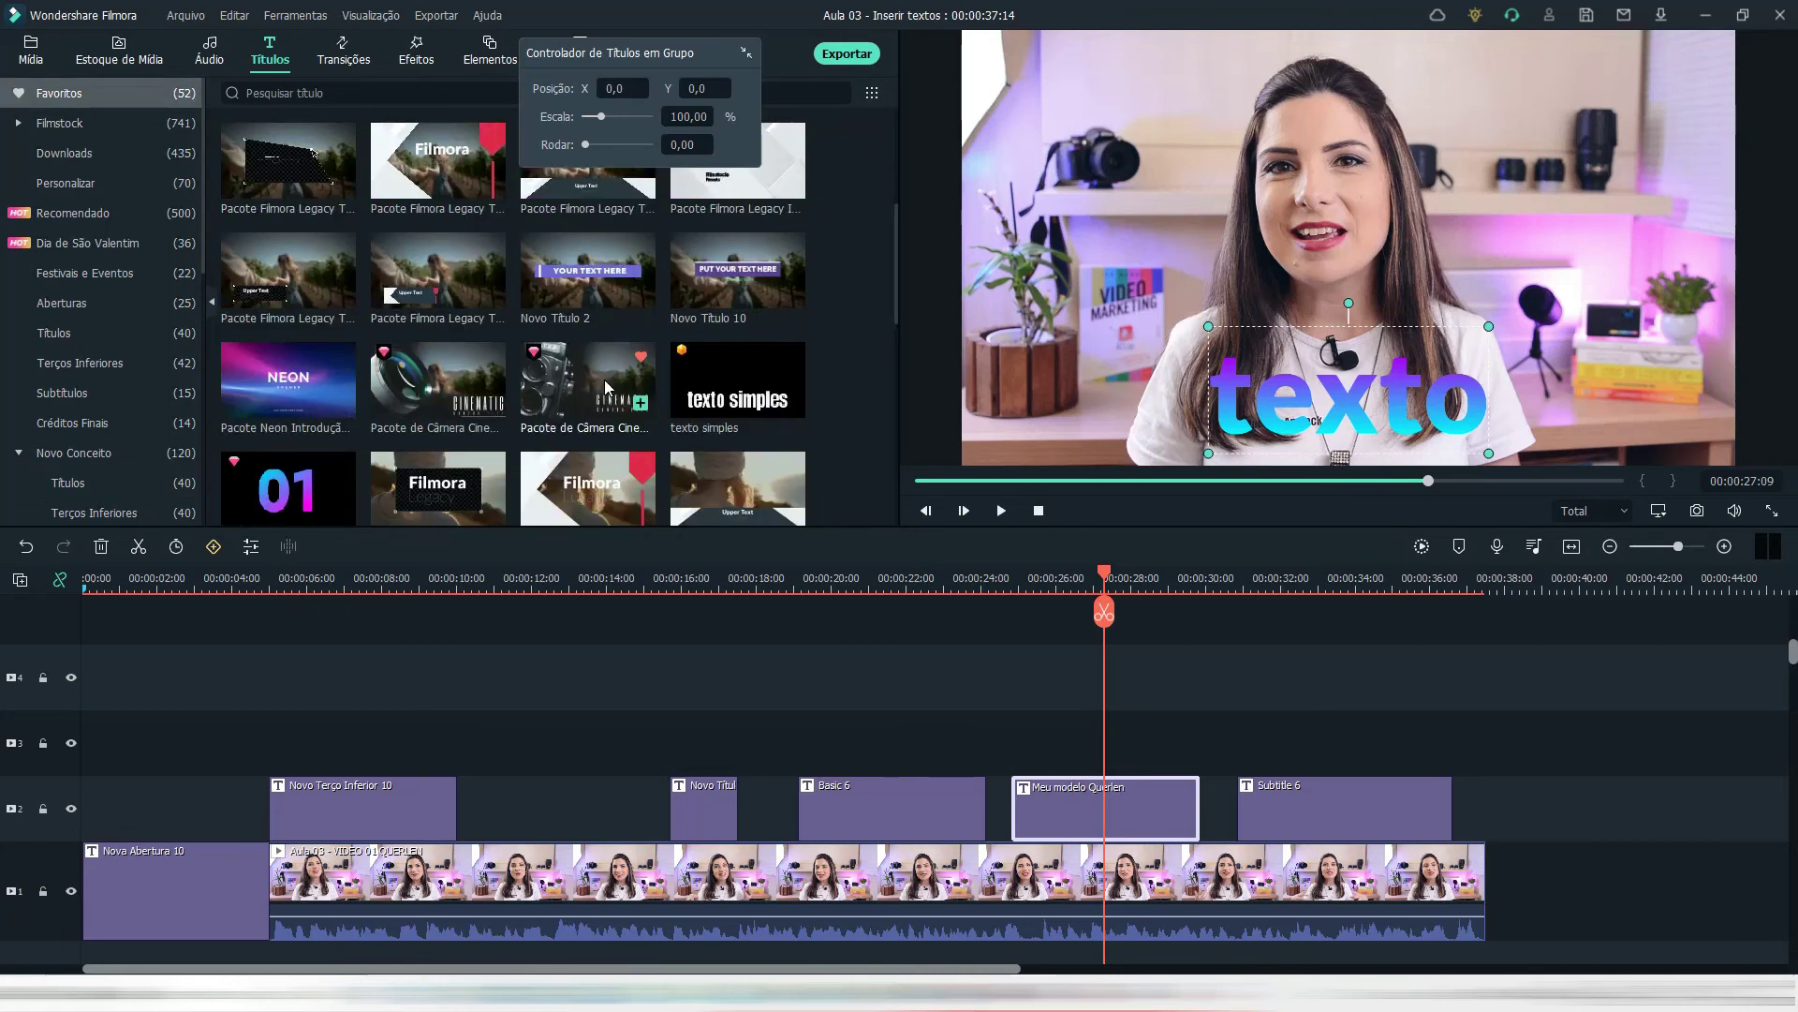
mouse_move(689, 284)
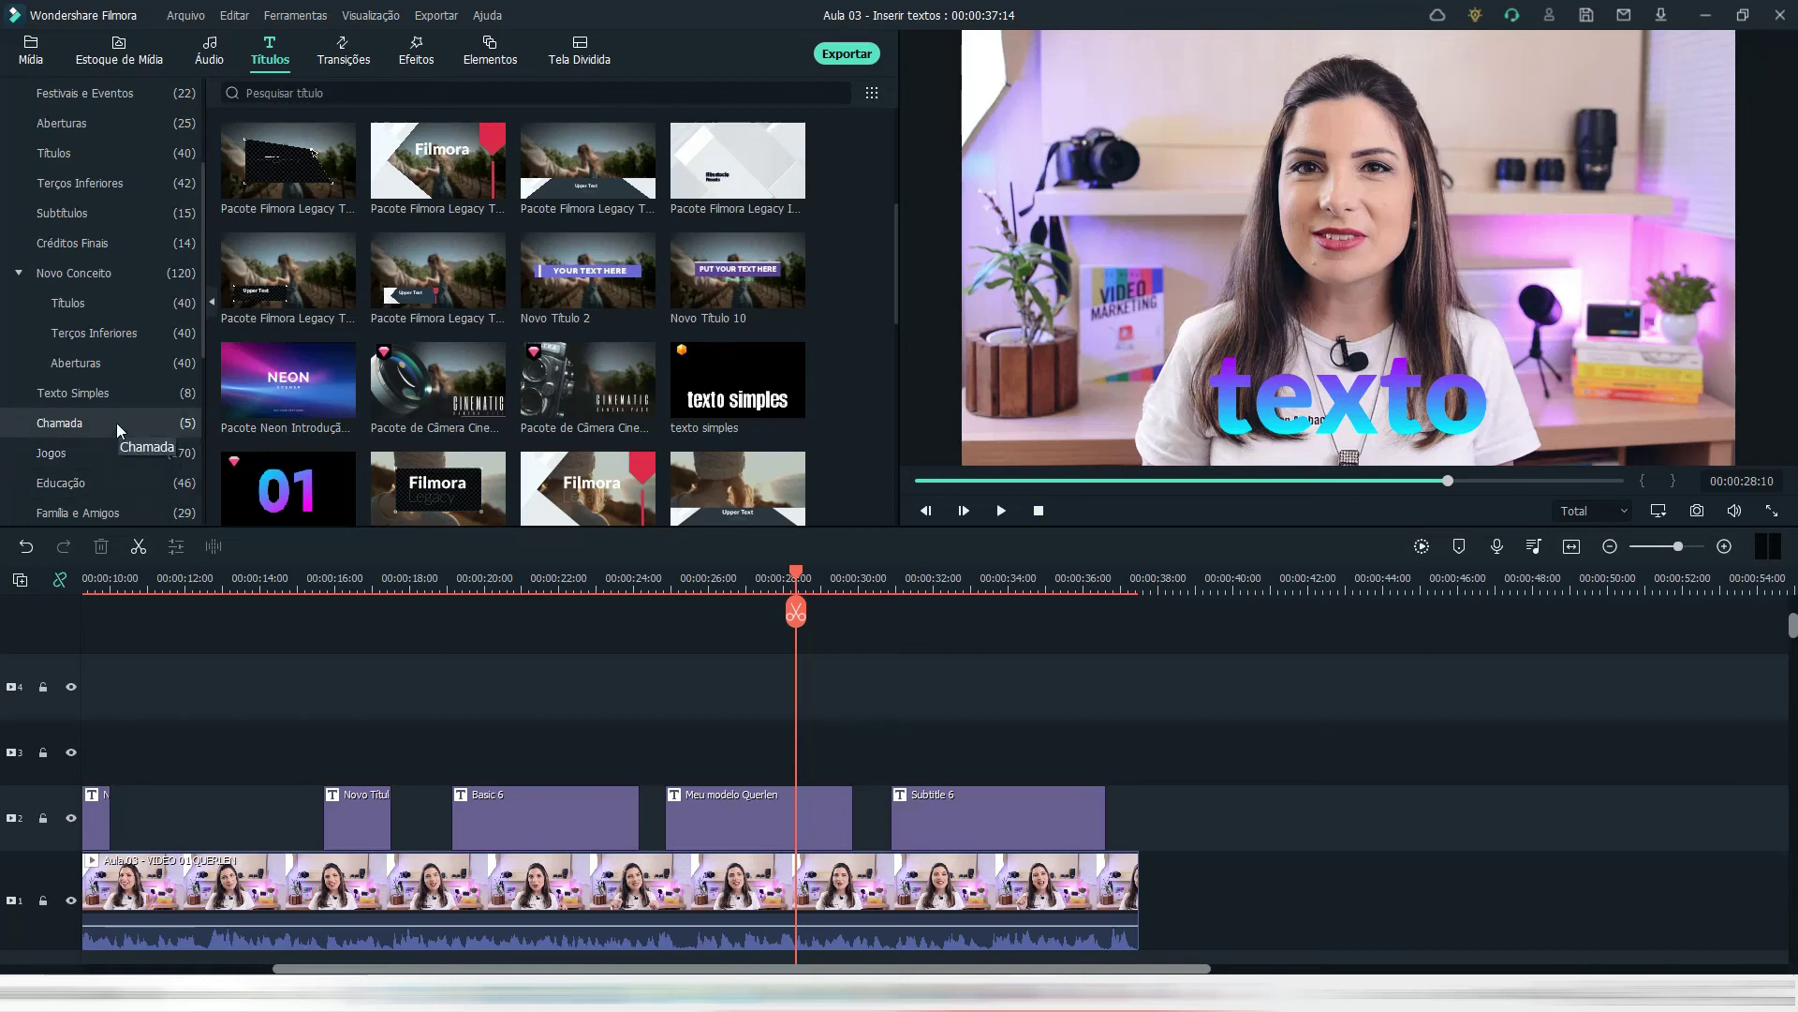
- Drag Créditos 1 from Créditos Finais onto track 2 after Subtitle 6 and preview it
left_click(122, 247)
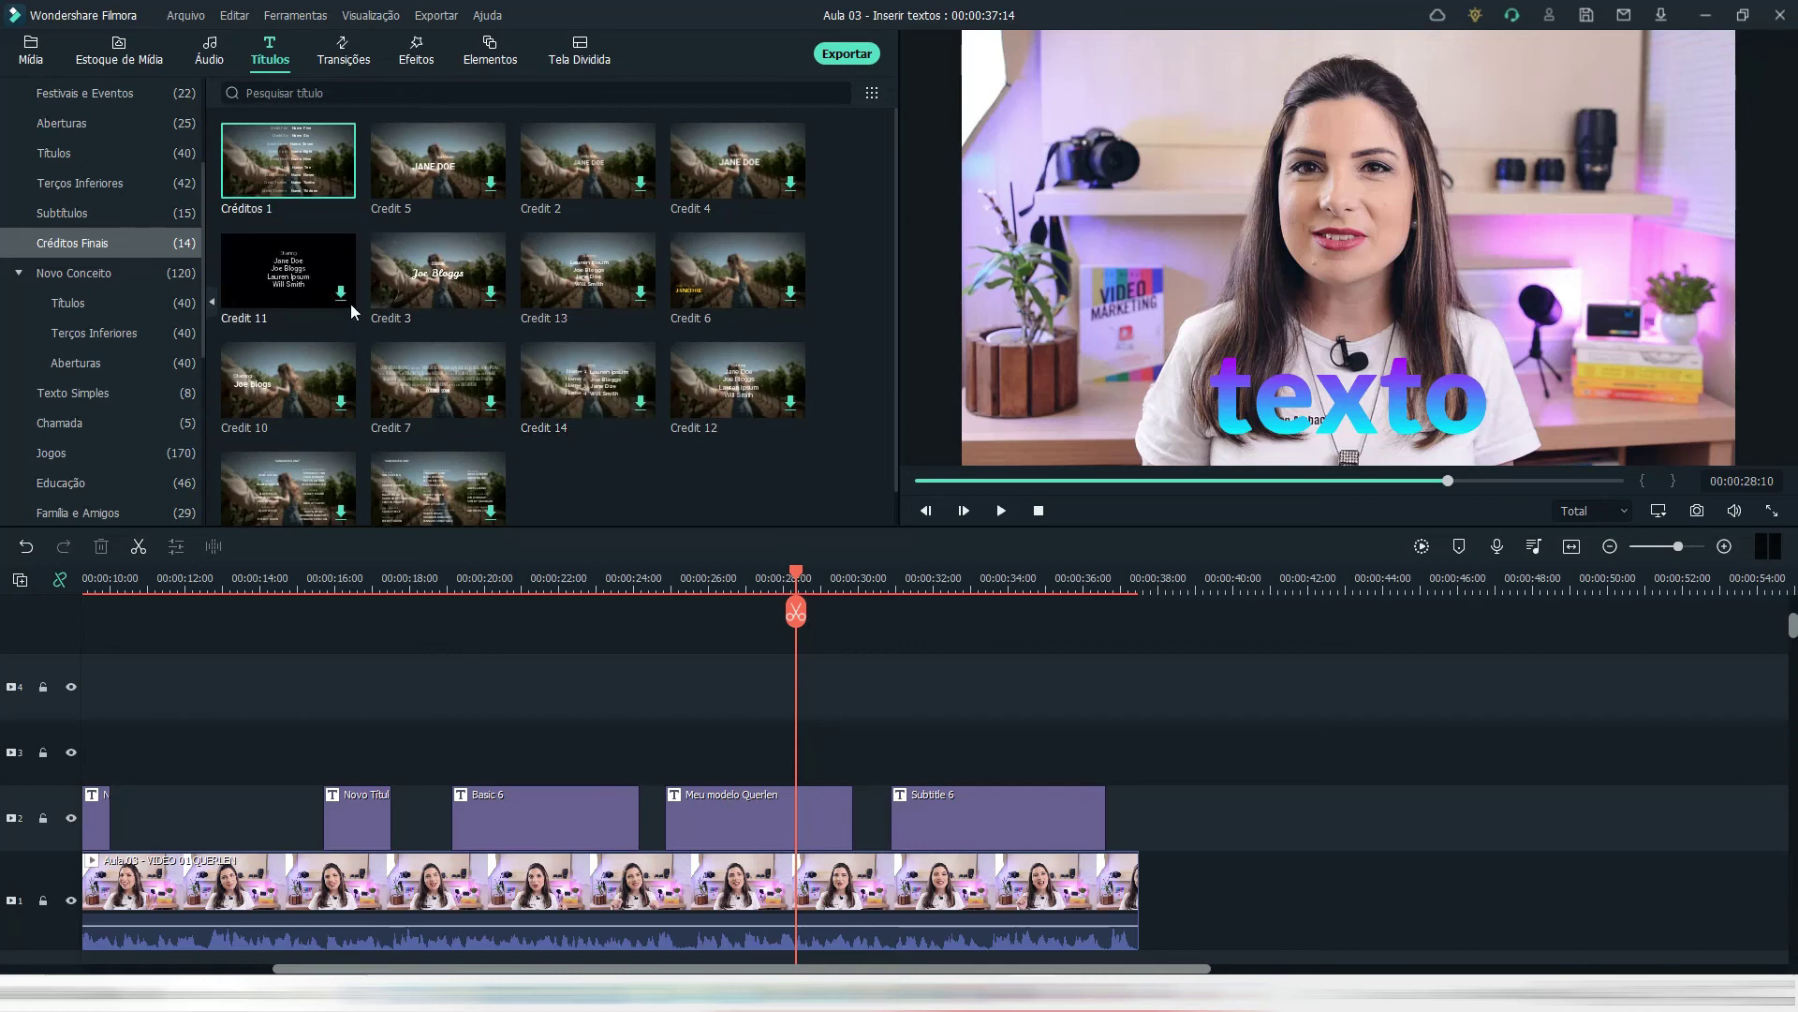
mouse_move(272, 160)
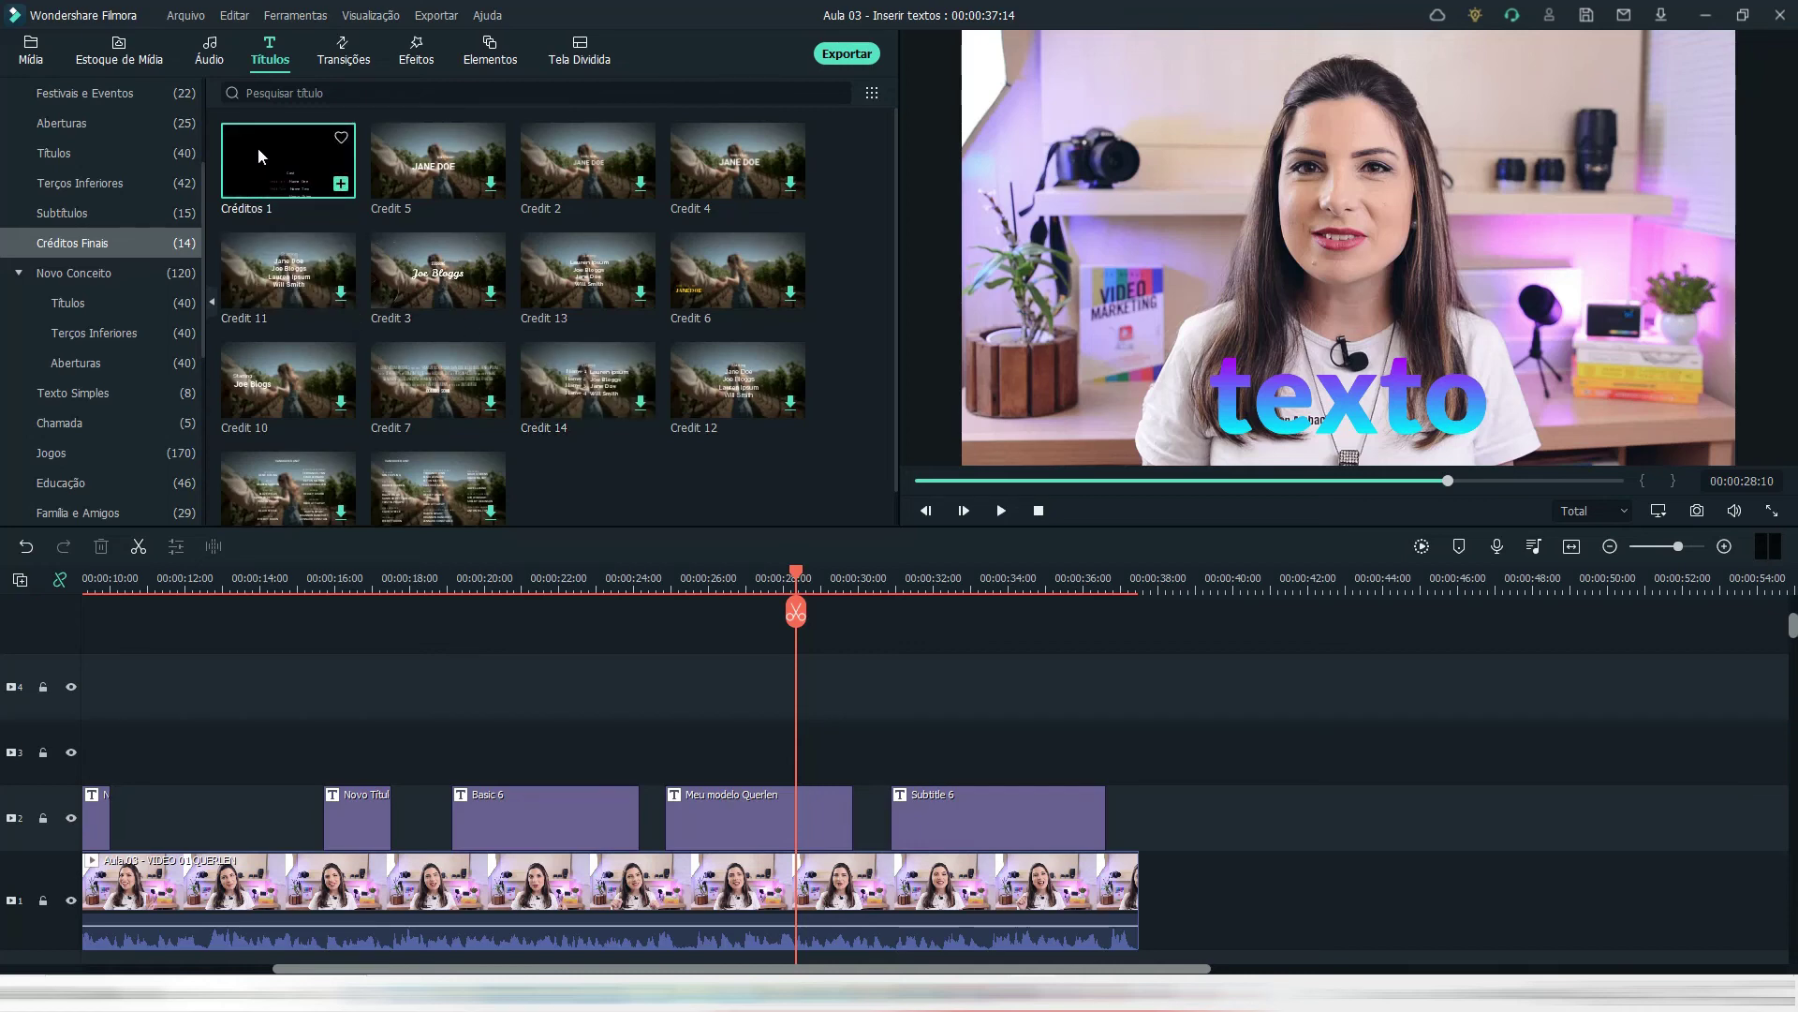
left_click_drag(256, 144, 1141, 846)
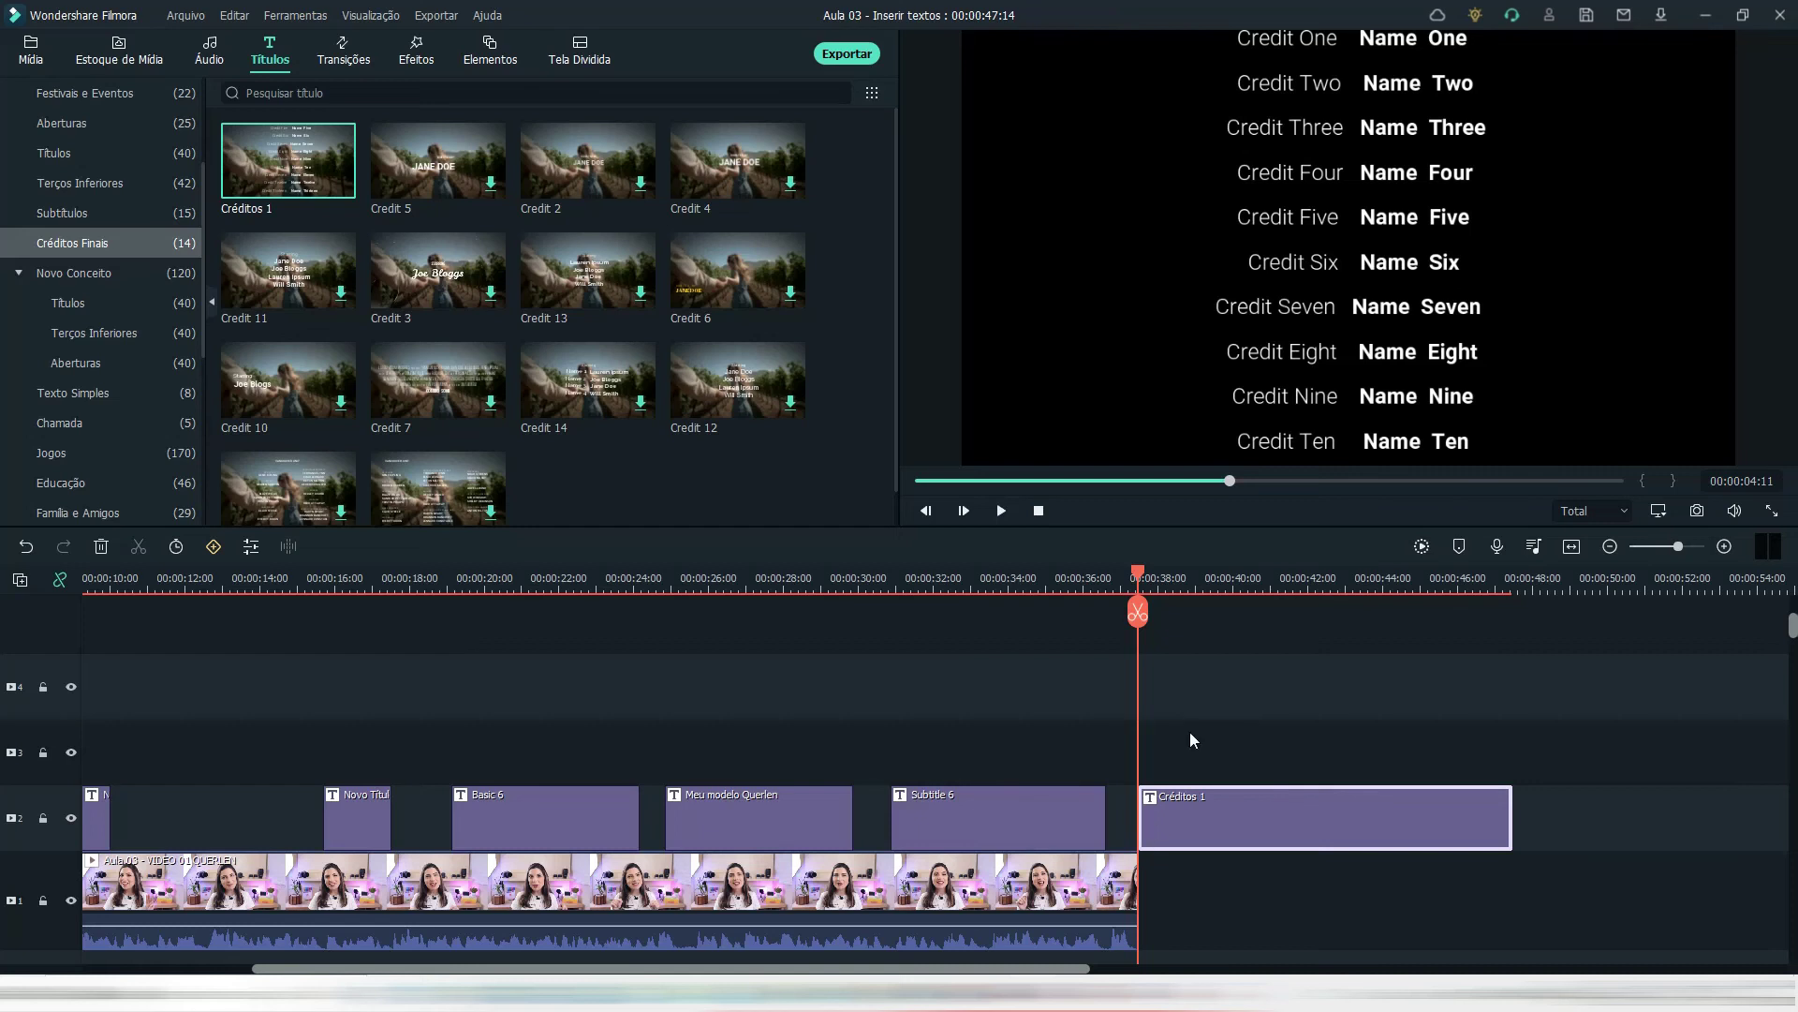
left_click(1279, 588)
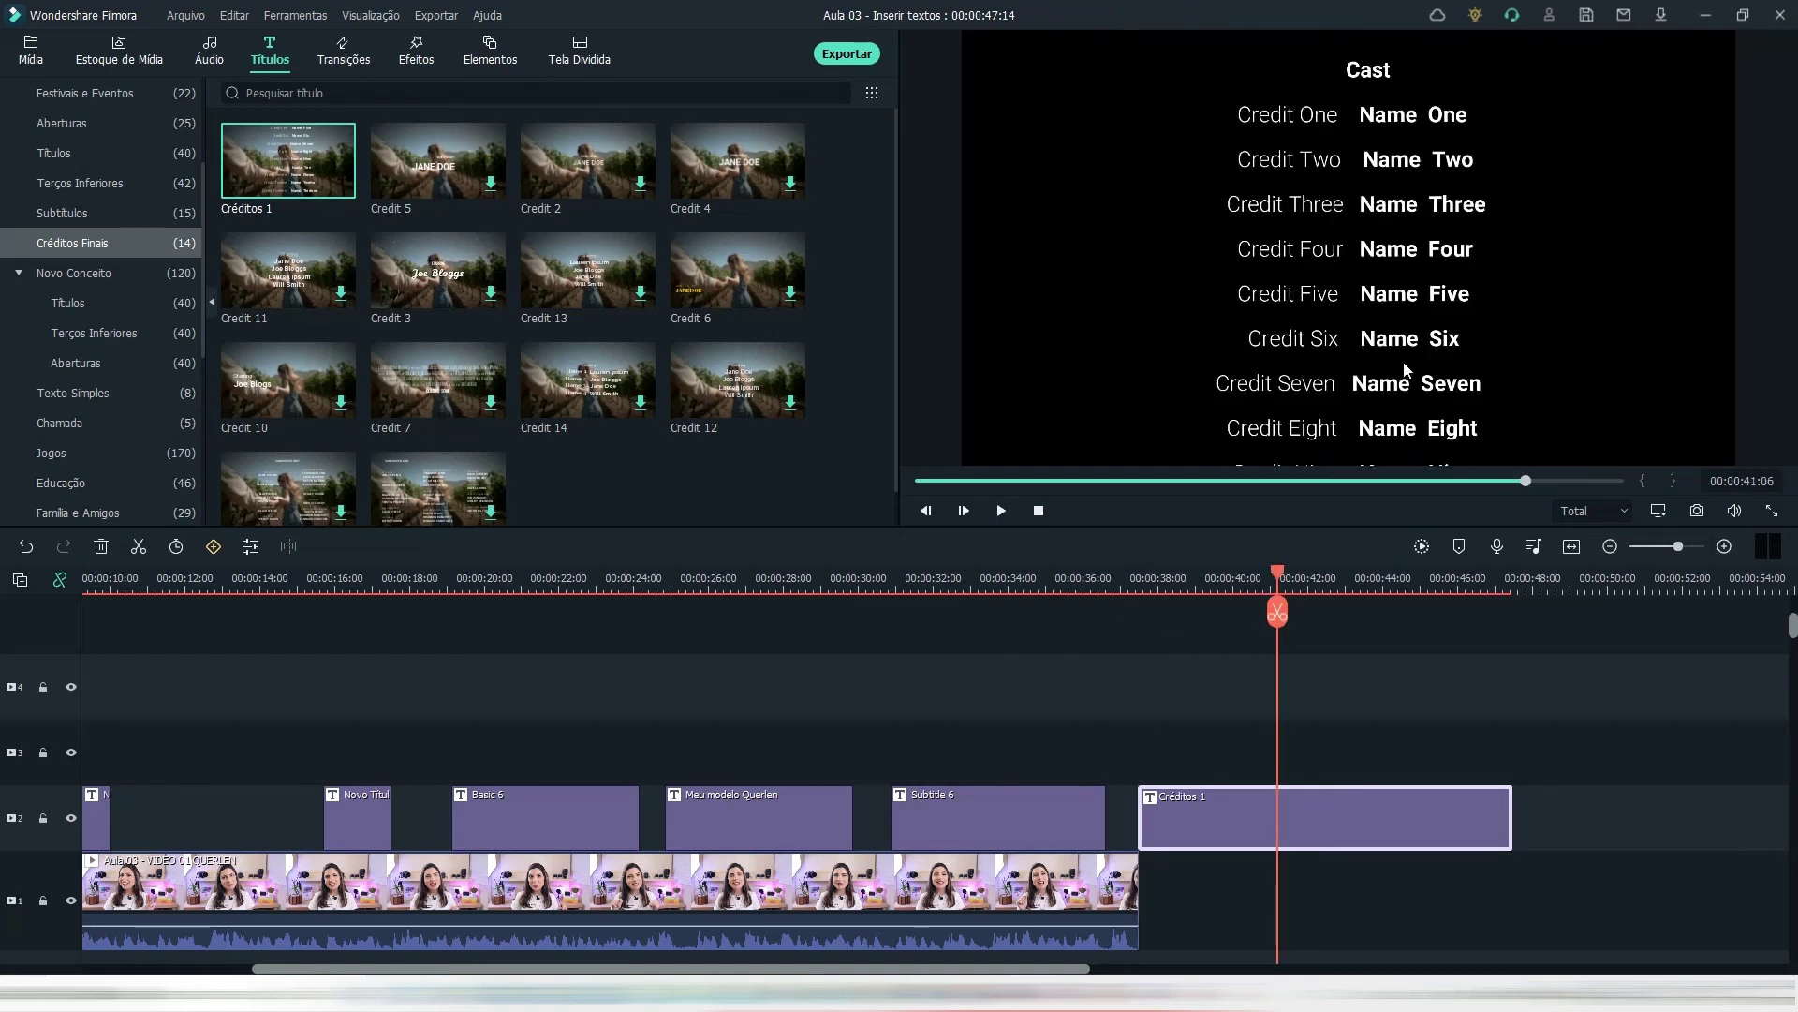
- Open the Créditos 1 title in the editor to inspect its Credit/Name rows, then confirm with OK
left_click(1390, 346)
double_click(1390, 347)
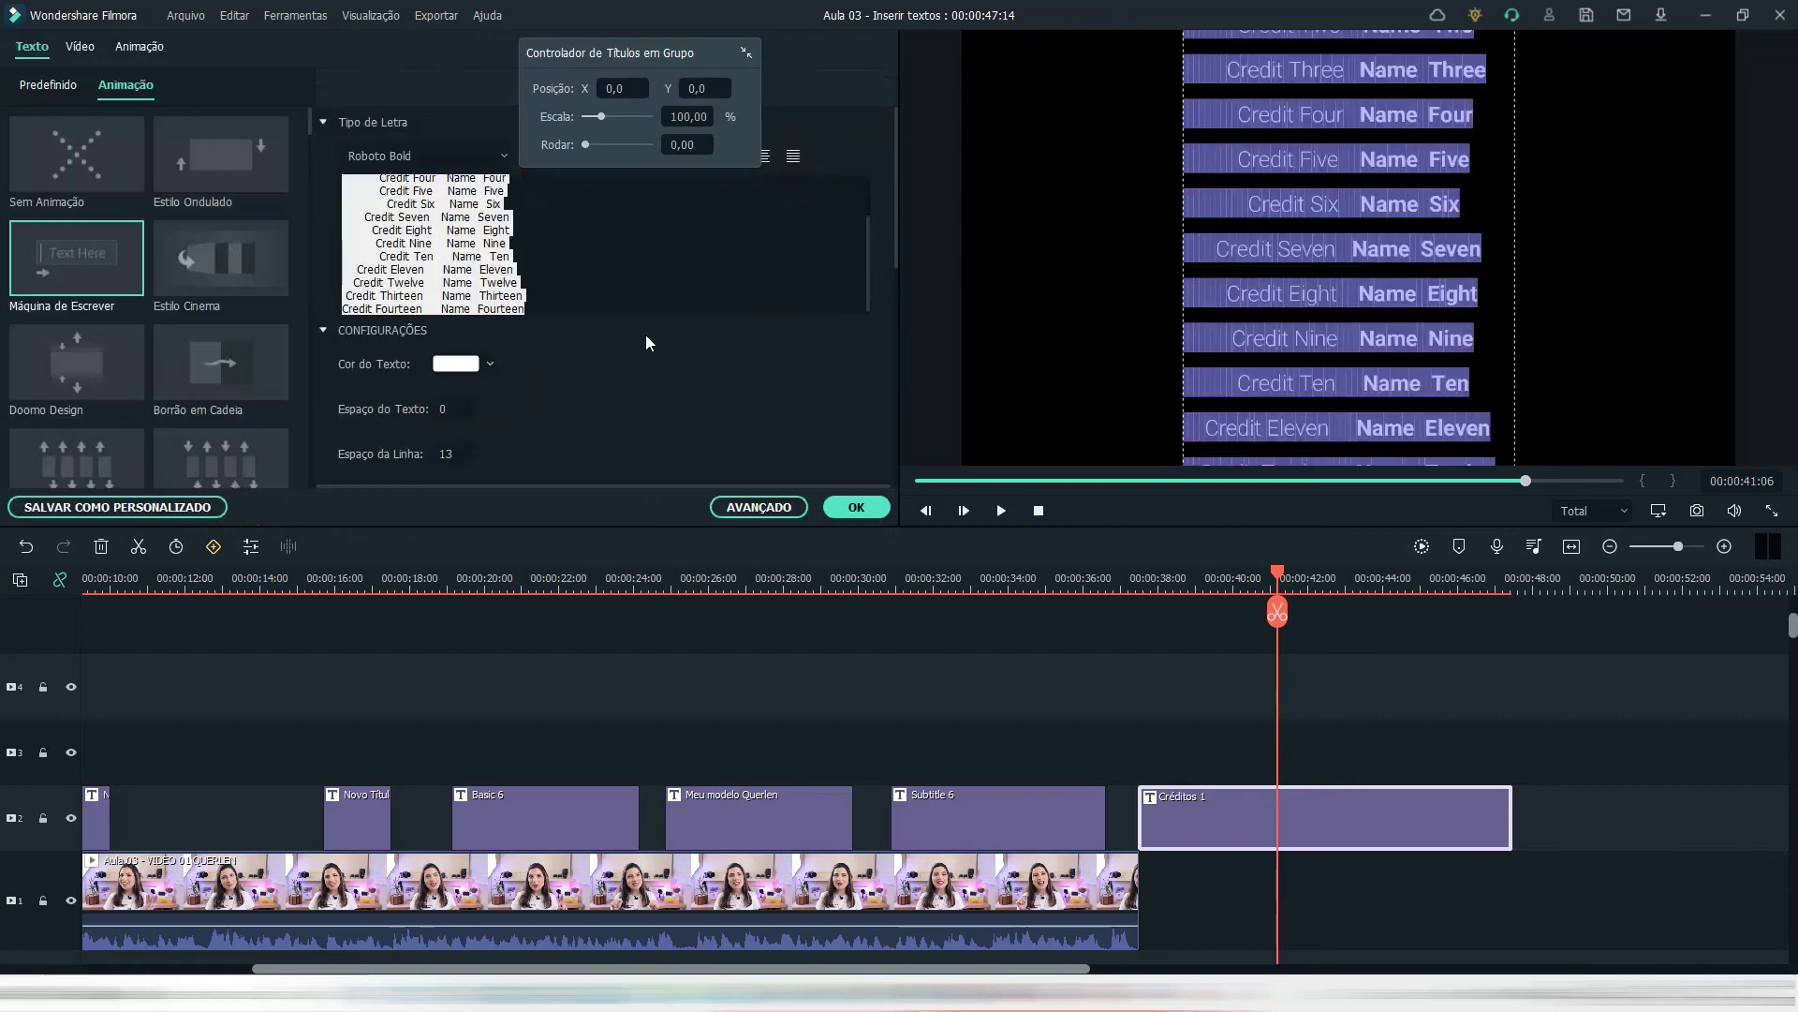
scroll(639, 279, "down", 3)
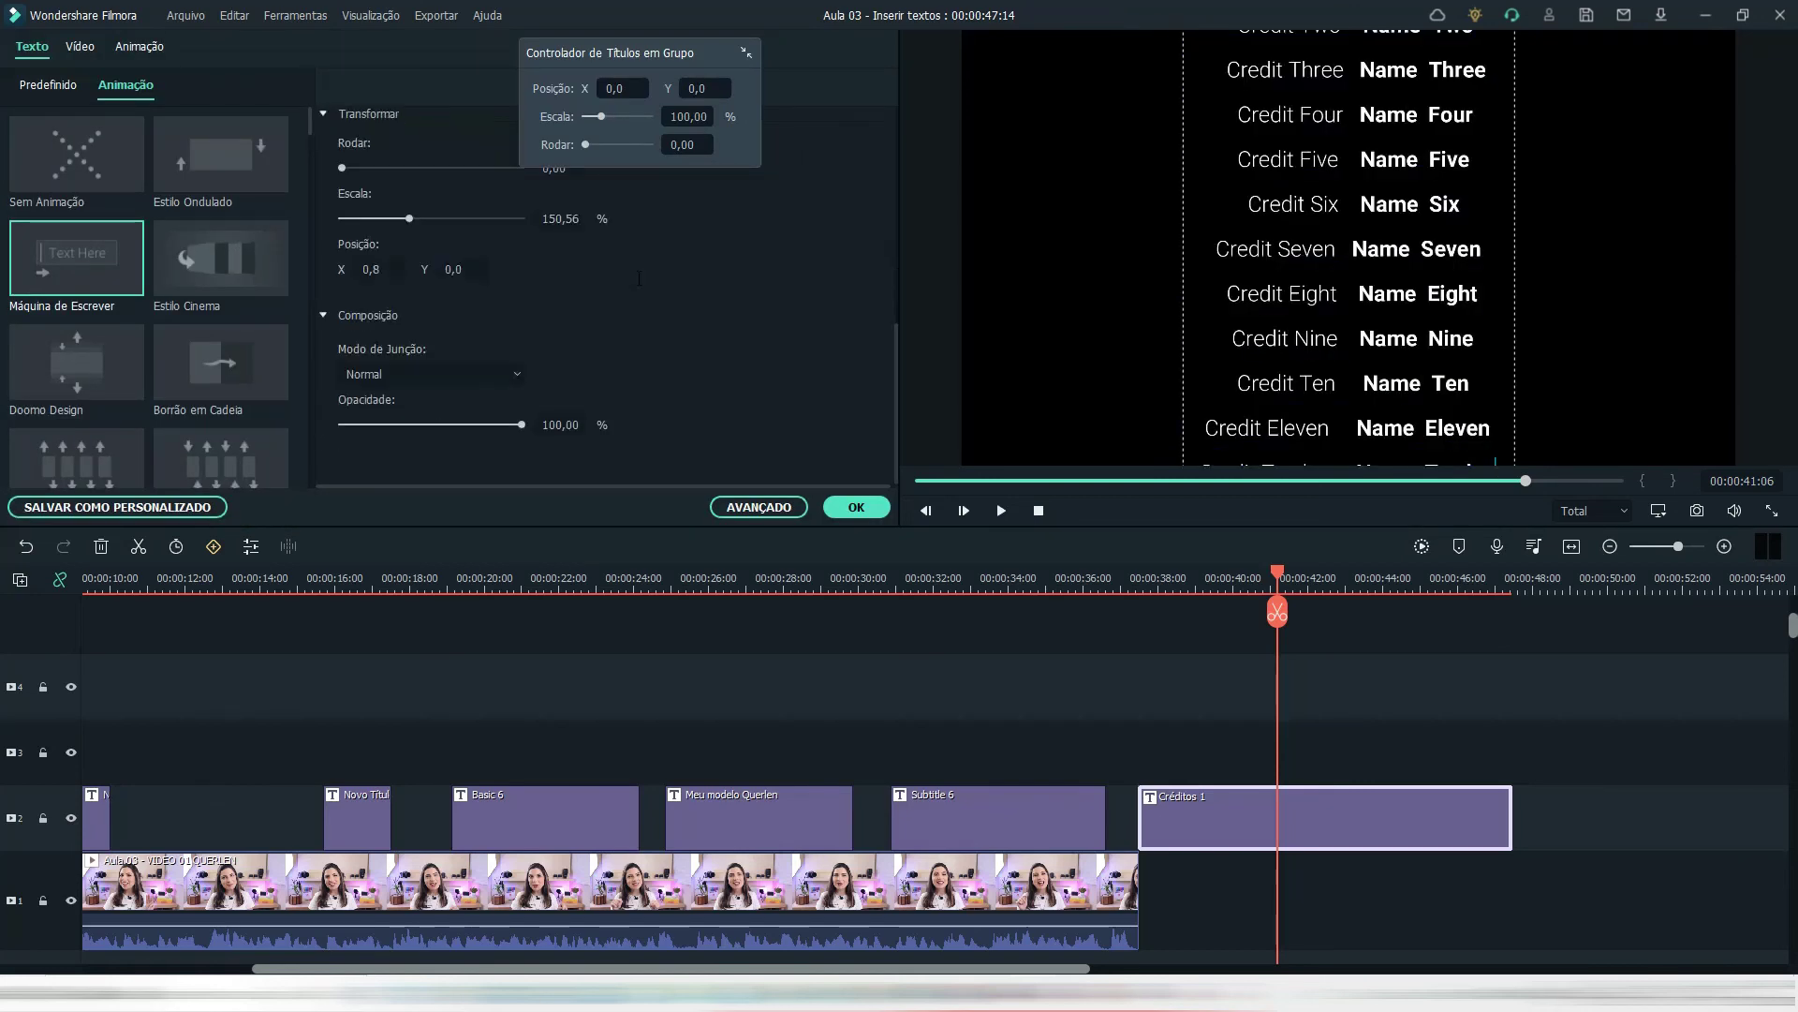
scroll(640, 278, "up", 5)
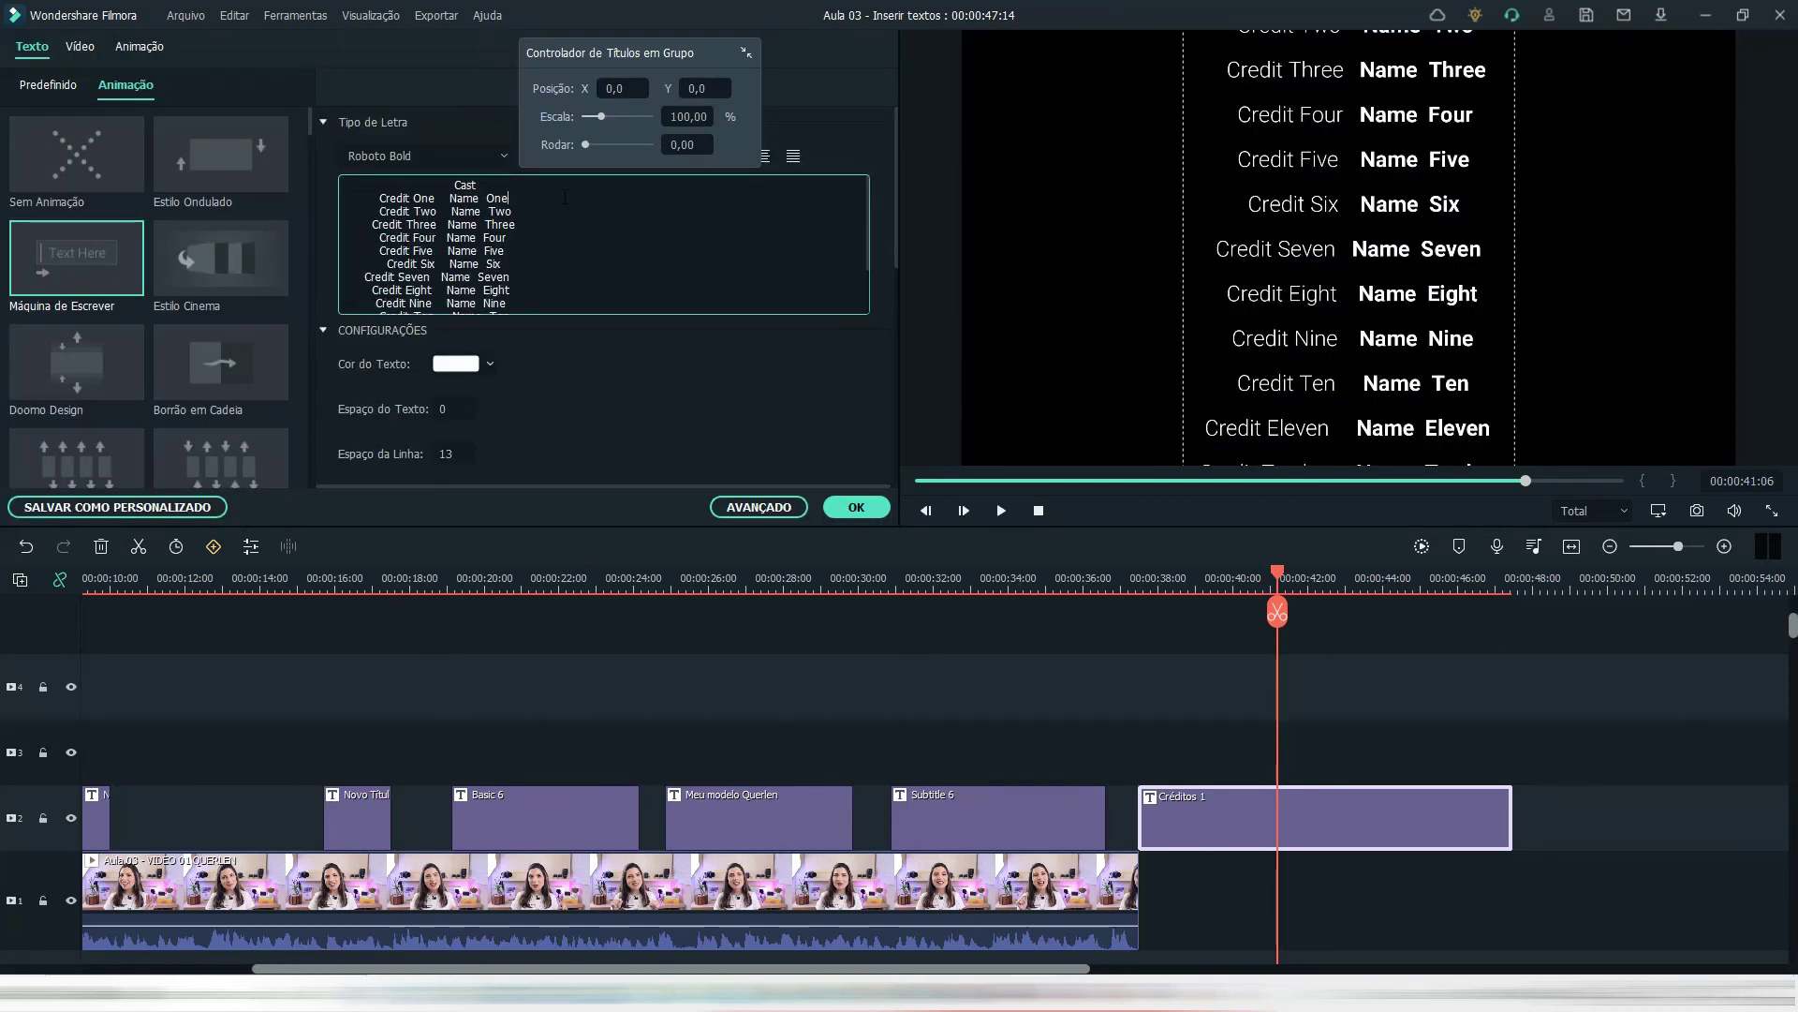
left_click(881, 511)
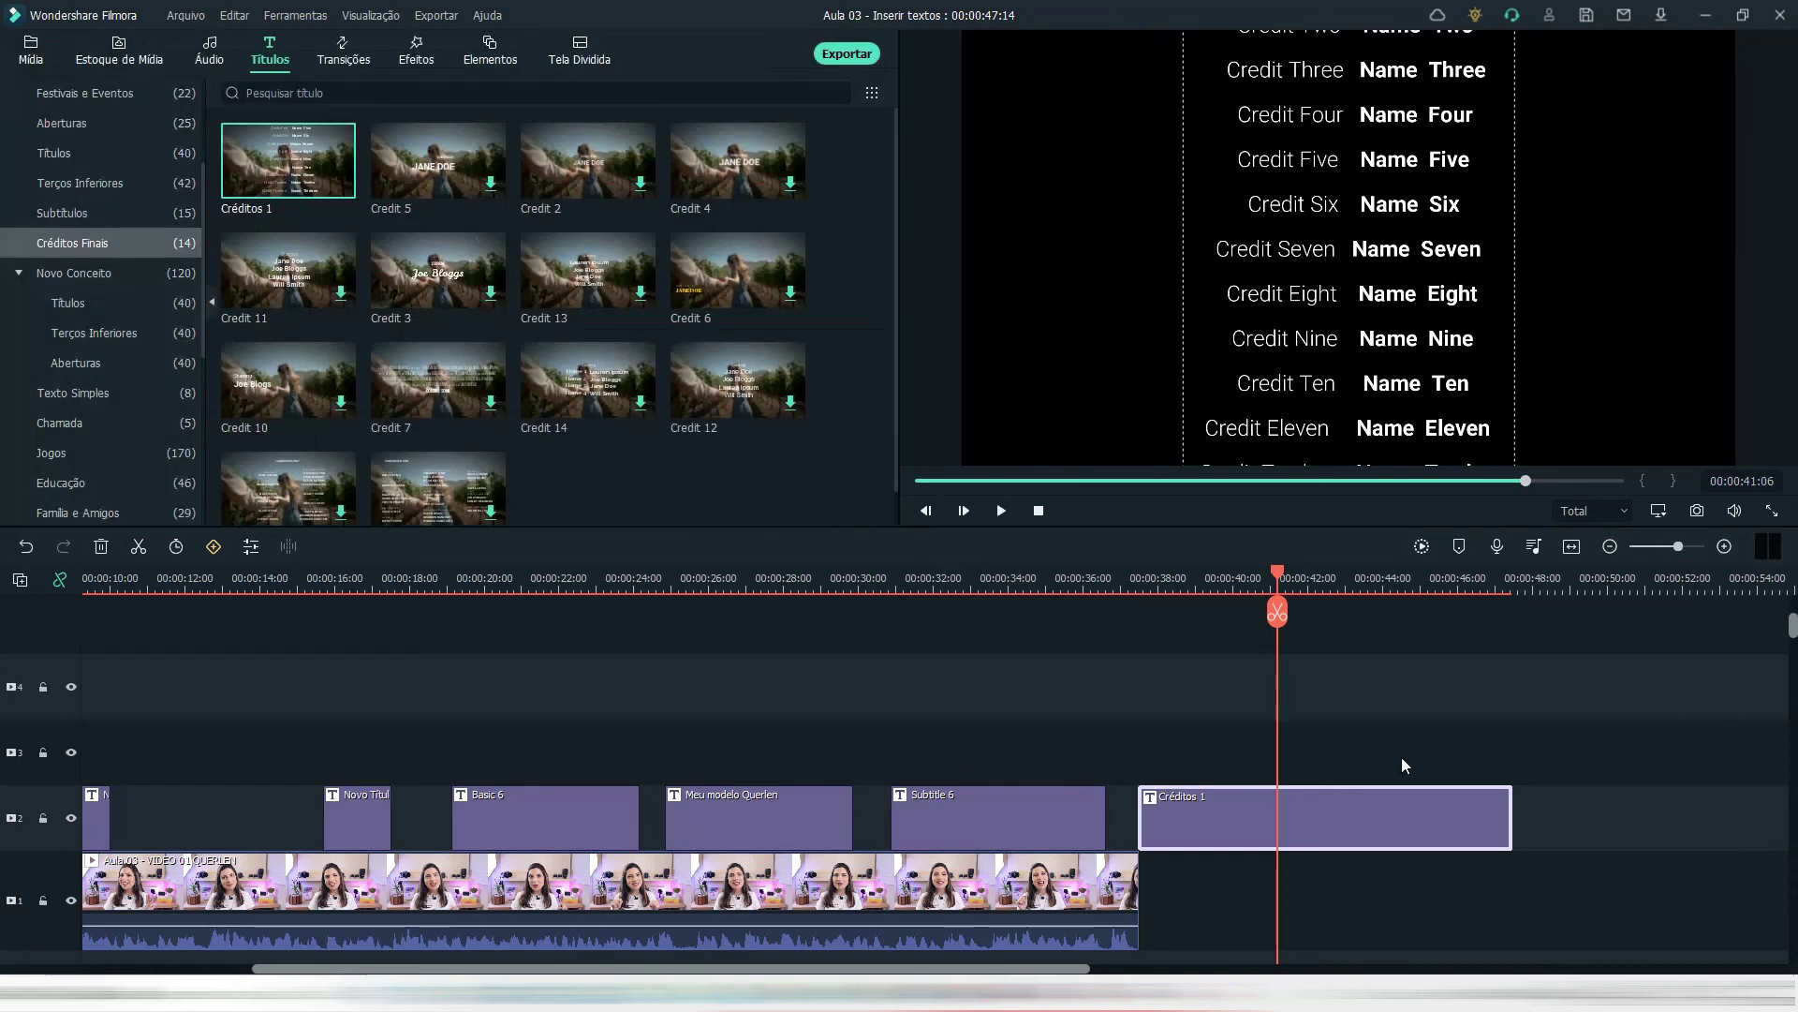
- Drag the track-1 video clip's right edge out to line up with the end of Créditos 1
left_click(1406, 586)
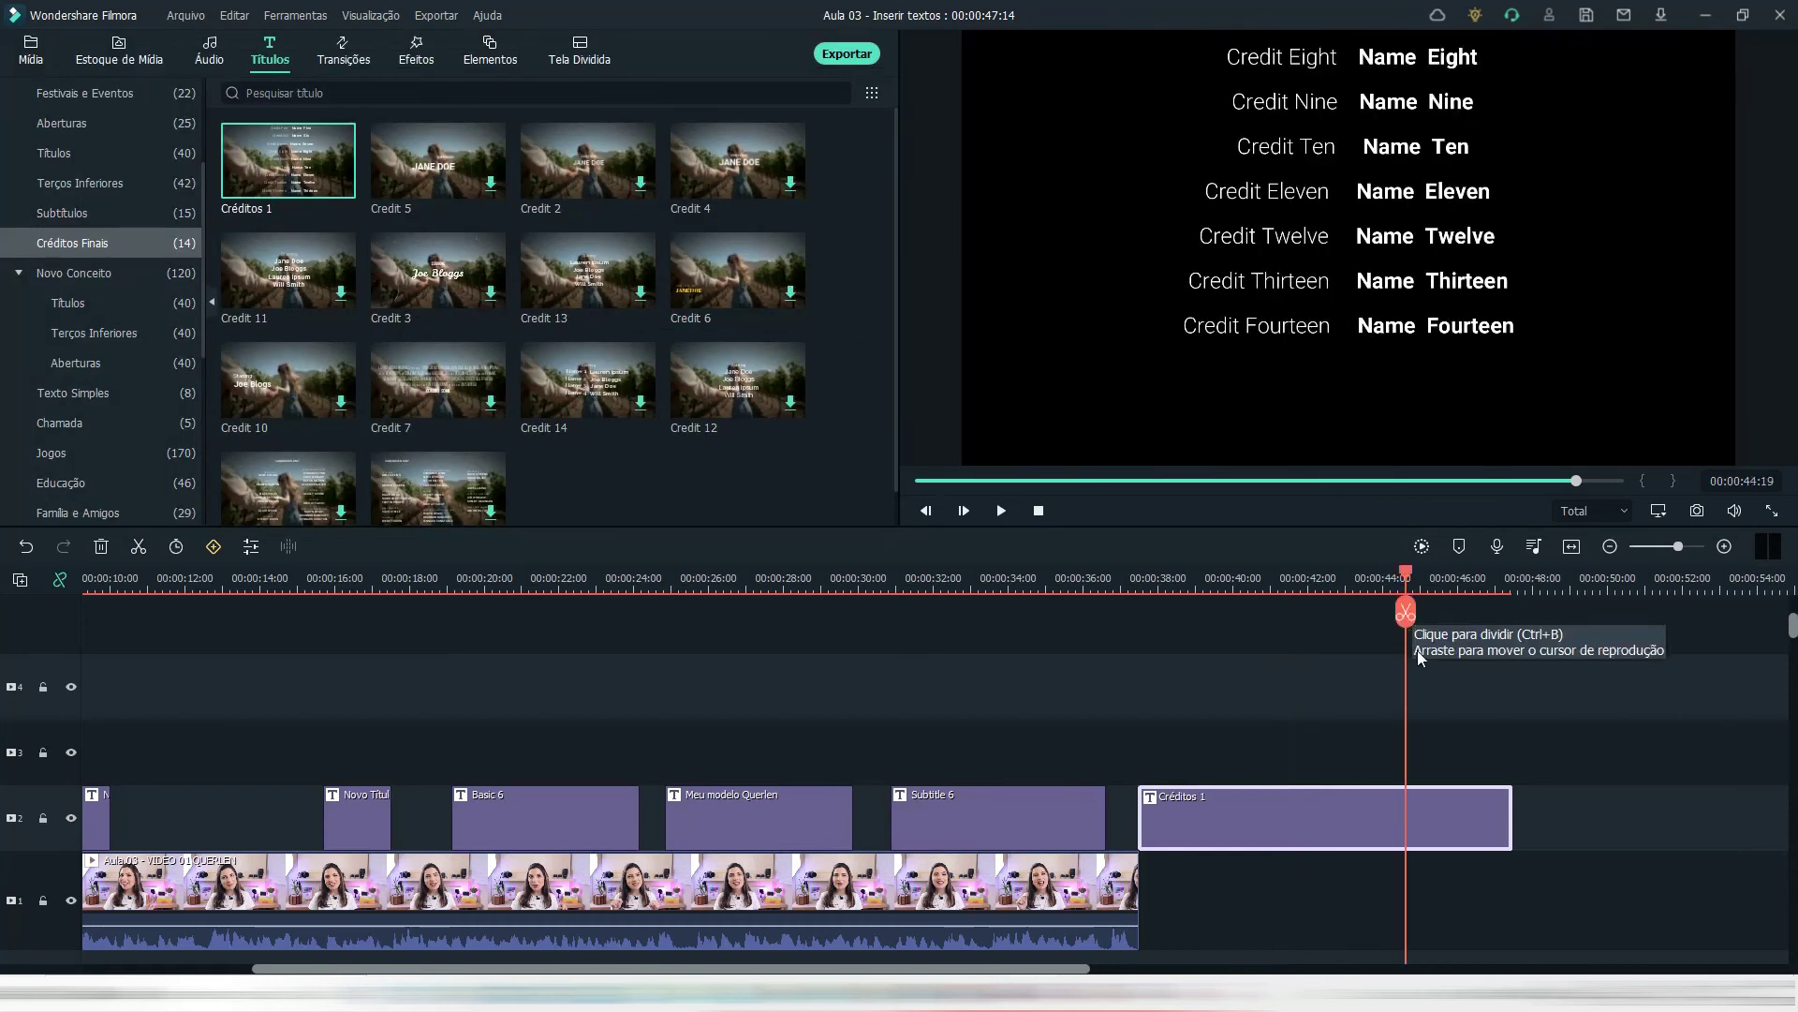
left_click(1172, 582)
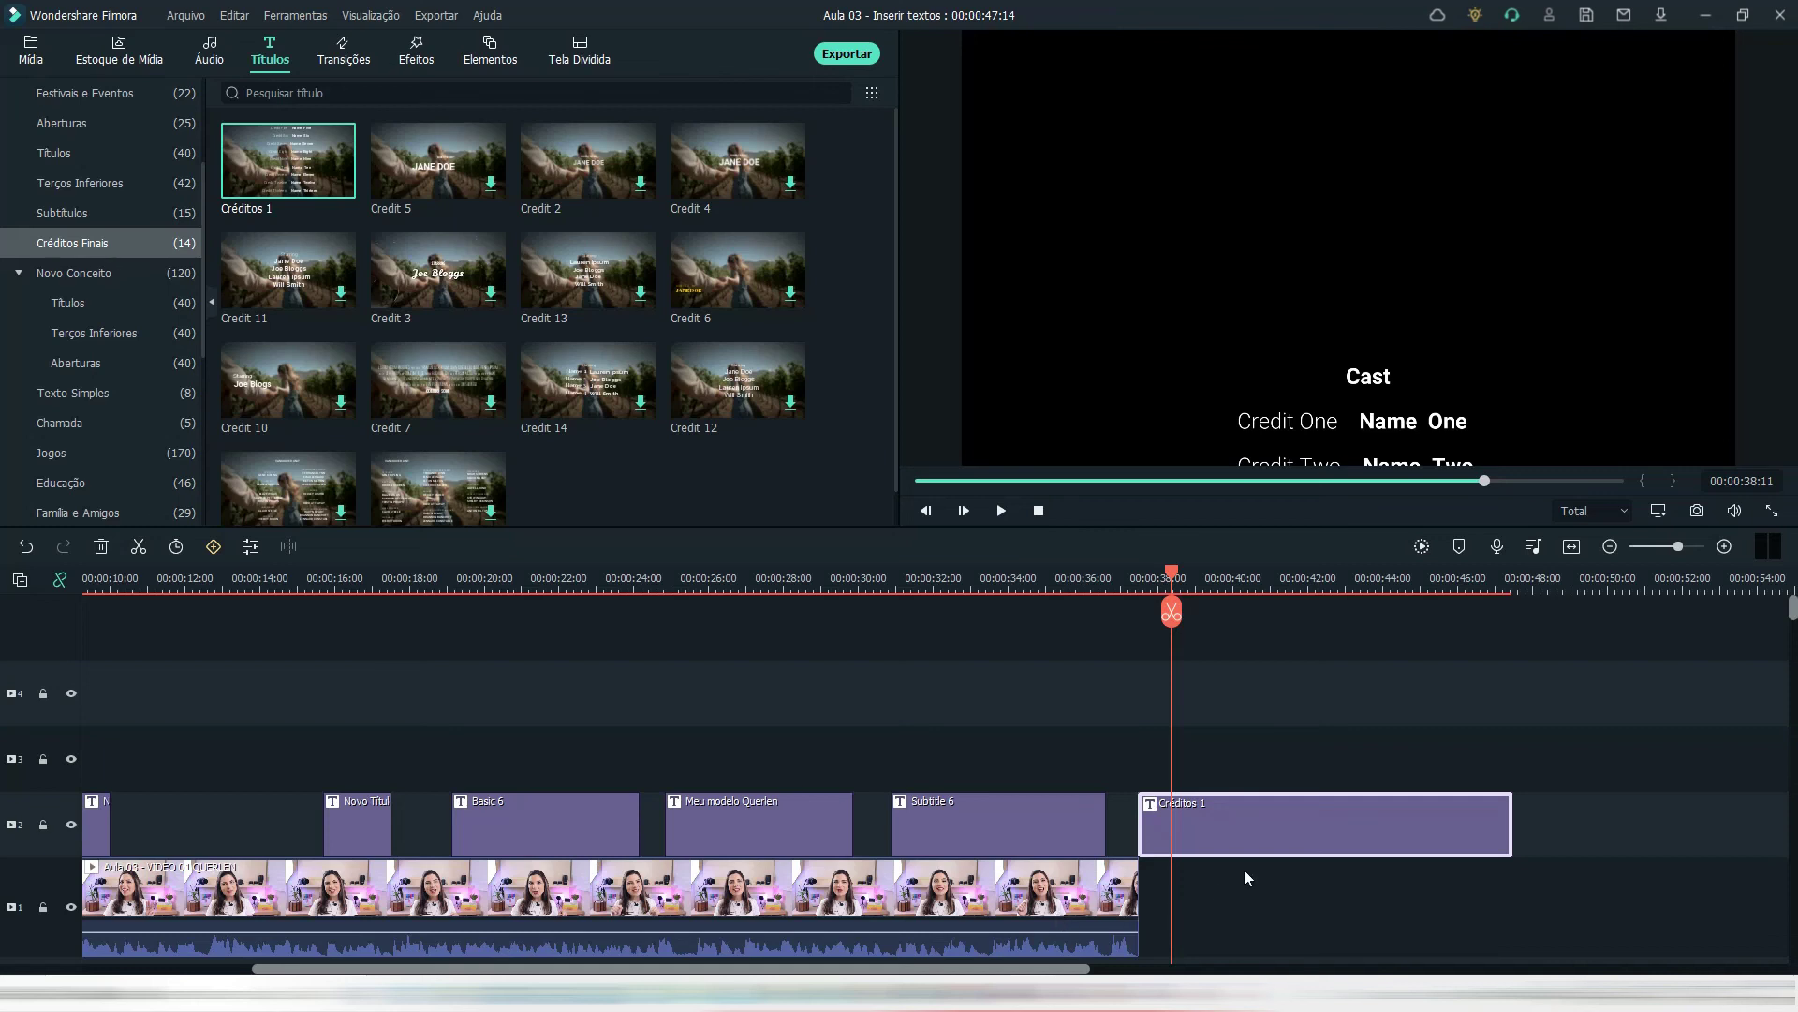
left_click(1133, 881)
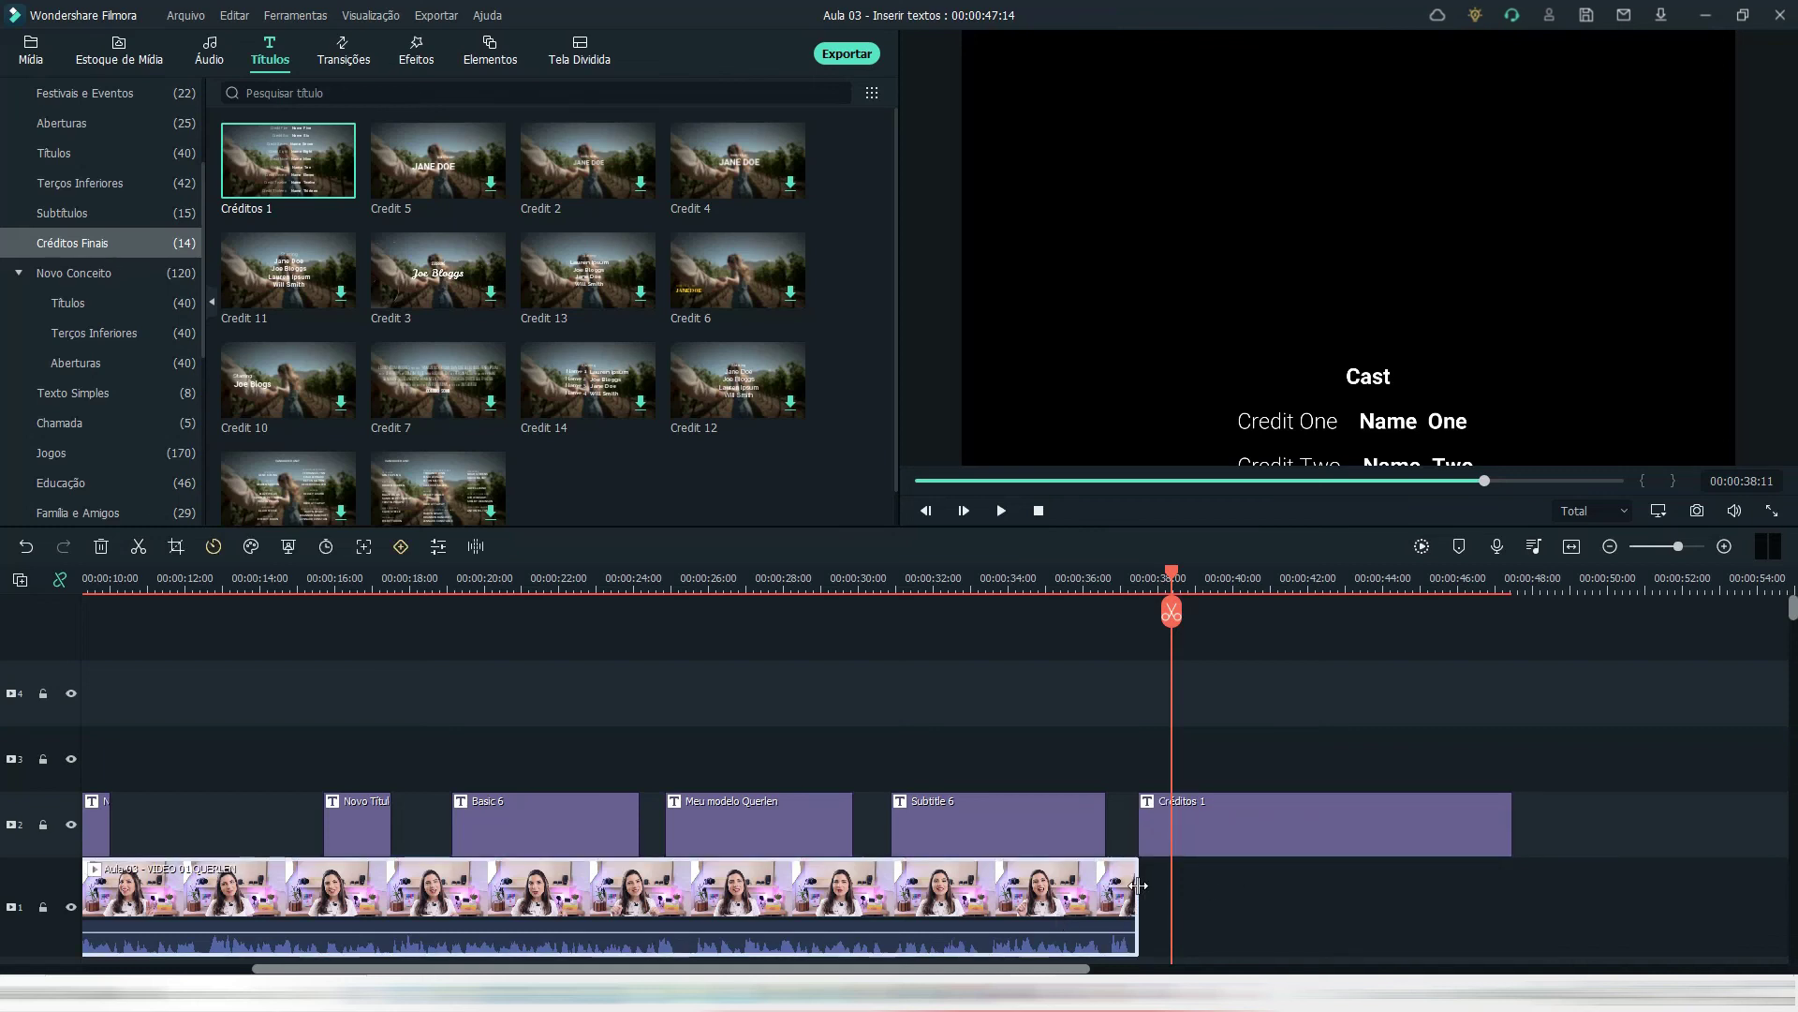
left_click_drag(1138, 885, 1508, 907)
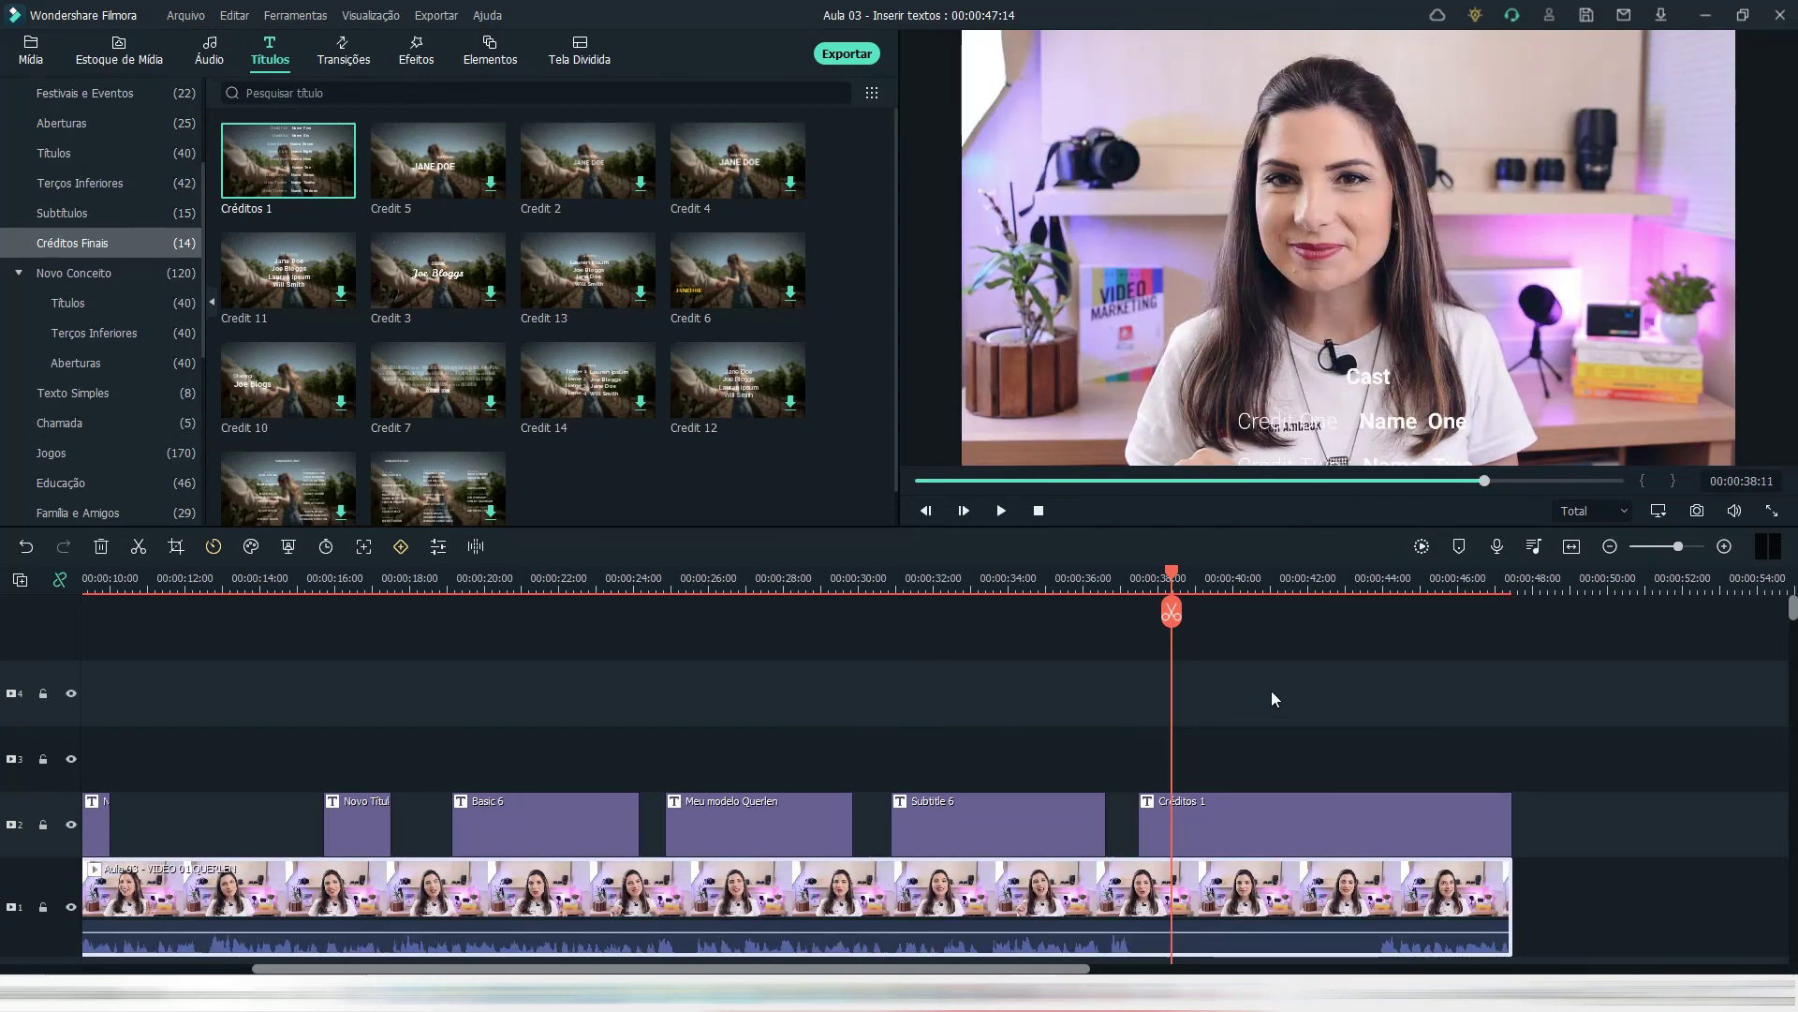
key("space")
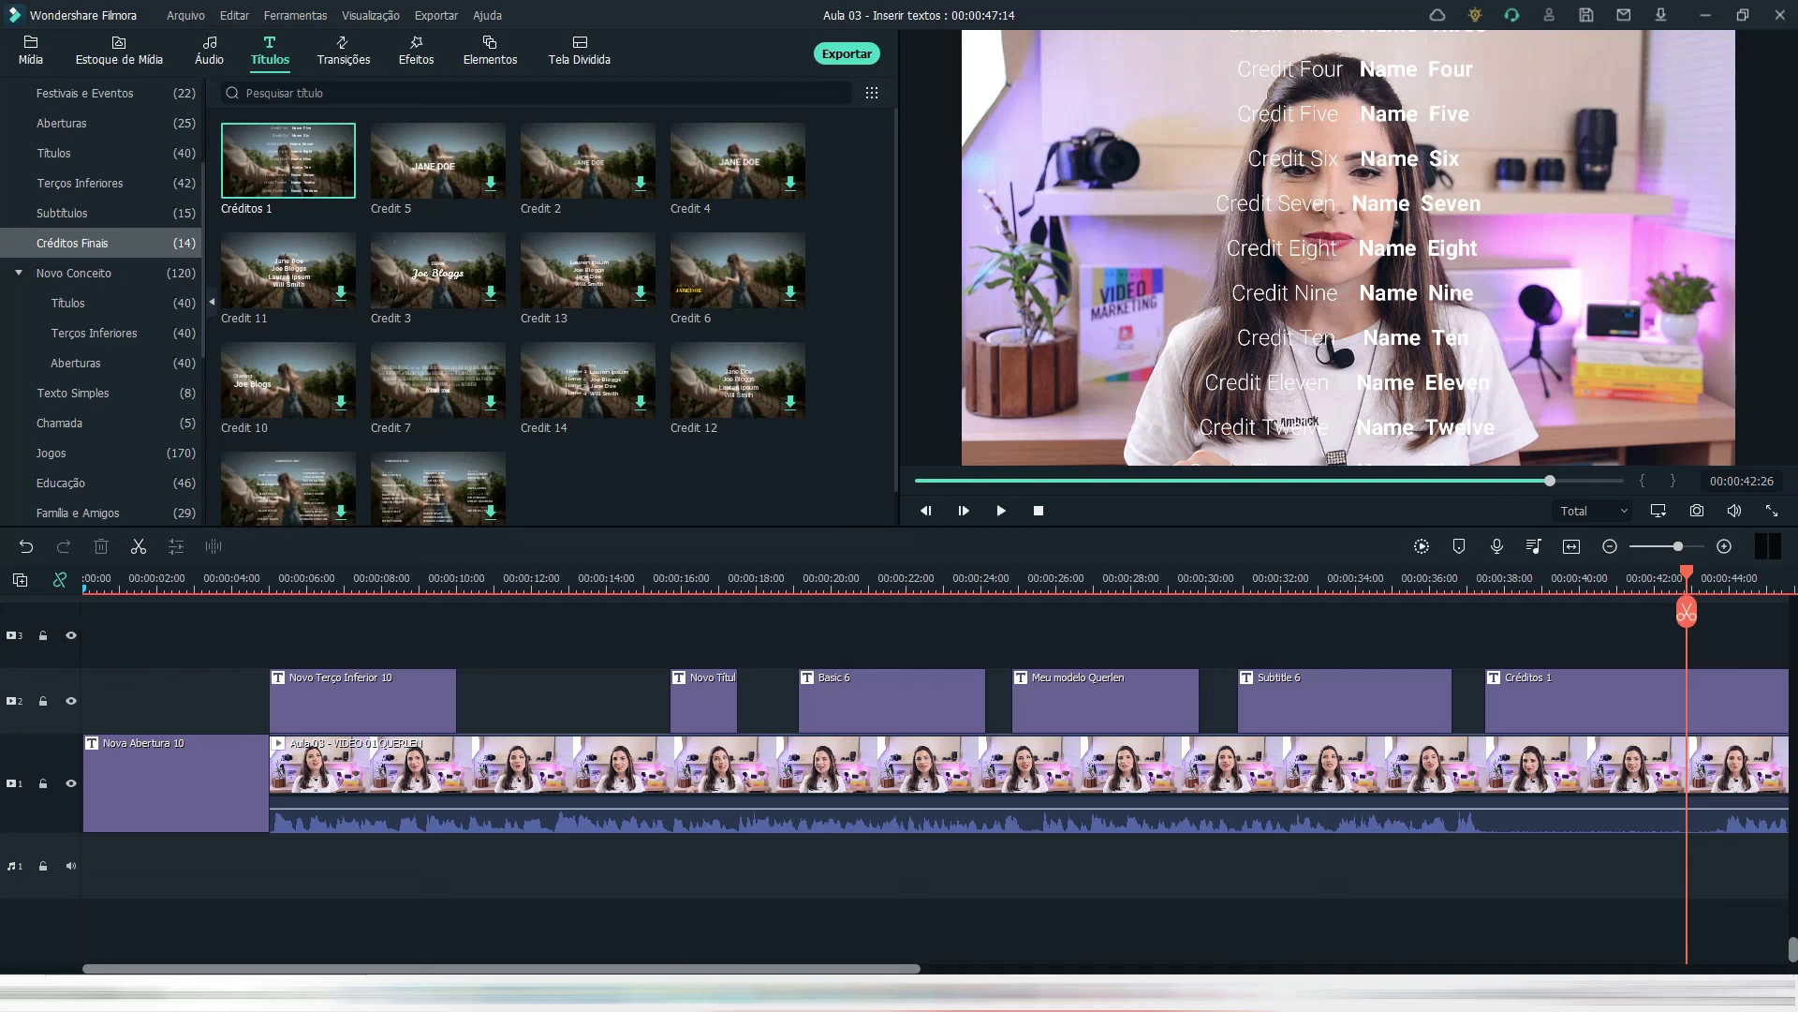
left_click(666, 578)
left_click(384, 578)
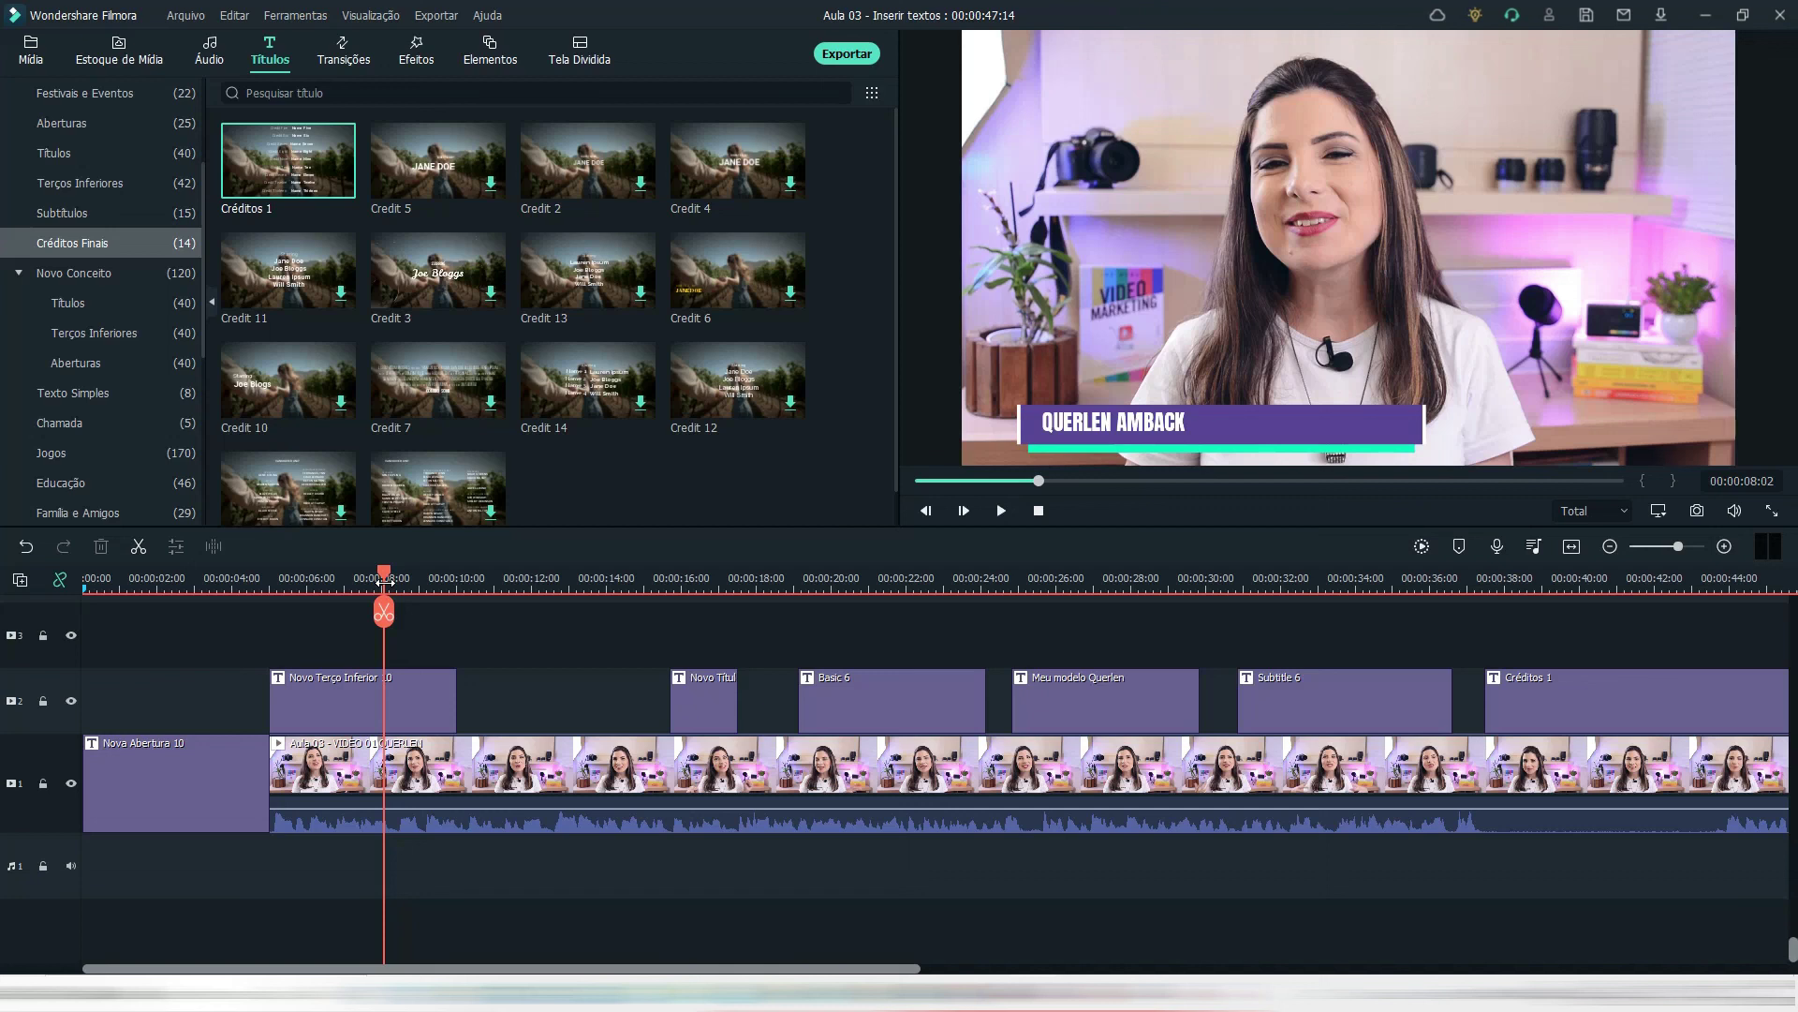
left_click(344, 583)
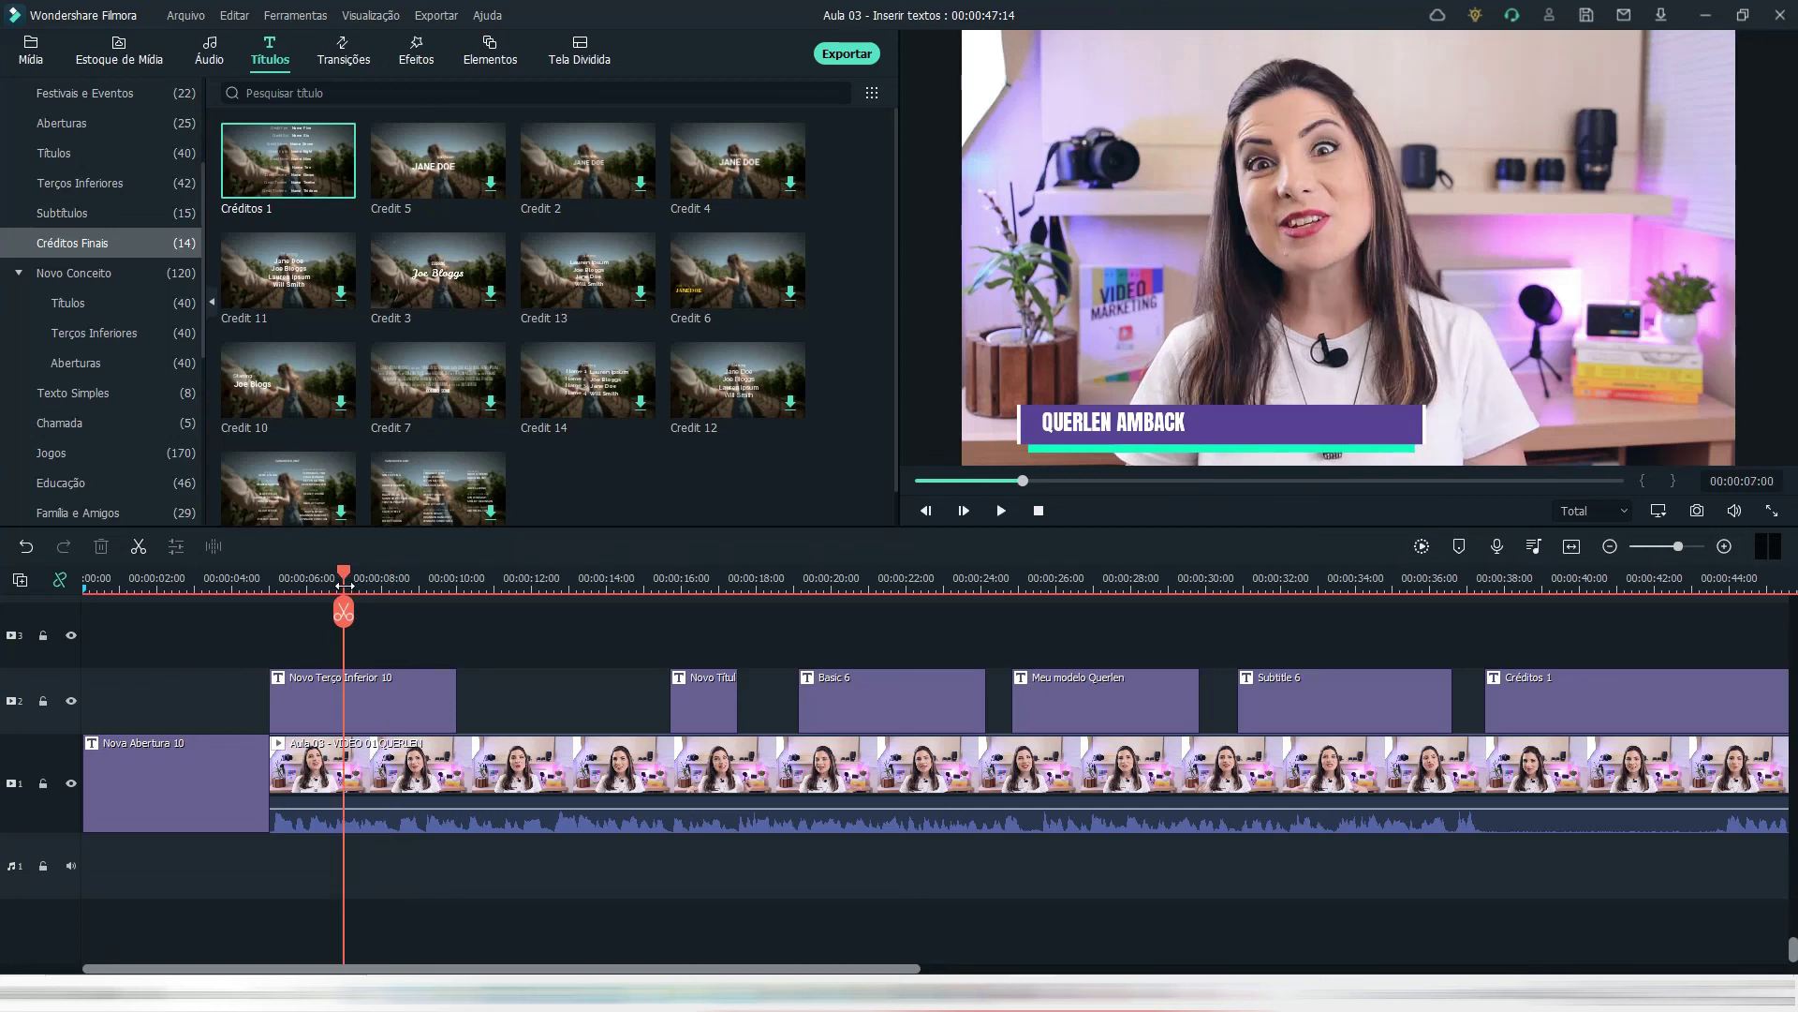